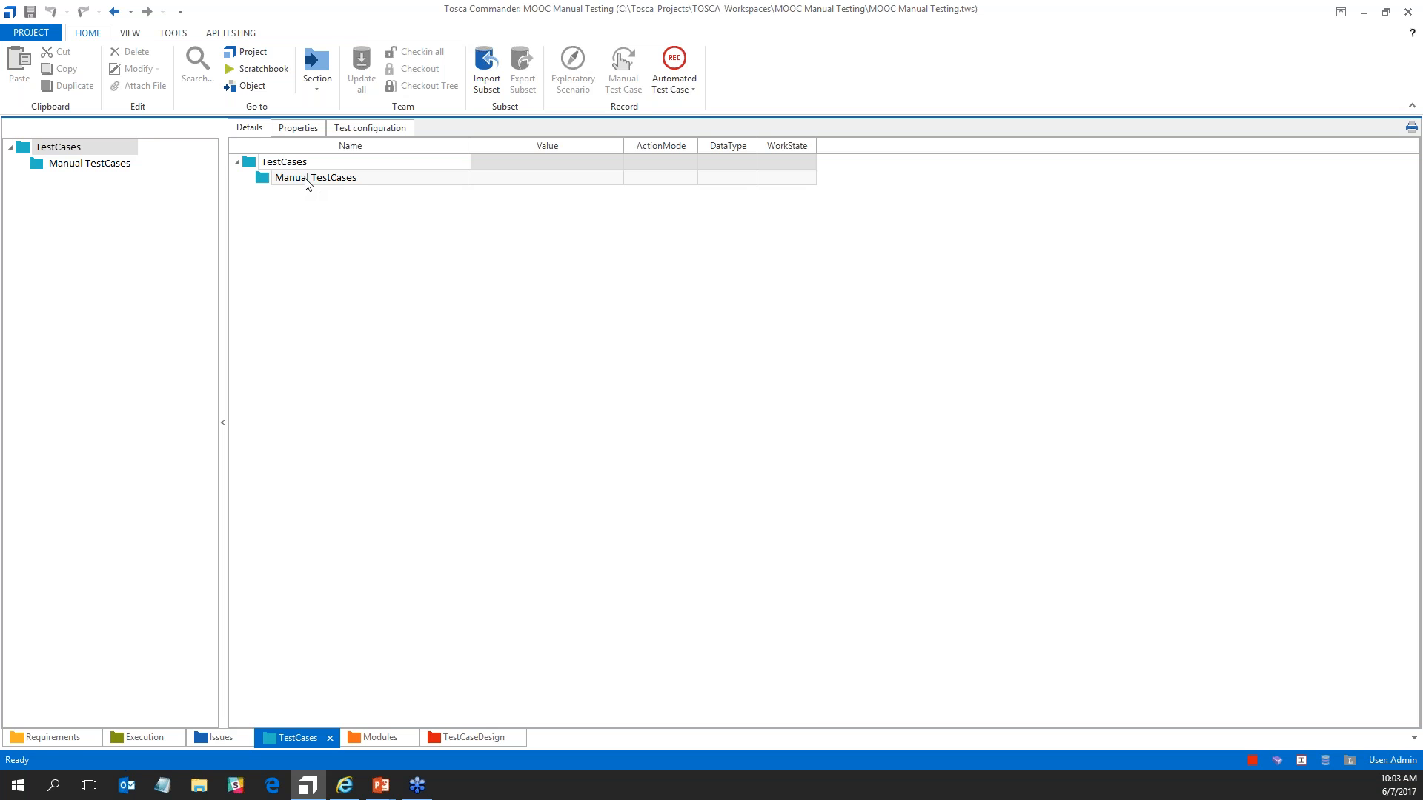
Create a test case named "Auto Insurance Austria" in the Manual TestCases folder.
left_click(307, 178)
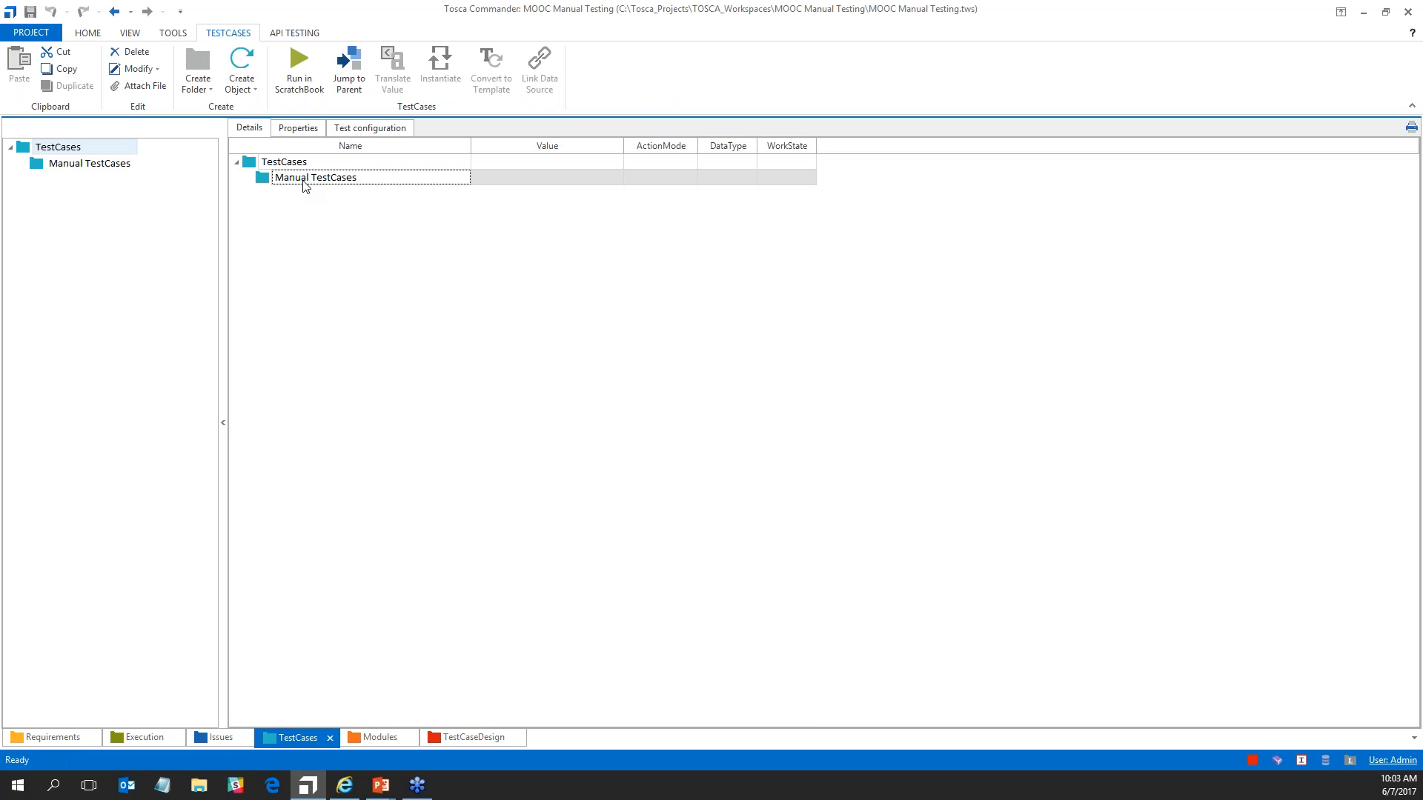
right_click(304, 183)
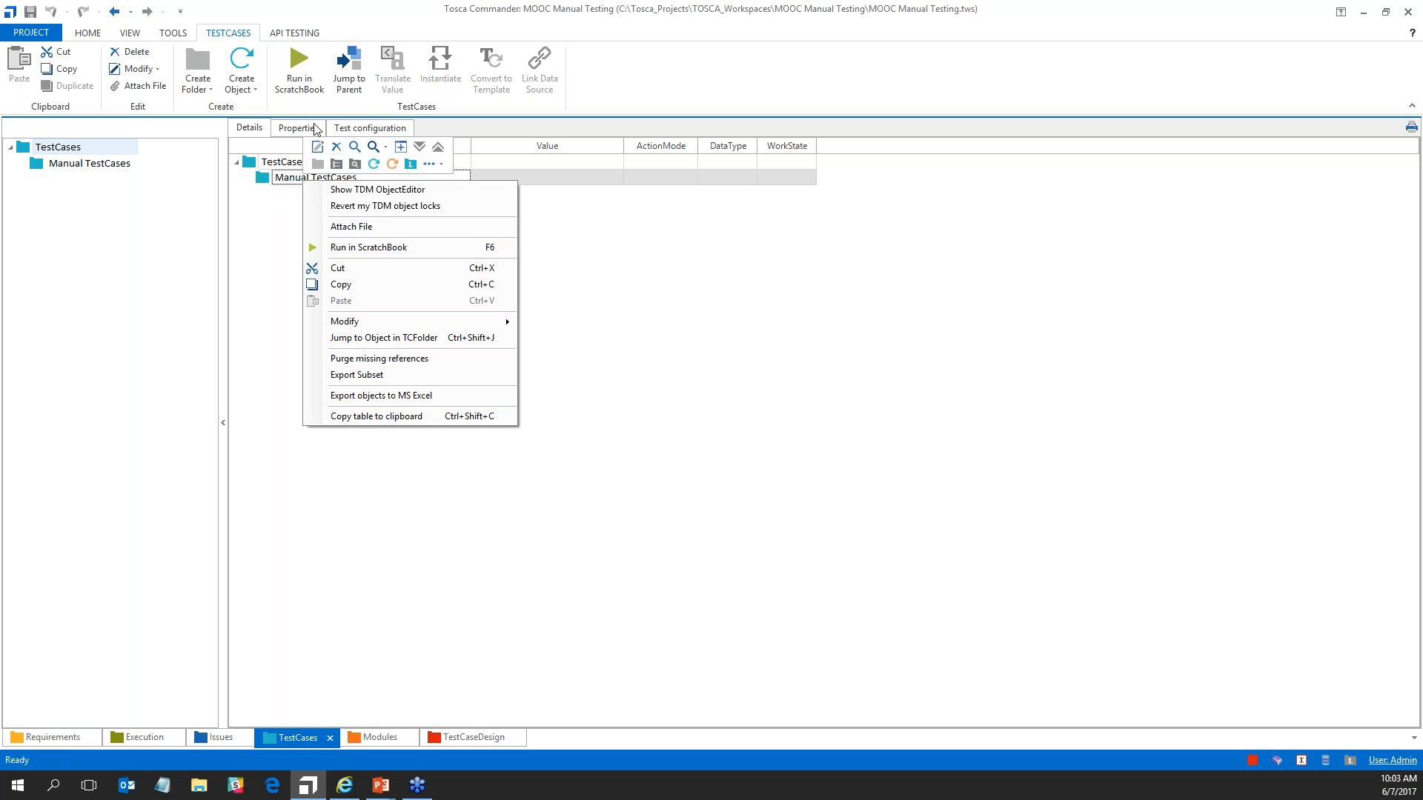
left_click(374, 163)
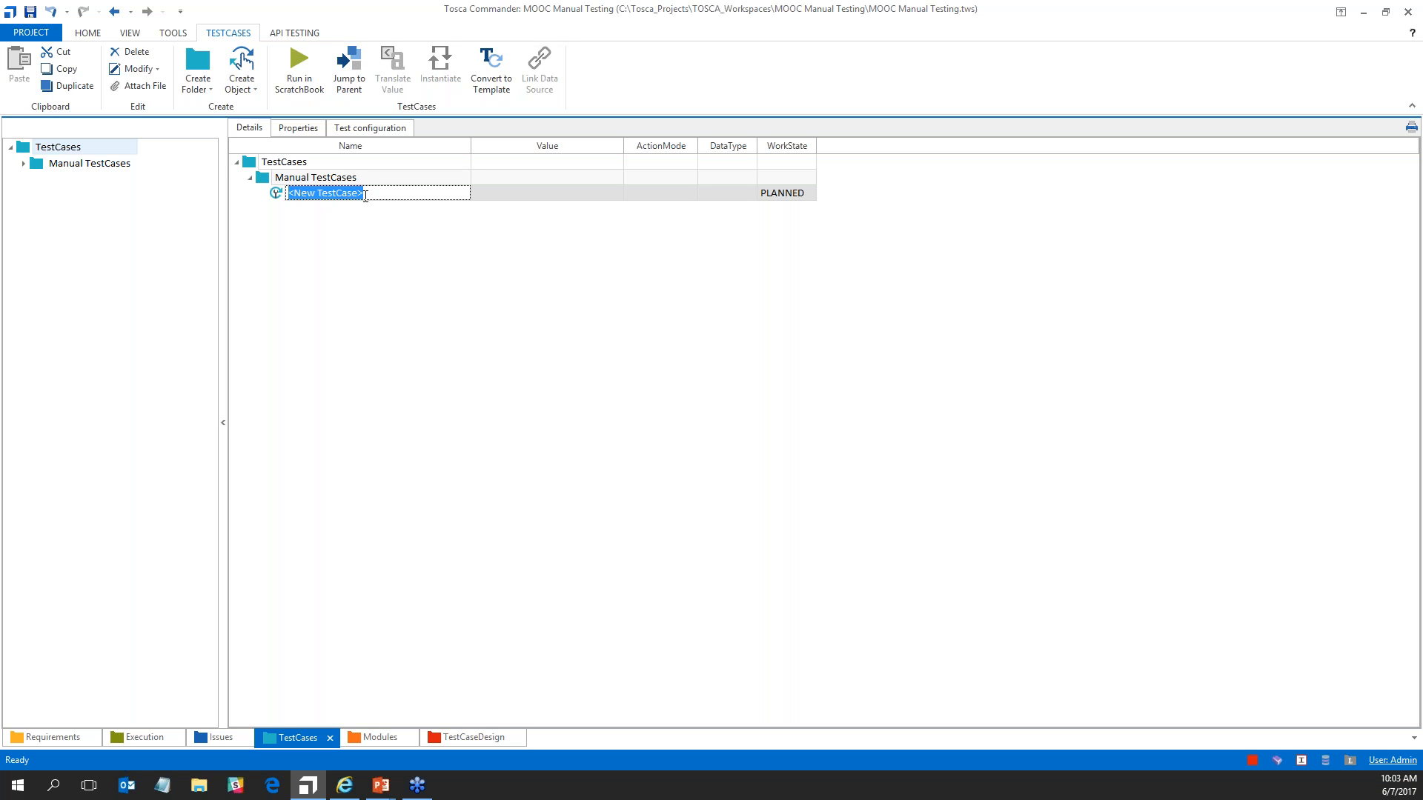
type("Auto In")
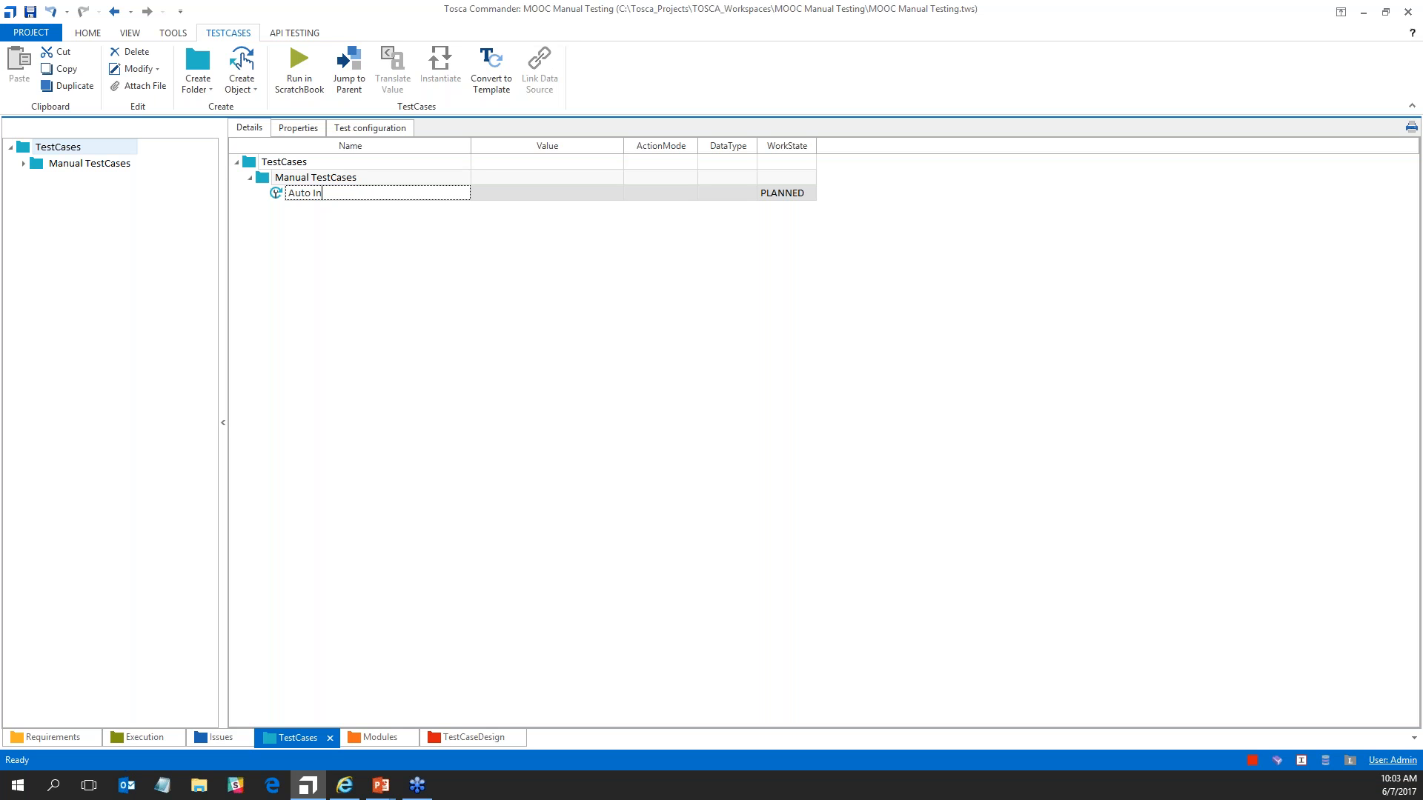
type("surance Austria")
Switch to Internet Explorer and look over the Tricentis Vehicle Insurance home page and its Automobile form, then return to the home page.
left_click(355, 790)
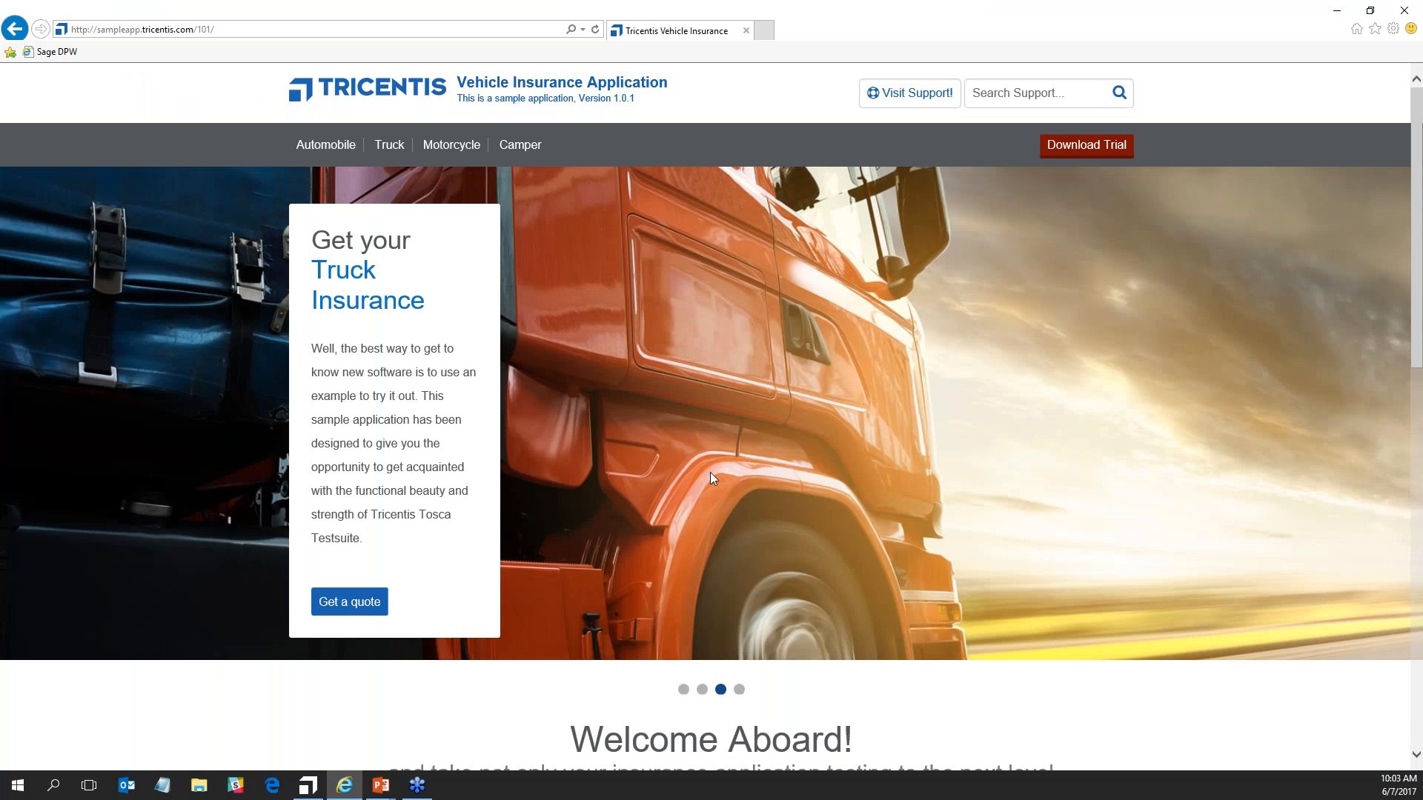
scroll(868, 604, "down", 2)
scroll(724, 638, "down", 2)
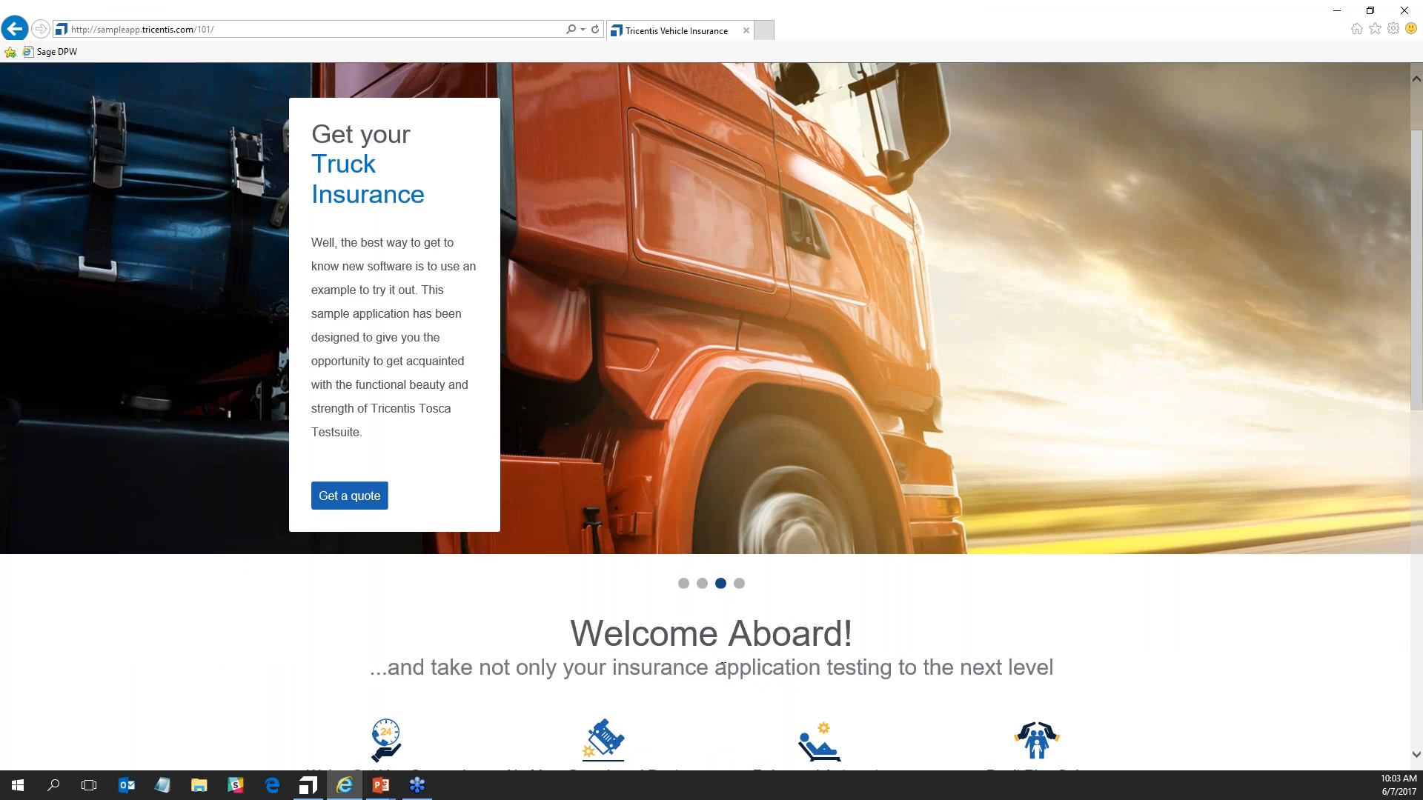
scroll(718, 682, "up", 3)
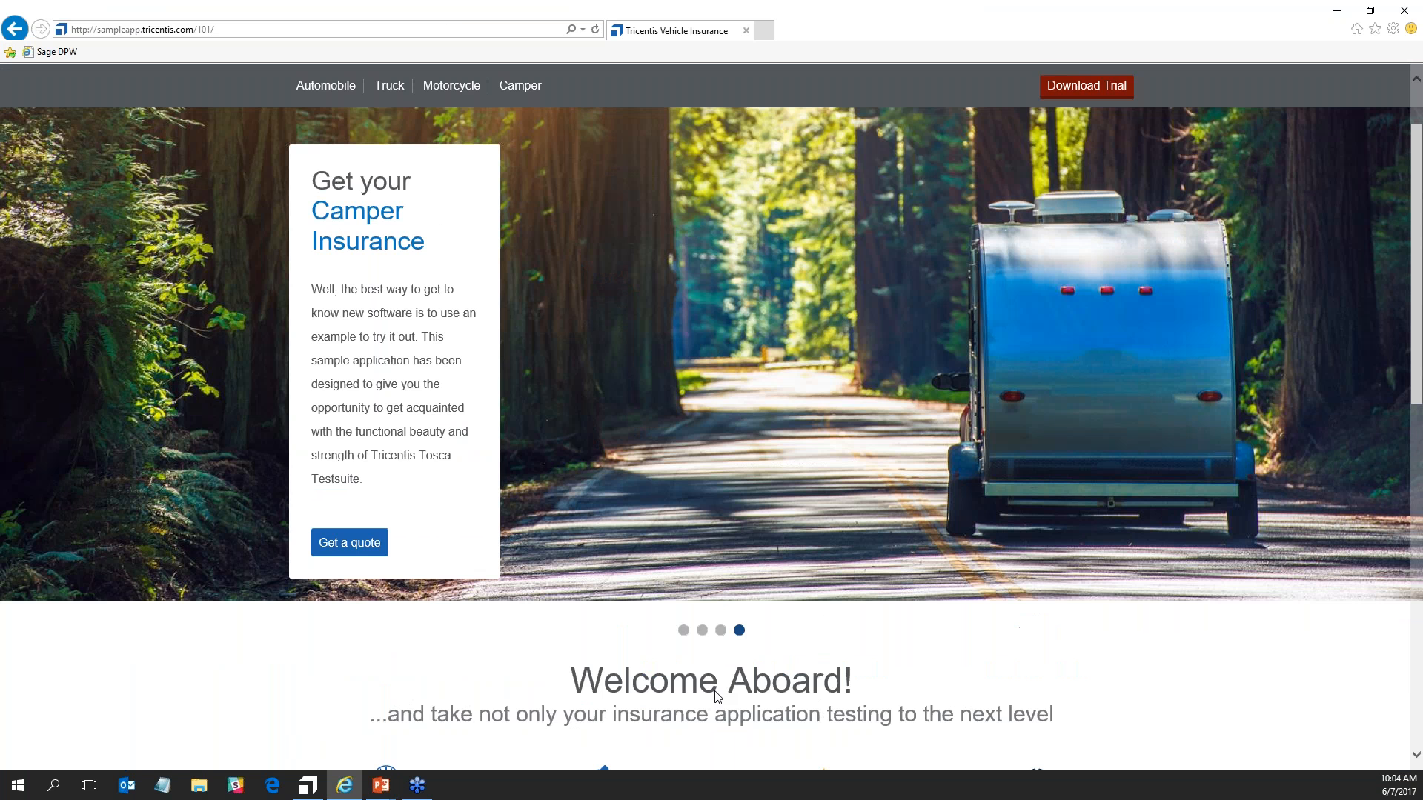
scroll(716, 696, "up", 1)
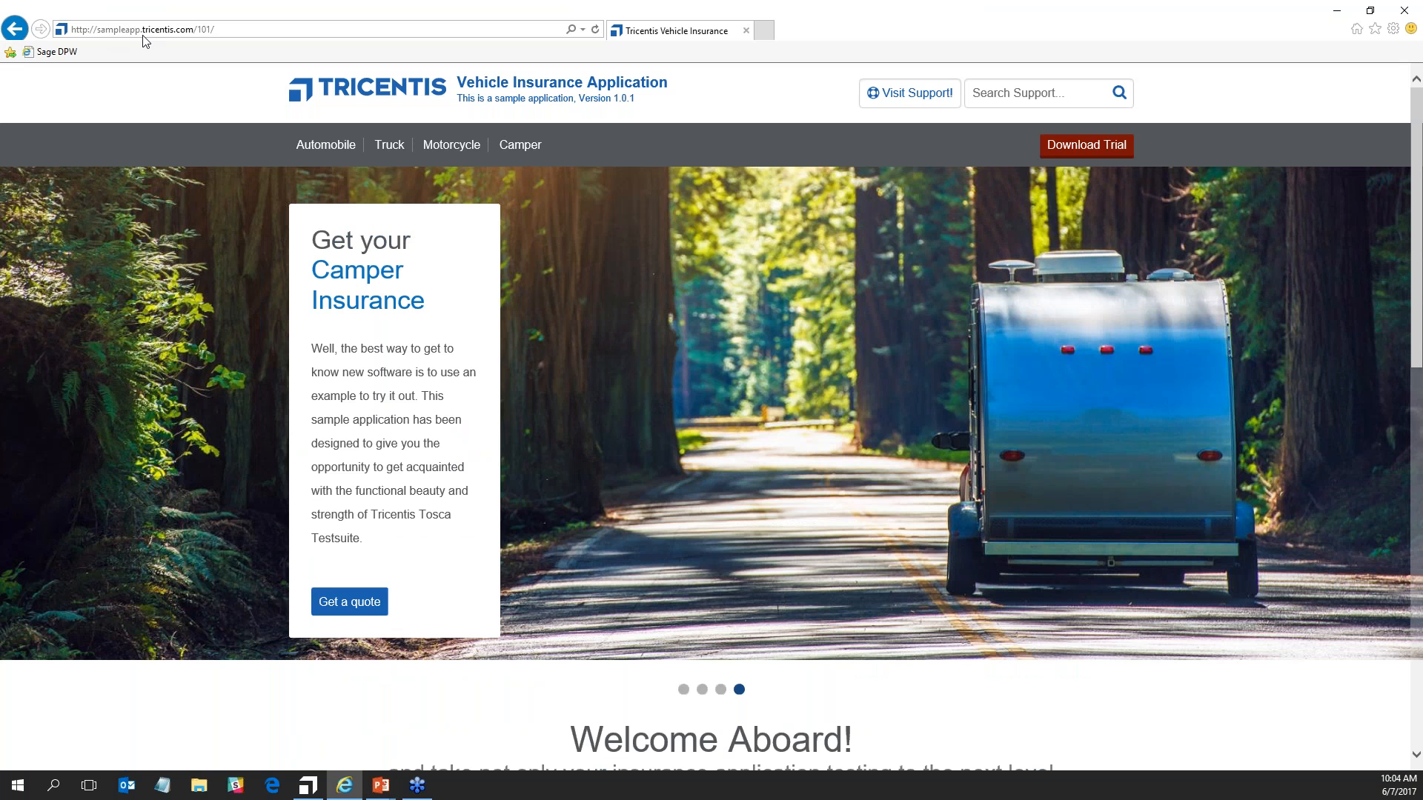
left_click(332, 152)
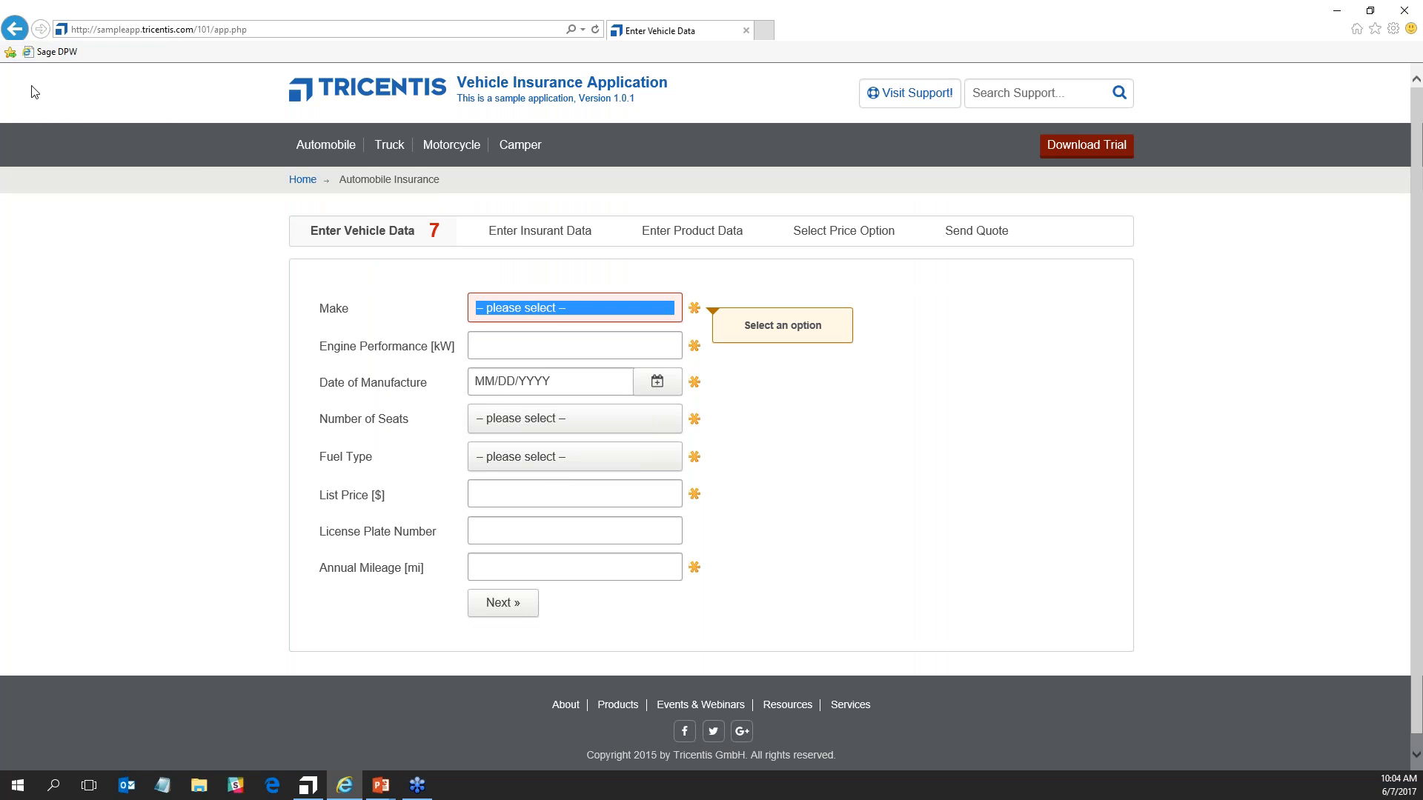
key("alt+Left")
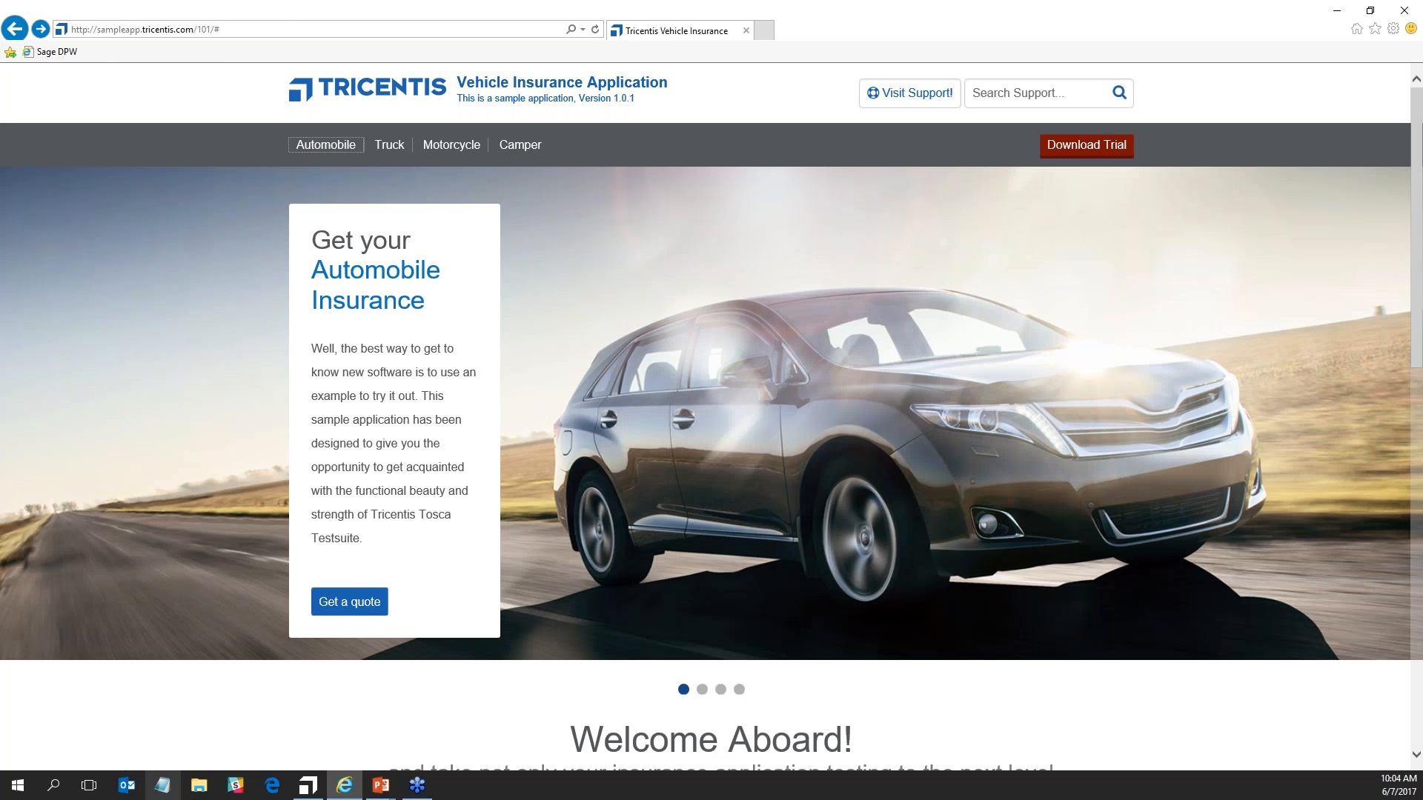
Switch back to Tosca Commander and set the work state of the Auto Insurance Austria test case to IN_WORK.
left_click(309, 787)
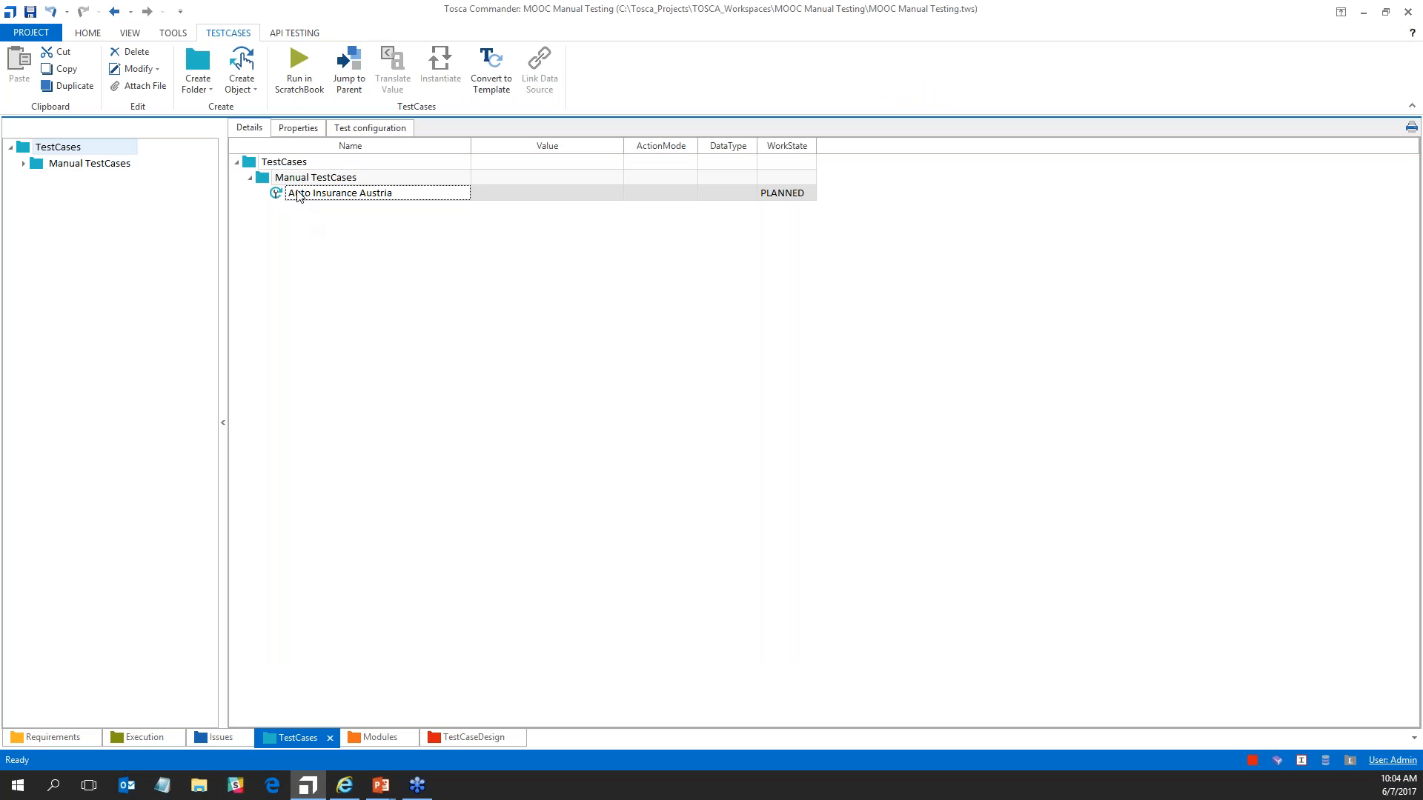
left_click(788, 196)
left_click(809, 193)
left_click(790, 225)
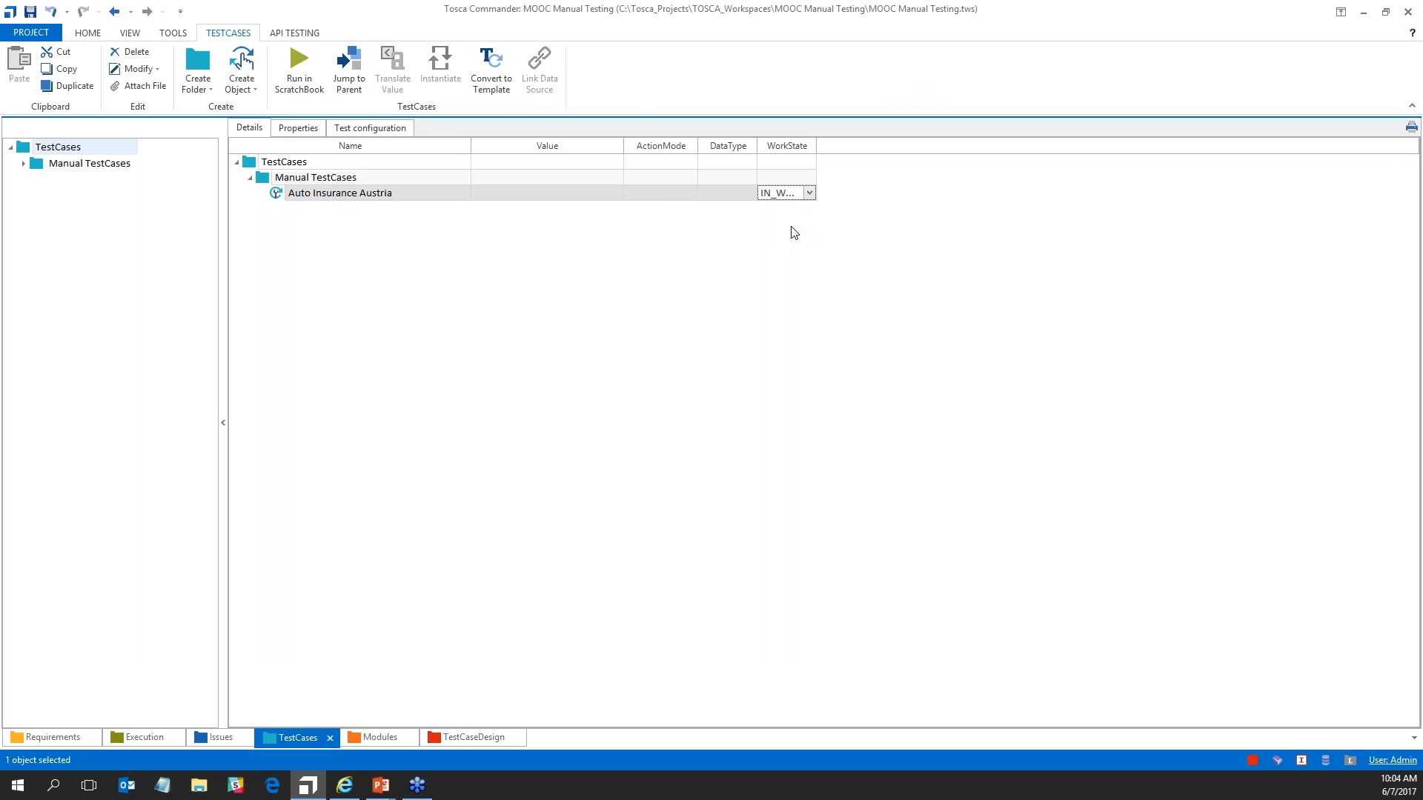
left_click(366, 245)
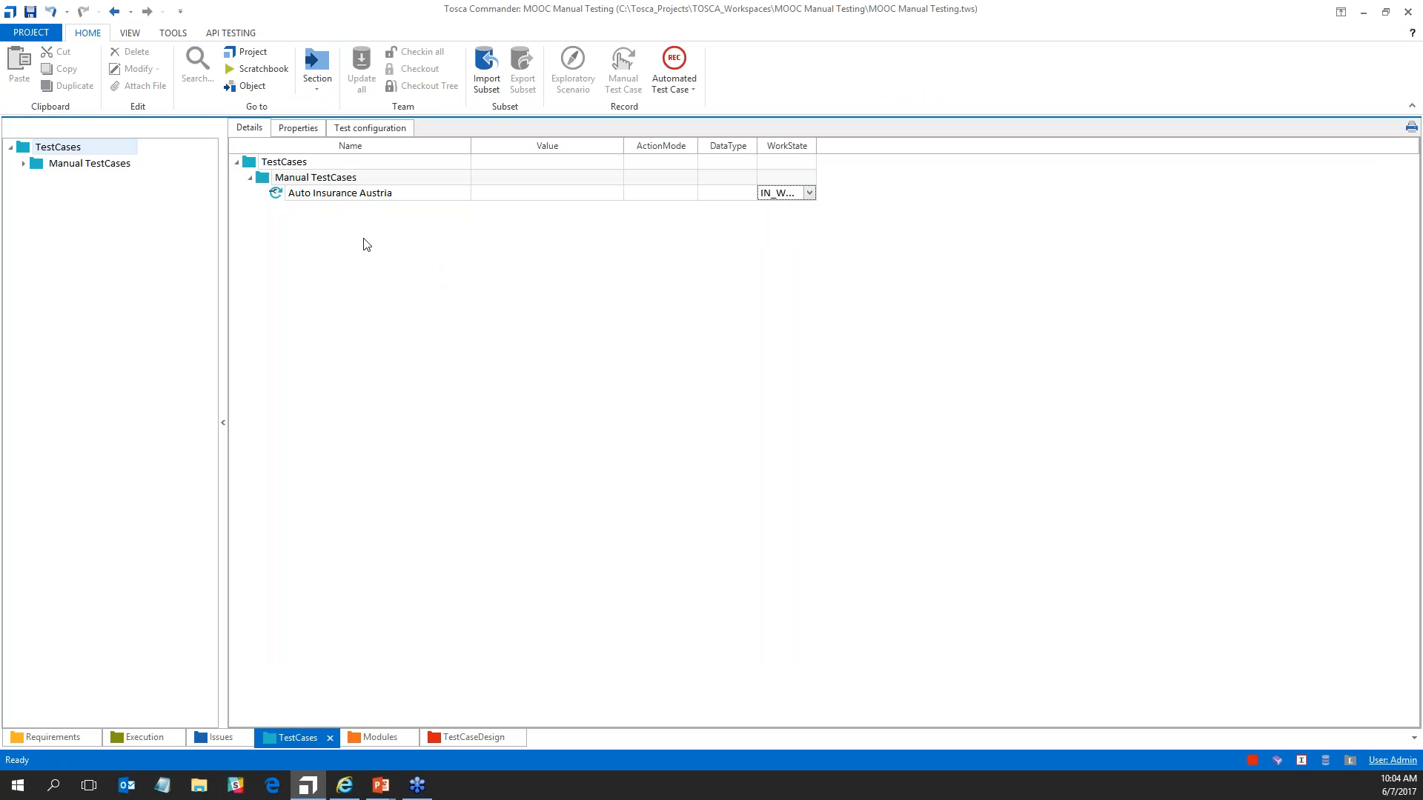
Add a manual test step named "Go to Automobile Insurance Page" to the Auto Insurance Austria test case.
right_click(333, 198)
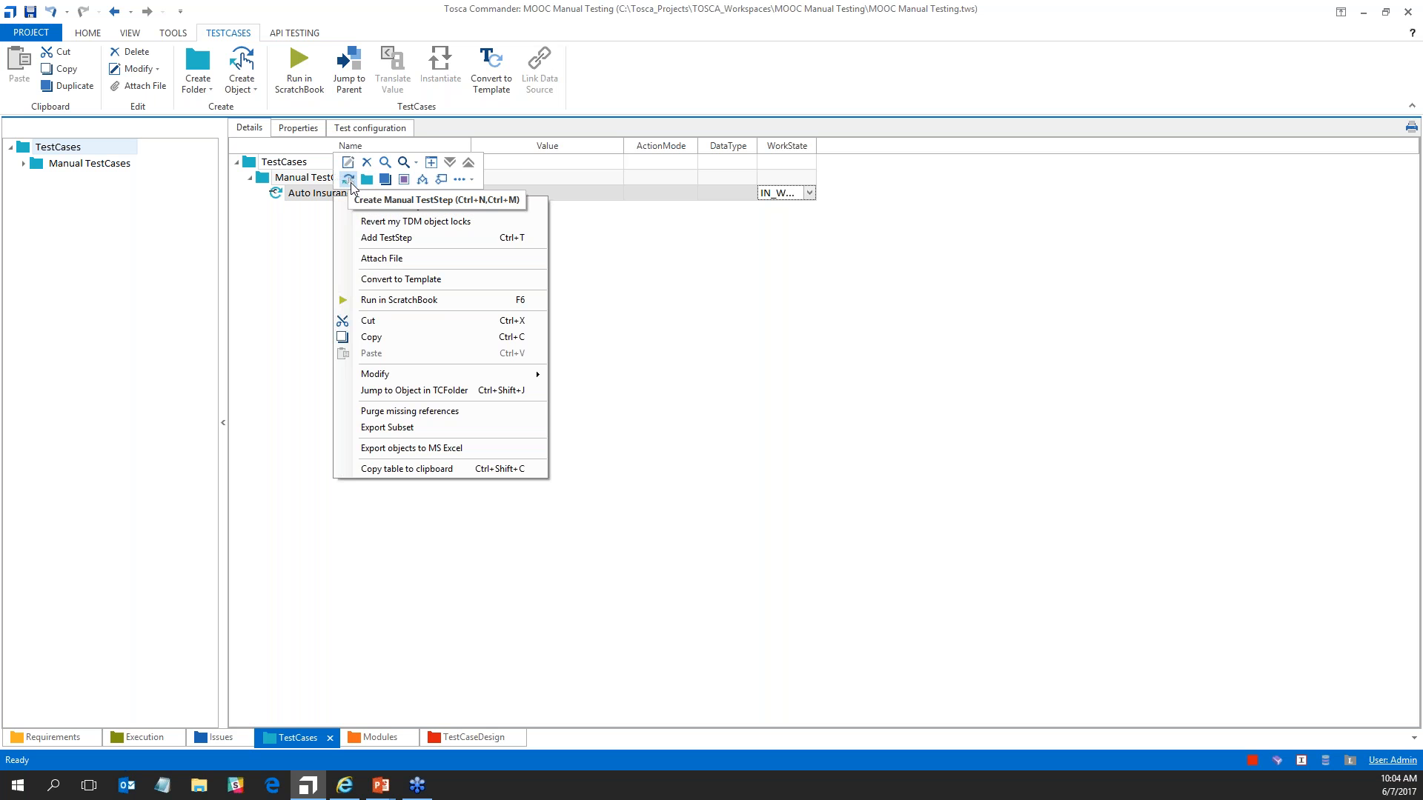
left_click(348, 180)
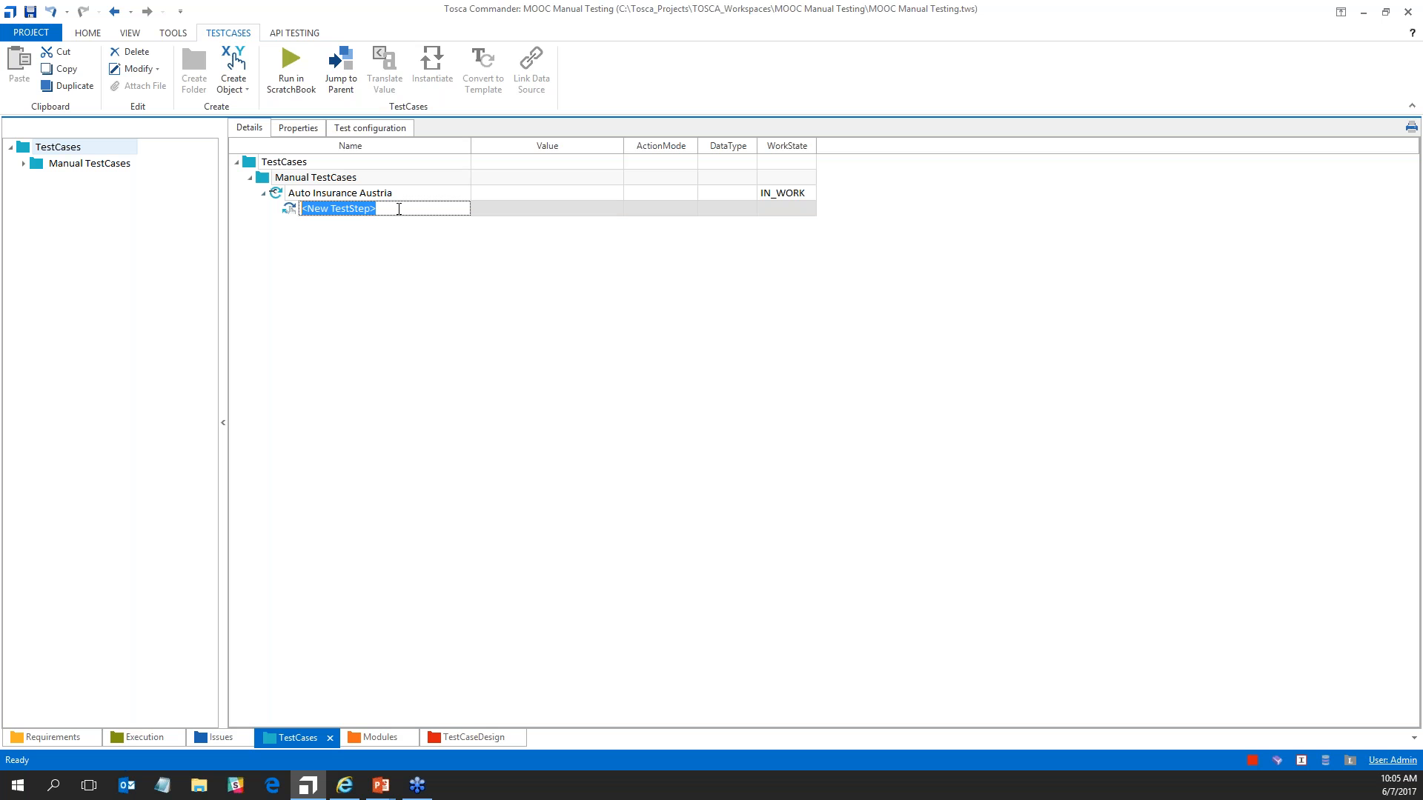
type("Go to Automobile In")
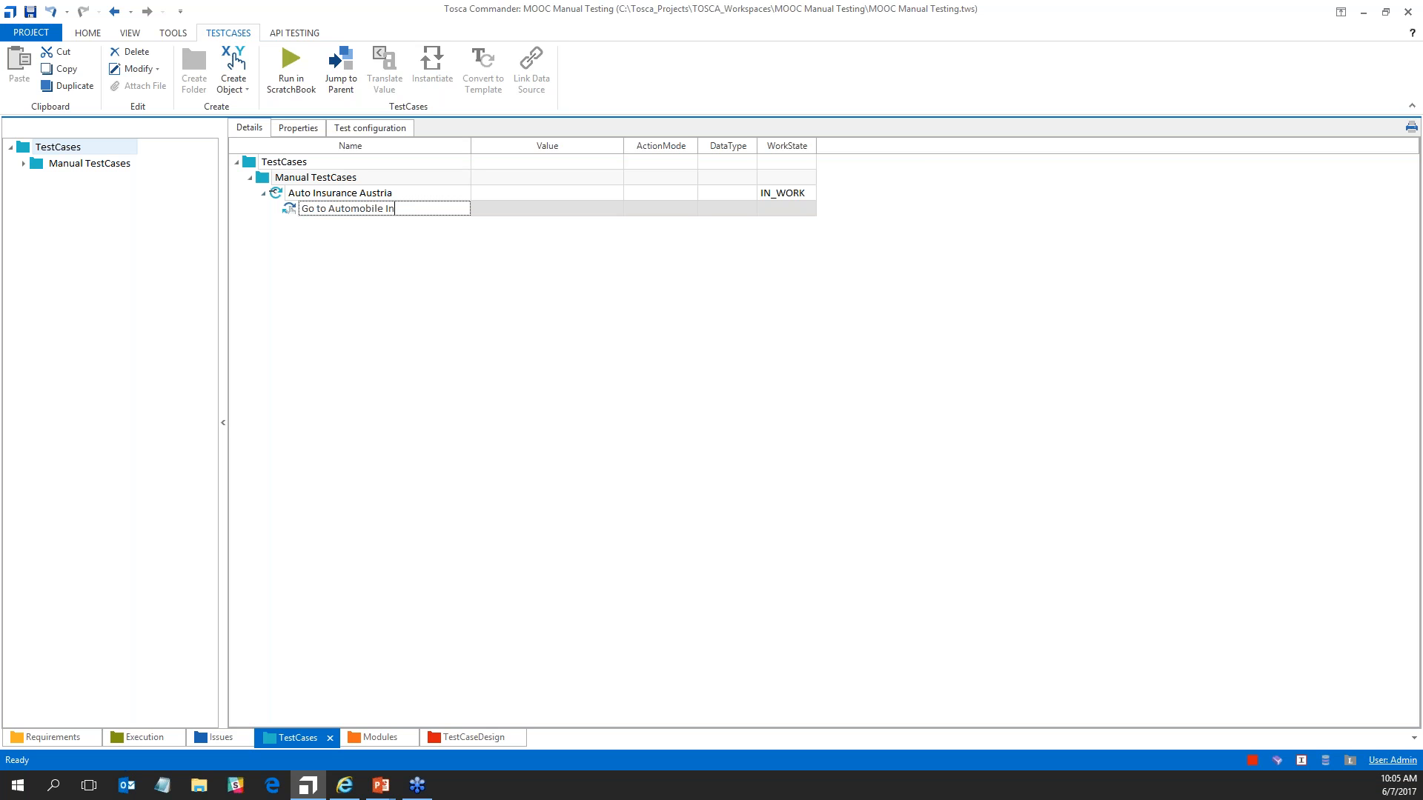
type("surance Page")
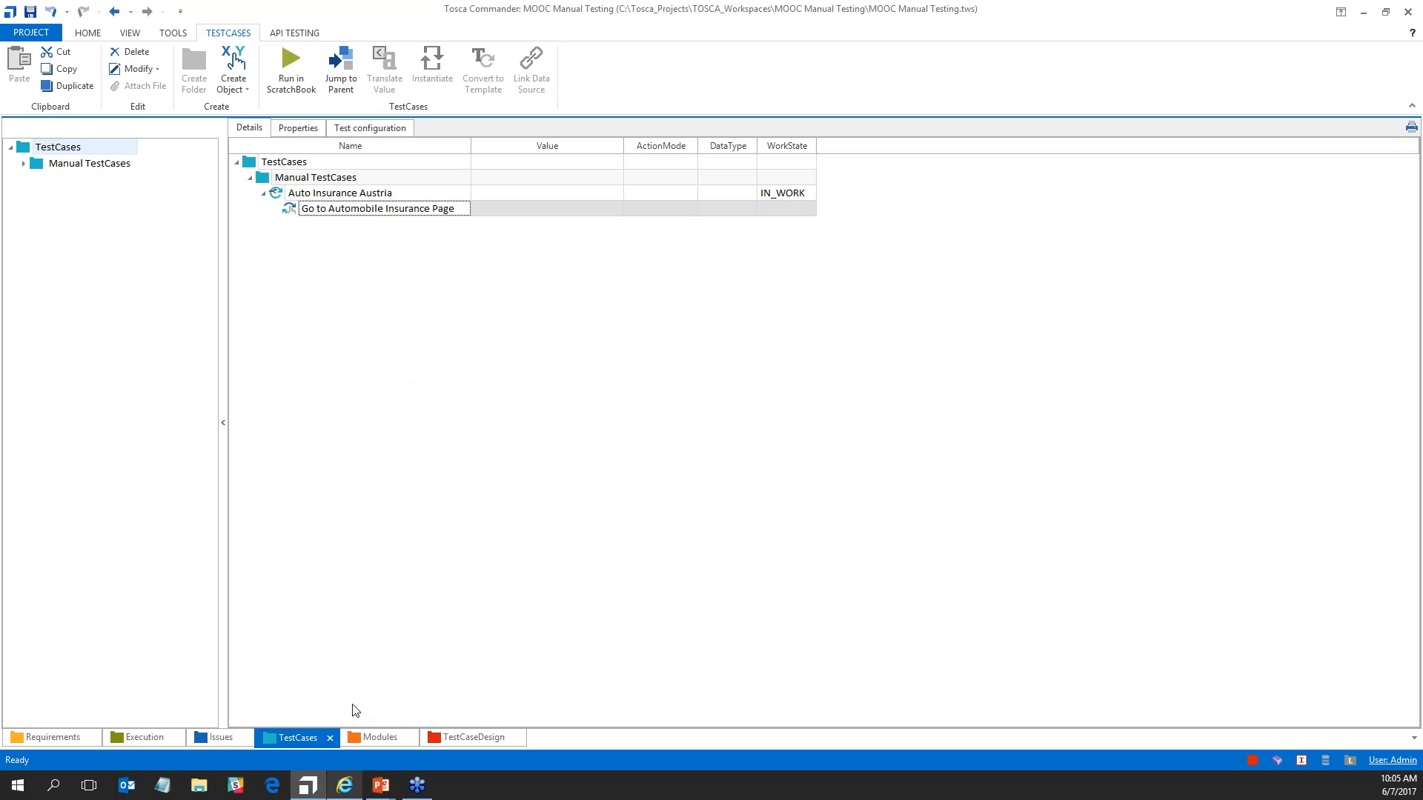
Rename the test step as "Navigate to Automobile Insurance Page" and widen the Name column to fit it.
left_click_drag(321, 208, 283, 208)
type("Navigate")
key("Return")
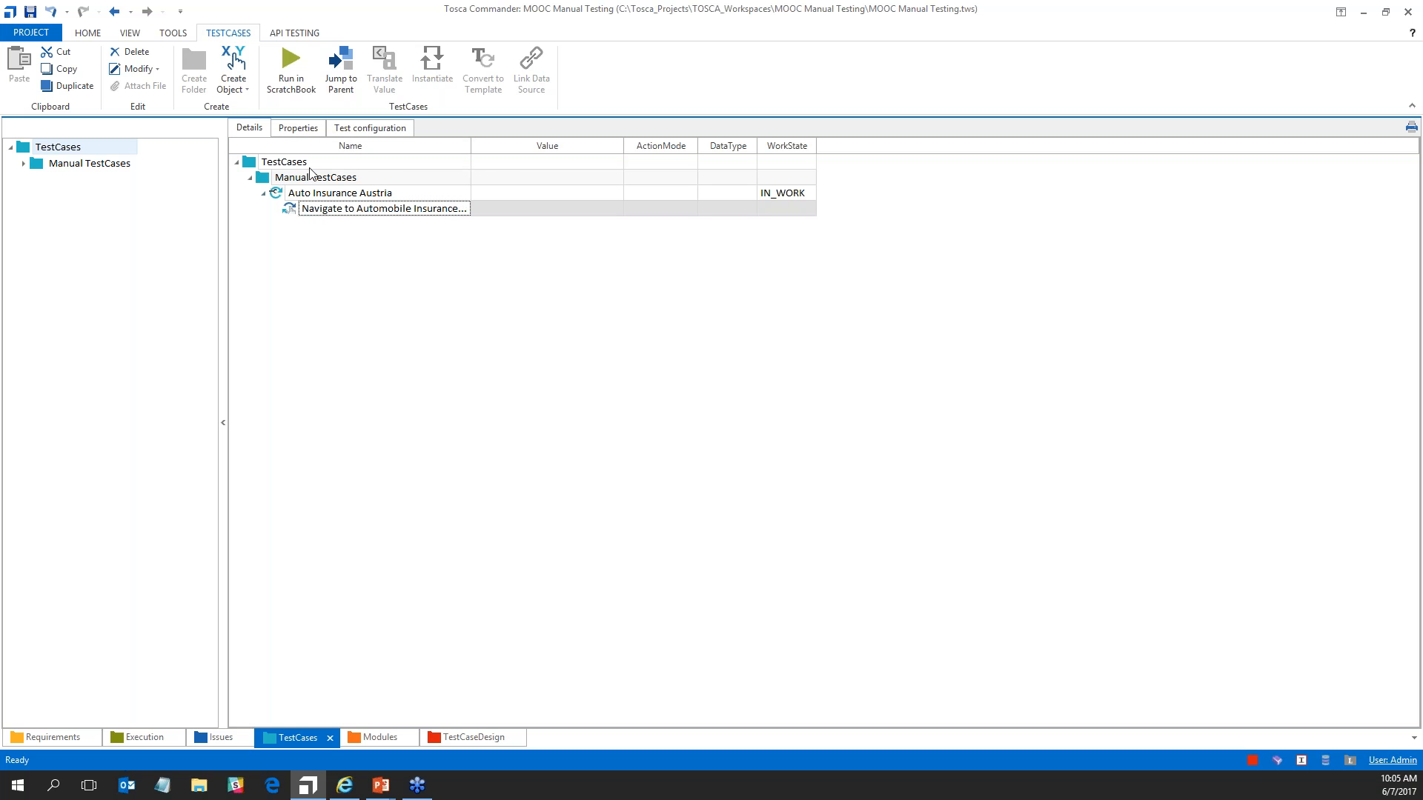
left_click_drag(472, 145, 557, 146)
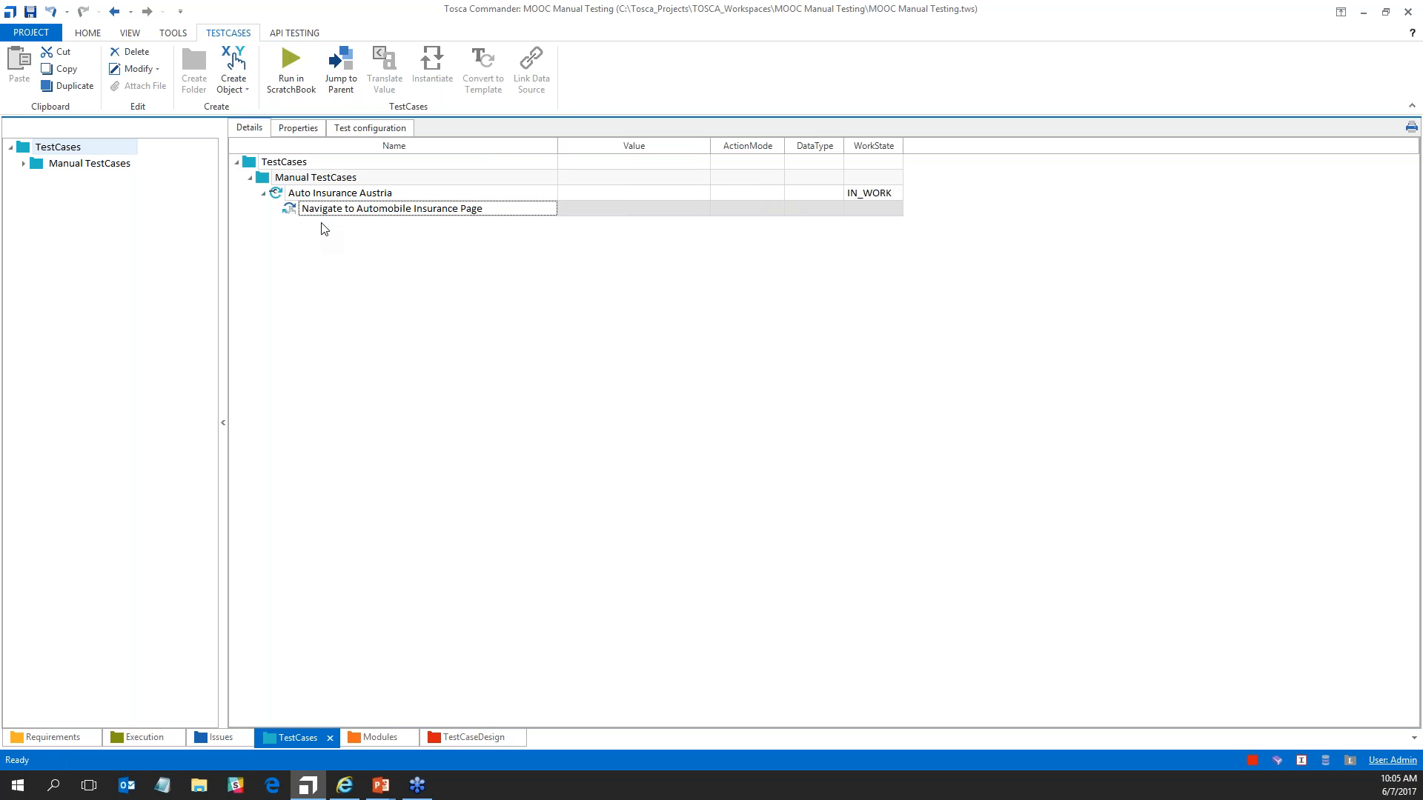
Add a manual test step value named "Click on Automobile Tab" under Navigate to Automobile Insurance Page.
right_click(291, 211)
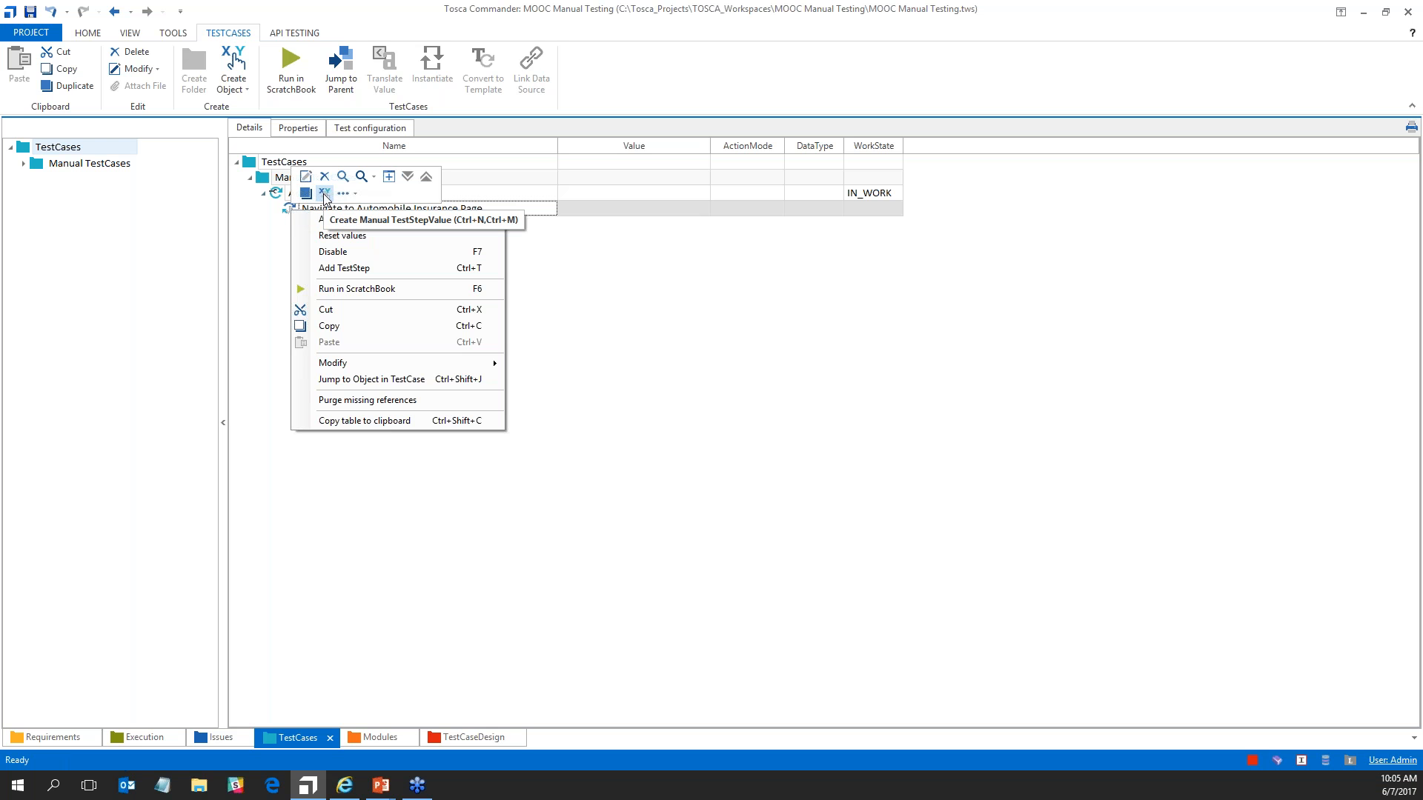
left_click(324, 195)
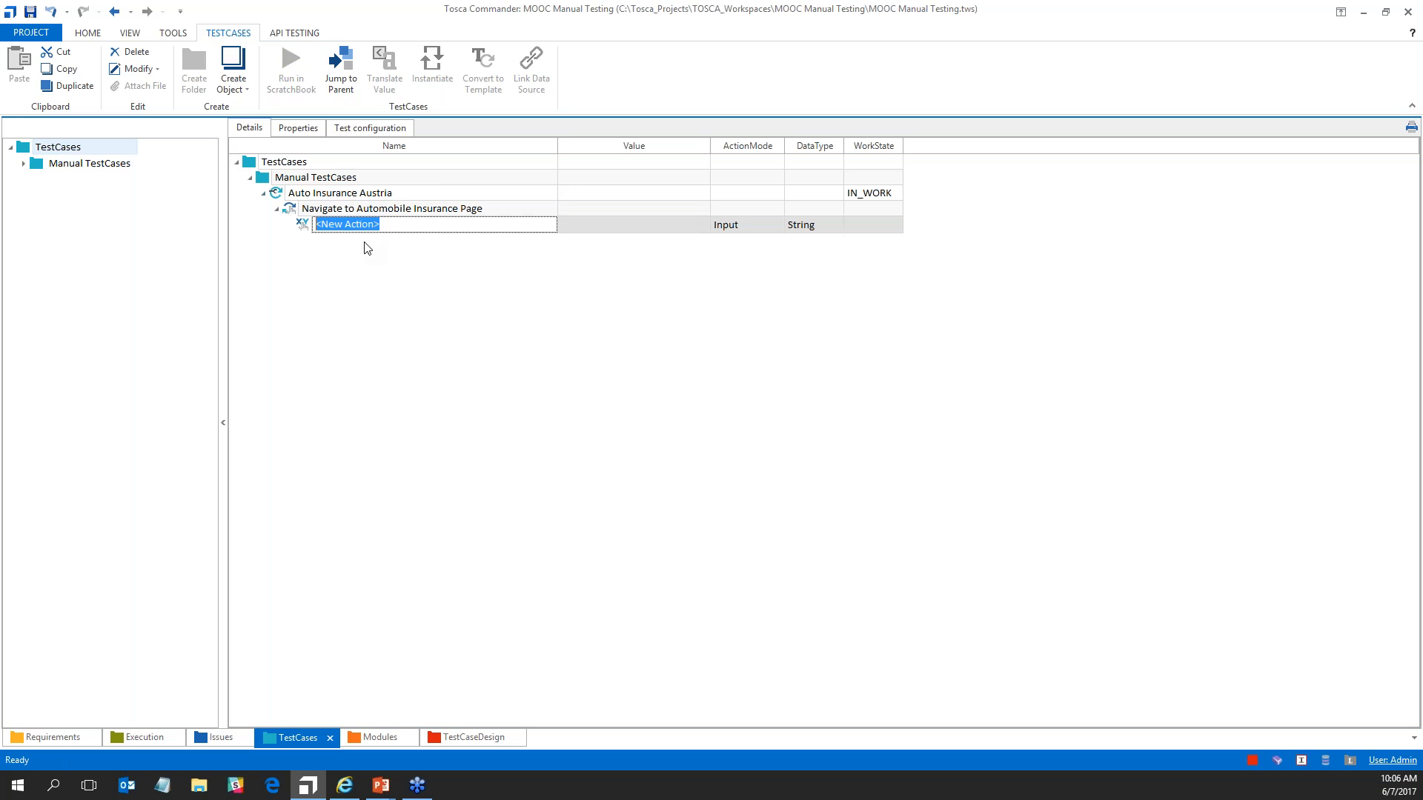
type("Click on Automobile Tab")
Enter "Click" as the value of the Click on Automobile Tab action.
left_click(587, 229)
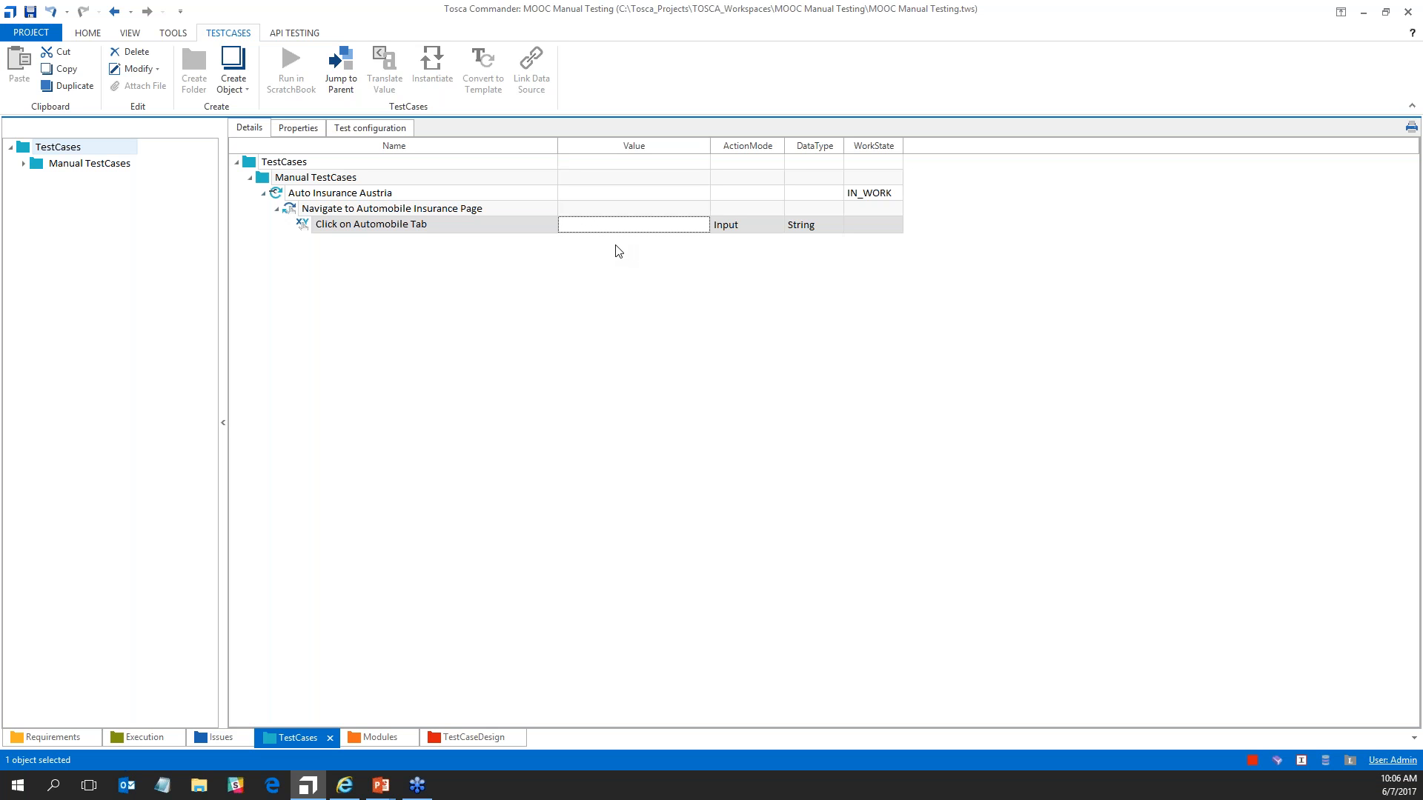
type("Click")
left_click(581, 224)
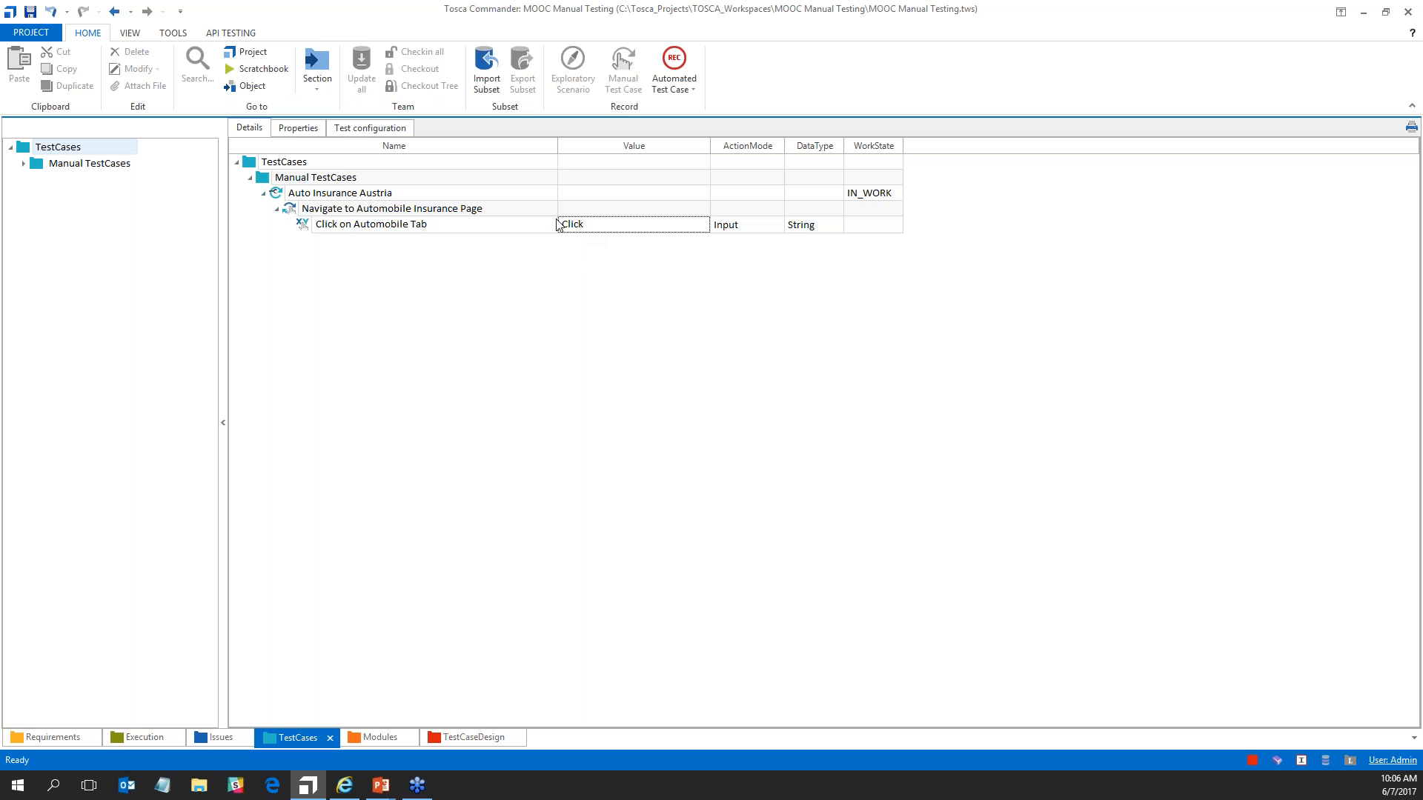
left_click(599, 223)
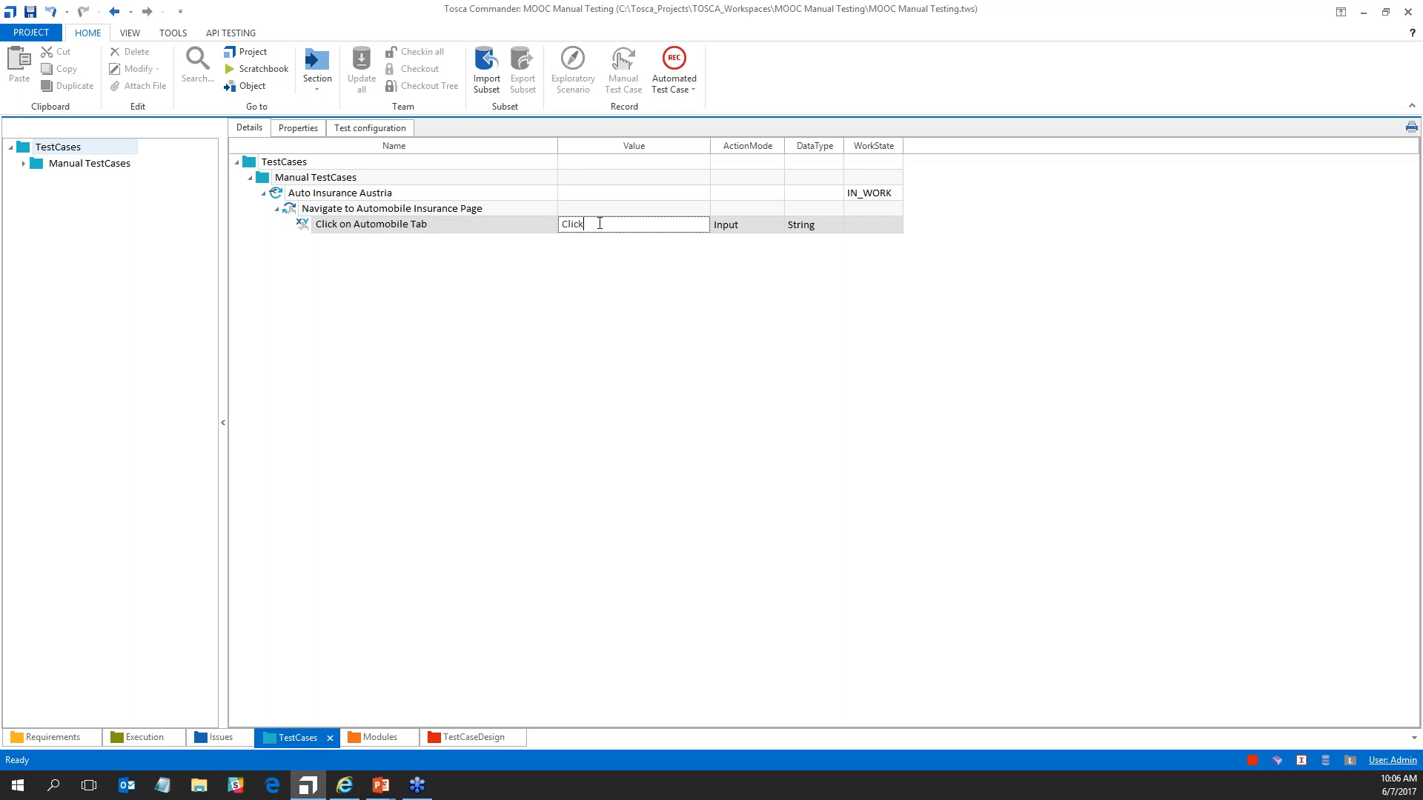
double_click(581, 221)
type("Click")
left_click(585, 274)
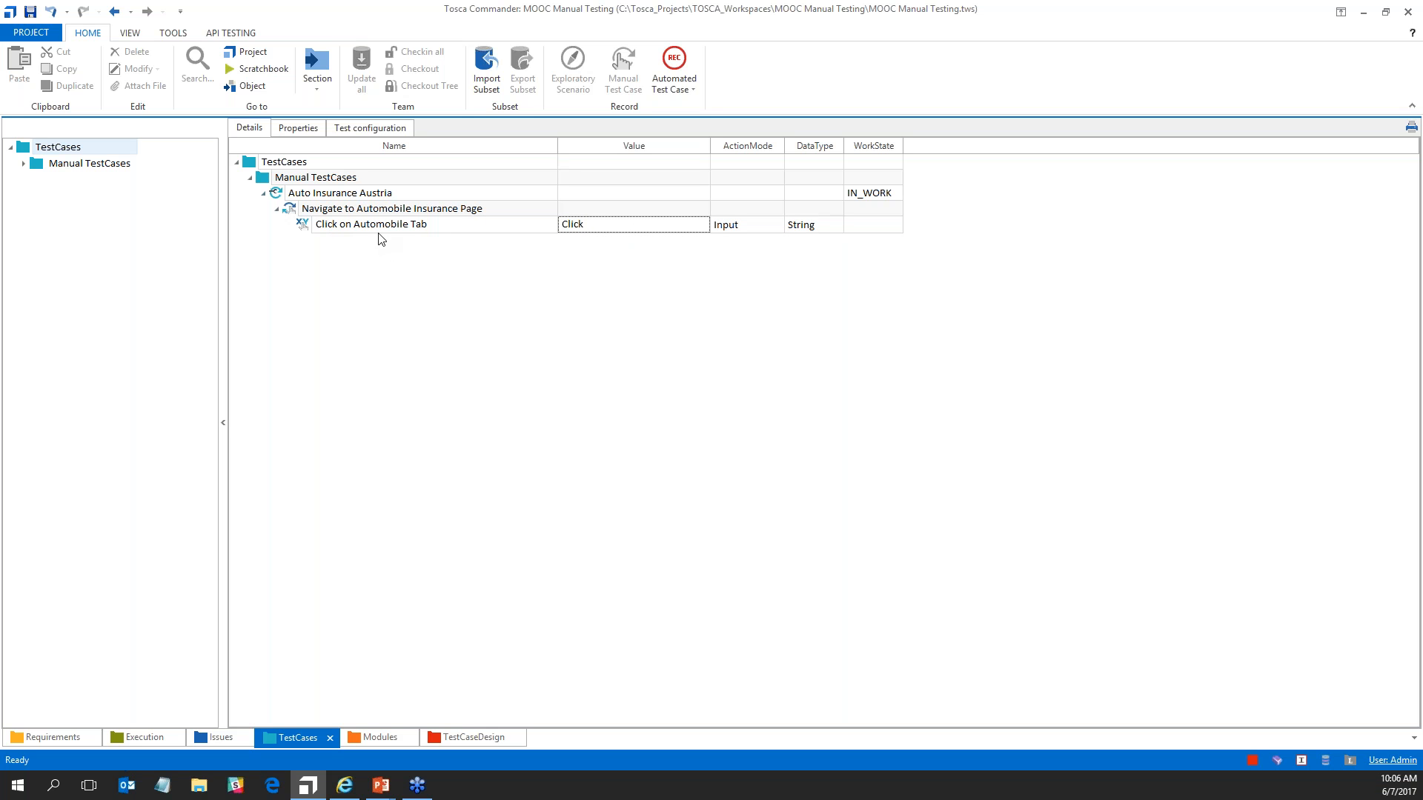
Replace the value of the Click on Automobile Tab action with the expression {CLICK}.
left_click(597, 224)
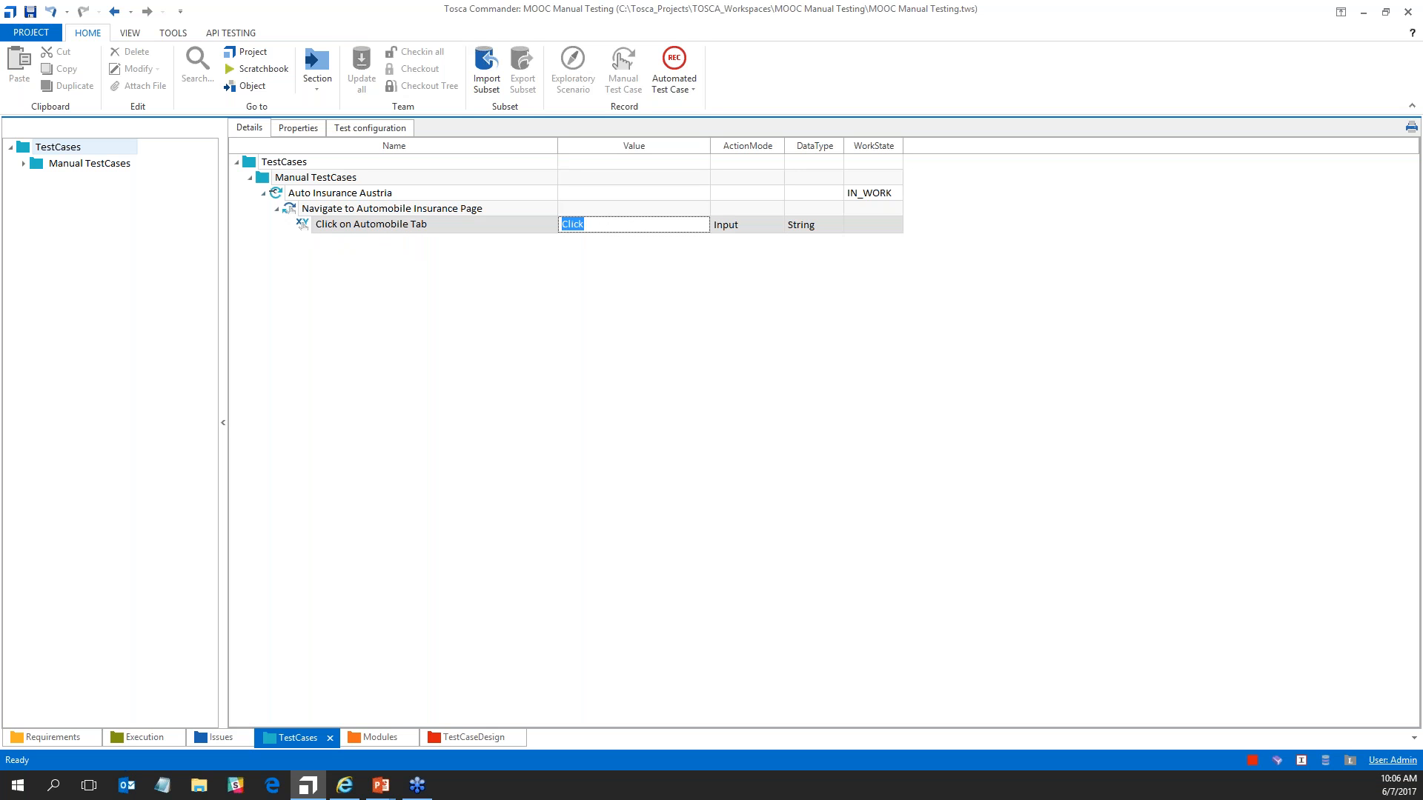
type("C")
key("BackSpace")
type("C")
key("BackSpace")
type("{CLICK")
key("Return")
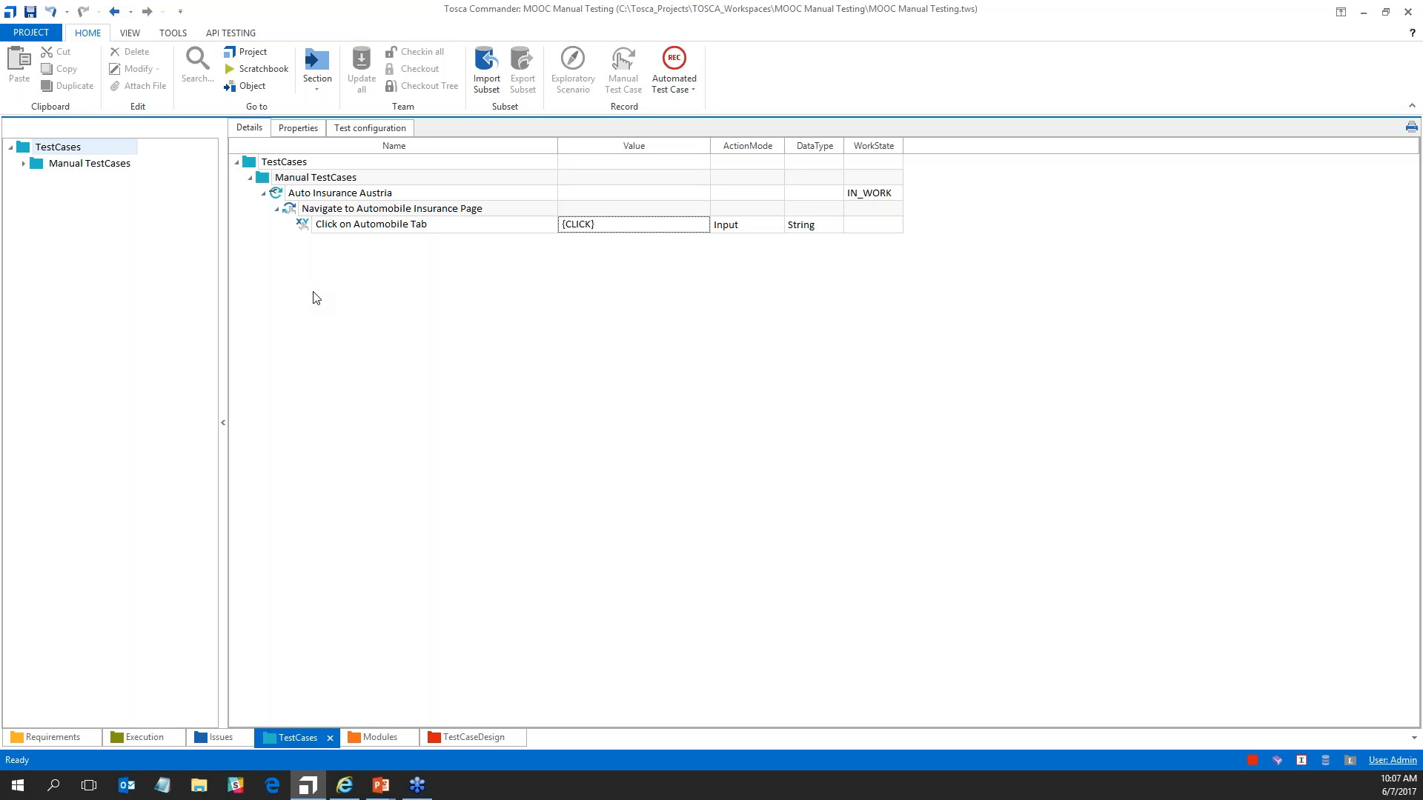
Add a second manual test step to Auto Insurance Austria, and open the sample application's Automobile form in Internet Explorer.
right_click(294, 199)
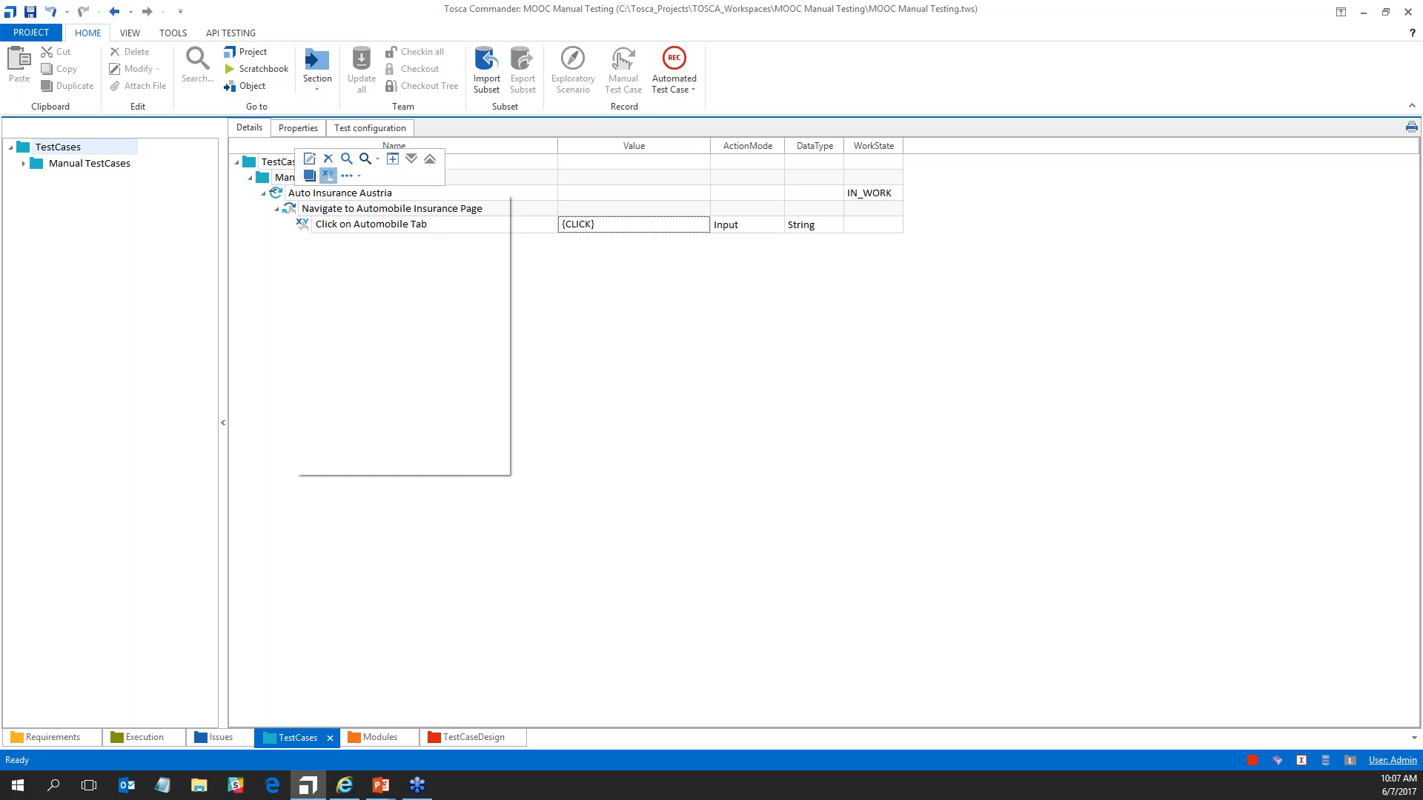
left_click(310, 175)
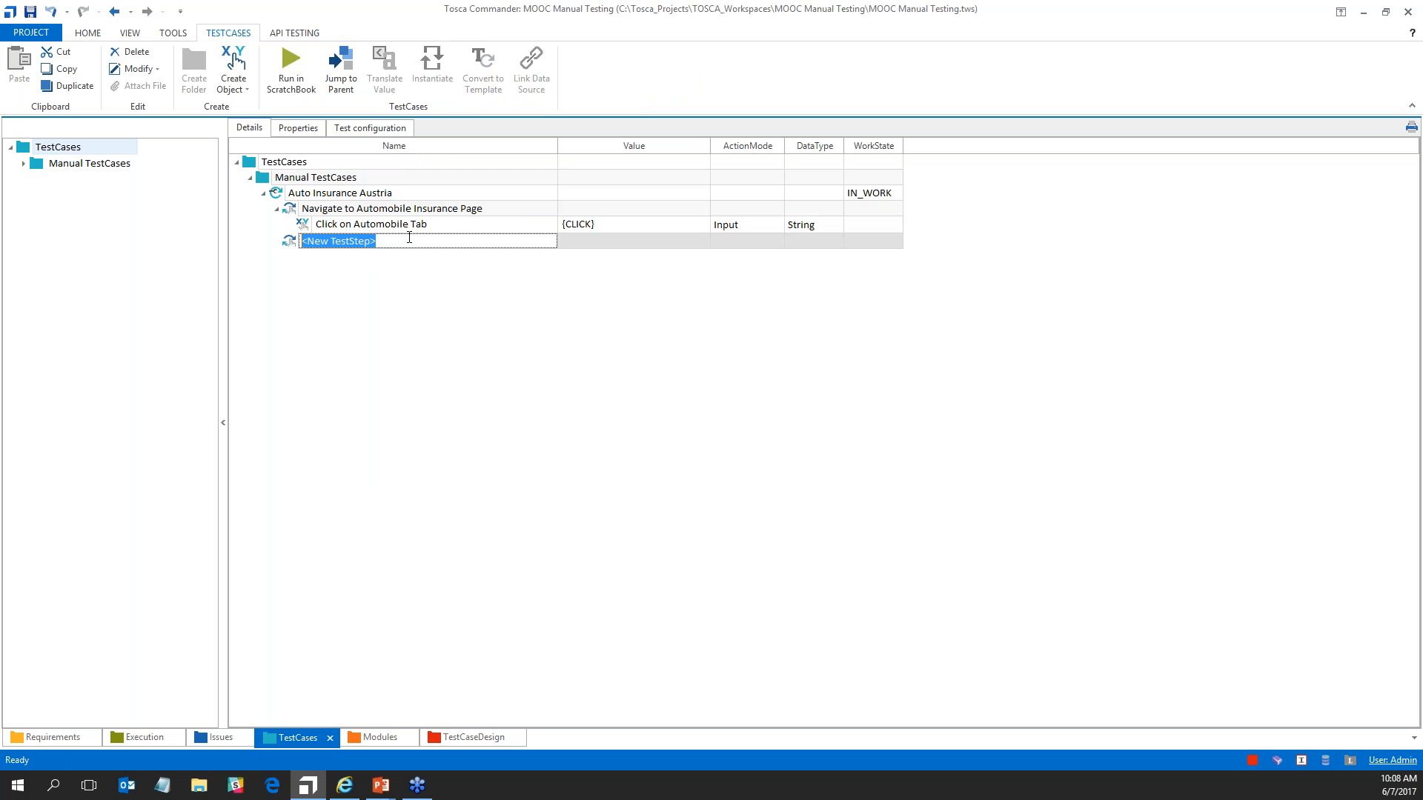
left_click(346, 795)
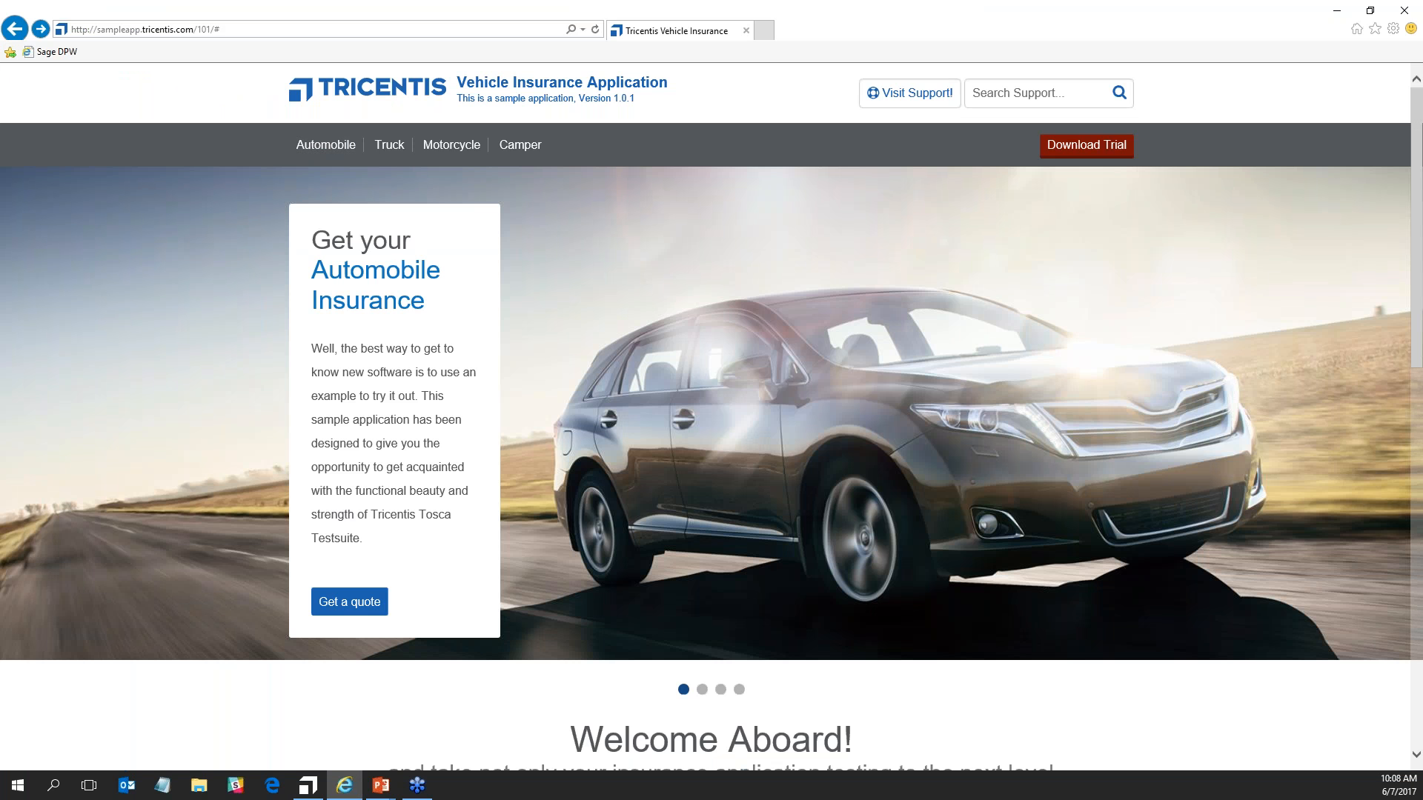
left_click(326, 145)
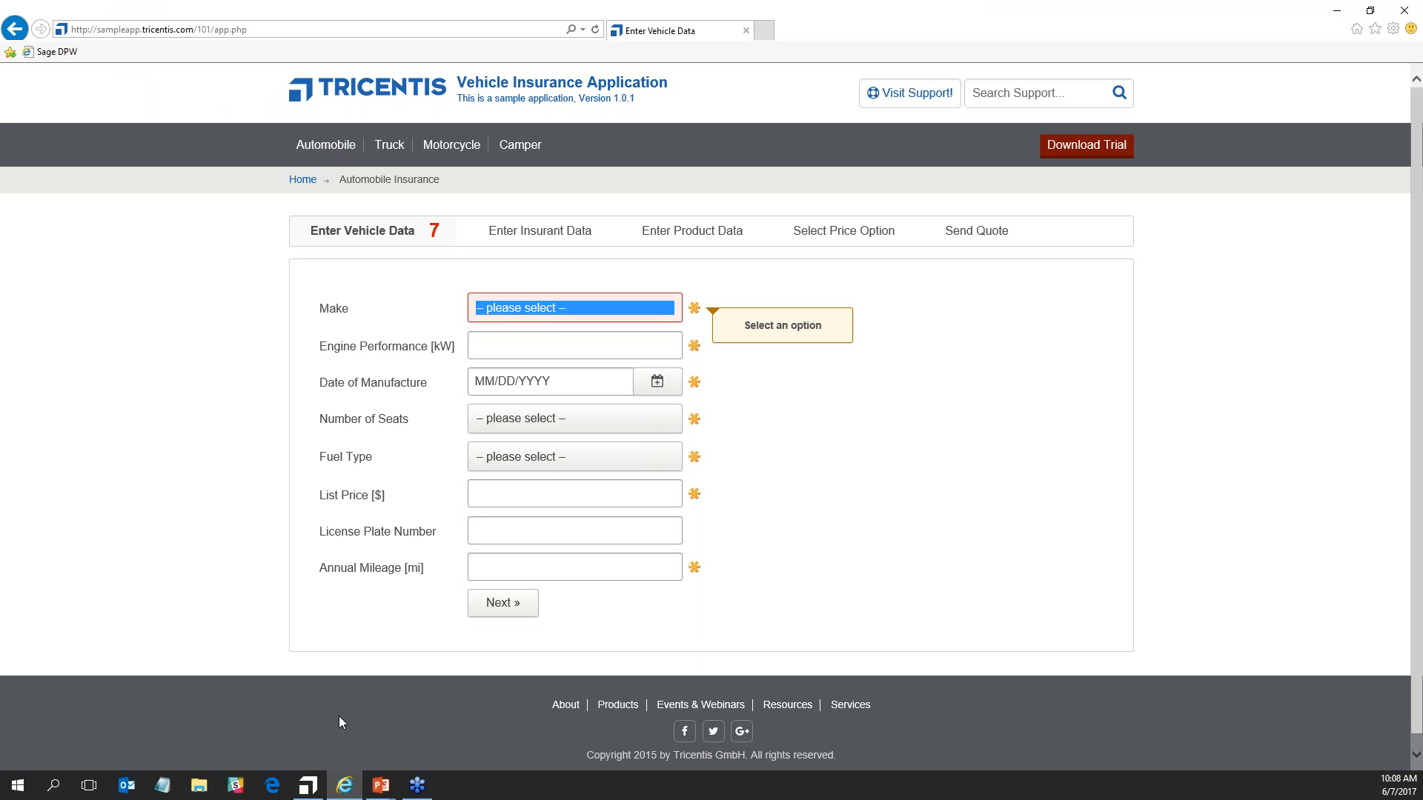
Switch back to Tosca Commander and name the new test step "Enter vehicle data page".
left_click(309, 790)
left_click(376, 241)
left_click_drag(376, 241, 300, 241)
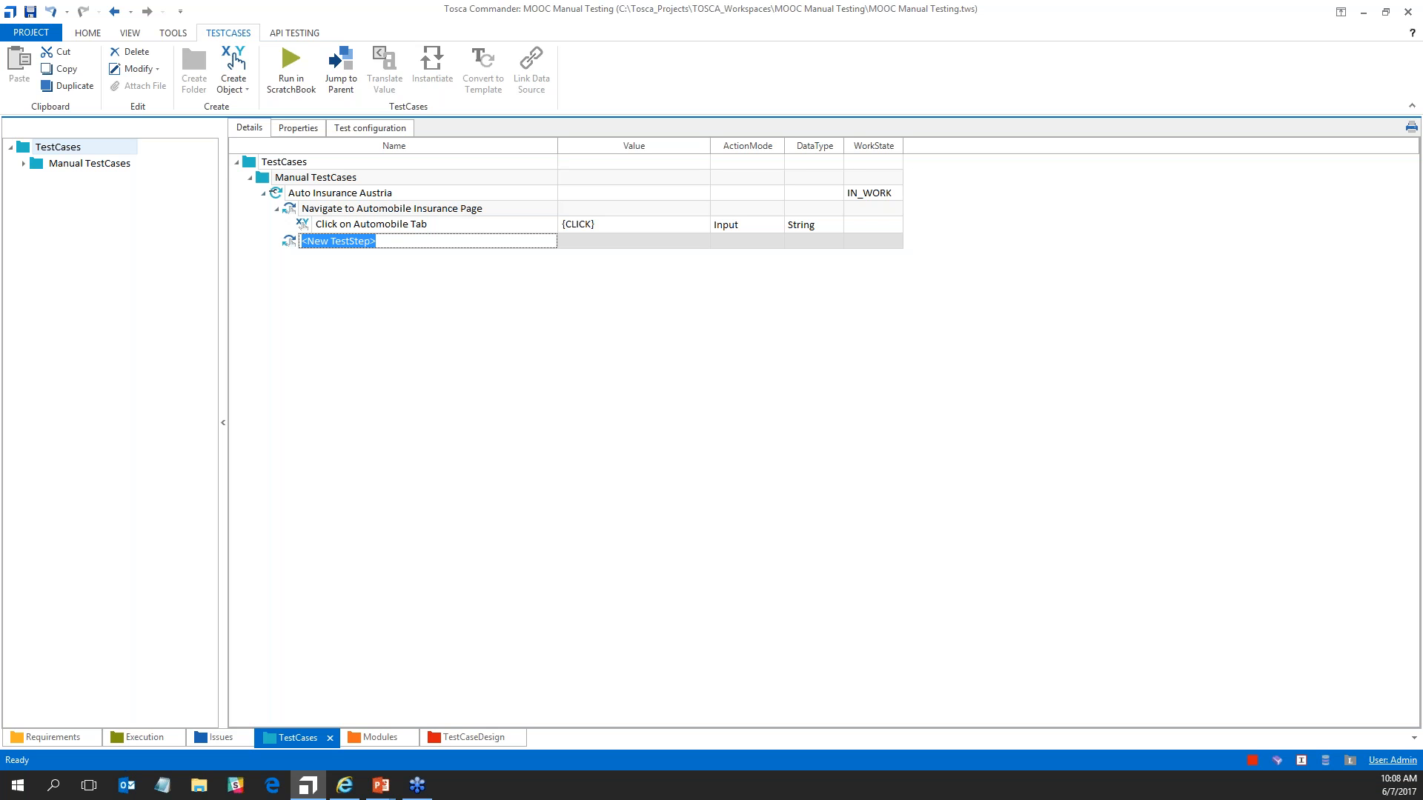
type("Aut")
key("BackSpace")
key("BackSpace")
key("BackSpace")
type("Enter vehicle data")
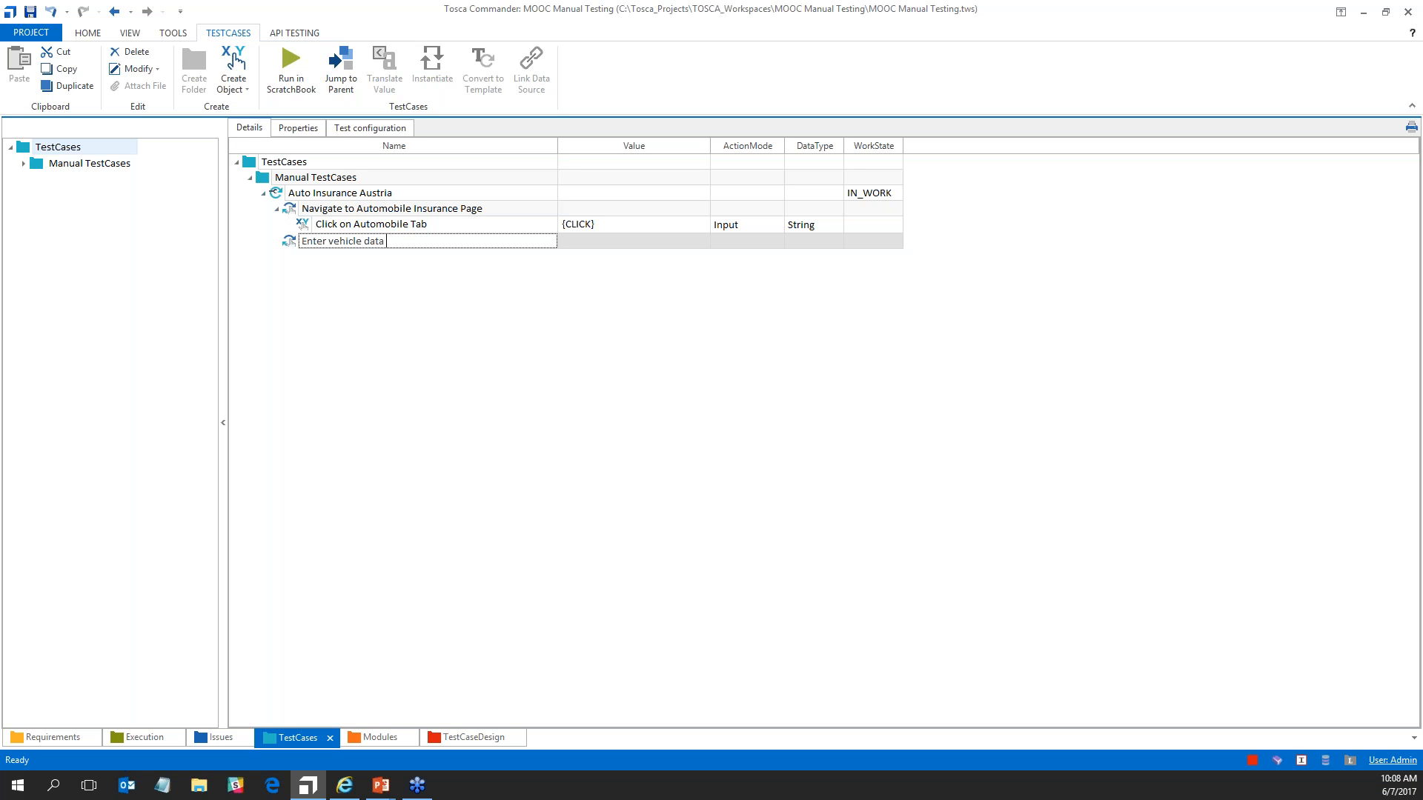
type(" page")
Add the action "Enter the Make" with value Ford to the test step Enter vehicle data page.
right_click(294, 246)
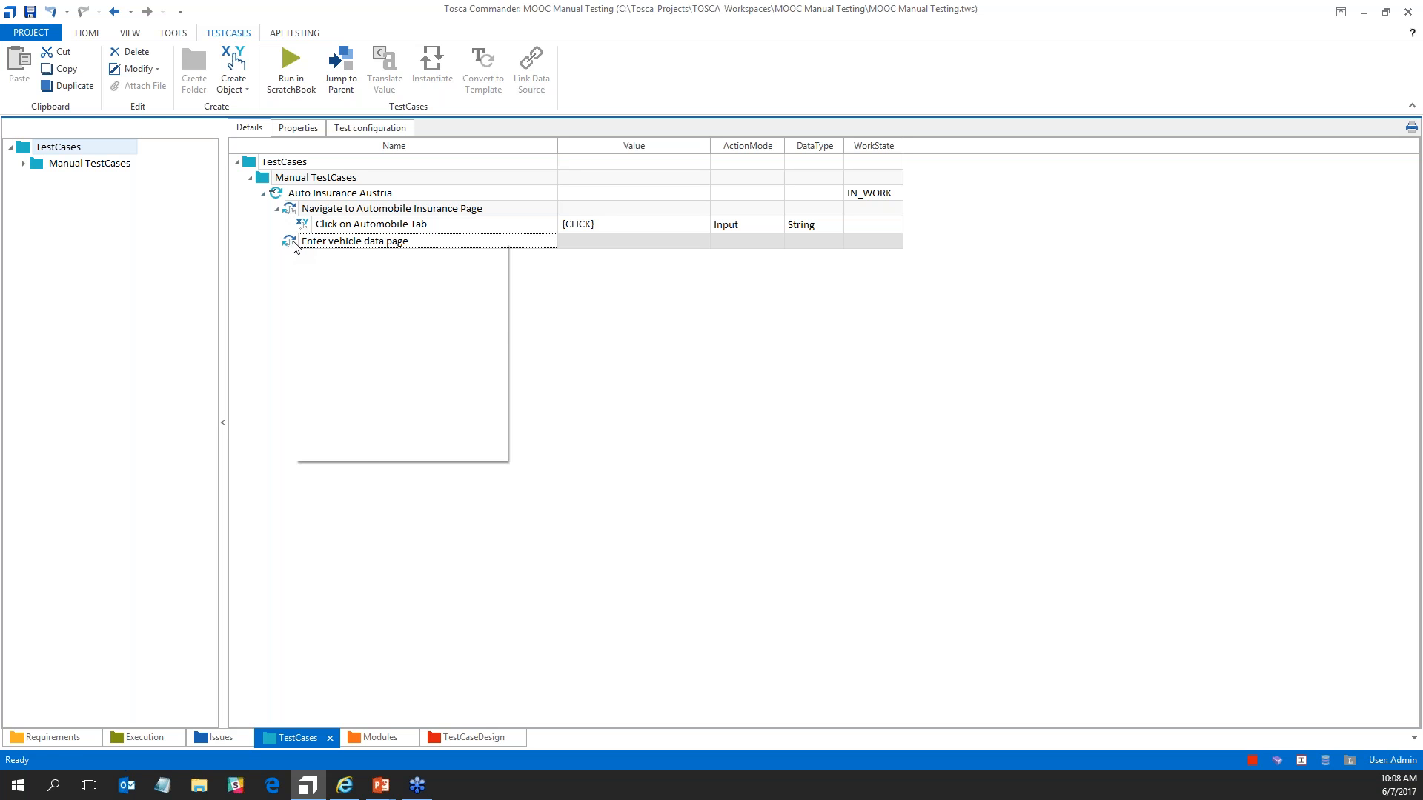
left_click(308, 222)
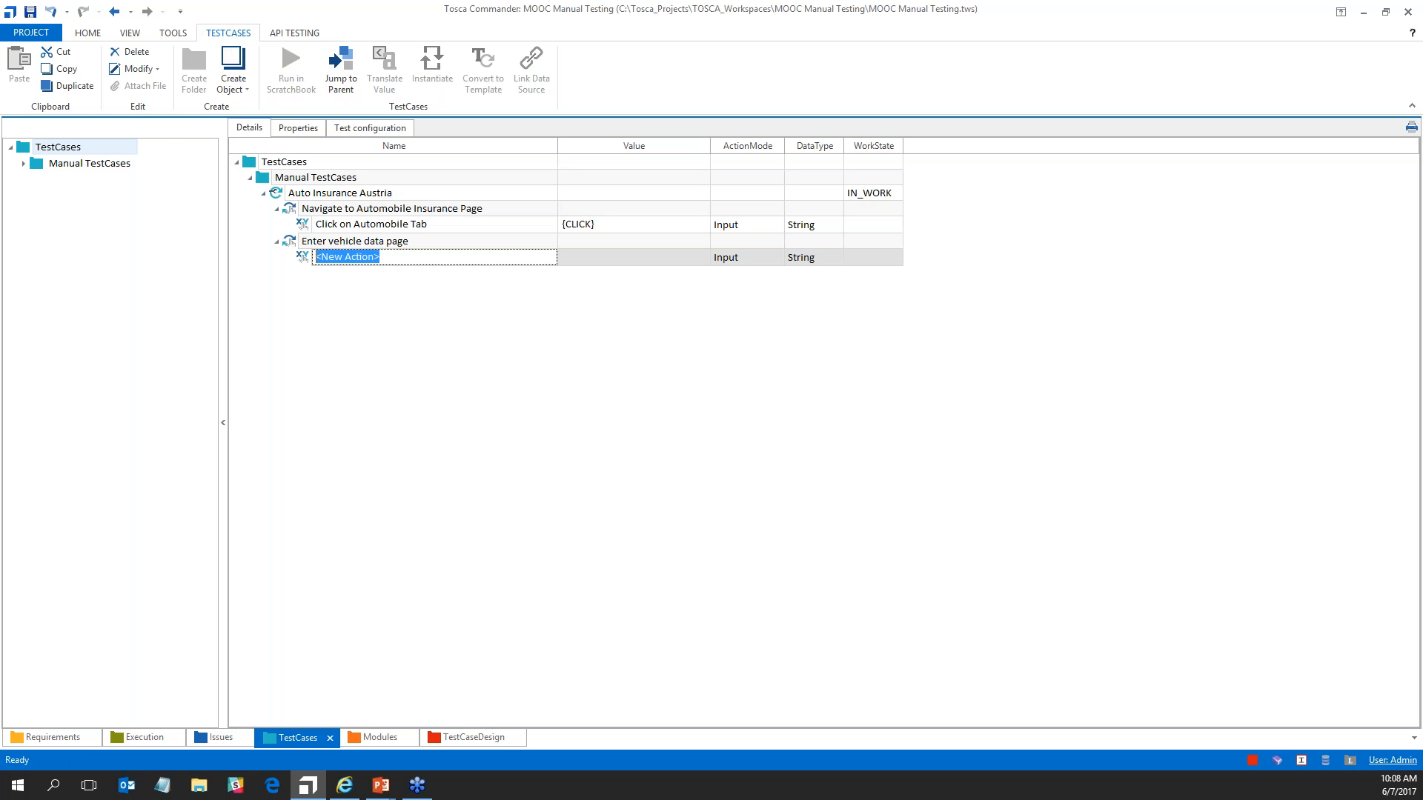
type("Enter the Make")
left_click(592, 258)
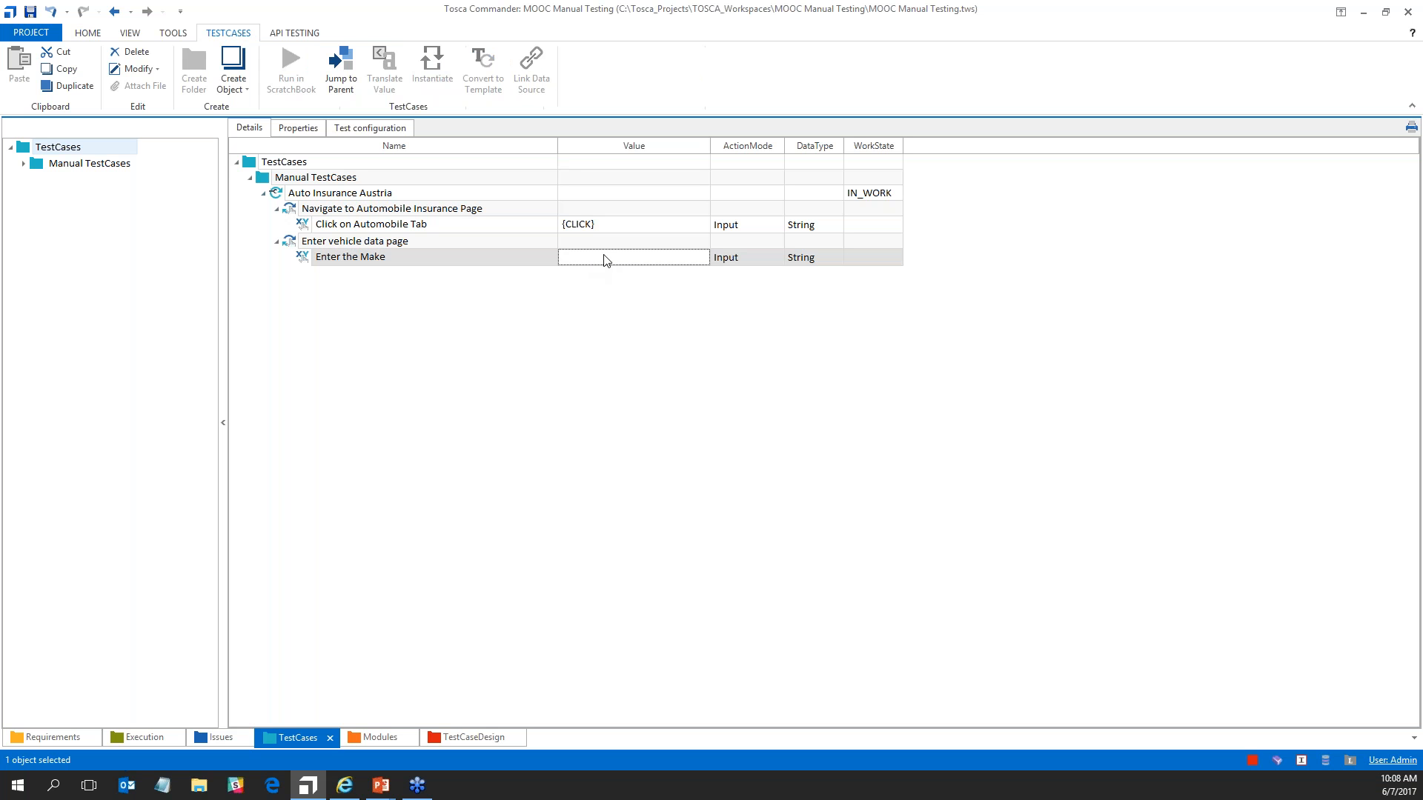
type("Ford")
key("Return")
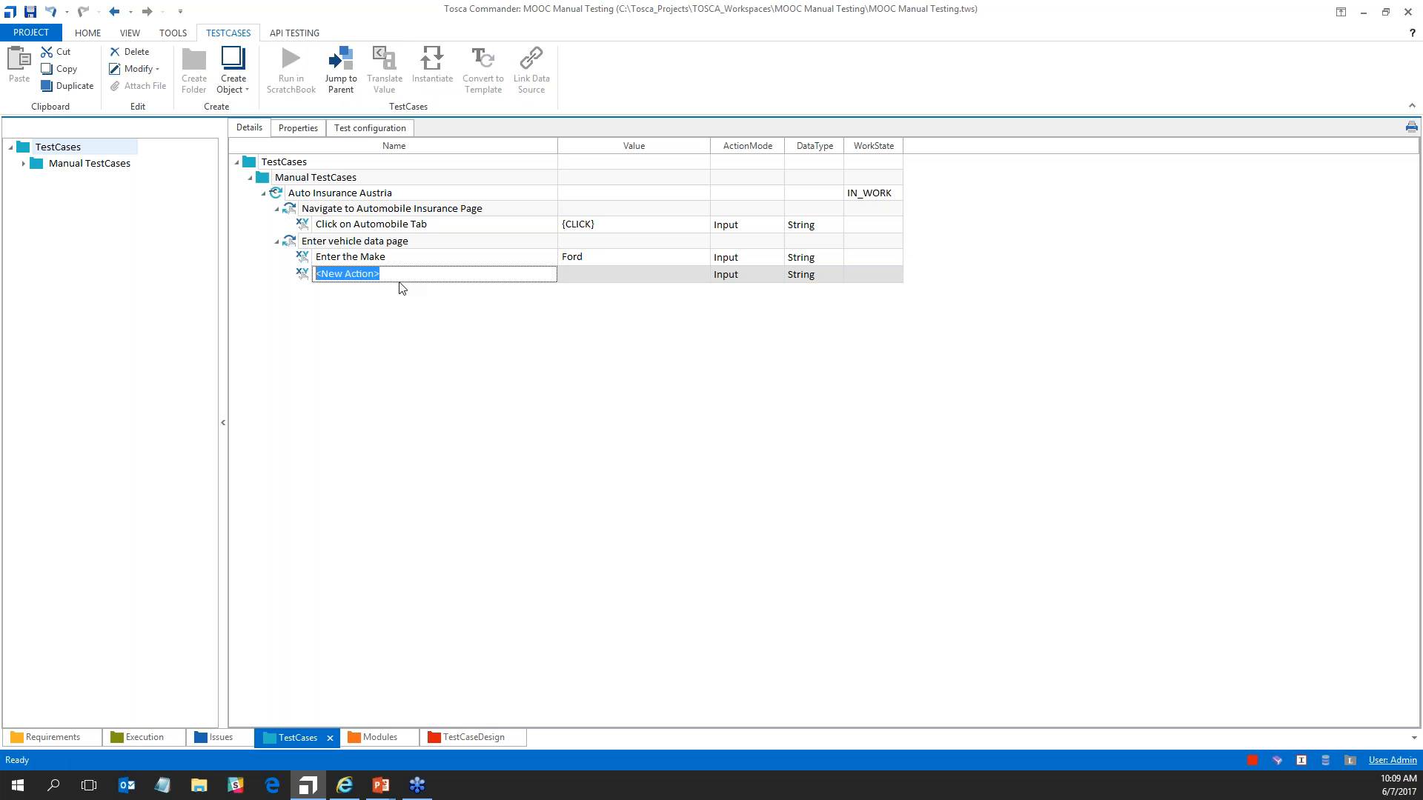
Name the next new action "Enter the engine performance" and set its value to 90.
type("Enter the engine performance")
left_click(600, 276)
type("90")
key("Return")
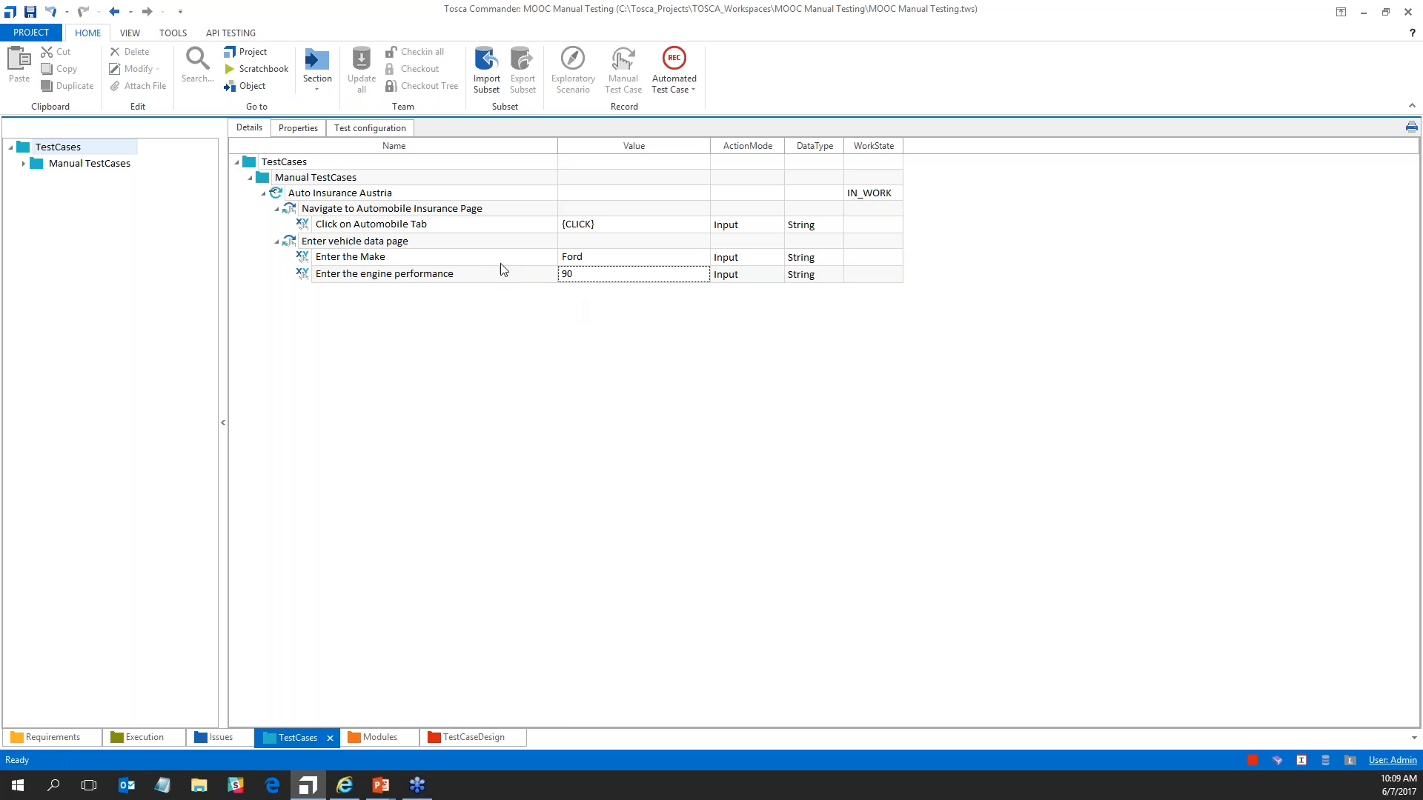
left_click(747, 275)
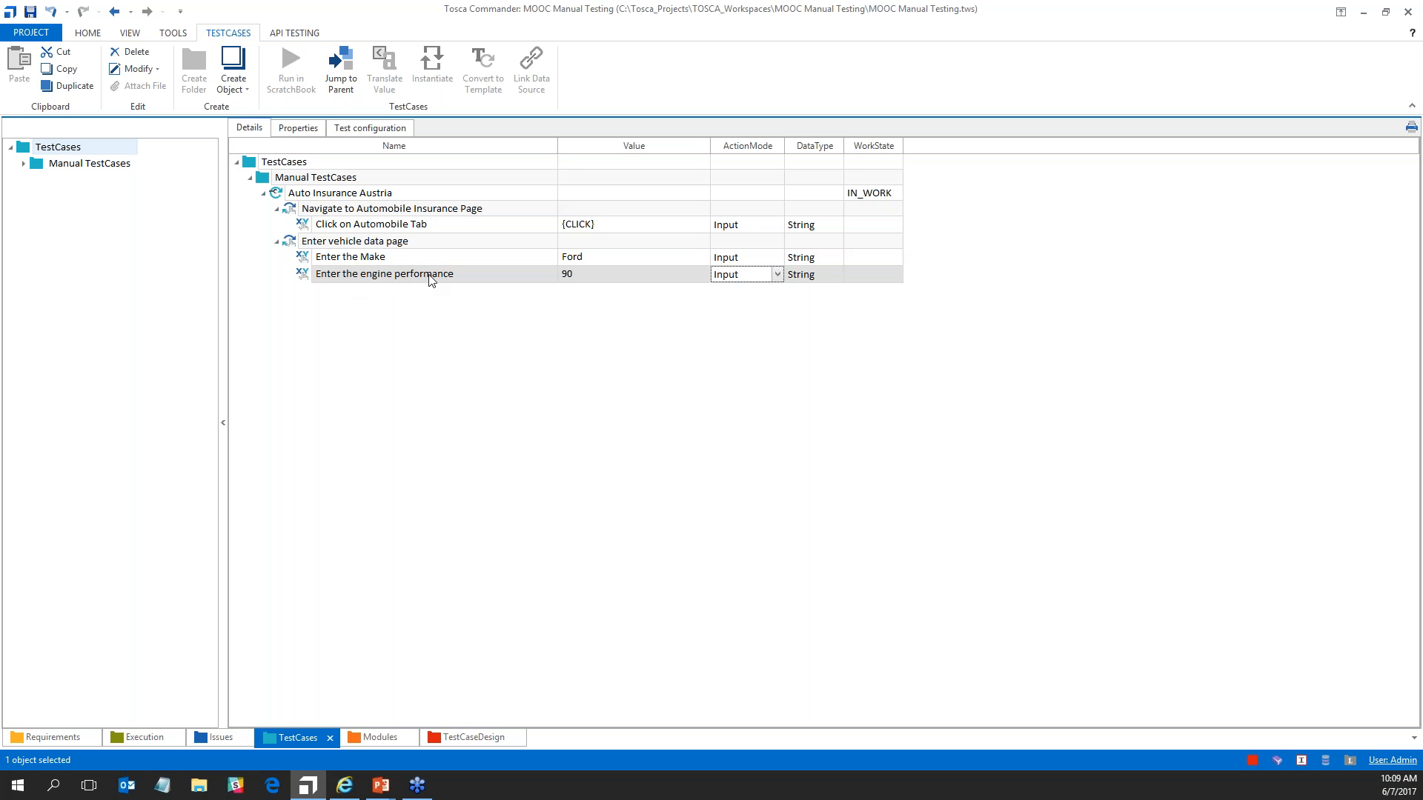
left_click(776, 275)
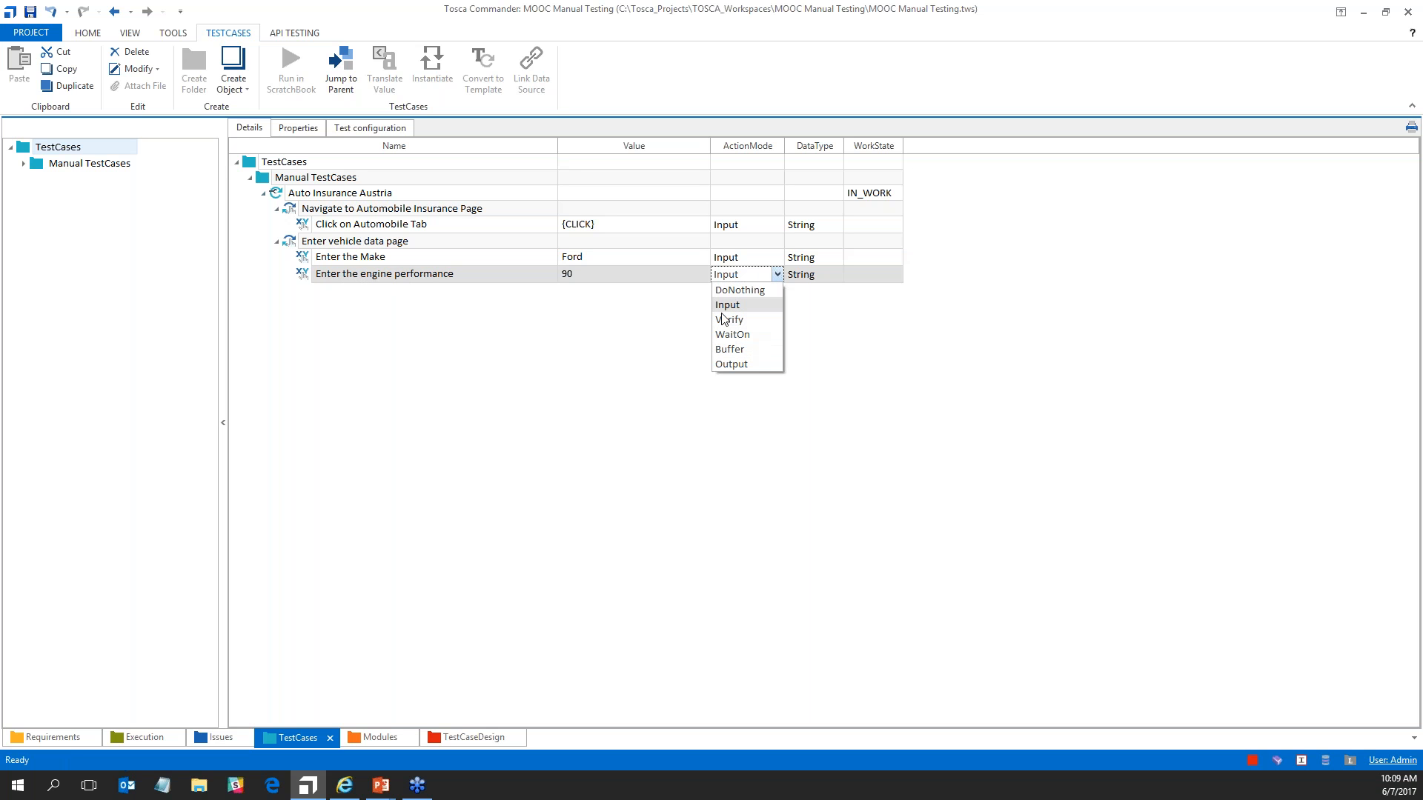
left_click(661, 322)
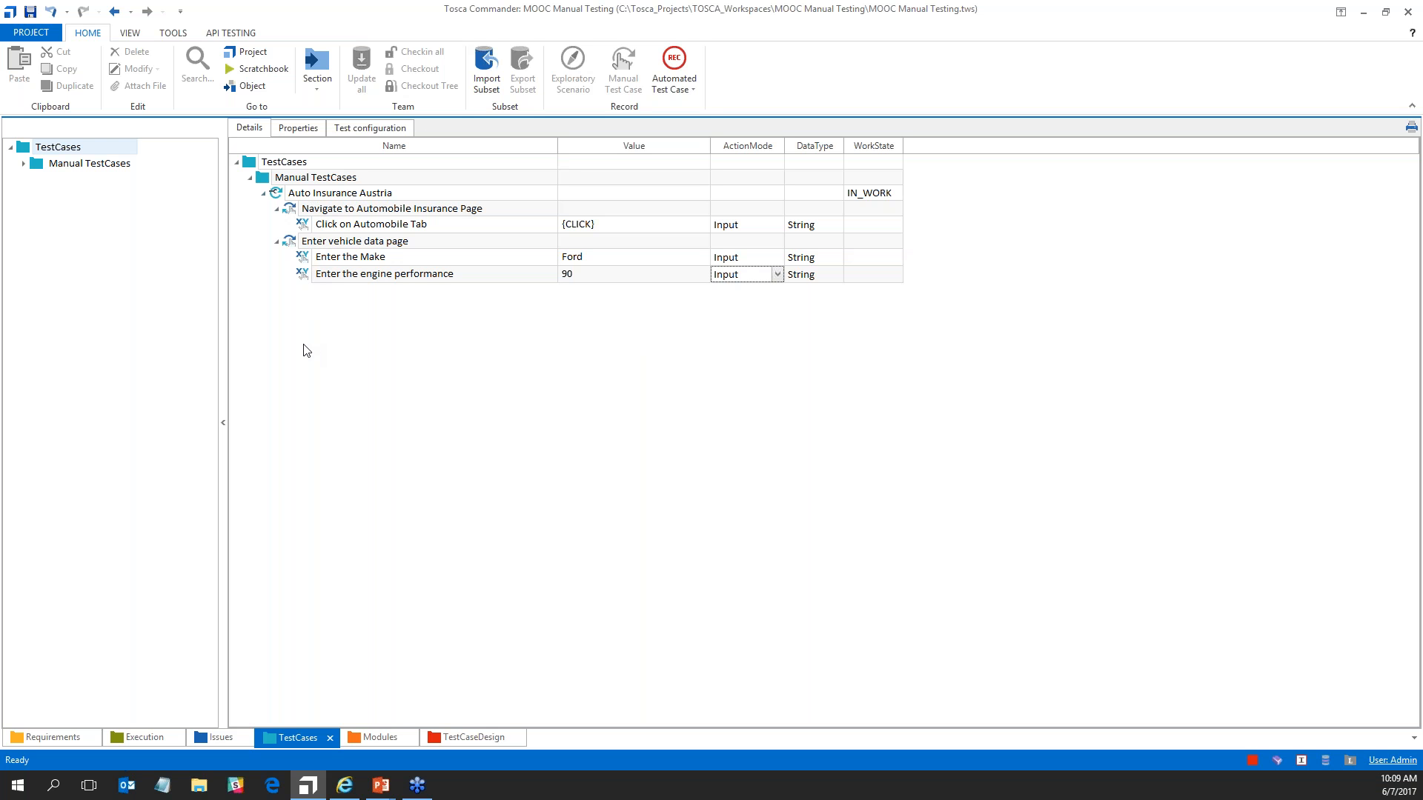
Run the Auto Insurance Austria test case in the ScratchBook and return the sample application to its home page.
left_click(311, 197)
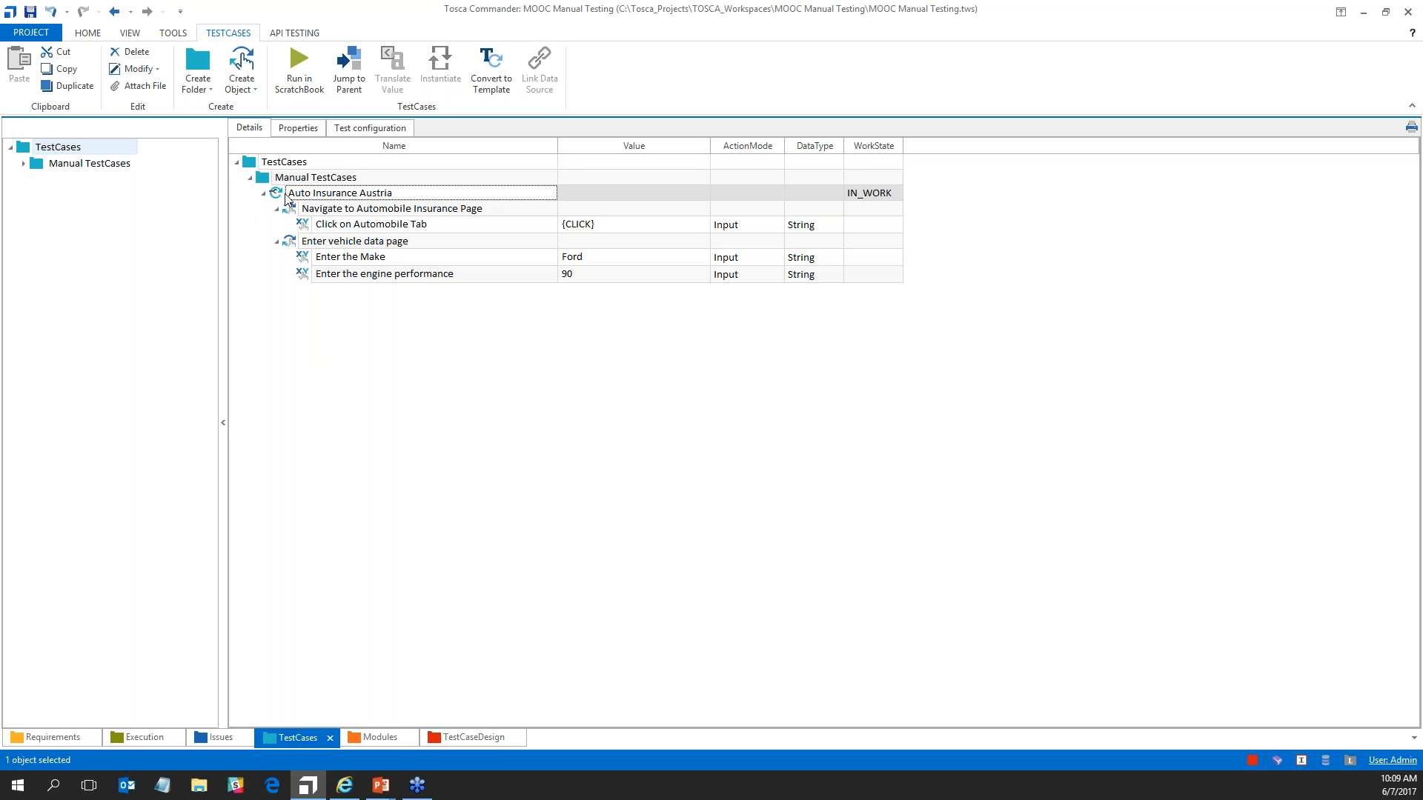
left_click(299, 71)
right_click(283, 194)
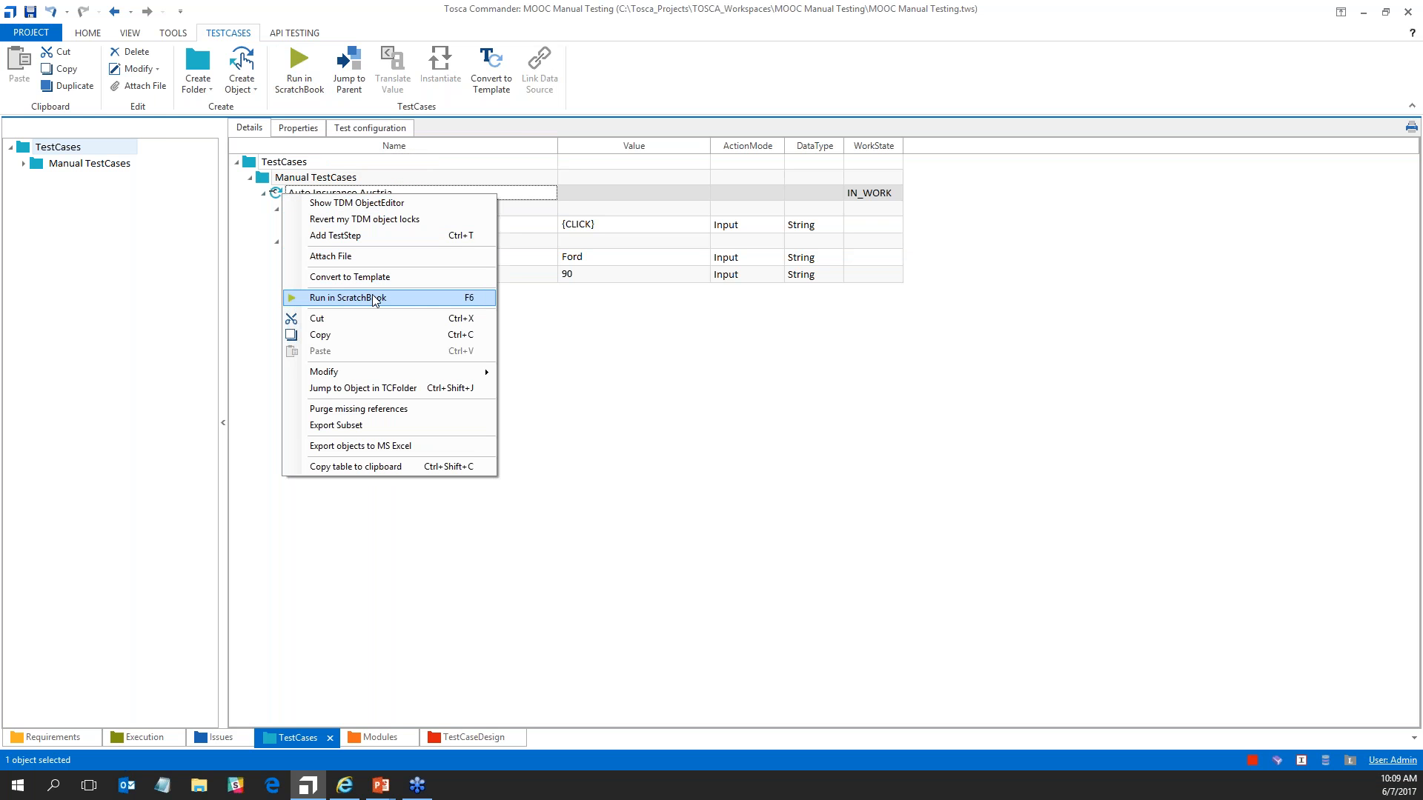
left_click(374, 298)
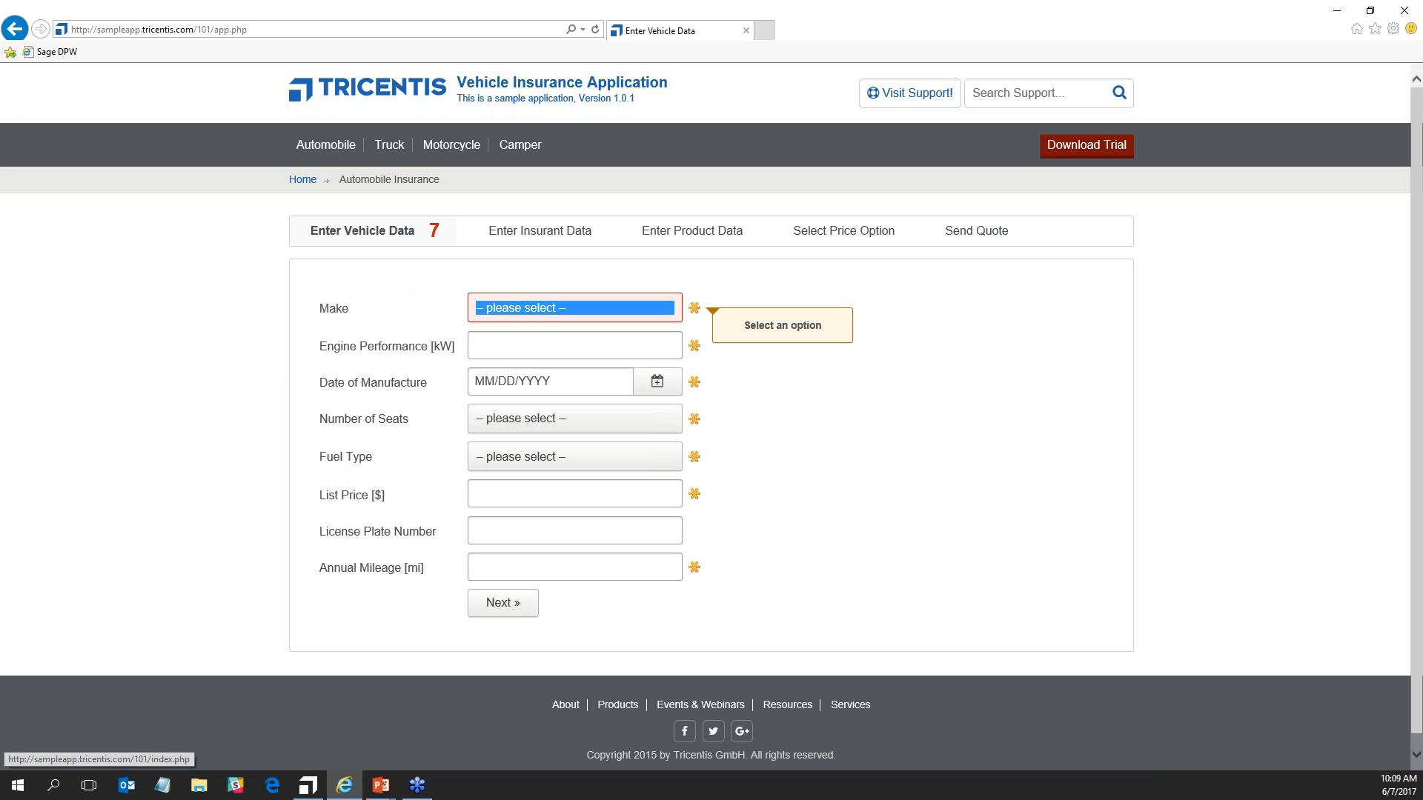
left_click(356, 107)
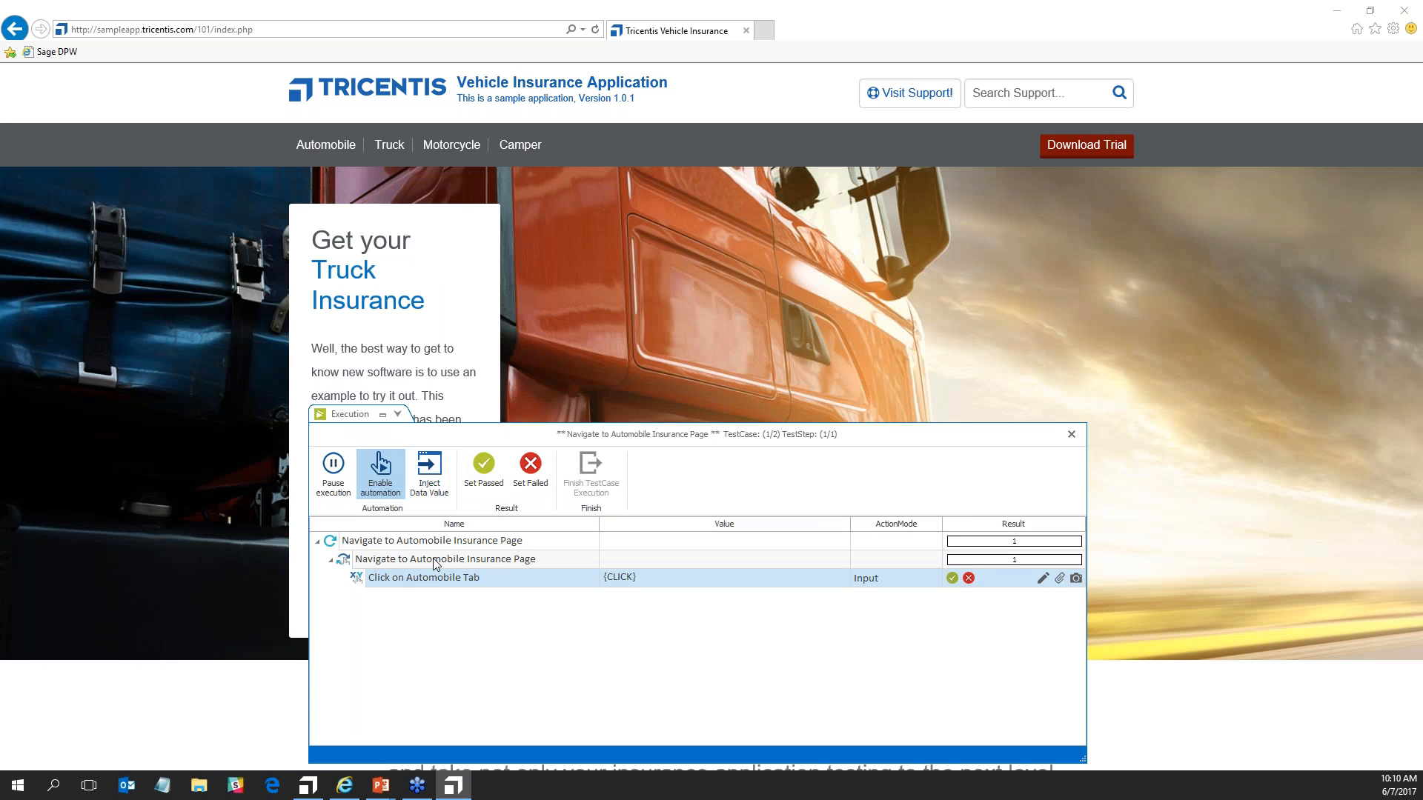
Switch the manual execution window to its compact view and place it below the sample application's main content.
left_click_drag(758, 440, 752, 374)
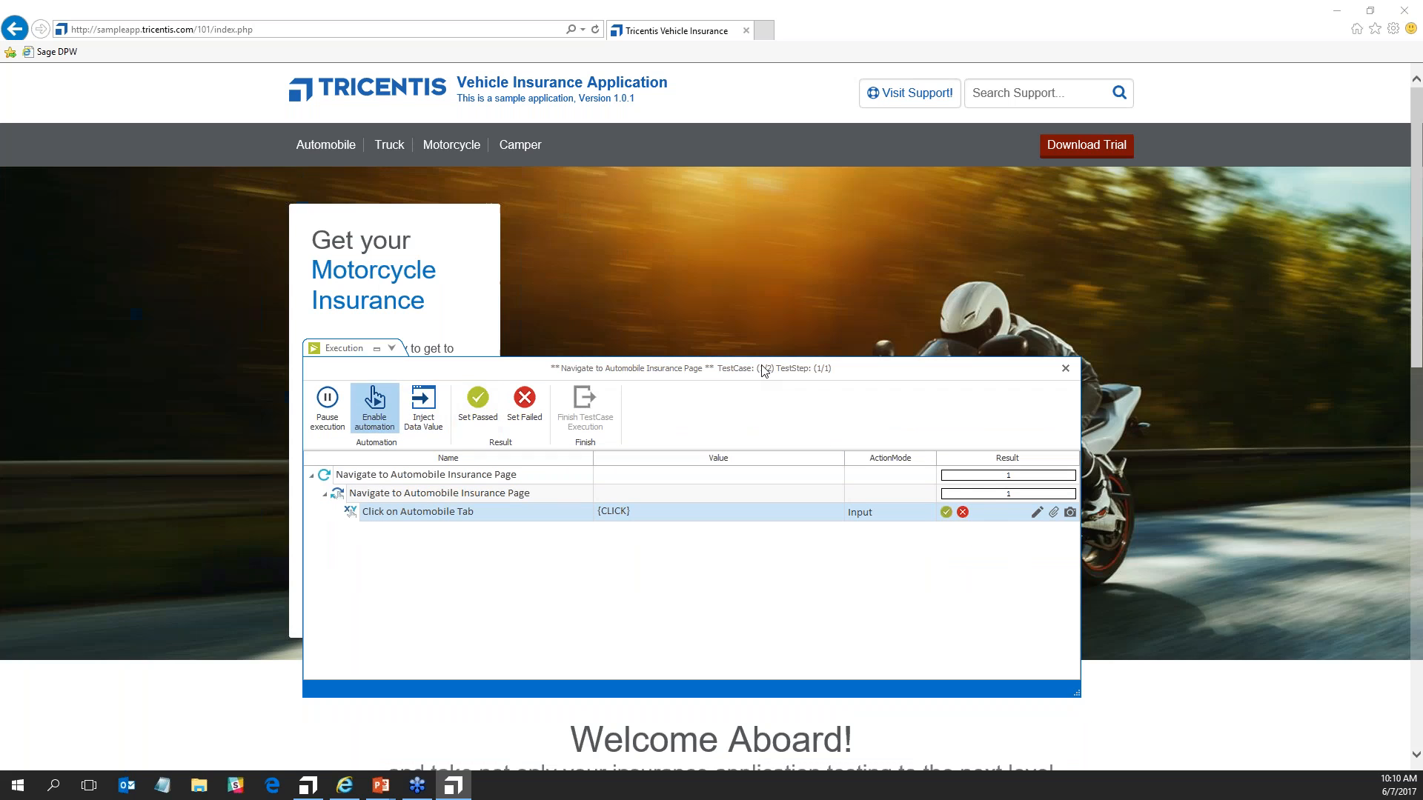
left_click_drag(396, 351, 402, 399)
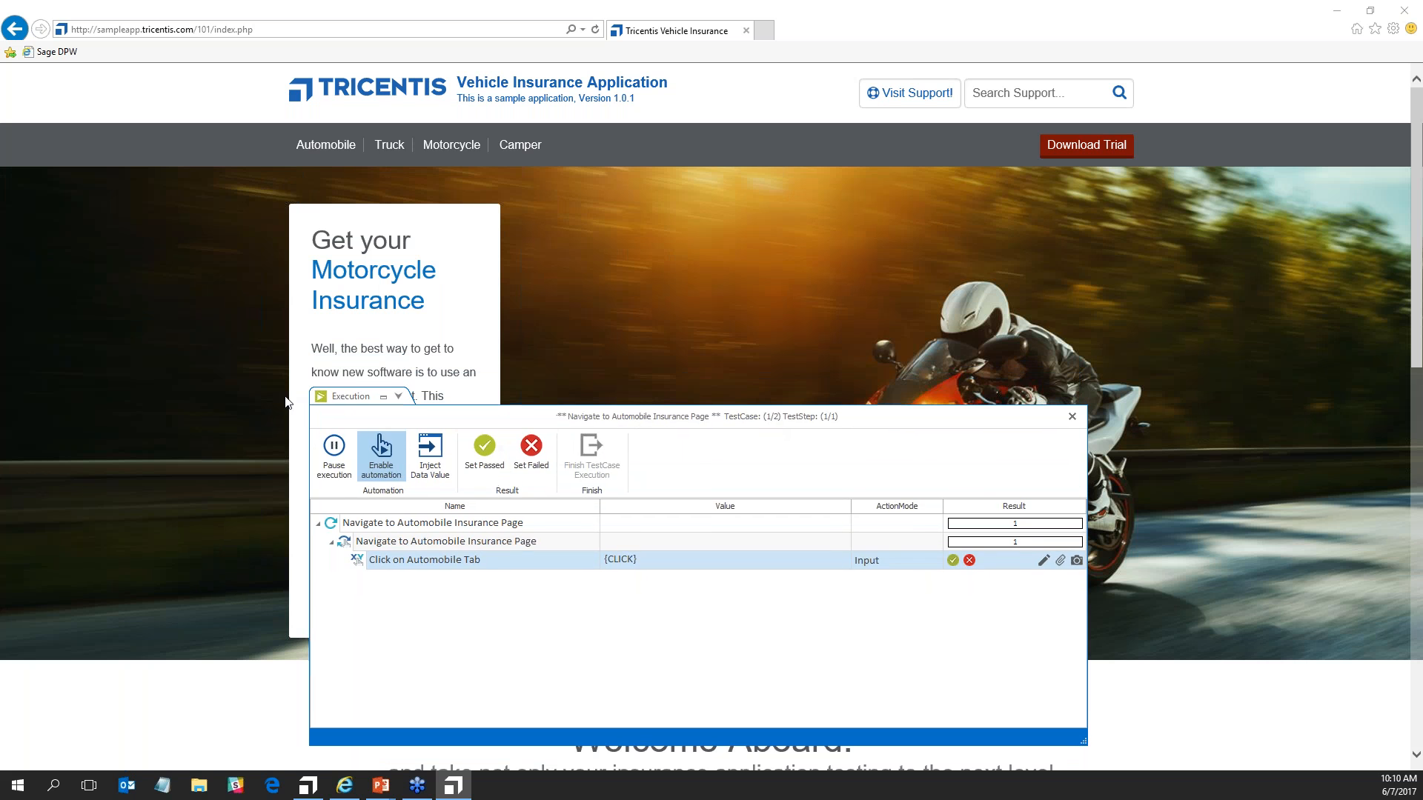
left_click(398, 396)
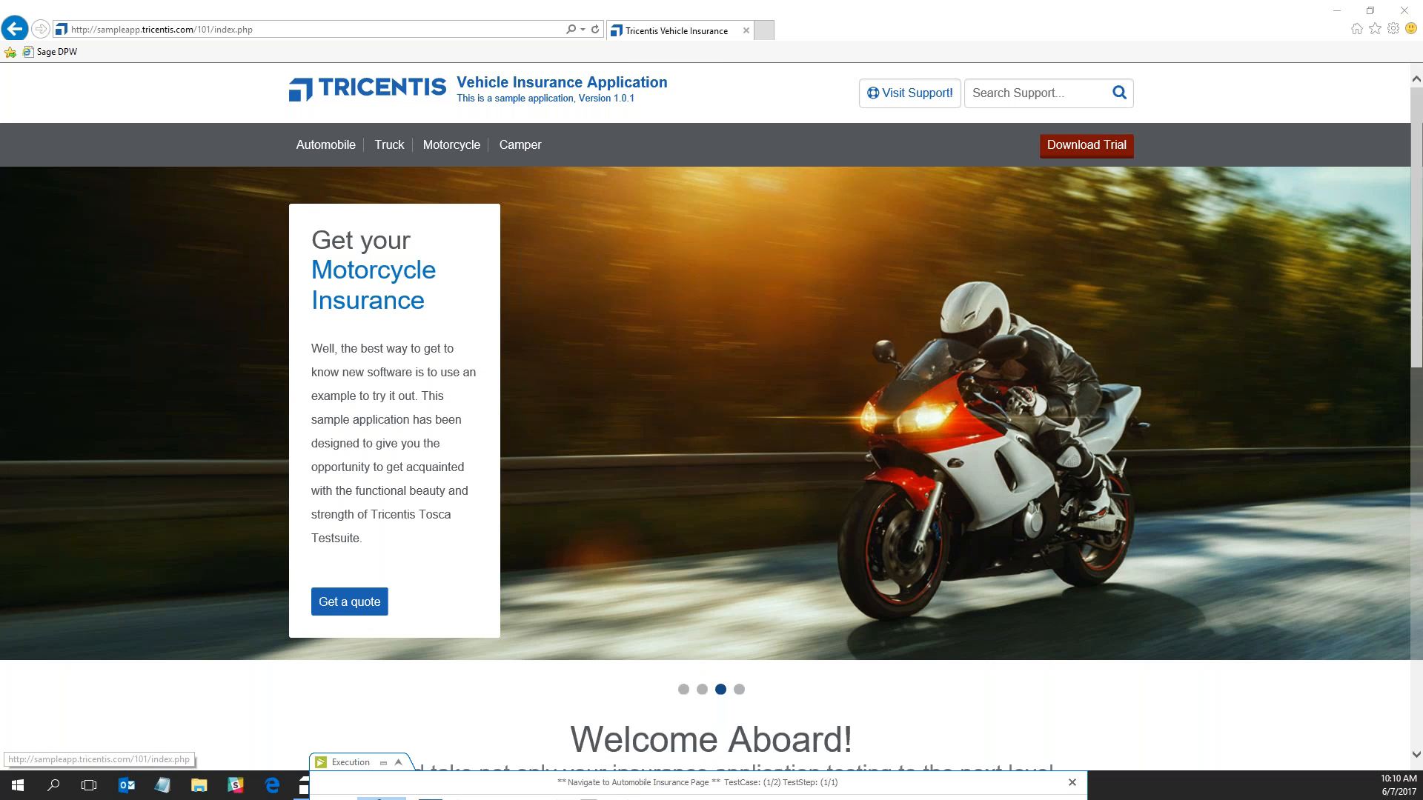
left_click(399, 762)
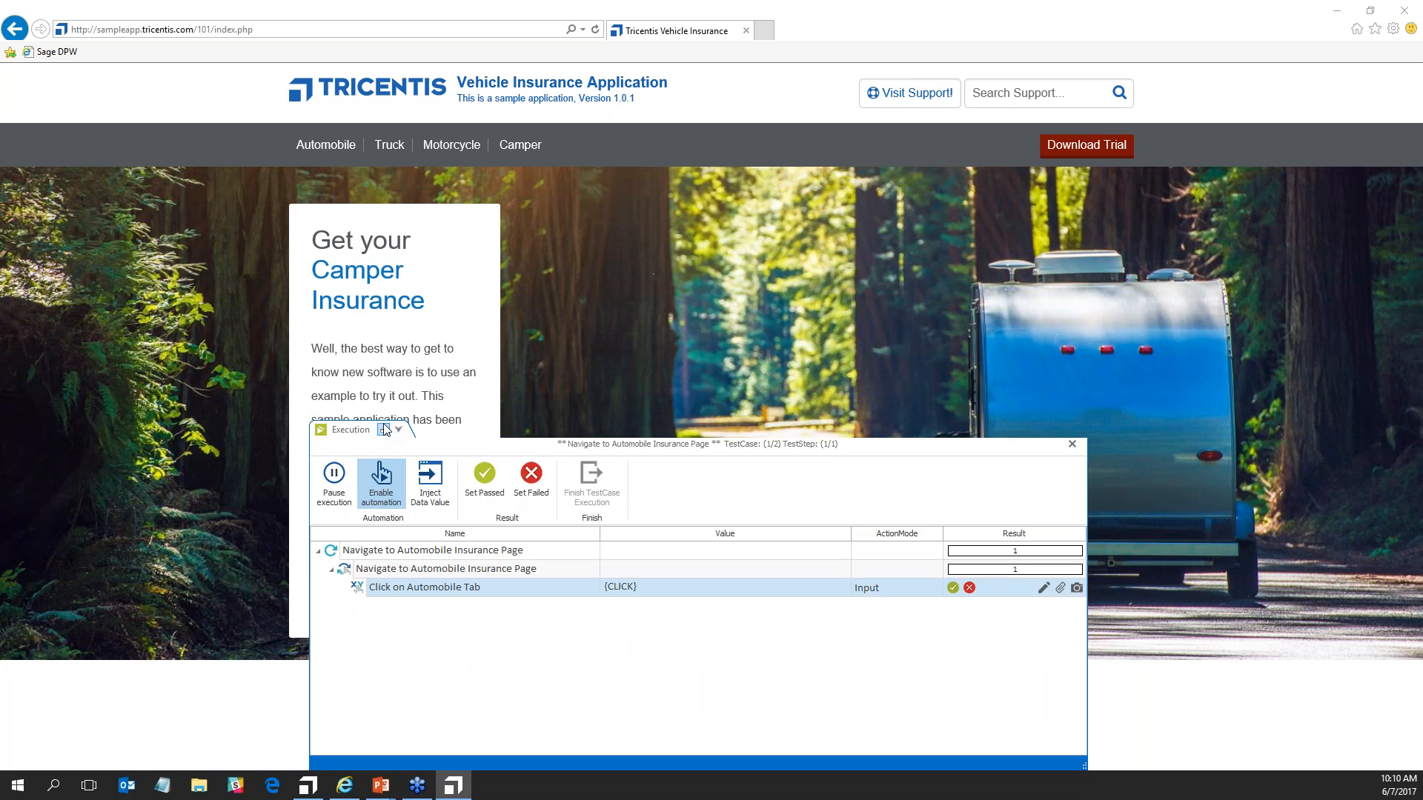
left_click(384, 421)
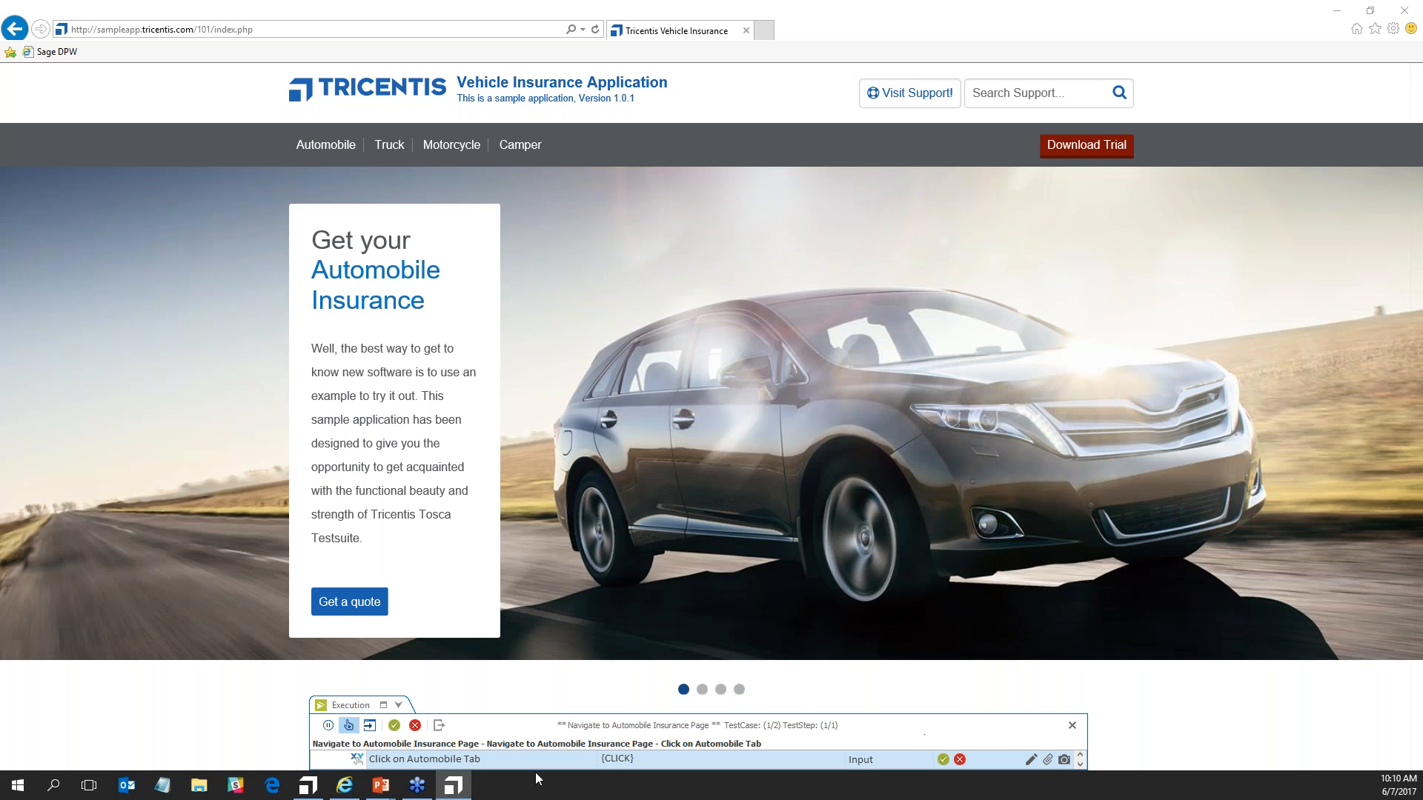
left_click_drag(761, 724, 800, 721)
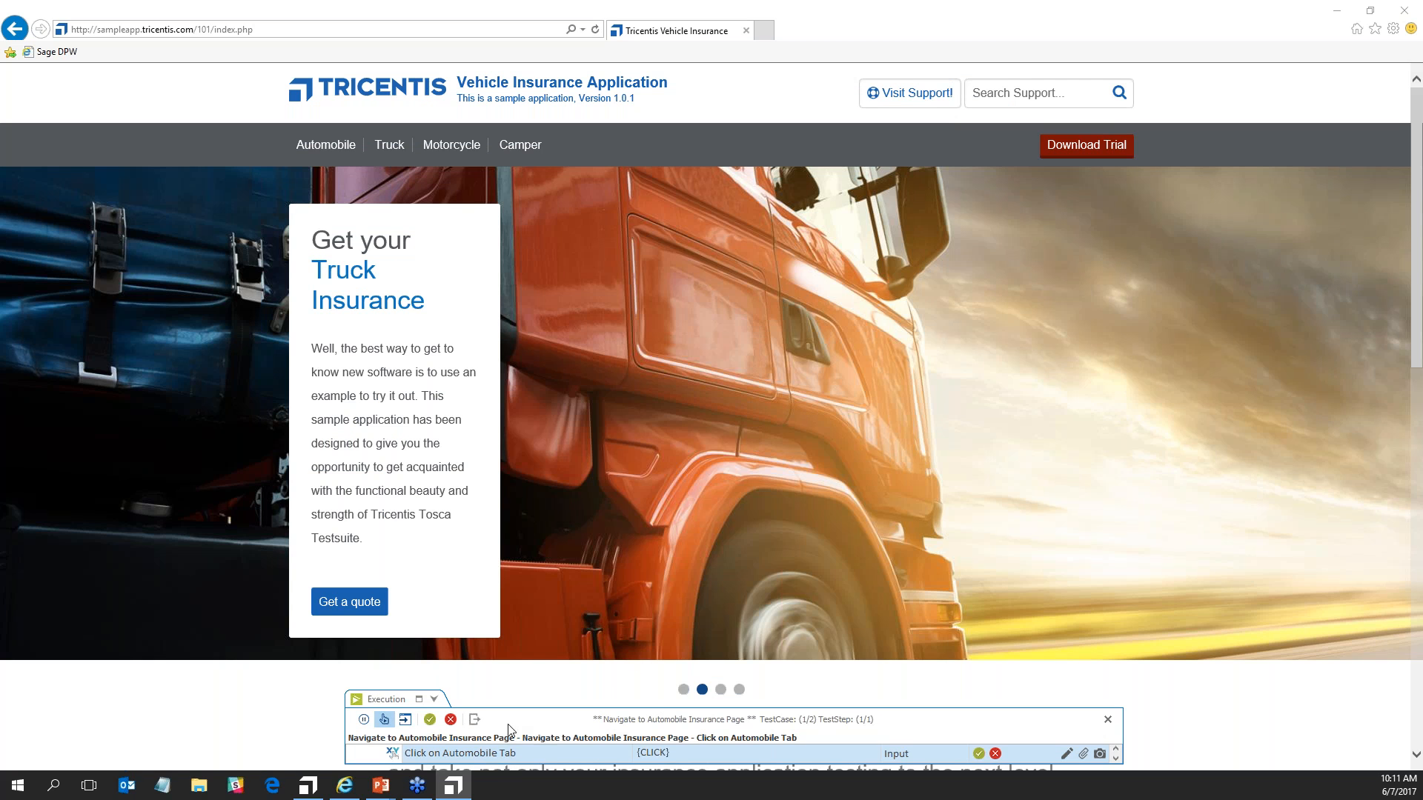
Open the sample application's Automobile form and mark the Click on Automobile Tab action as passed.
left_click(336, 146)
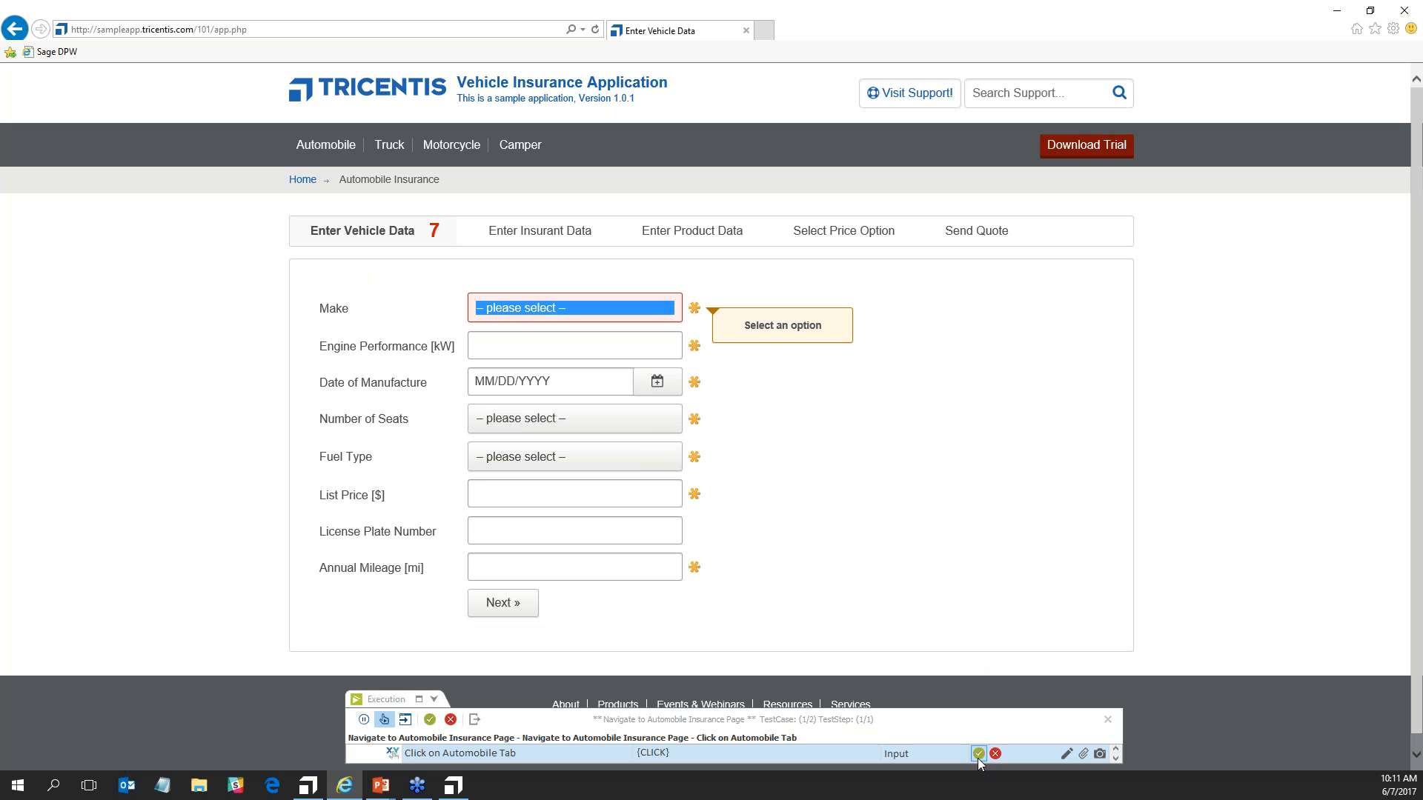
left_click(976, 754)
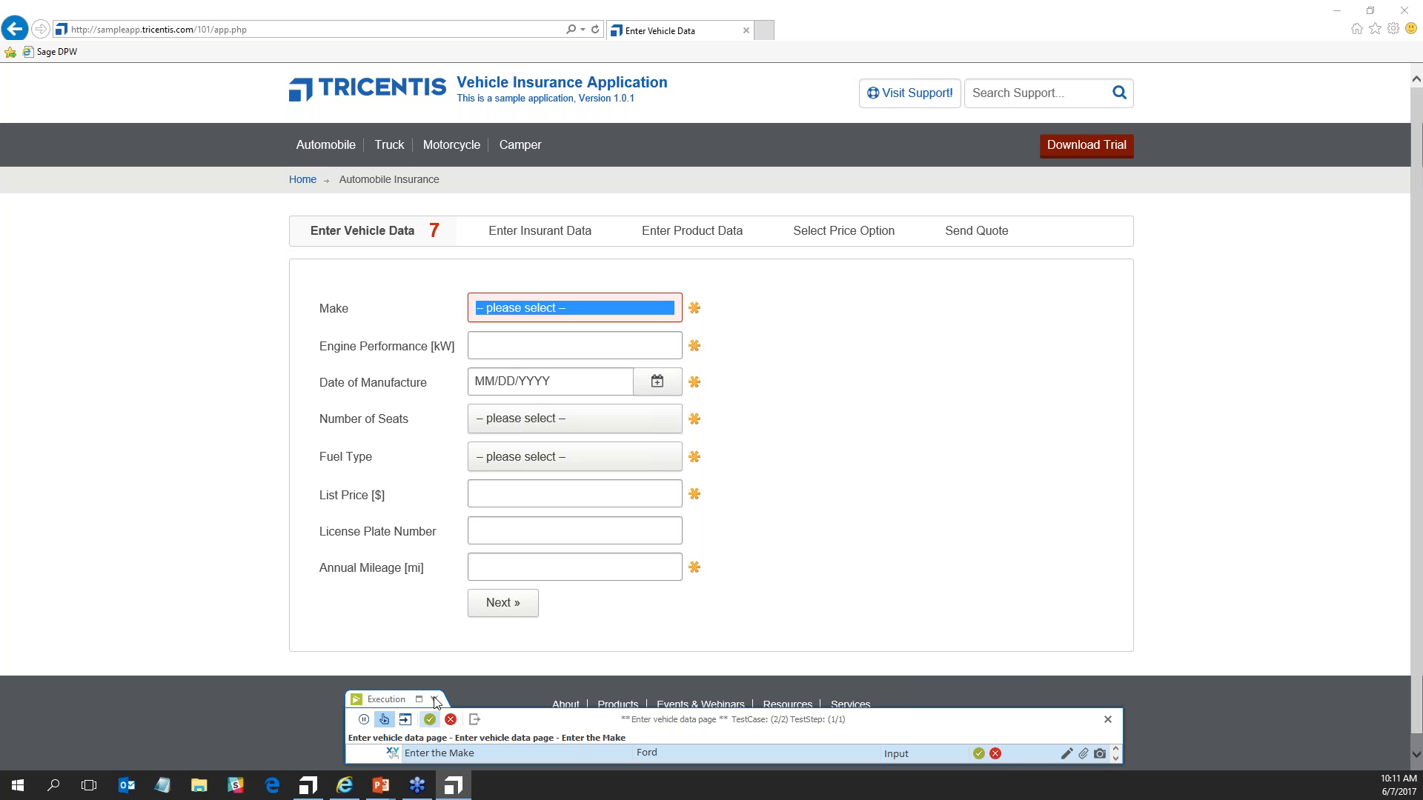
With the execution window in full view, choose Ford as the form's Make and mark Enter the Make as passed.
left_click(434, 701)
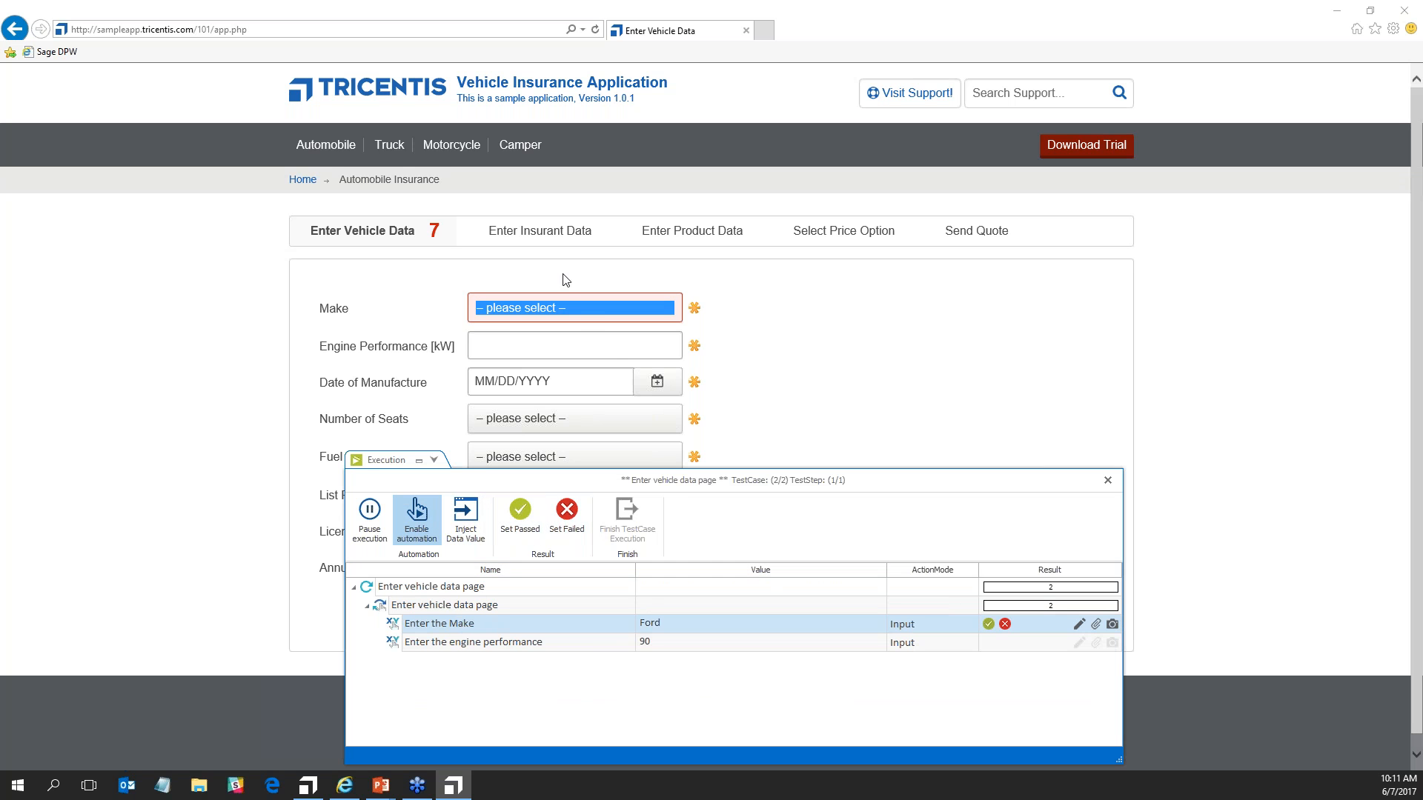
left_click(578, 313)
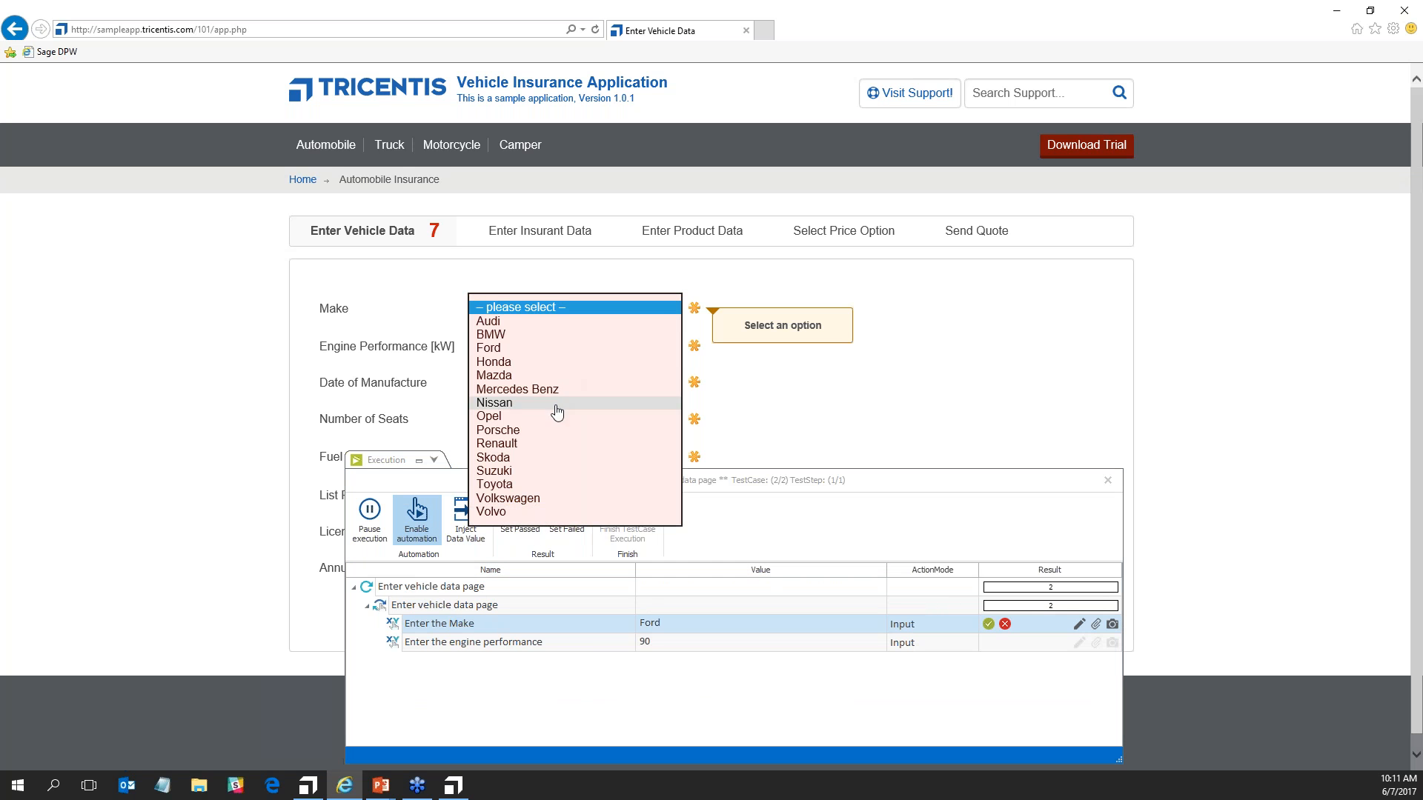
left_click(563, 348)
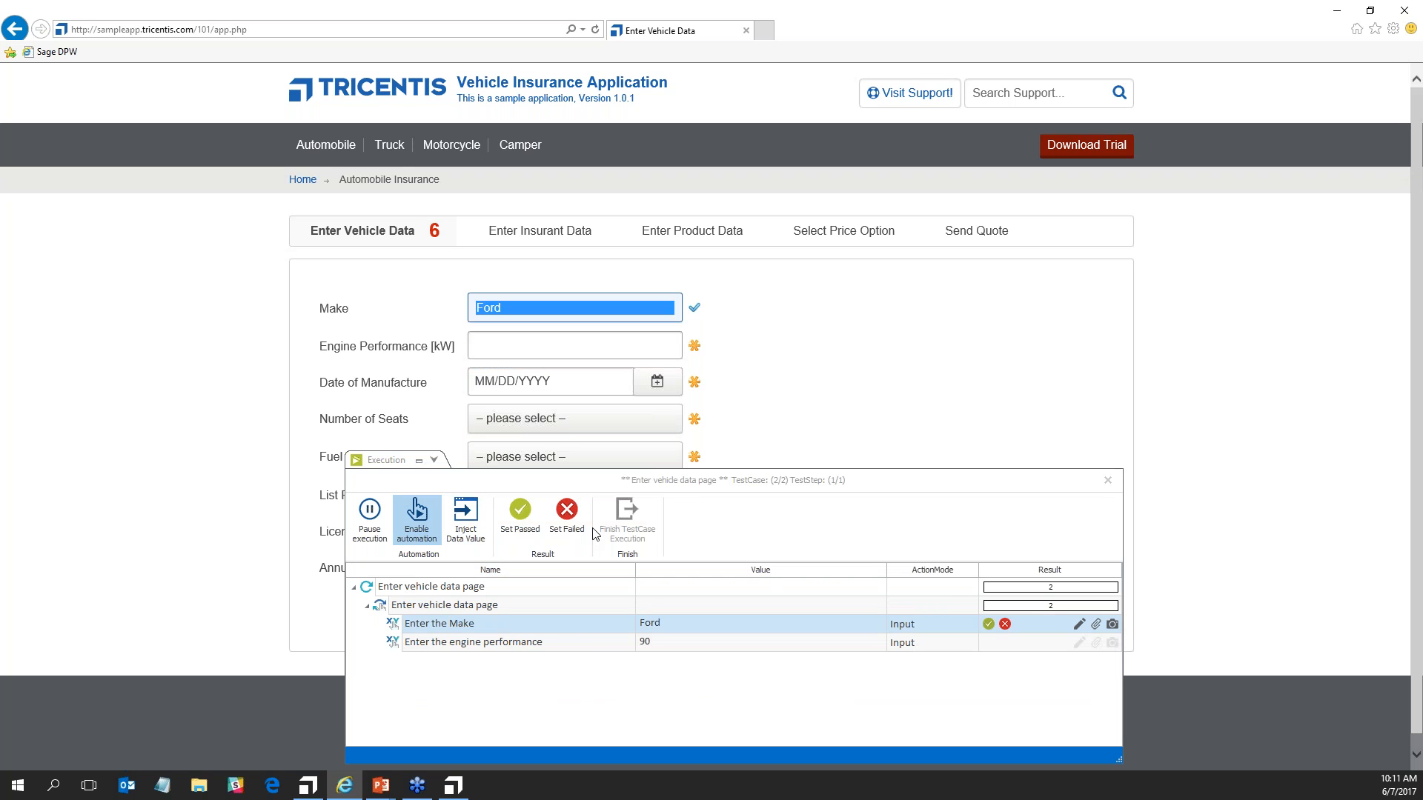
left_click(579, 343)
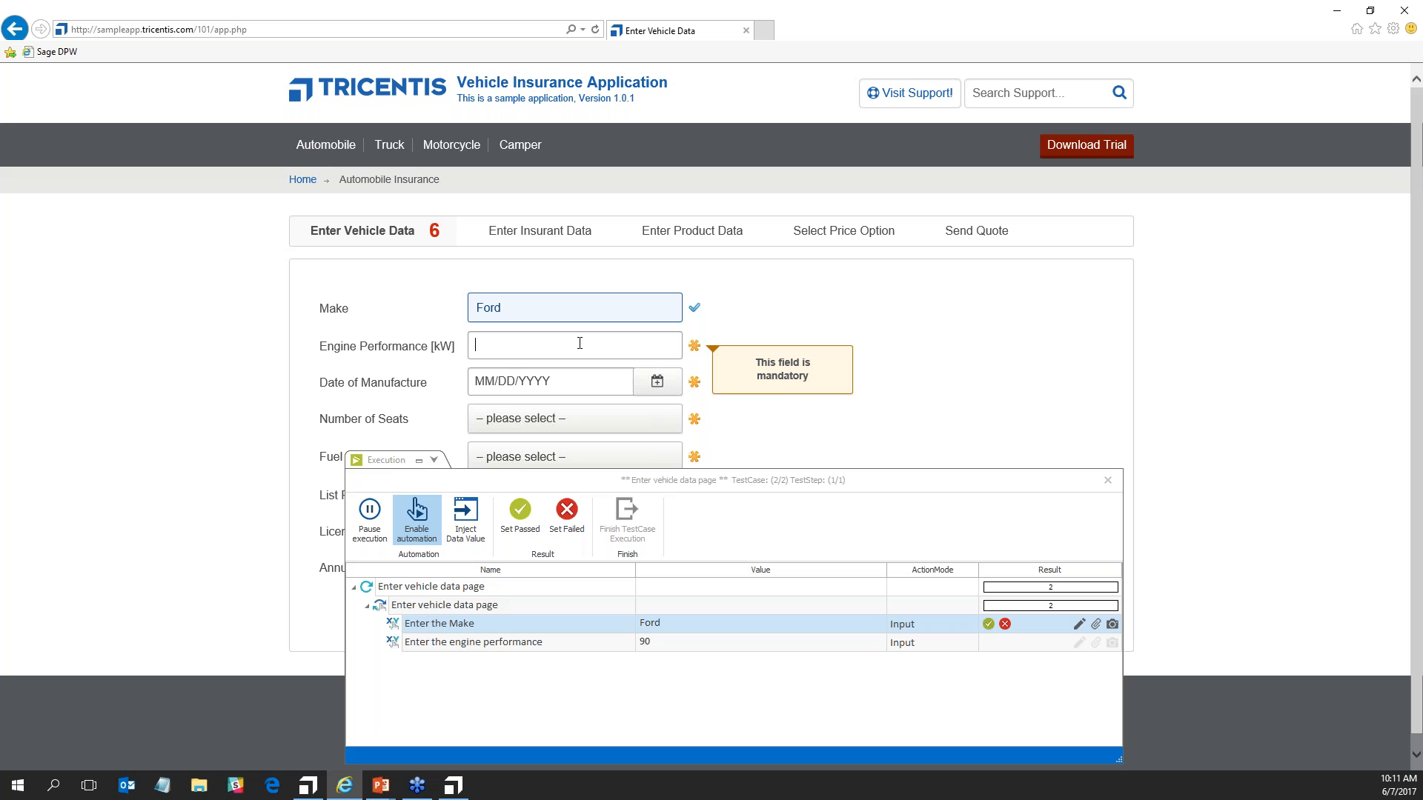
left_click(987, 623)
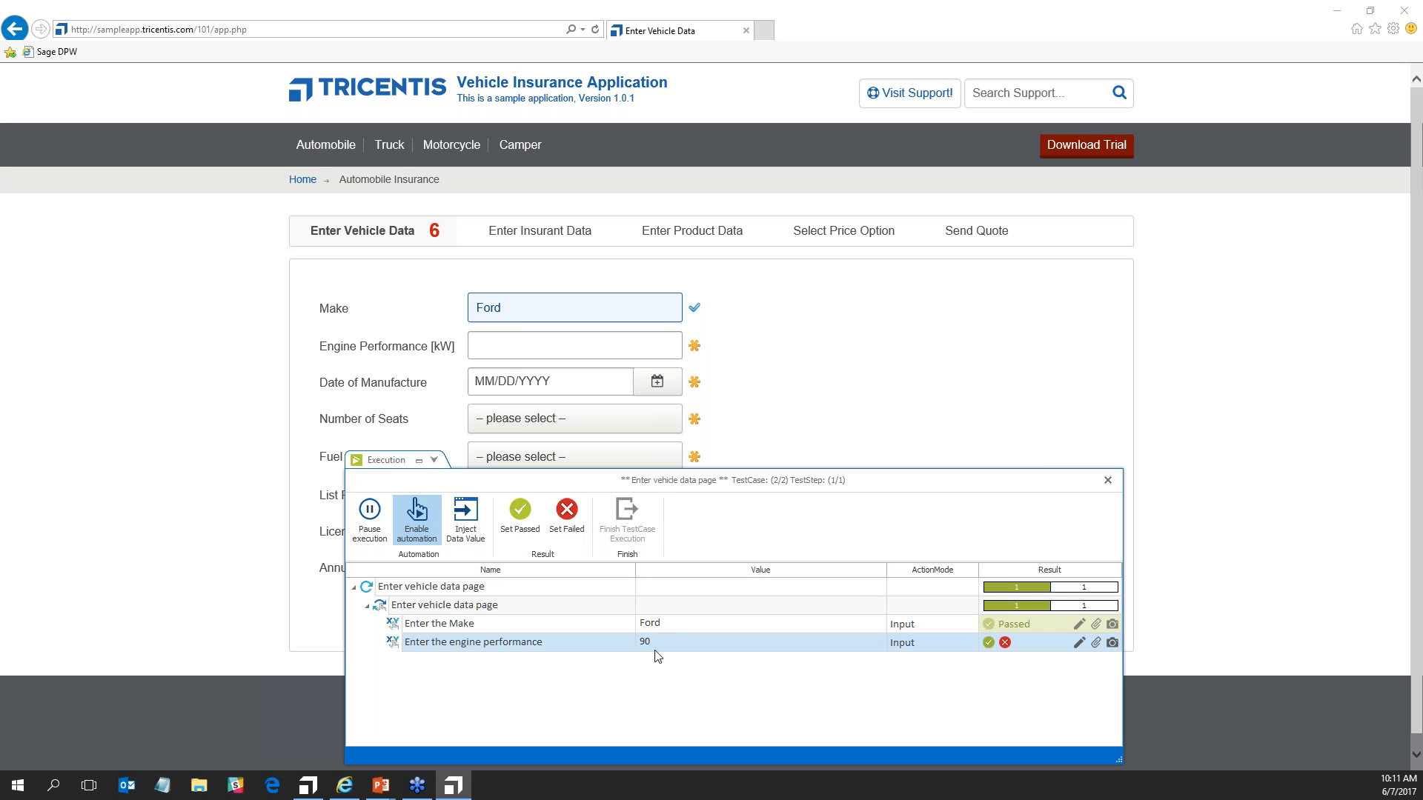
Inject the value 90 into the Engine Performance field for the passed action and finish the test case execution.
left_click(509, 351)
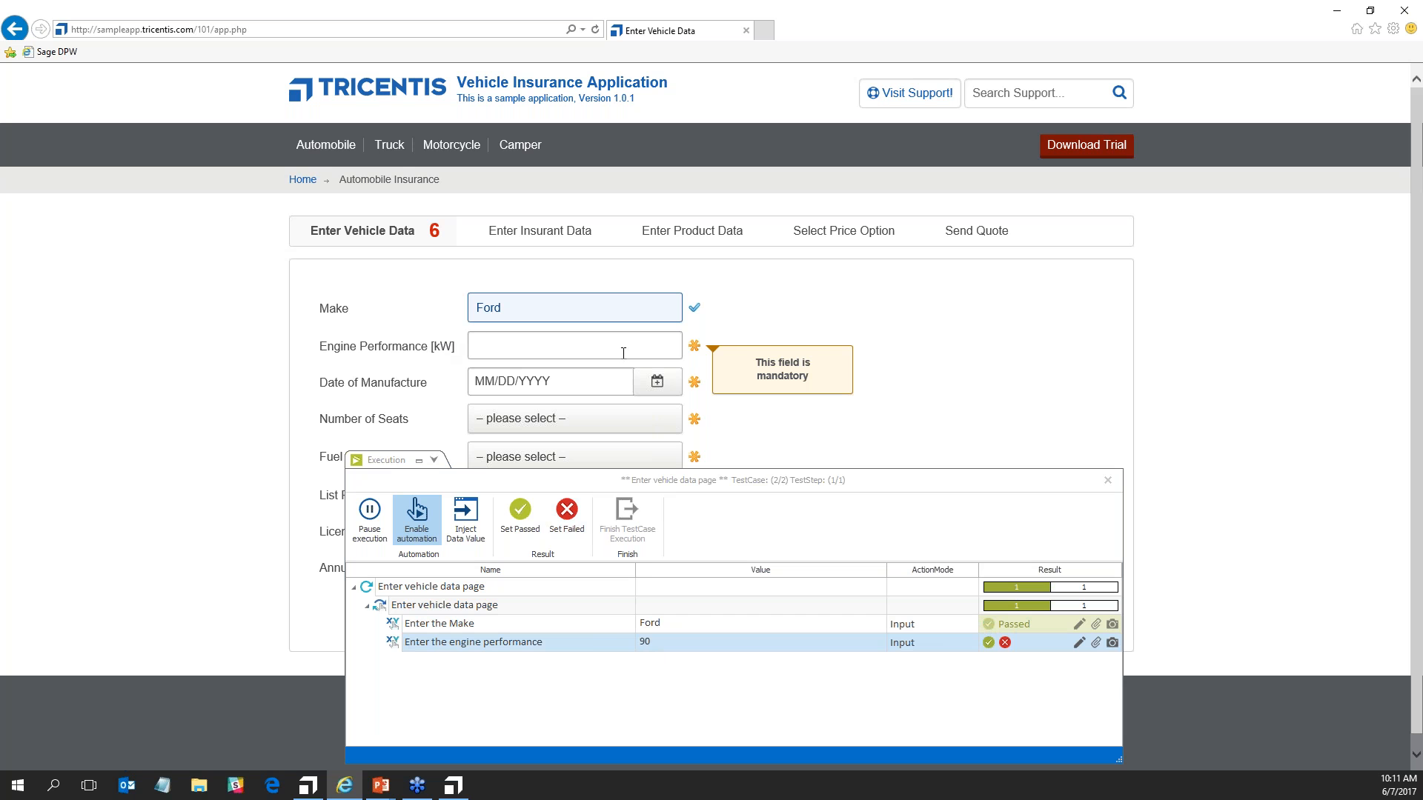
left_click(467, 511)
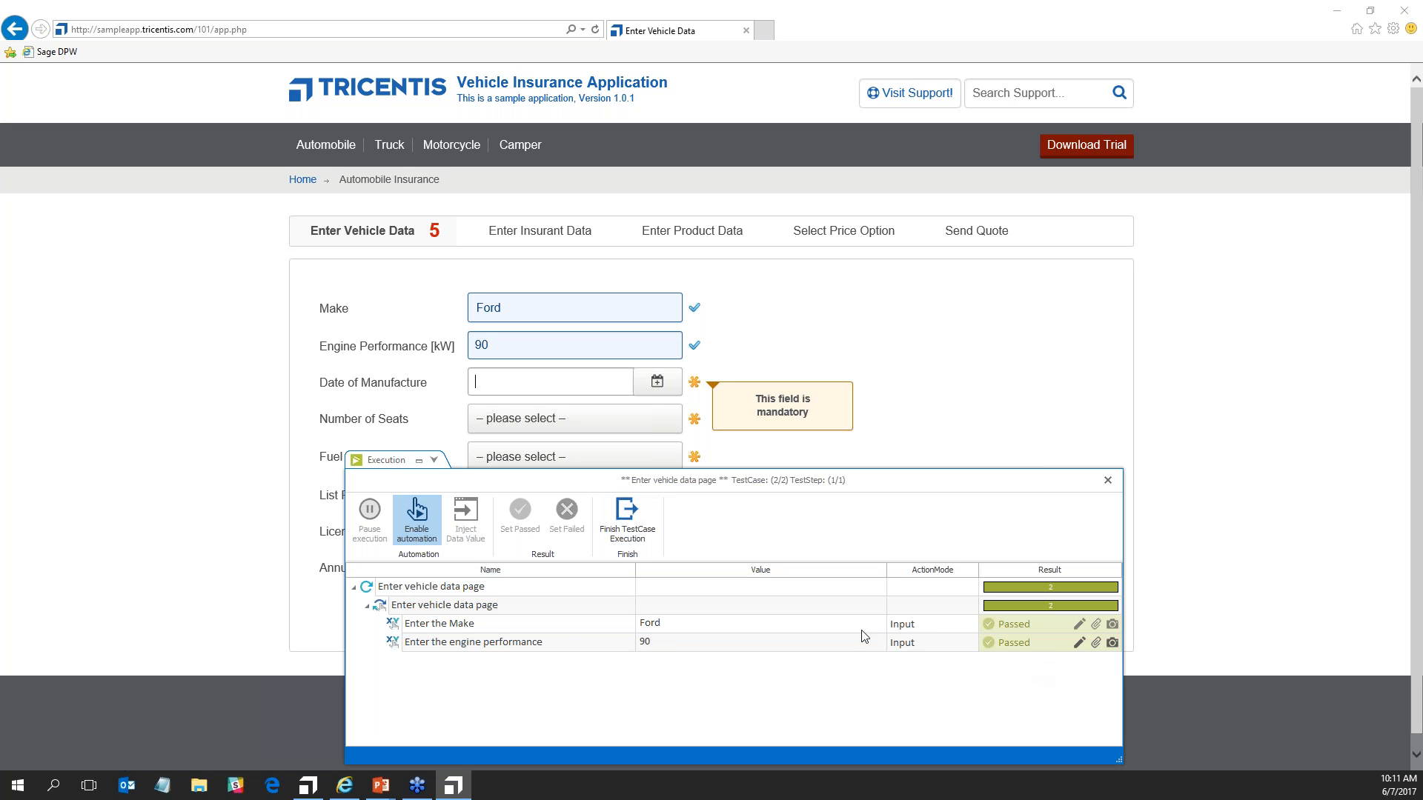
left_click(642, 521)
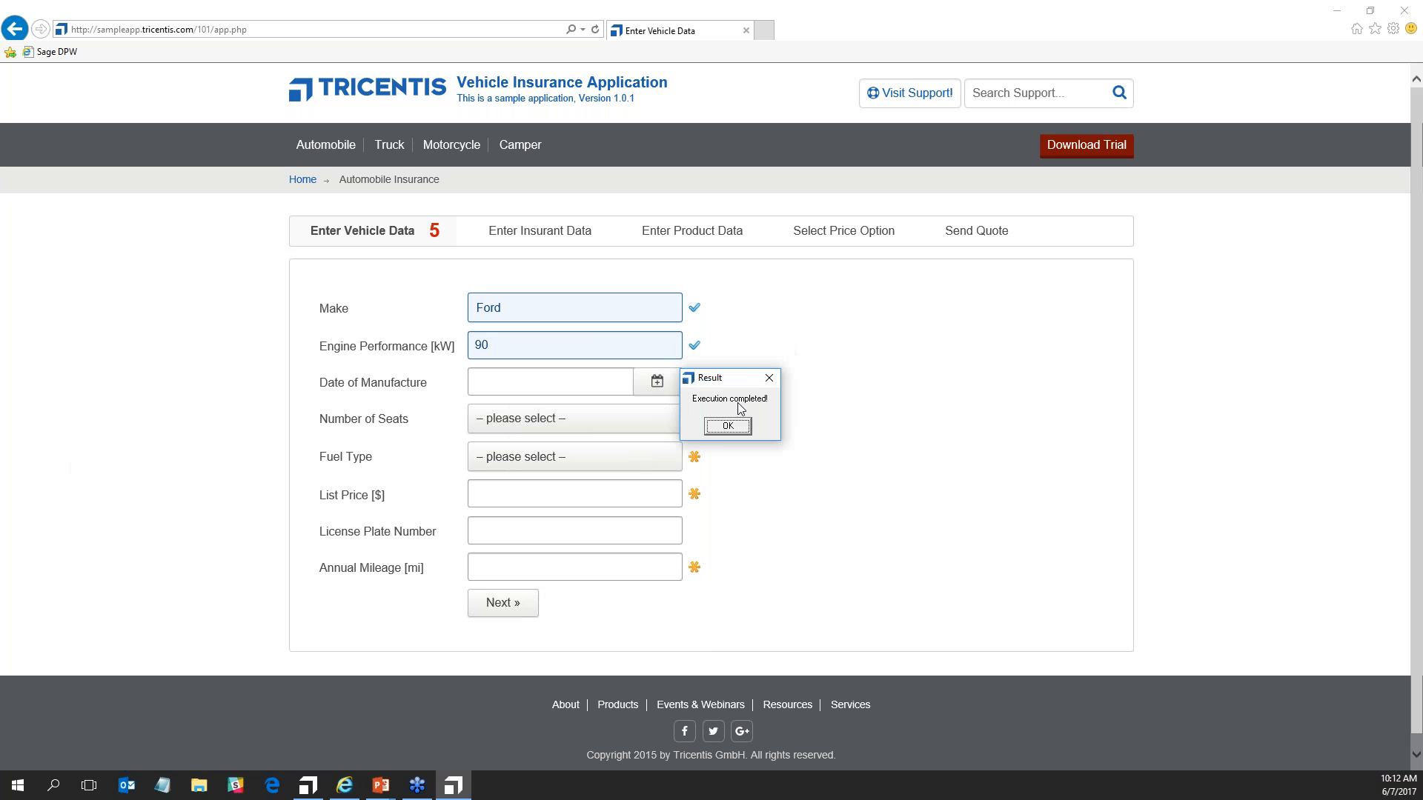
left_click(718, 446)
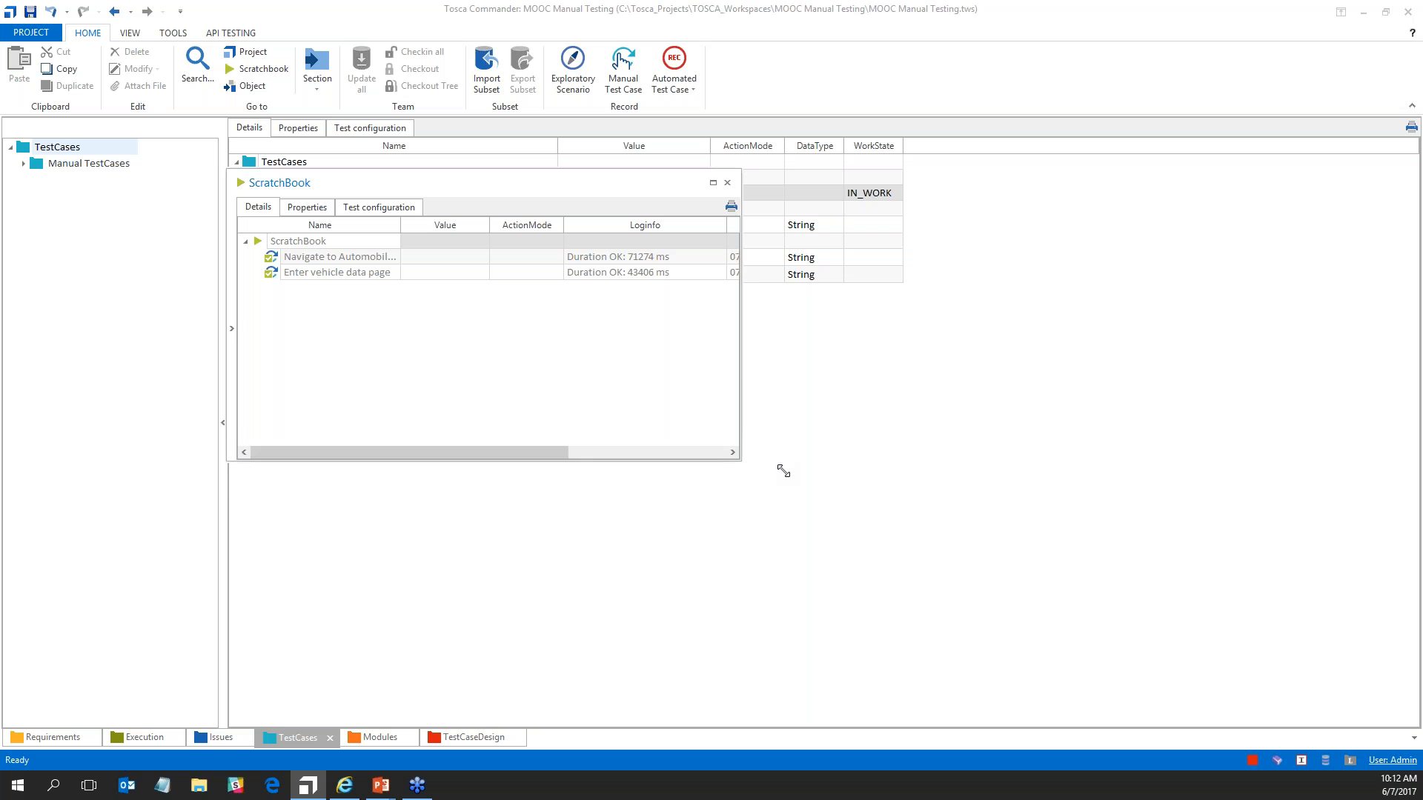
Widen the ScratchBook window to review the execution log columns, and close the window.
left_click_drag(783, 470, 988, 489)
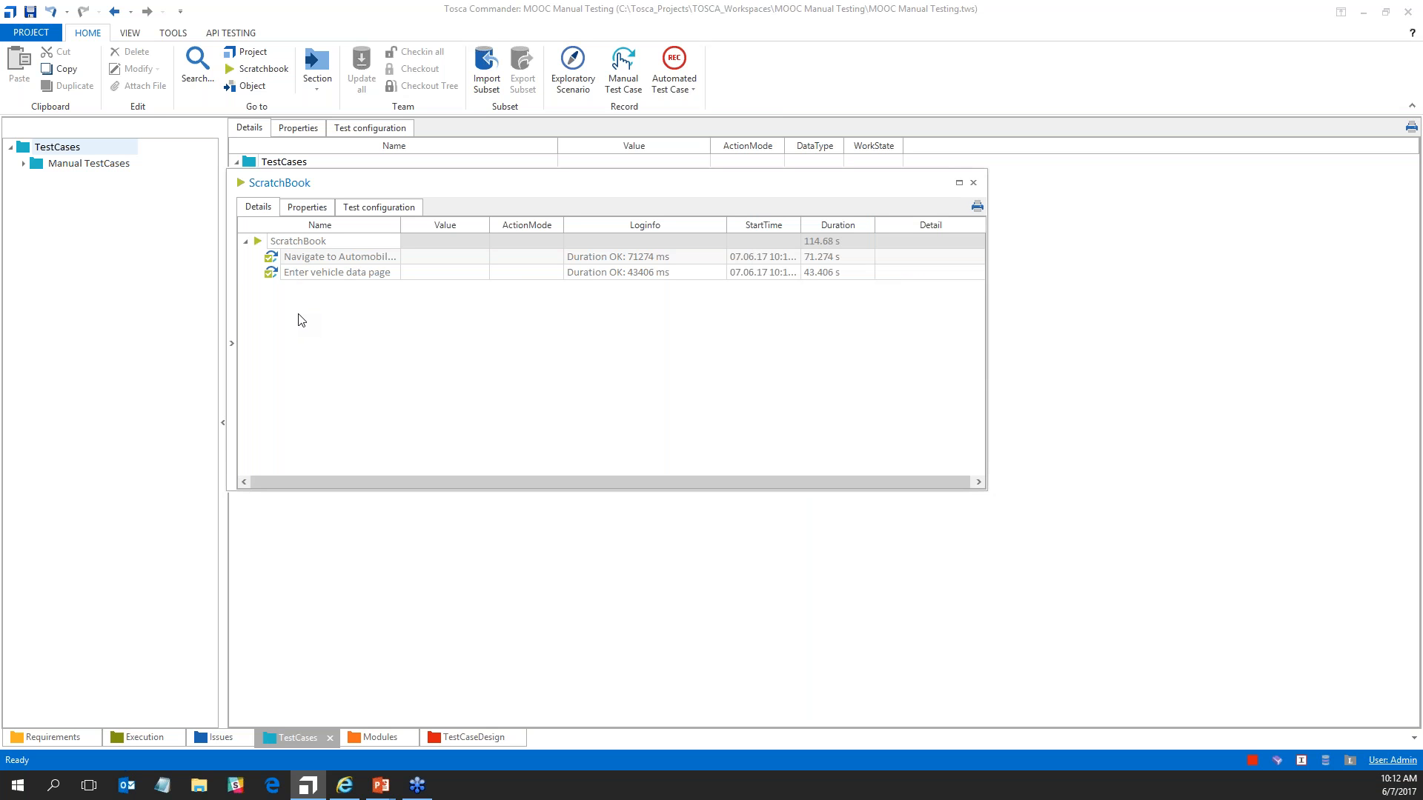
left_click(973, 189)
left_click(973, 183)
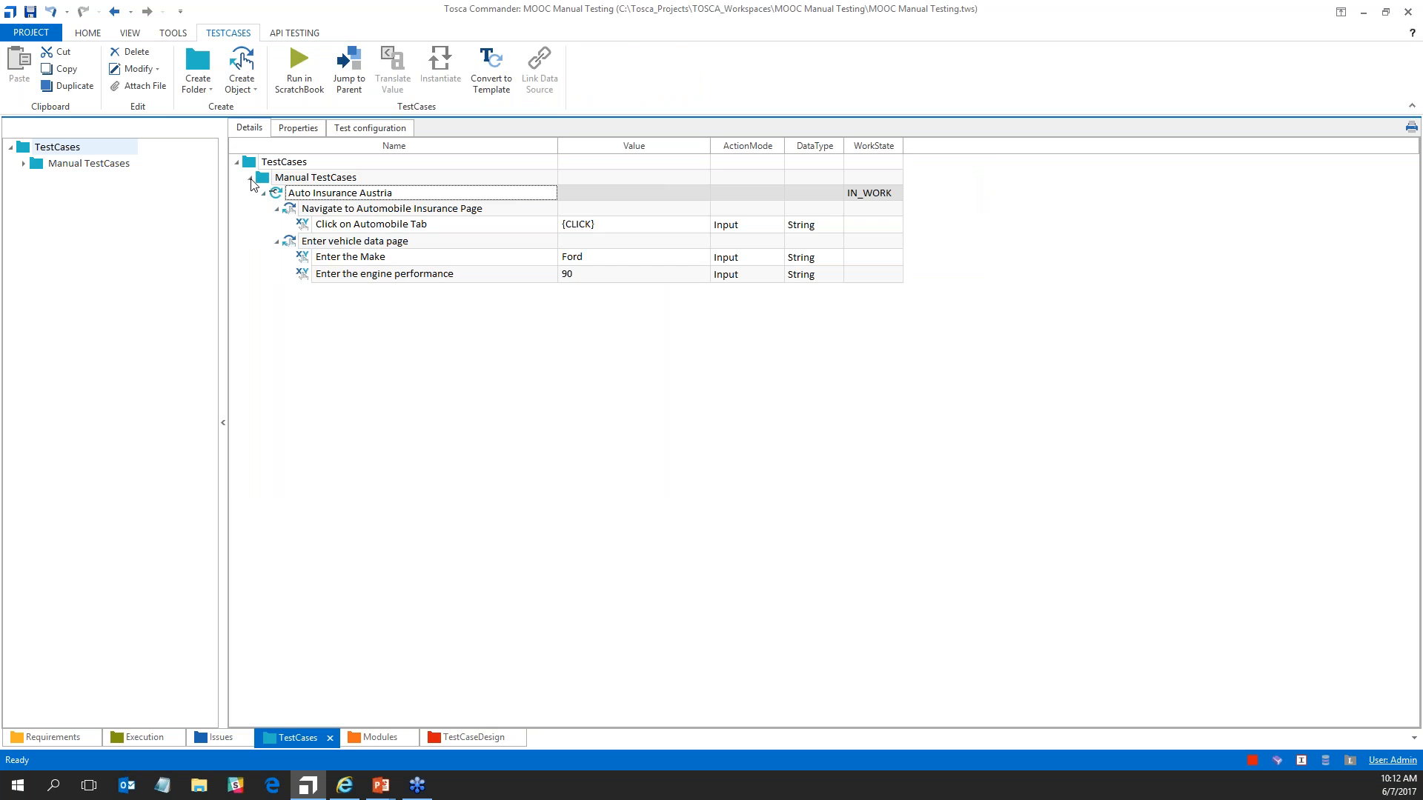
Collapse the Manual TestCases folder and narrow the tree, and dock TestCaseDesign side by side with TestCases.
left_click(250, 178)
left_click_drag(226, 468, 138, 470)
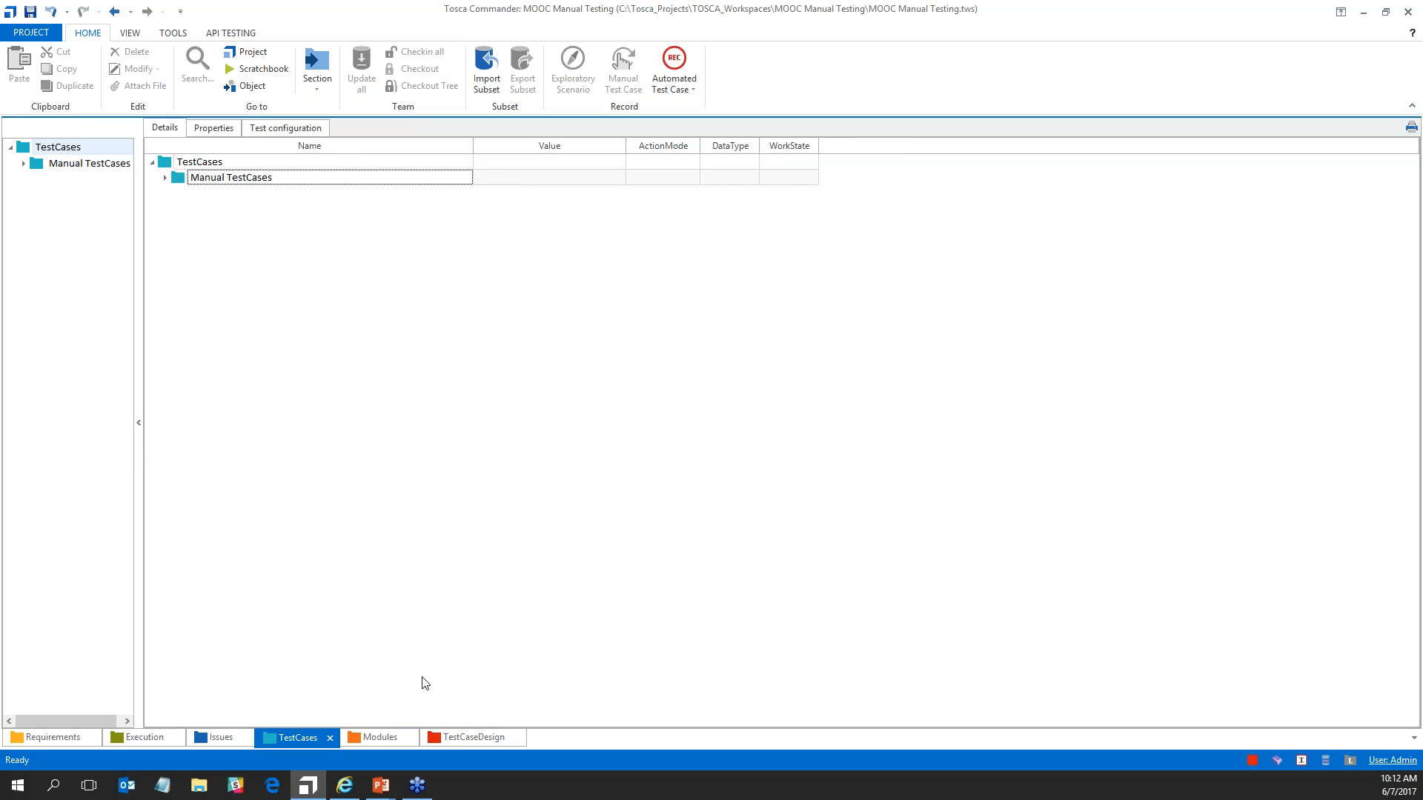
left_click_drag(474, 736, 740, 432)
left_click(297, 738)
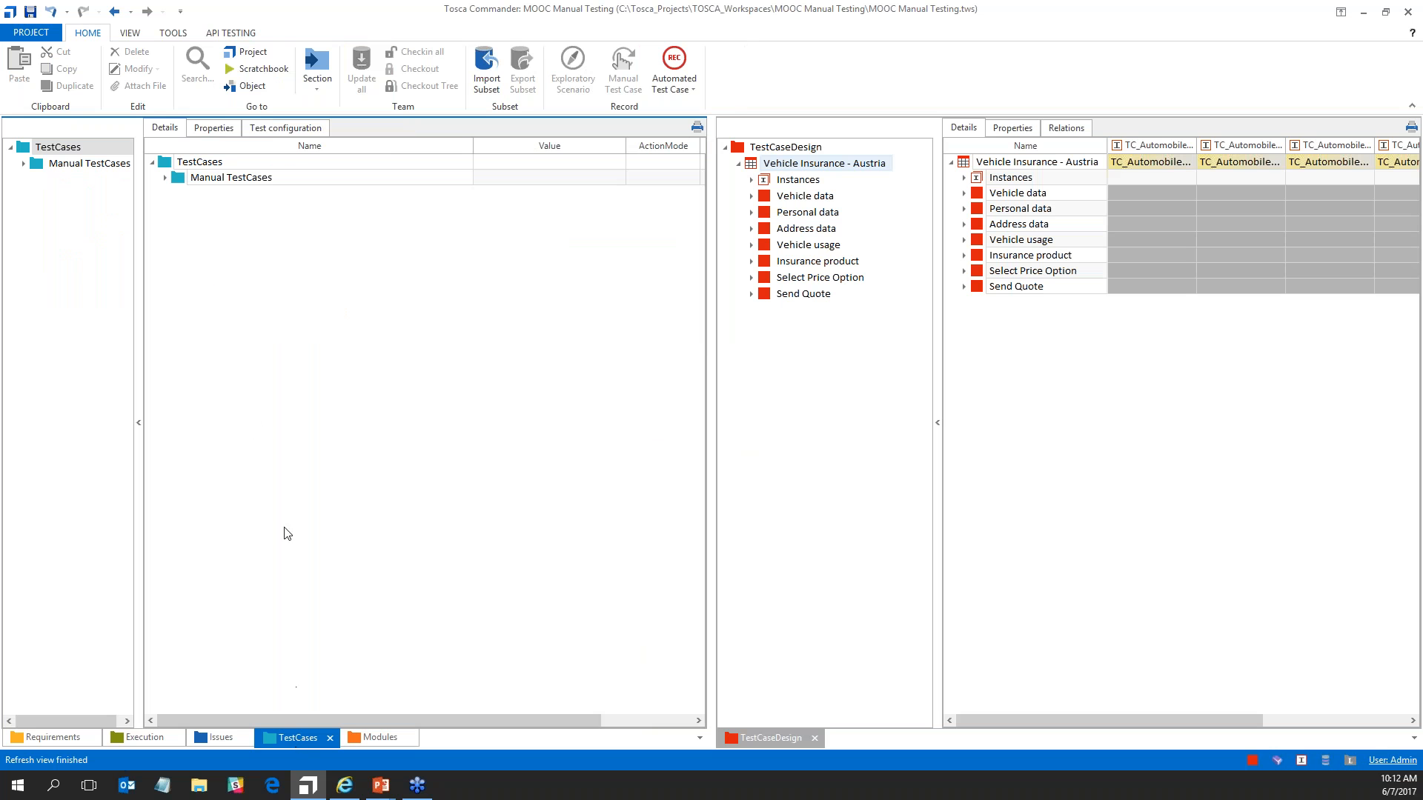
Create a folder named TestCases from TCD inside the Manual TestCases folder.
right_click(35, 161)
left_click(25, 164)
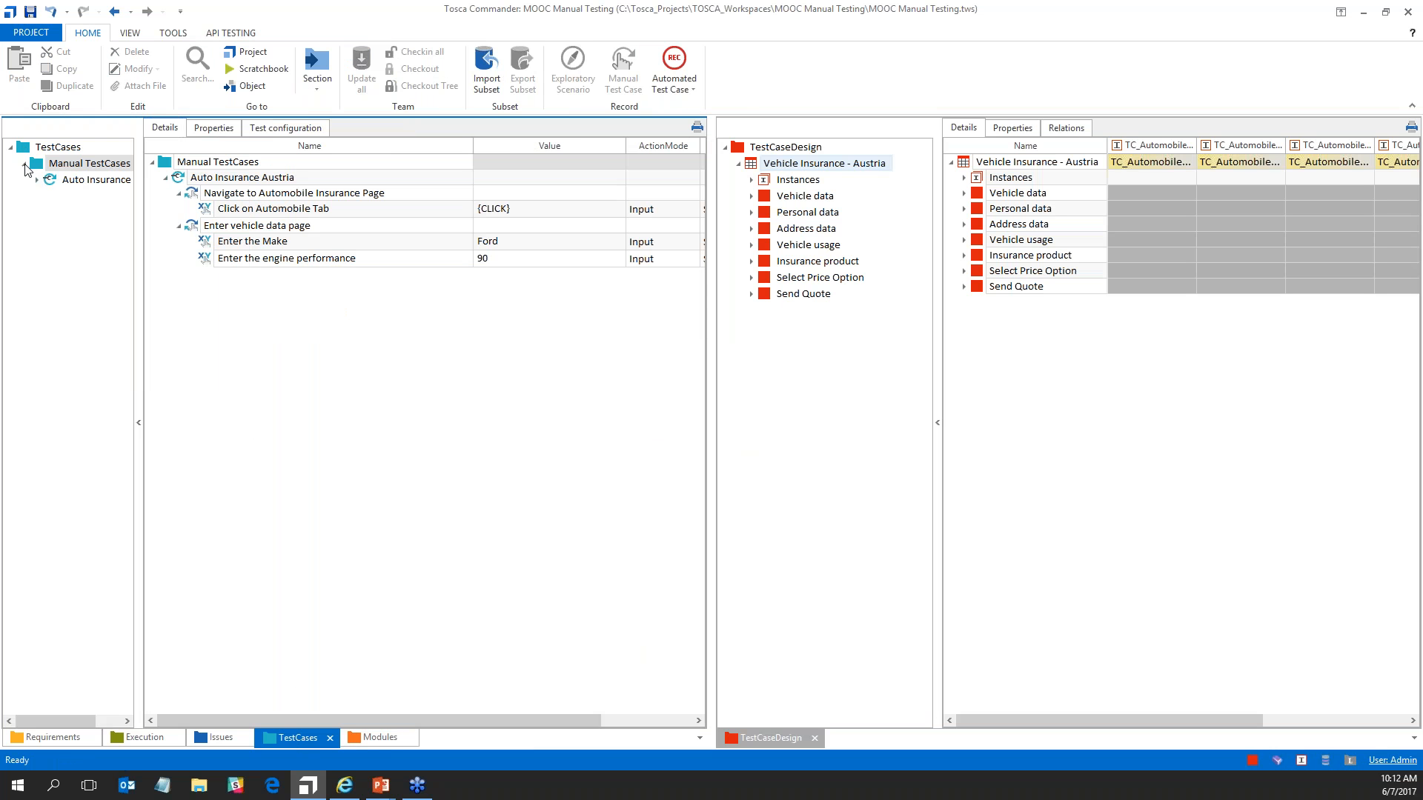
left_click(165, 177)
right_click(169, 164)
left_click(182, 145)
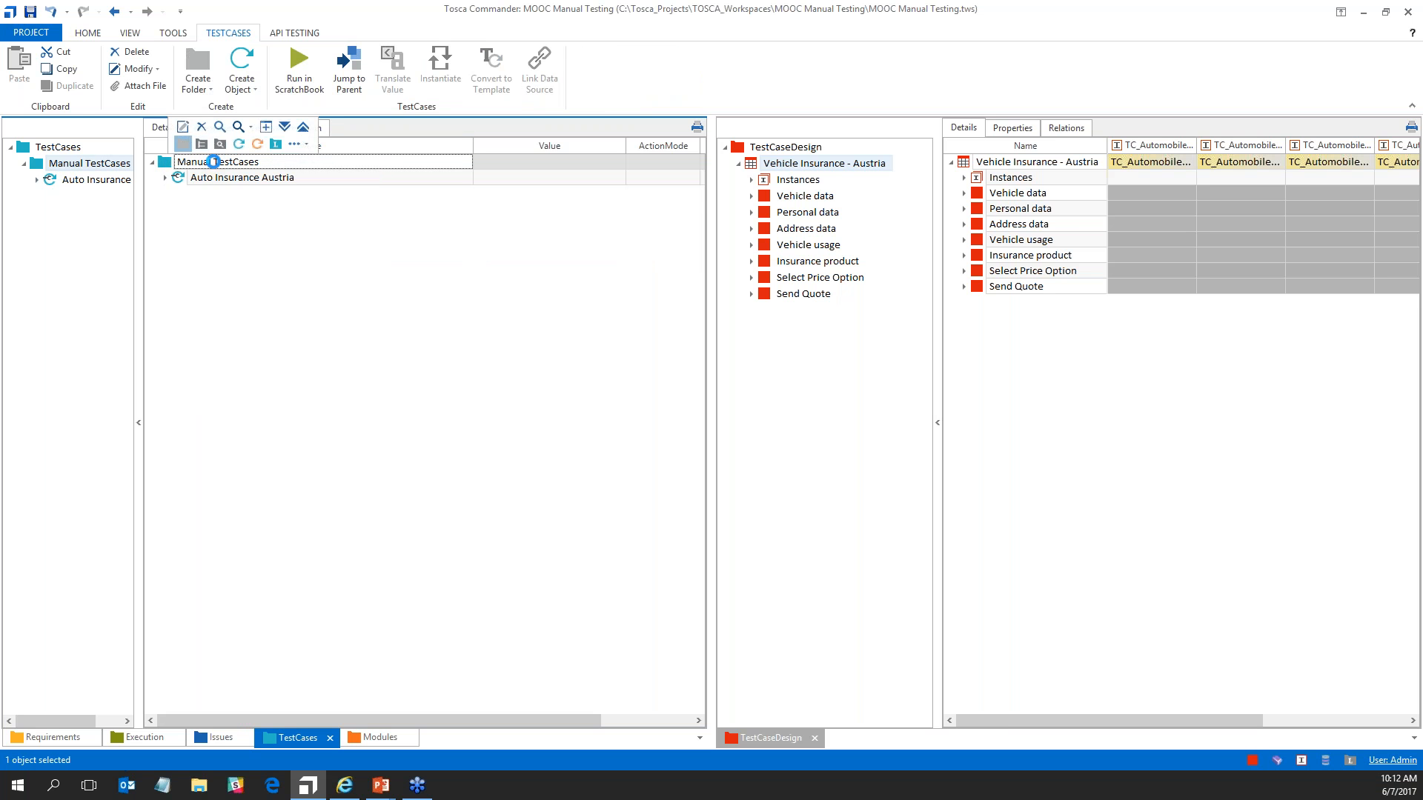
type("Te")
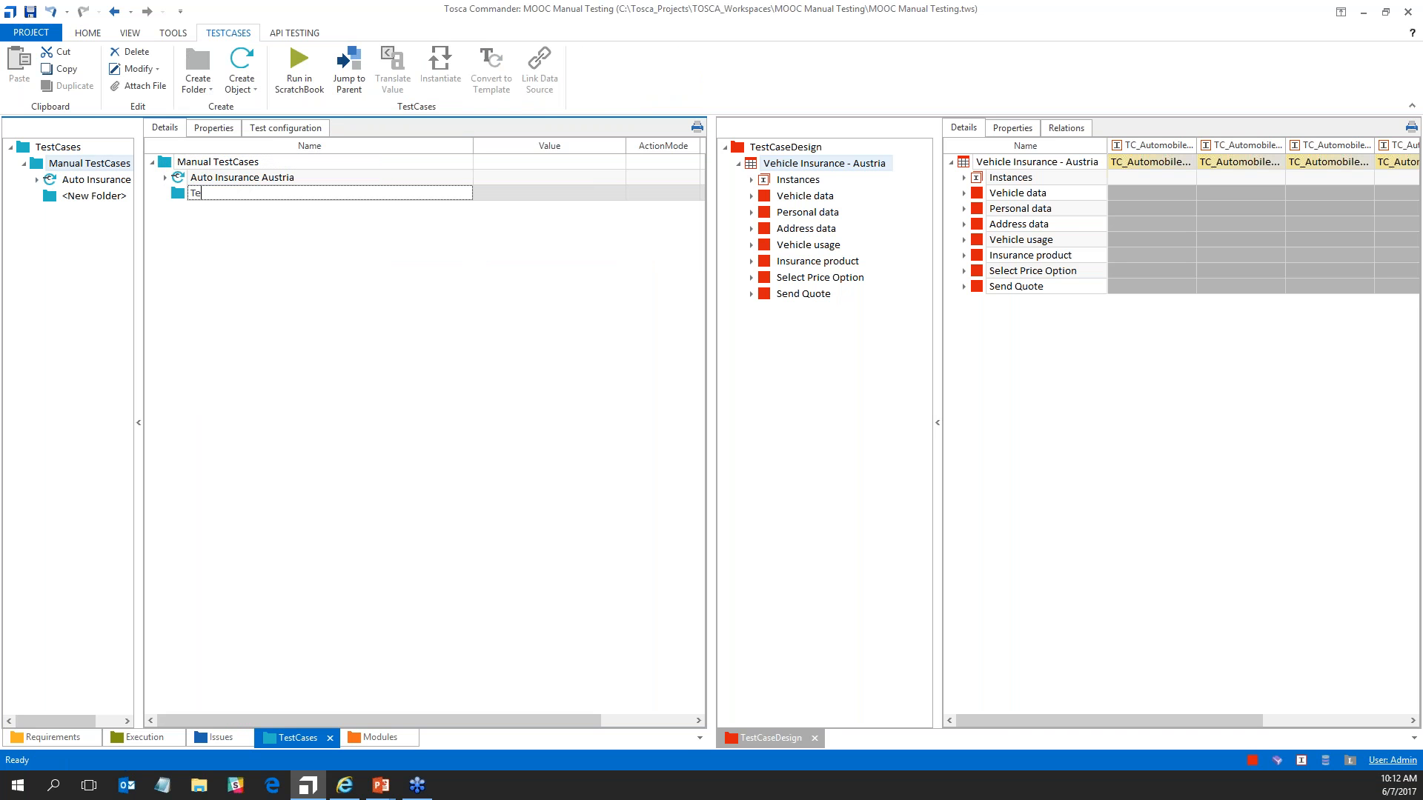
type("stCases from TCD")
Enlarge the test case design view and expand Vehicle data, Personal data, Address data and Vehicle usage to review their instance values.
left_click_drag(710, 223, 615, 229)
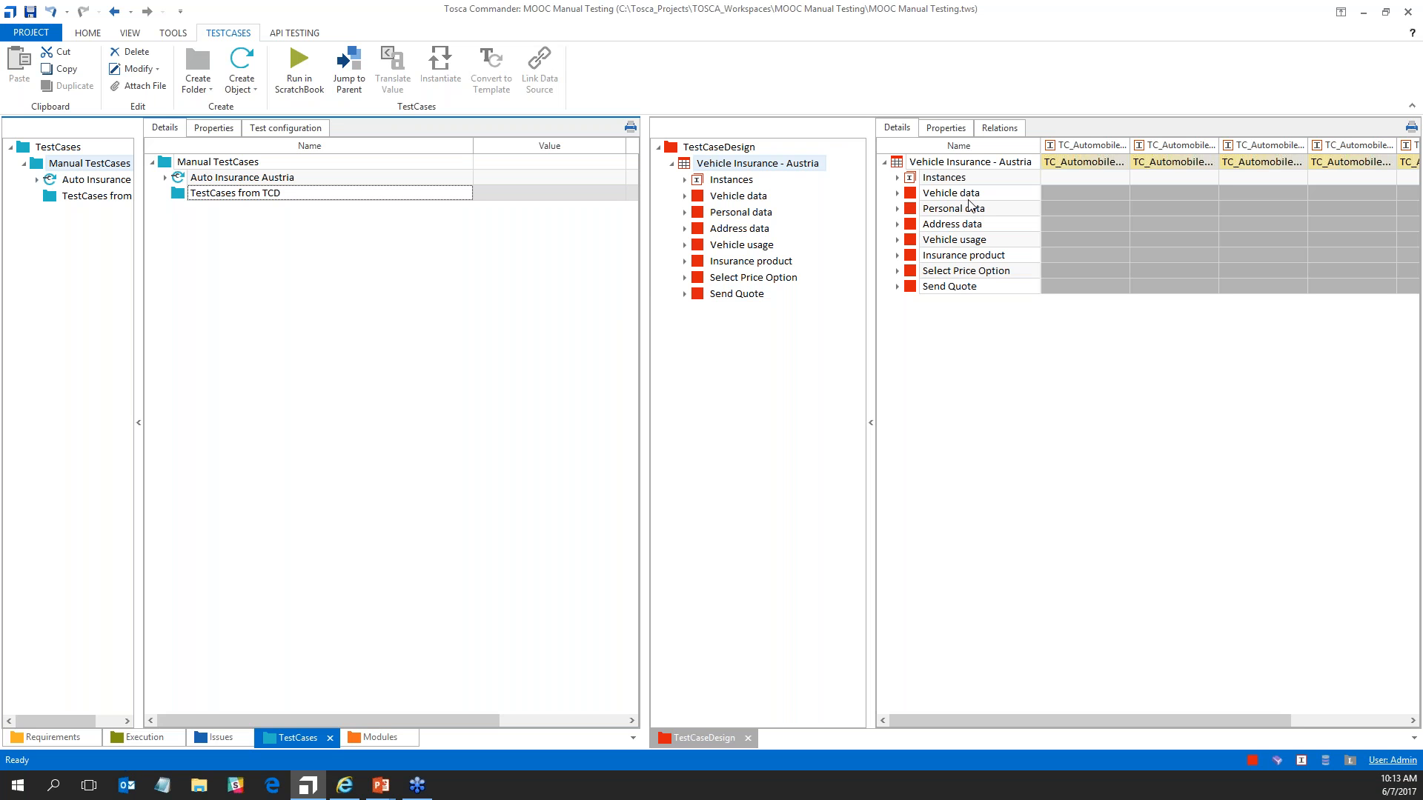
left_click_drag(860, 199, 820, 196)
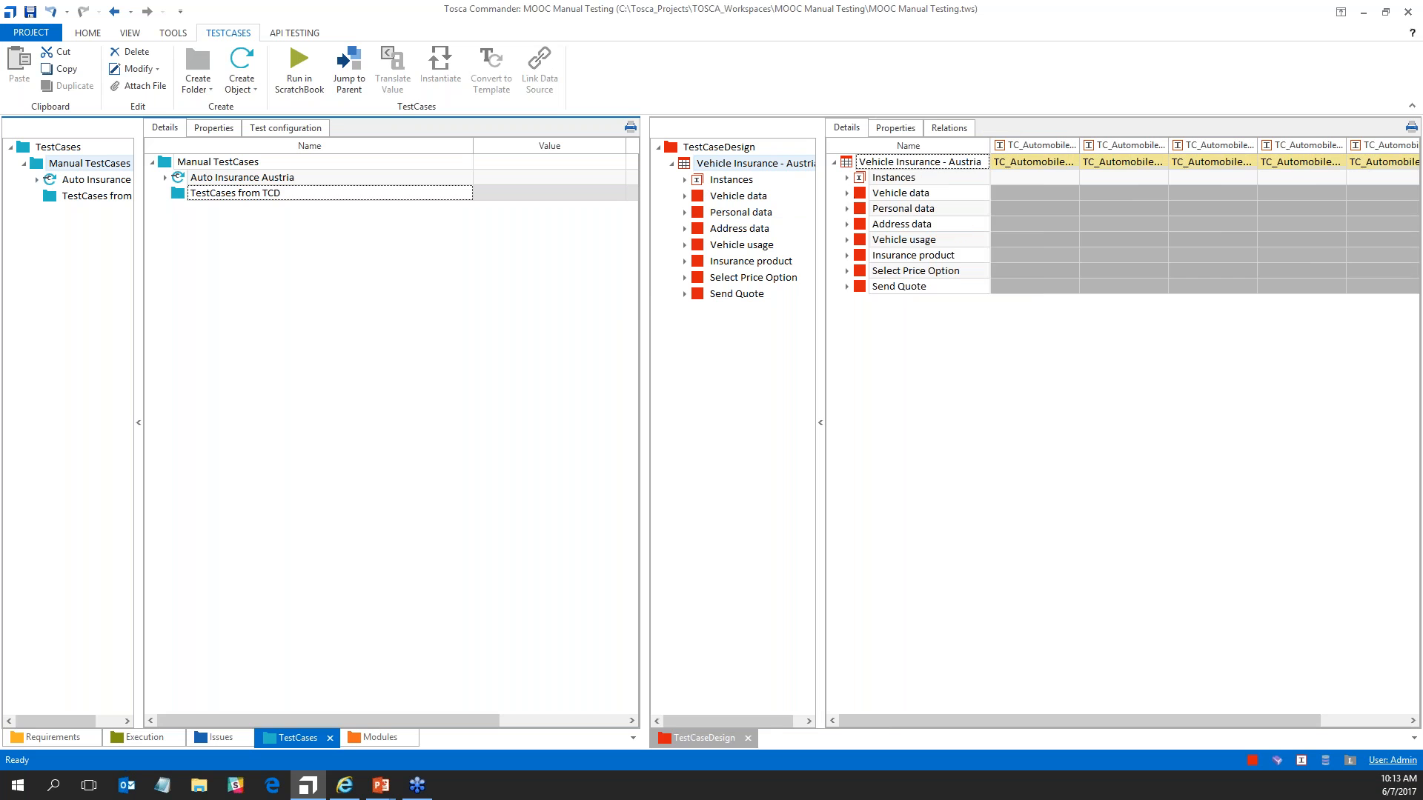
left_click(847, 193)
left_click(847, 345)
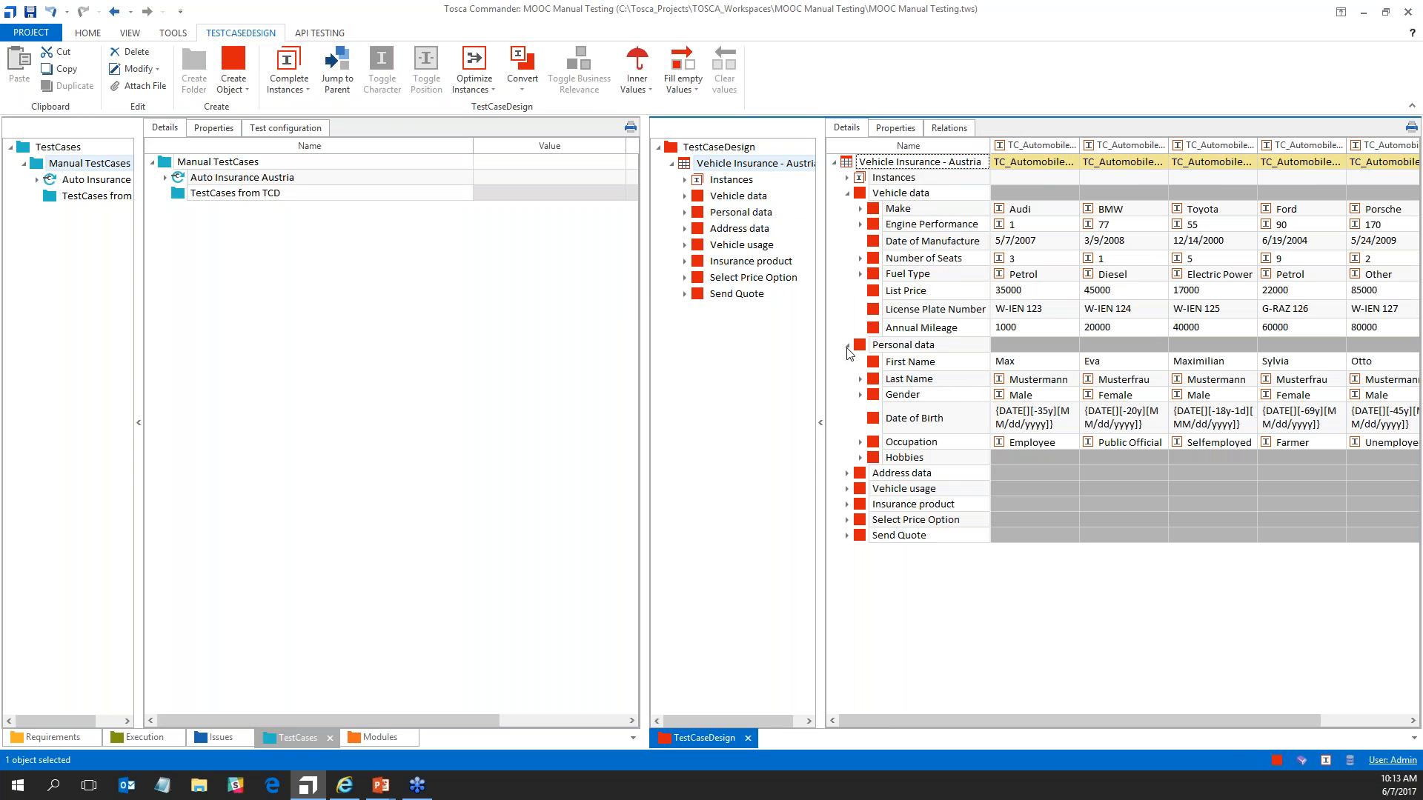
left_click(847, 472)
left_click(847, 578)
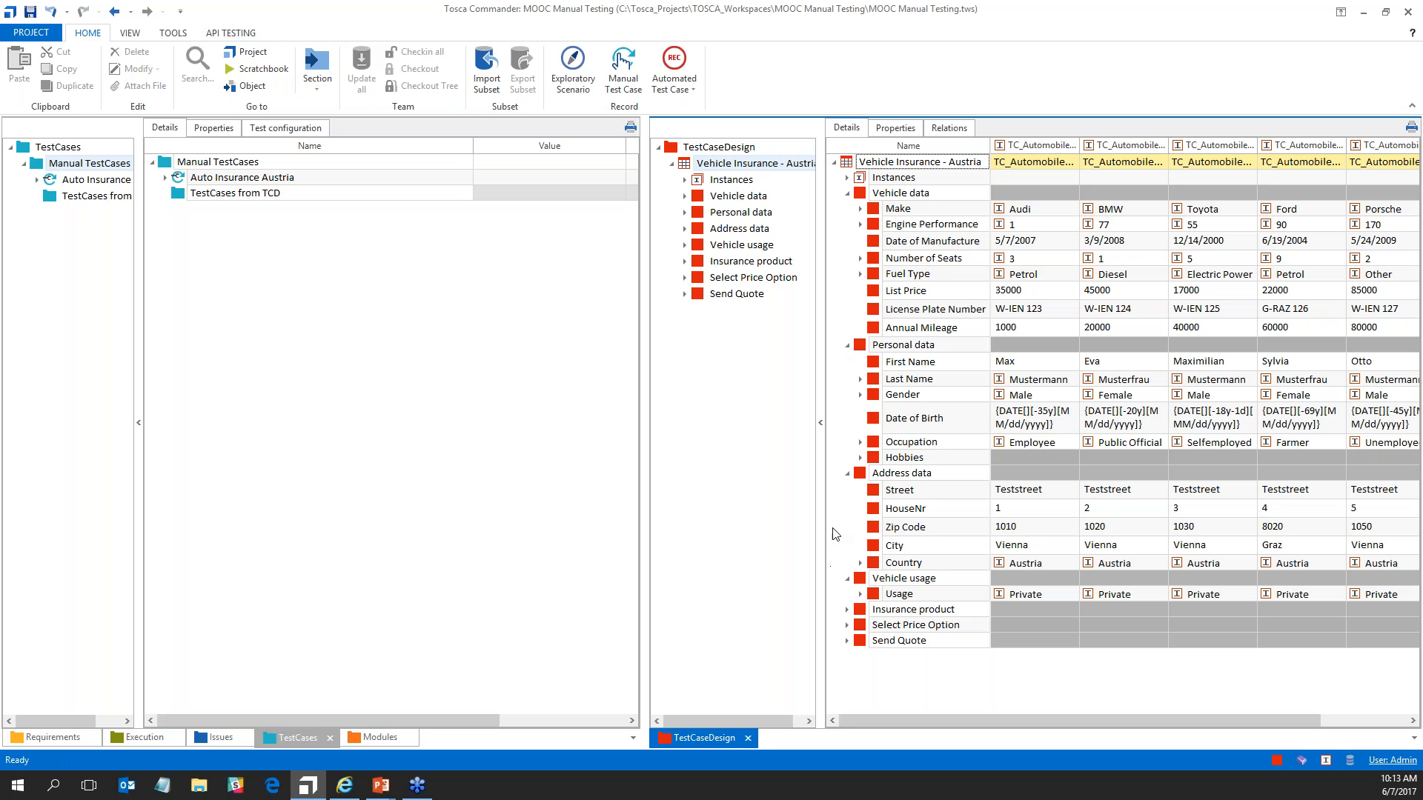
Collapse Address data and Personal data, and expand Instances with the Name column widened to show the full instance names.
left_click(848, 473)
left_click(847, 346)
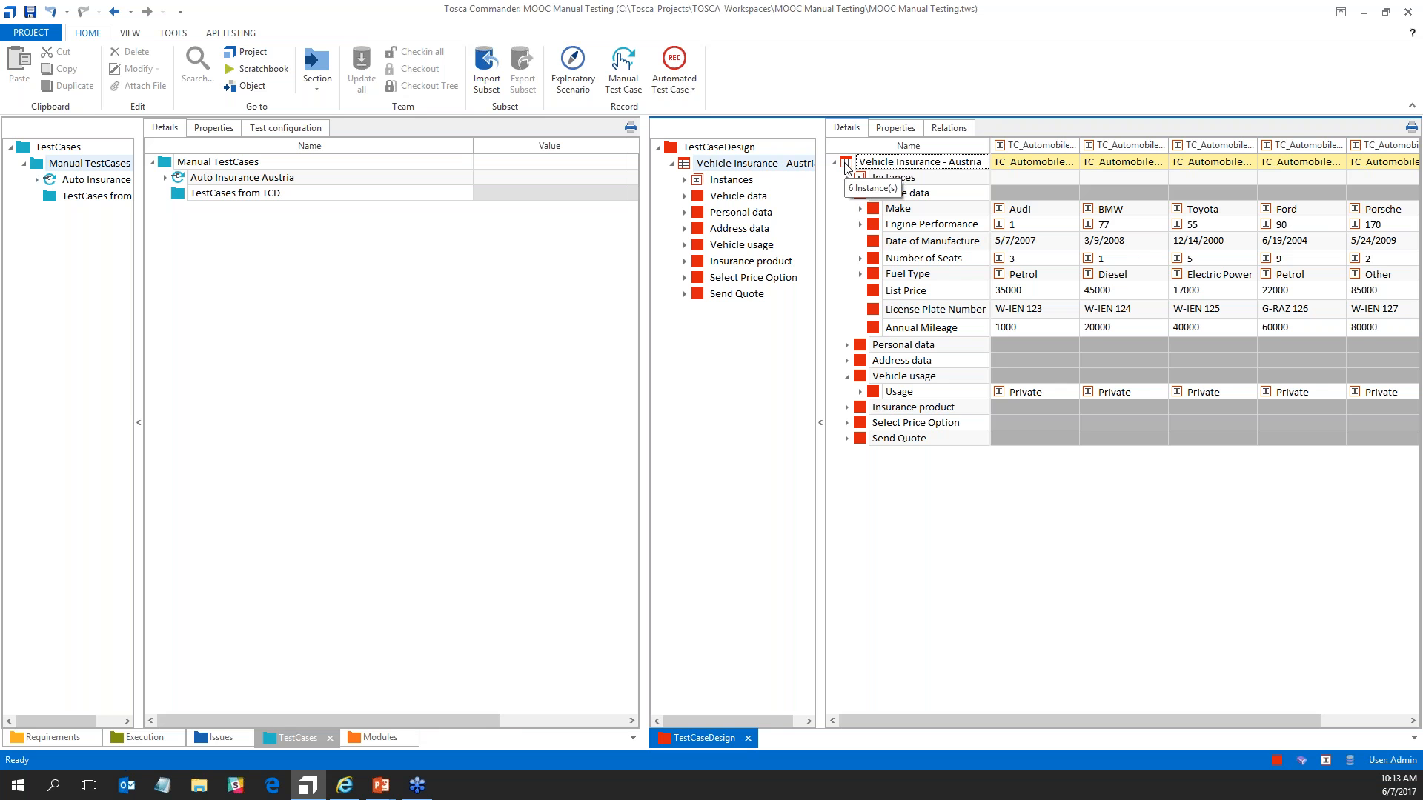
left_click(847, 178)
left_click_drag(989, 145, 1064, 146)
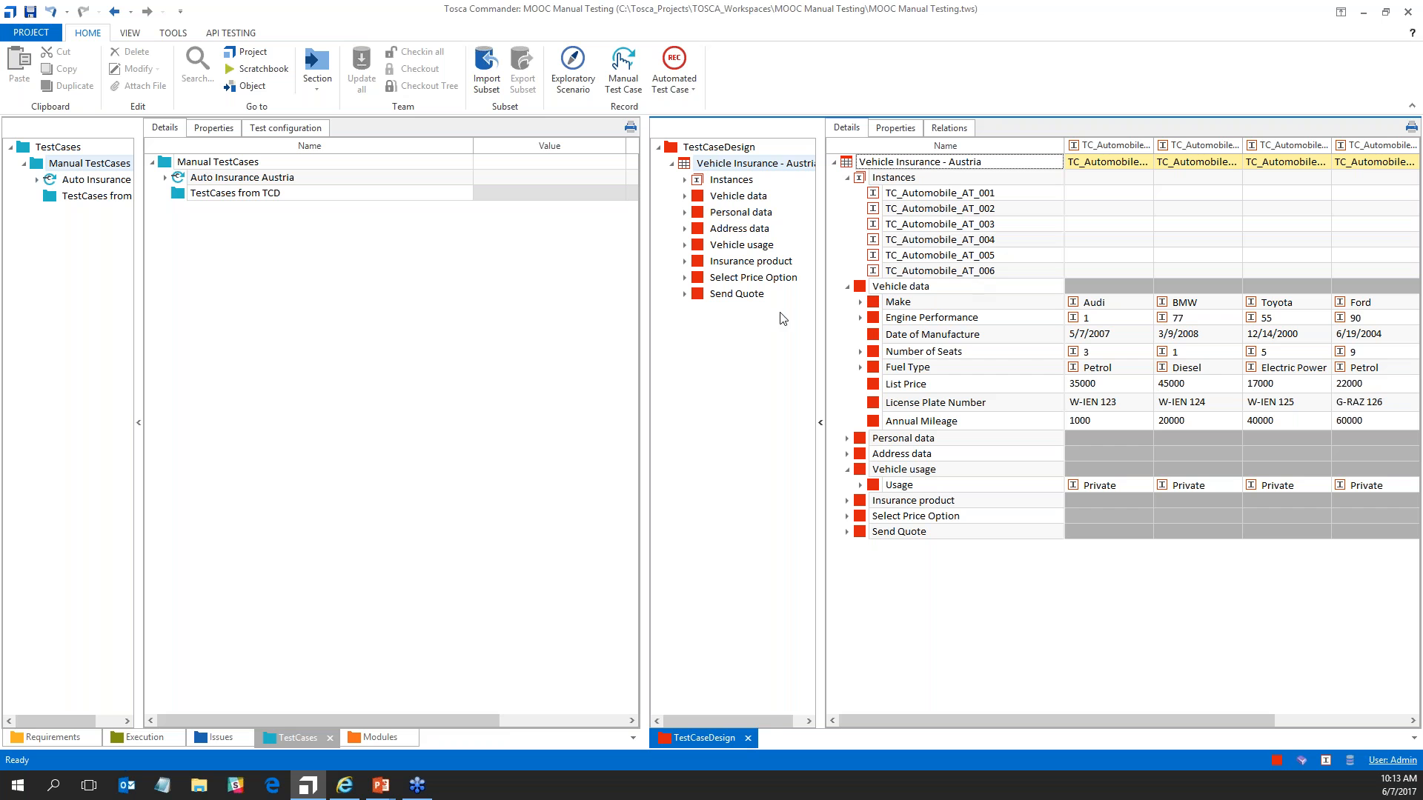
Generate test cases from the Vehicle Insurance - Austria instances in the TestCases from TCD folder.
left_click(685, 166)
left_click_drag(686, 166, 184, 197)
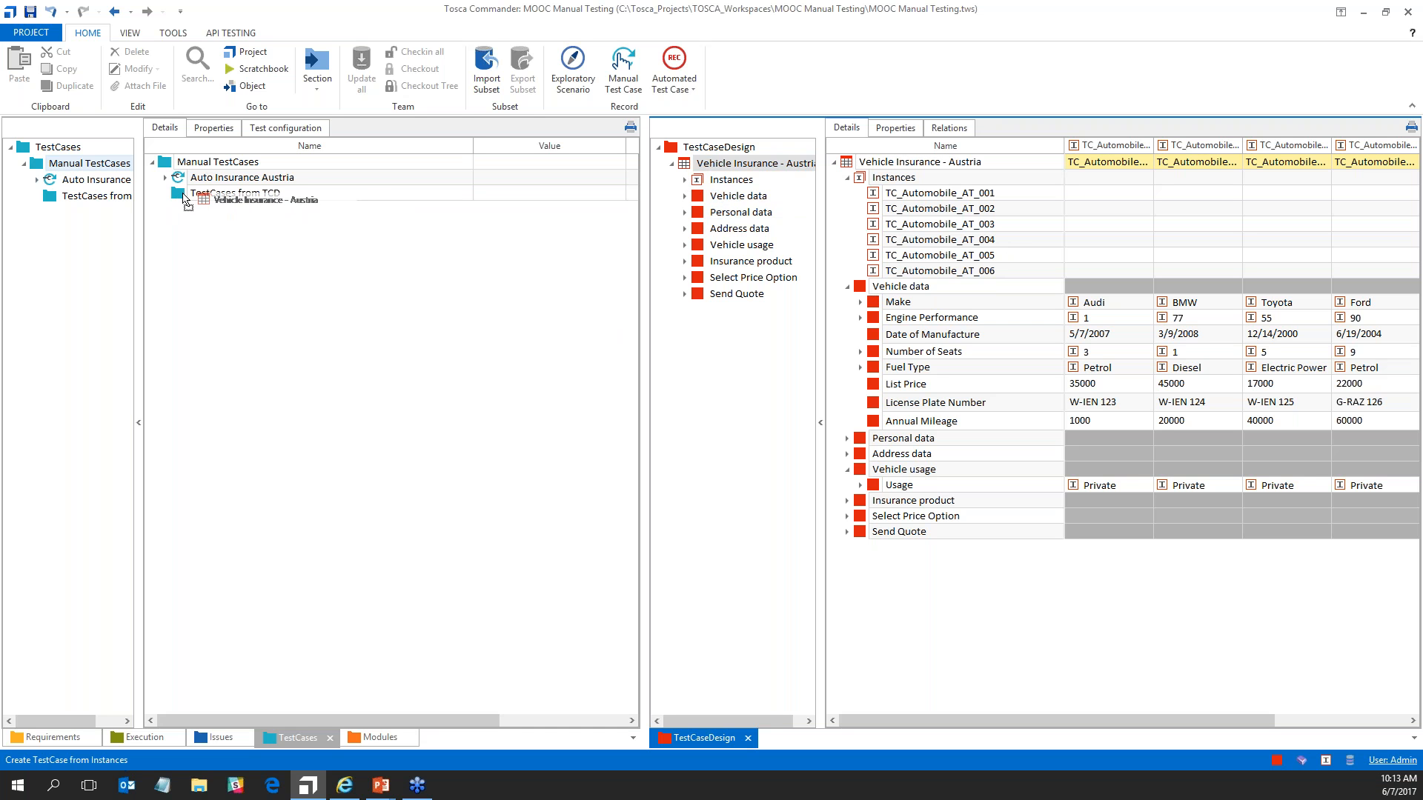
left_click_drag(183, 197, 184, 197)
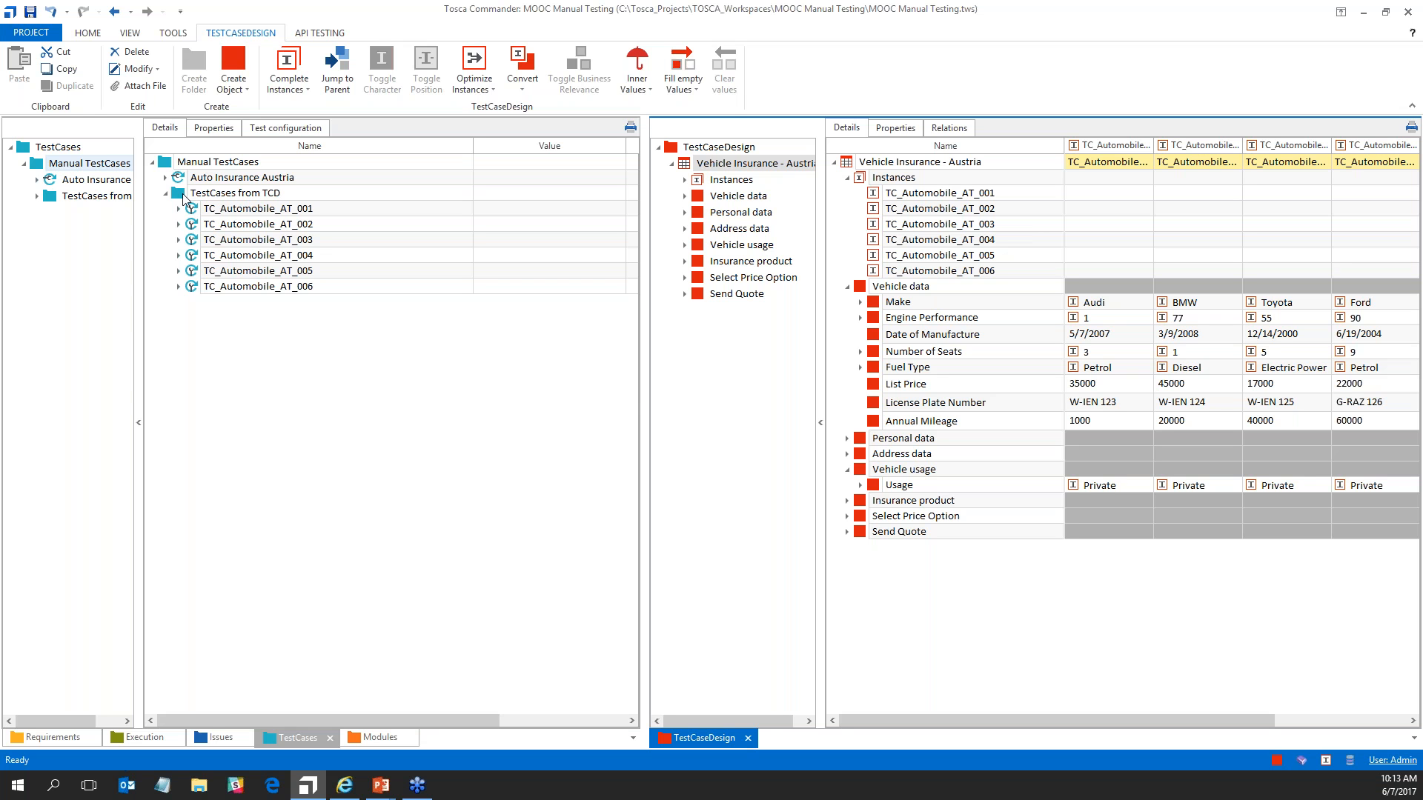
Open the generated test case TC_Automobile_AT_001 and expand its Vehicle data step to review the values.
left_click(183, 196)
left_click(179, 209)
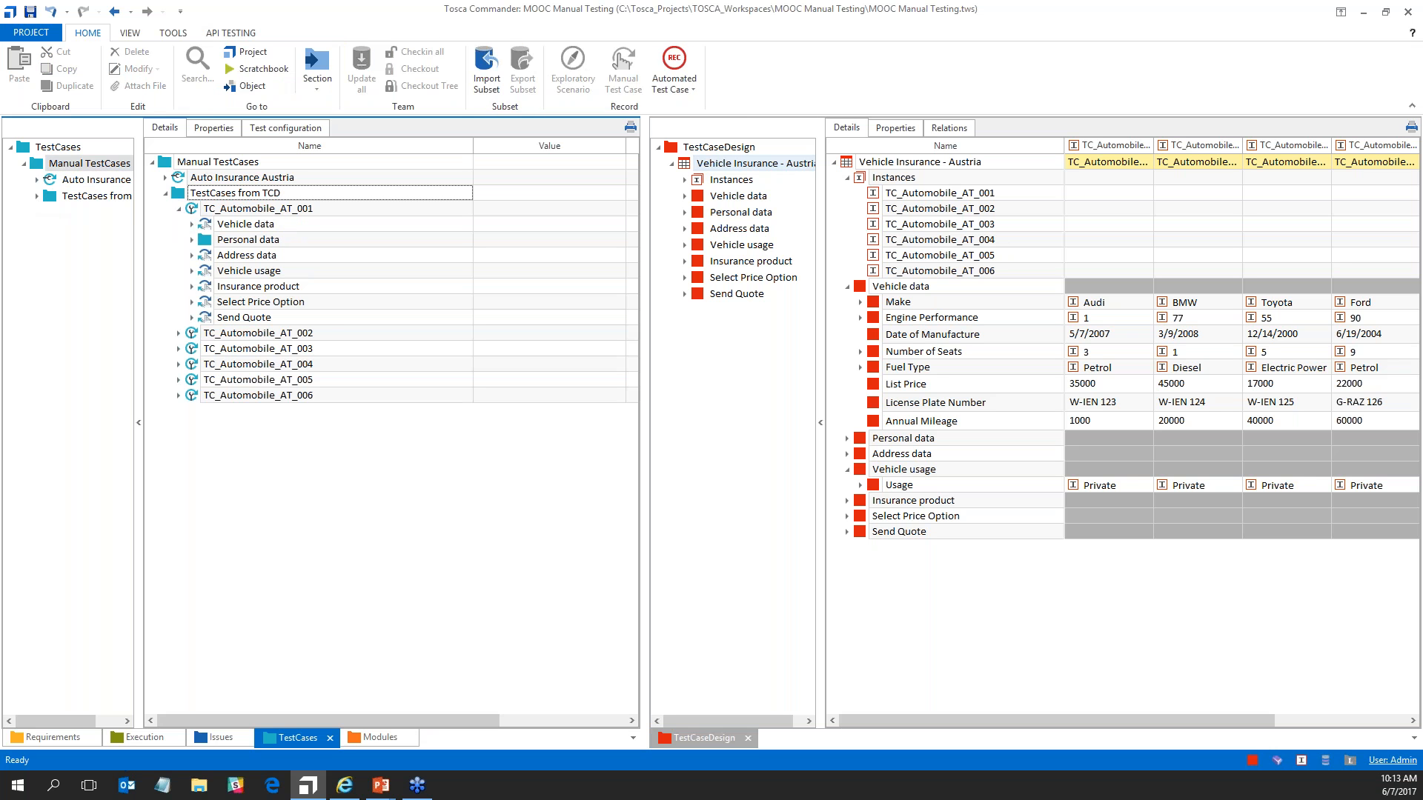
left_click(37, 196)
left_click(74, 213)
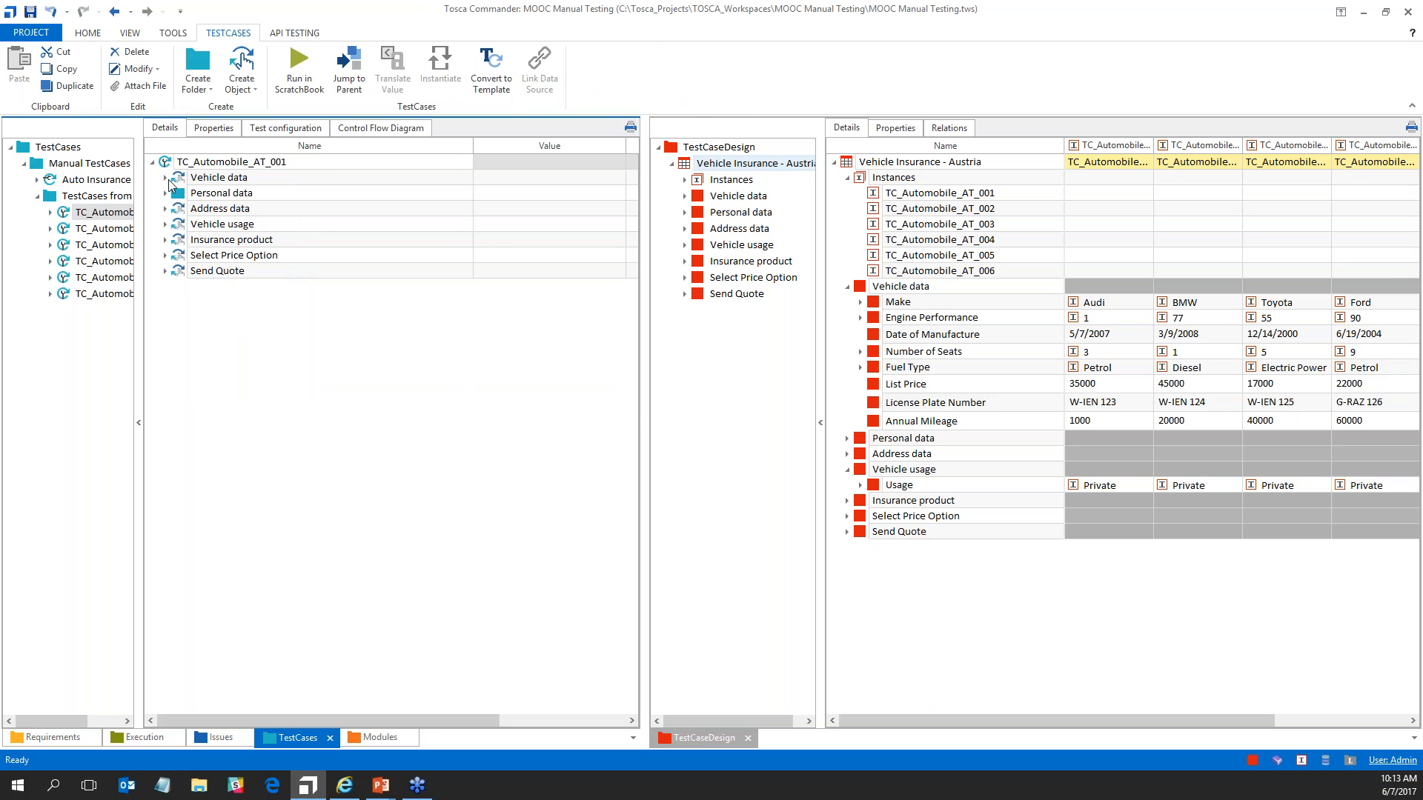
left_click(167, 178)
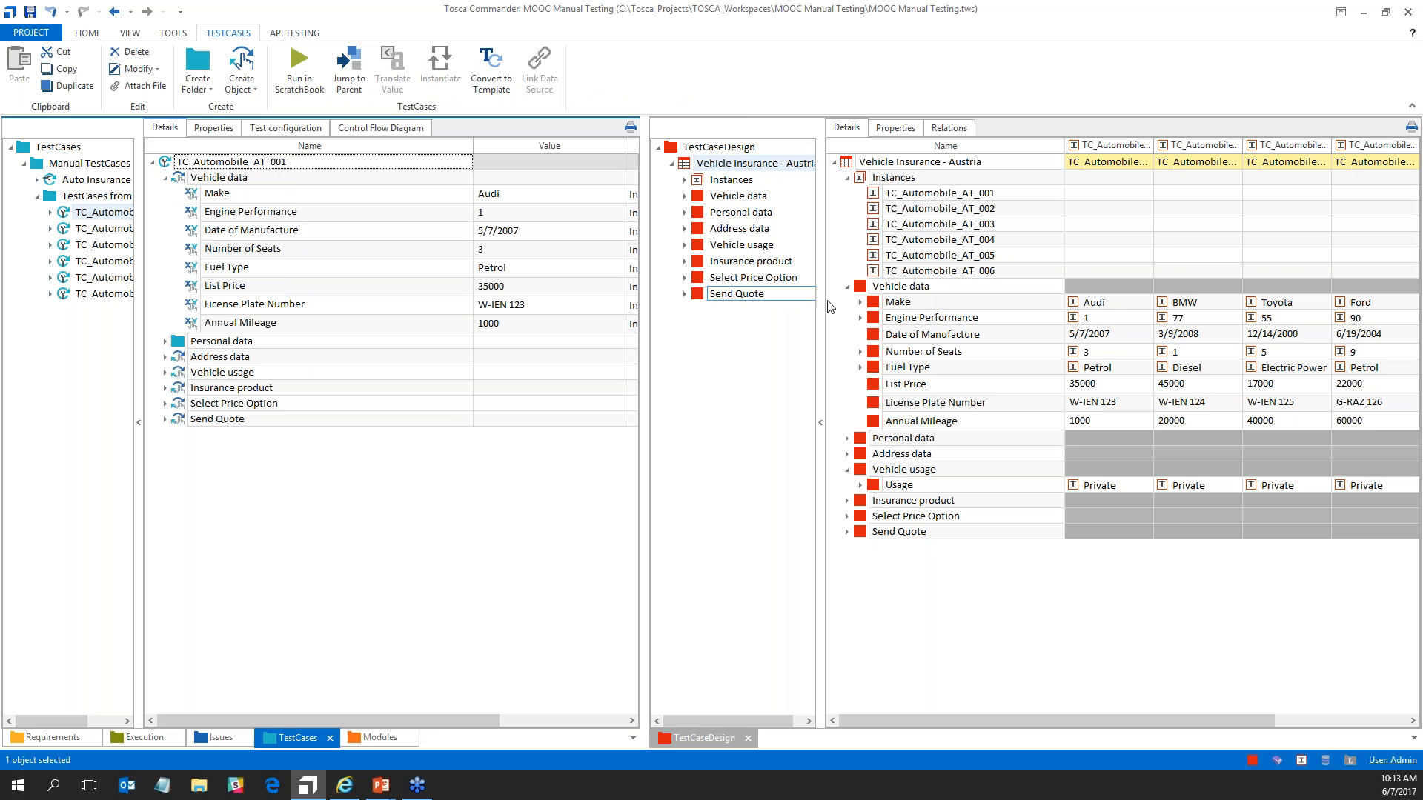
Collapse the design's Instances and expand Vehicle data in TC_Automobile_AT_002 to compare it with the matching instance.
left_click(846, 184)
left_click(845, 182)
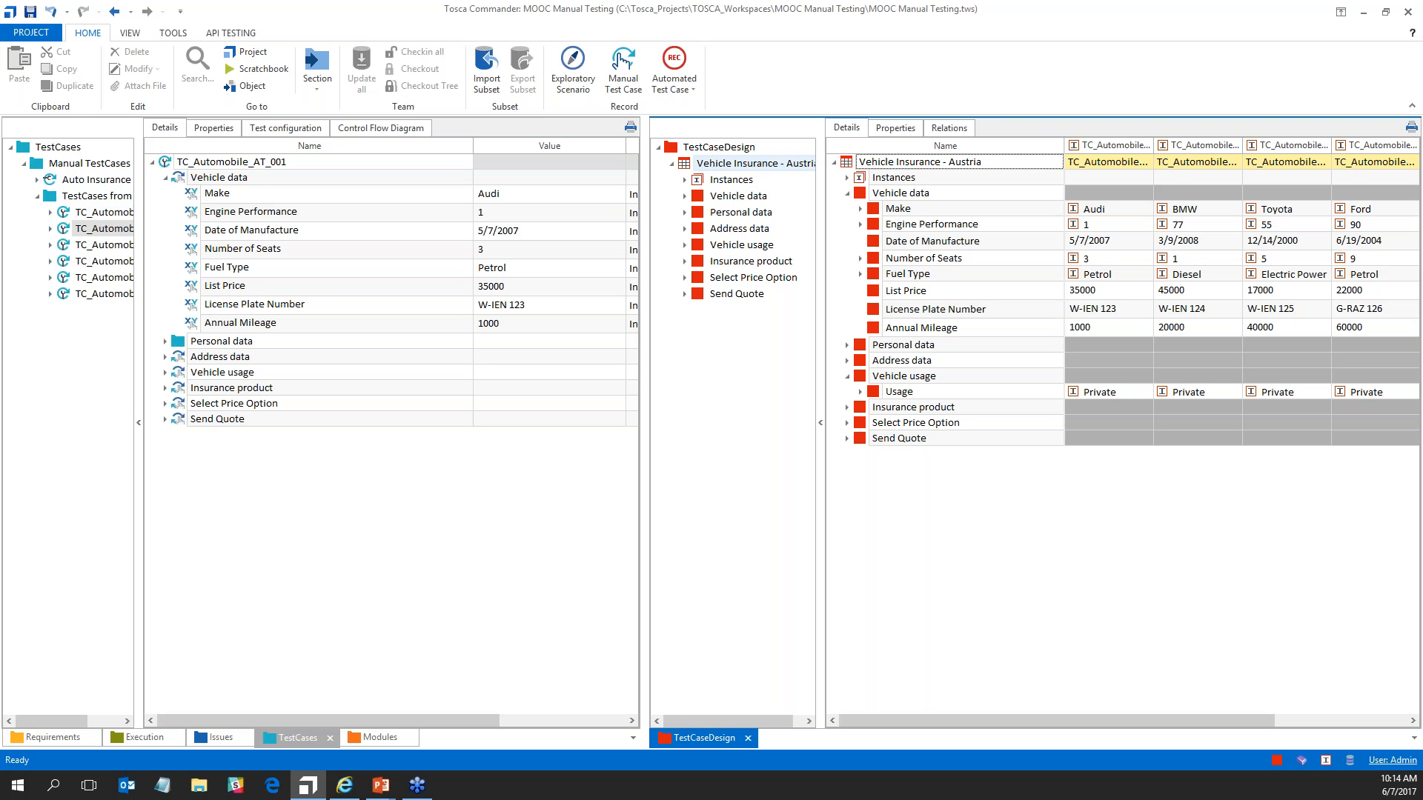
left_click(93, 228)
left_click(164, 179)
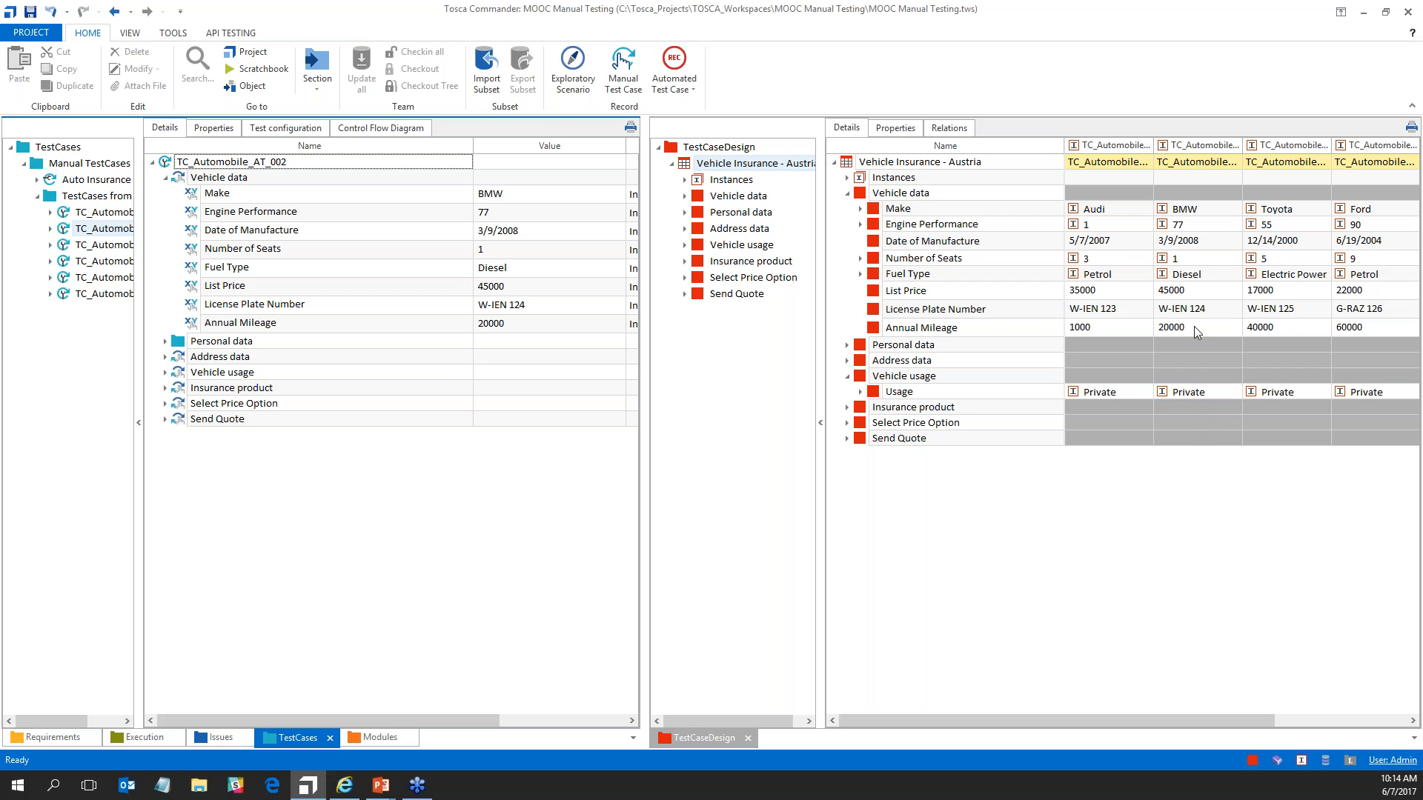
Examine the Address data, Vehicle usage and Insurance product steps of TC_Automobile_AT_002, and collapse all its steps.
left_click(164, 357)
left_click(165, 465)
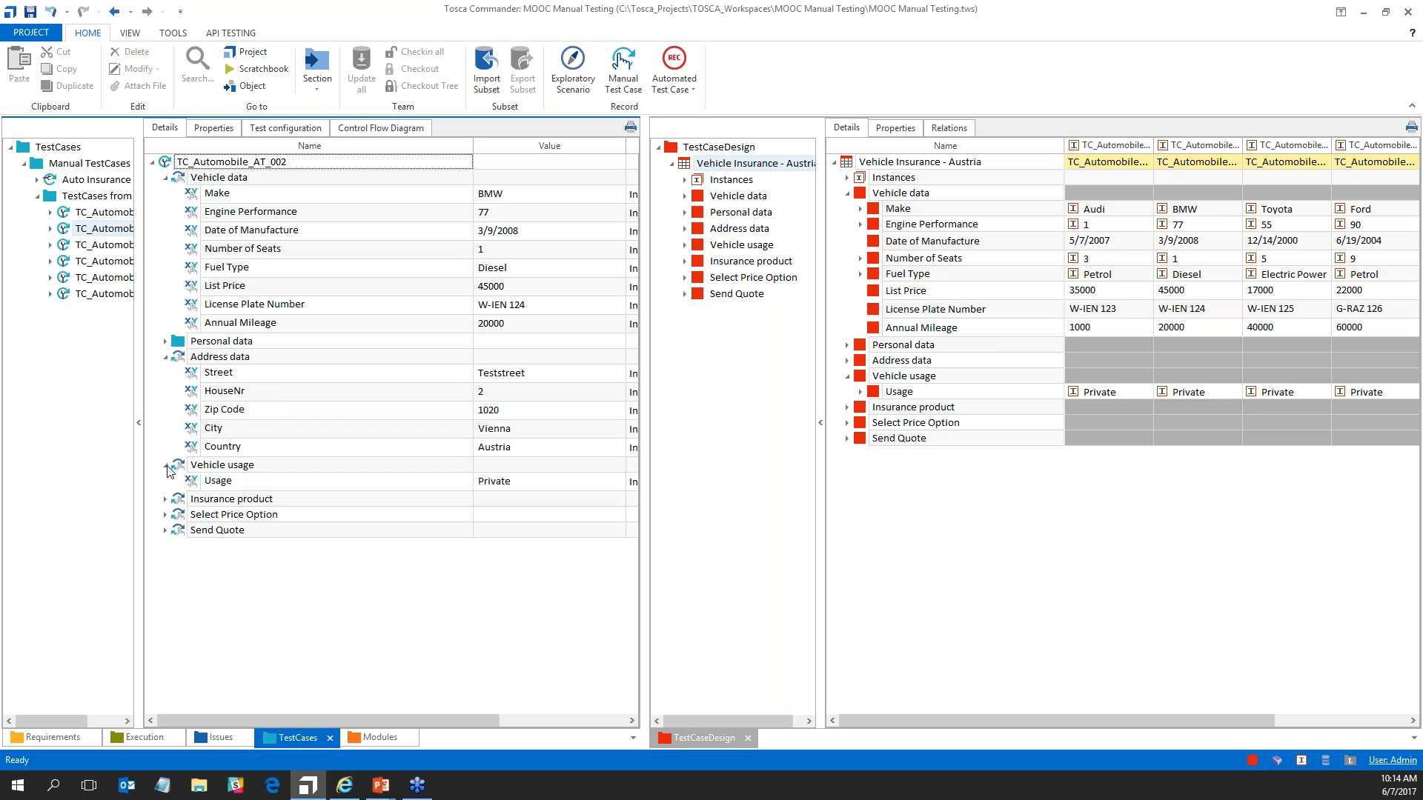
left_click(164, 499)
left_click(165, 499)
left_click(165, 466)
left_click(165, 358)
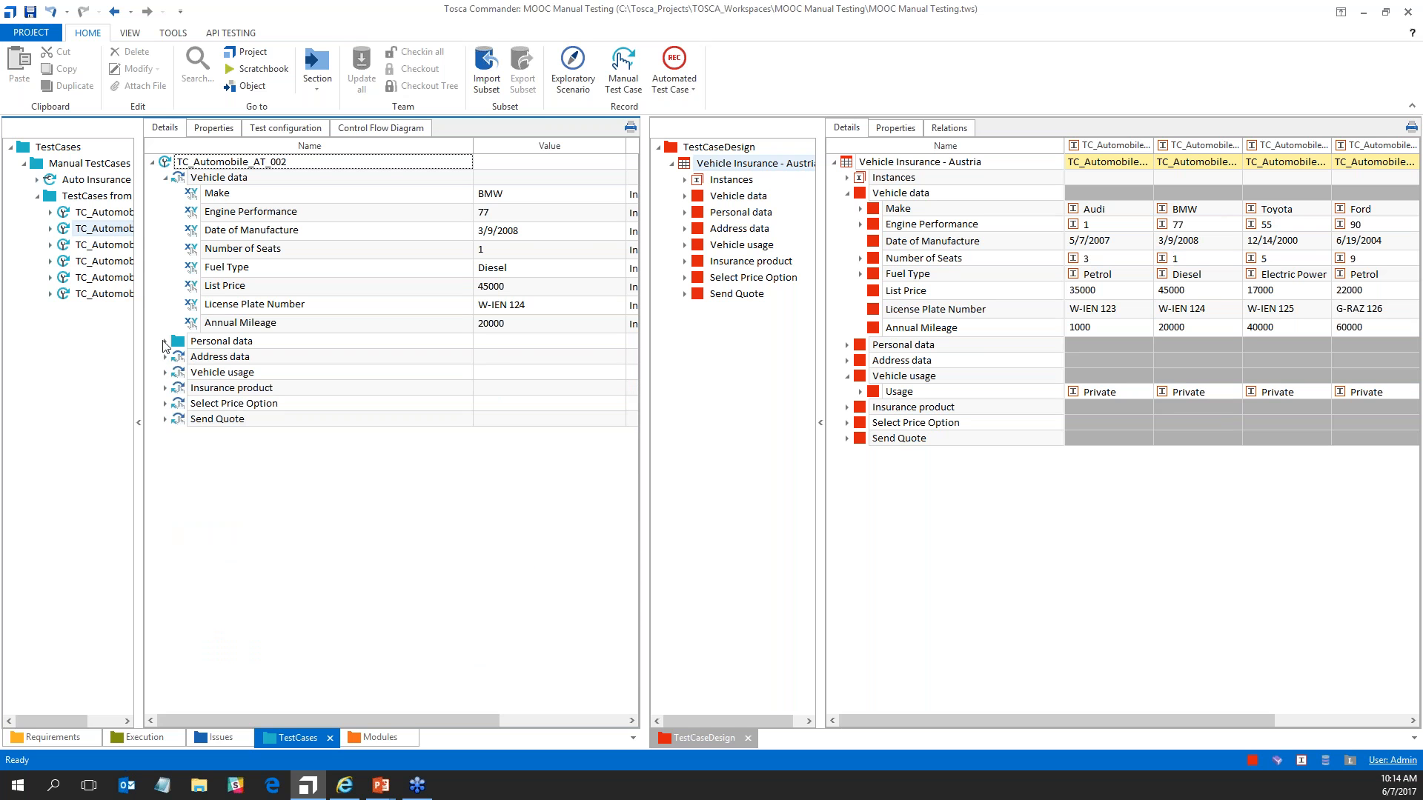
left_click(165, 178)
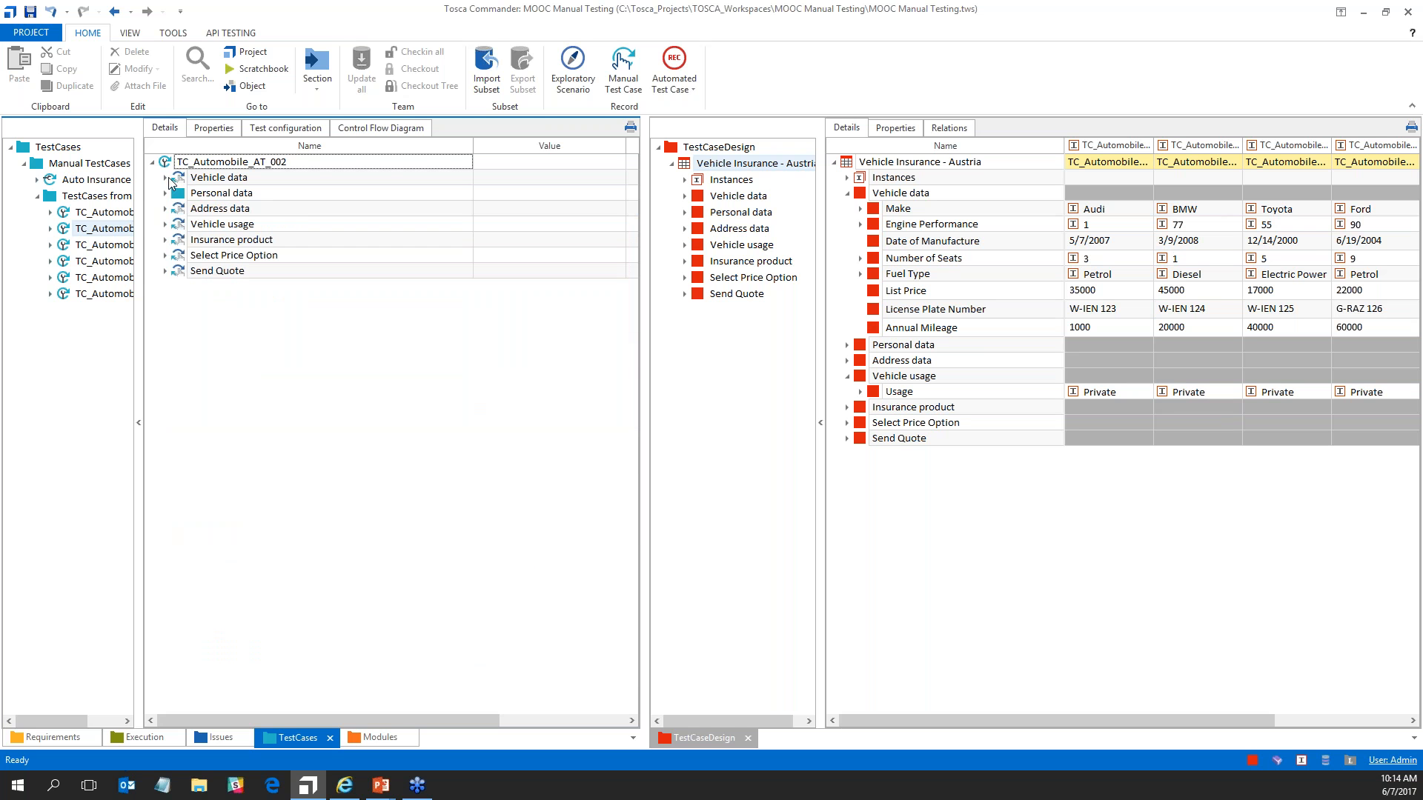
Return to TC_Automobile_AT_001 with the TestCases pane widened, and check the contents of its Personal data folder.
left_click(118, 214)
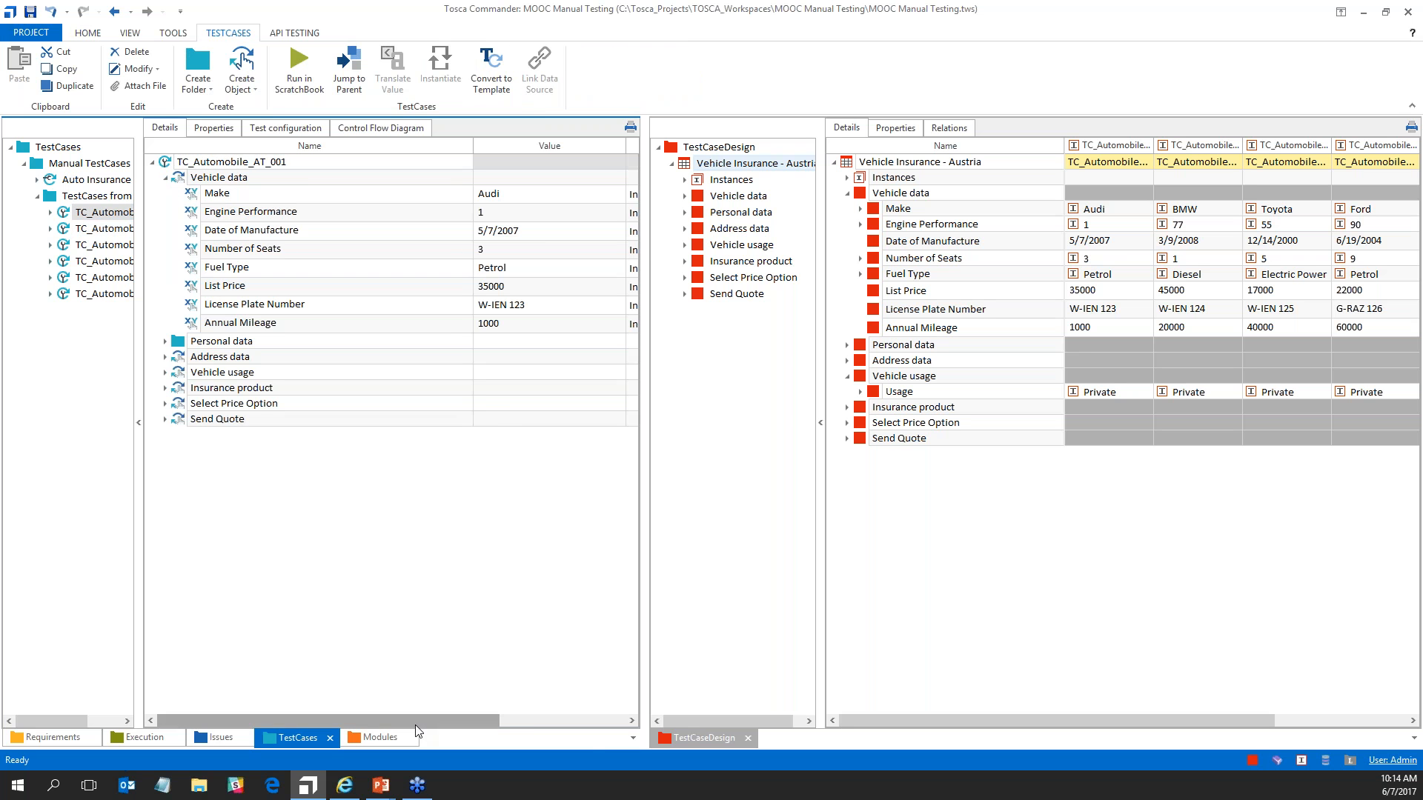
left_click_drag(647, 522, 1057, 505)
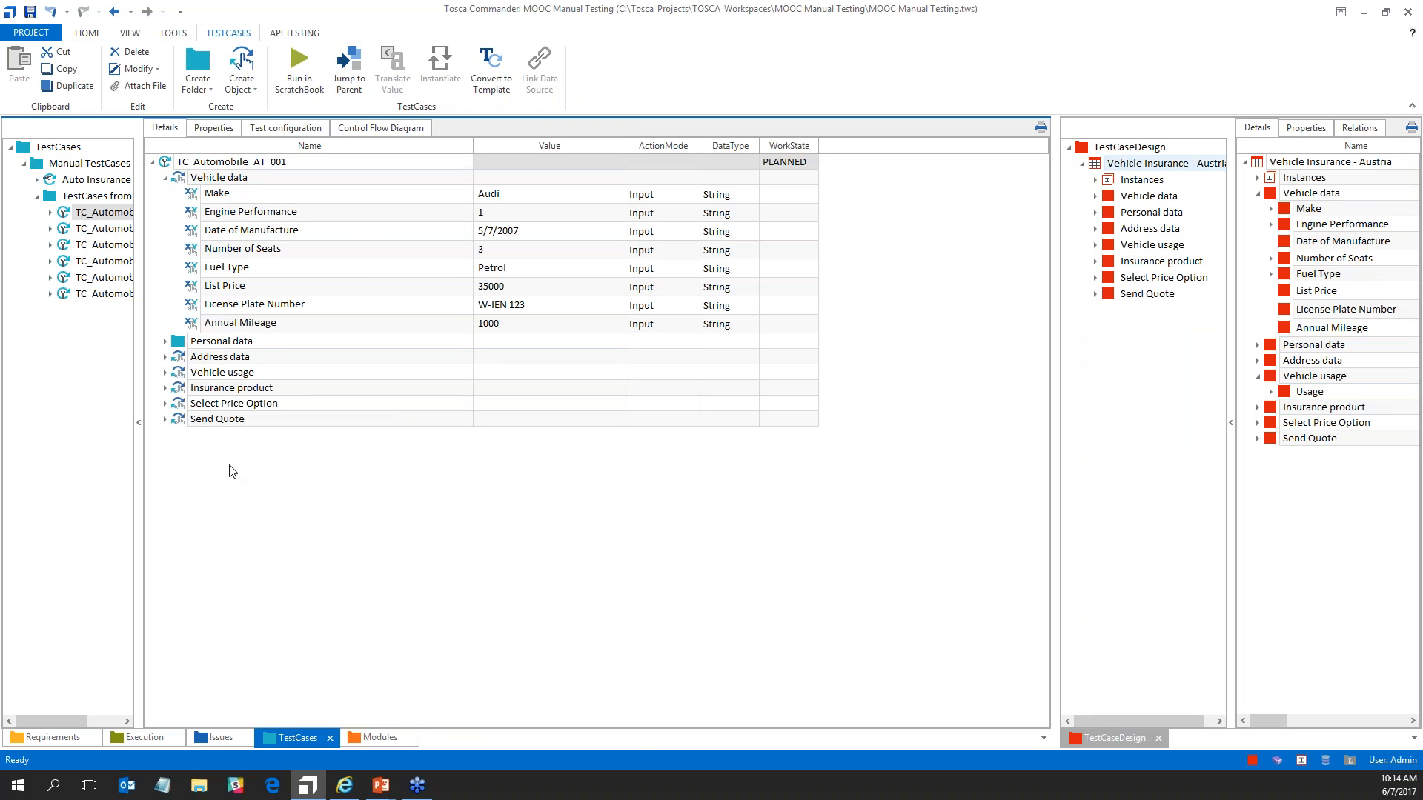
double_click(175, 345)
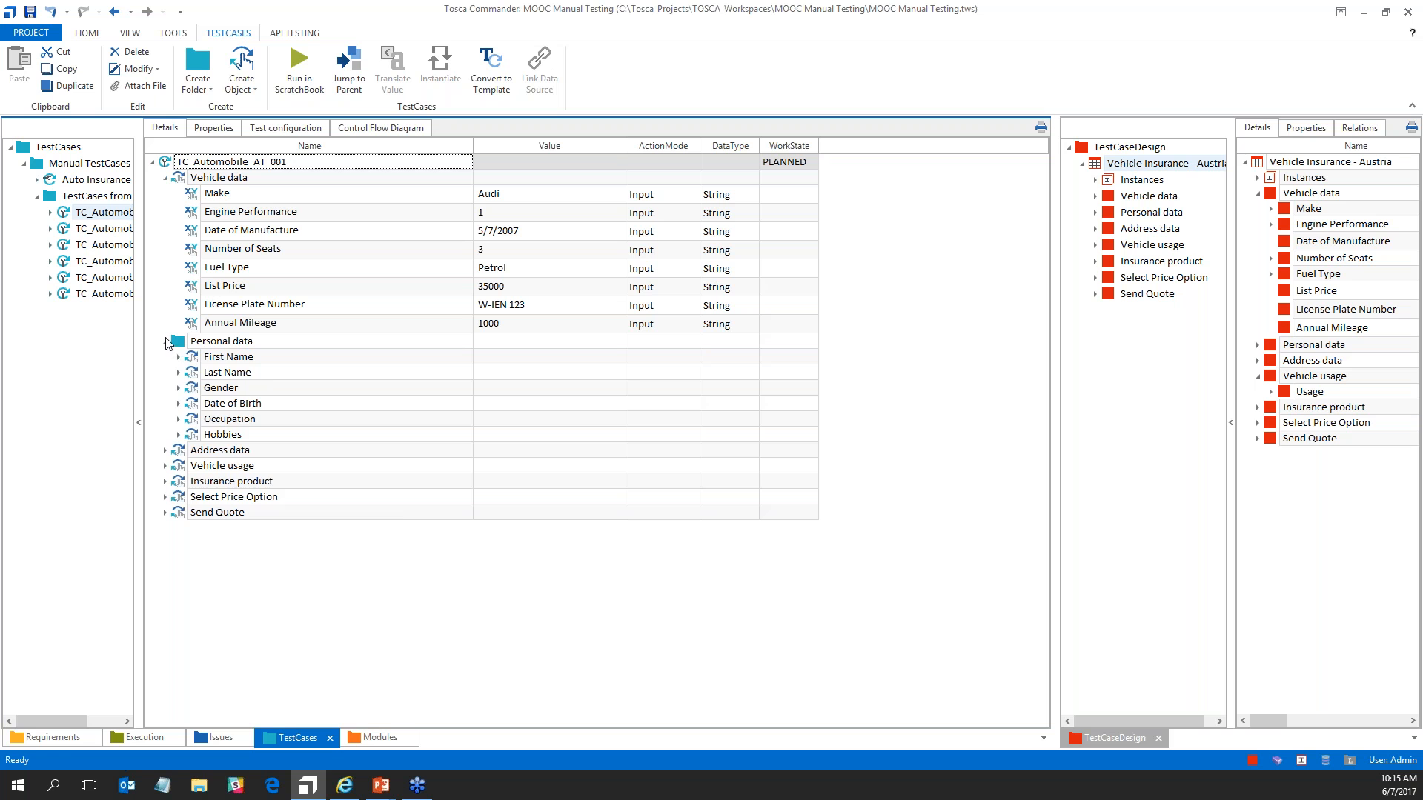
left_click(165, 341)
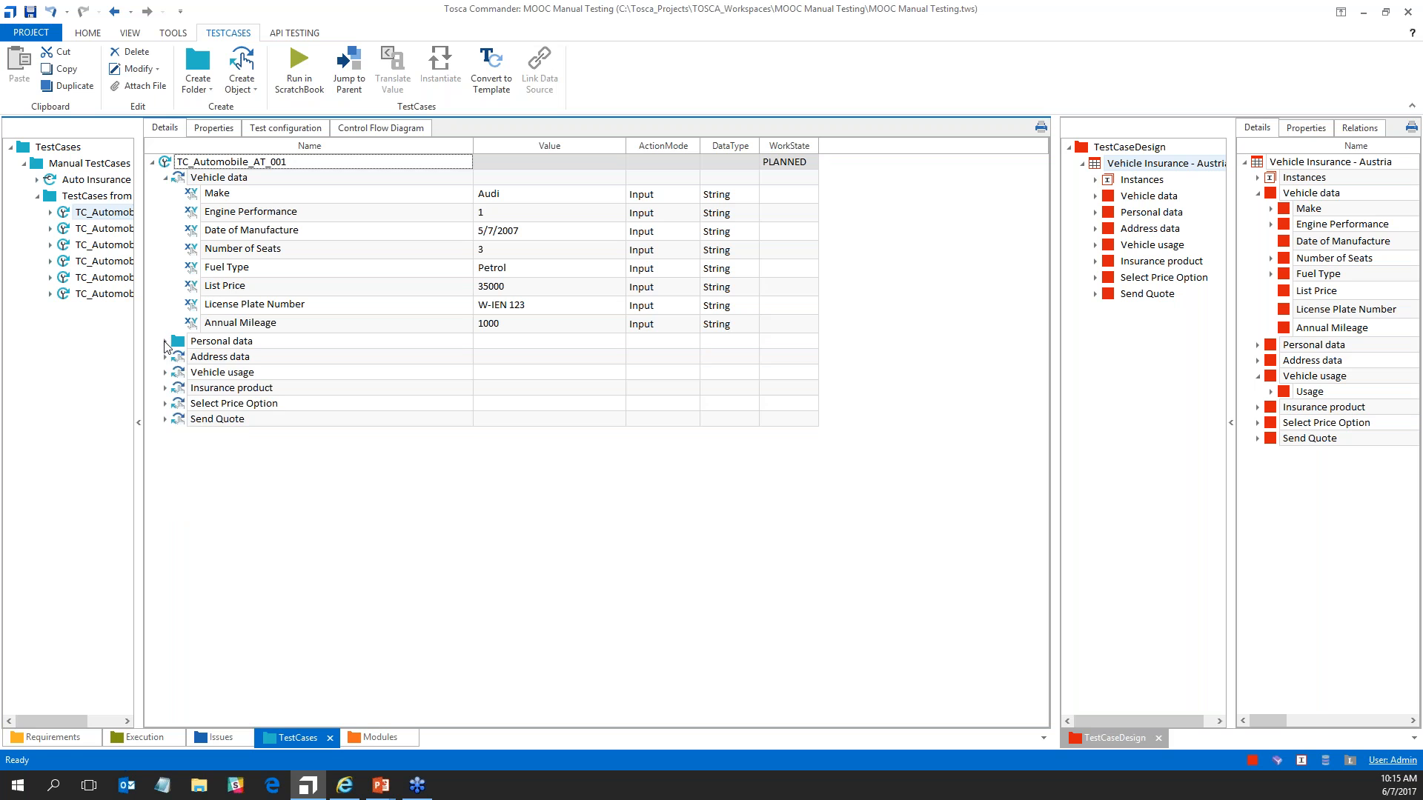
Rename the Vehicle data step of TC_Automobile_AT_001 as Vehicle data page and its Make value as Enter vehicle Make.
left_click(212, 181)
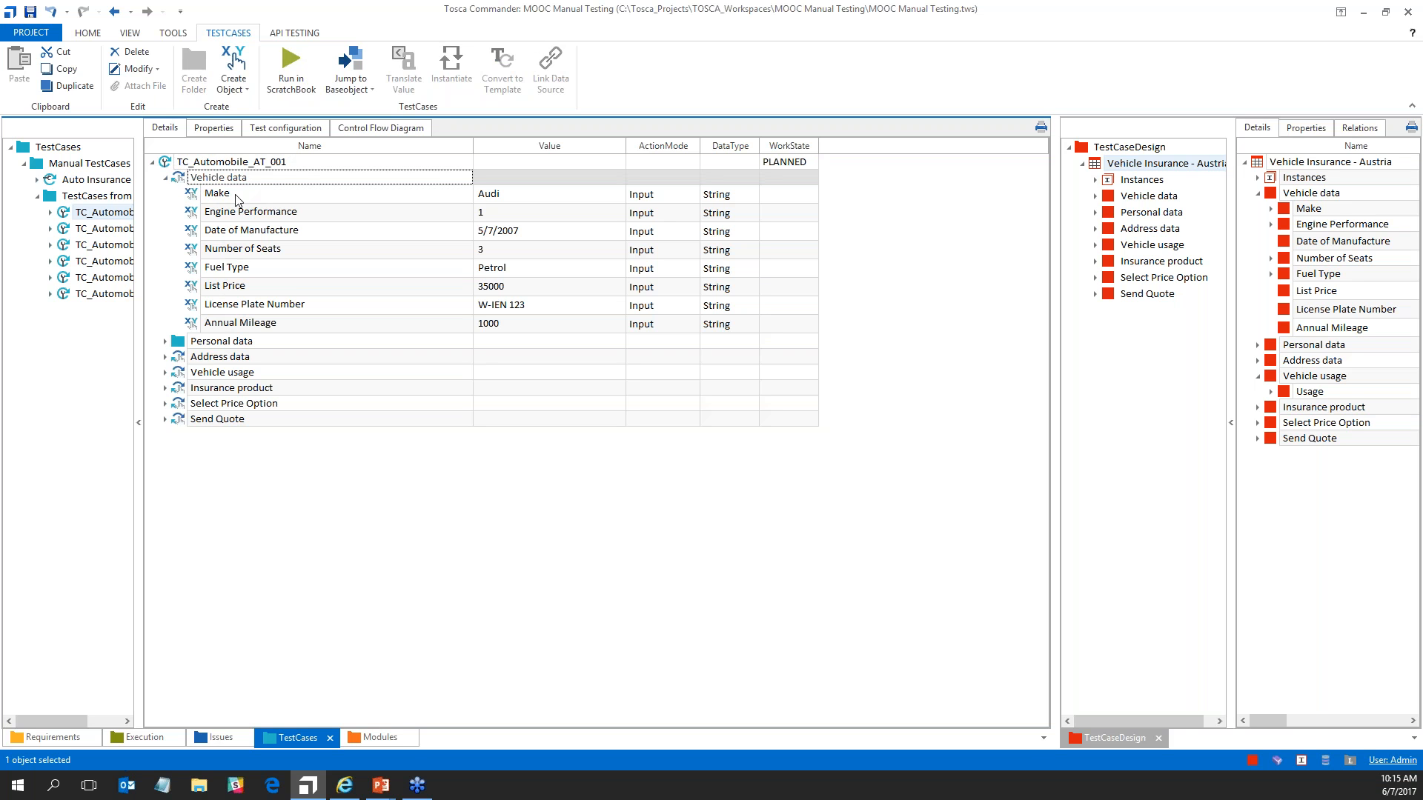
type("page")
left_click(215, 194)
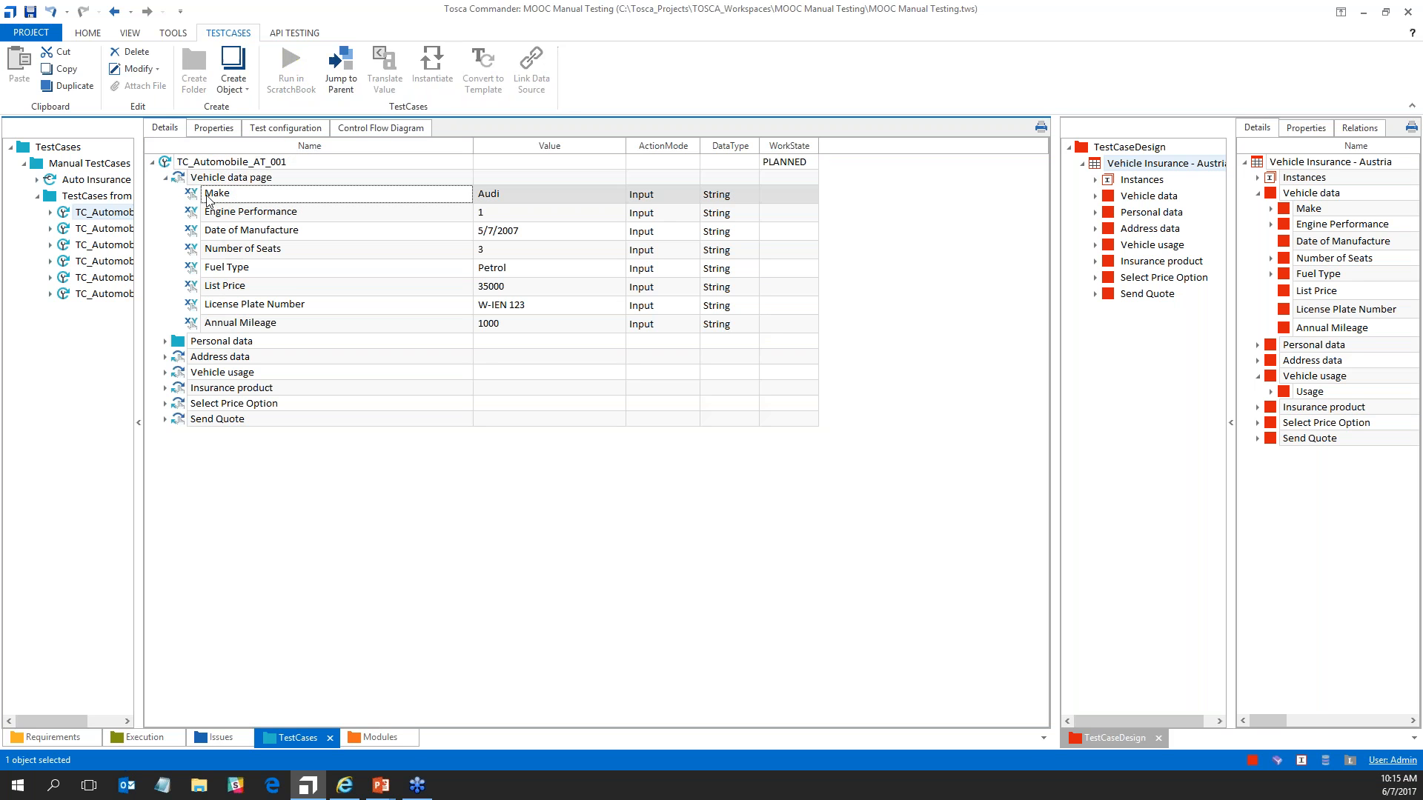
type("Enter v")
type("ehicle")
key("Down")
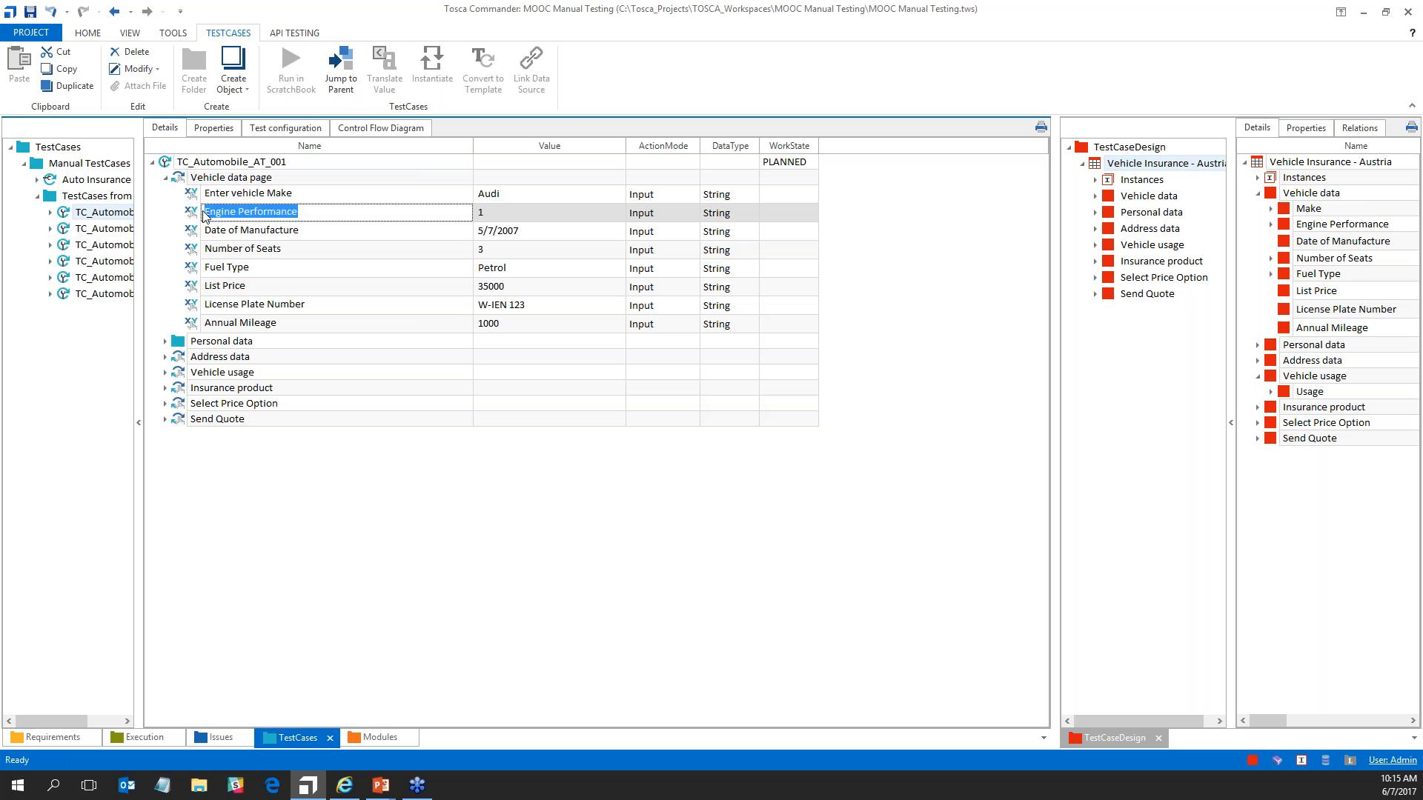
key("Escape")
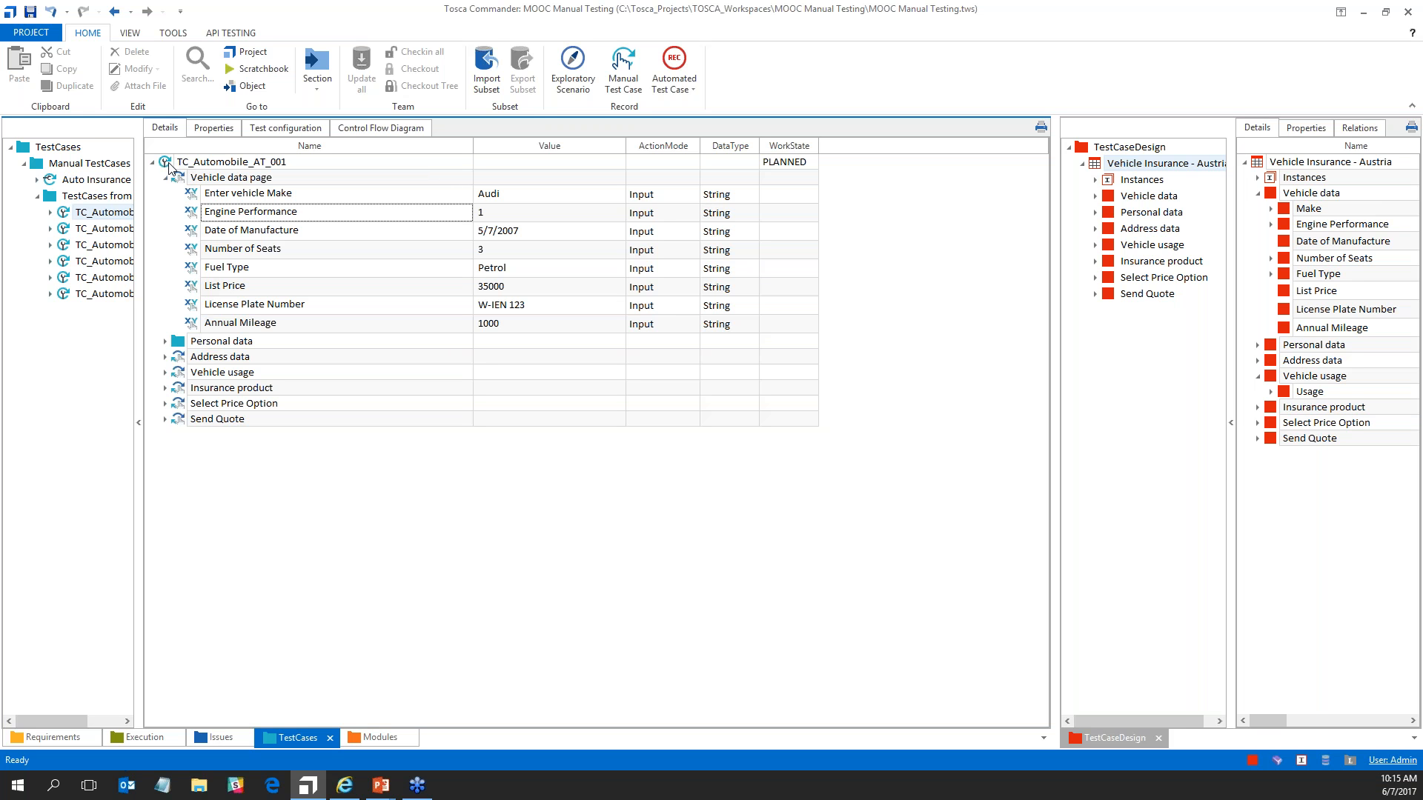
Add TC_Automobile_AT_001 to a new execution list in the ExecutionLists folder and name the list Manual TestCases.
left_click(166, 178)
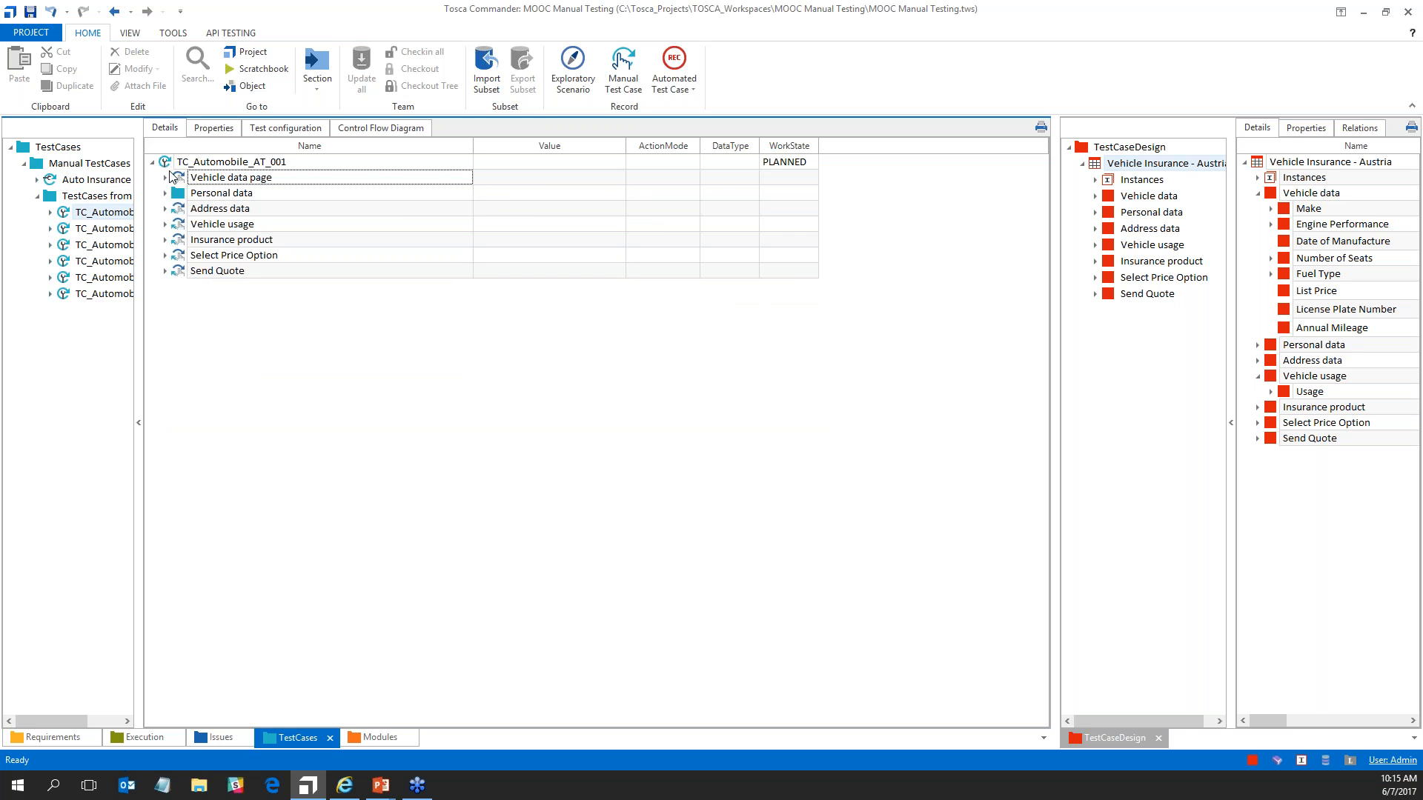
left_click(166, 163)
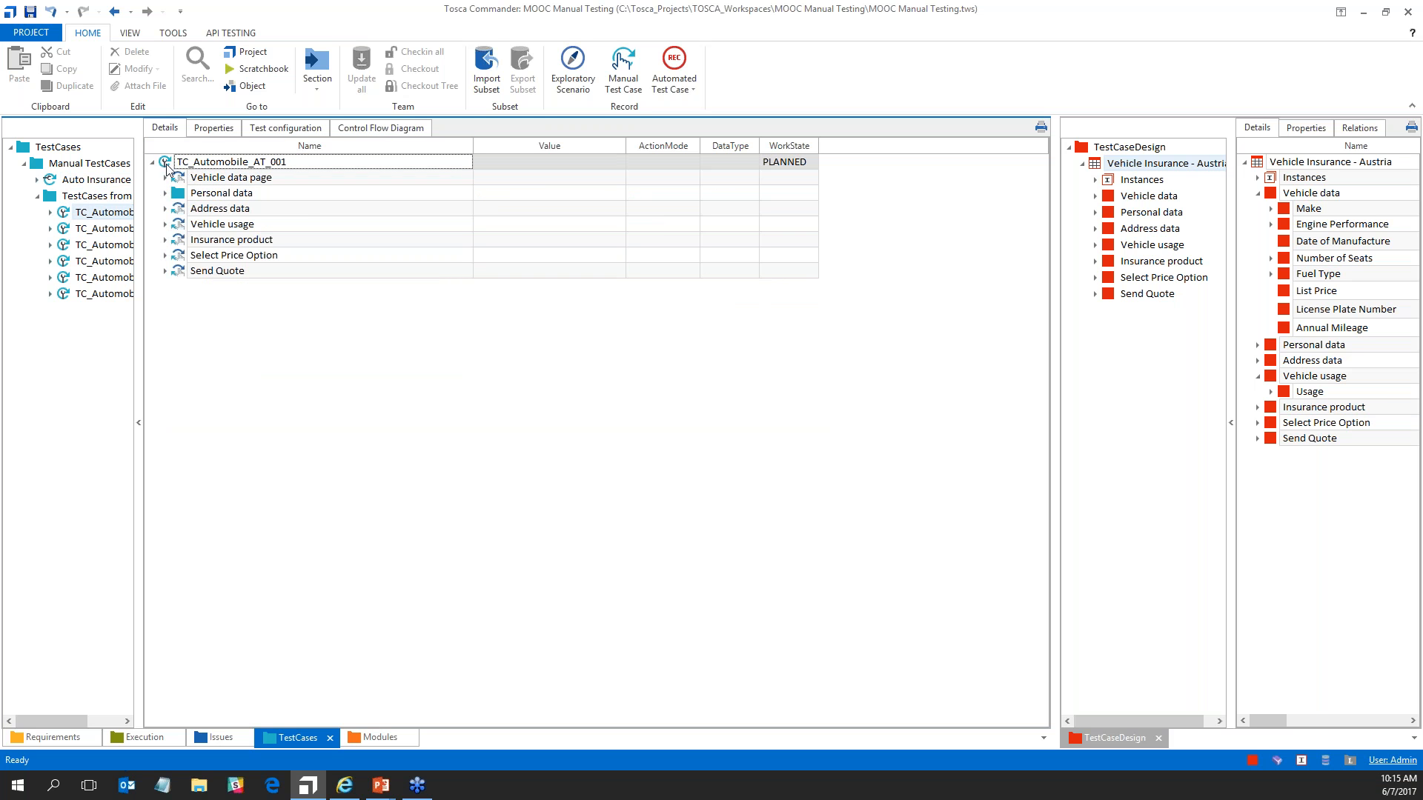
left_click_drag(166, 163, 119, 166)
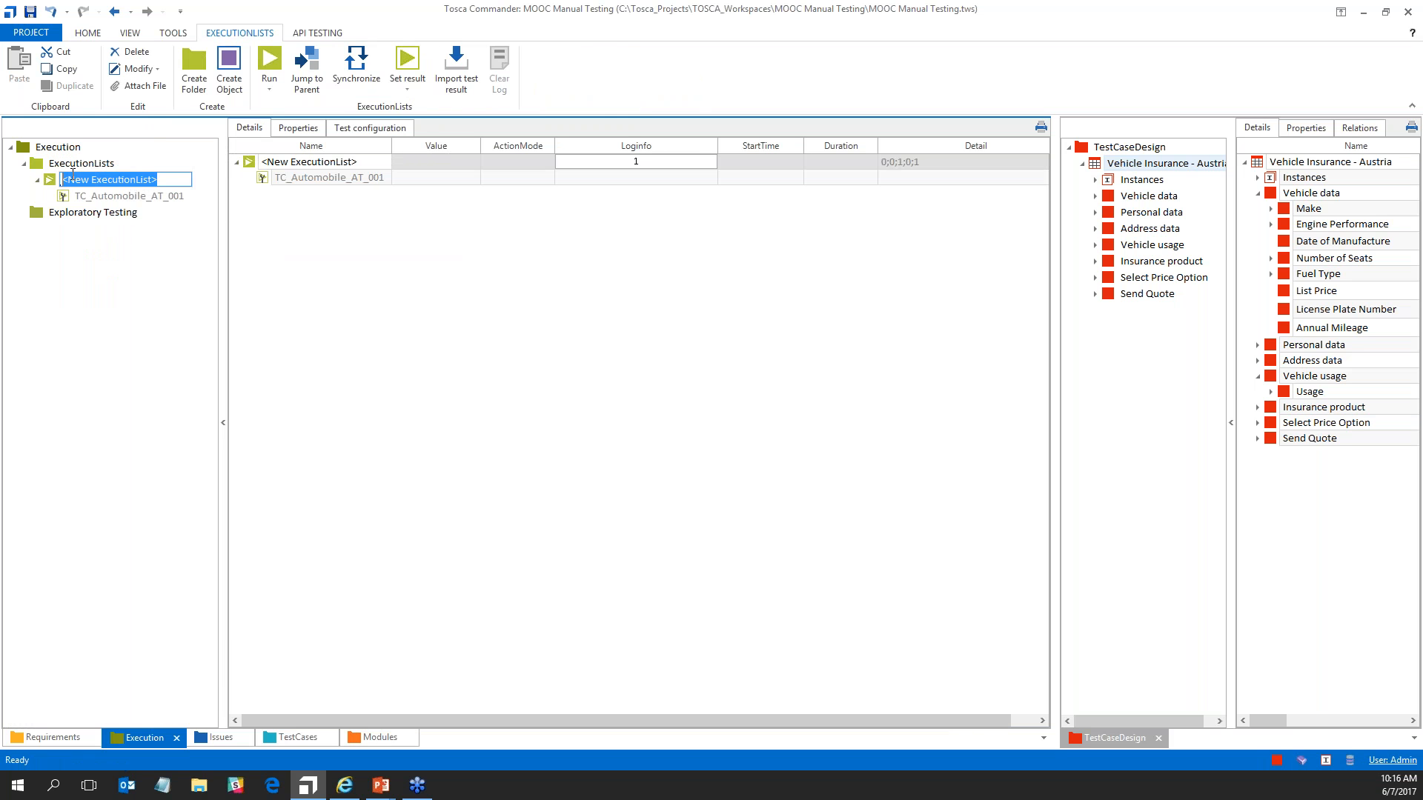
type("Manual Te")
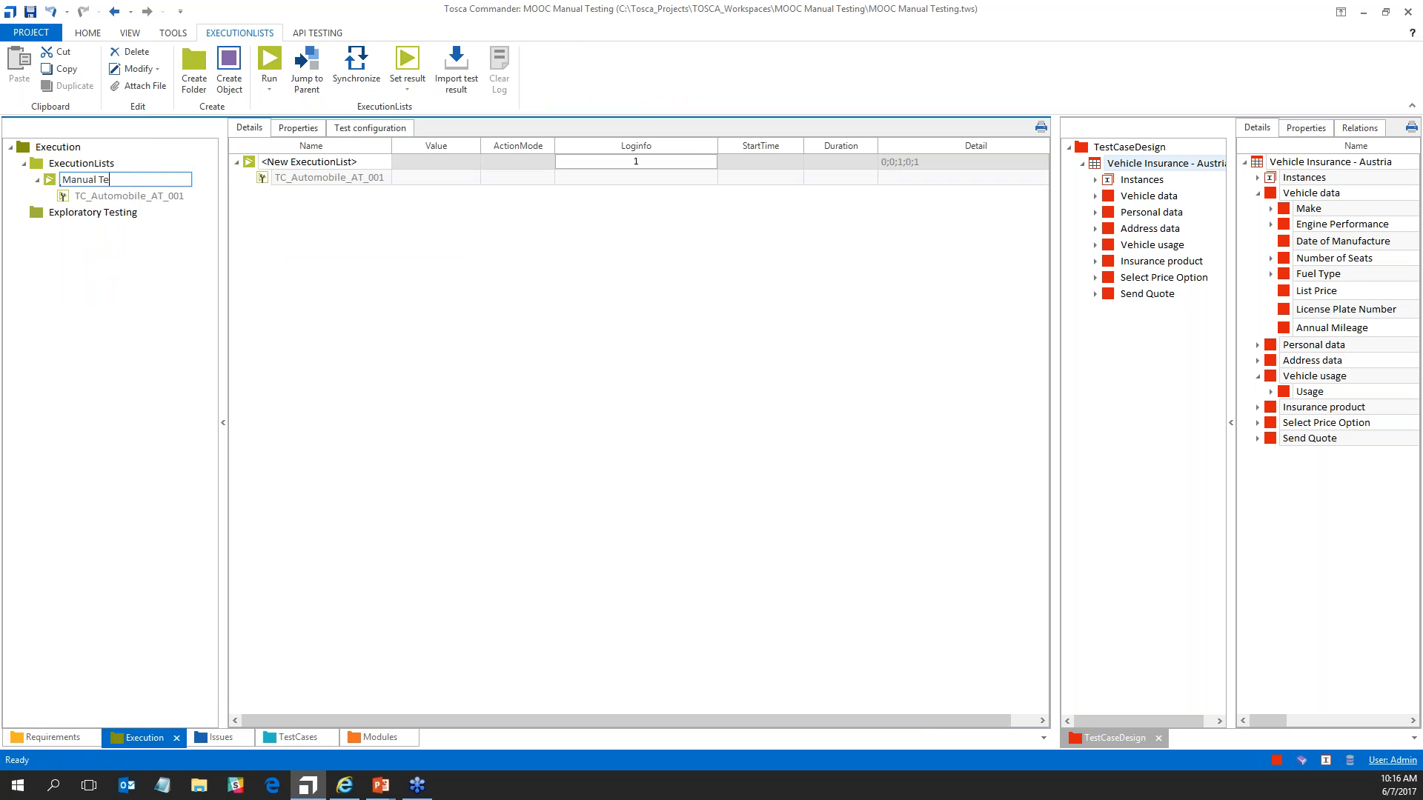
type("stCases")
key("Return")
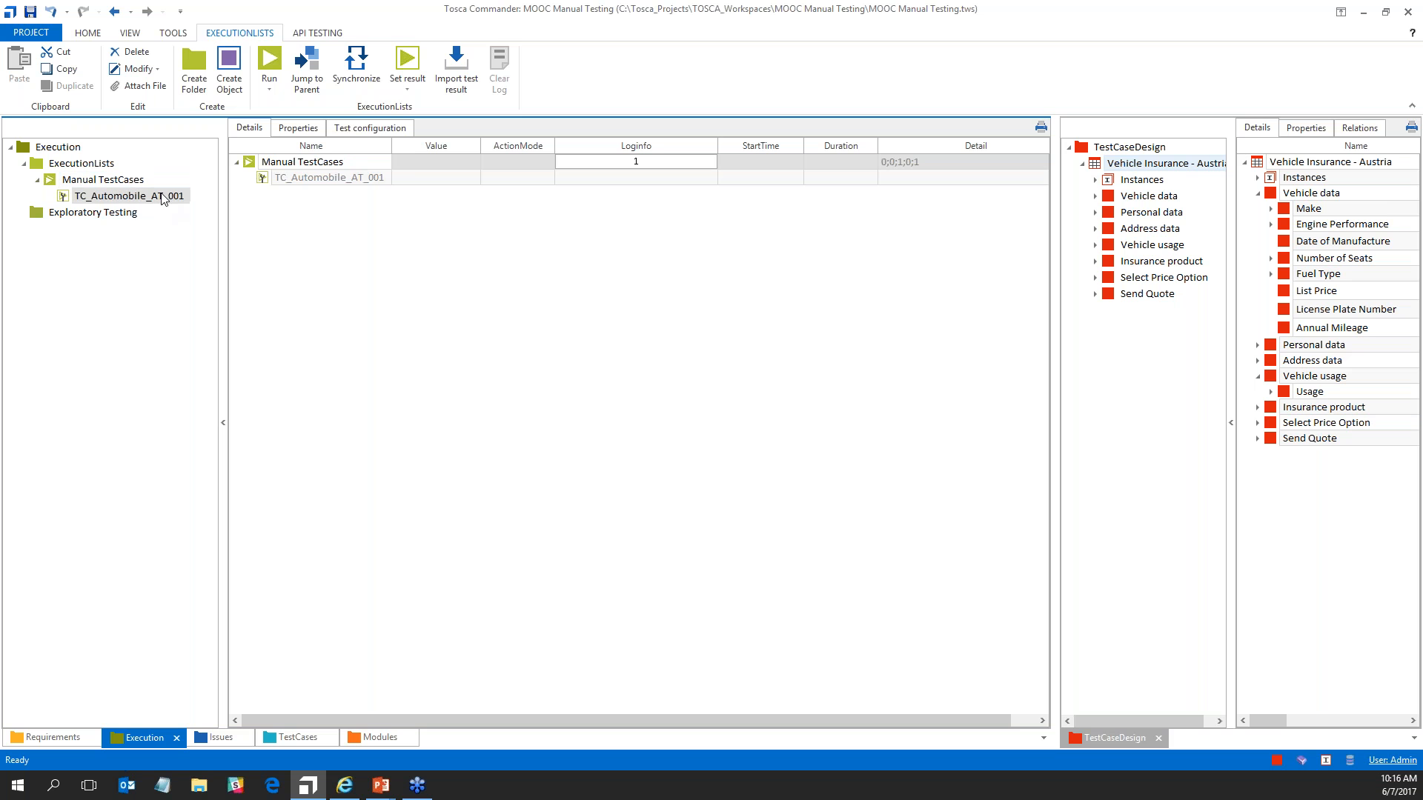
Run the TC_Automobile_AT_001 entry of the Manual TestCases execution list as a manual test case.
left_click(163, 197)
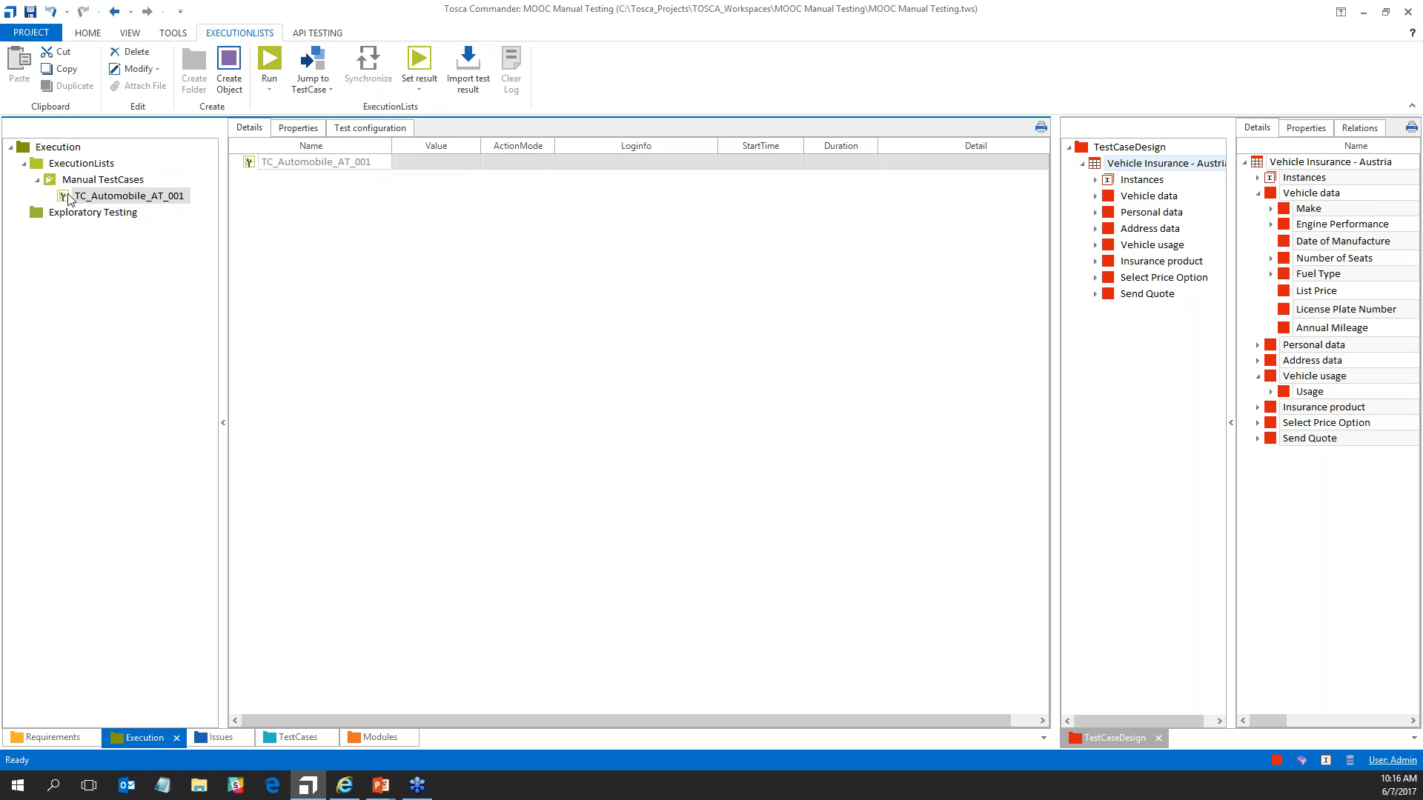
right_click(124, 195)
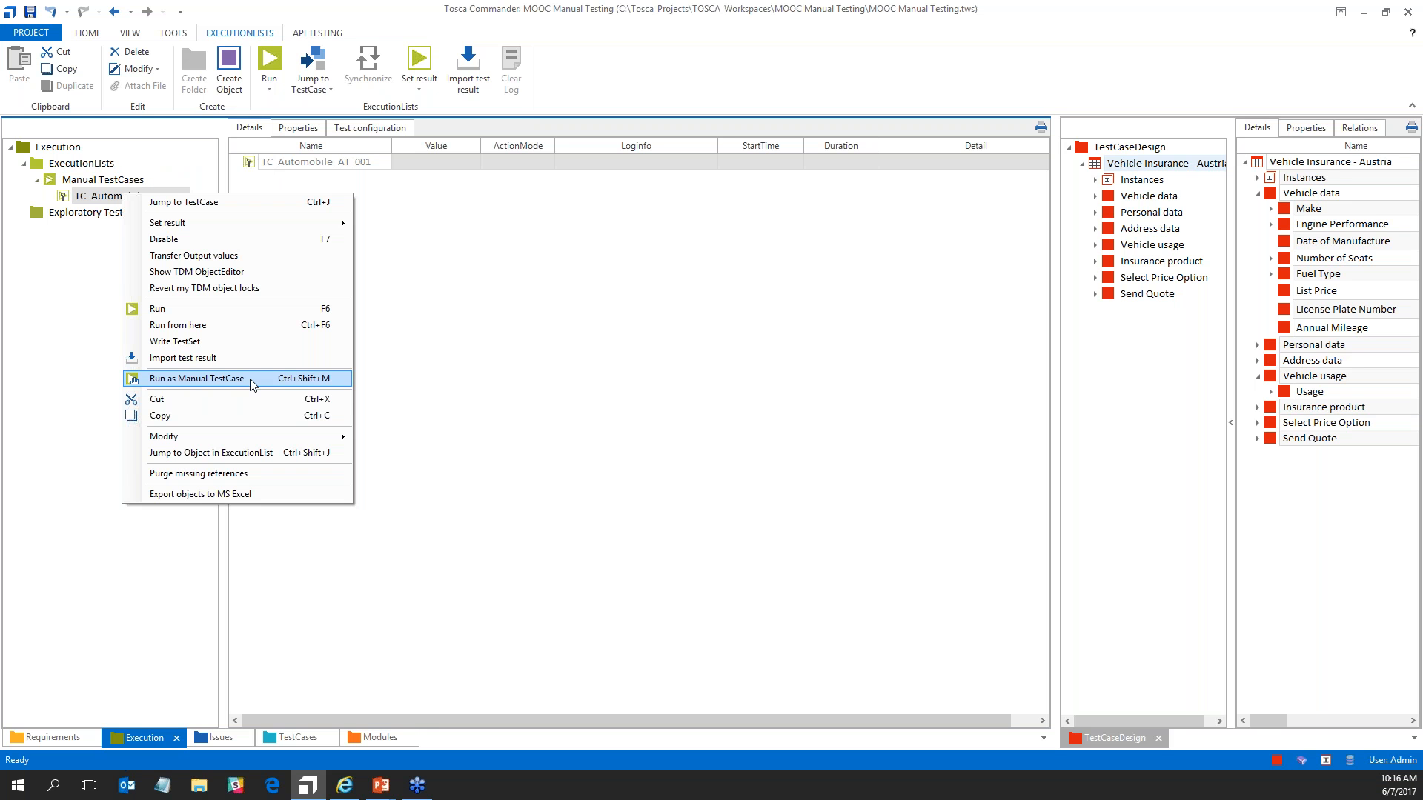
left_click(250, 379)
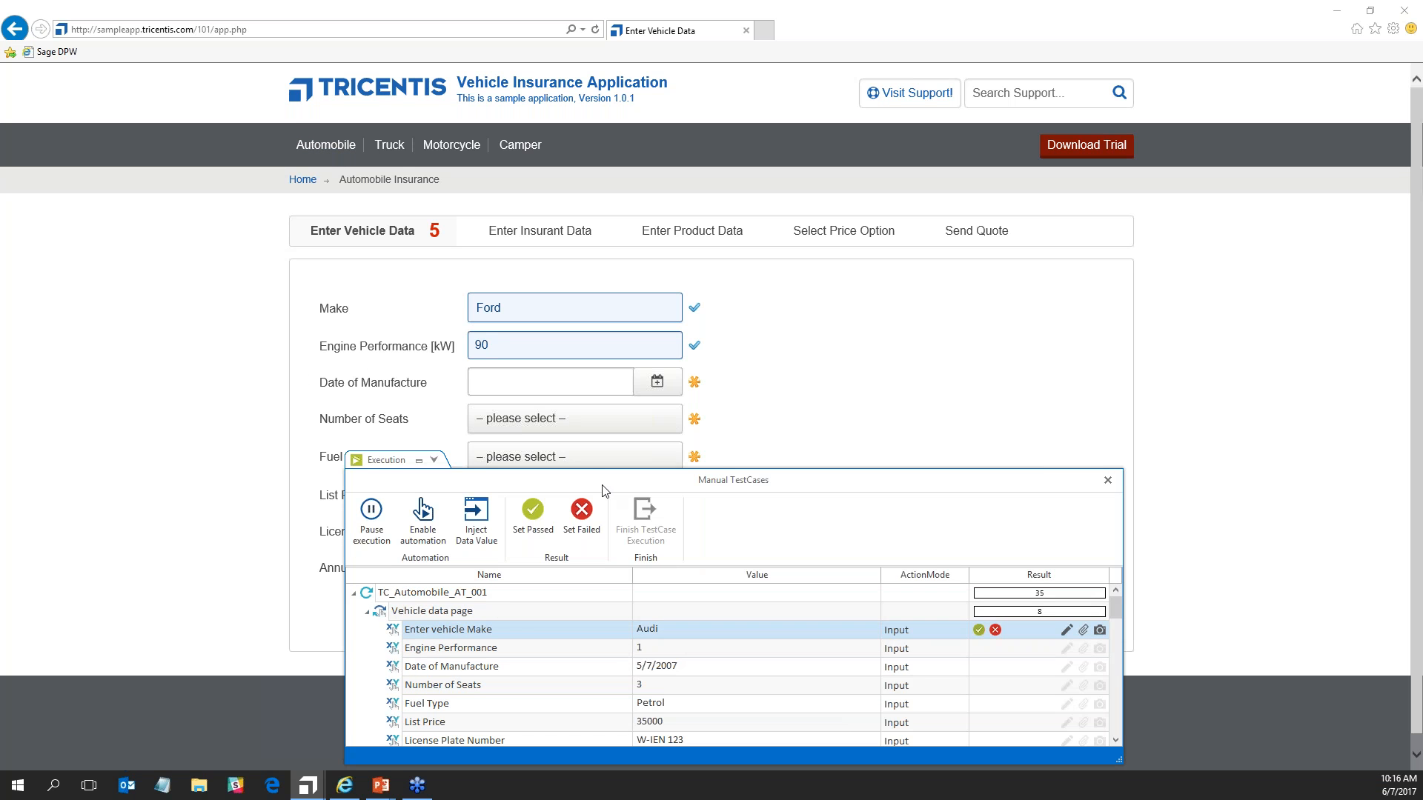
Reset the Automobile insurance form to blank and review the steps and values of TC_Automobile_AT_001 in the manual execution window.
left_click(374, 246)
left_click(328, 149)
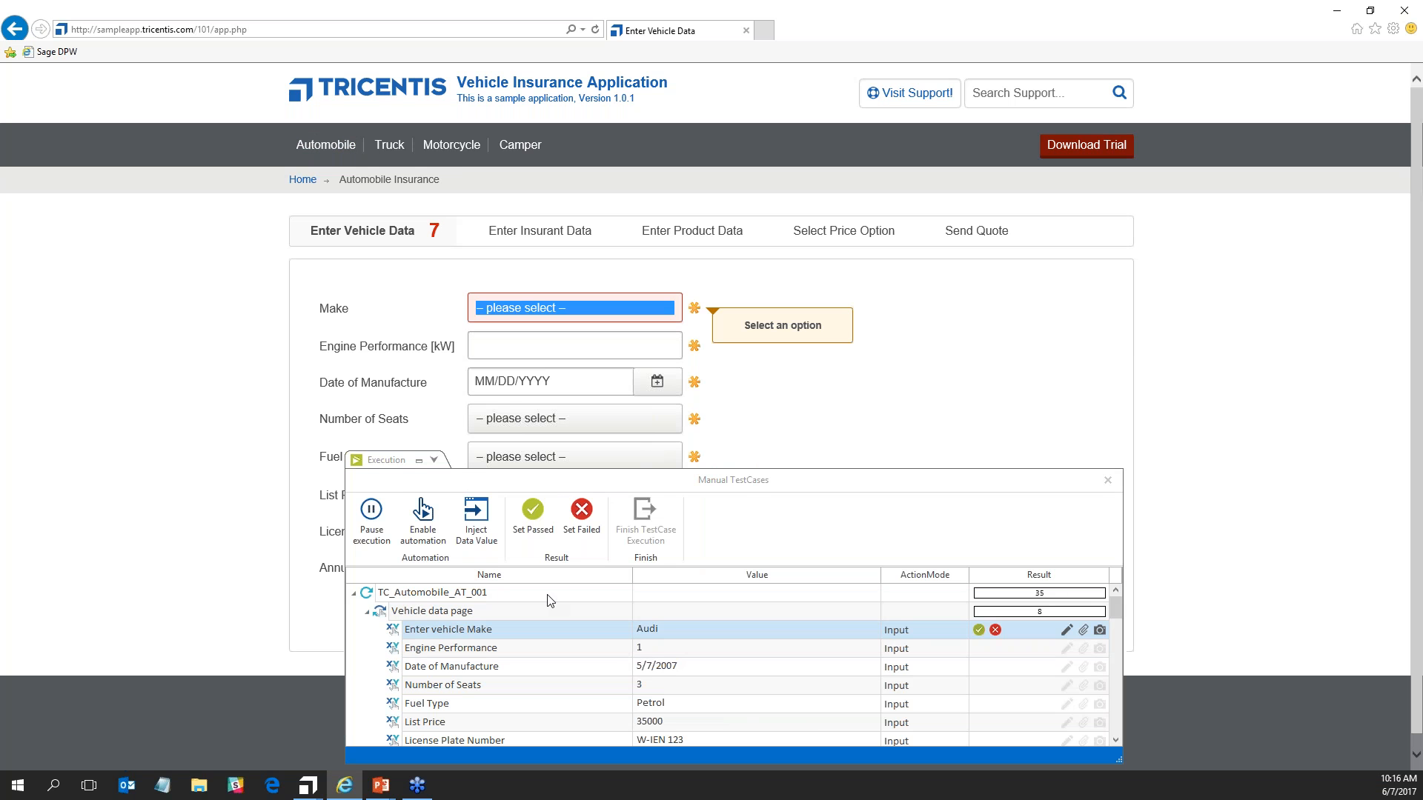
scroll(699, 645, "down", 4)
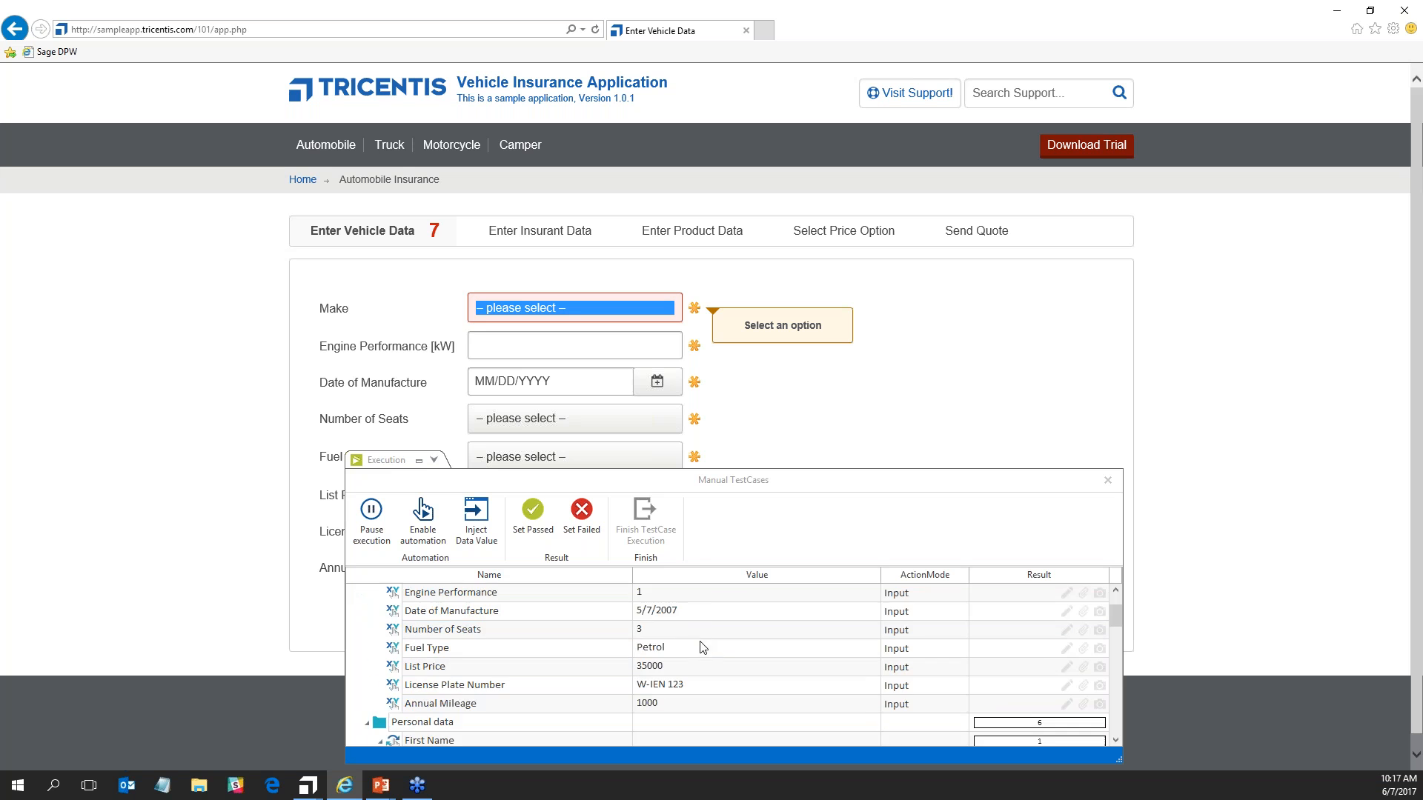
scroll(731, 667, "up", 4)
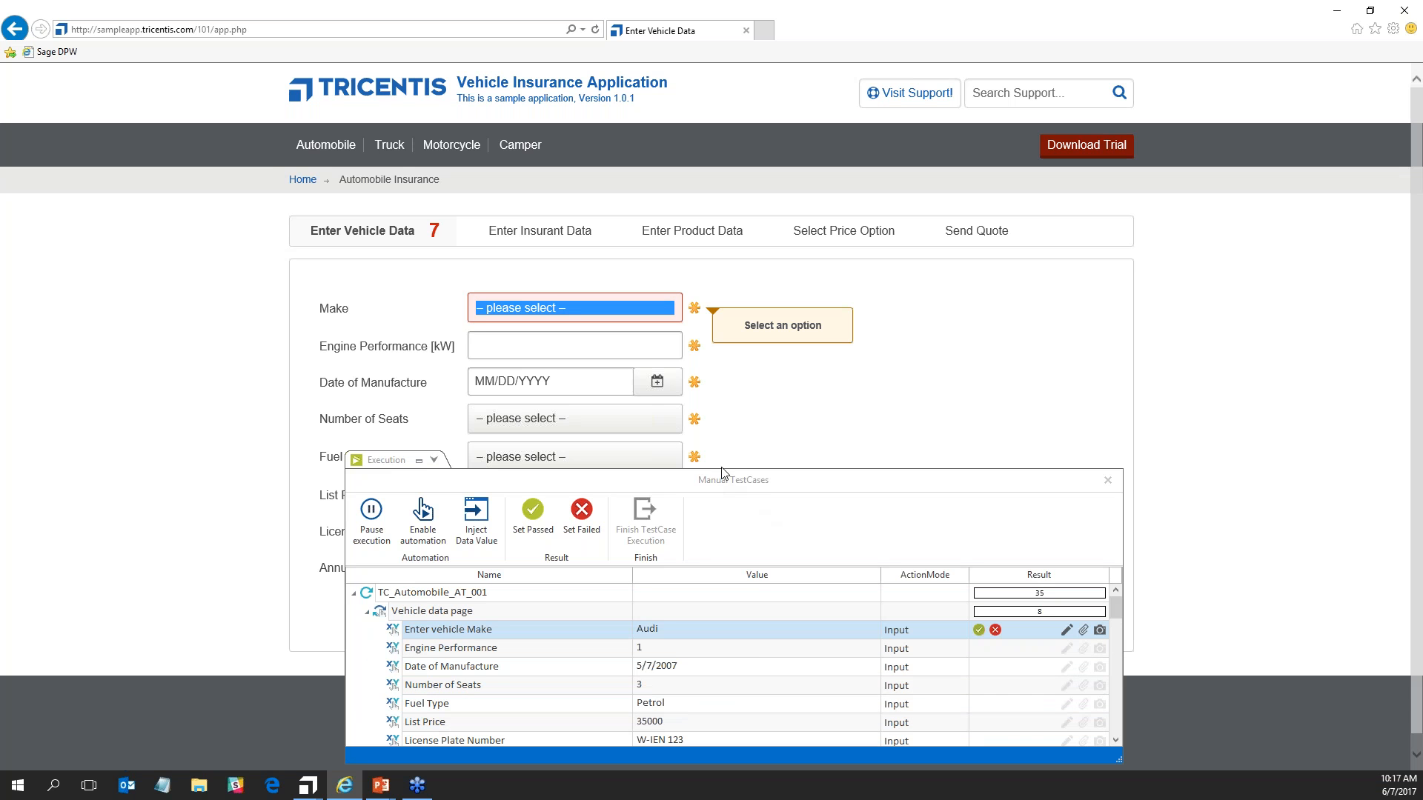
left_click_drag(736, 469, 736, 209)
scroll(676, 544, "down", 1)
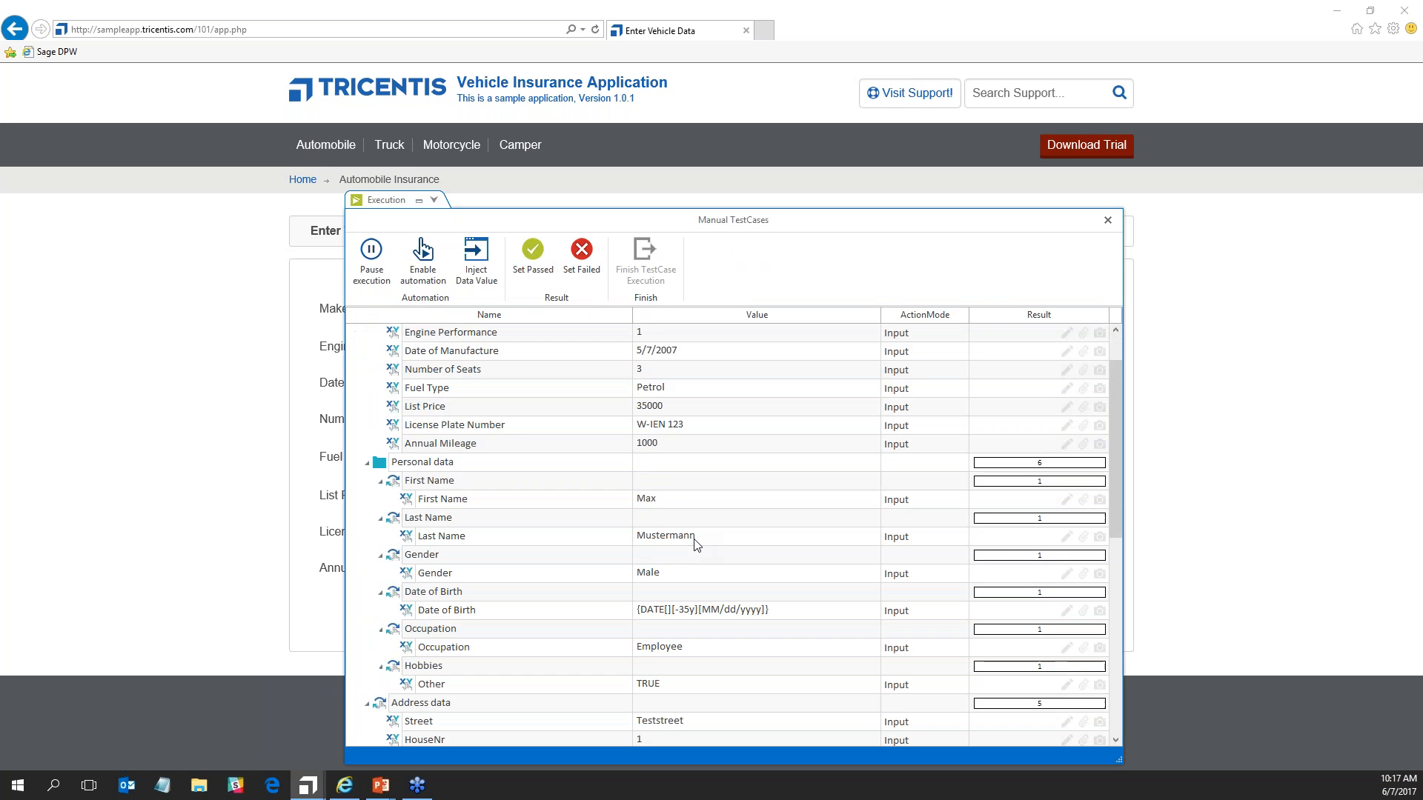
scroll(704, 563, "down", 8)
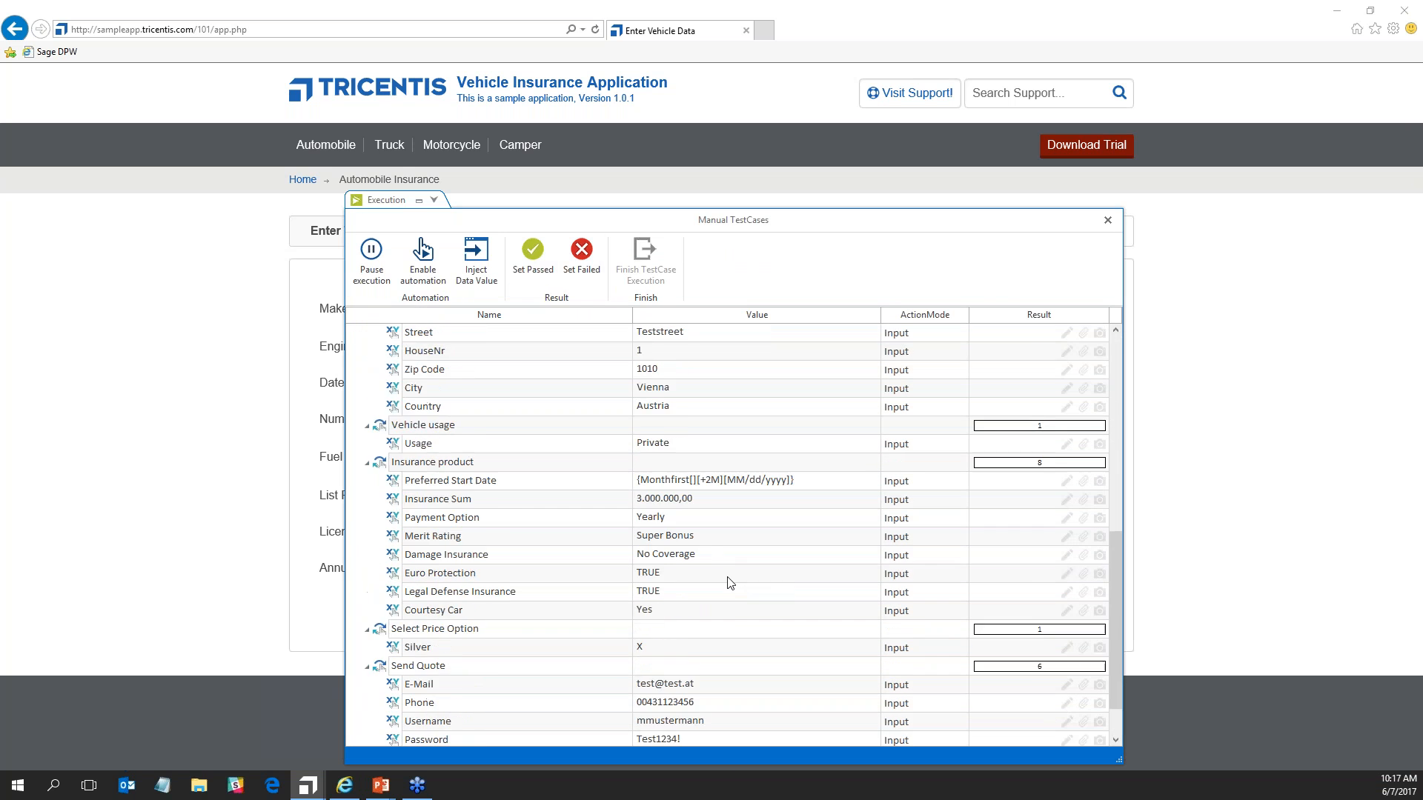
scroll(736, 612, "up", 4)
scroll(736, 611, "up", 5)
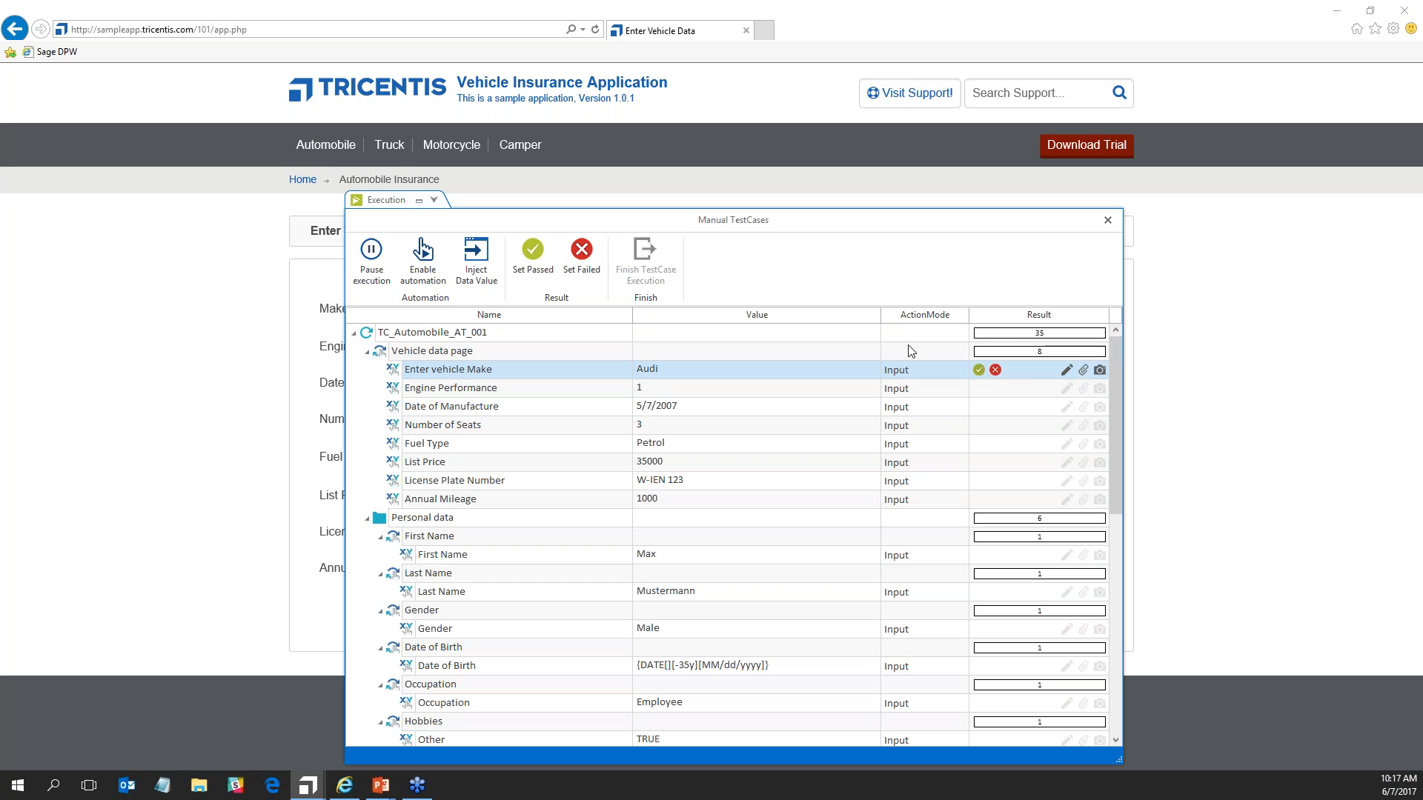
Select Audi as the Make in the insurance form and mark the Enter vehicle Make step as passed.
left_click_drag(707, 223, 760, 343)
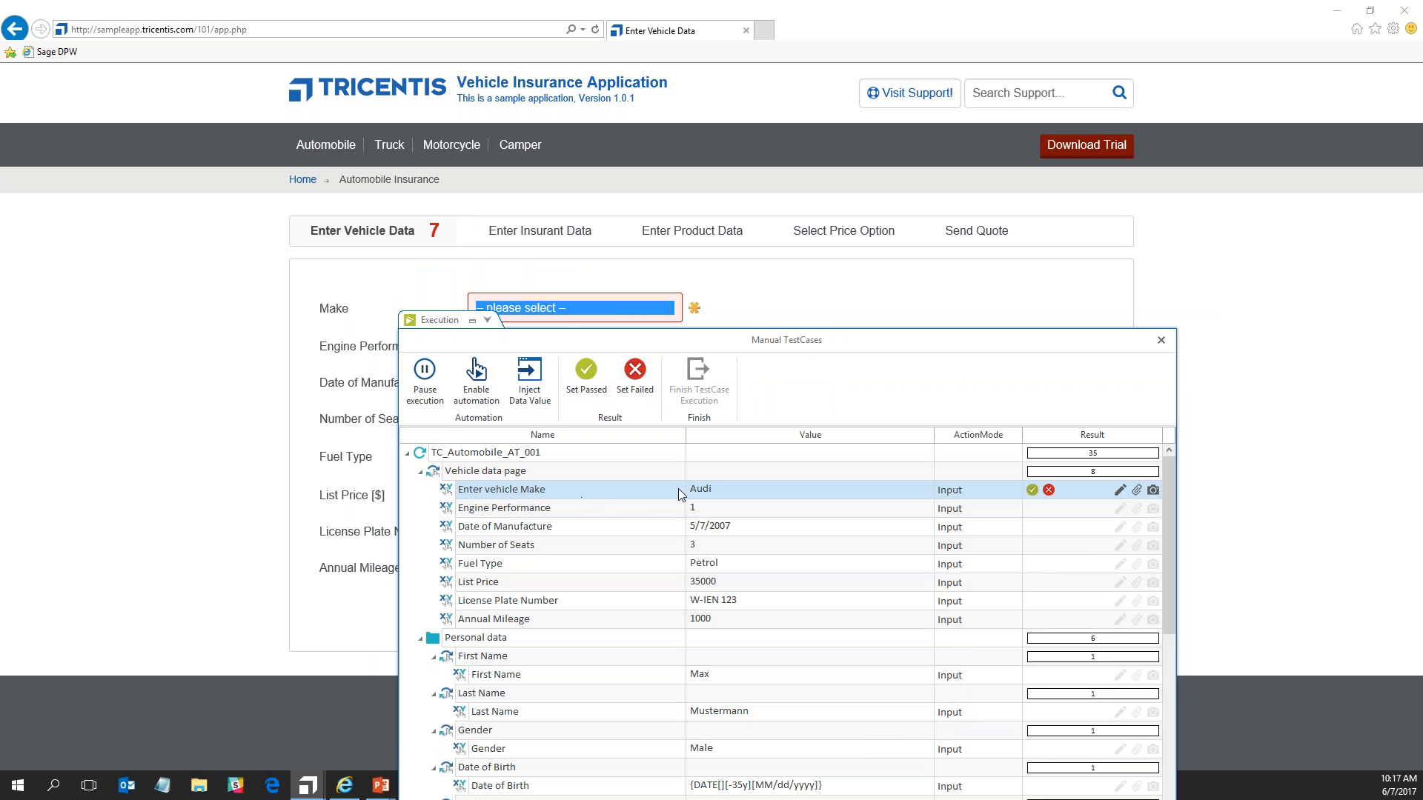
left_click(567, 317)
left_click(567, 317)
left_click(562, 321)
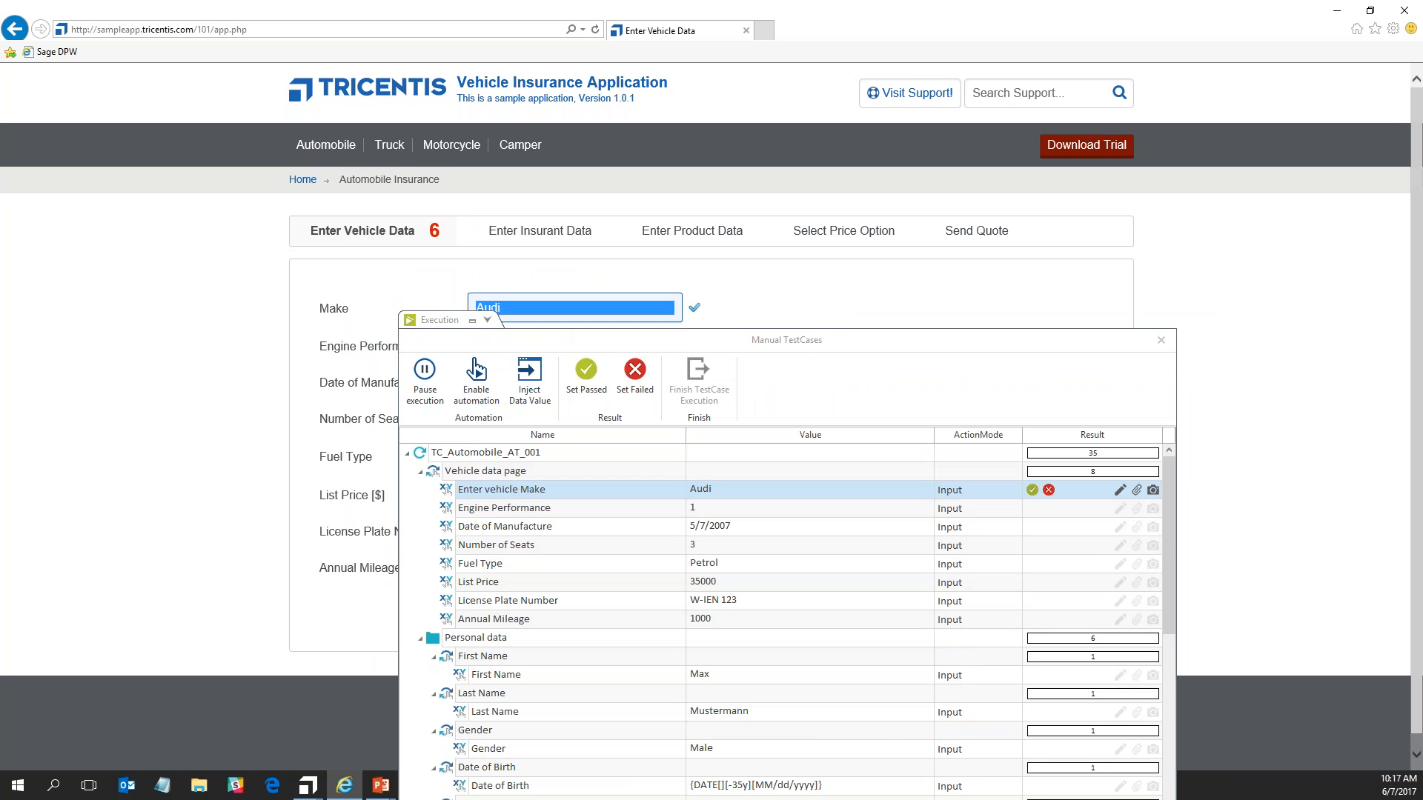
left_click(1032, 490)
Enter 90 as the Engine Performance in the insurance form and clear the field again.
left_click_drag(743, 339, 696, 411)
left_click(544, 354)
type("90")
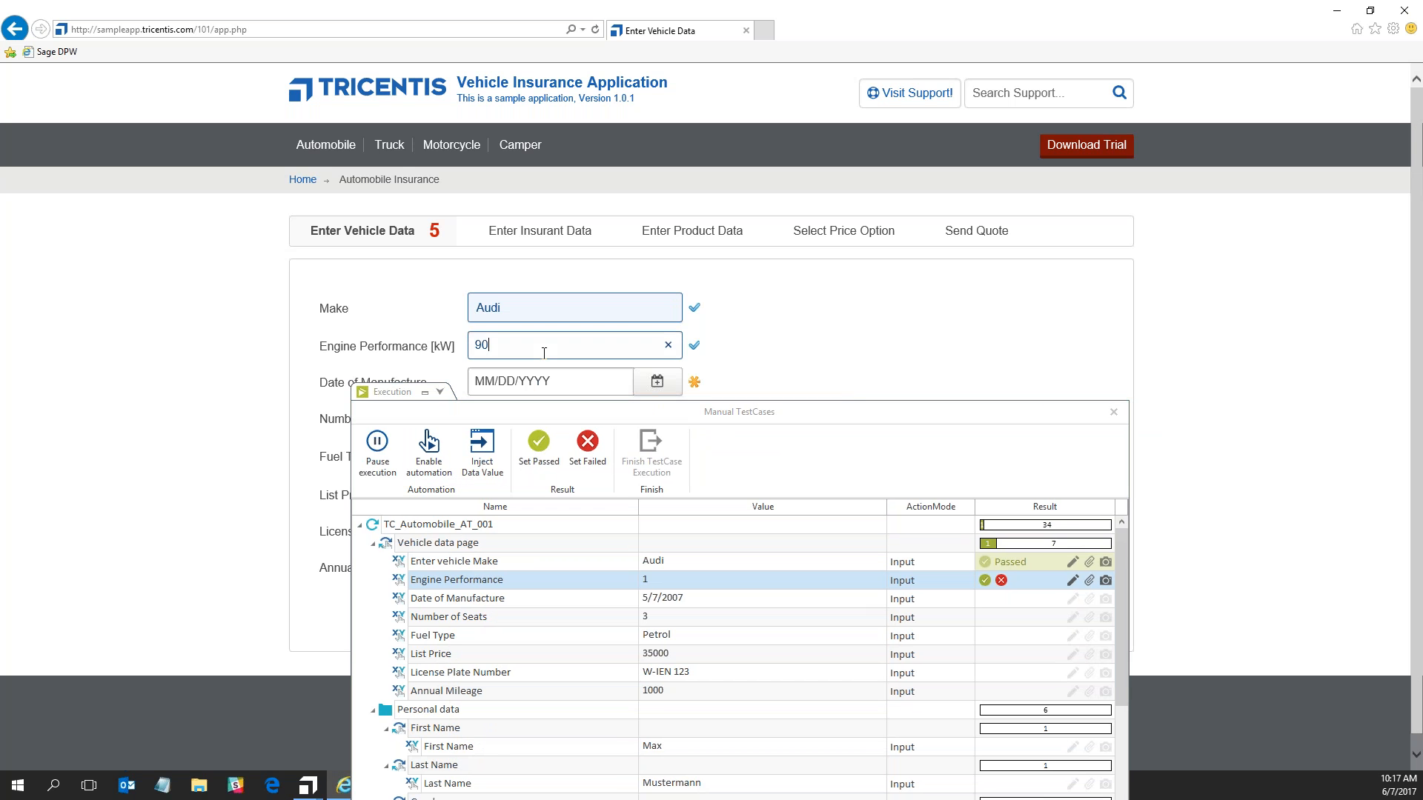
key("BackSpace")
key("BackSpace")
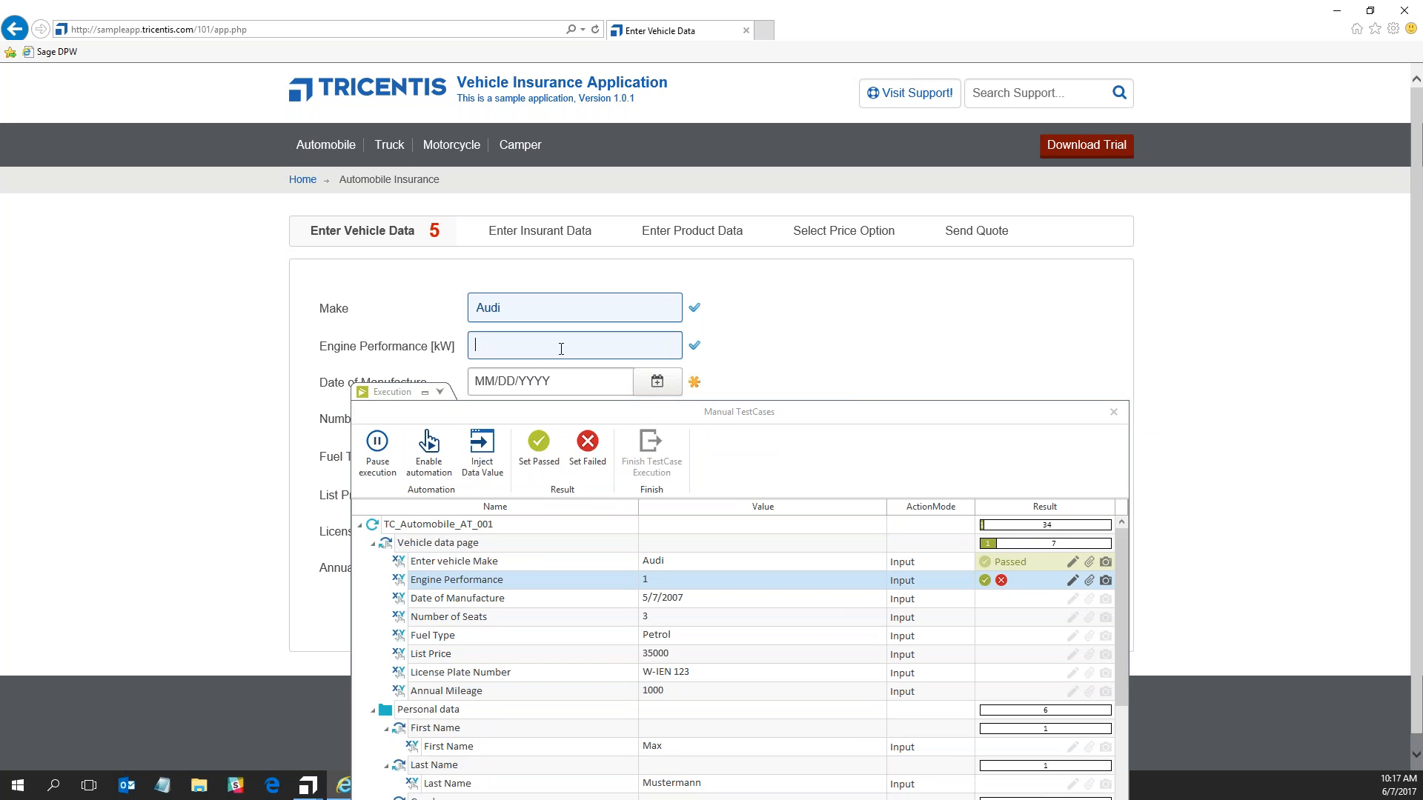
Collapse the Manual TestCases execution window and try to bring it back in front of the browser.
left_click_drag(739, 413, 577, 372)
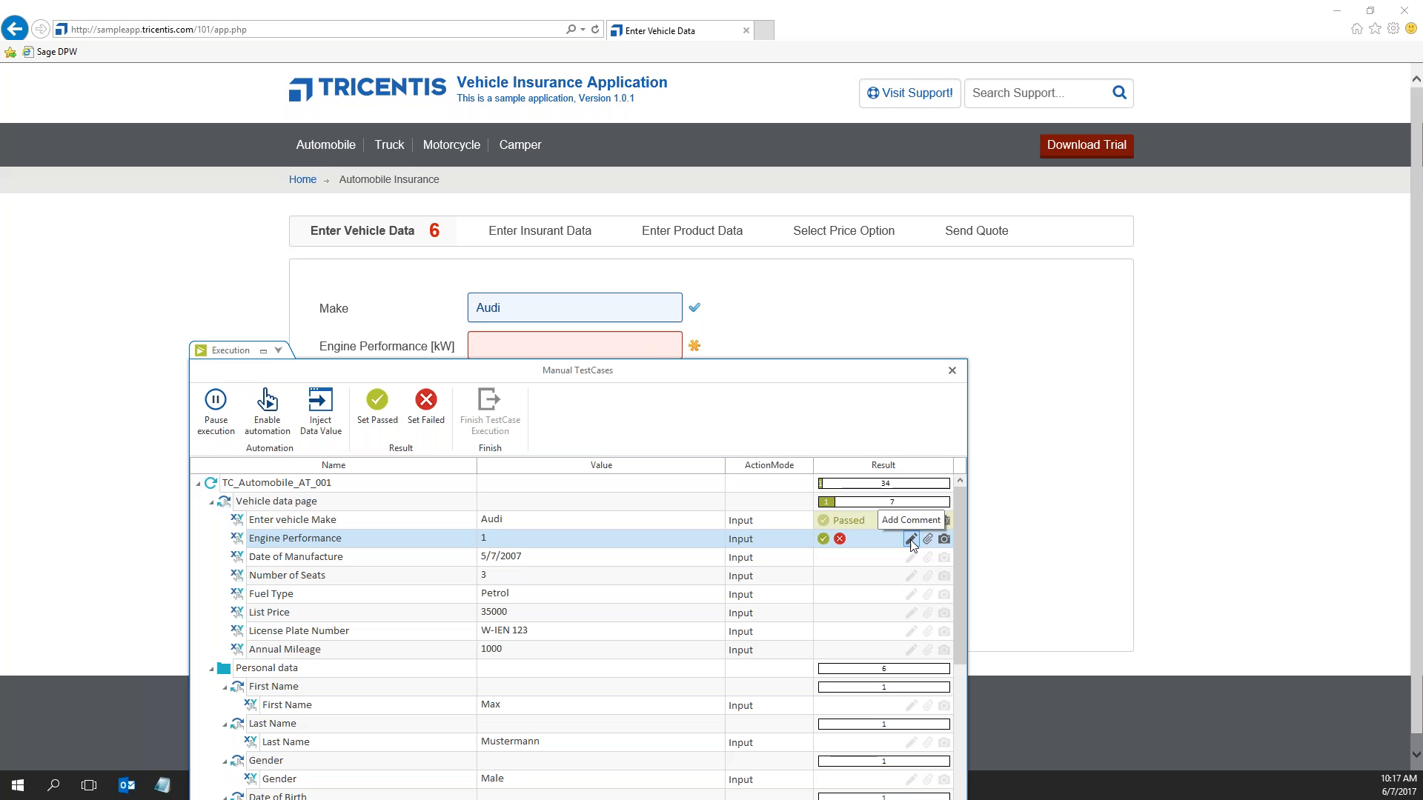
left_click(264, 350)
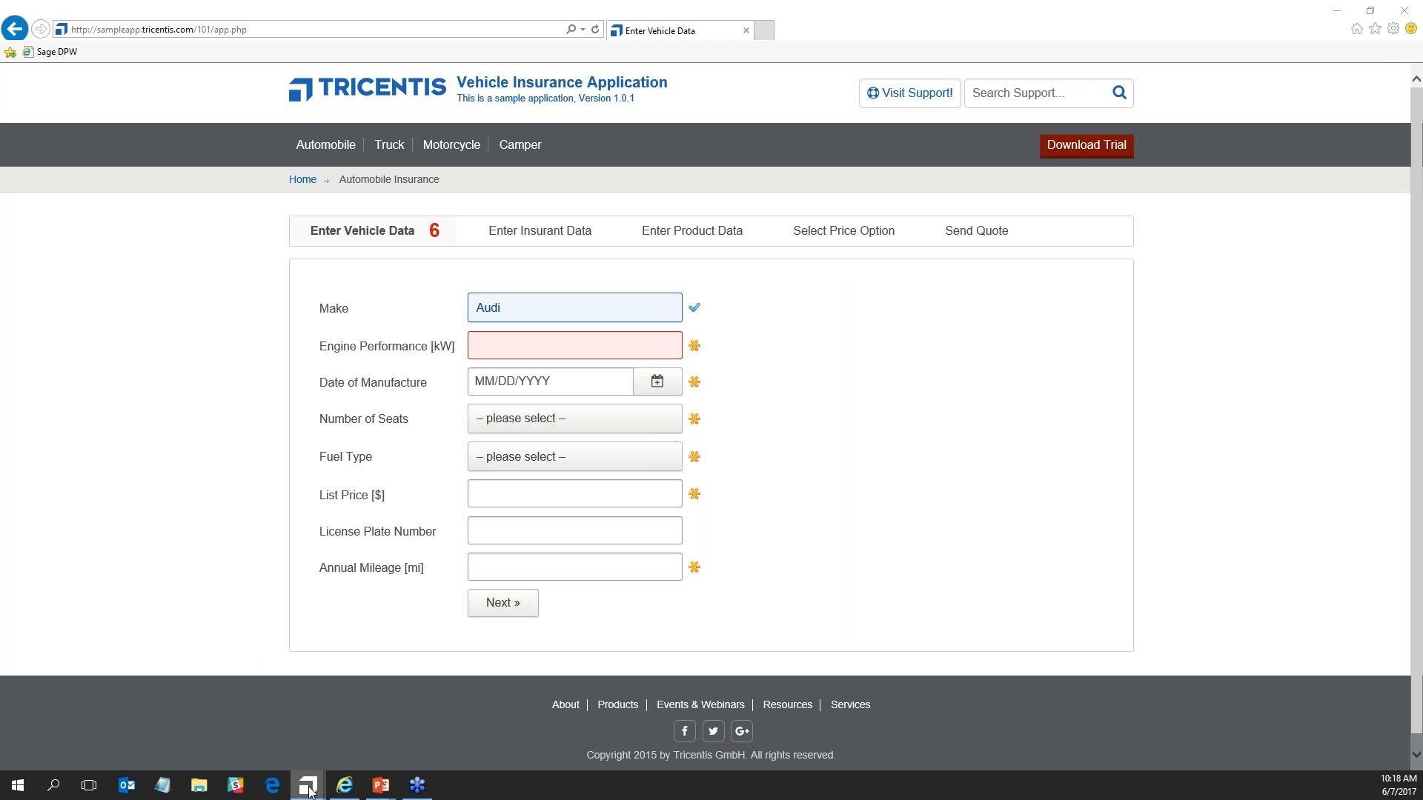
mouse_move(308, 786)
right_click(308, 786)
left_click(307, 785)
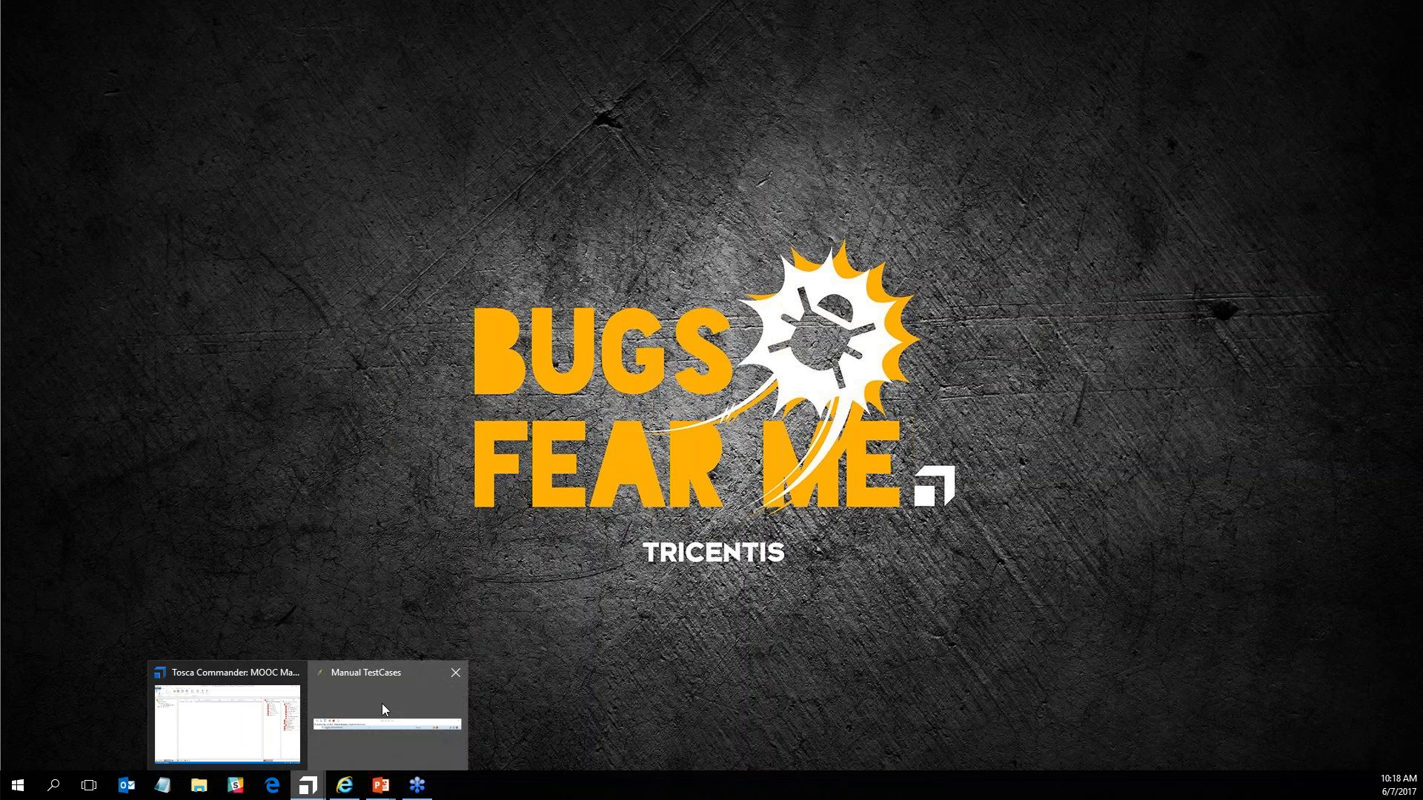
left_click(381, 703)
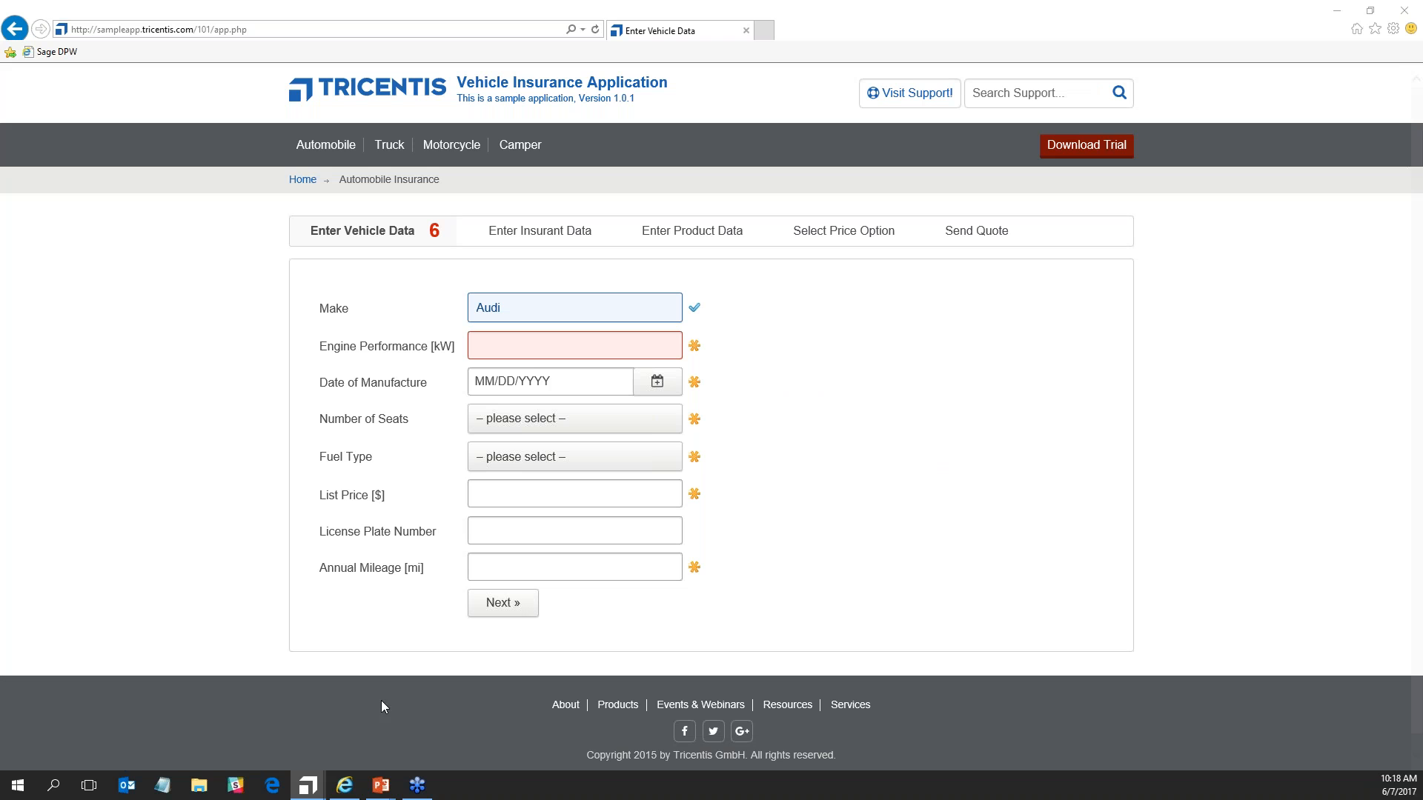
mouse_move(308, 785)
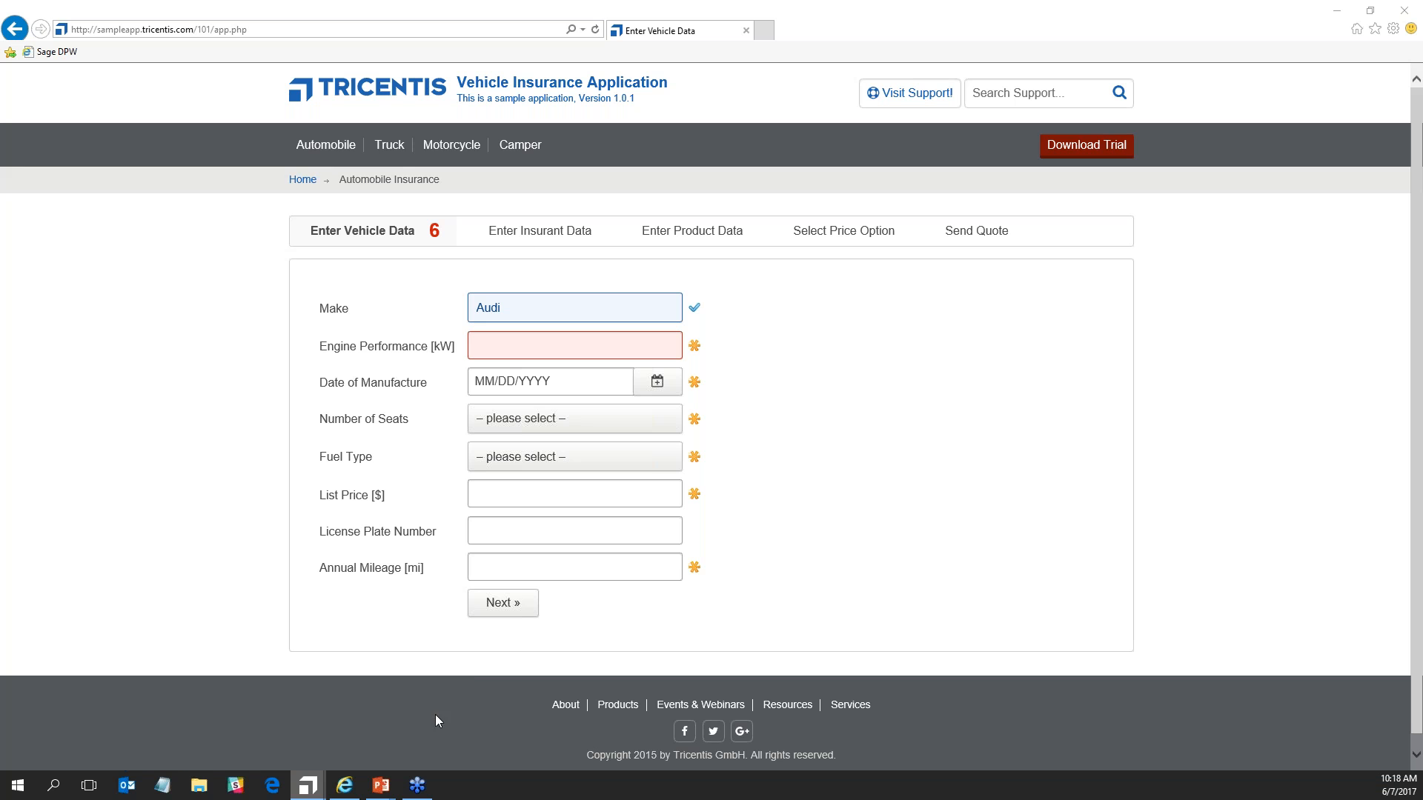
left_click(301, 789)
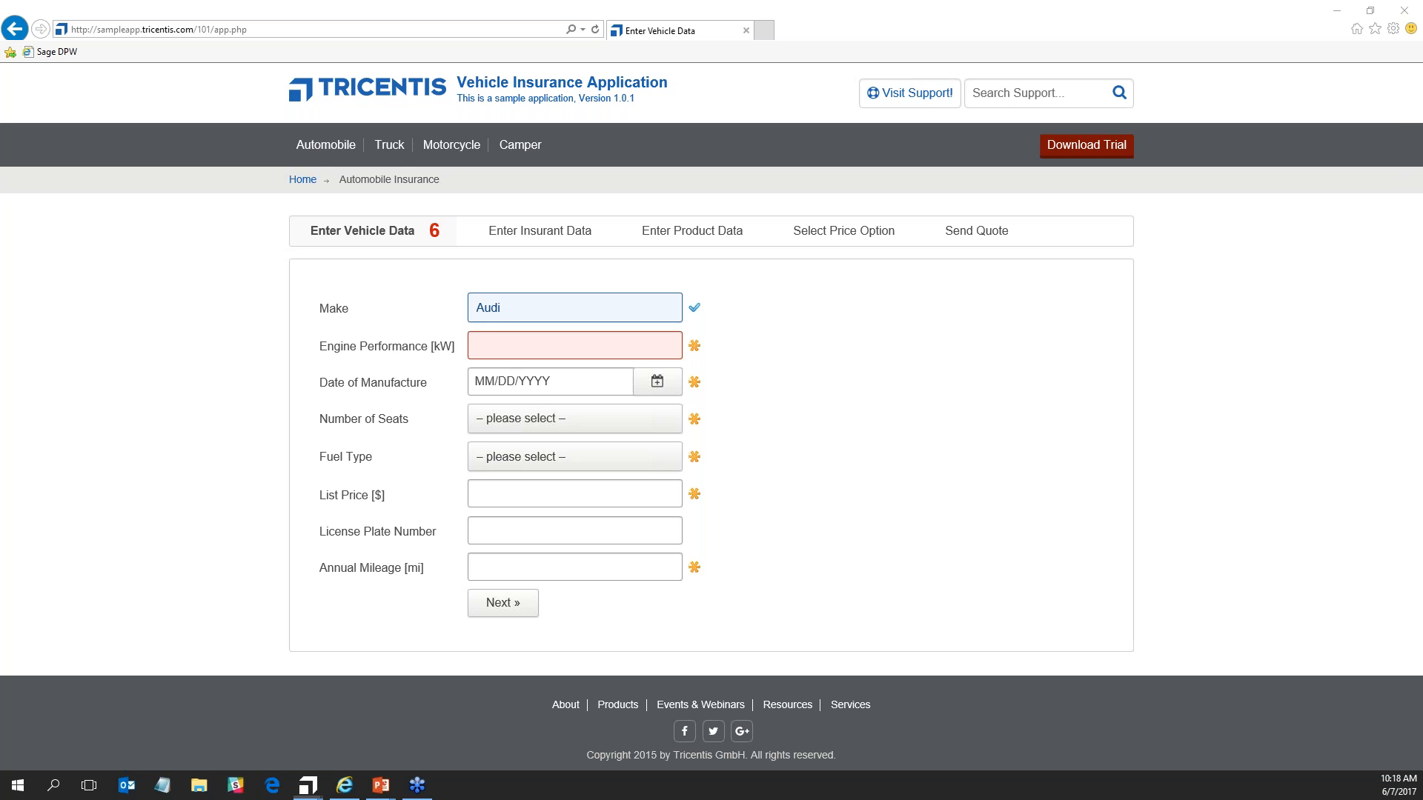
key("super+d")
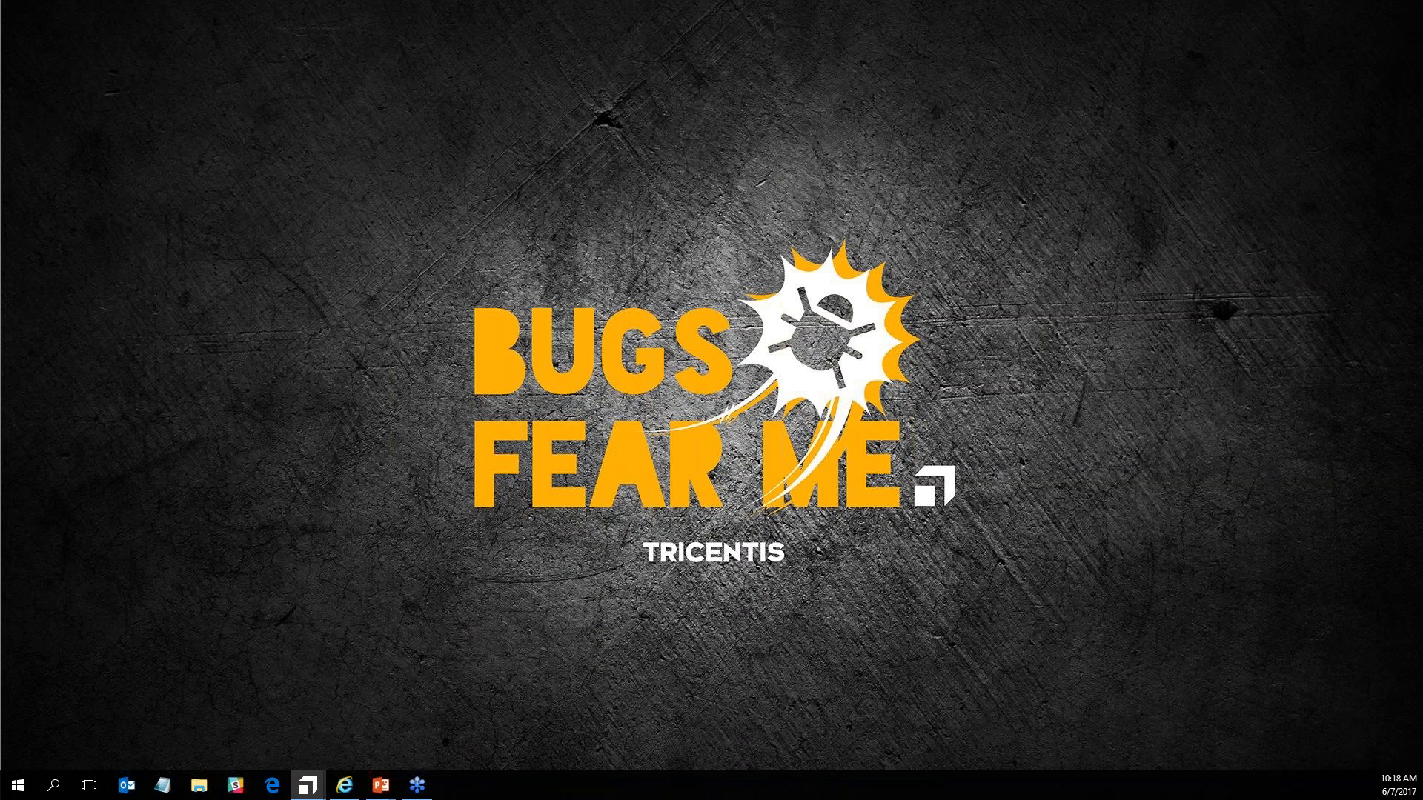
key("super+d")
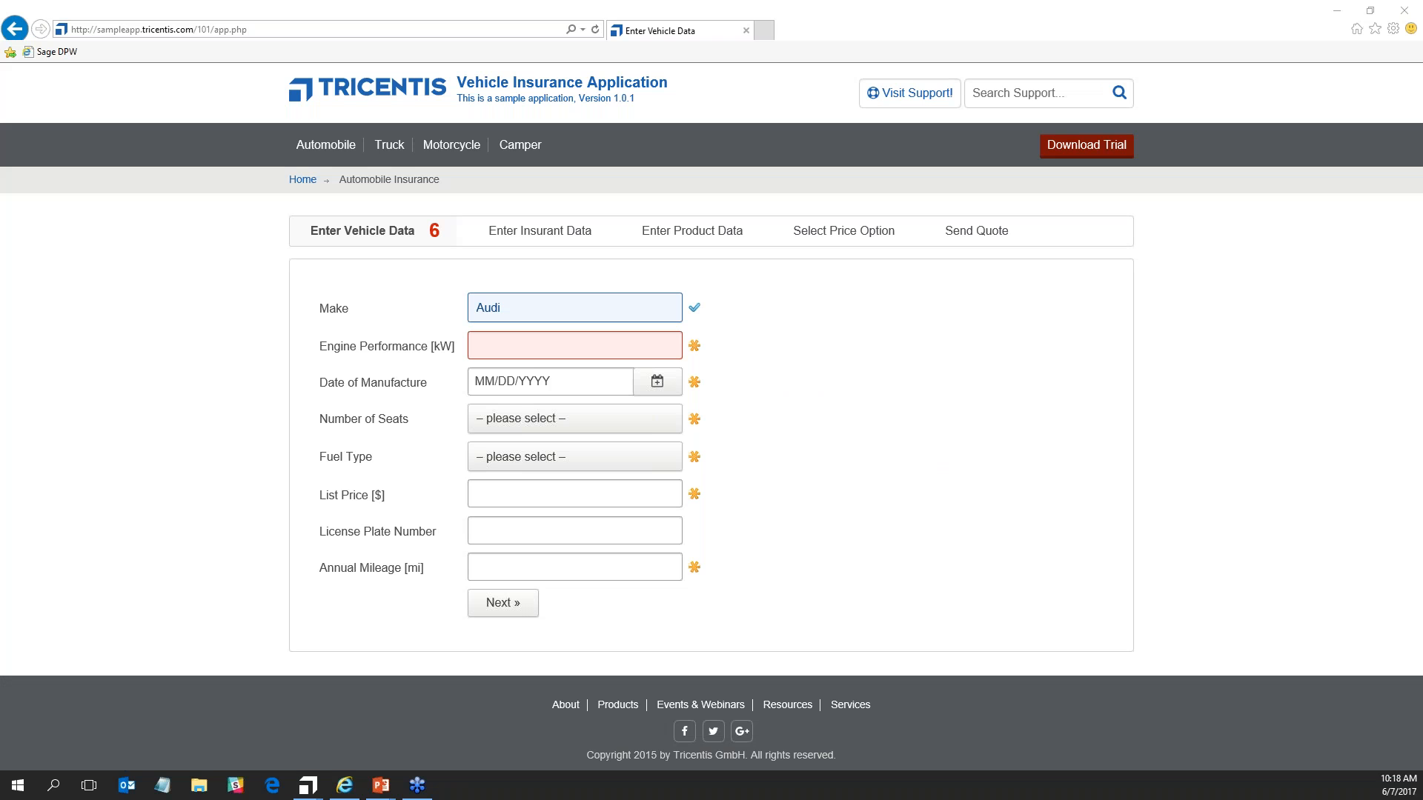
left_click(575, 345)
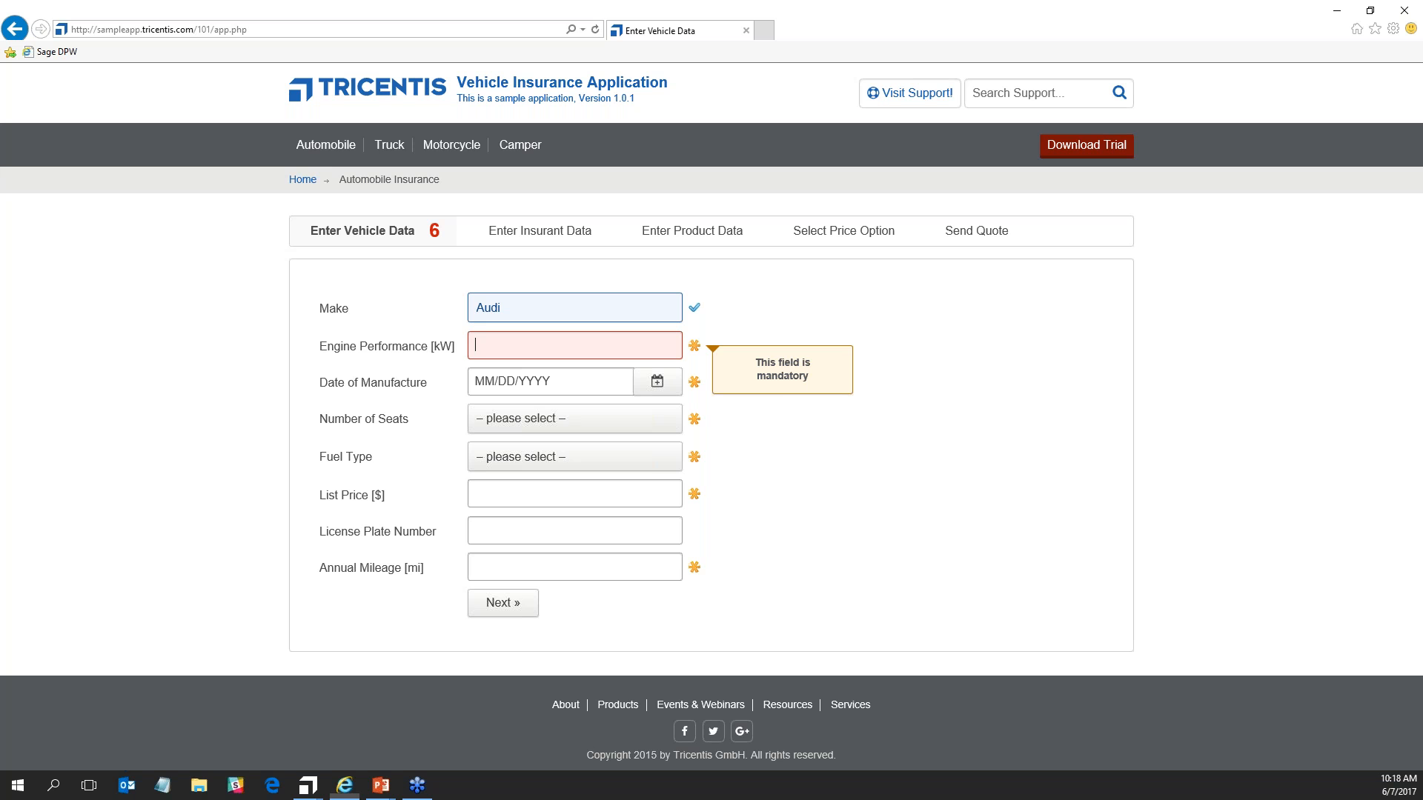
key("super+d")
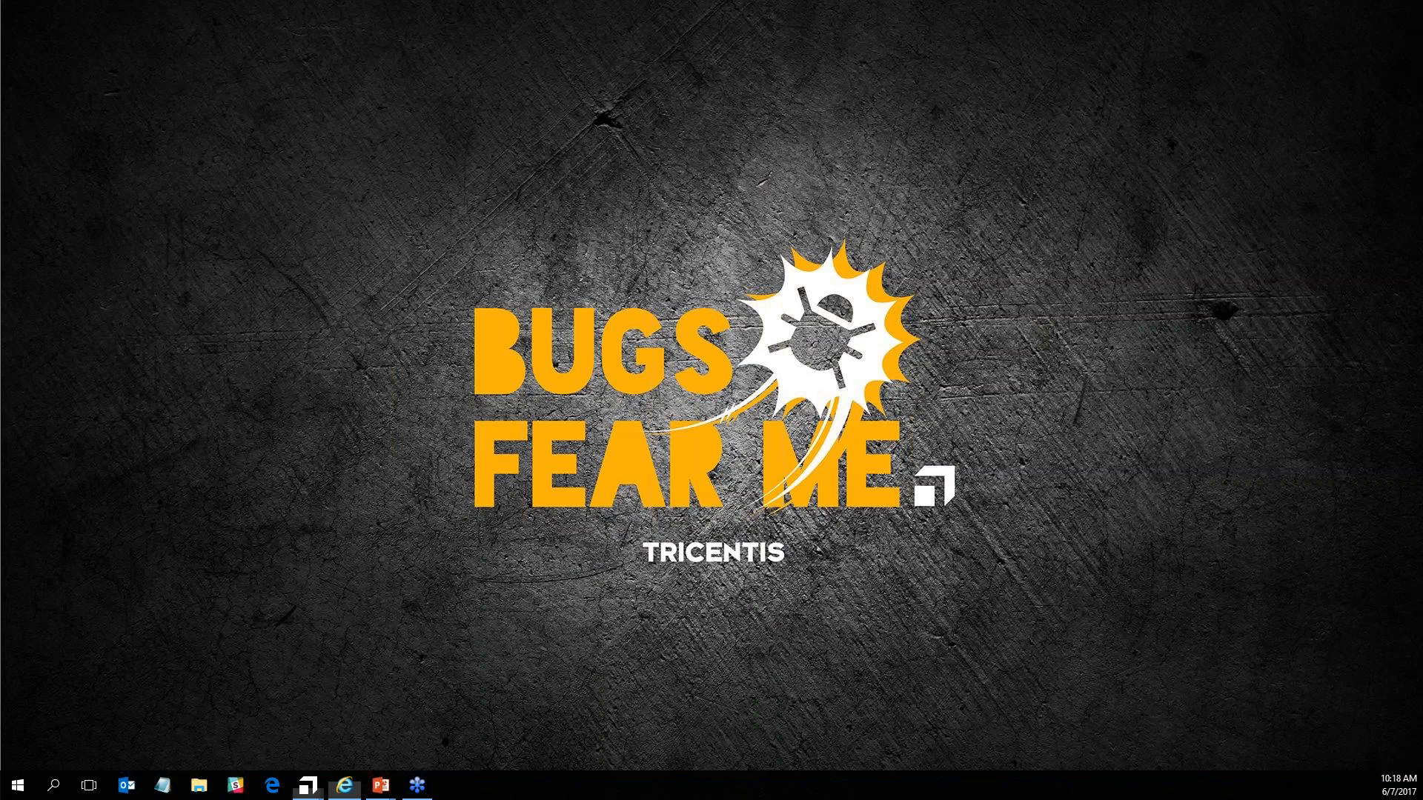
key("super+d")
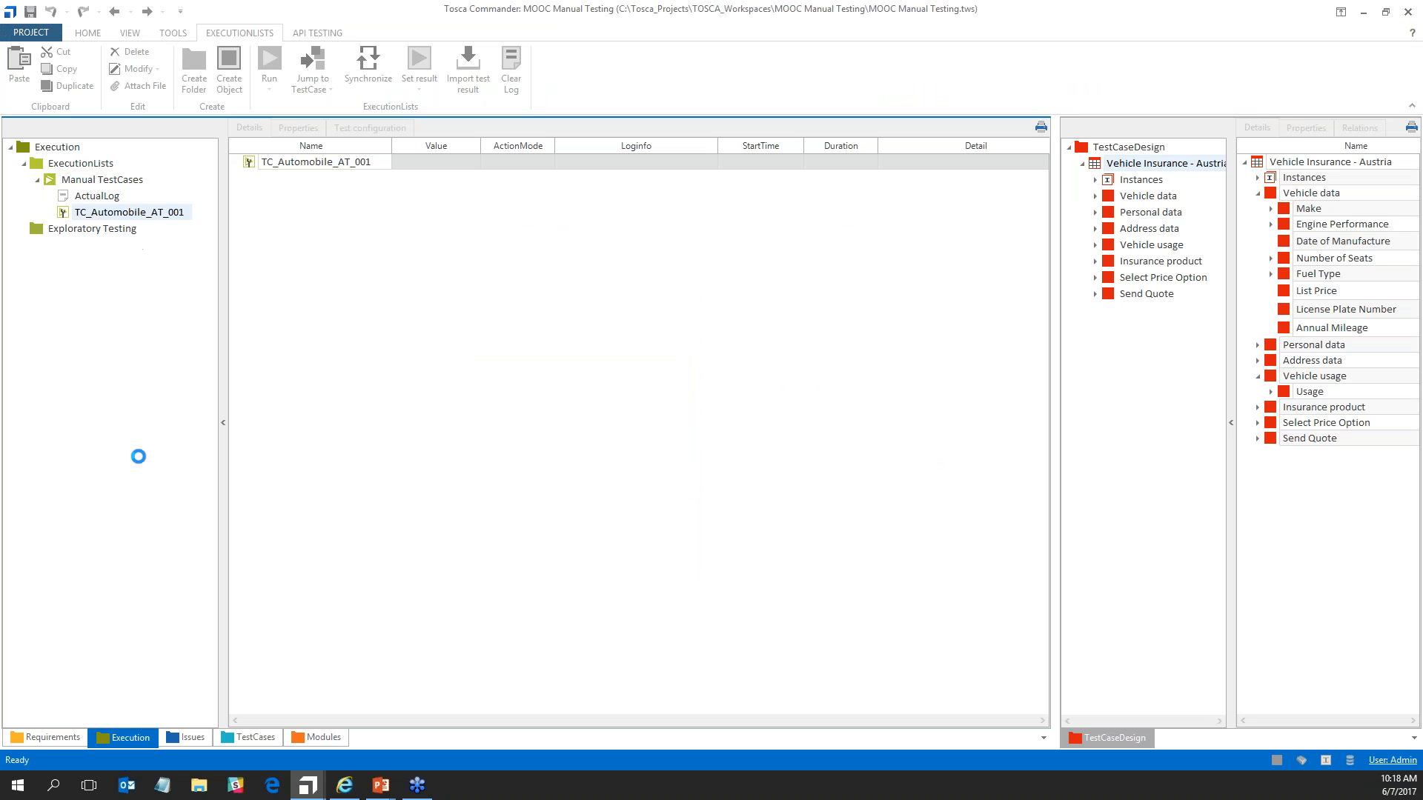
Cancel the current manual execution by closing its window, and run TC_Automobile_AT_001 as a manual test case again.
left_click(308, 787)
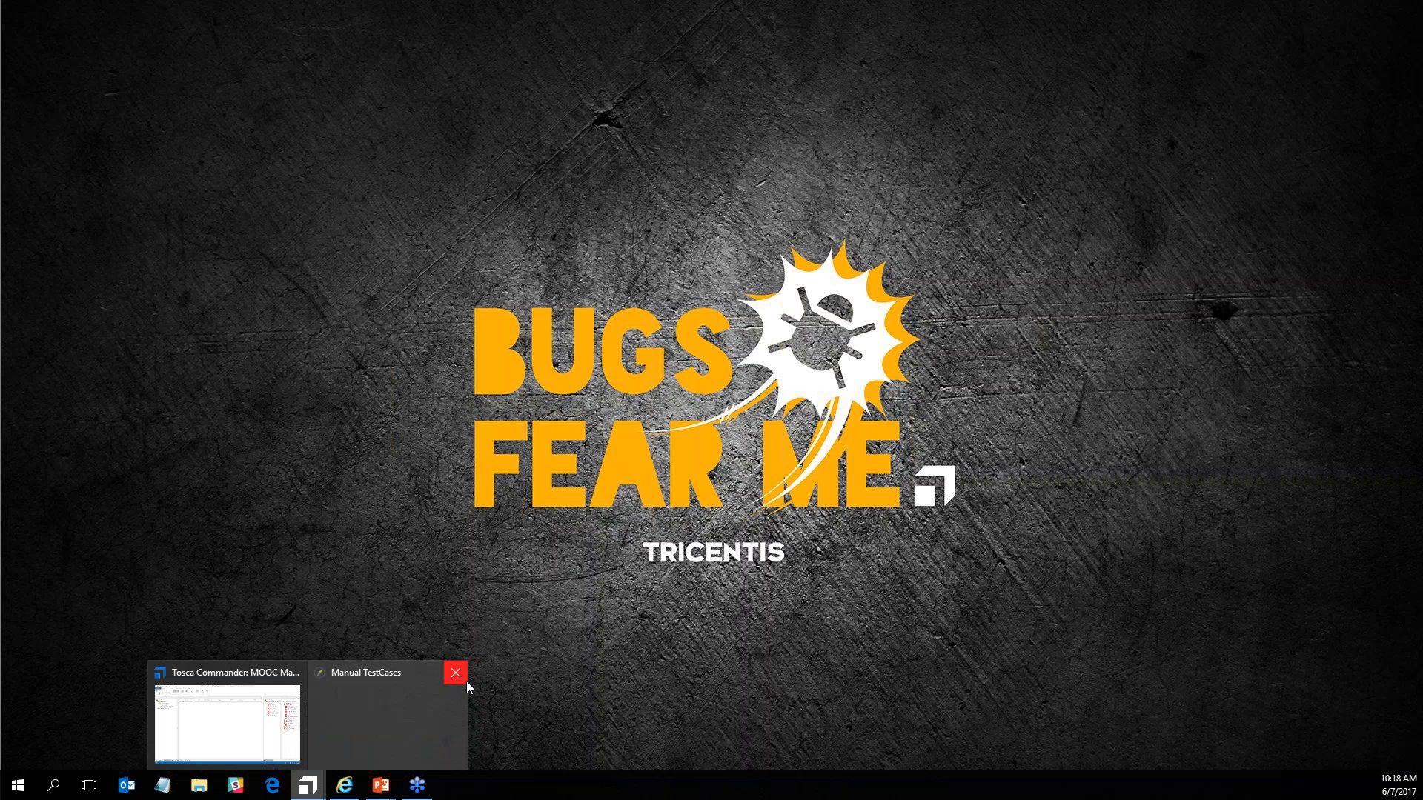
left_click(455, 672)
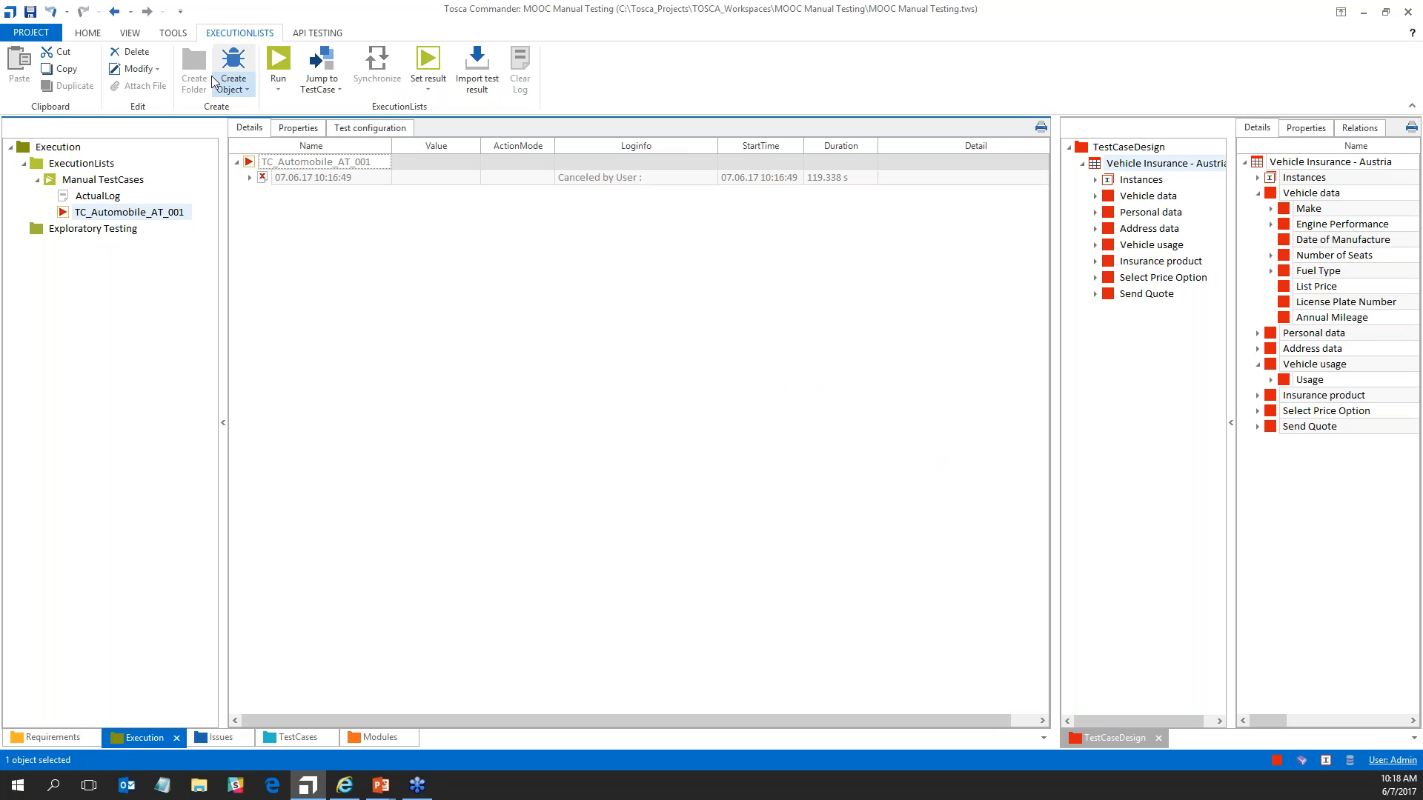
key("F2")
key("Escape")
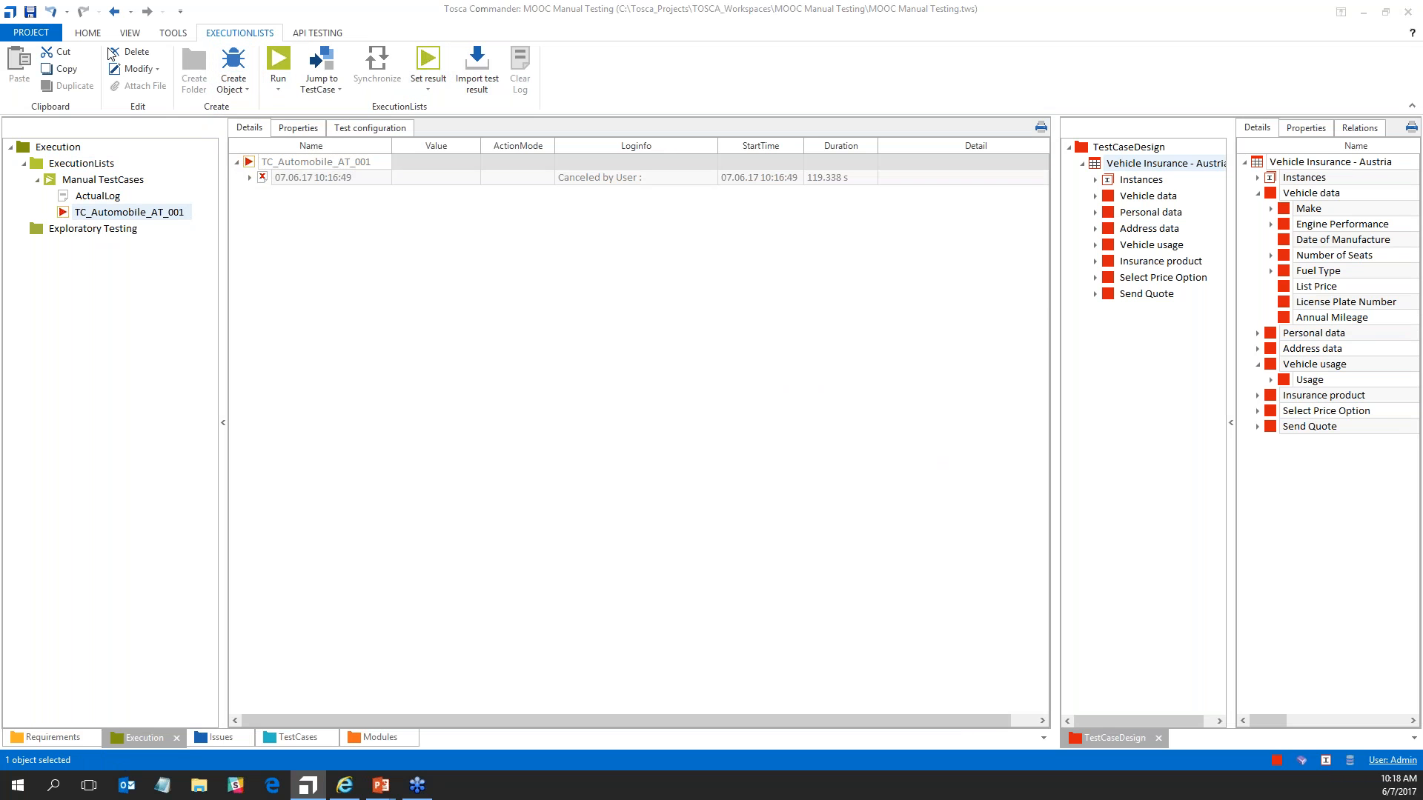
right_click(252, 164)
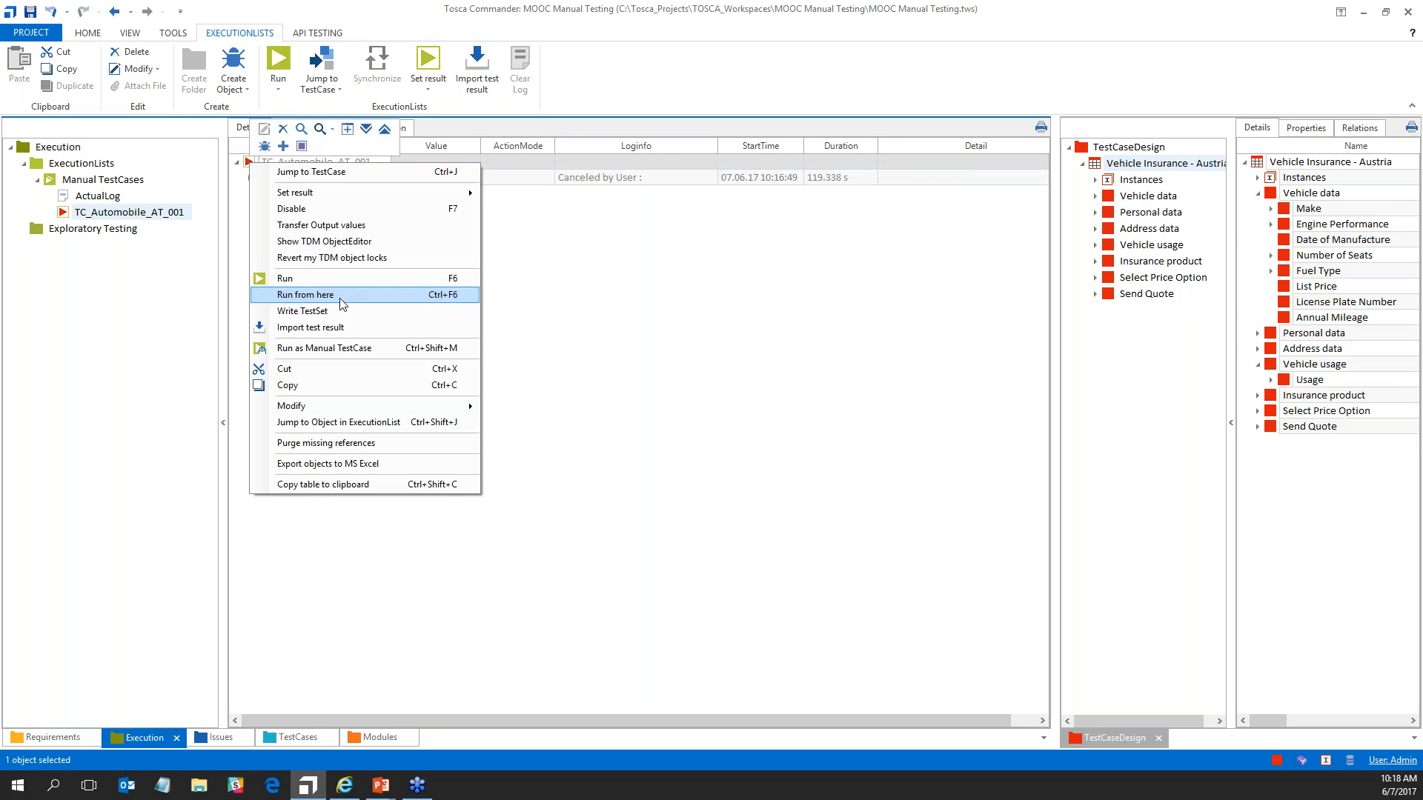
left_click(363, 348)
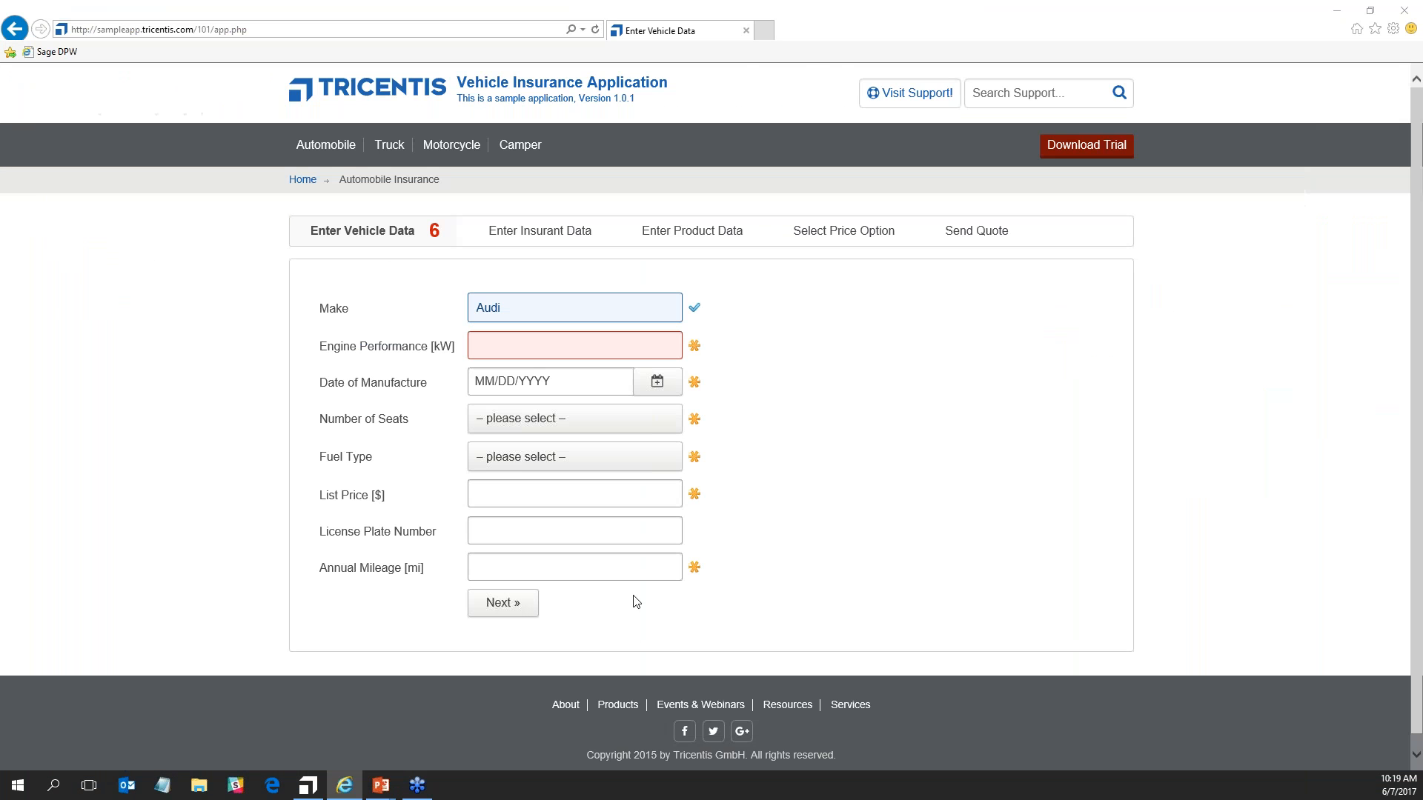
Mark Enter vehicle Make as passed and add the comment "error message incorrectly appeared" to the Engine Performance step.
left_click_drag(615, 728, 738, 732)
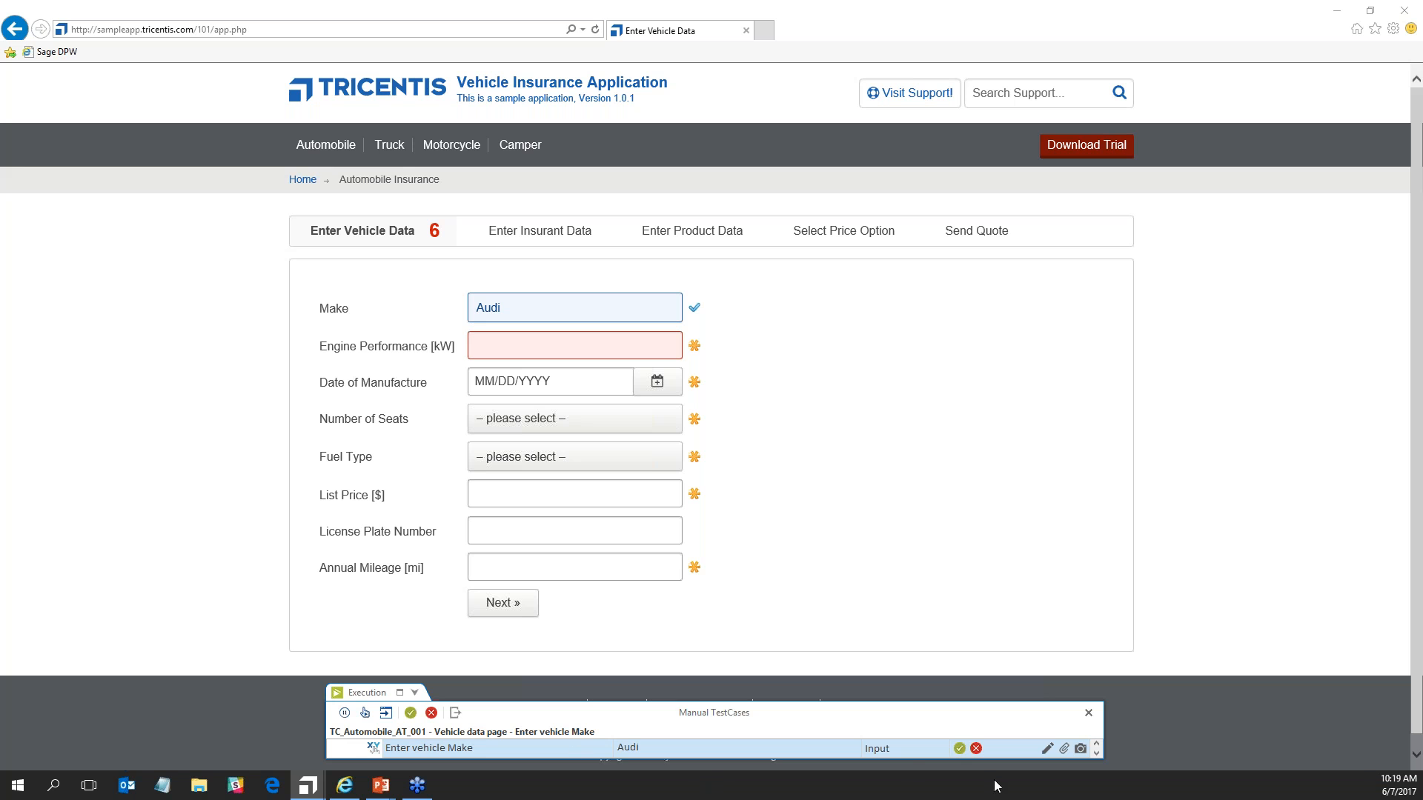
left_click(956, 750)
left_click(1046, 748)
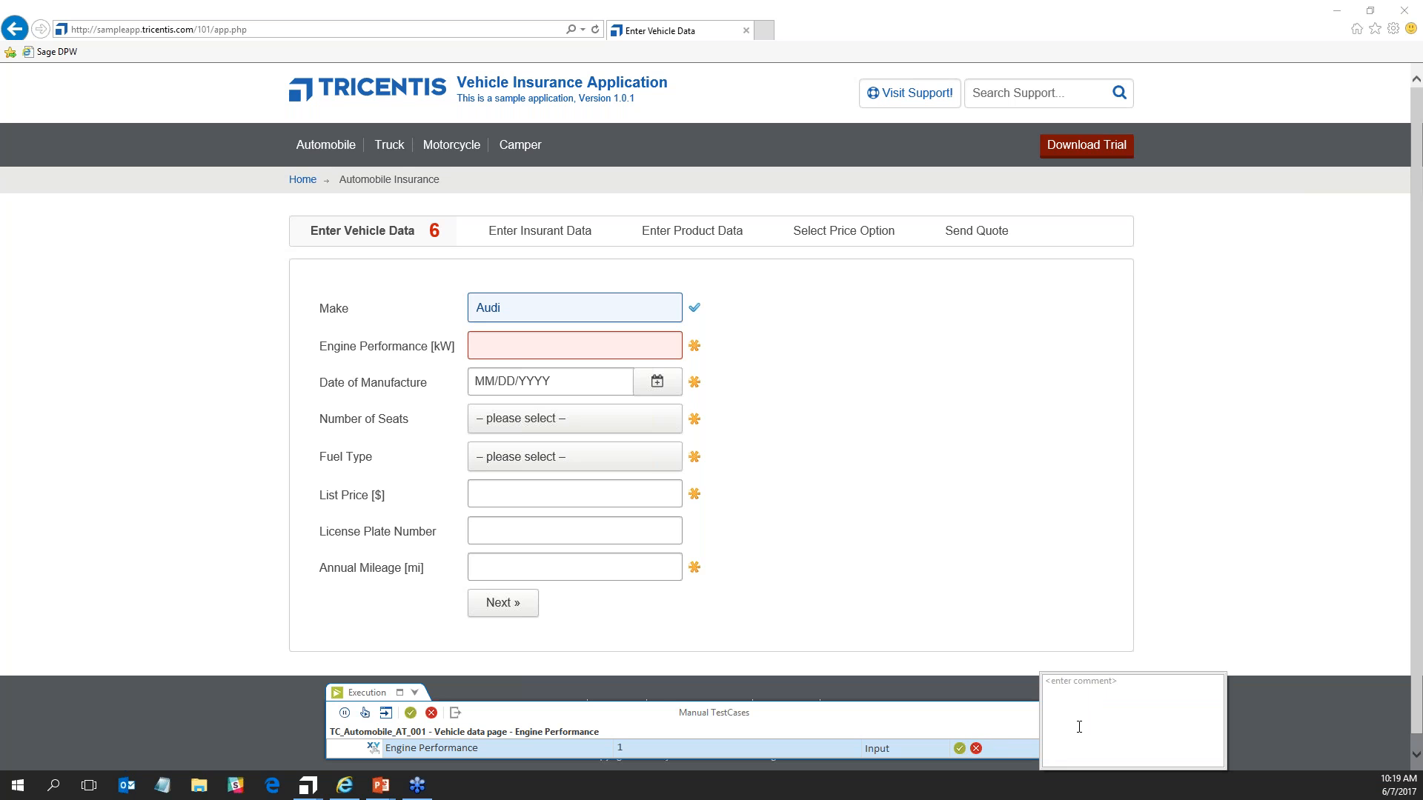
type("error message incorrectly appeared")
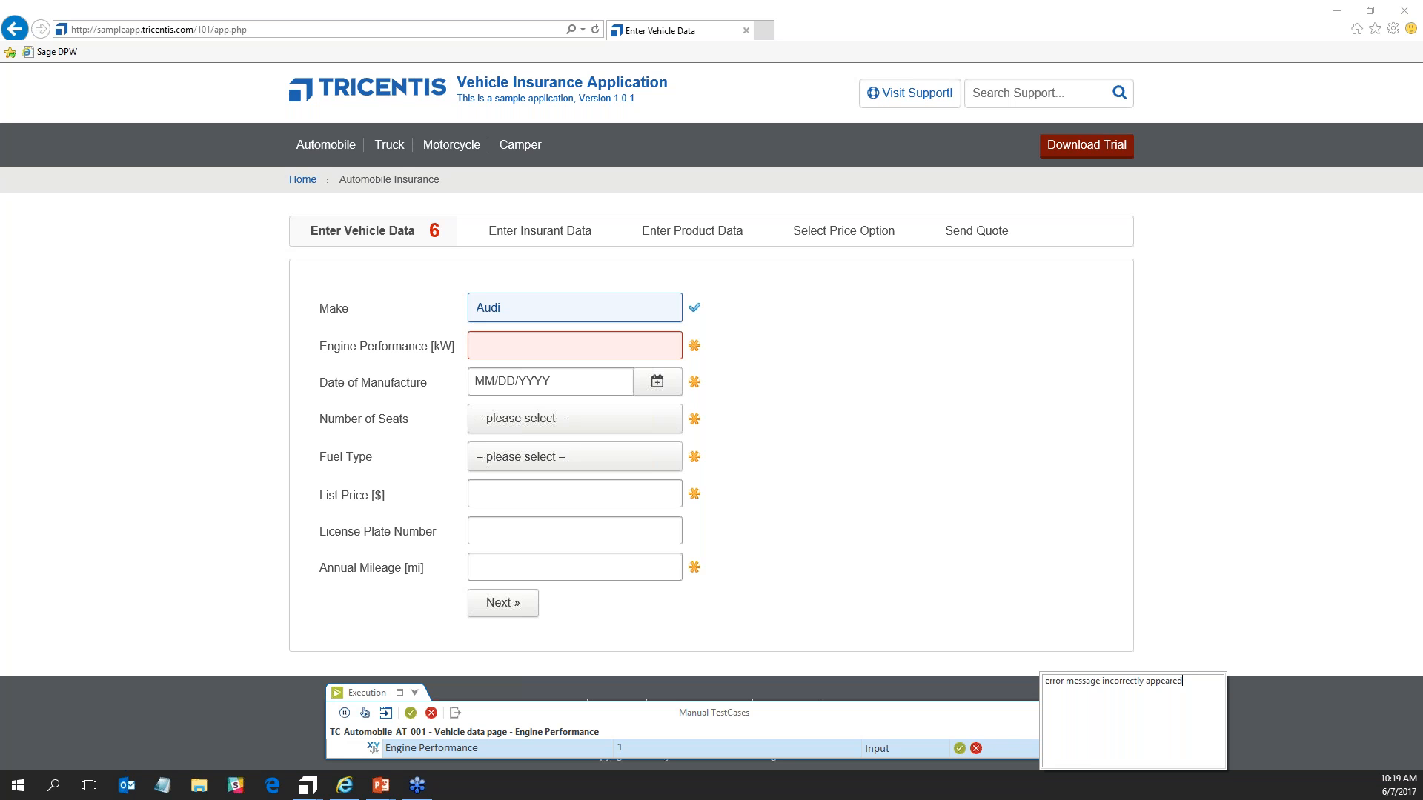
left_click(1033, 726)
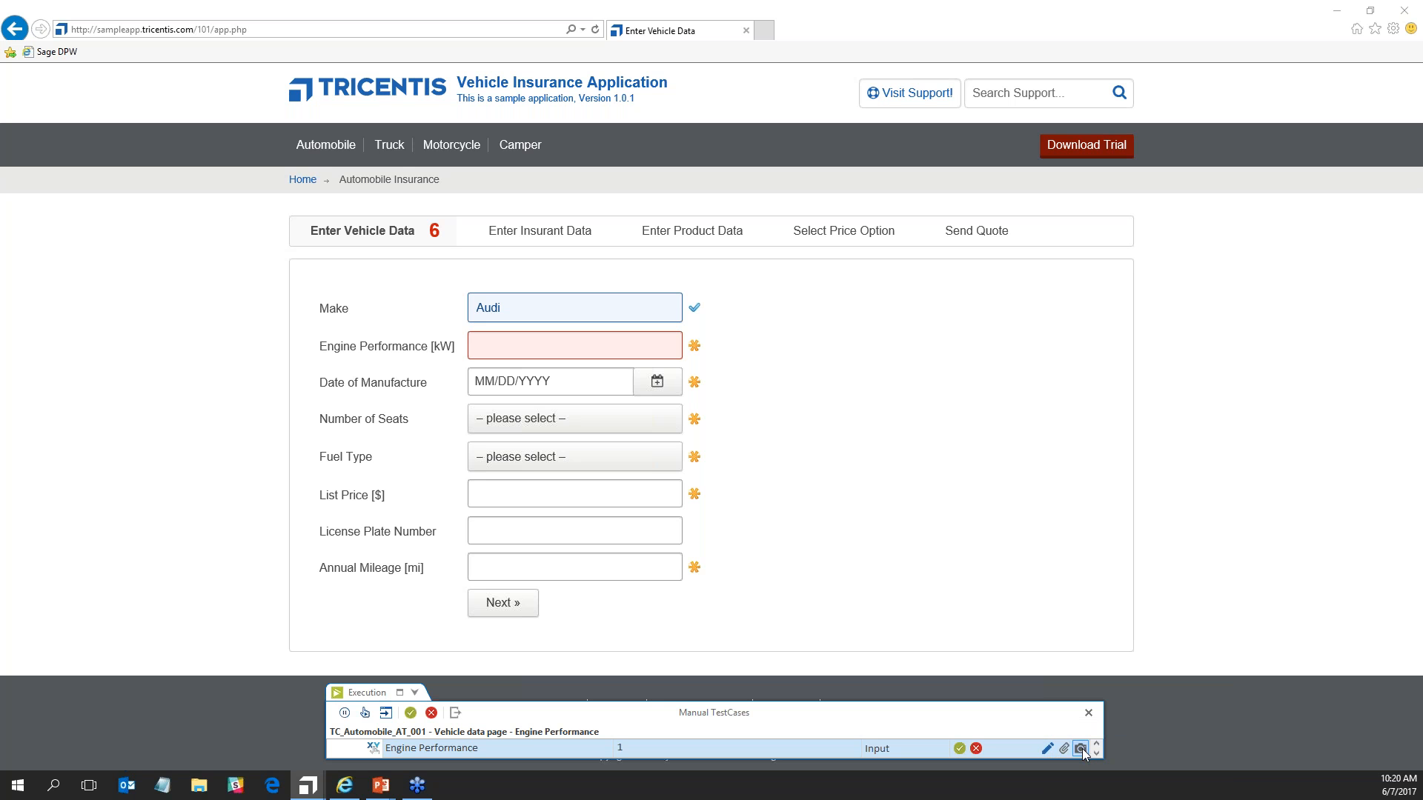
Capture the Engine Performance row as a result screenshot and annotate it with a short red arrow inside the input field.
left_click(1081, 749)
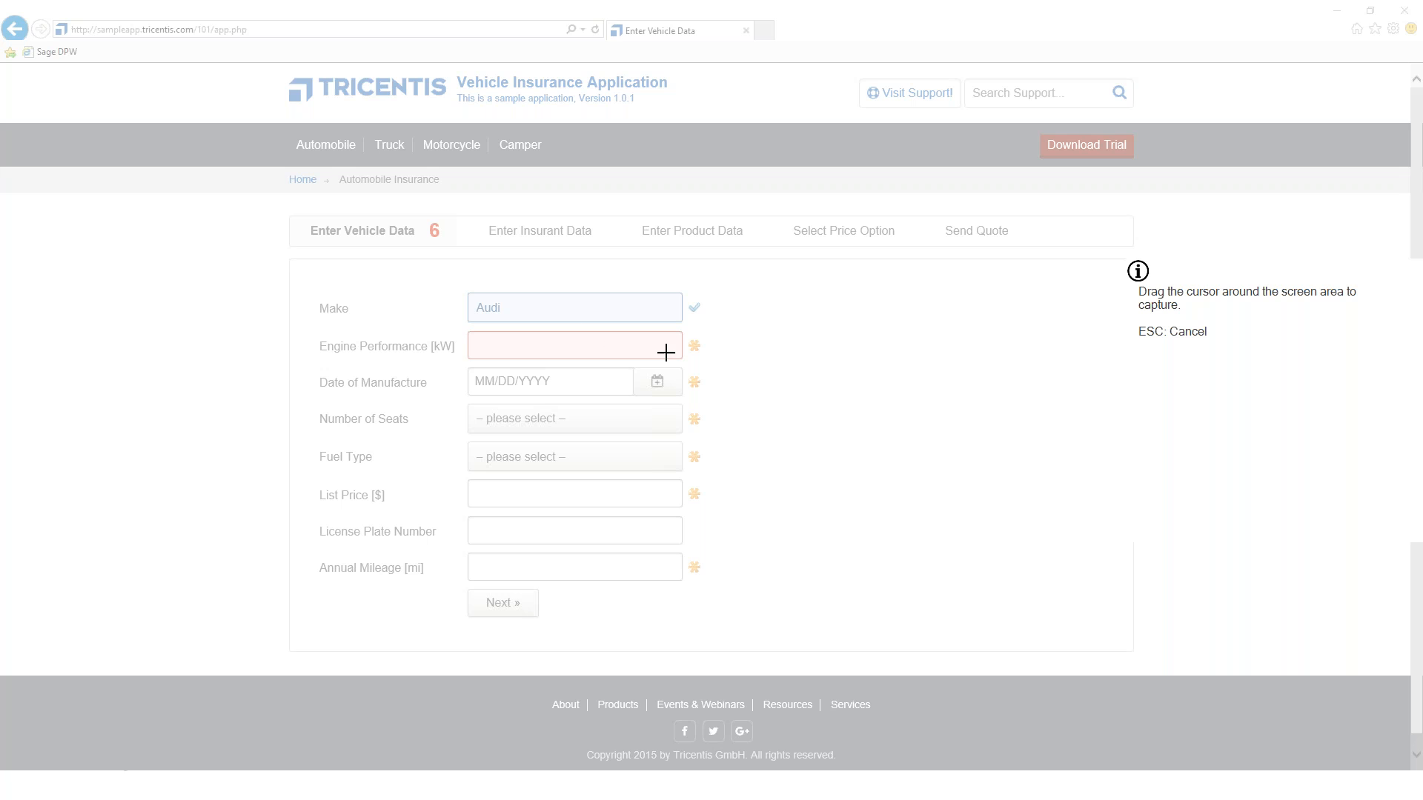
left_click_drag(310, 322, 731, 366)
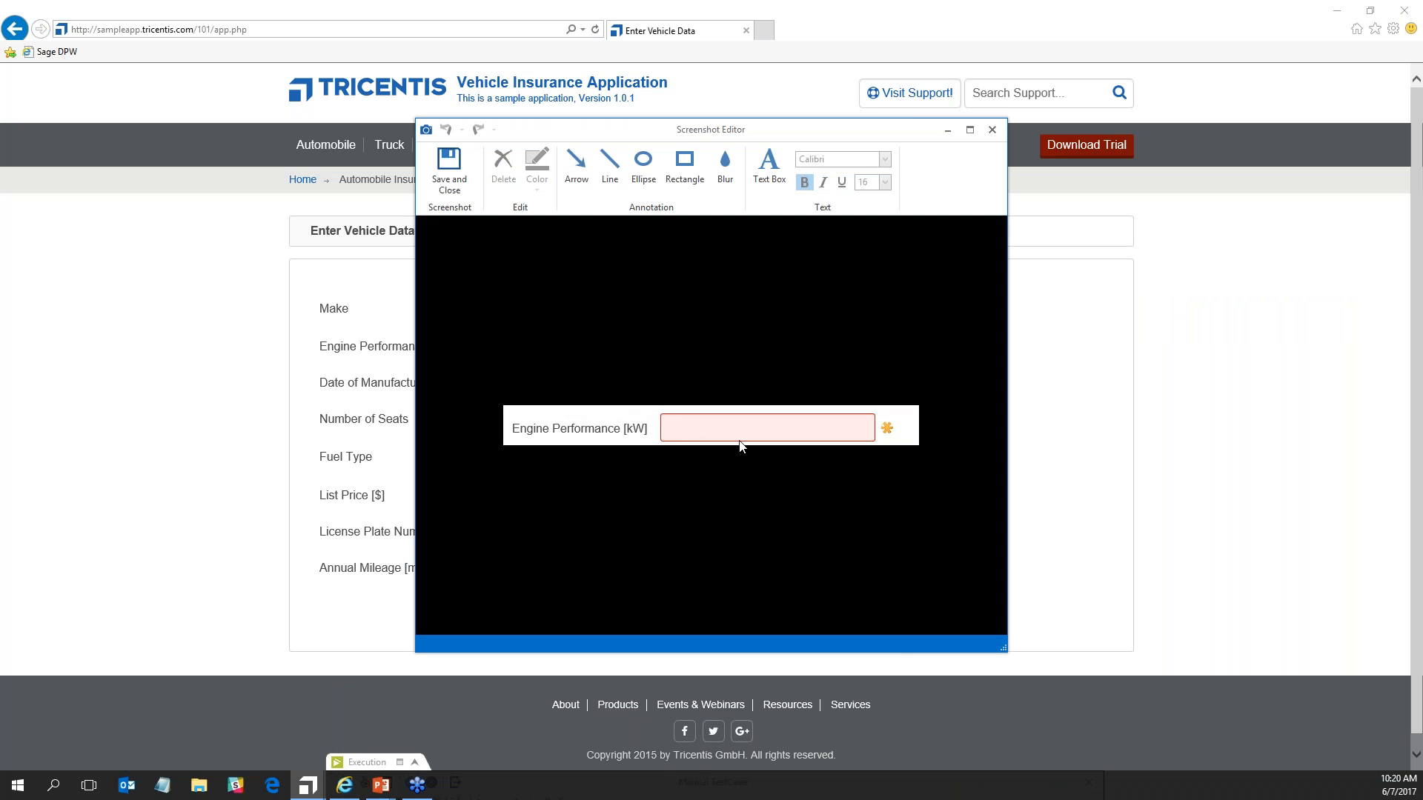
left_click(575, 169)
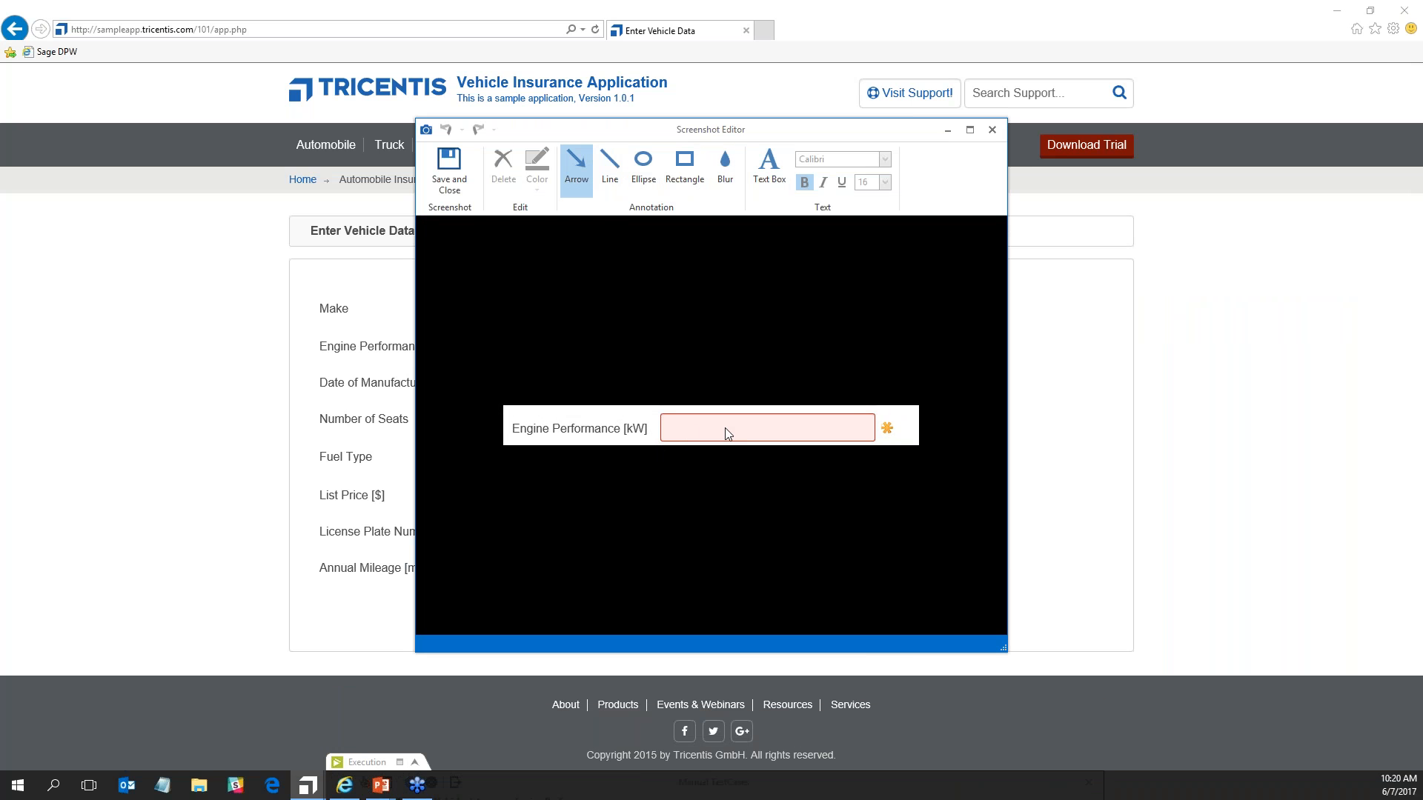
left_click_drag(861, 428, 770, 430)
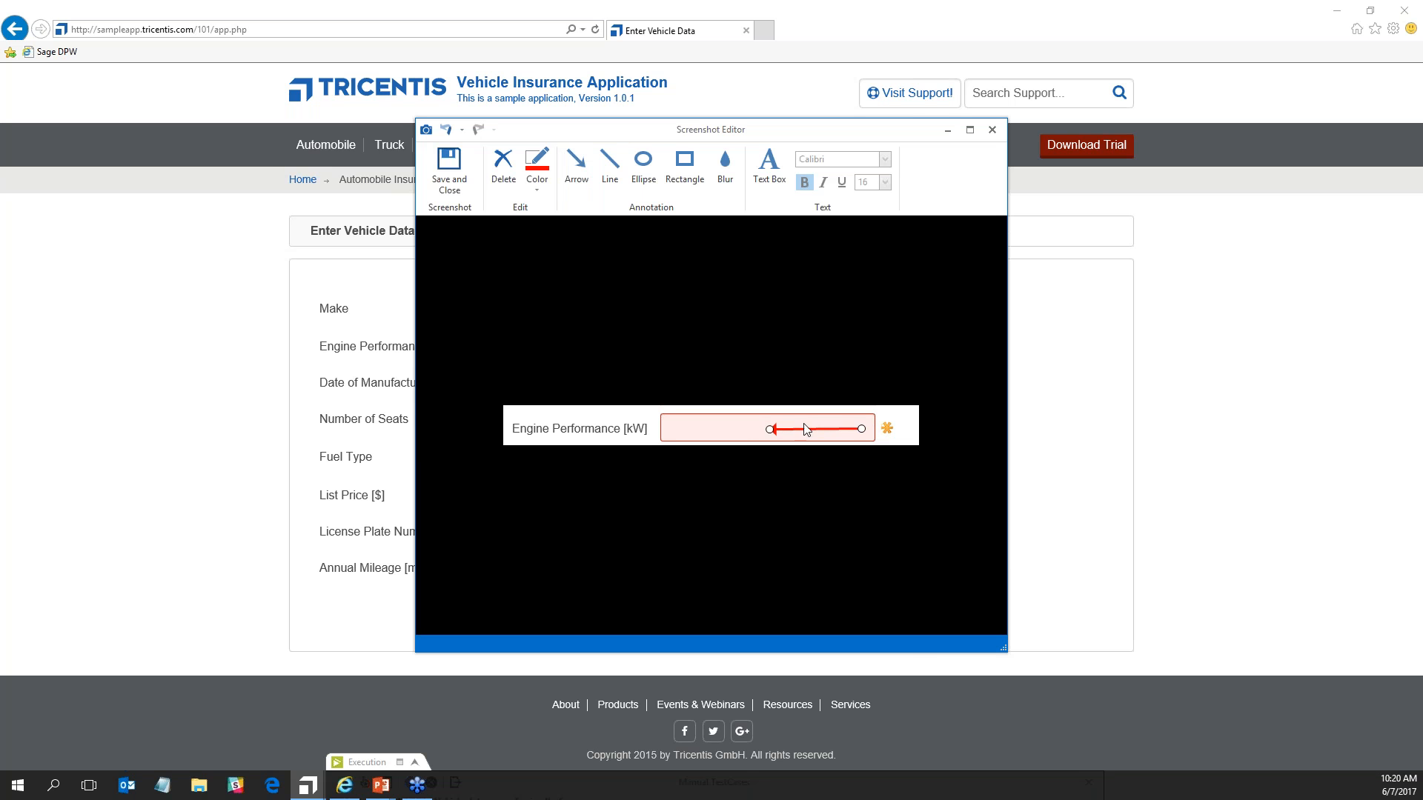
left_click_drag(771, 430, 822, 428)
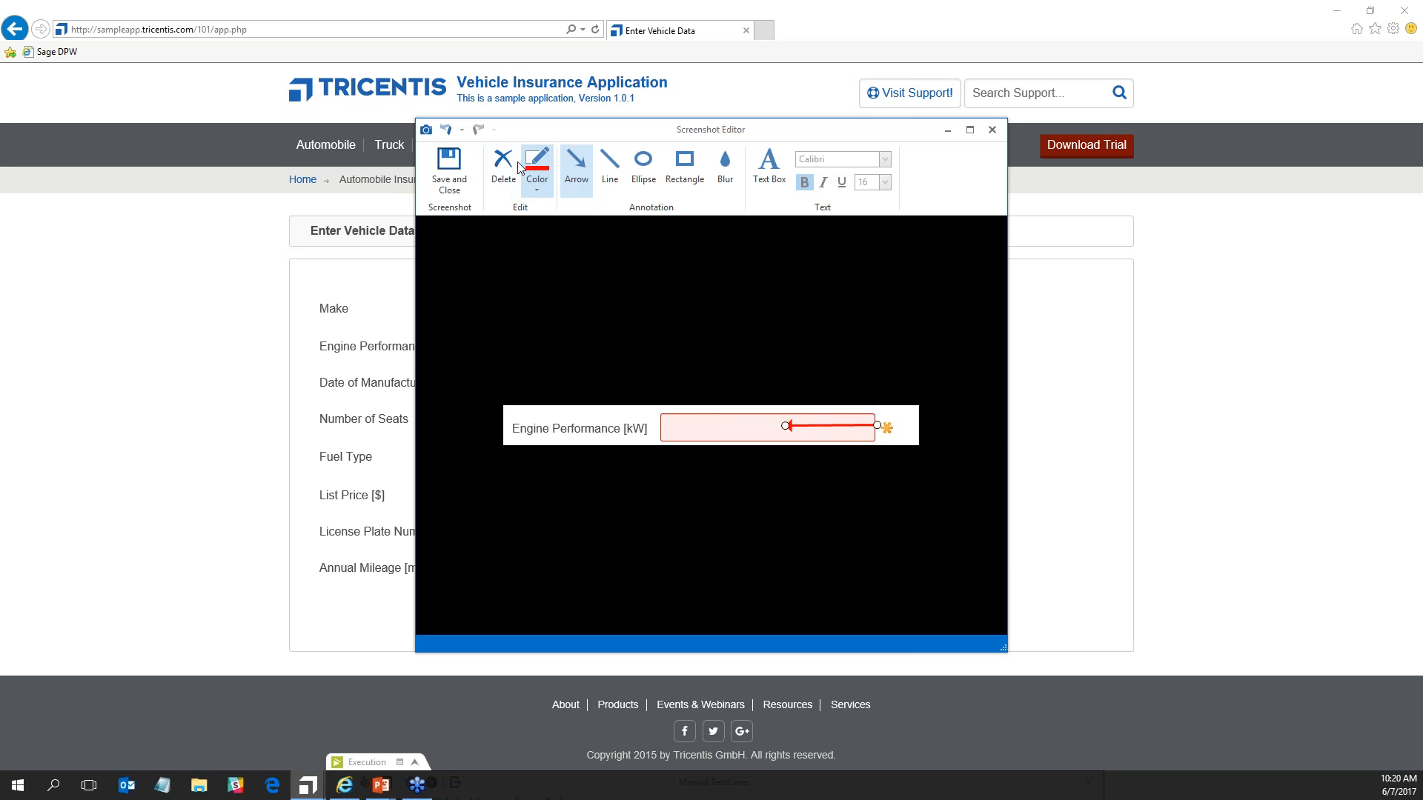
left_click(768, 169)
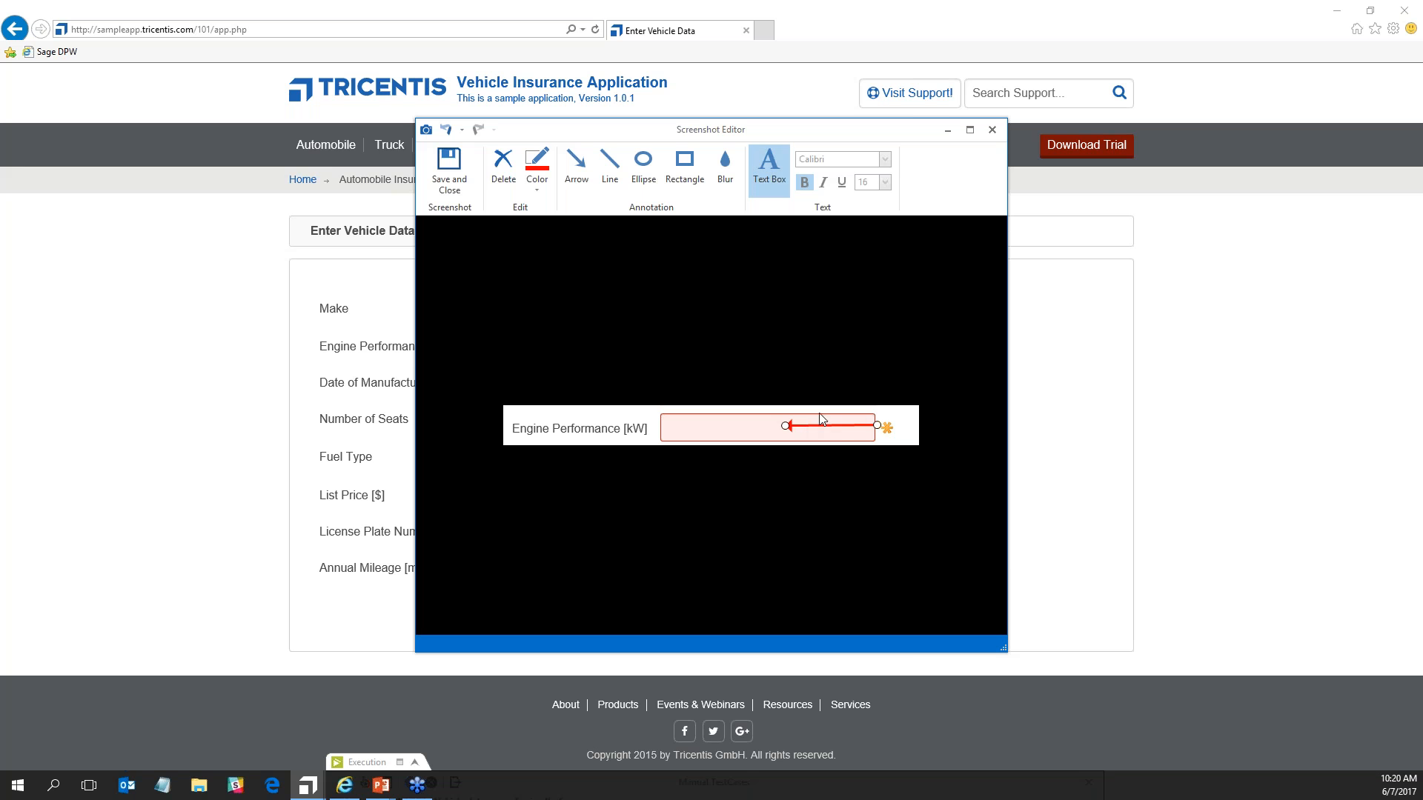
left_click_drag(877, 424, 821, 427)
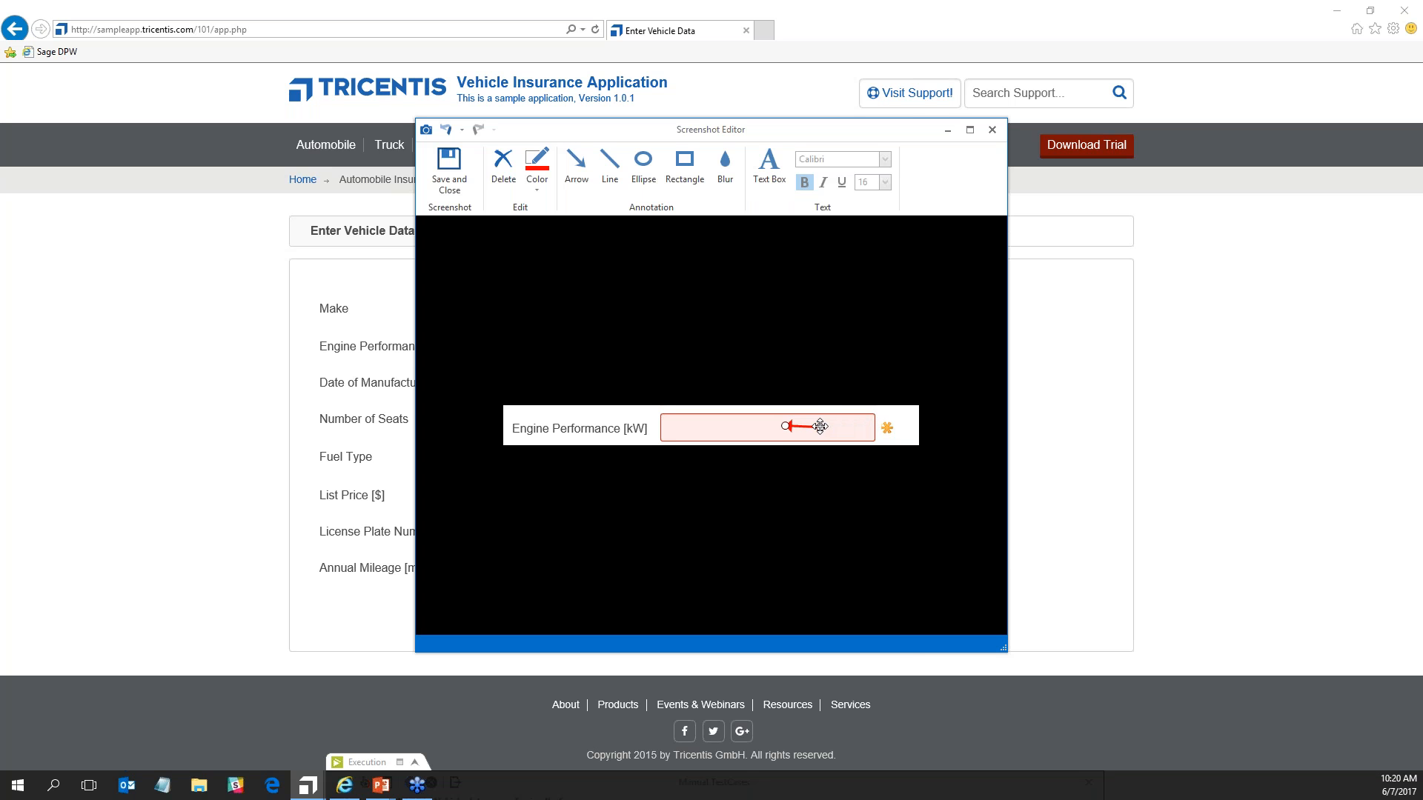
Add the text box "unexpected" beside the arrow on the screenshot and set its font size to 10.
left_click(764, 157)
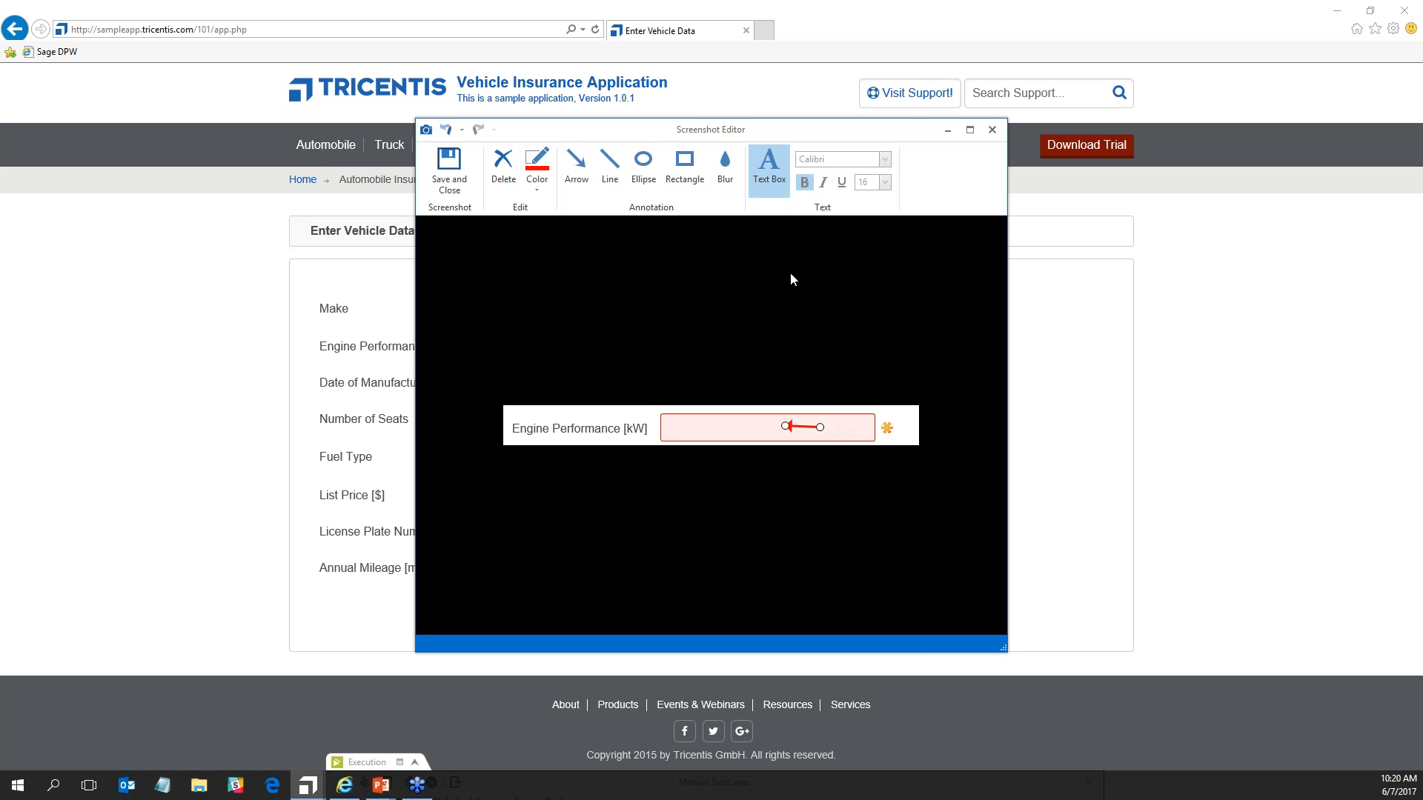
left_click_drag(832, 418, 885, 441)
type("unexpected")
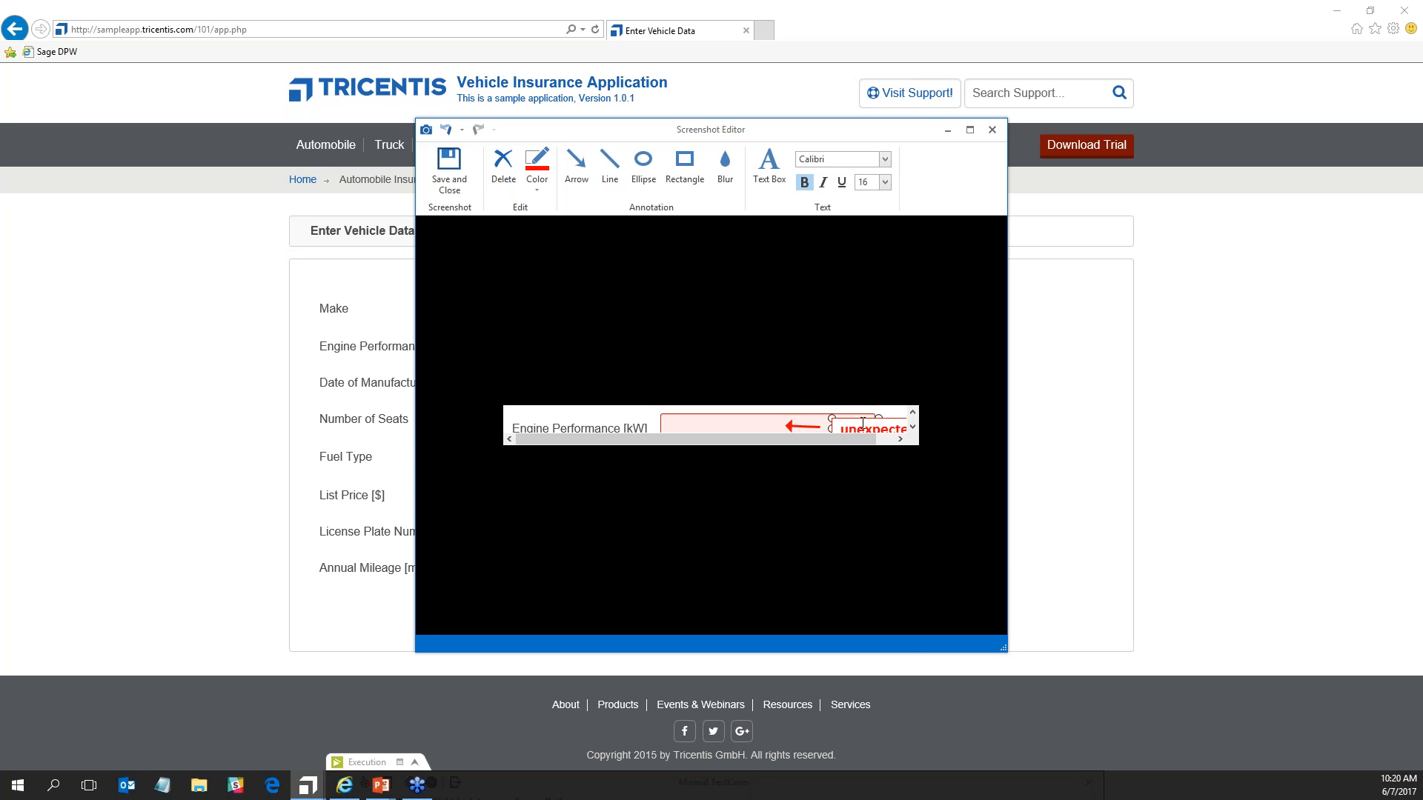
left_click_drag(843, 428, 909, 428)
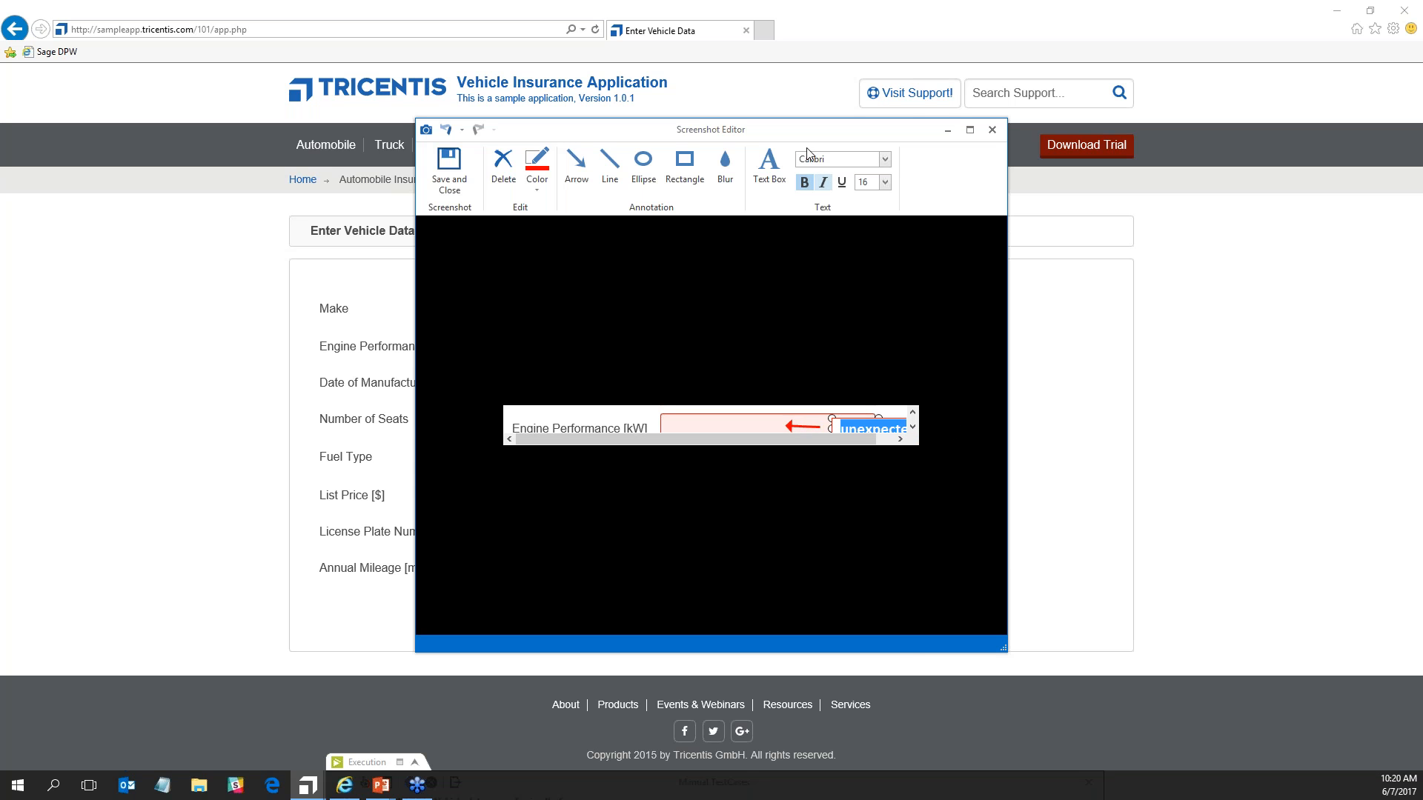
left_click(885, 182)
left_click(863, 222)
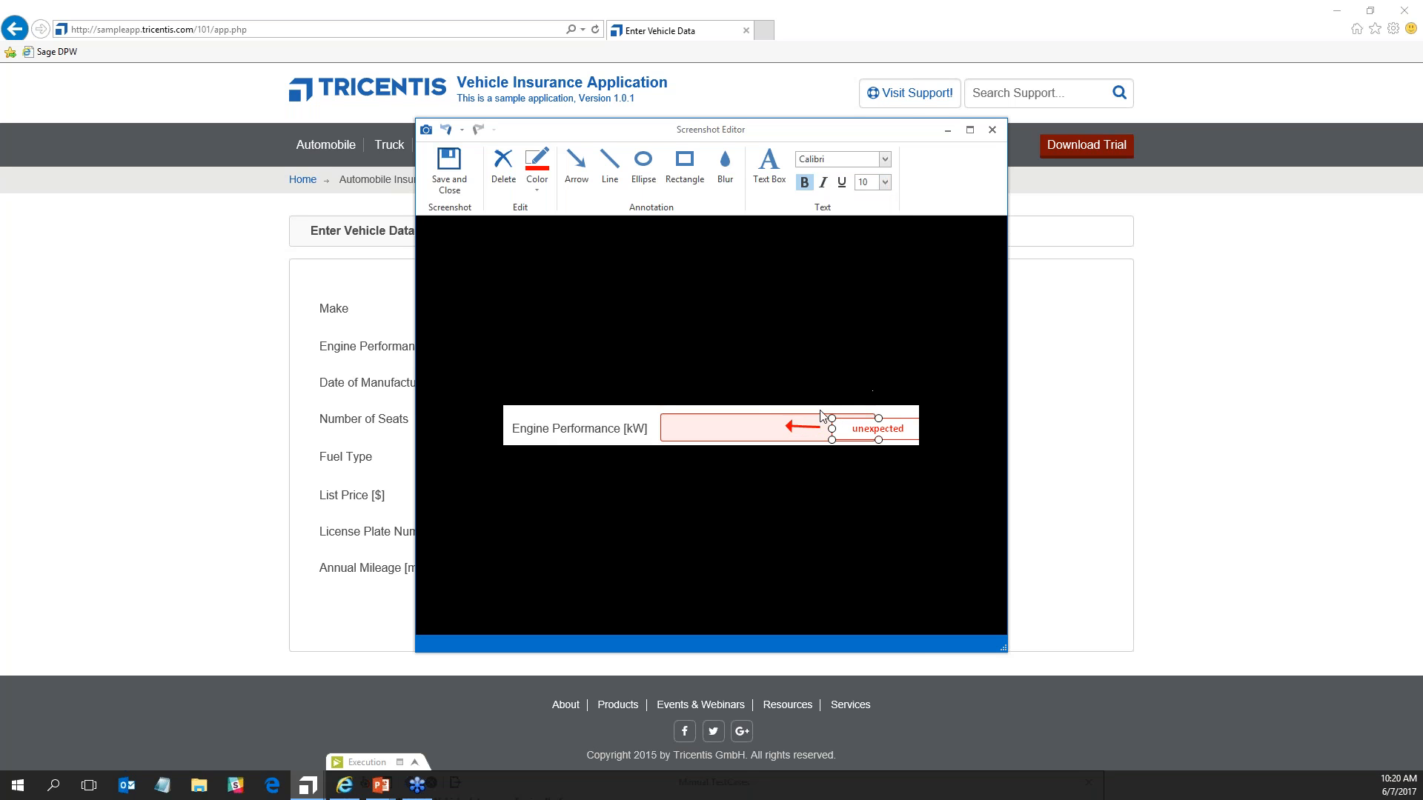
Blur the Engine Performance label on the screenshot, then save and close the annotated image.
left_click(726, 170)
left_click_drag(513, 430, 614, 430)
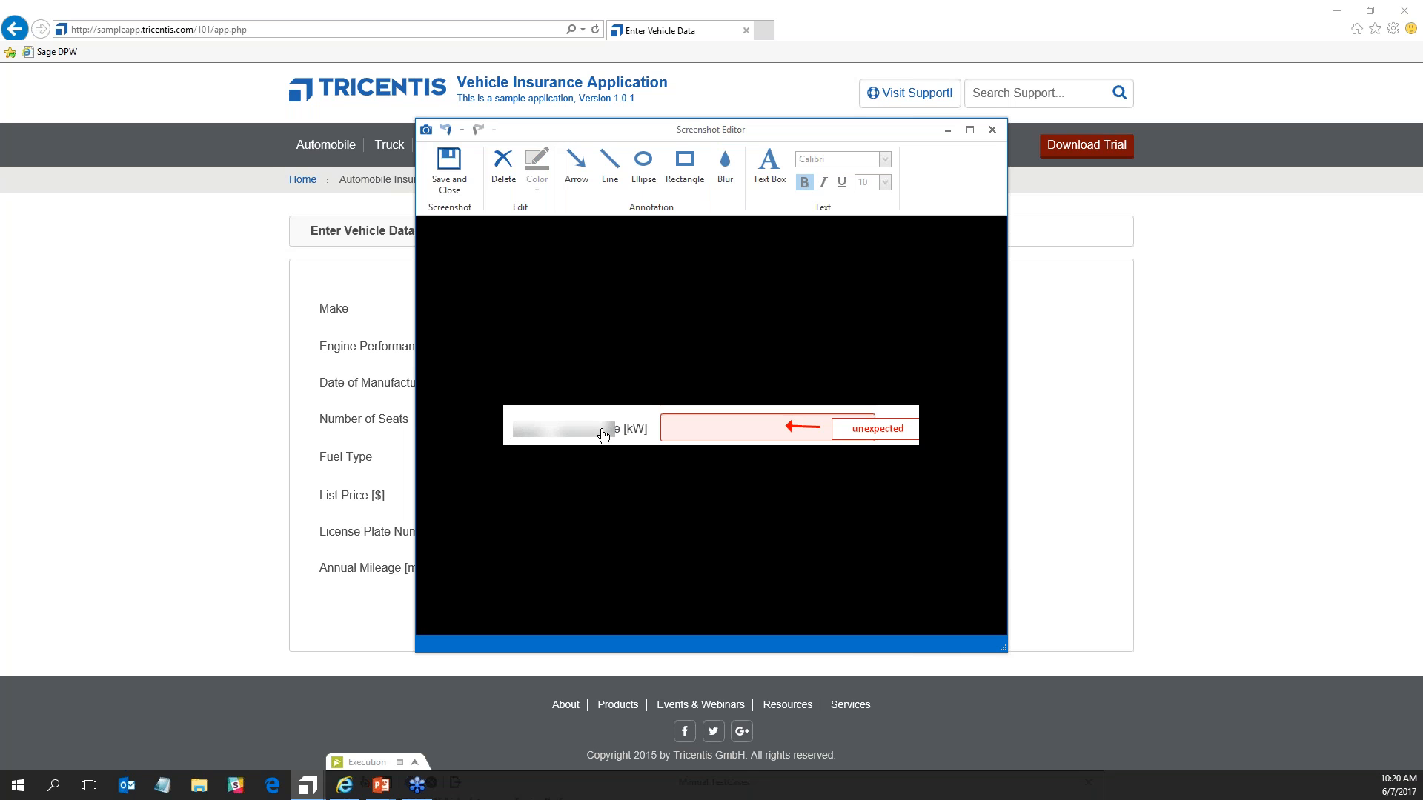
left_click(603, 436)
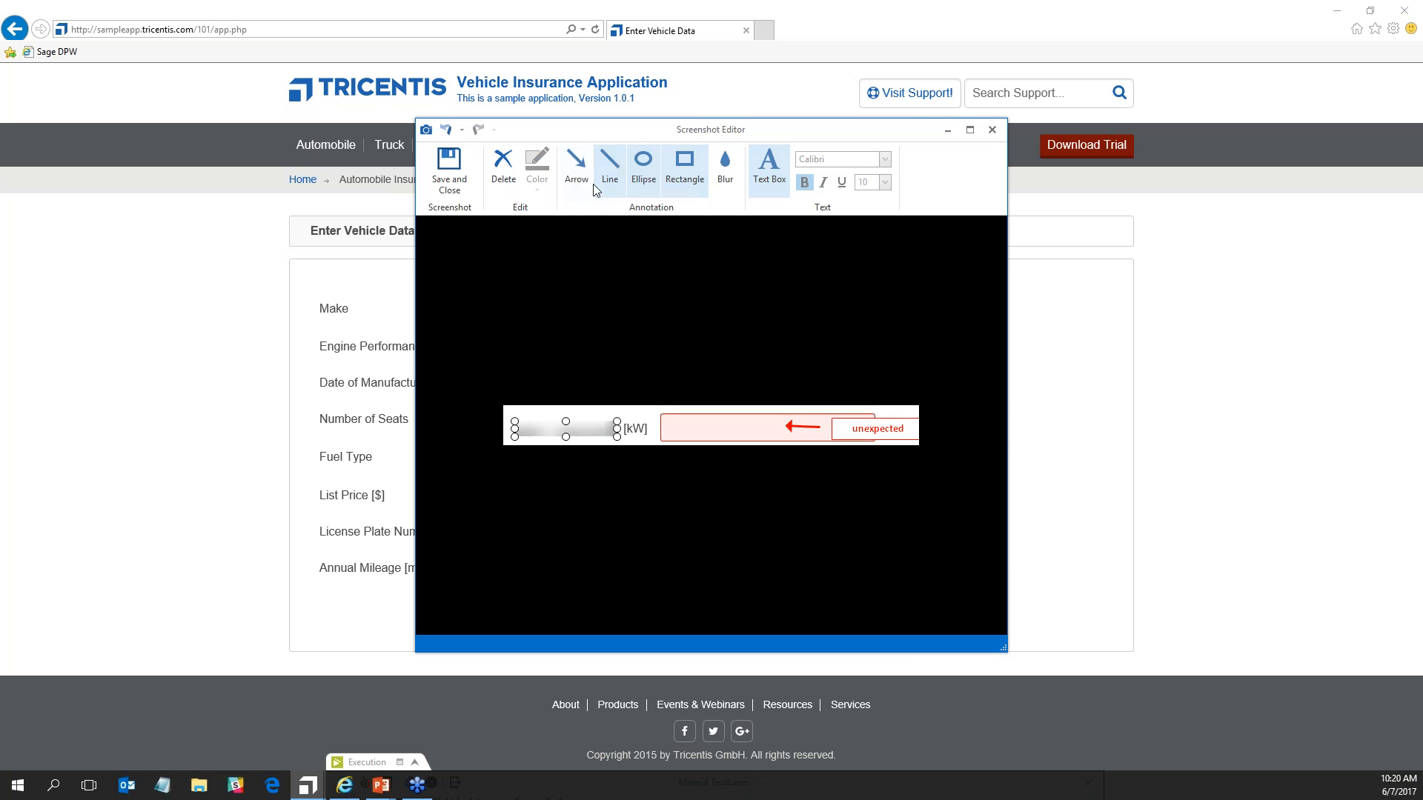
left_click(643, 169)
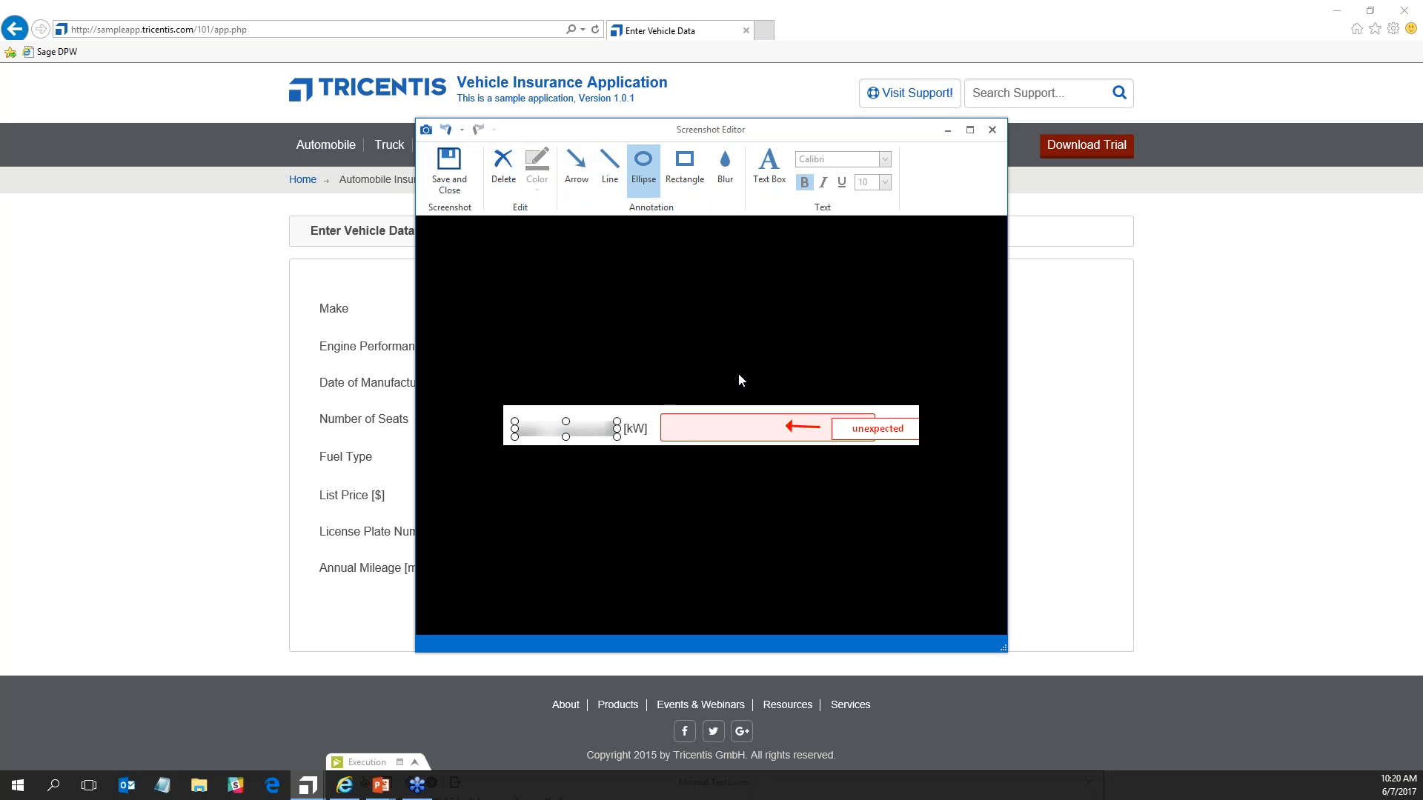
left_click(450, 165)
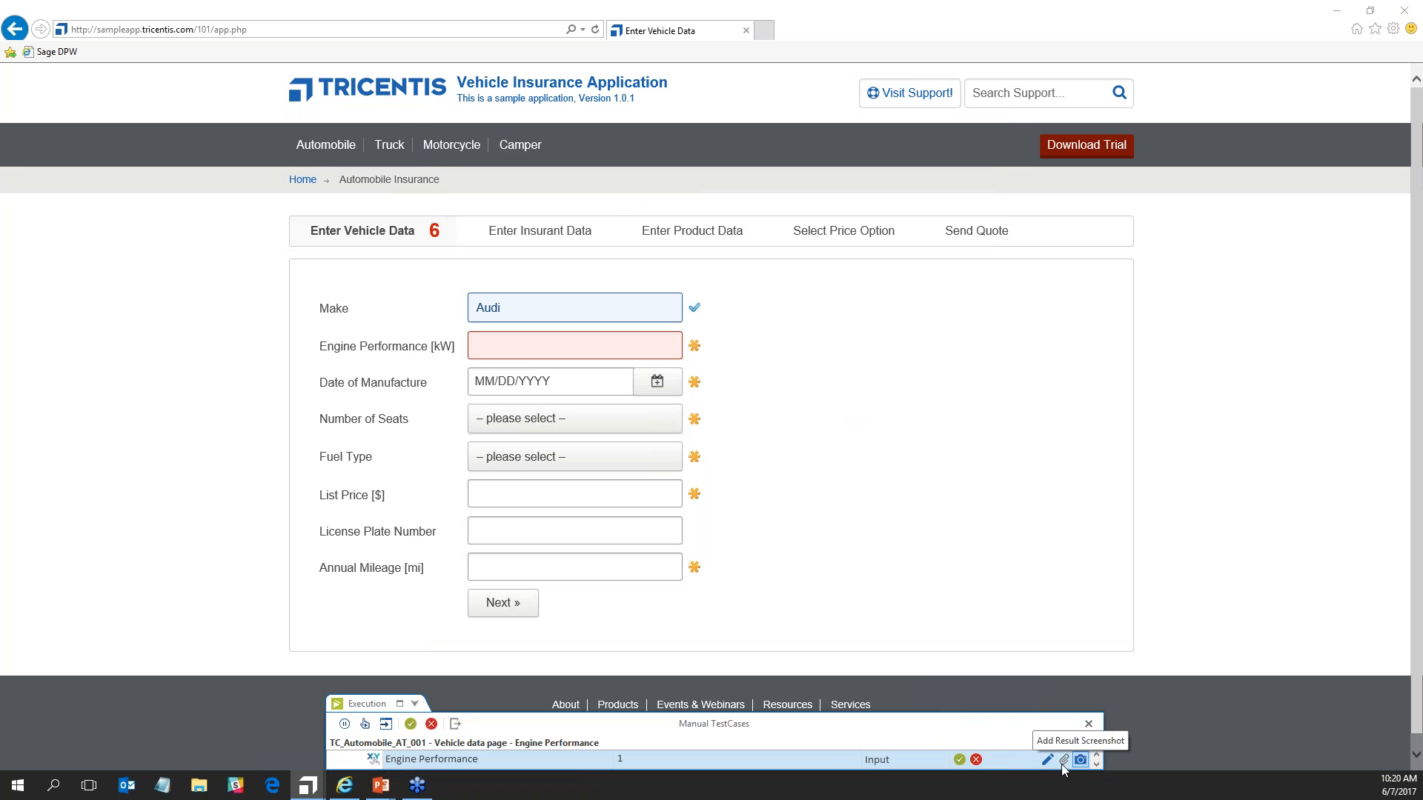
Mark the Engine Performance step as failed and finish the manual execution of TC_Automobile_AT_001.
left_click(976, 760)
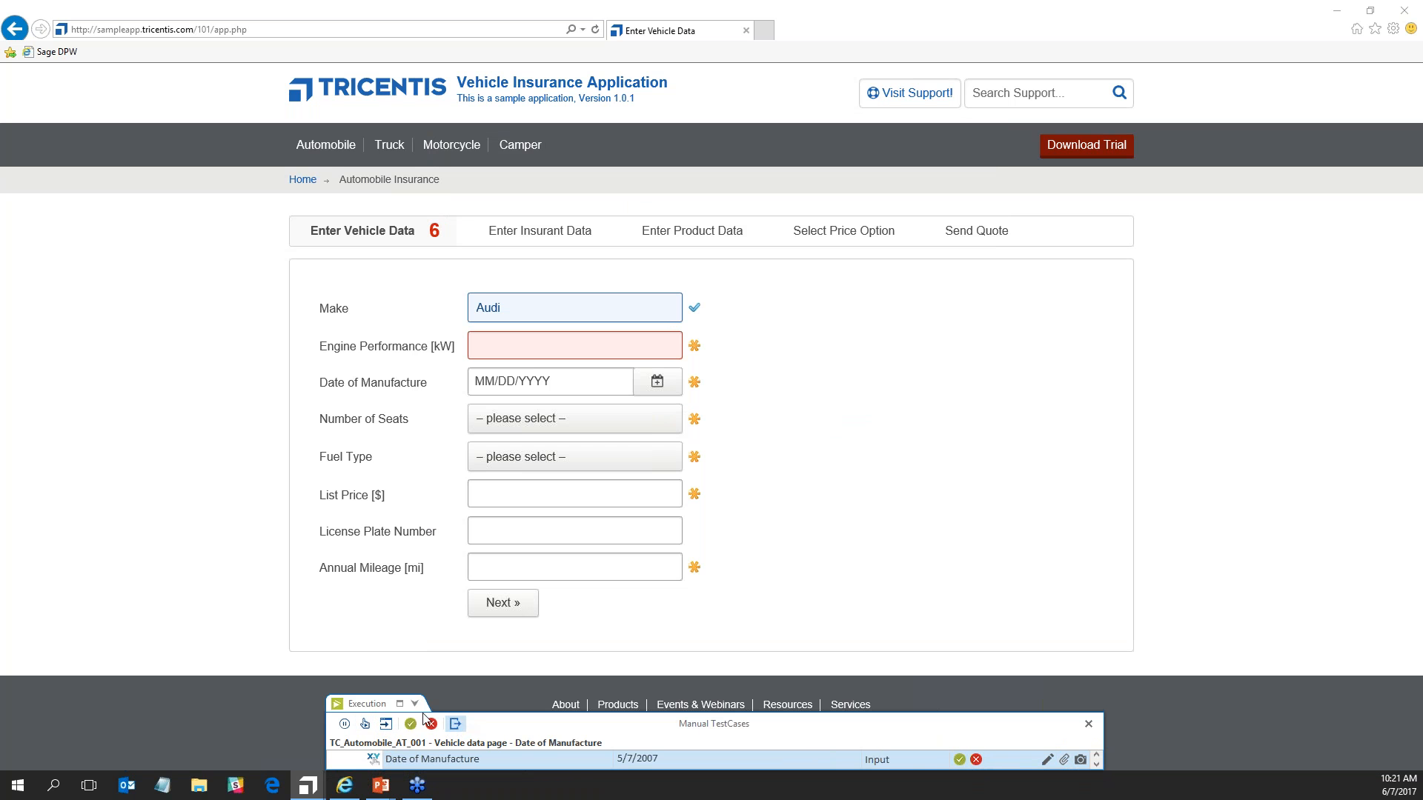
left_click(400, 703)
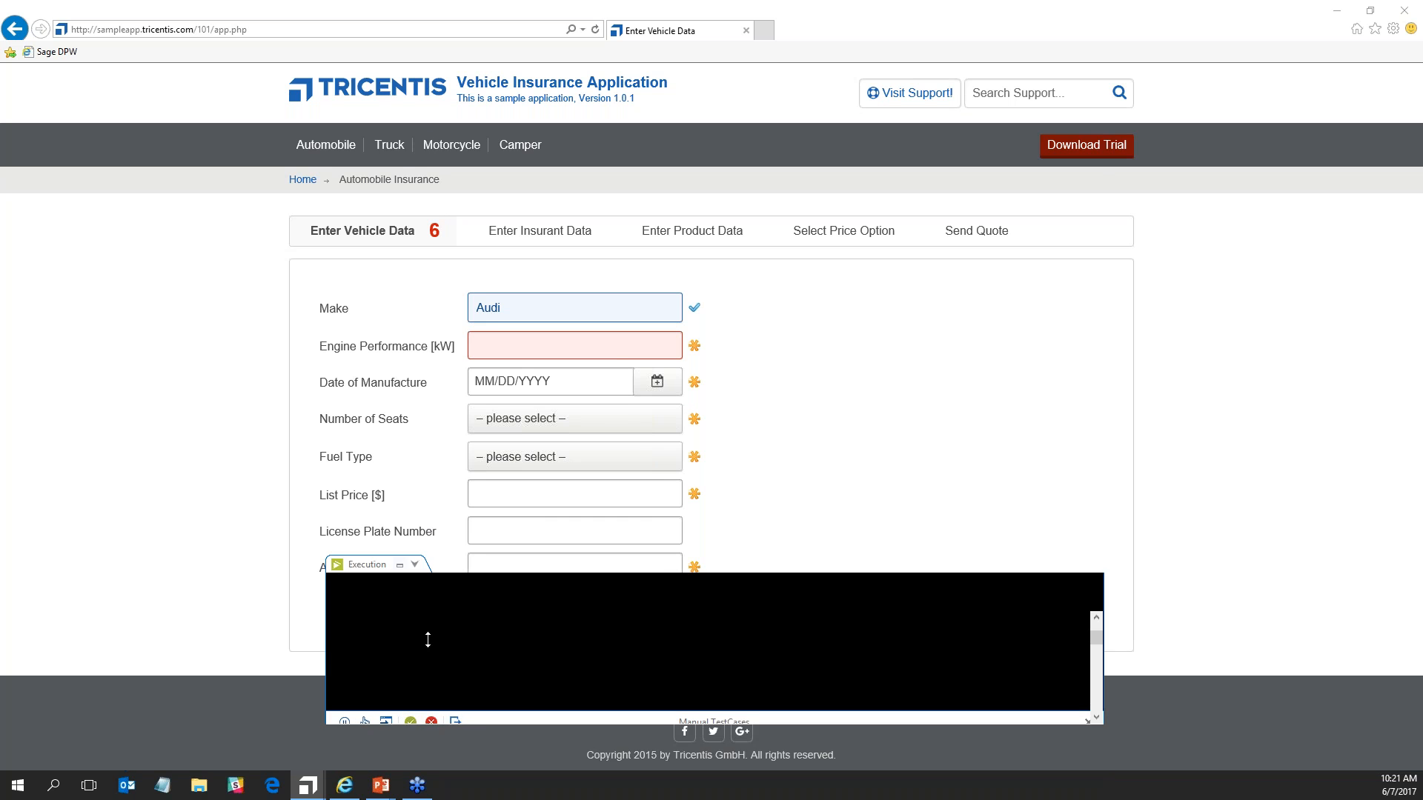
left_click(628, 479)
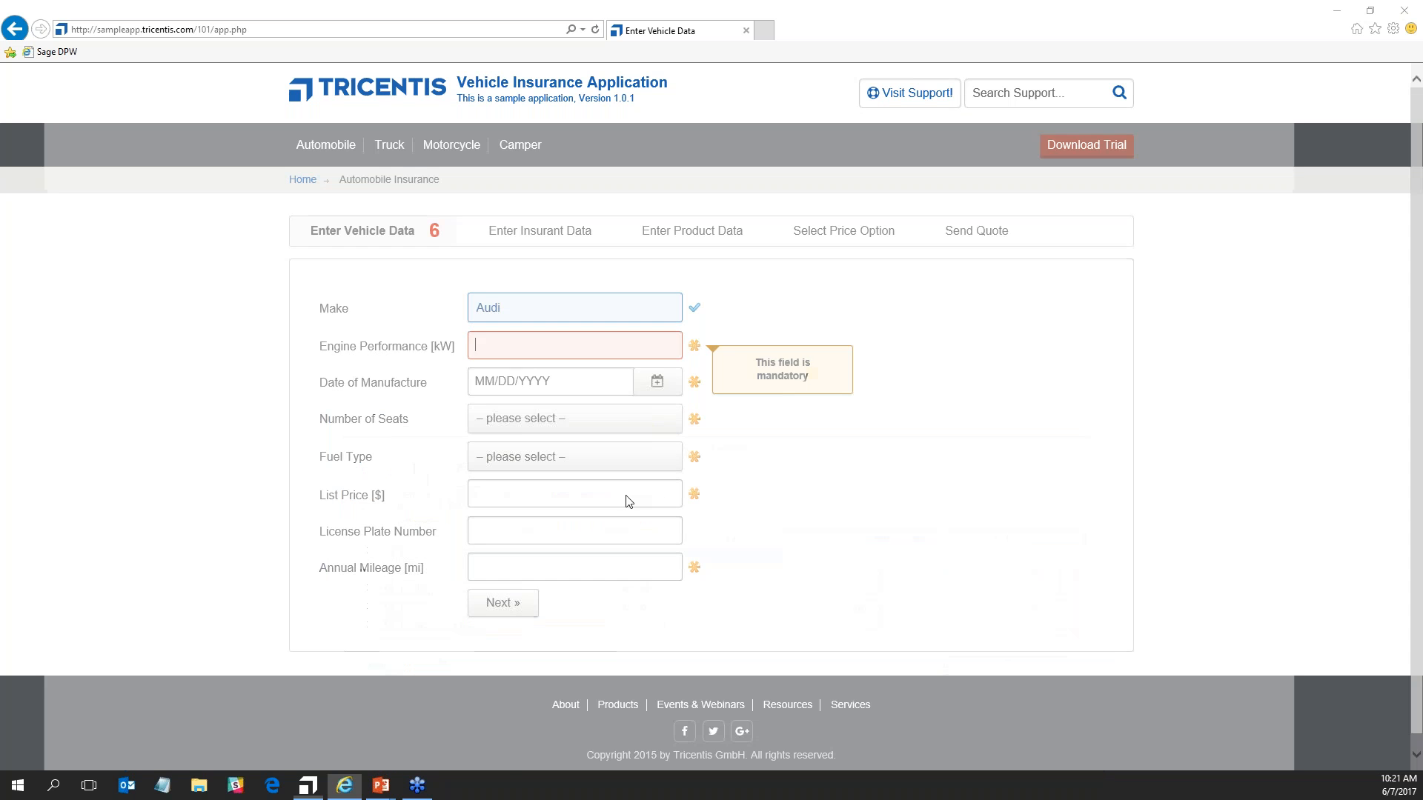
Examine the latest execution log of TC_Automobile_AT_001, widening the Loginfo column and viewing the Engine Performance screenshot in the DetailViewer.
double_click(258, 183)
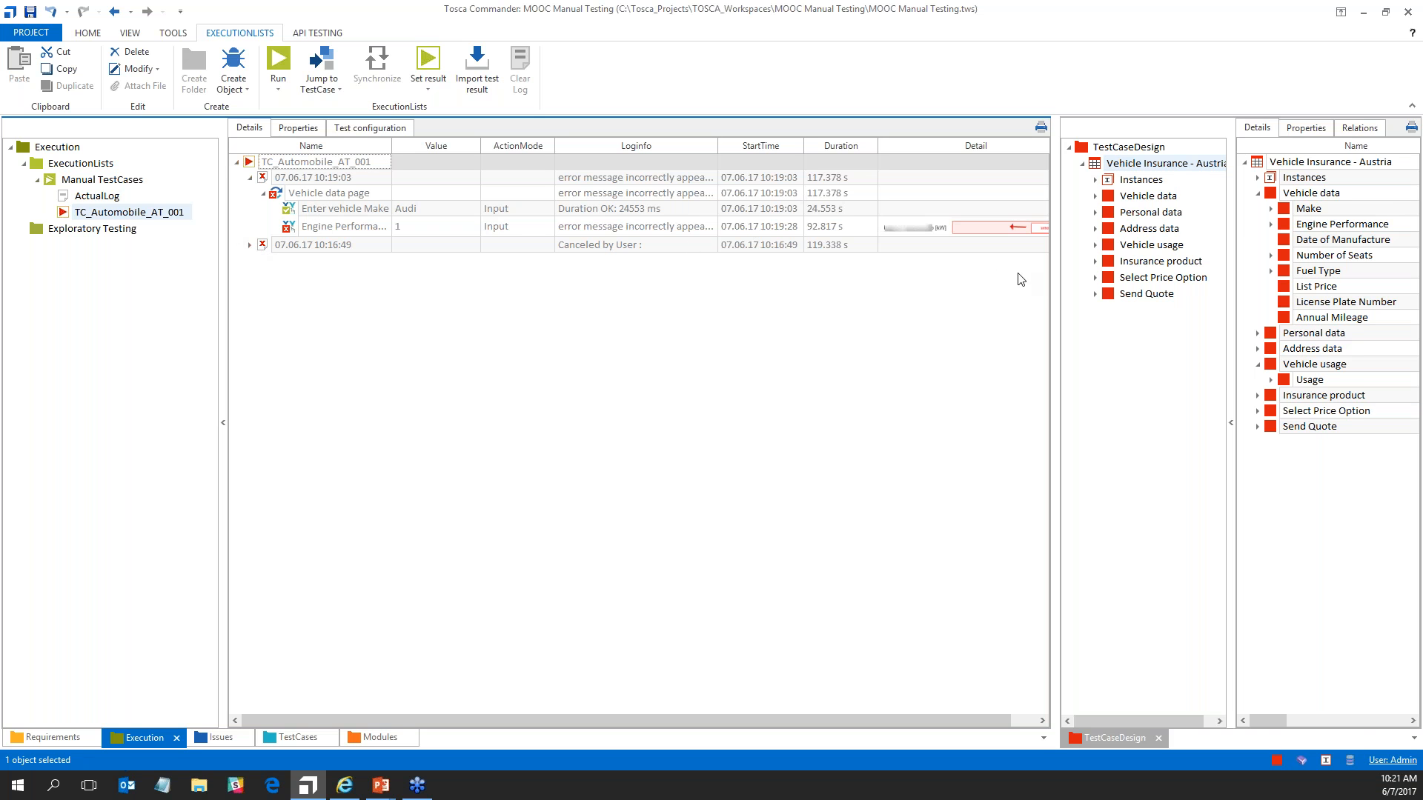
left_click(1067, 297)
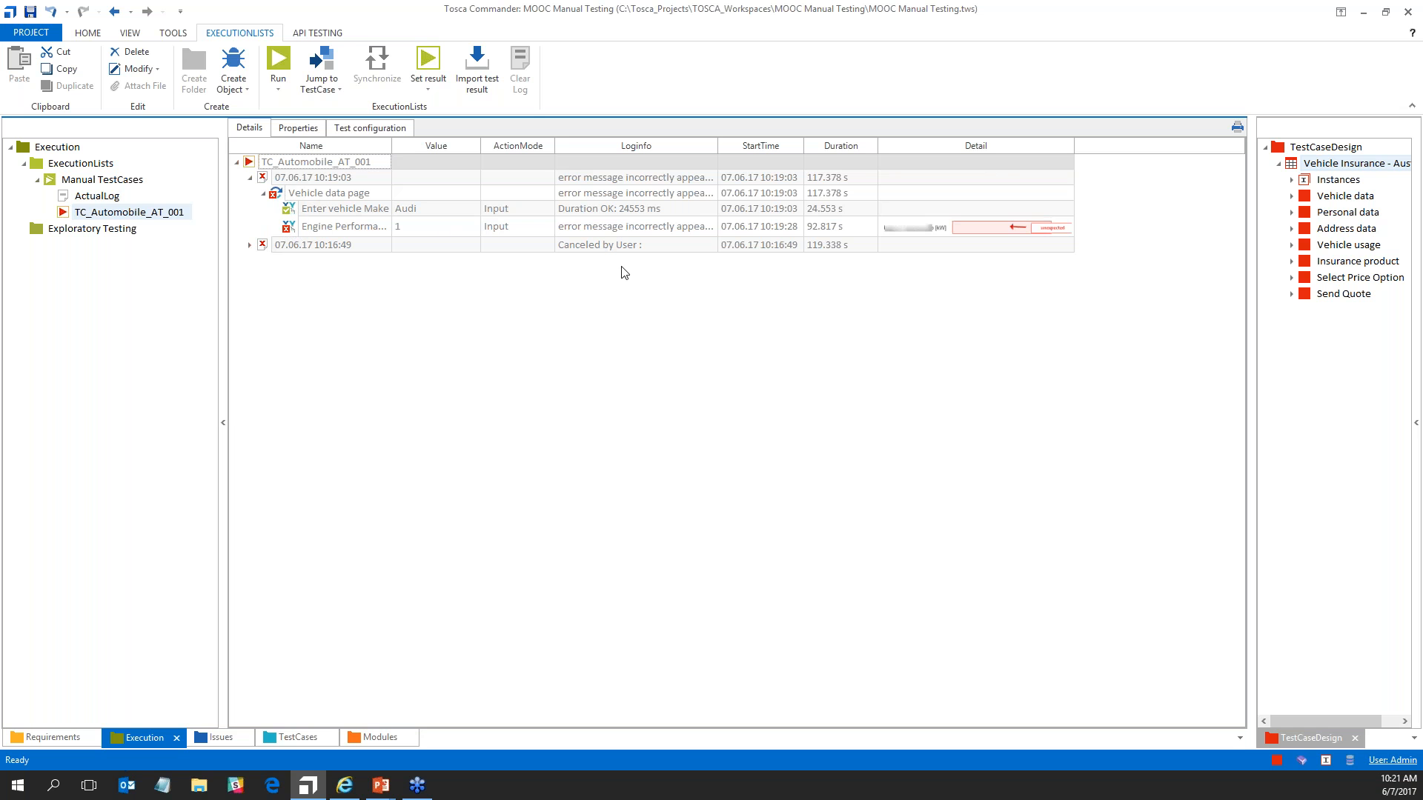
left_click(704, 227)
left_click_drag(716, 143, 801, 143)
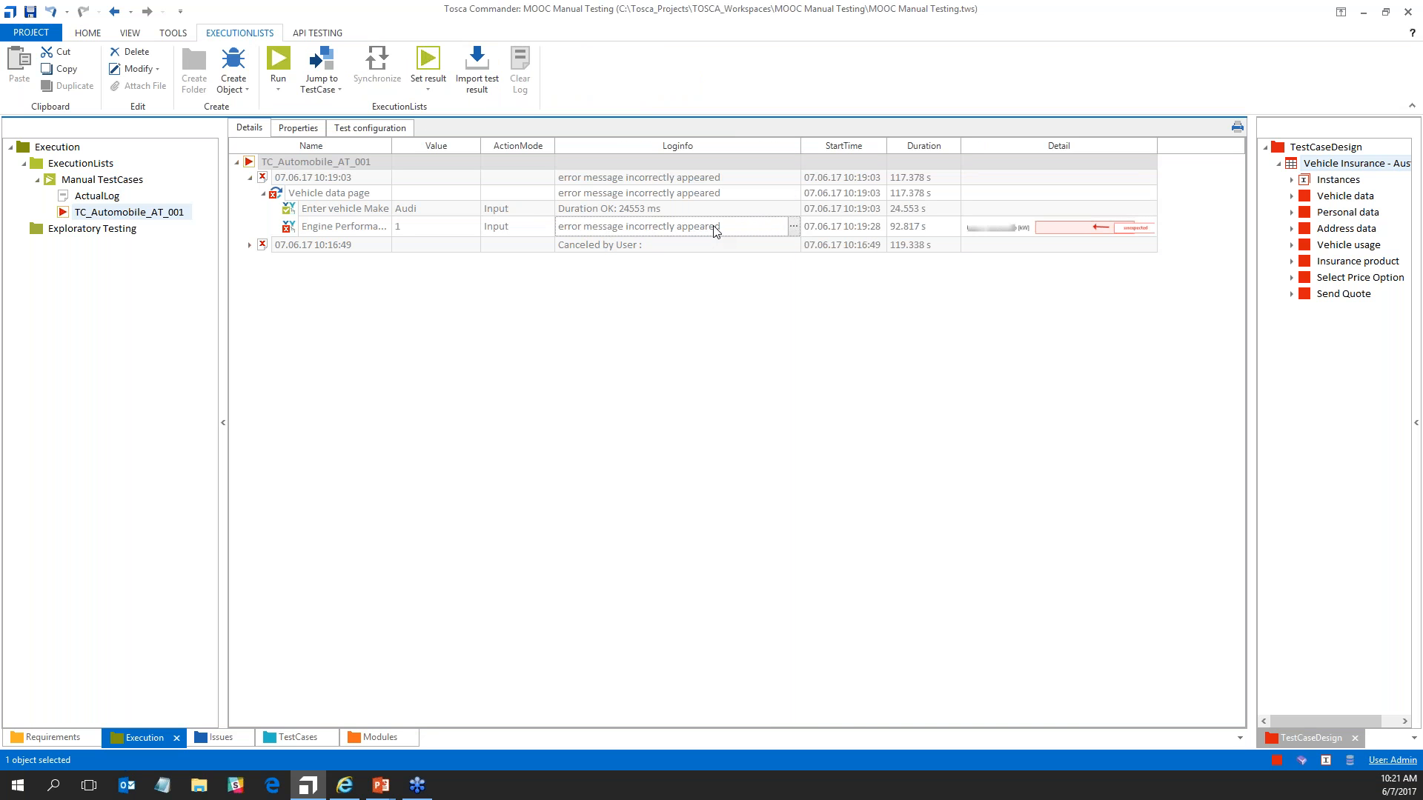
right_click(1085, 230)
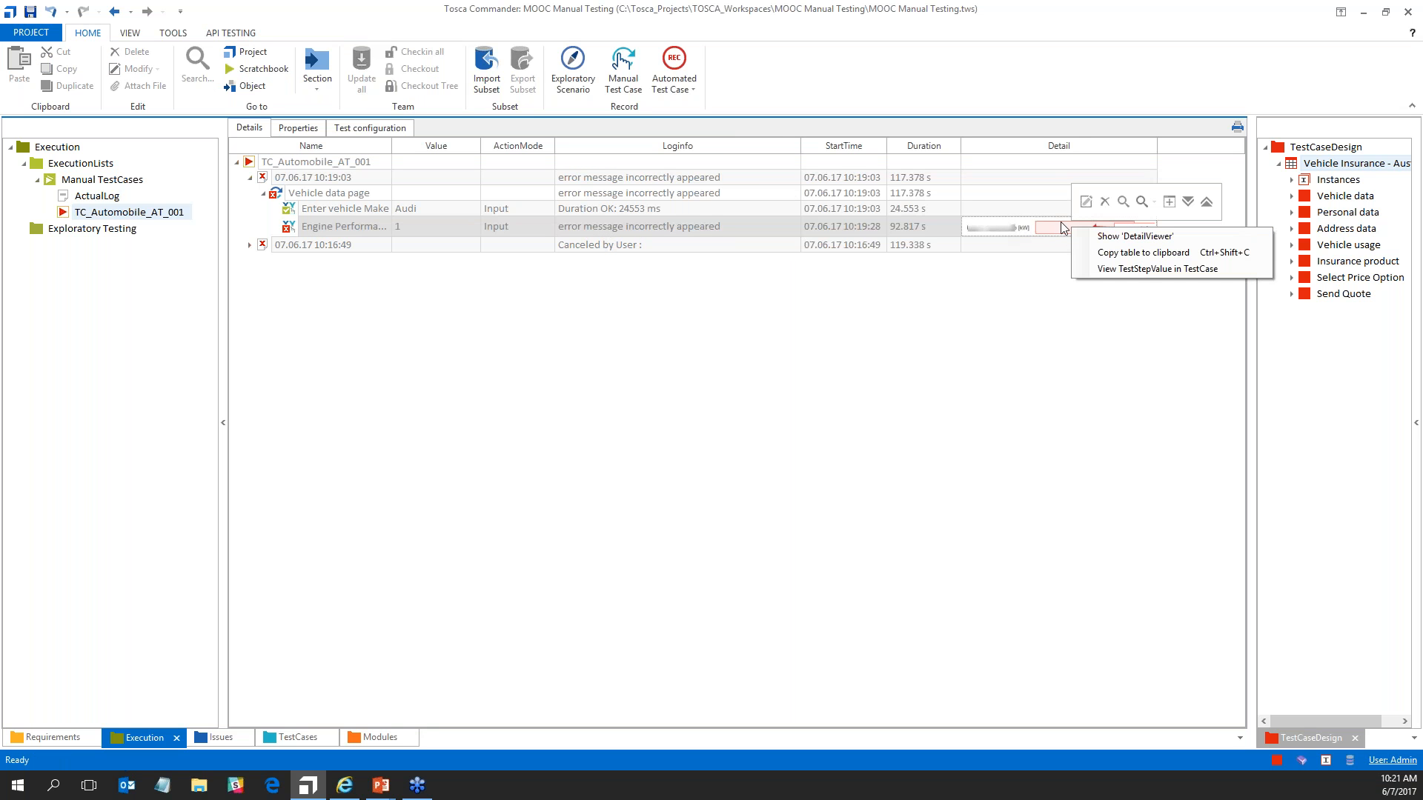
left_click(1115, 235)
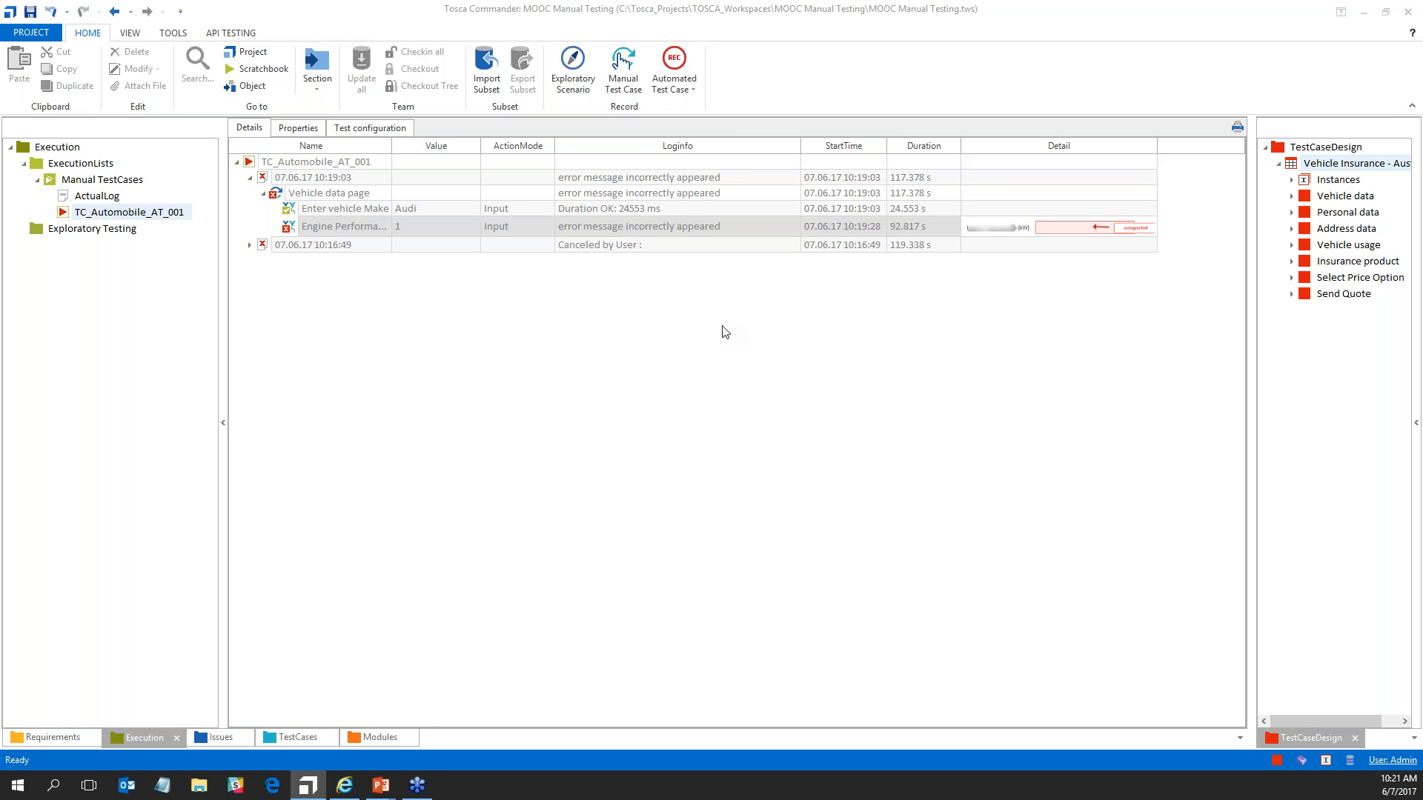
left_click(53, 489)
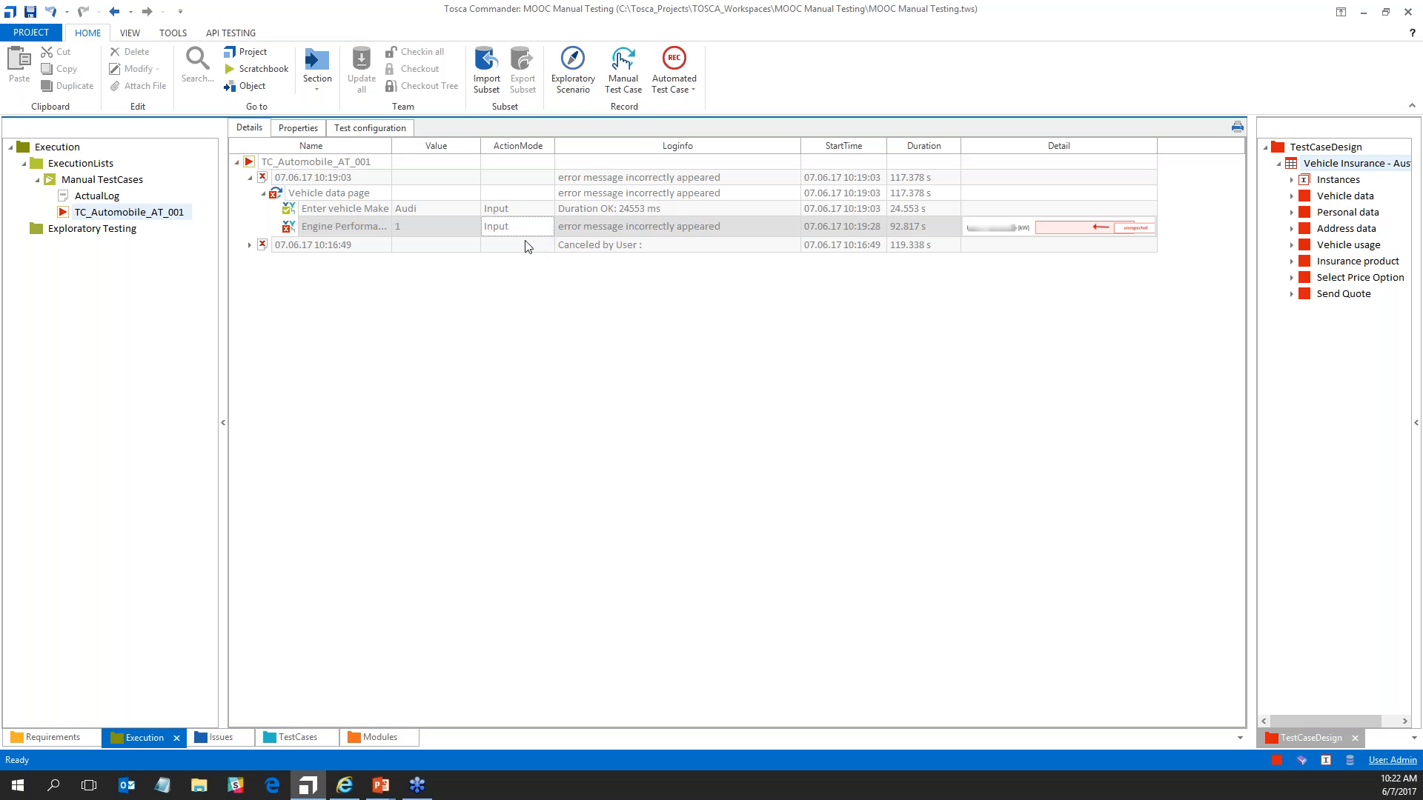
Expand the Vehicle data page of test case TC_Automobile_AT_001 and place a widened Modules section beside it.
left_click(37, 180)
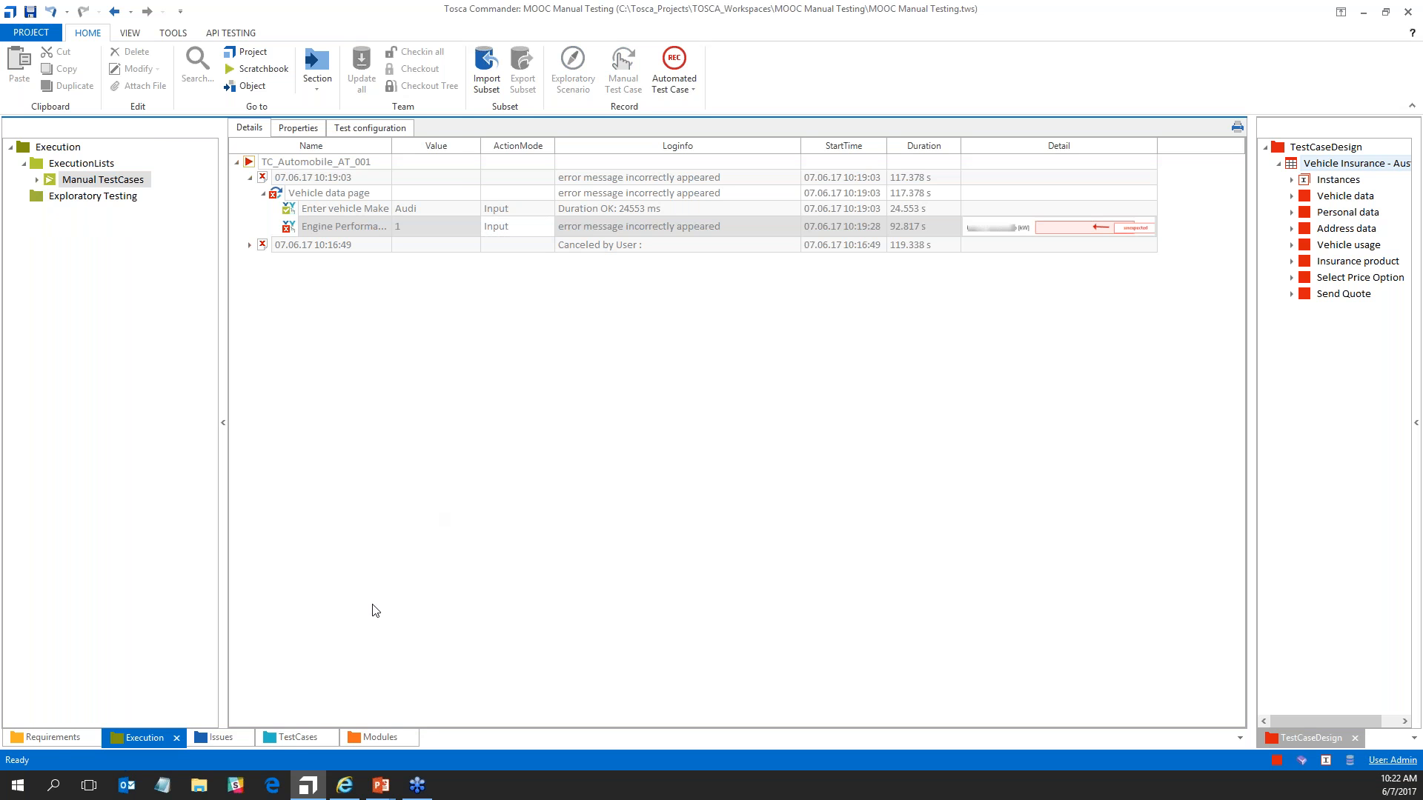
left_click(290, 738)
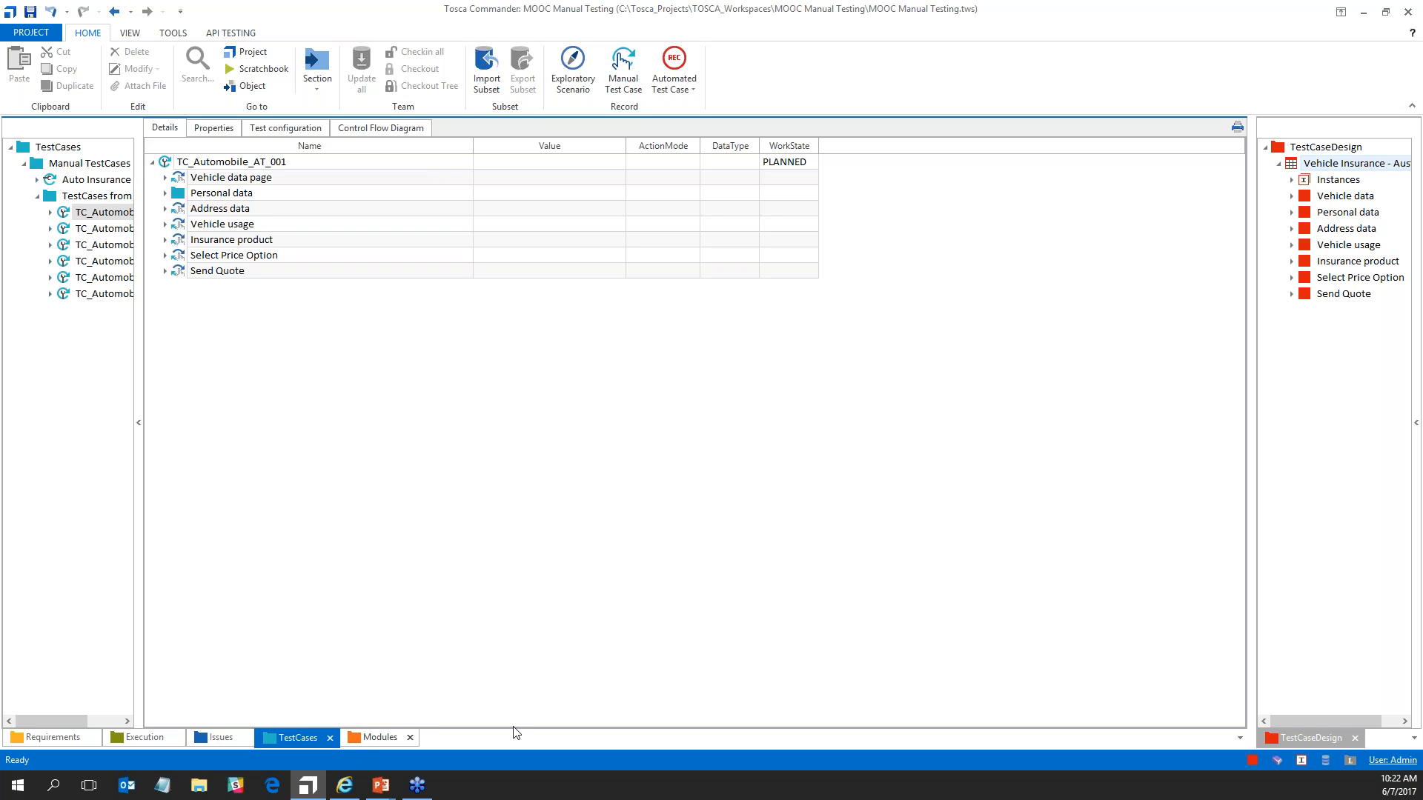
left_click(165, 177)
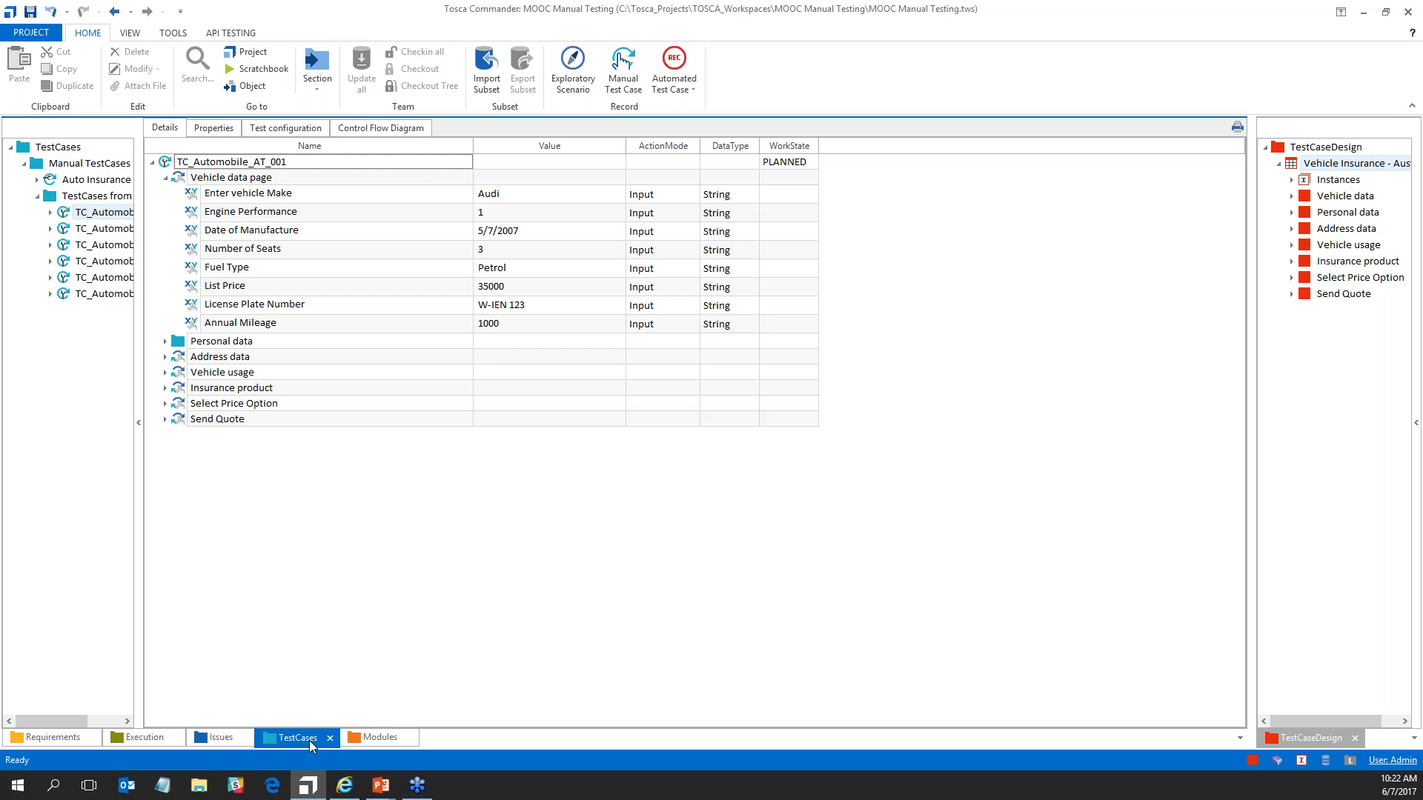
left_click_drag(380, 737, 1338, 432)
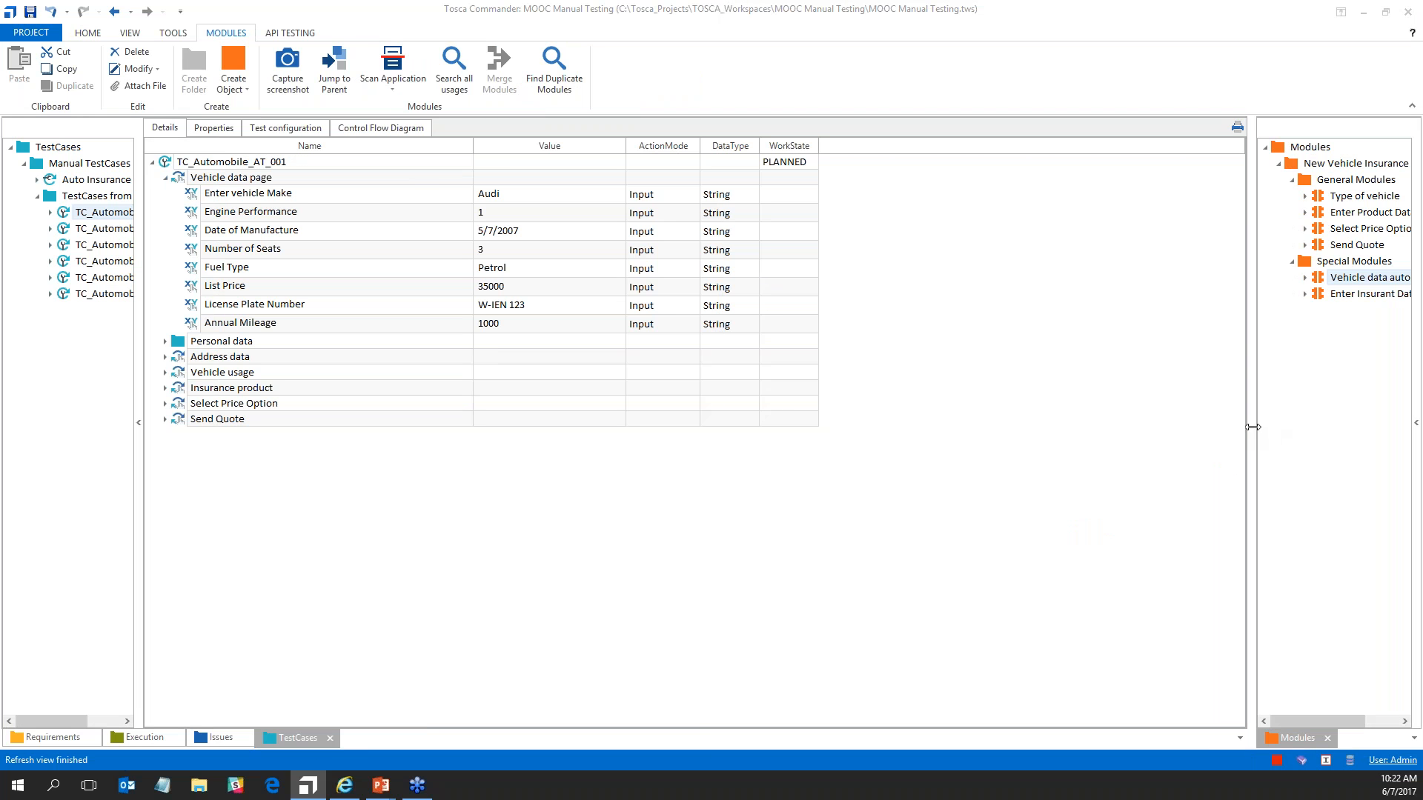
left_click_drag(1253, 427, 737, 417)
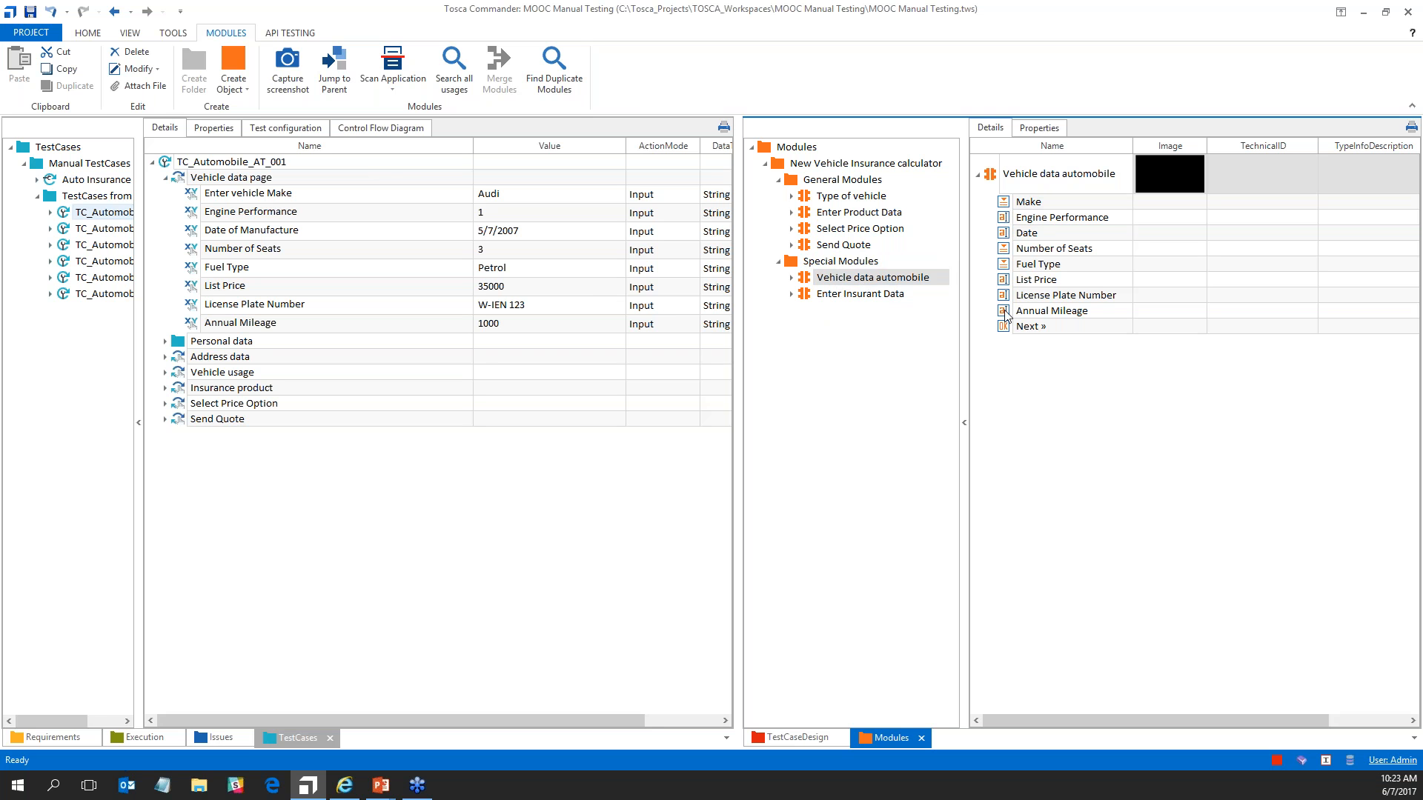
Assign the Vehicle data automobile module to the manual test step Vehicle data page of TC_Automobile_AT_001.
left_click(994, 182)
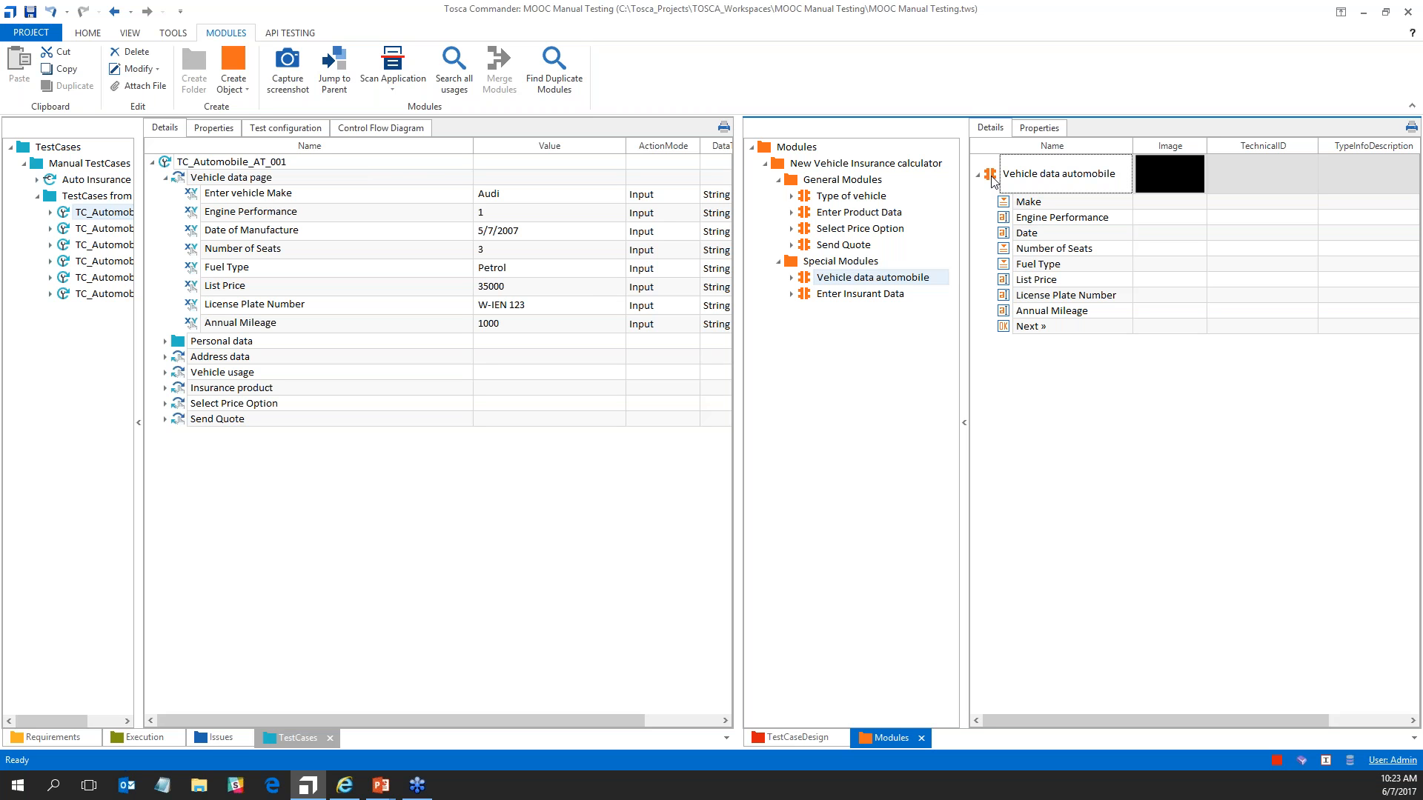
left_click_drag(994, 182, 181, 184)
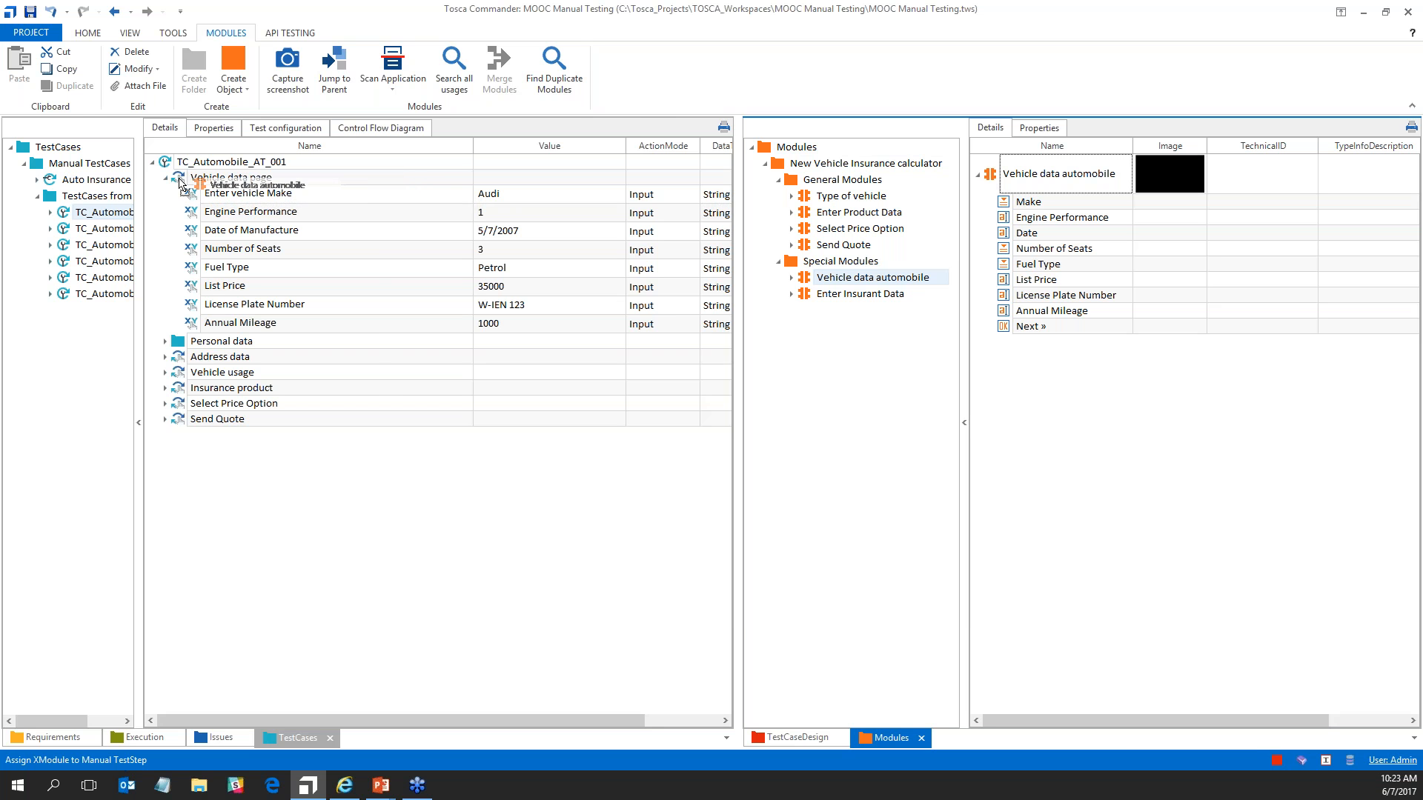
left_click_drag(181, 183, 181, 183)
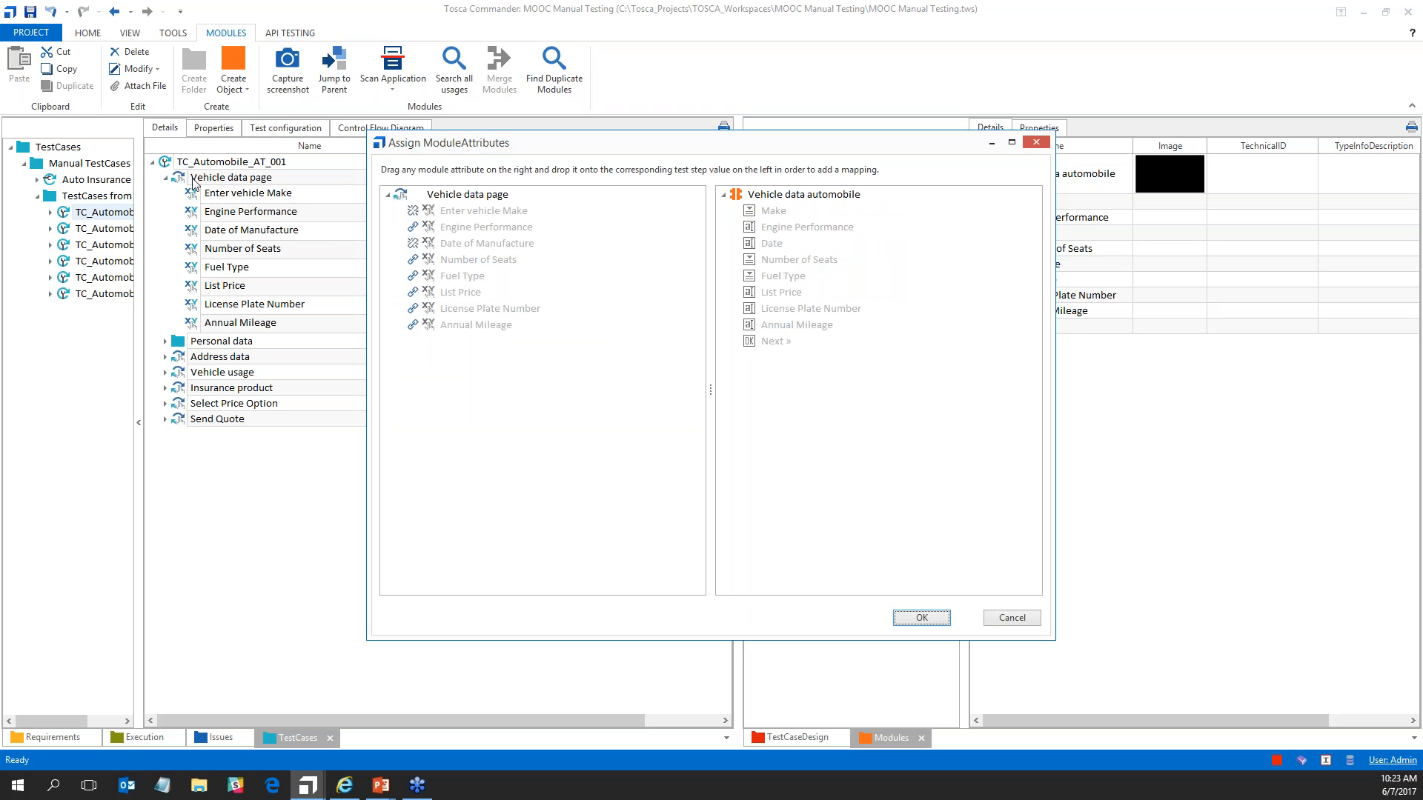
Check which module attributes the Engine Performance and Number of Seats test step values are mapped to.
left_click_drag(600, 152, 538, 153)
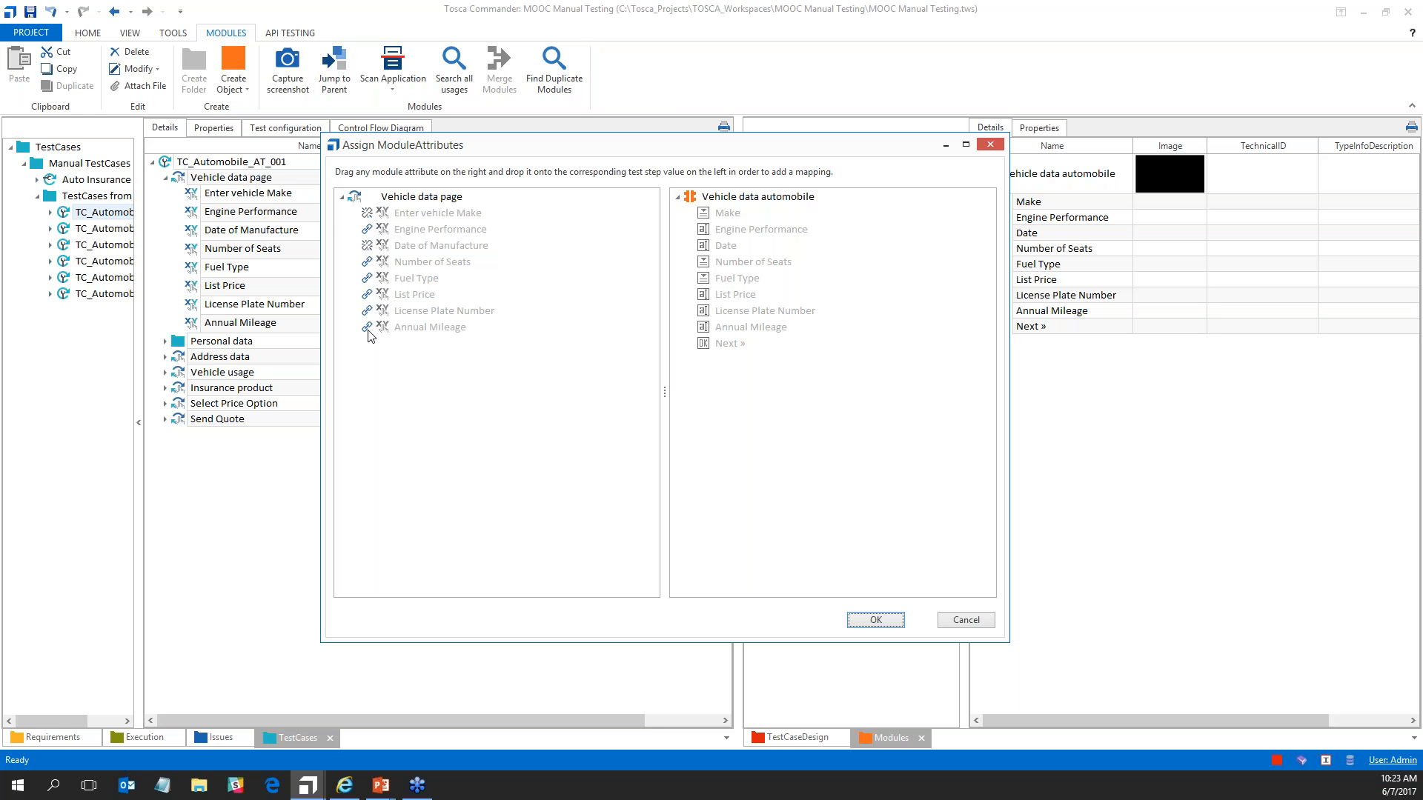
left_click(367, 231)
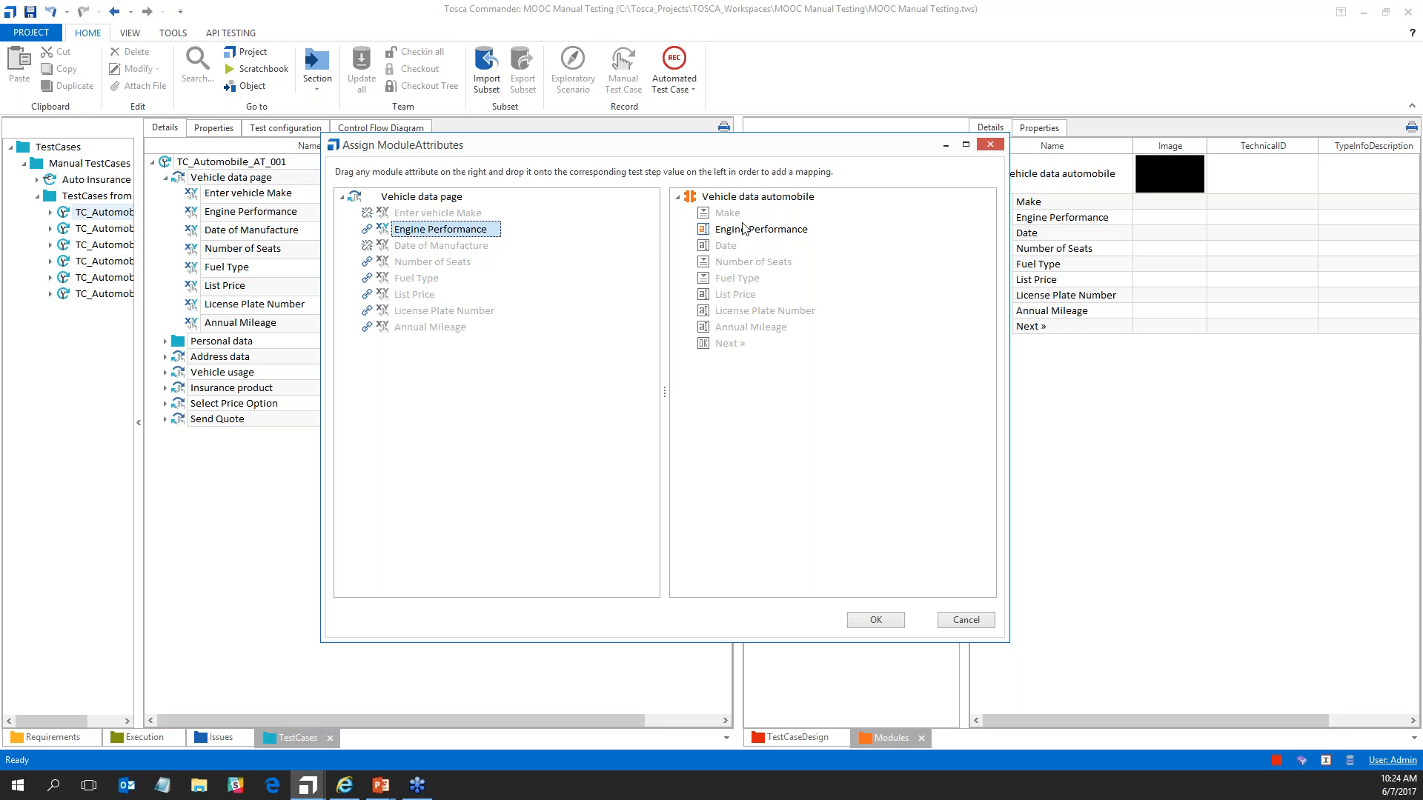
left_click(400, 261)
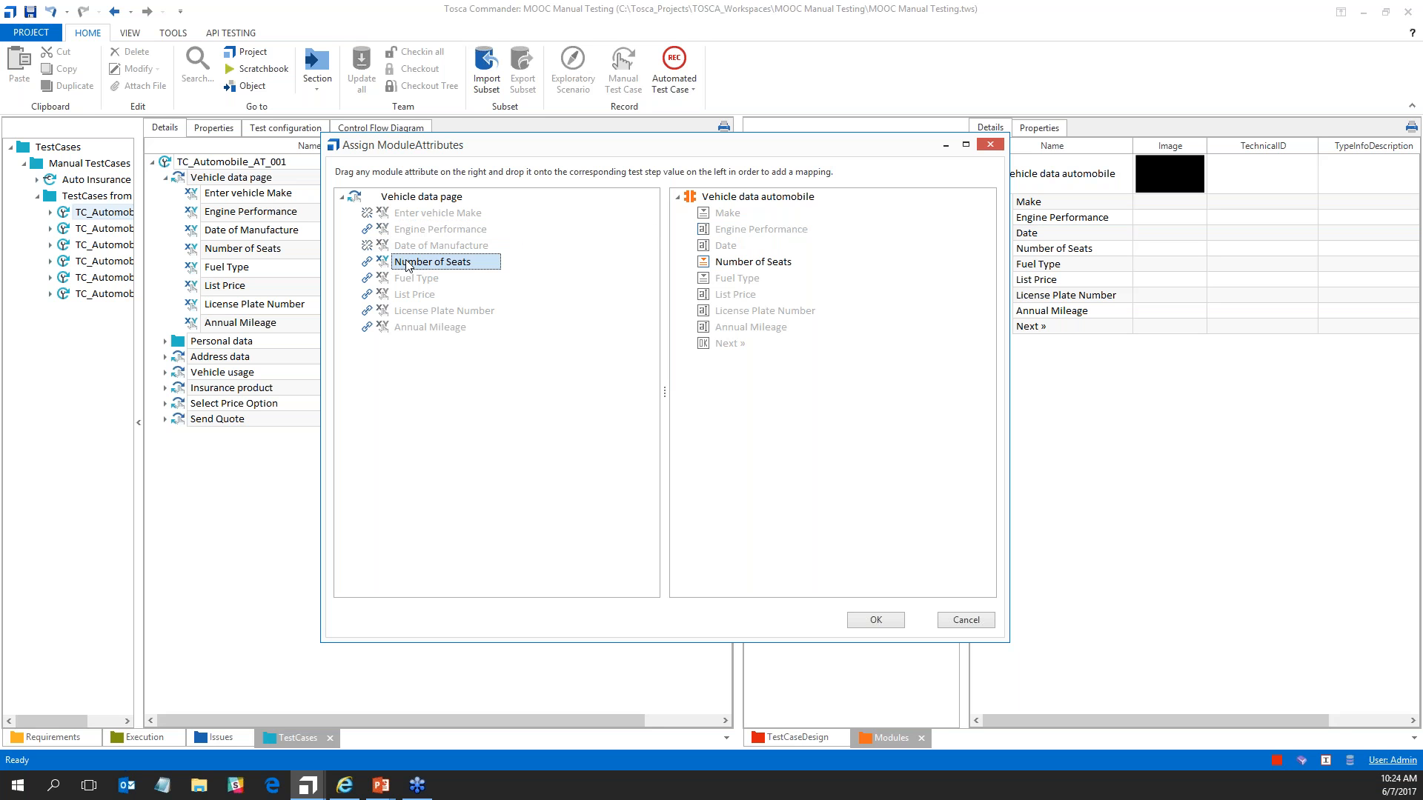
Map Date of Manufacture to the Date attribute and Enter vehicle Make to the Make attribute, and confirm the assignment.
left_click(409, 278)
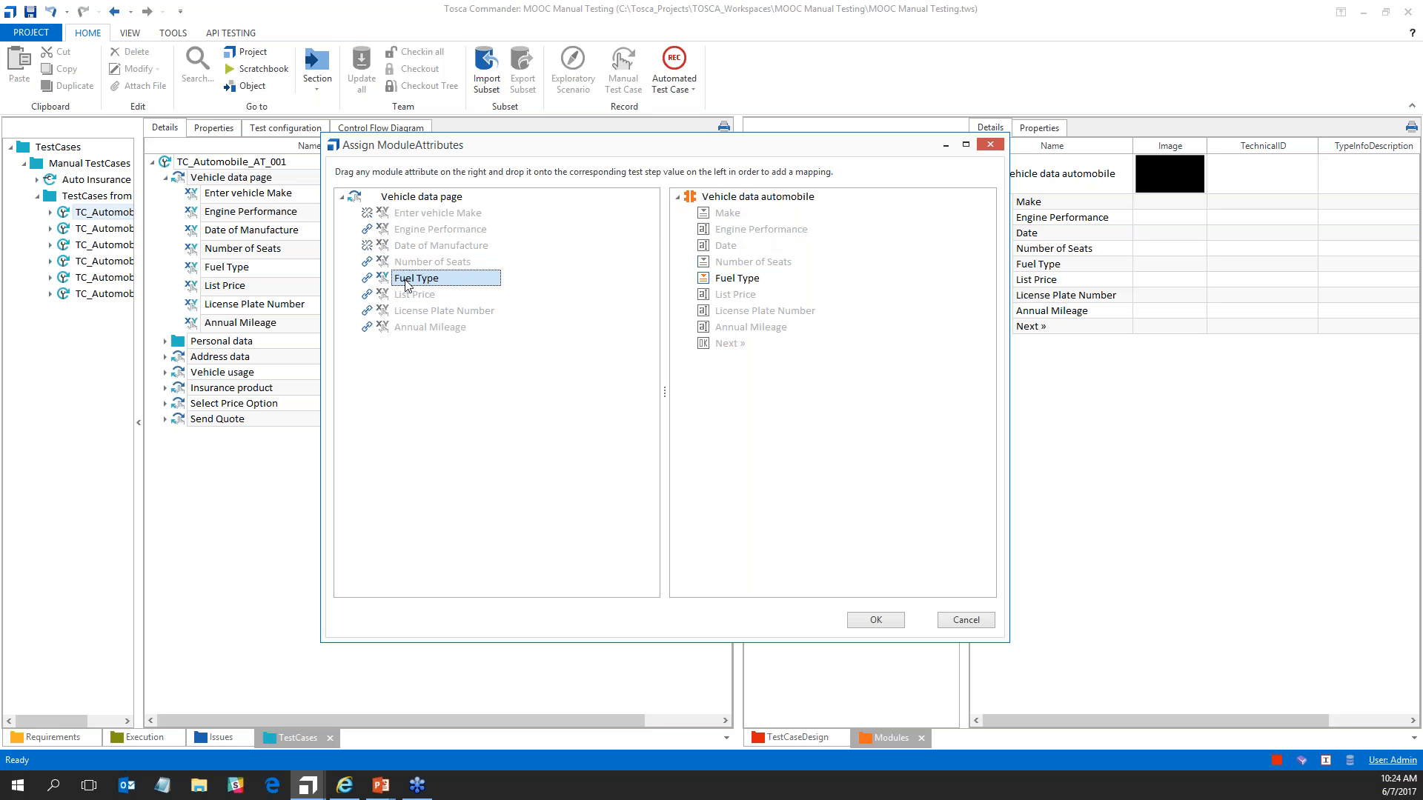
left_click(380, 247)
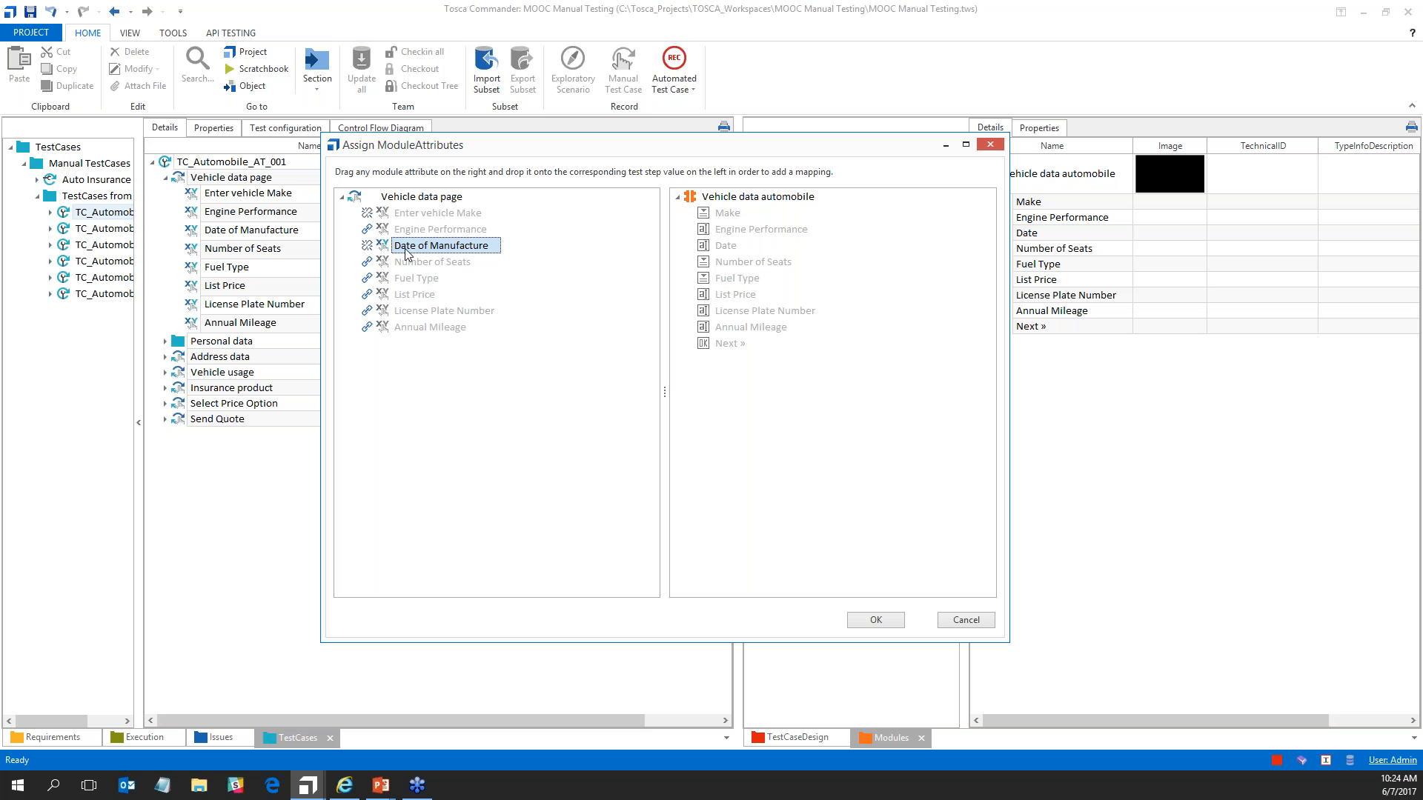
left_click_drag(385, 252, 708, 252)
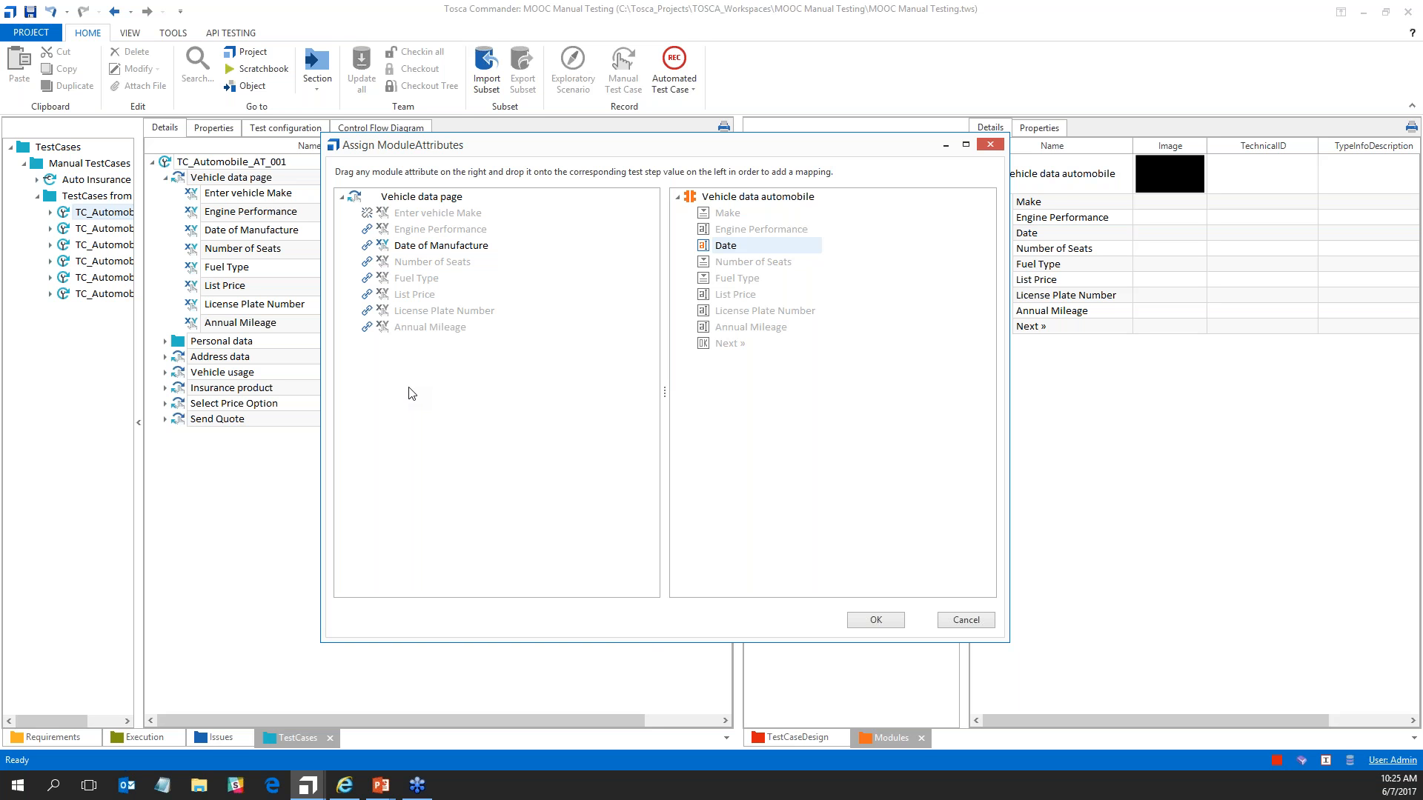
left_click_drag(390, 214, 725, 213)
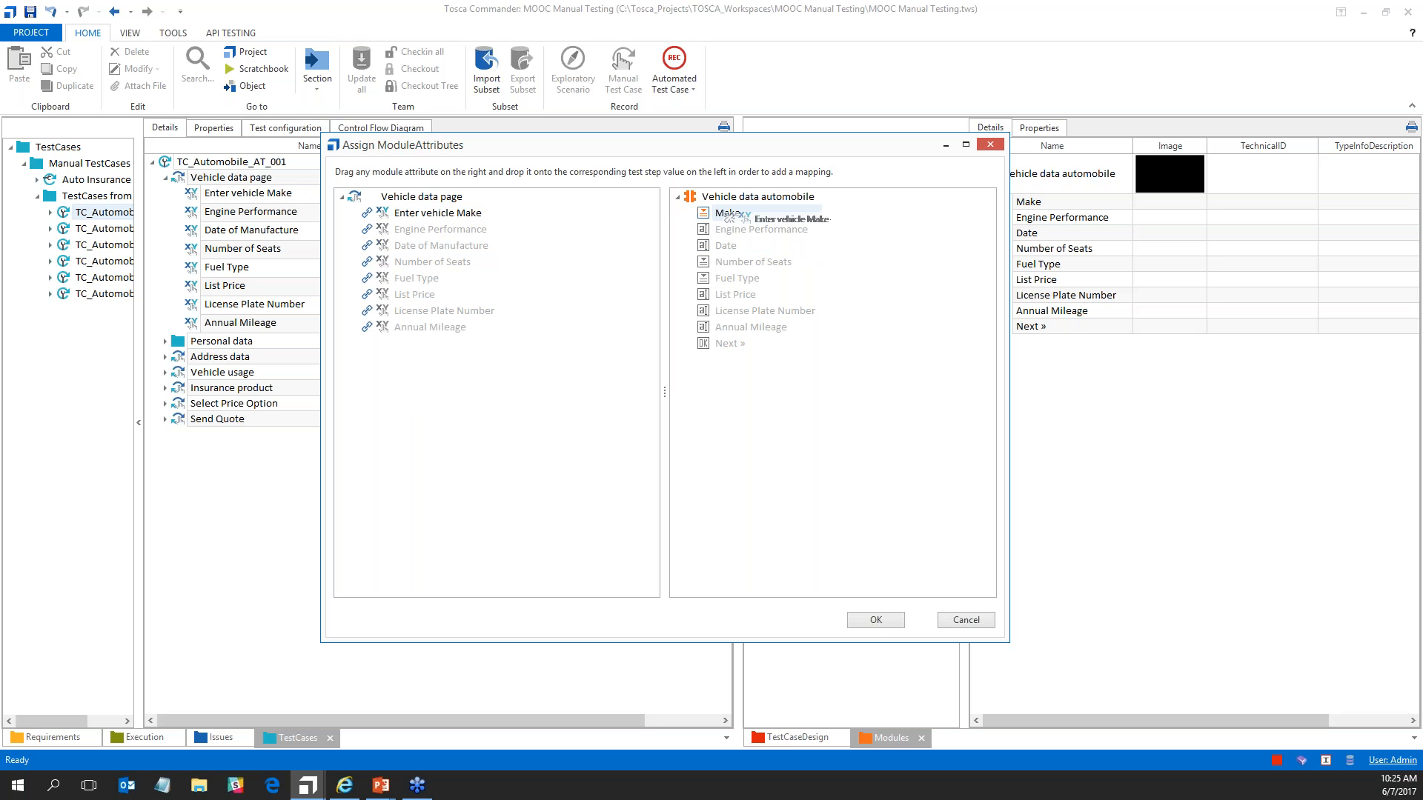
left_click(856, 618)
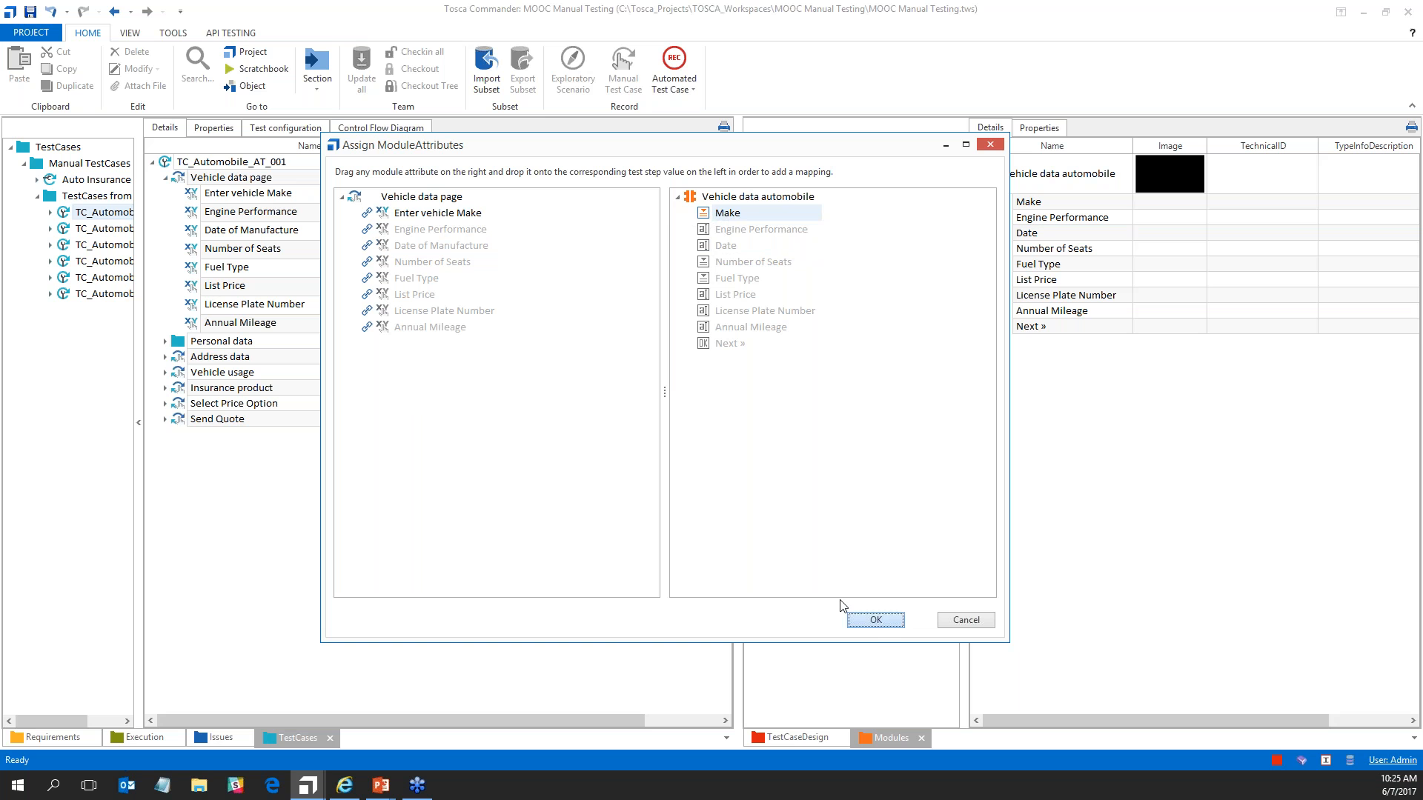
left_click(723, 348)
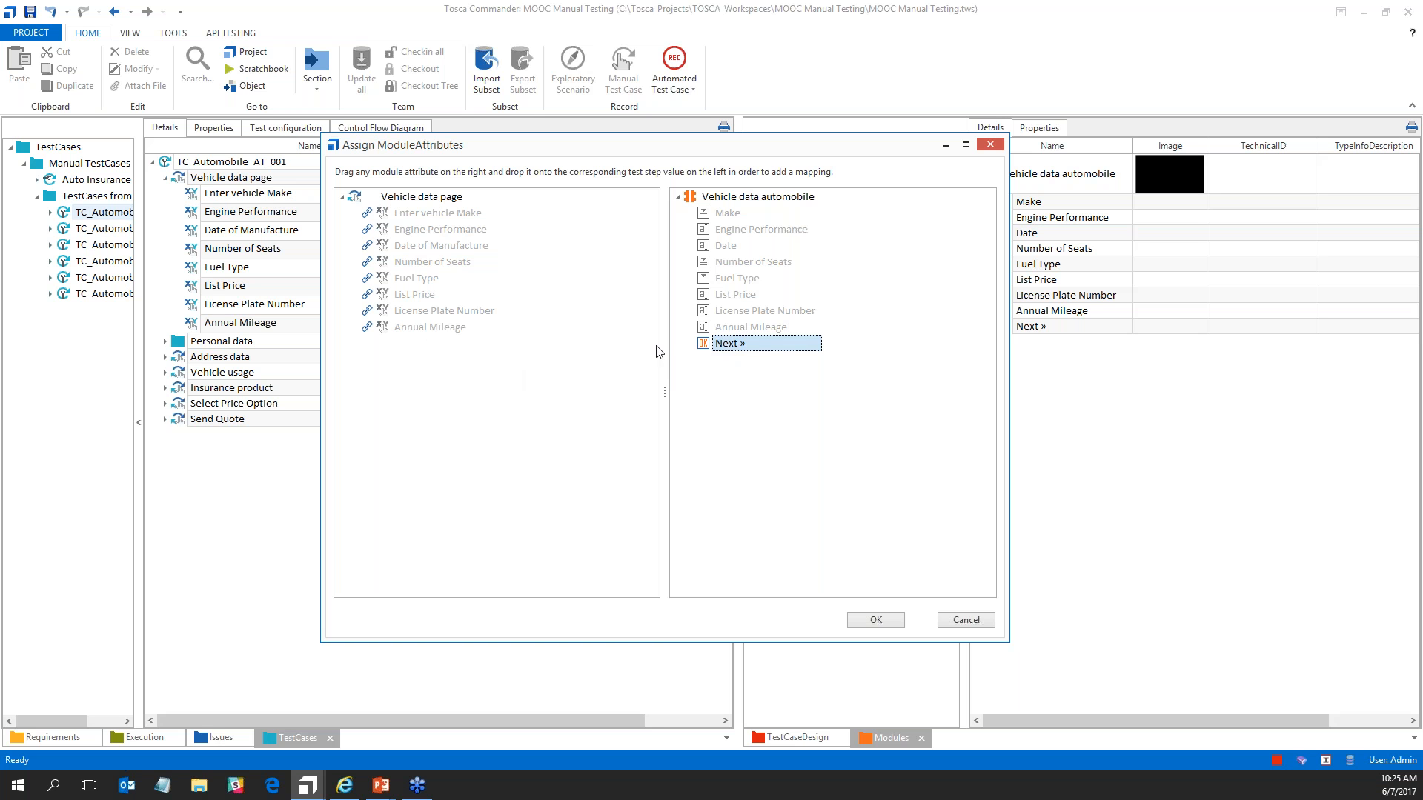
left_click(878, 621)
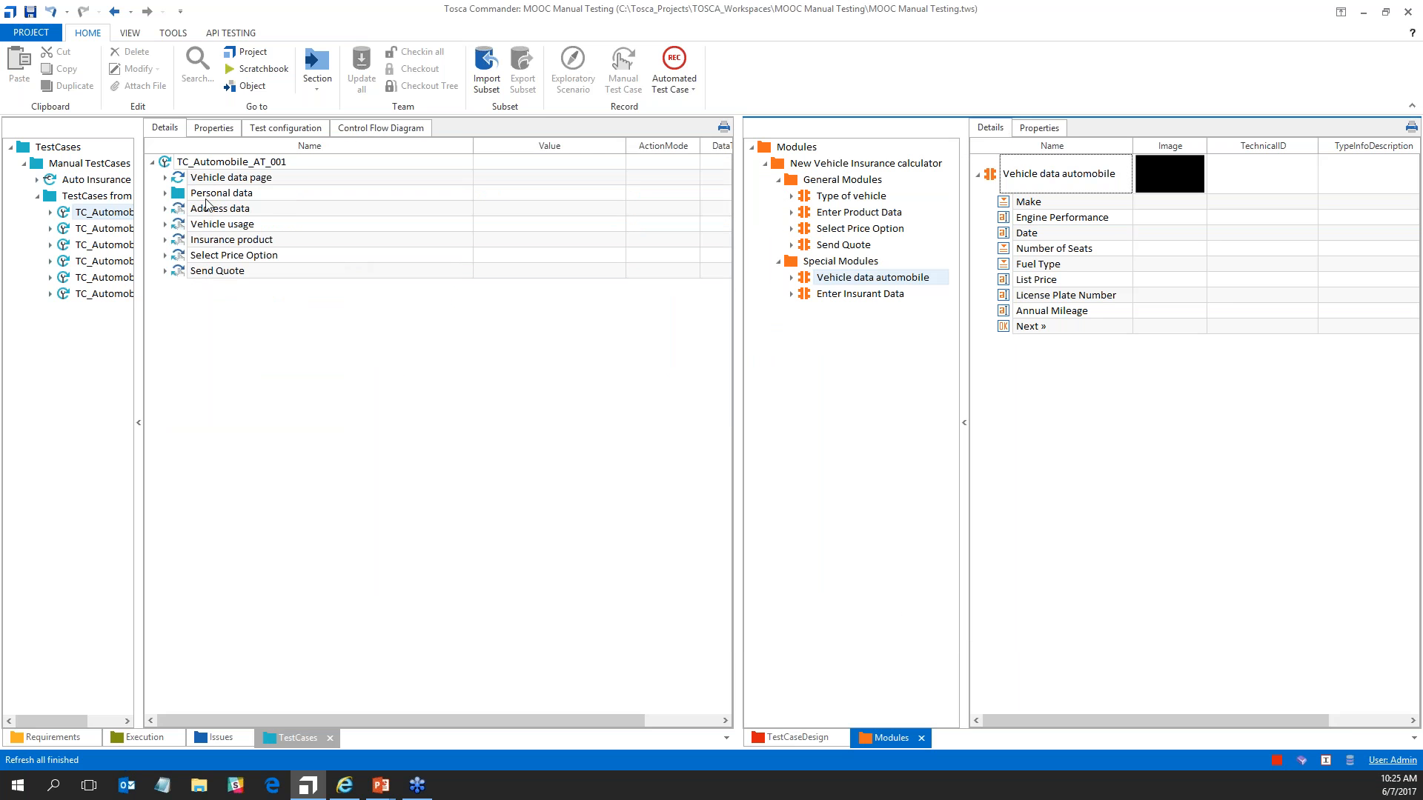
Expand the Vehicle data page test step and set the value of Next » to {Click}.
left_click(178, 180)
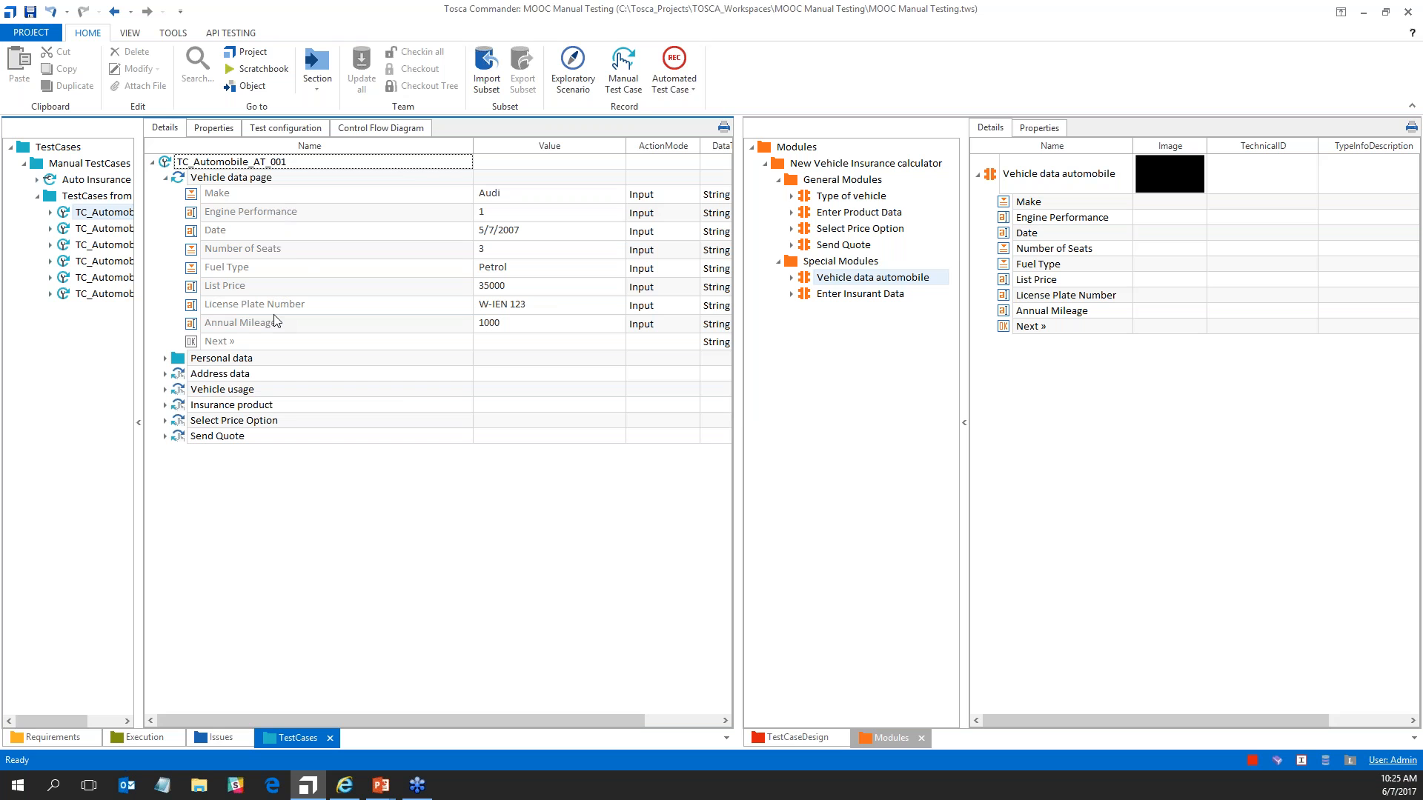
left_click(510, 344)
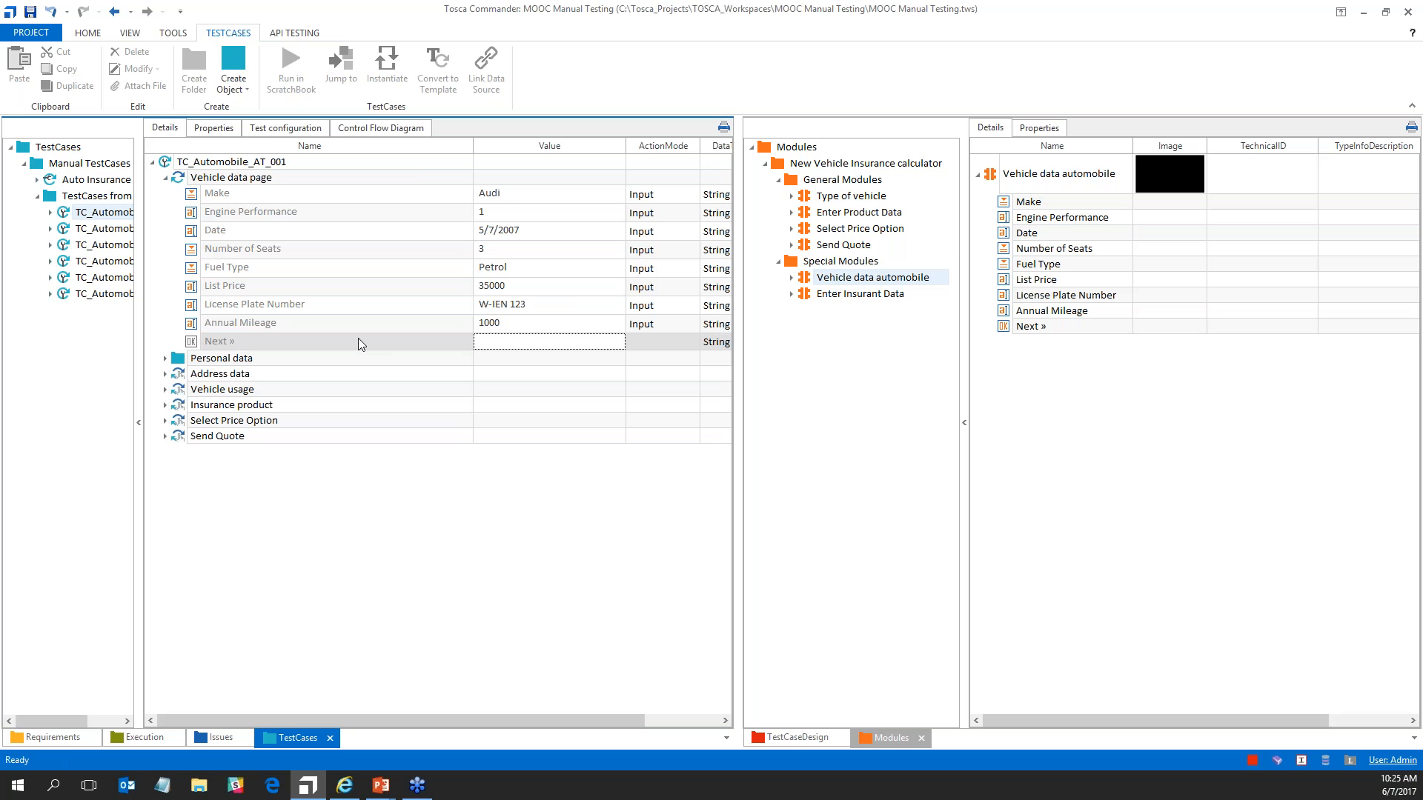
left_click(481, 342)
left_click(601, 342)
left_click(552, 357)
left_click(490, 362)
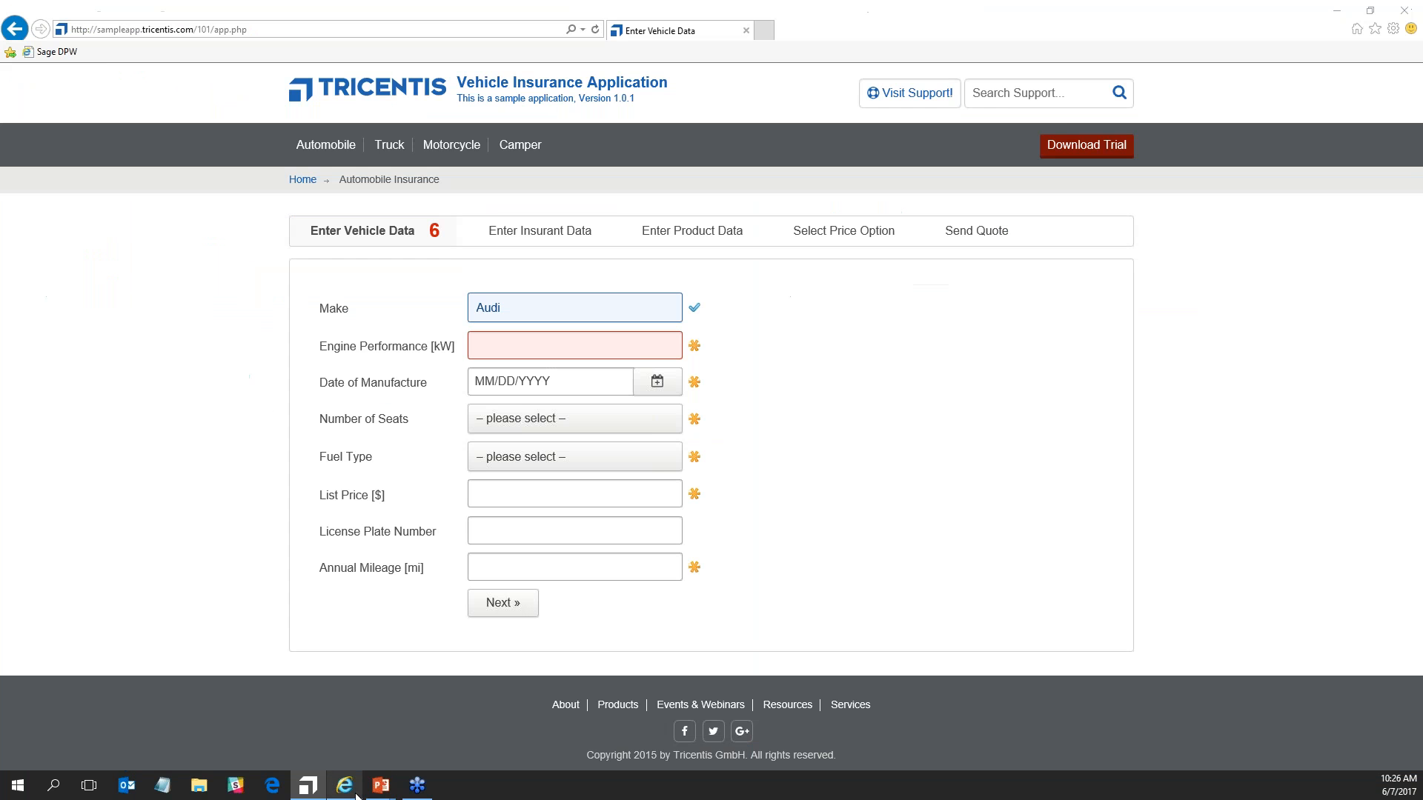
Check that the vehicle data form is open in the browser and run the Vehicle data page test step in the ScratchBook.
left_click(345, 787)
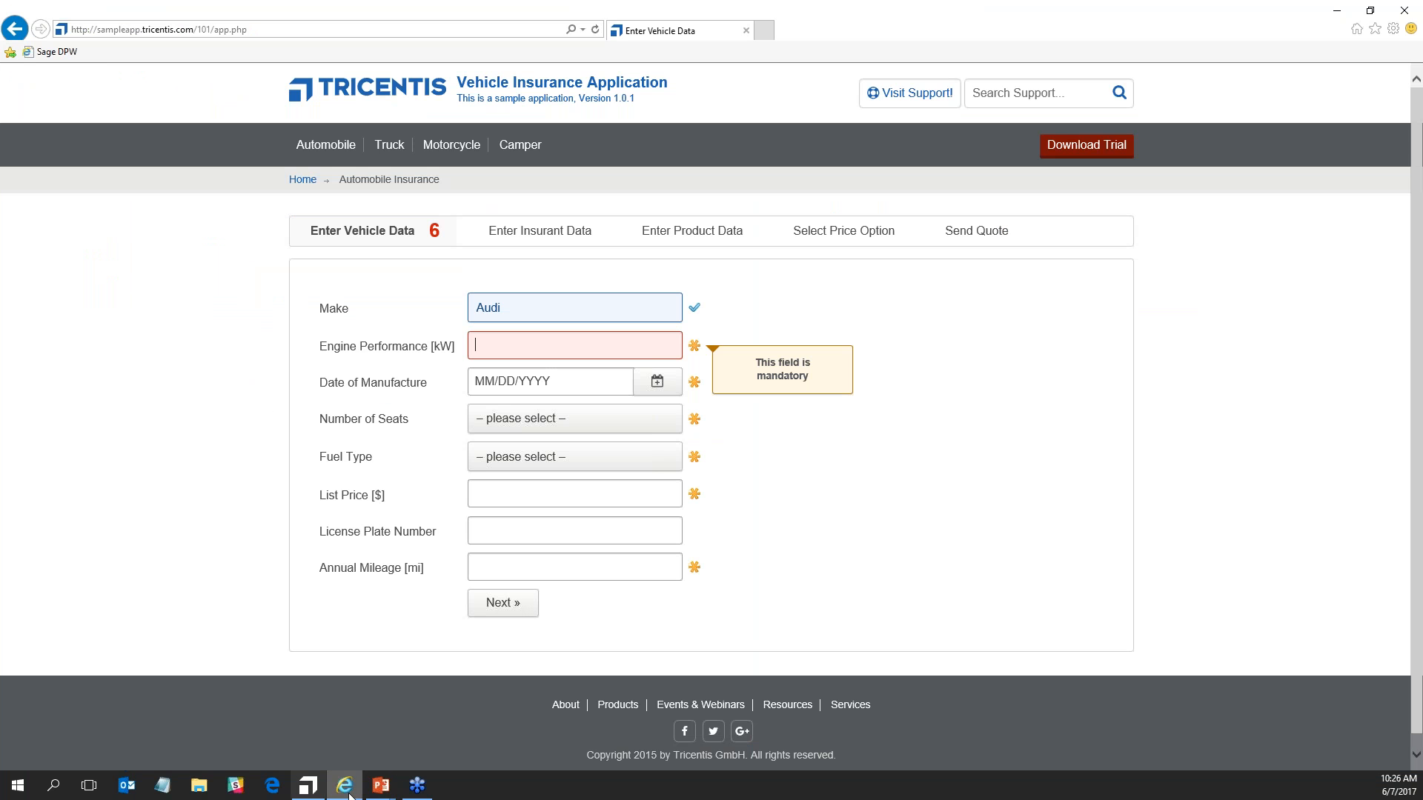
left_click(309, 785)
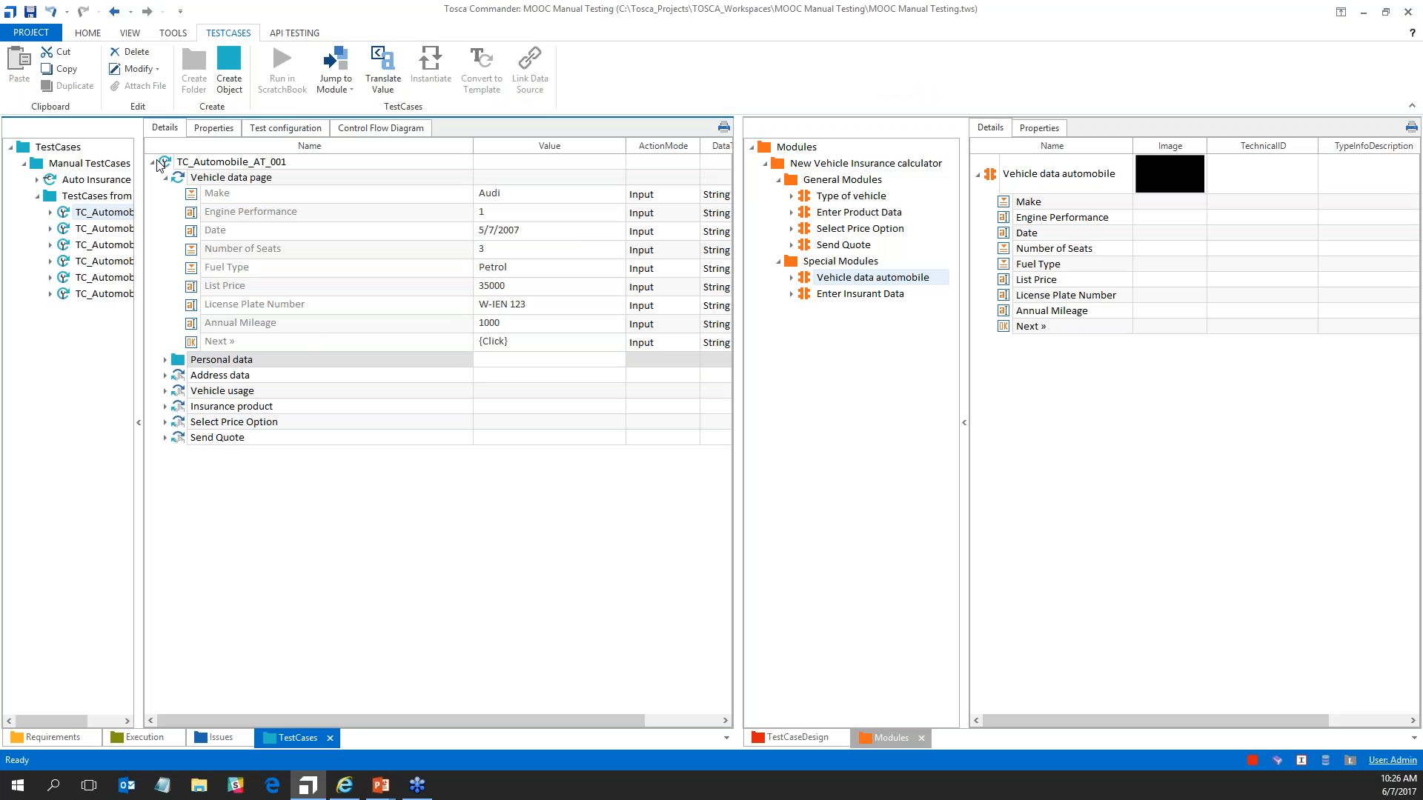
right_click(196, 179)
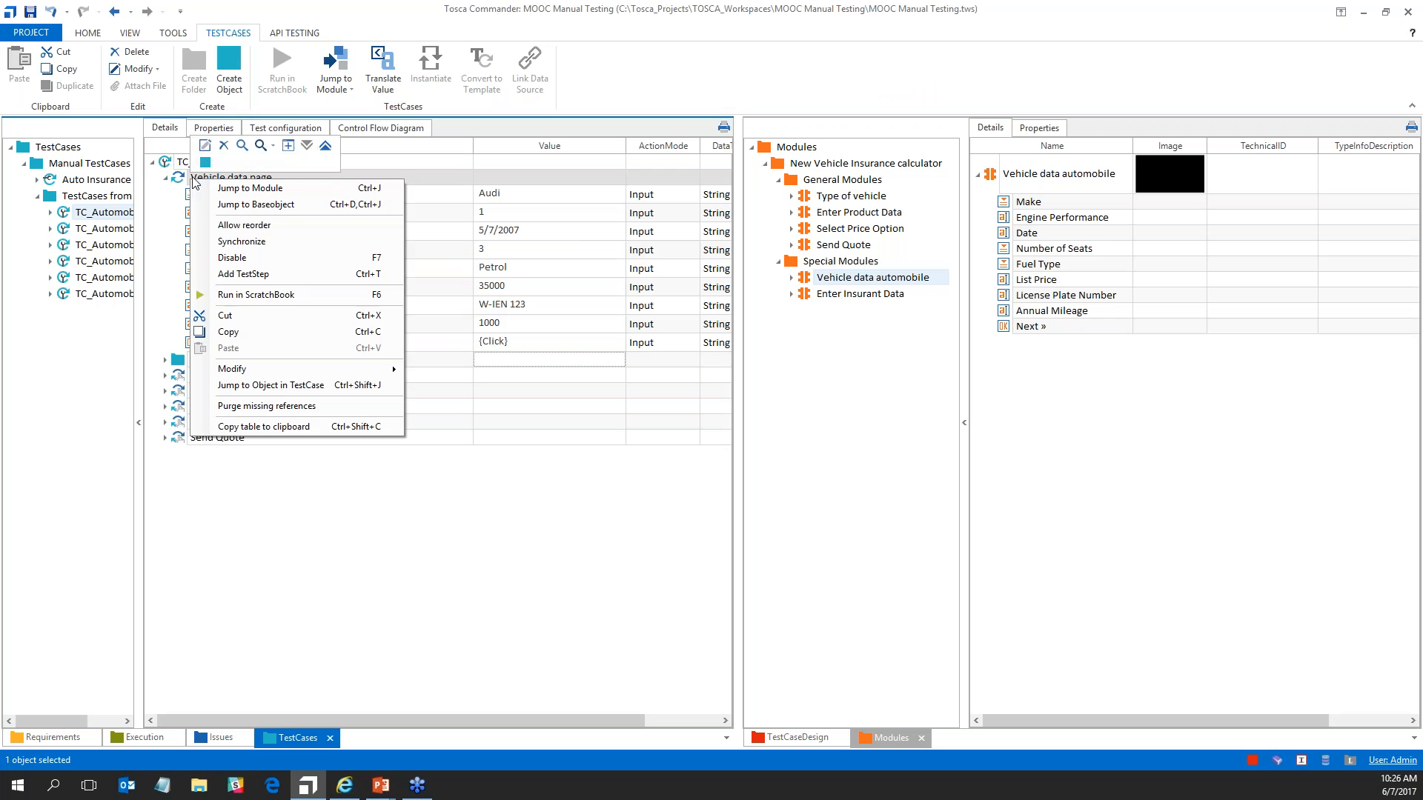
left_click(263, 295)
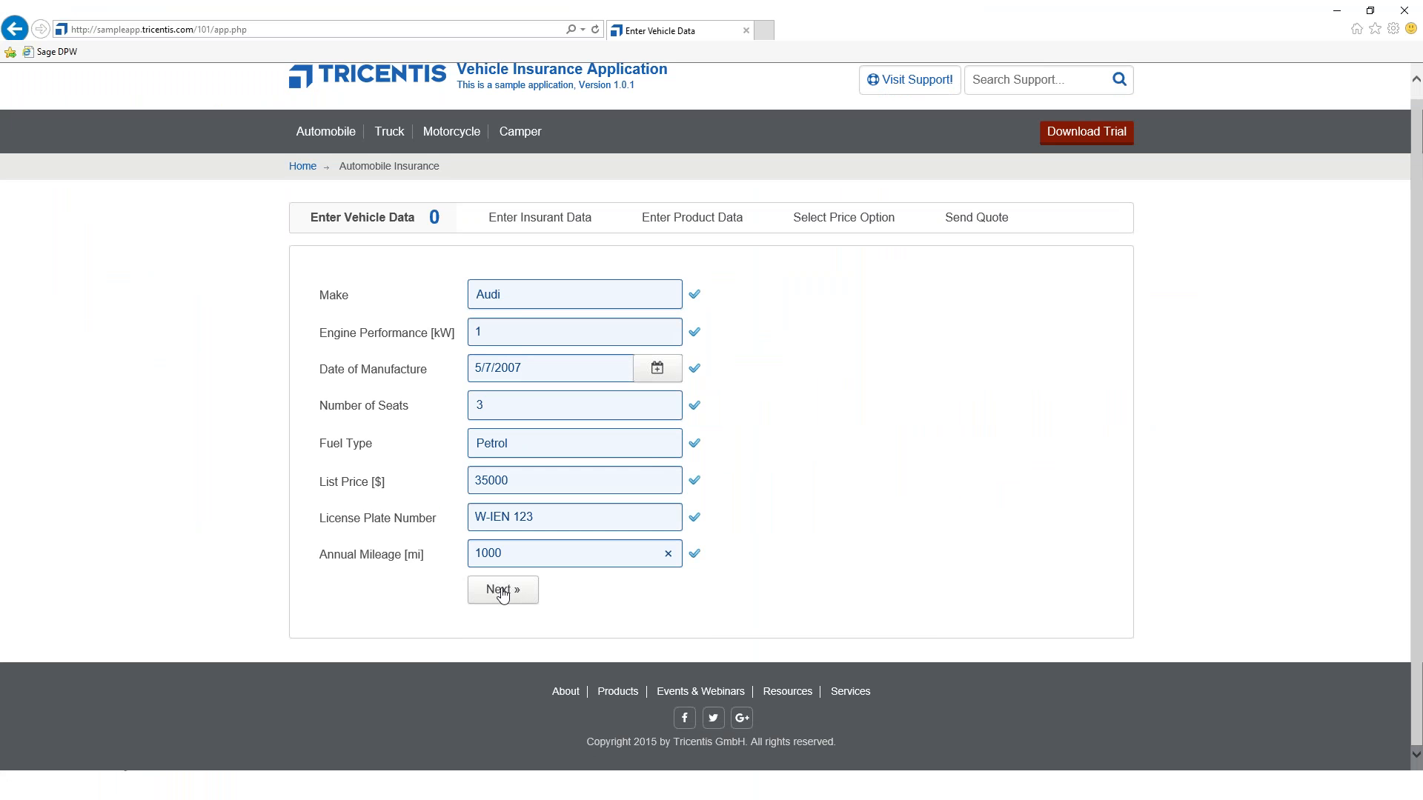
left_click(502, 591)
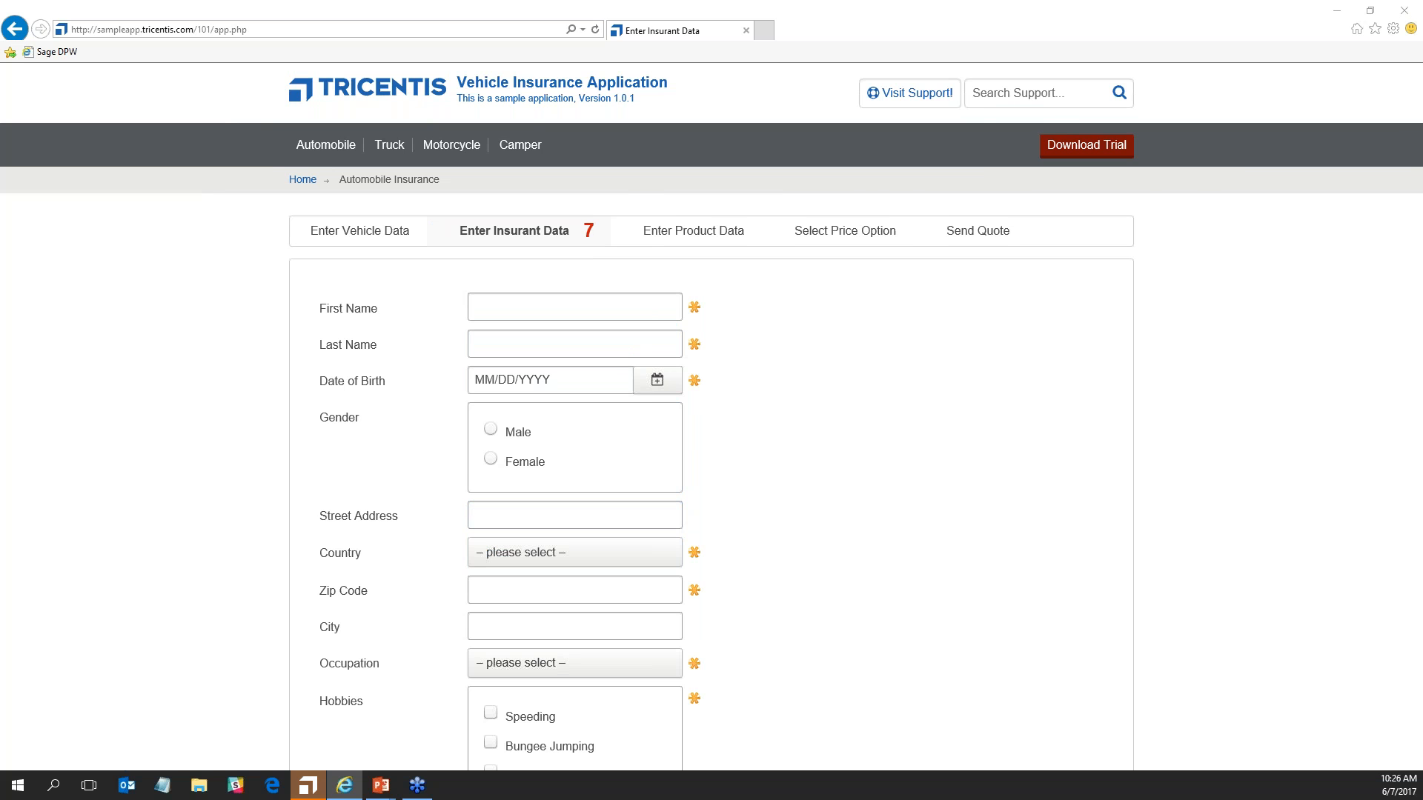
Review the ScratchBook execution results for the Vehicle data page and close the result window.
left_click(34, 90)
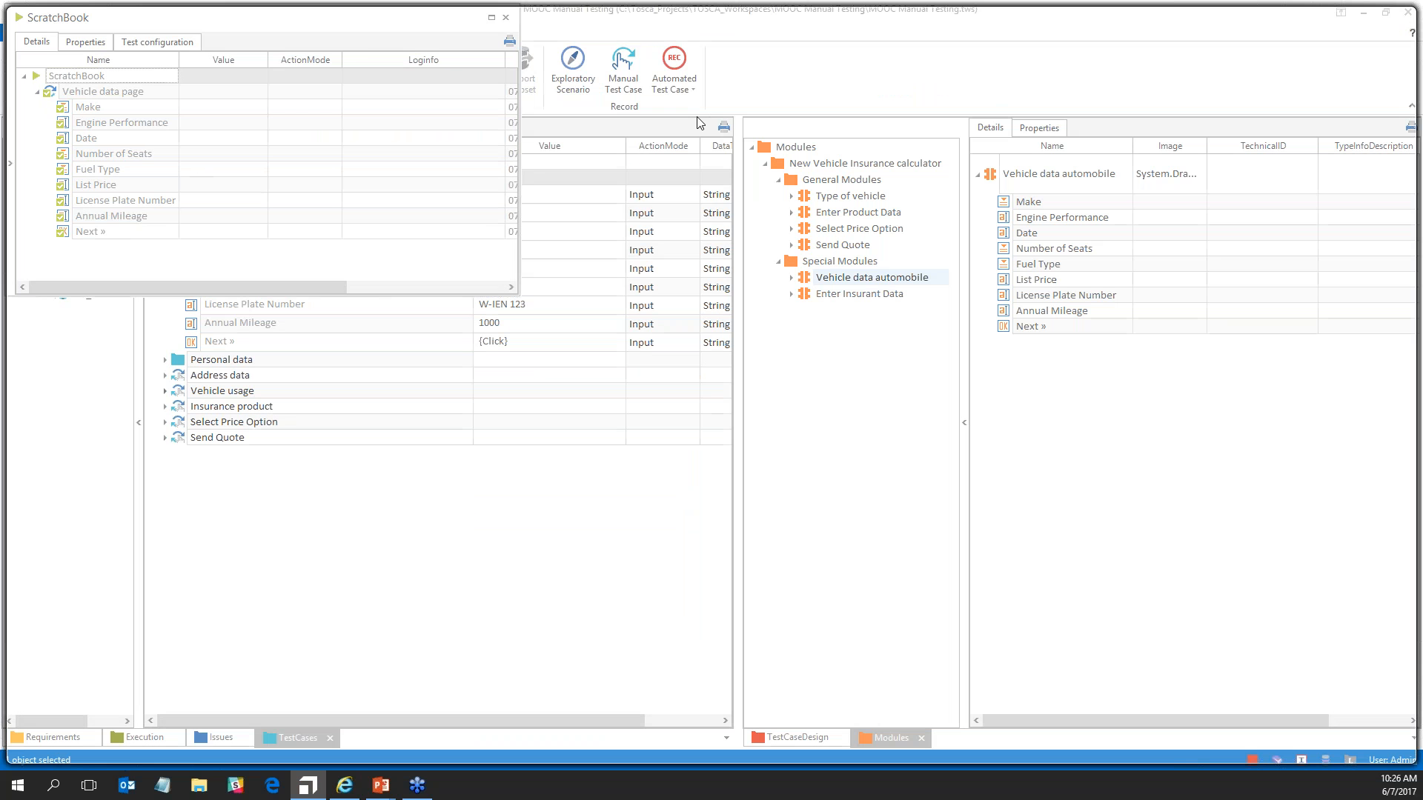
left_click_drag(301, 17, 580, 120)
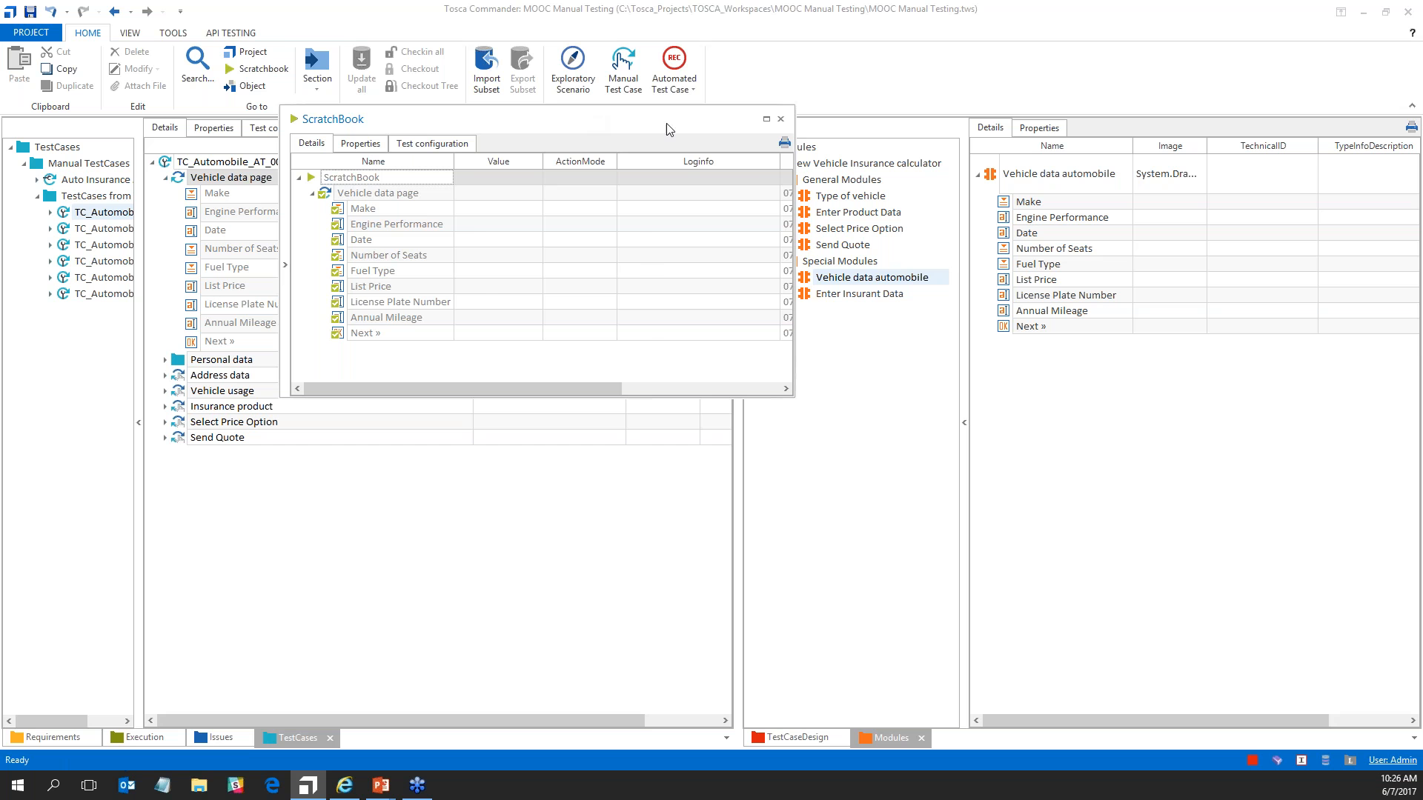
left_click(781, 119)
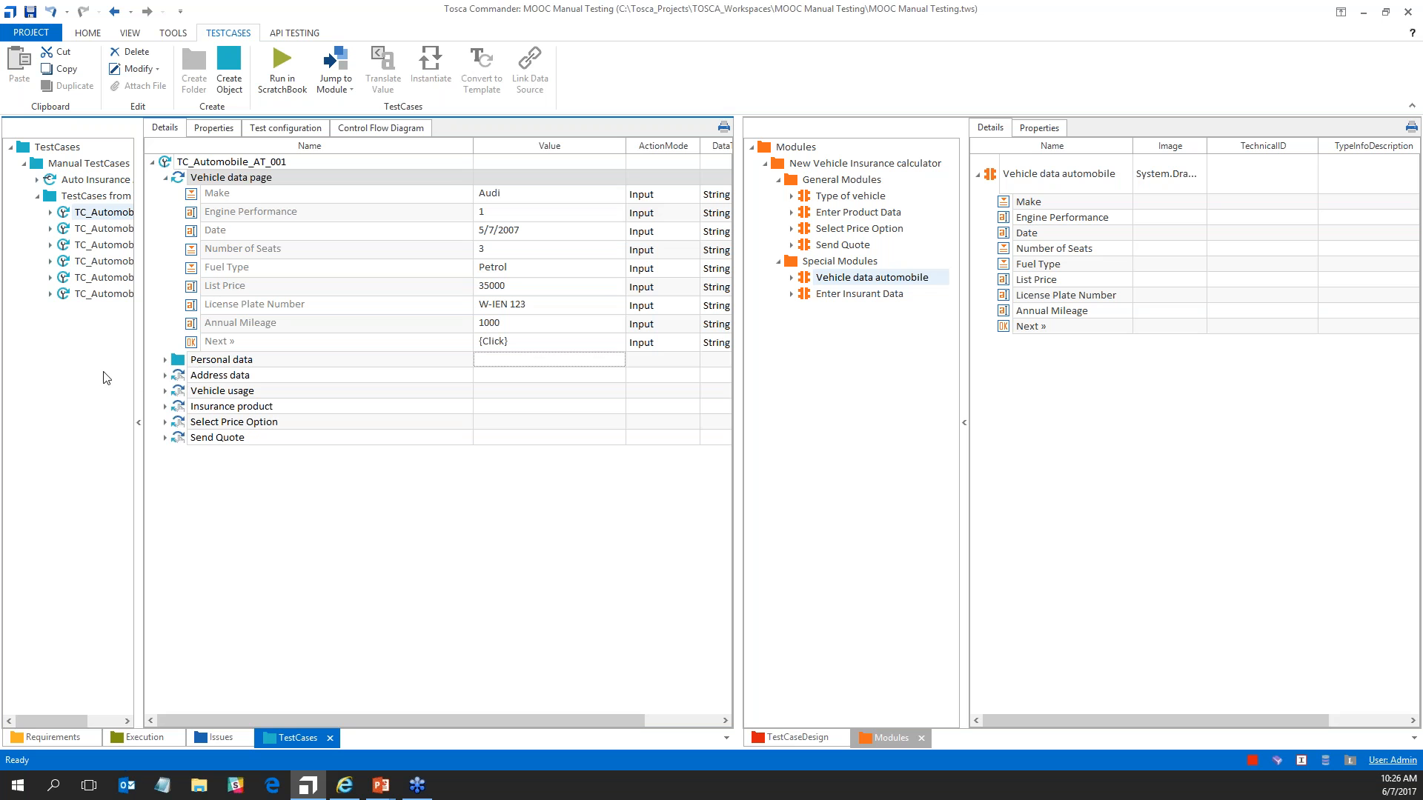
Expand Personal data with its First Name, Last Name and Gender test steps, along with the Address data test step.
left_click(163, 361)
left_click(164, 469)
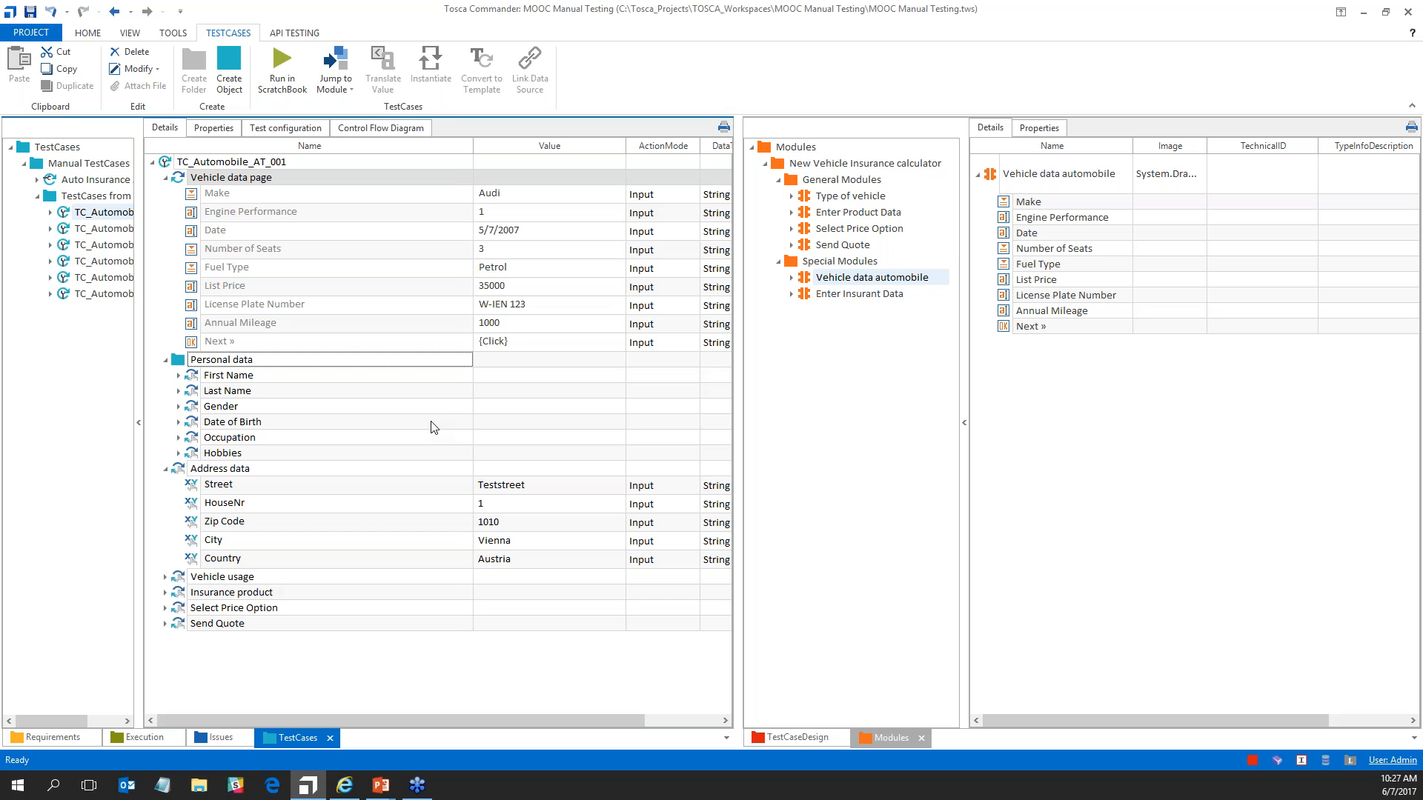
left_click(180, 376)
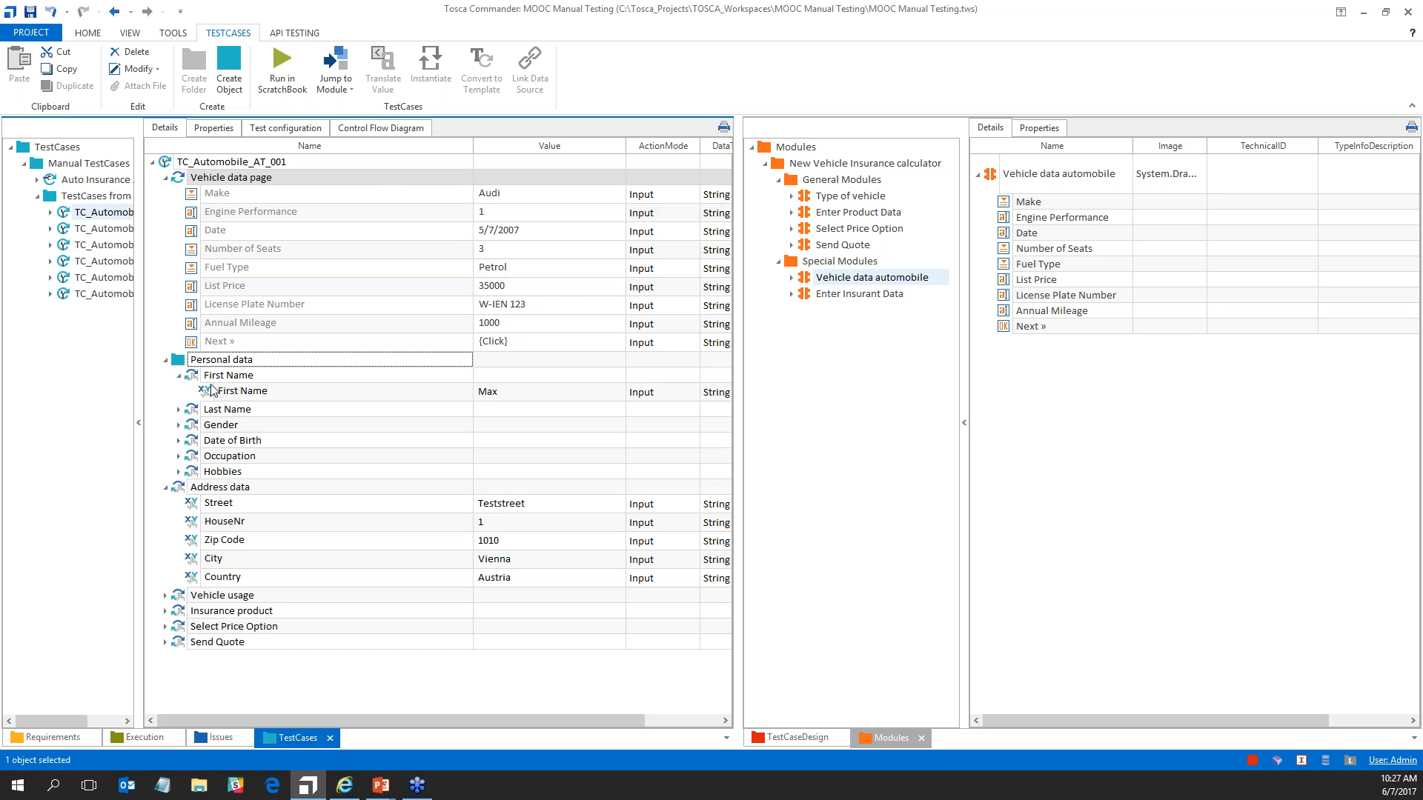
left_click(179, 409)
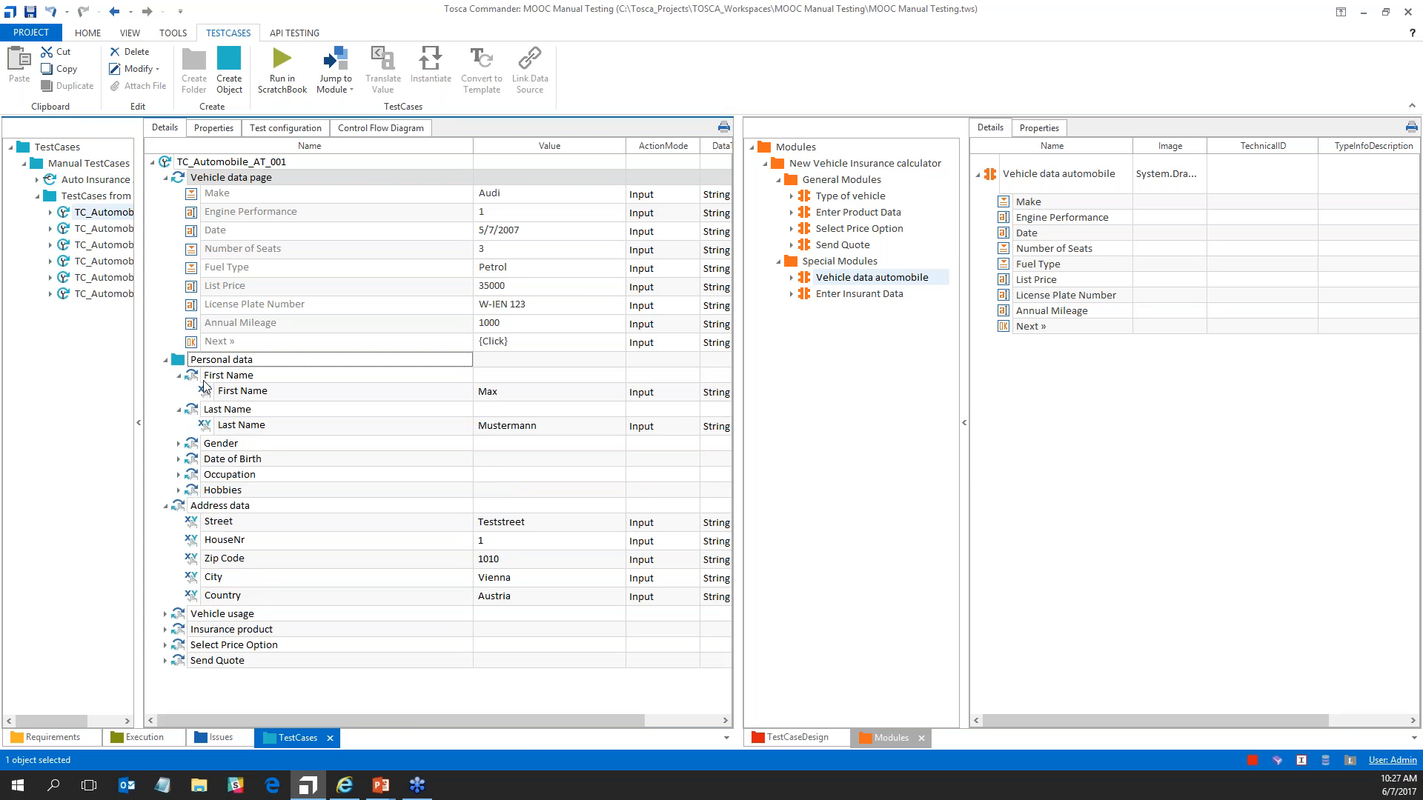
left_click(179, 443)
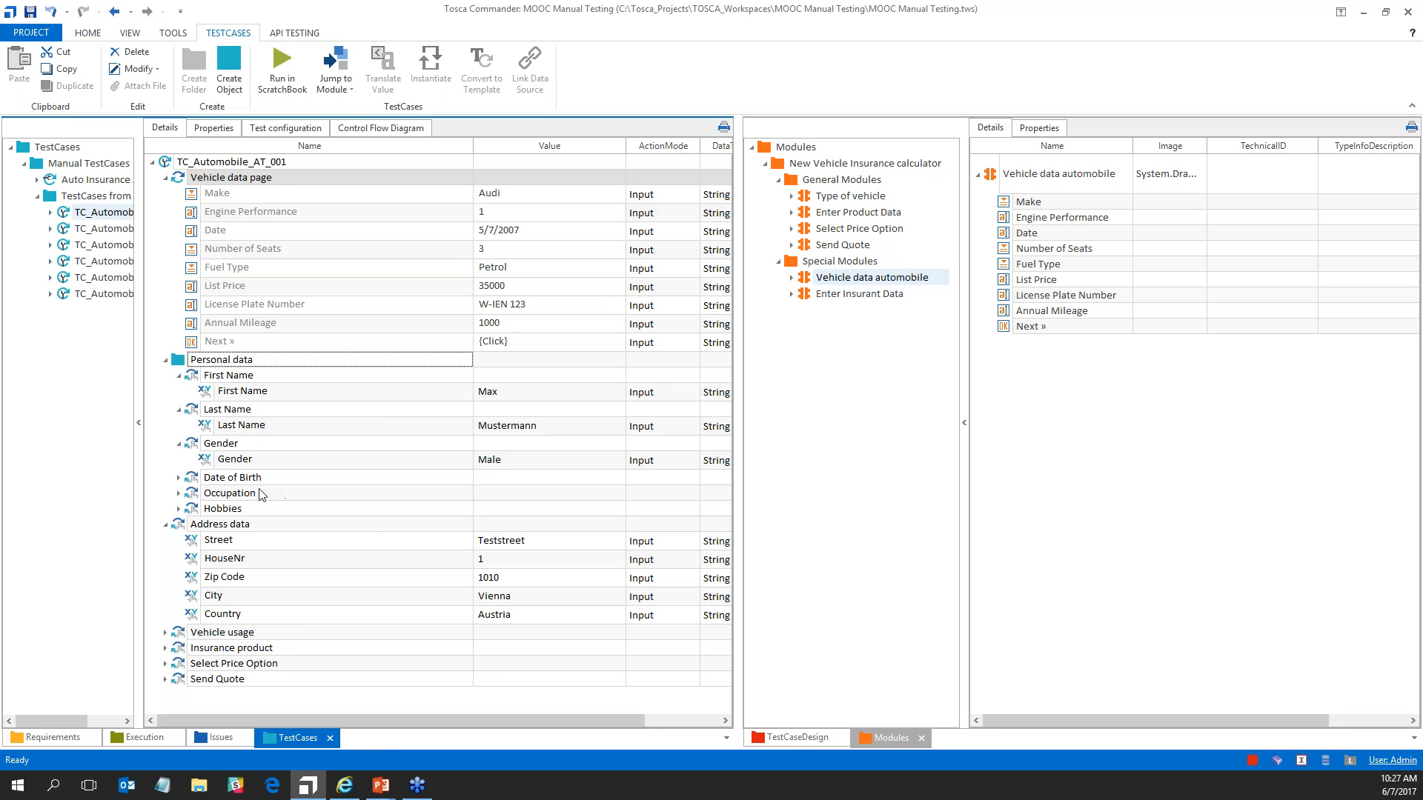
Examine the Enter Insurant Data page fields in the browser, and return to Tosca Commander.
left_click(345, 785)
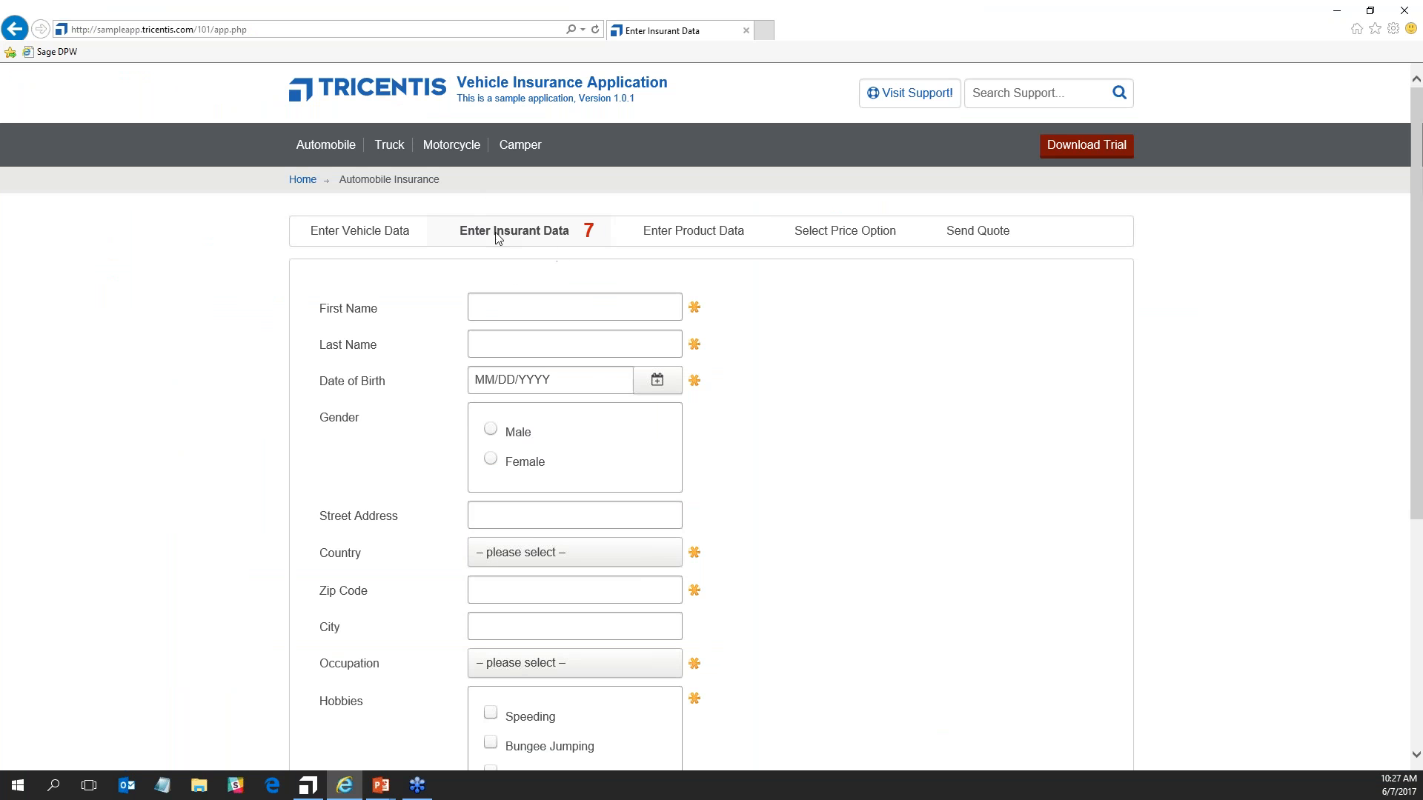
mouse_move(344, 792)
mouse_move(291, 793)
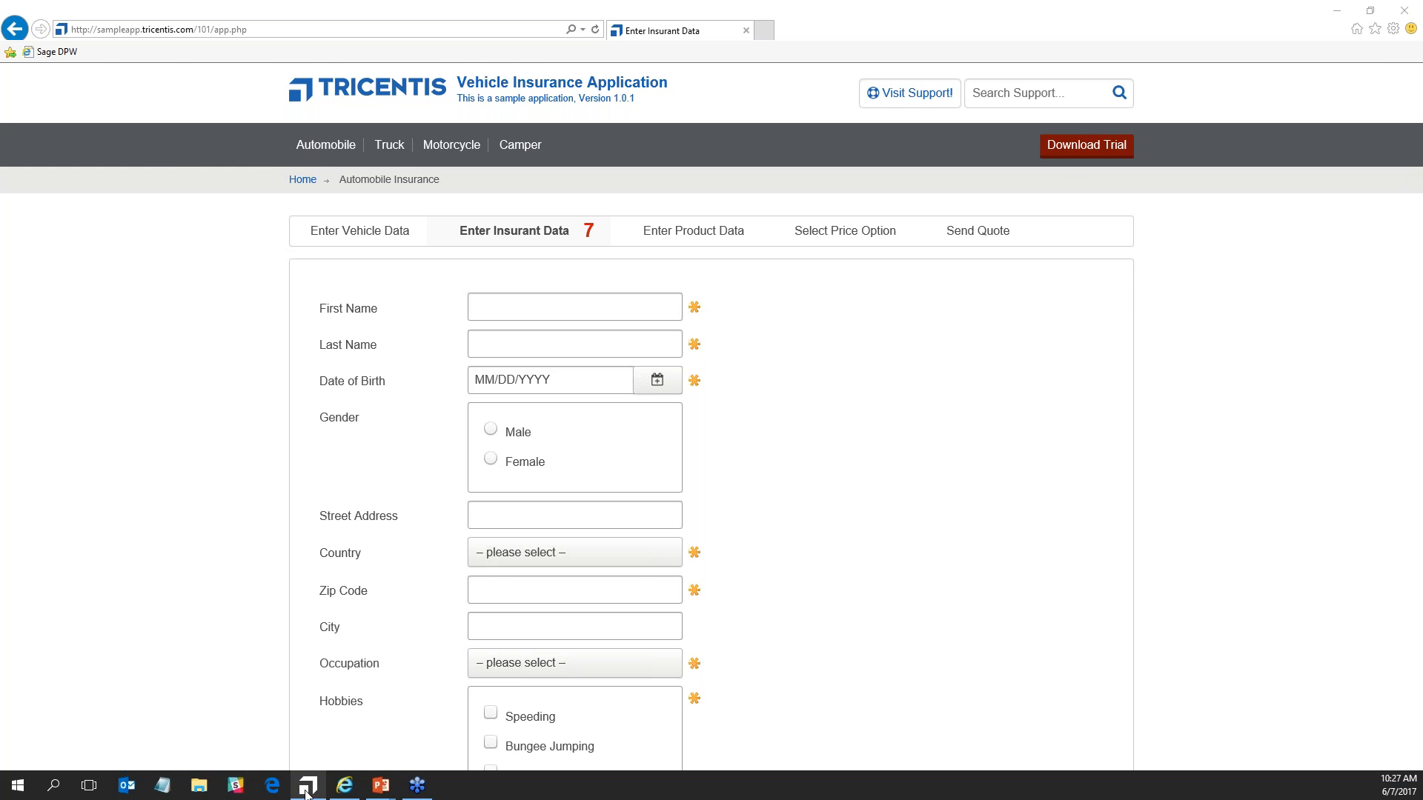
left_click(306, 786)
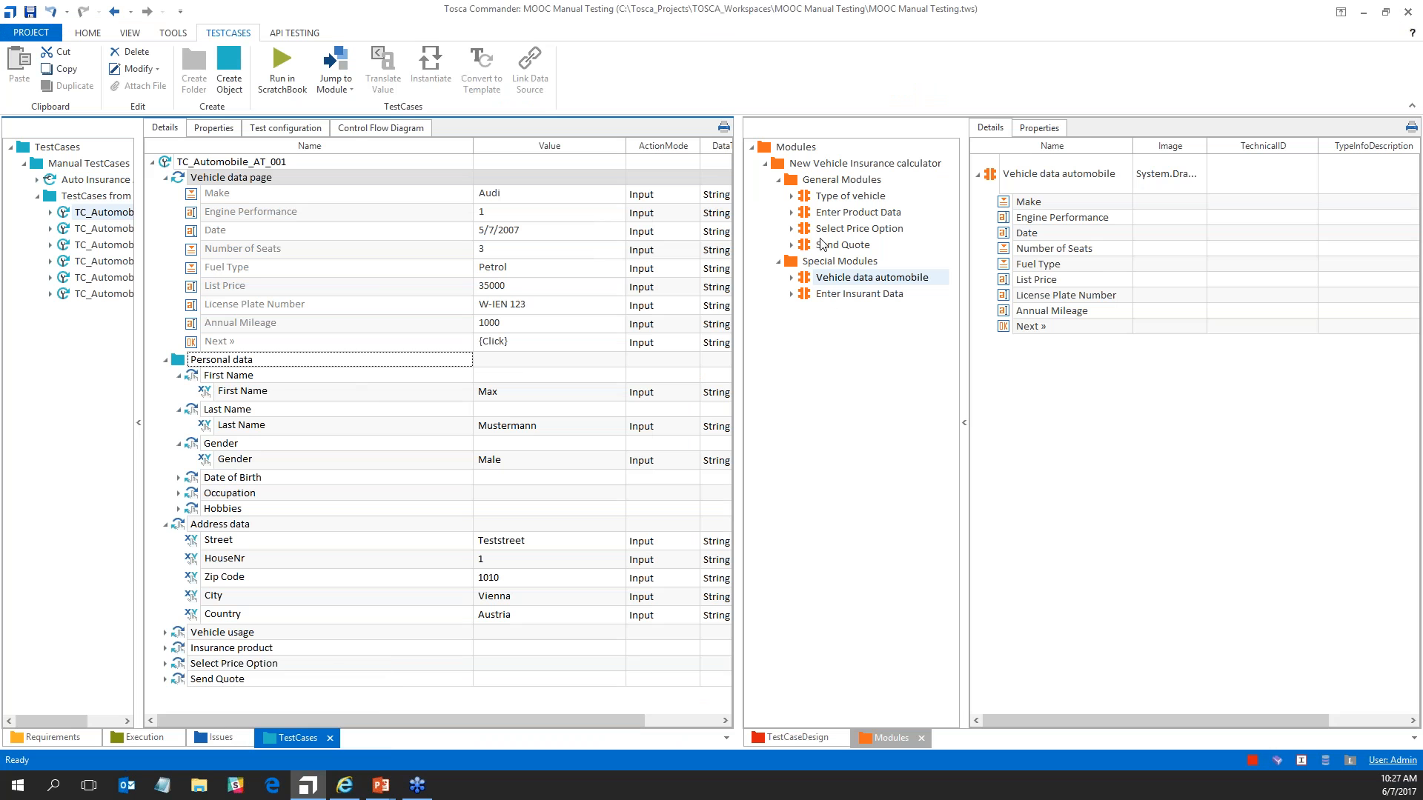
Try to assign the Enter Insurant Data module to the First Name test step under Personal data.
left_click(825, 295)
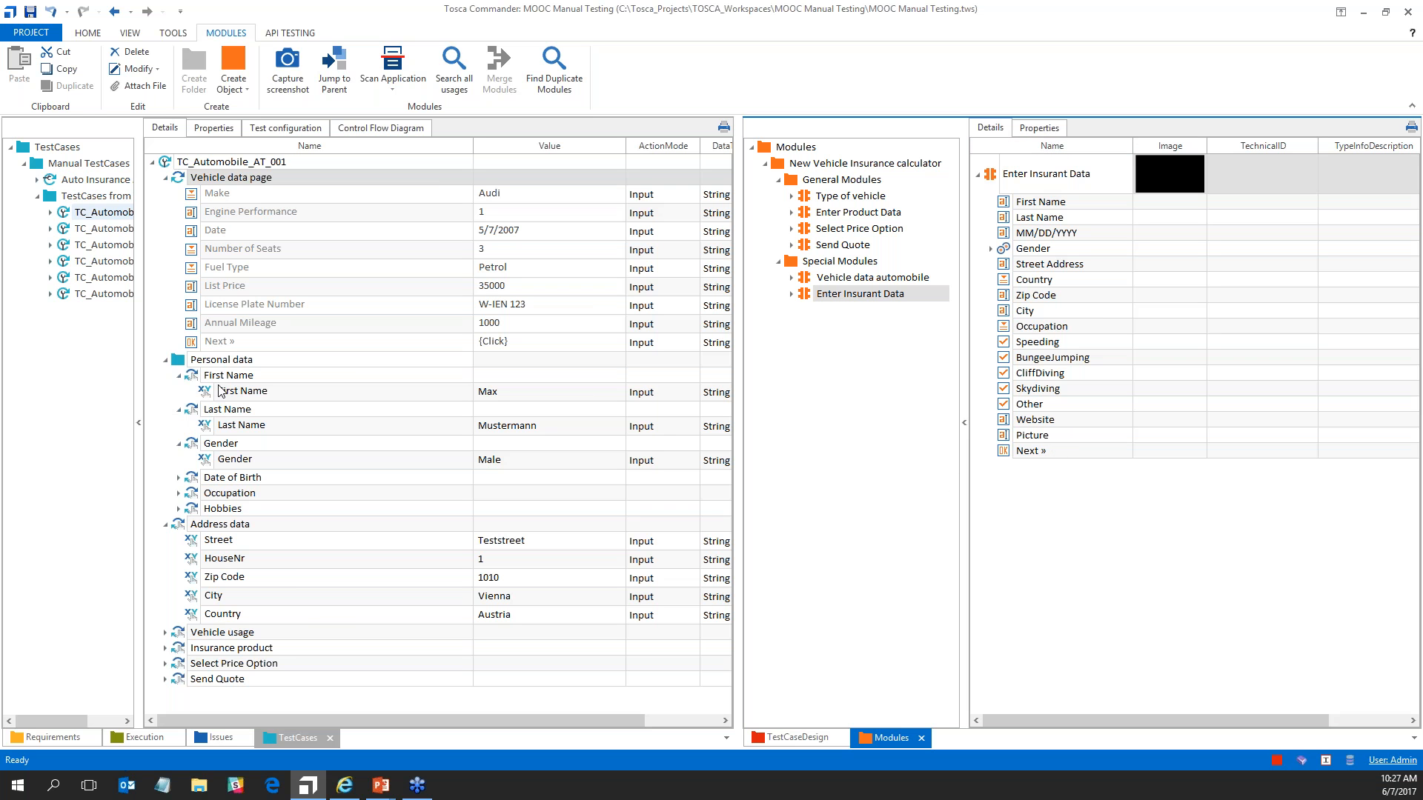
left_click(179, 478)
left_click_drag(821, 306, 212, 378)
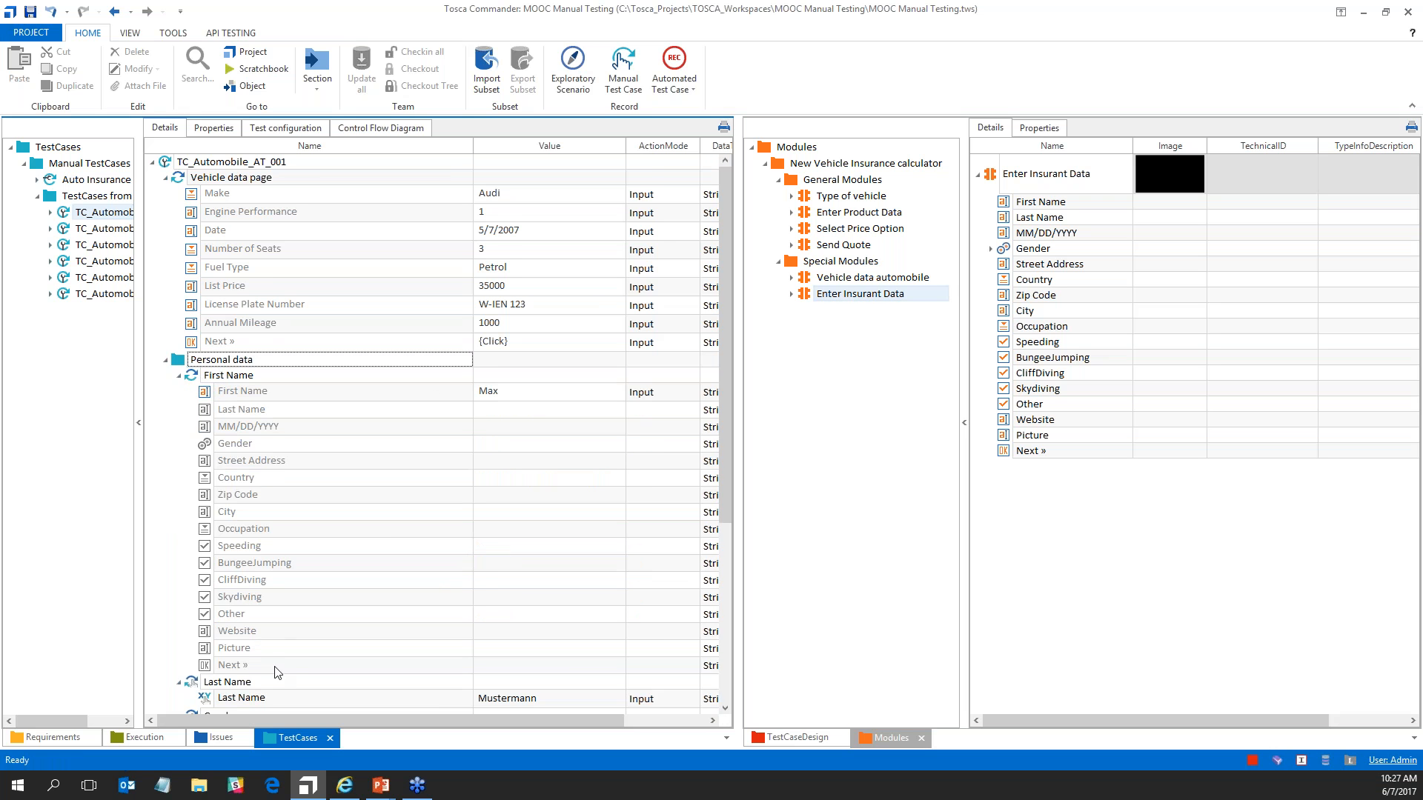
scroll(277, 672, "down", 2)
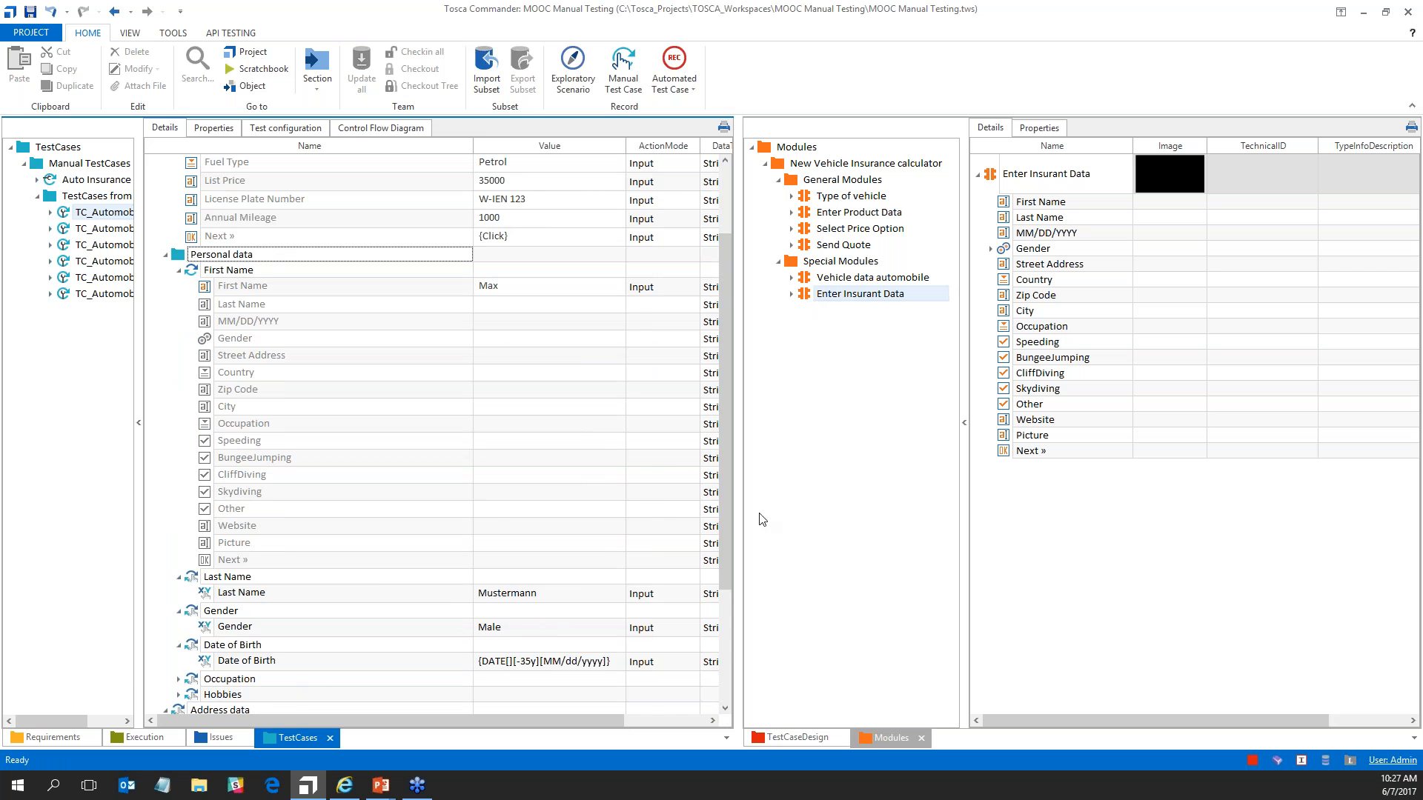
scroll(404, 603, "down", 2)
Expand the Occupation and Hobbies test steps and undo the module assignment on First Name.
left_click(178, 571)
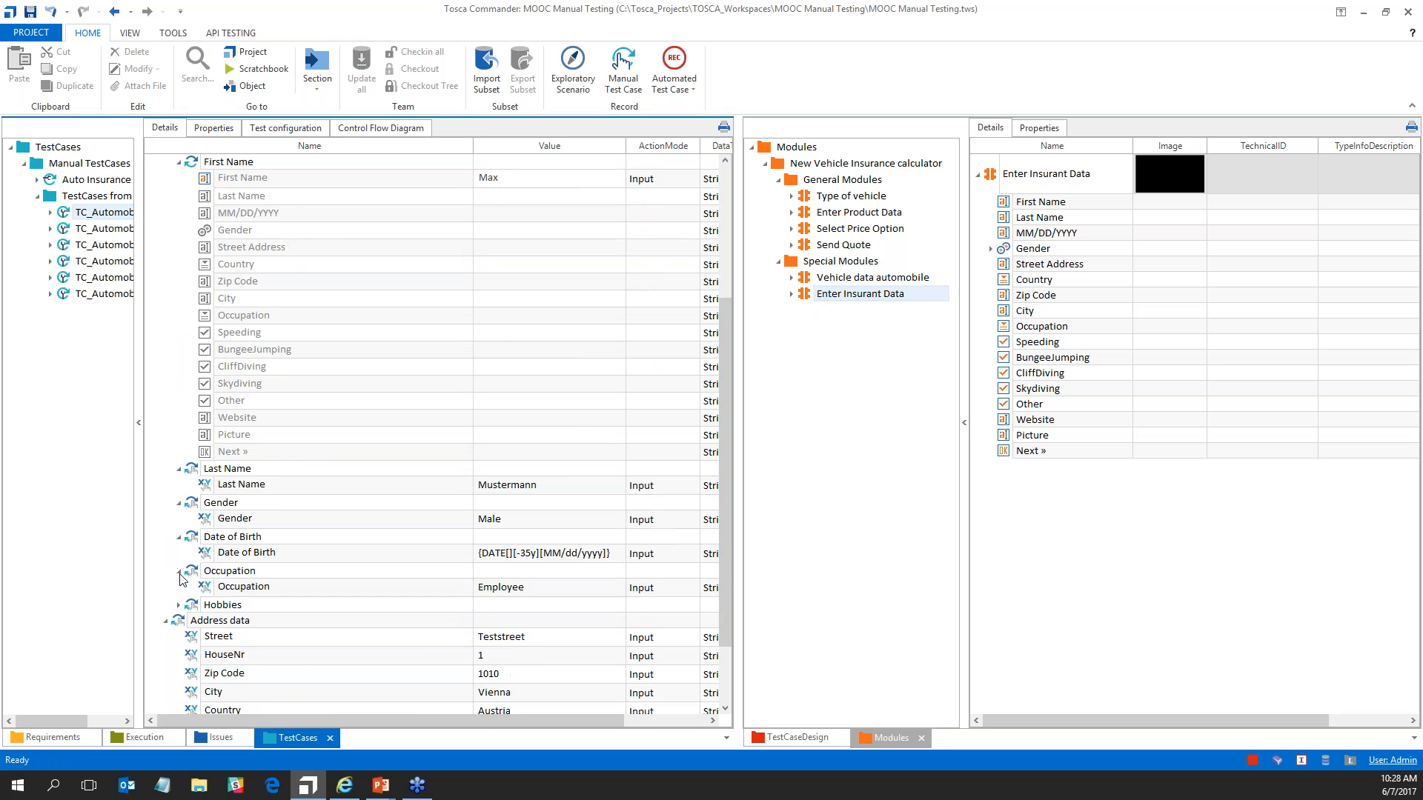
left_click(178, 604)
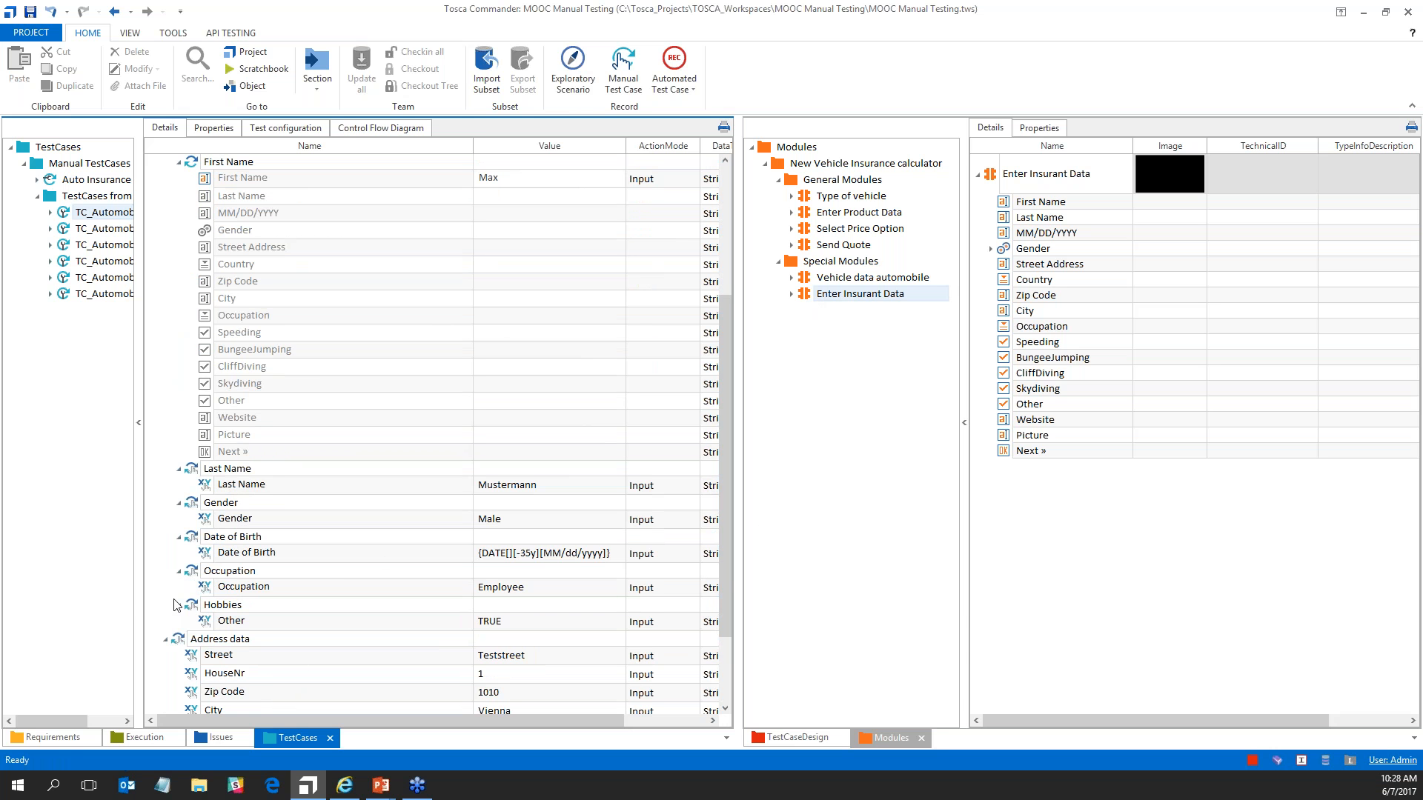
scroll(247, 298, "up", 3)
left_click(247, 306)
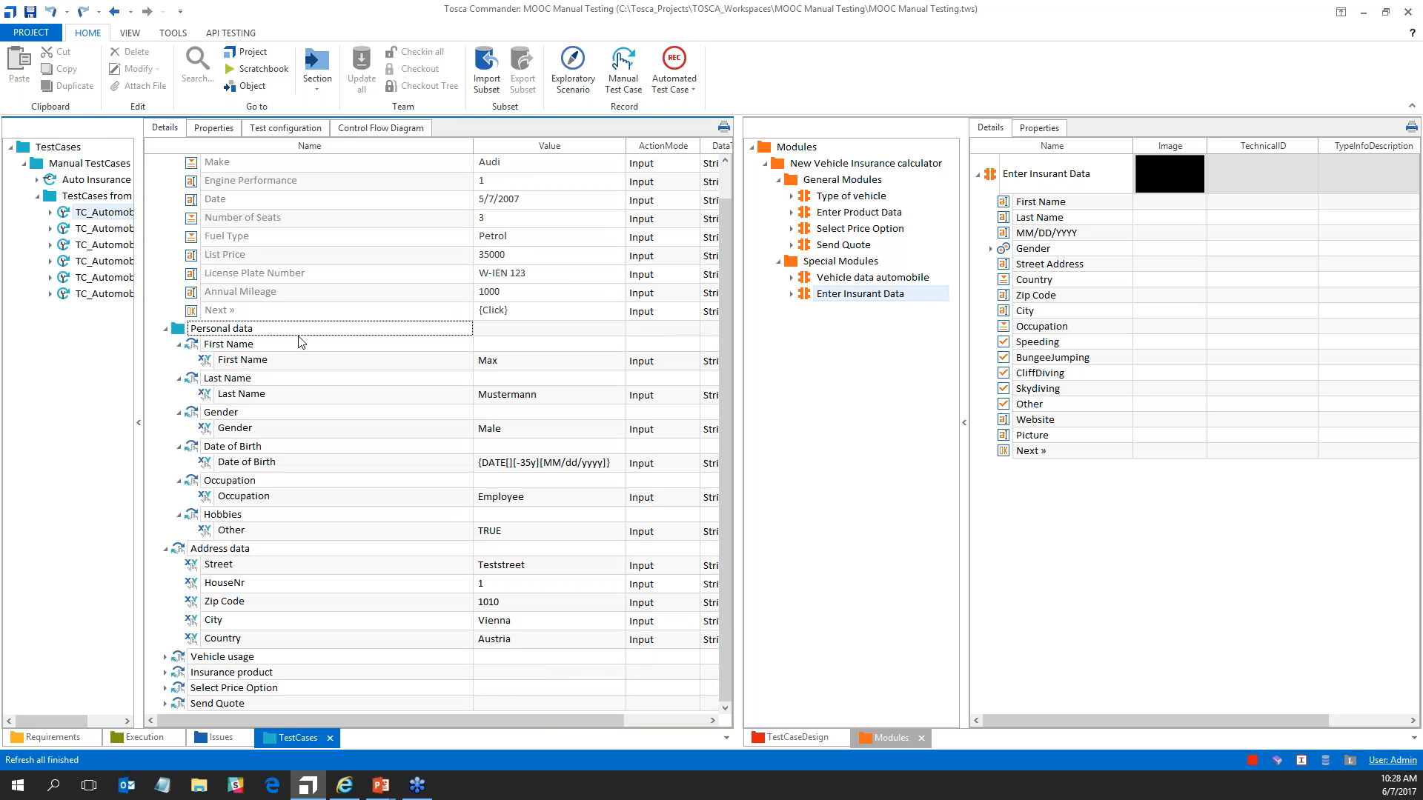
Move the Last Name, Gender, Date of Birth and Occupation values into the First Name test step and delete their four emptied test steps.
left_click_drag(219, 401, 215, 349)
left_click_drag(215, 496, 222, 347)
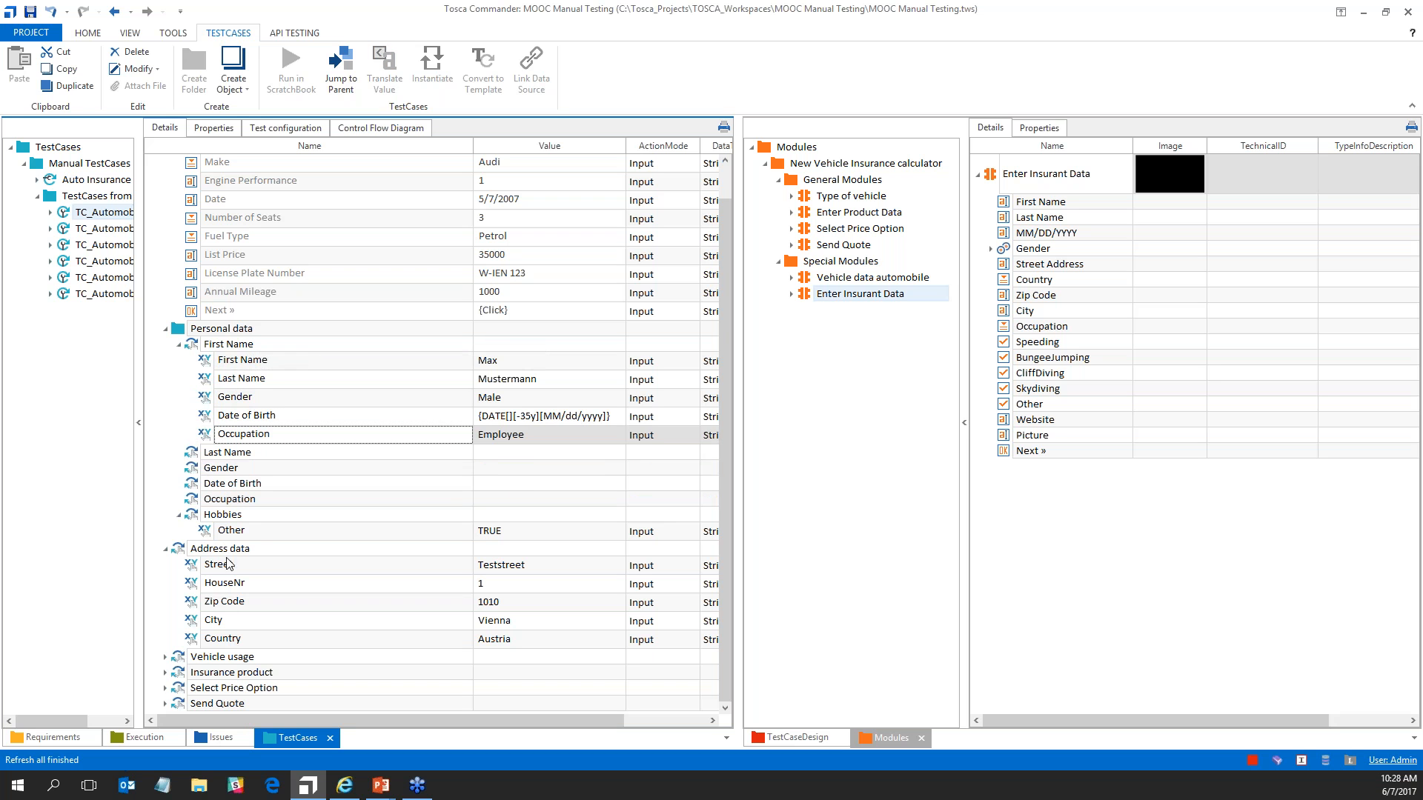
left_click(197, 450)
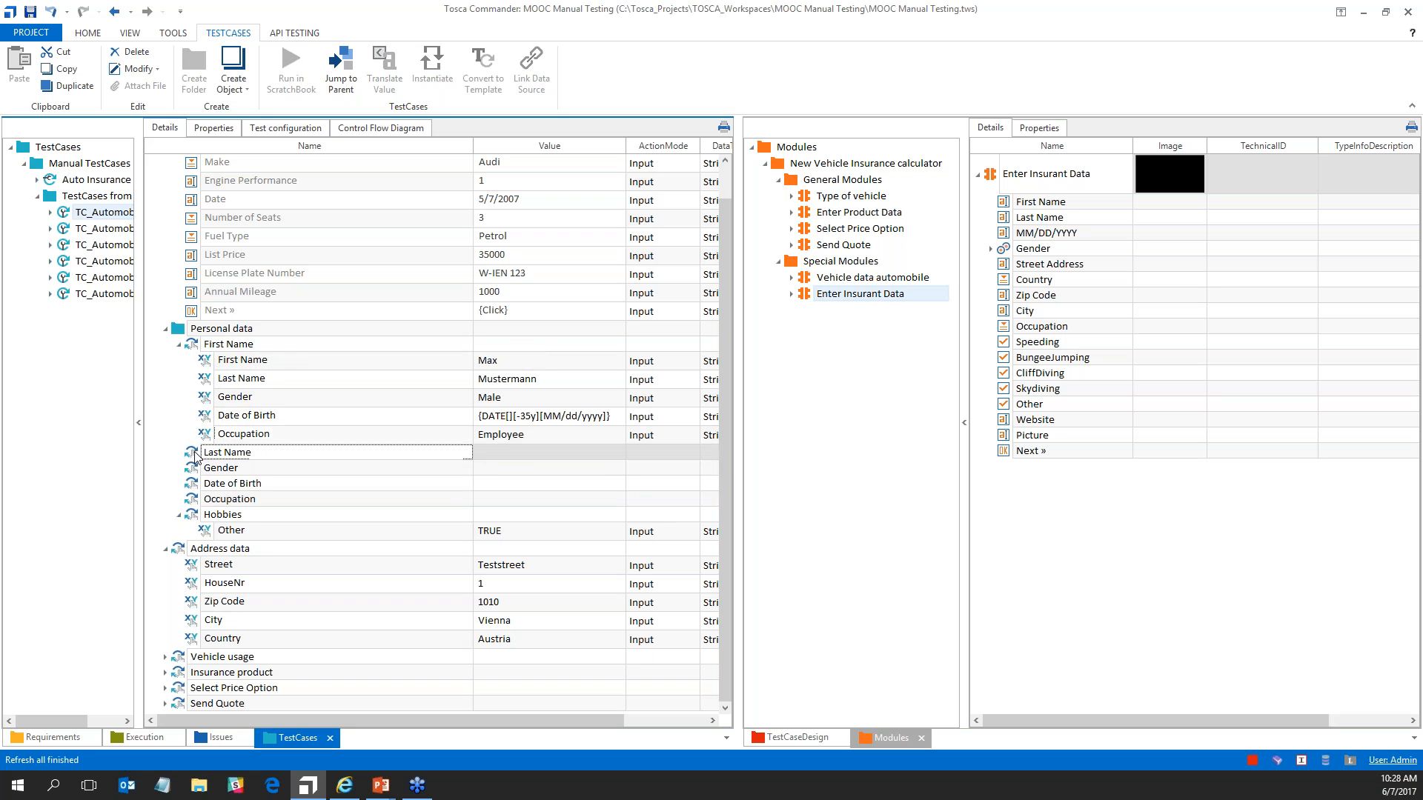
left_click(194, 497, "shift")
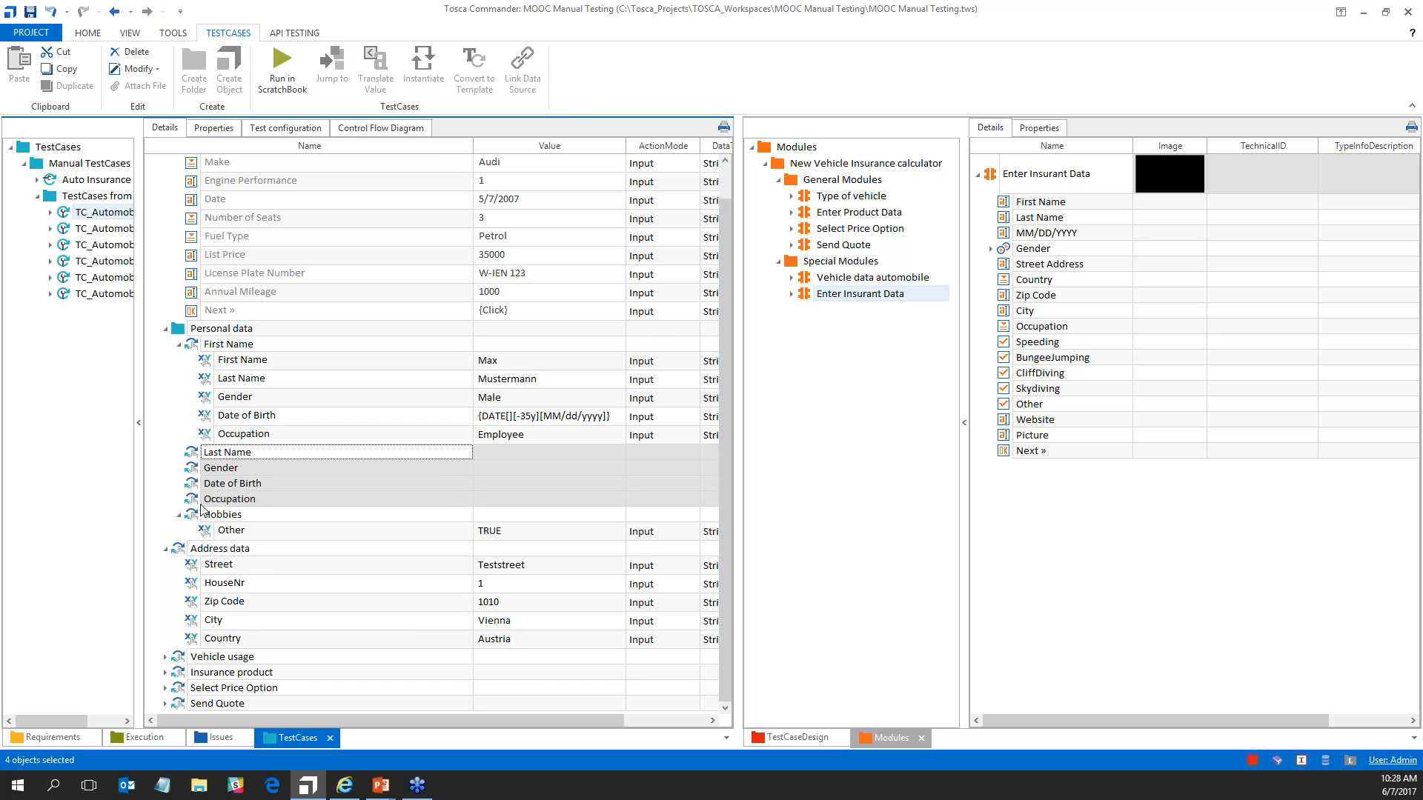
key("Delete")
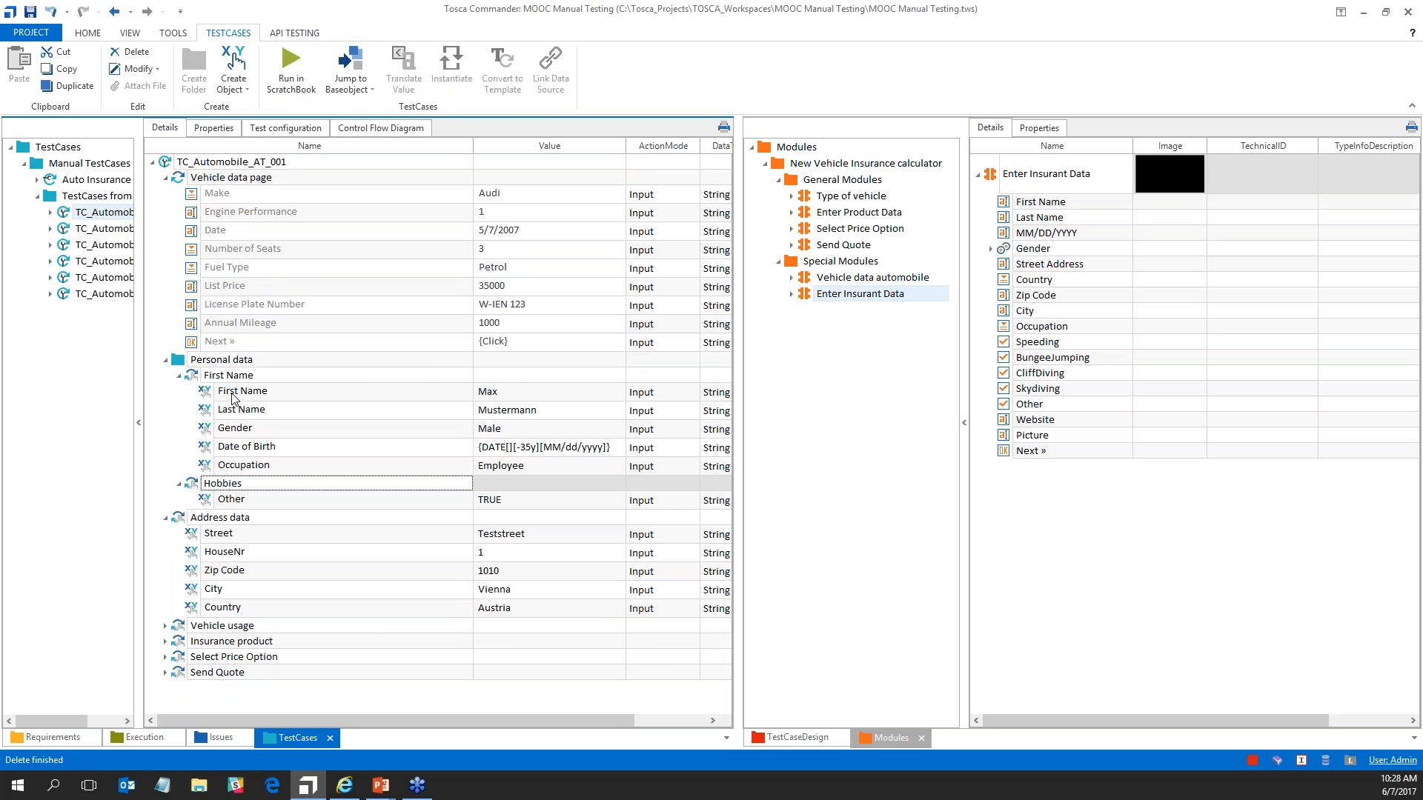
Rename the First Name test step under Personal data to Enter Insurant Data.
left_click(206, 378)
left_click(211, 379)
type("e")
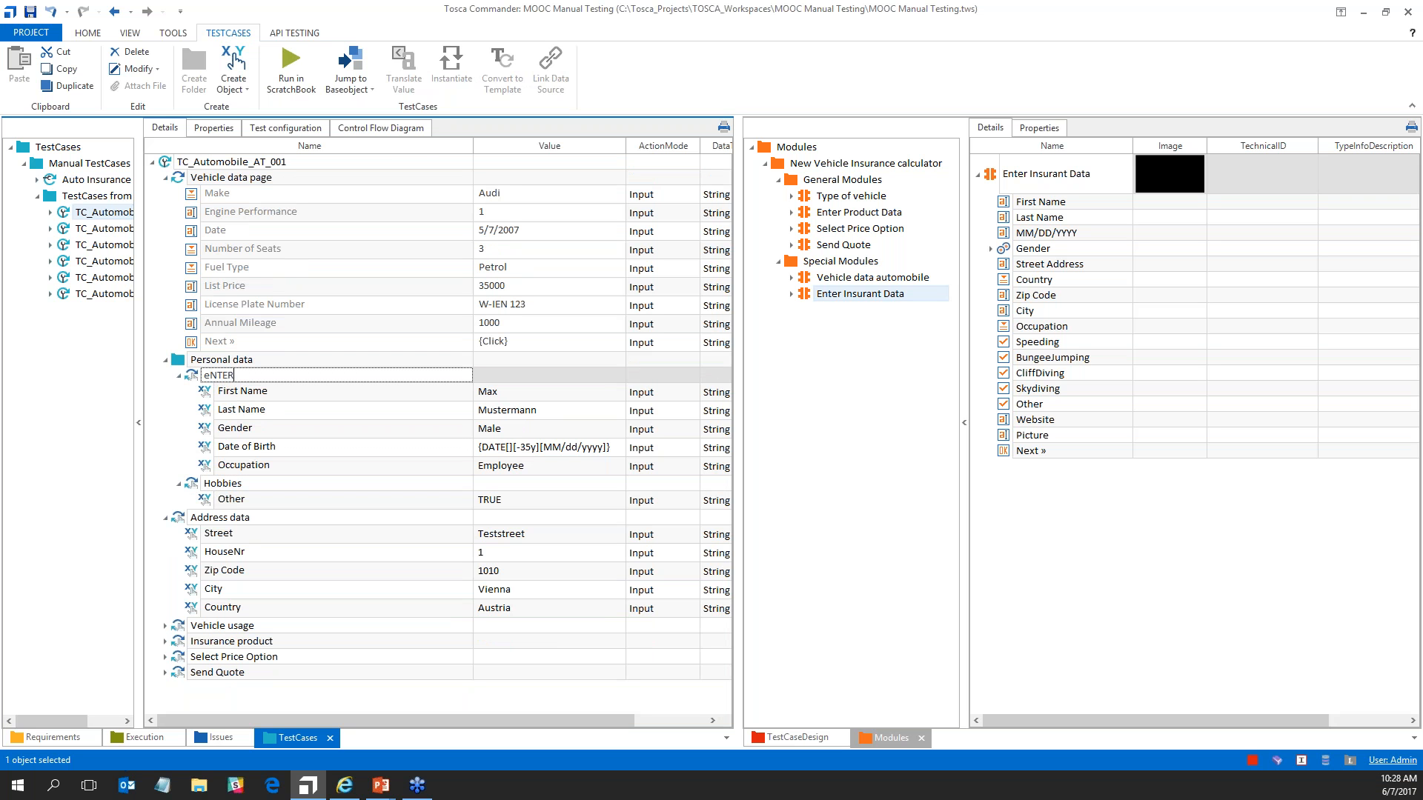
type("nter Insurant Data")
Assign the Enter Insurant Data module to the matching test step, mapping MM/DD/YYYY to Date of Birth, and collapse the test step.
left_click_drag(807, 294, 215, 378)
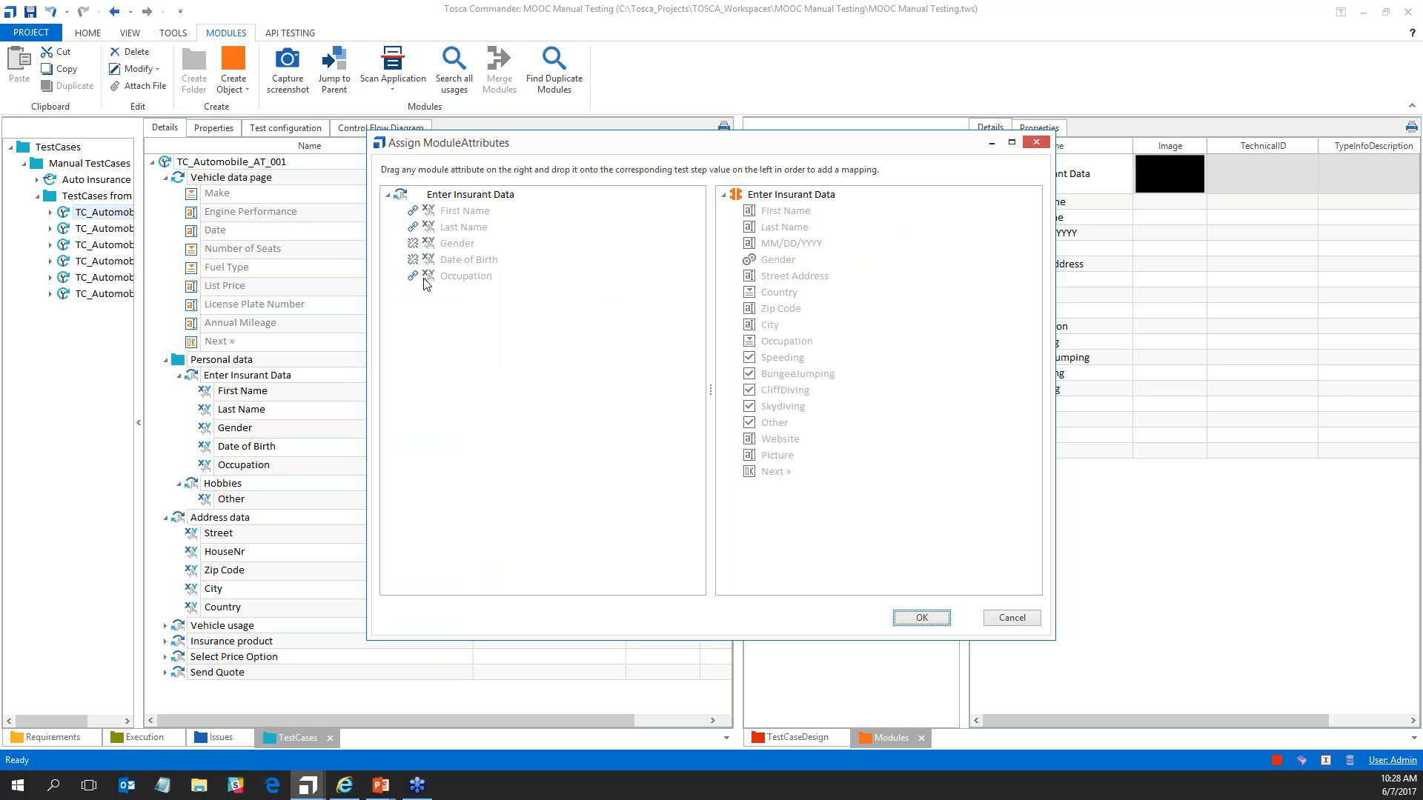
left_click_drag(424, 263, 756, 244)
left_click(921, 617)
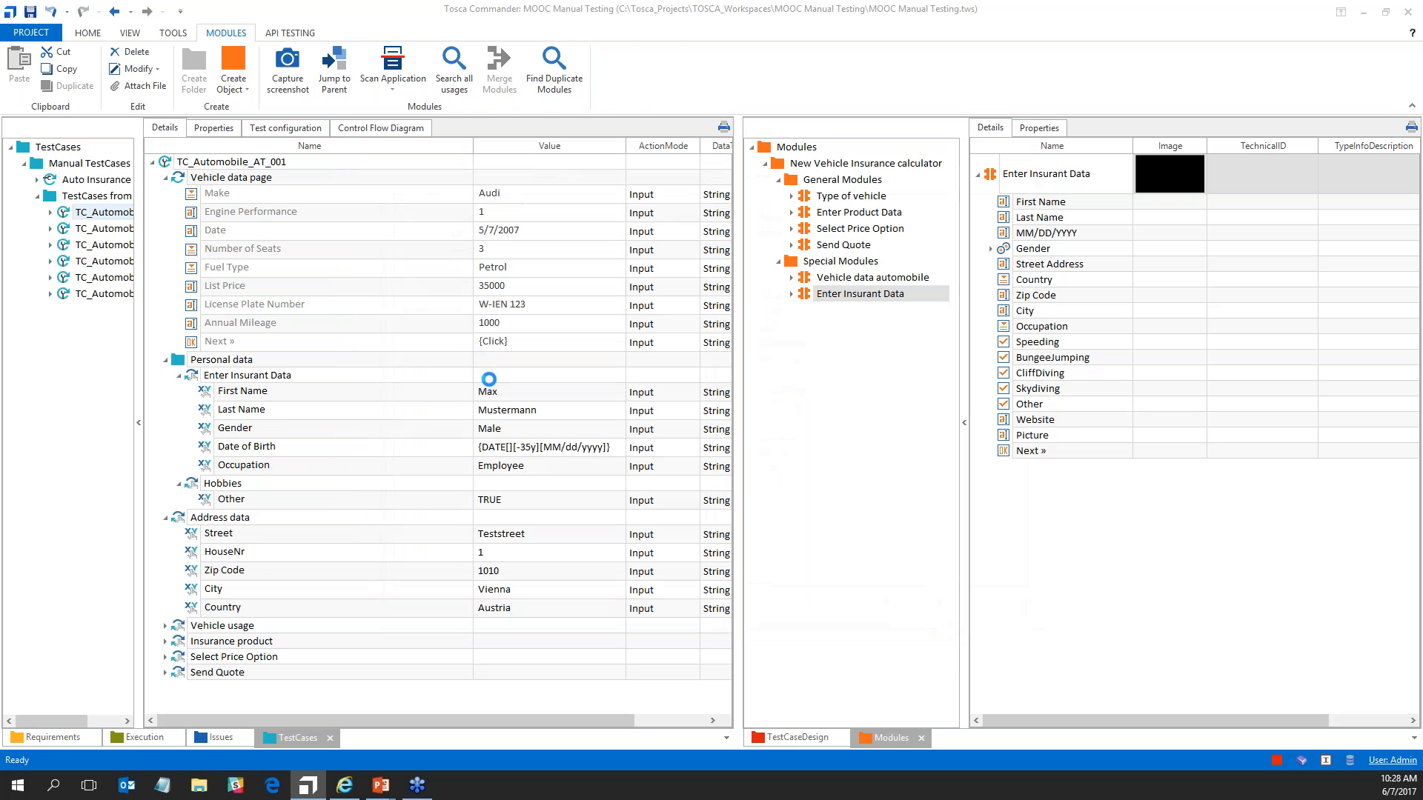
left_click(215, 390)
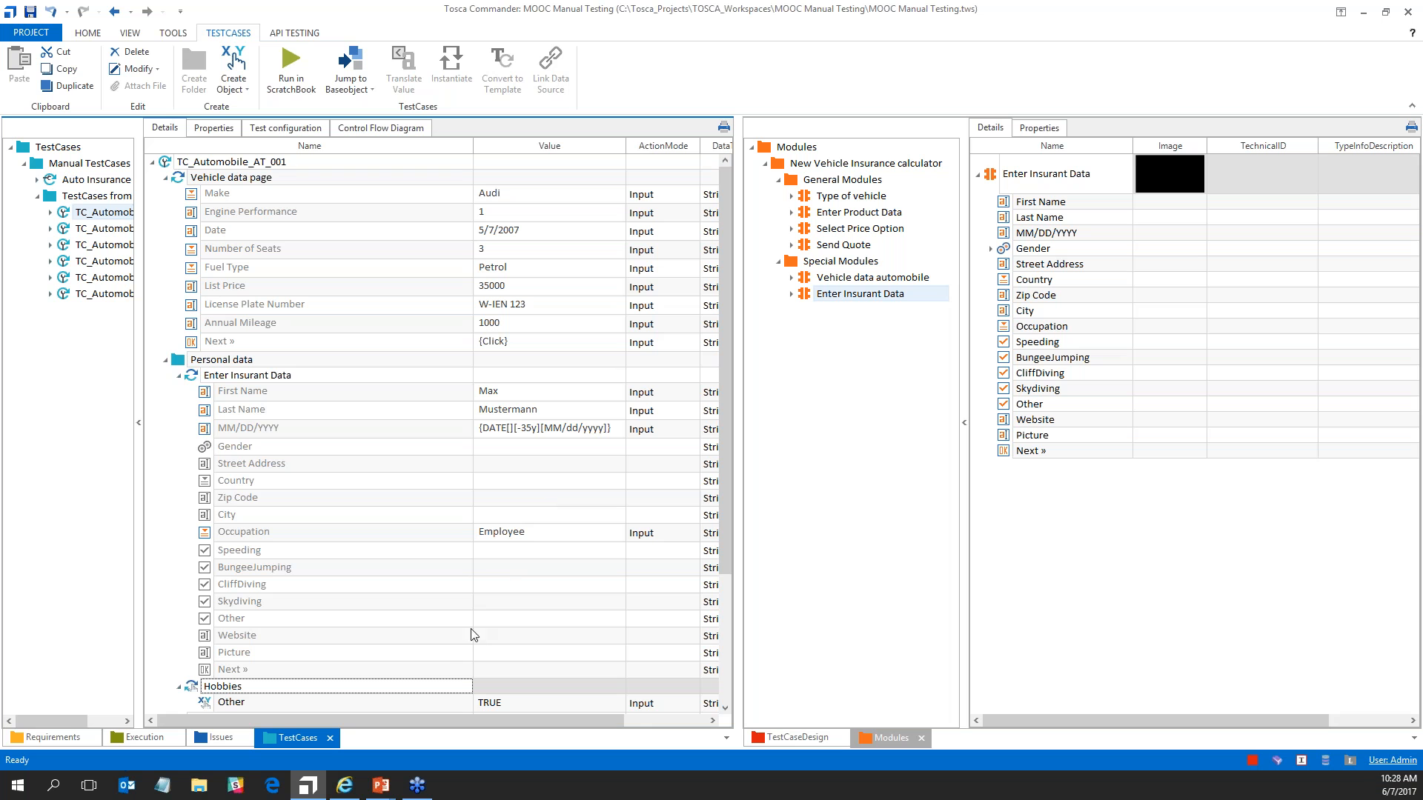
left_click(181, 376)
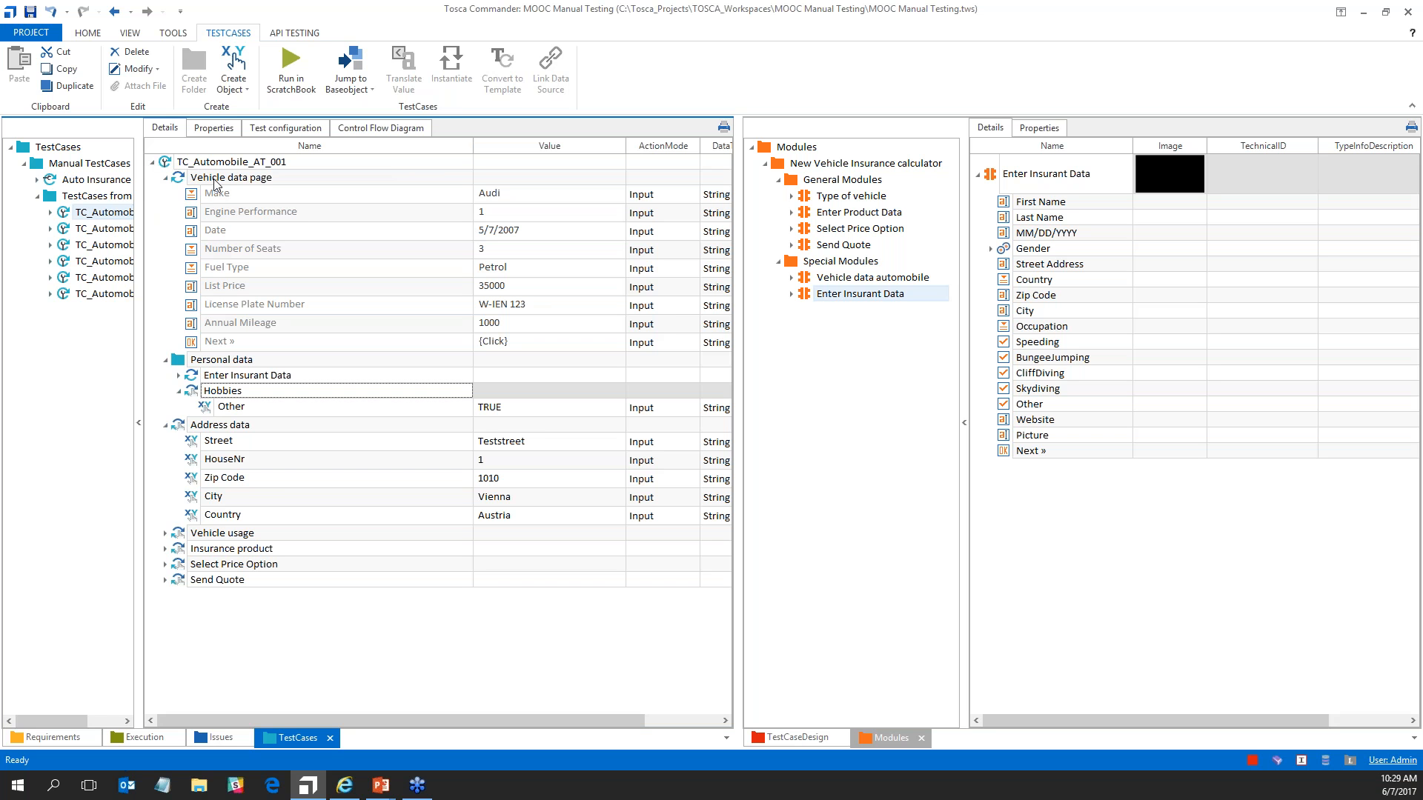
Widen the test case details area and display the contents of the TestCases from TCD folder.
left_click(37, 196)
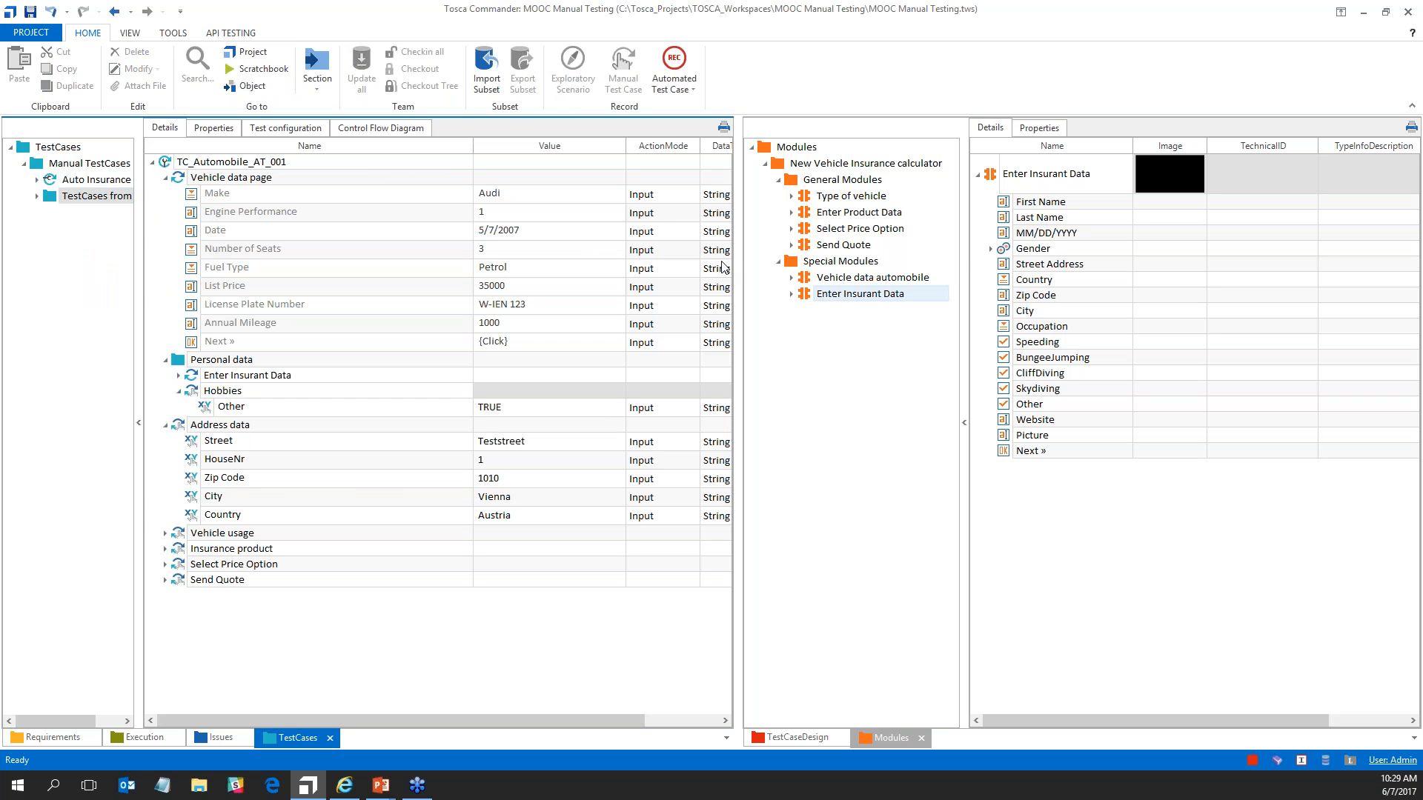
left_click_drag(881, 258, 959, 256)
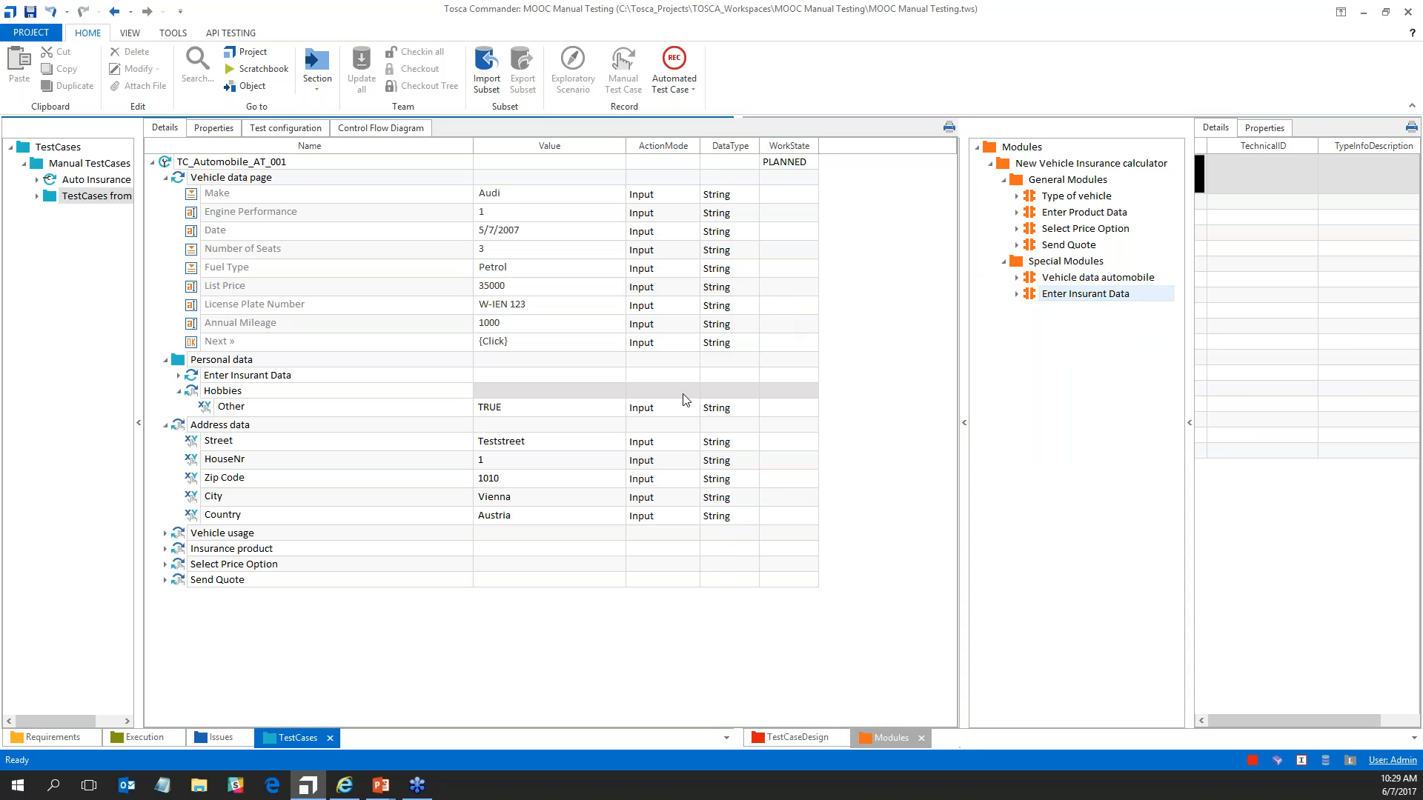
left_click(83, 197)
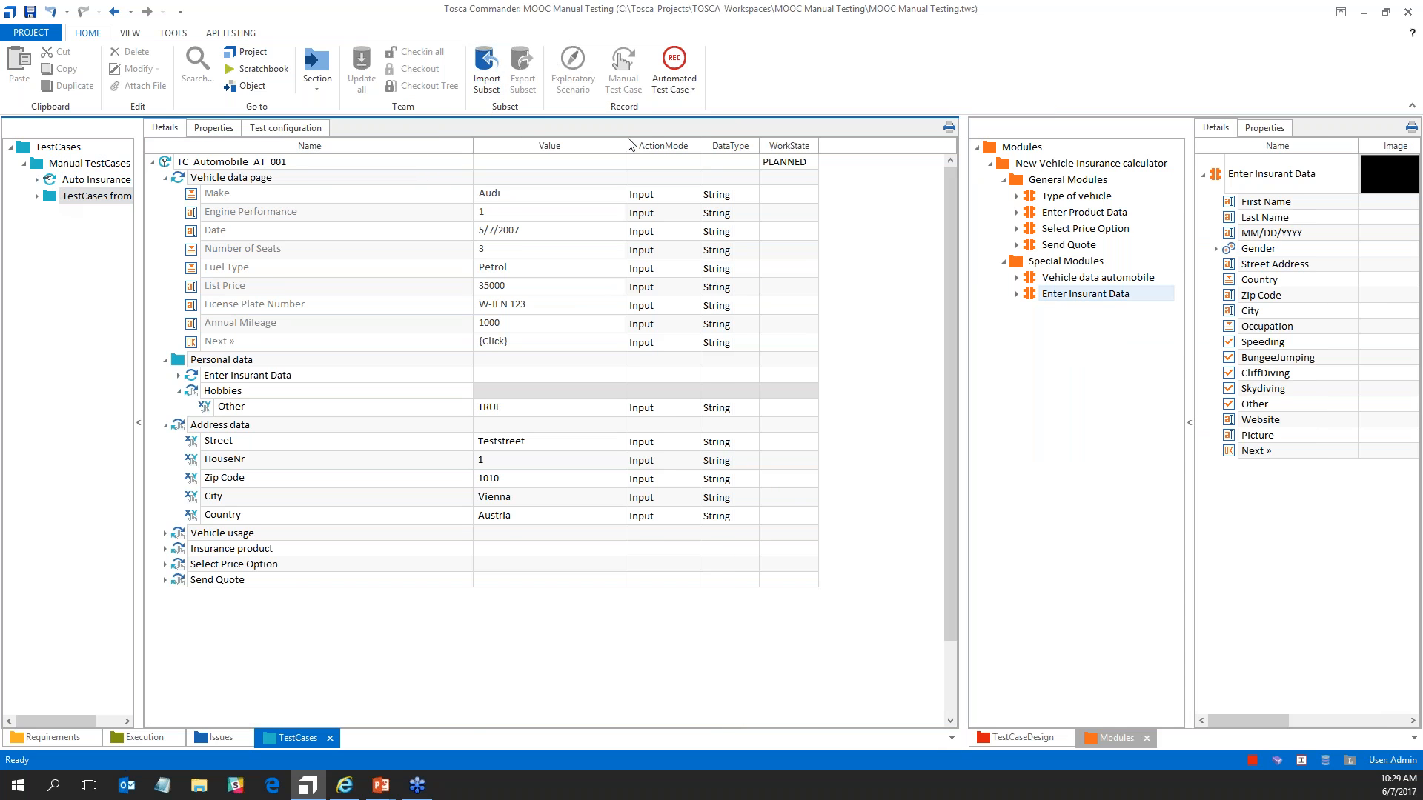
left_click(90, 34)
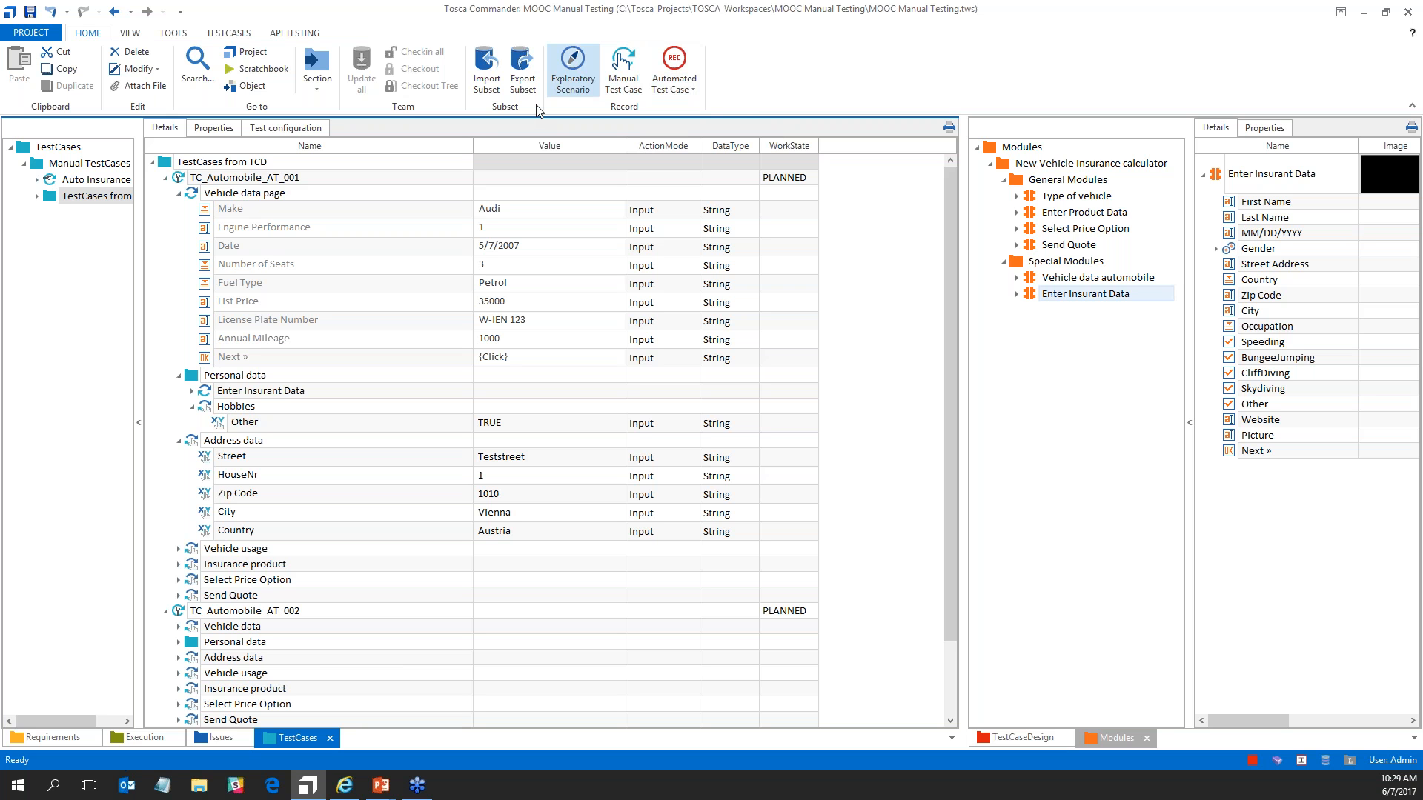
left_click(65, 199)
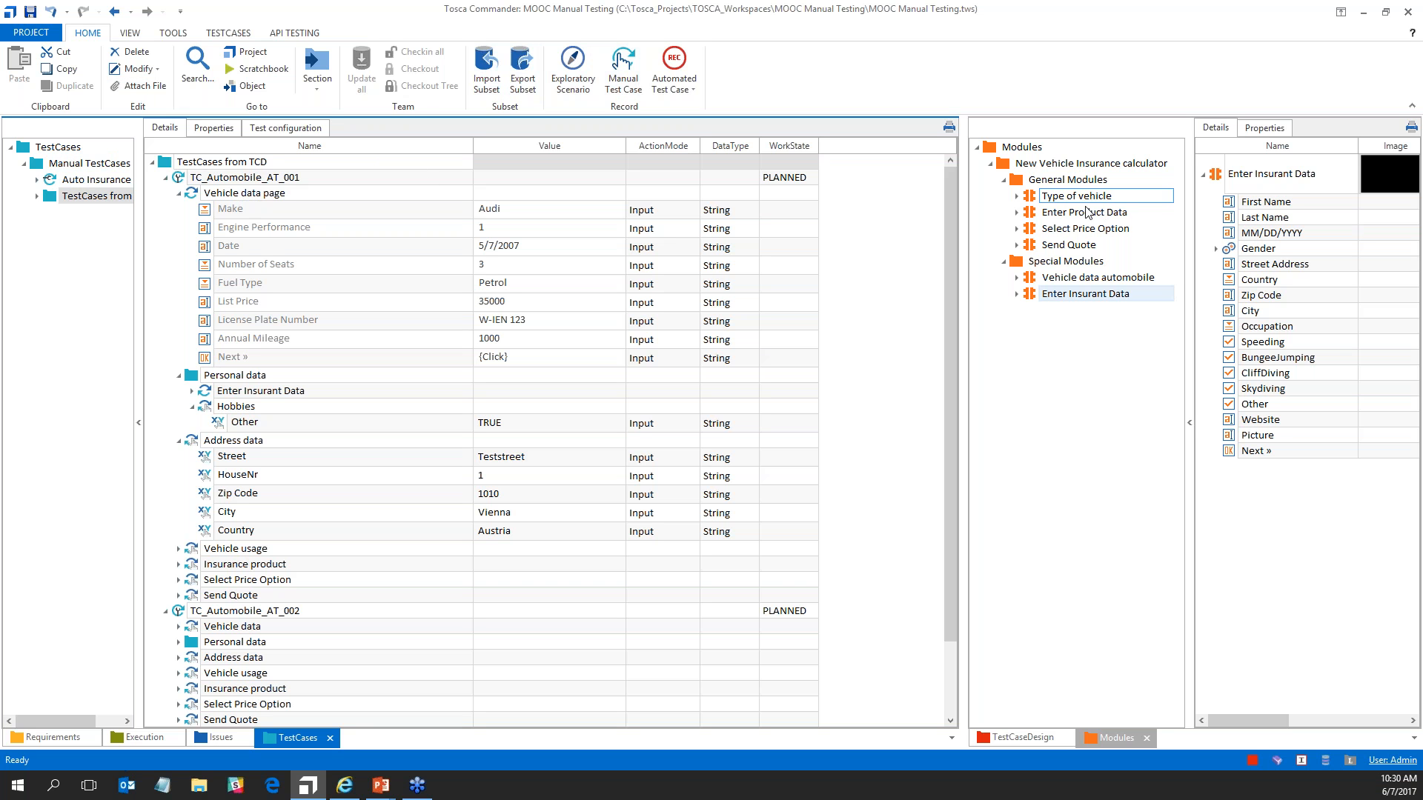
left_click(1067, 179)
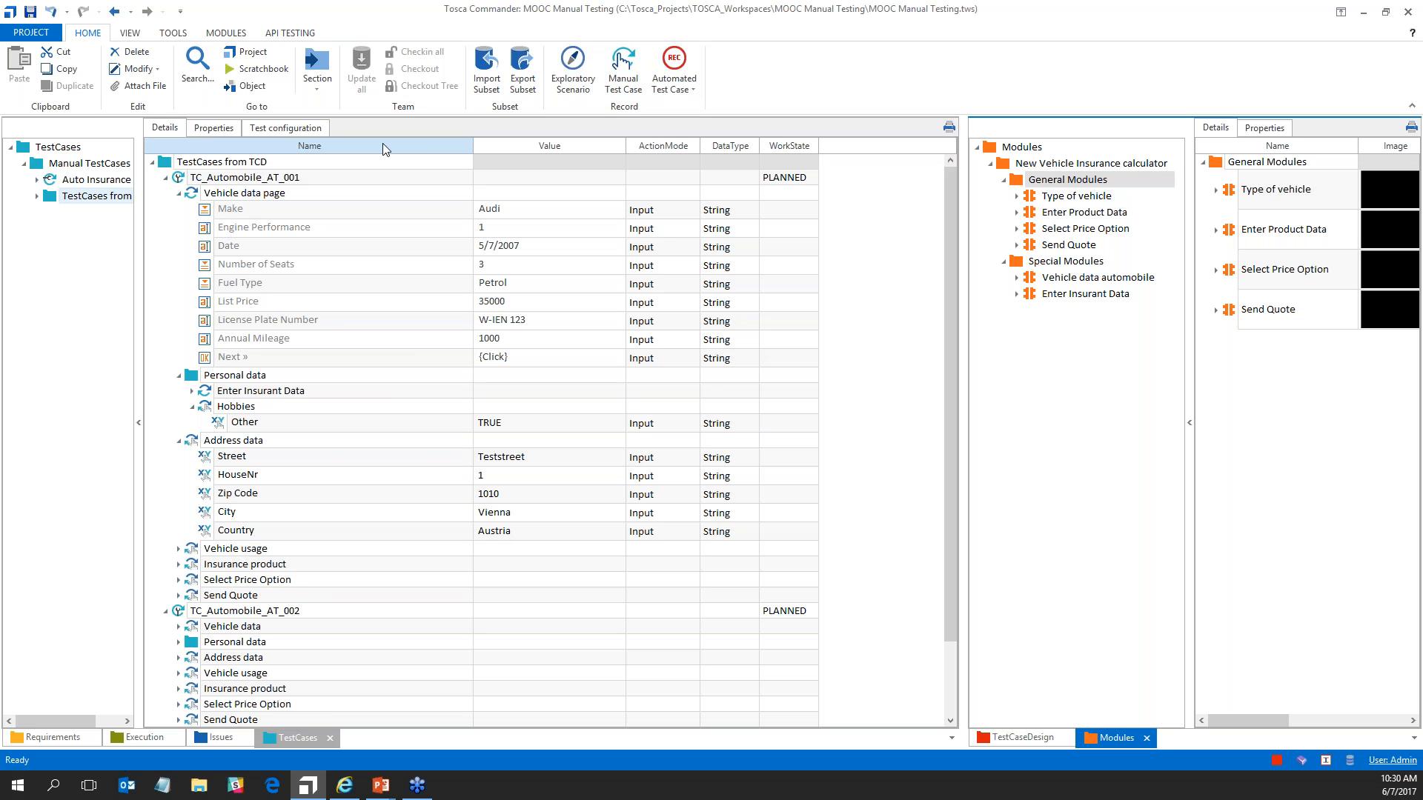
left_click(56, 197)
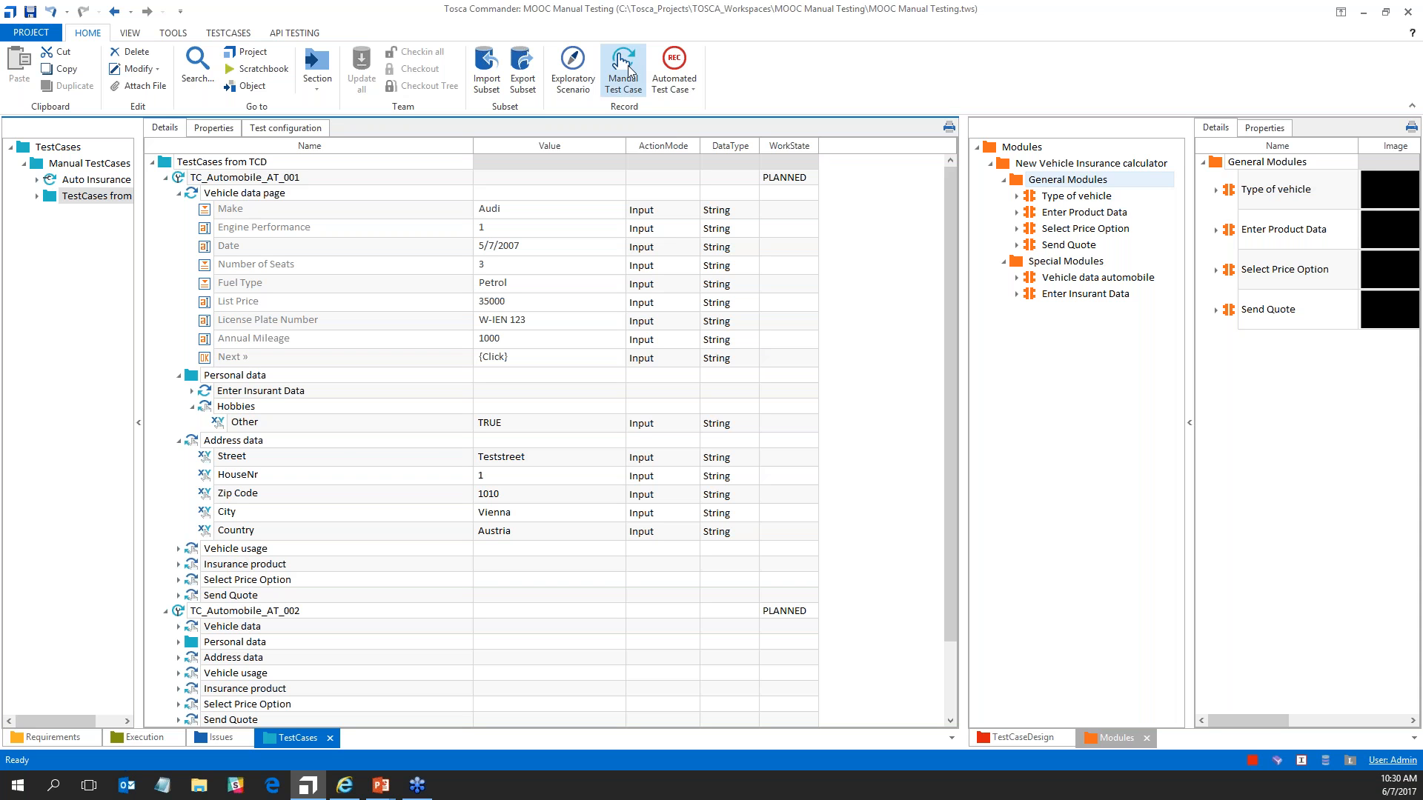
Expand Release Candidate 3.00 and Automobile Insurance in the requirements, and widen the Name column to fit the names.
left_click(53, 740)
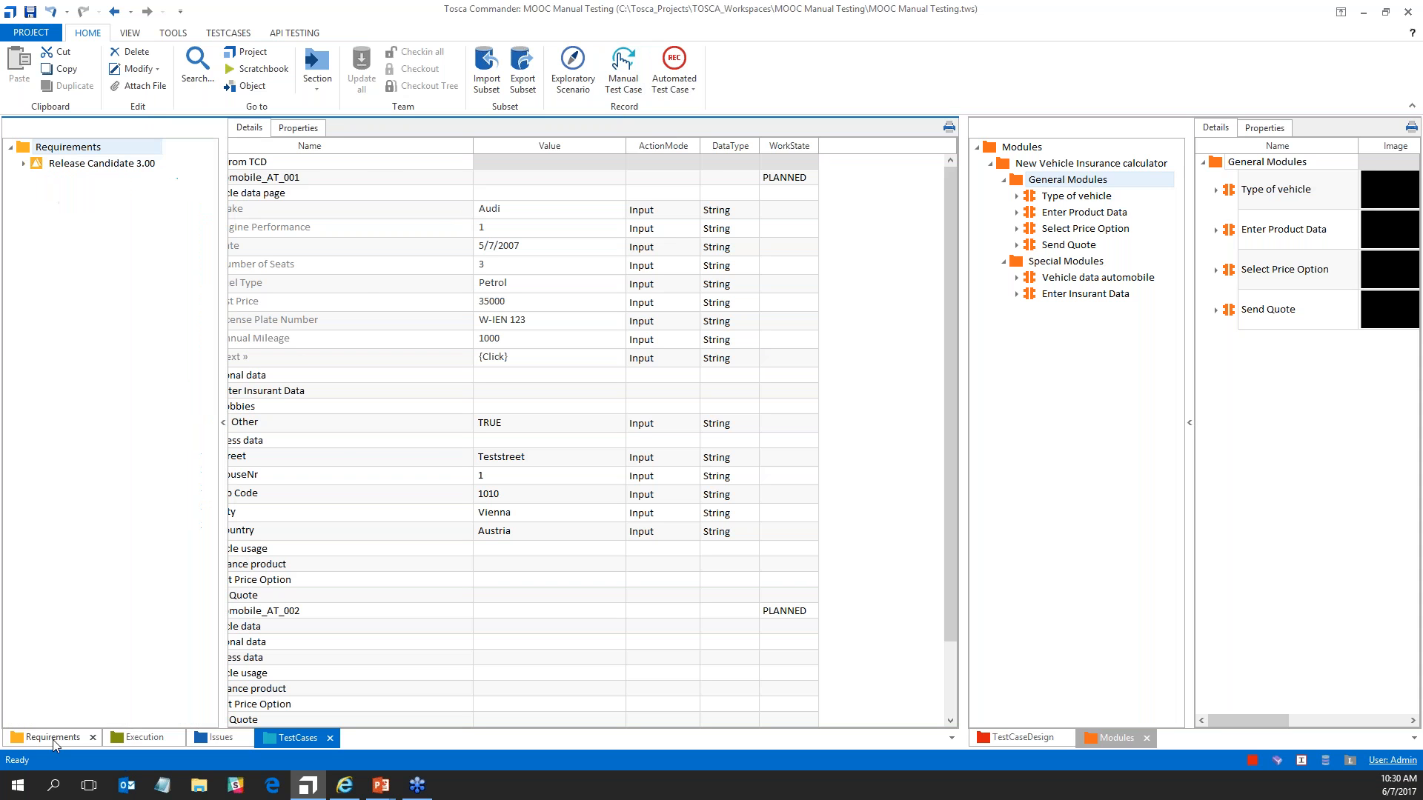
left_click(24, 164)
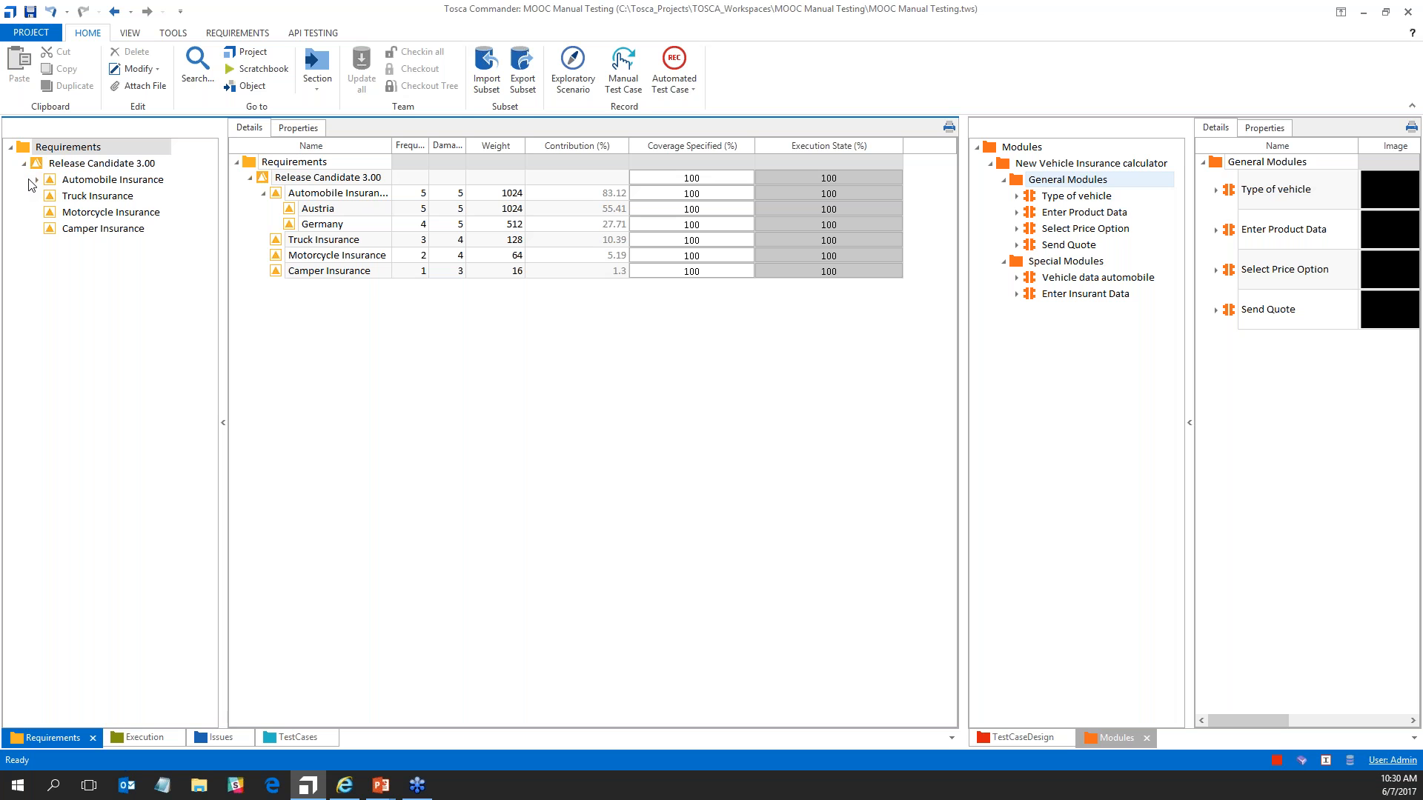
left_click(35, 180)
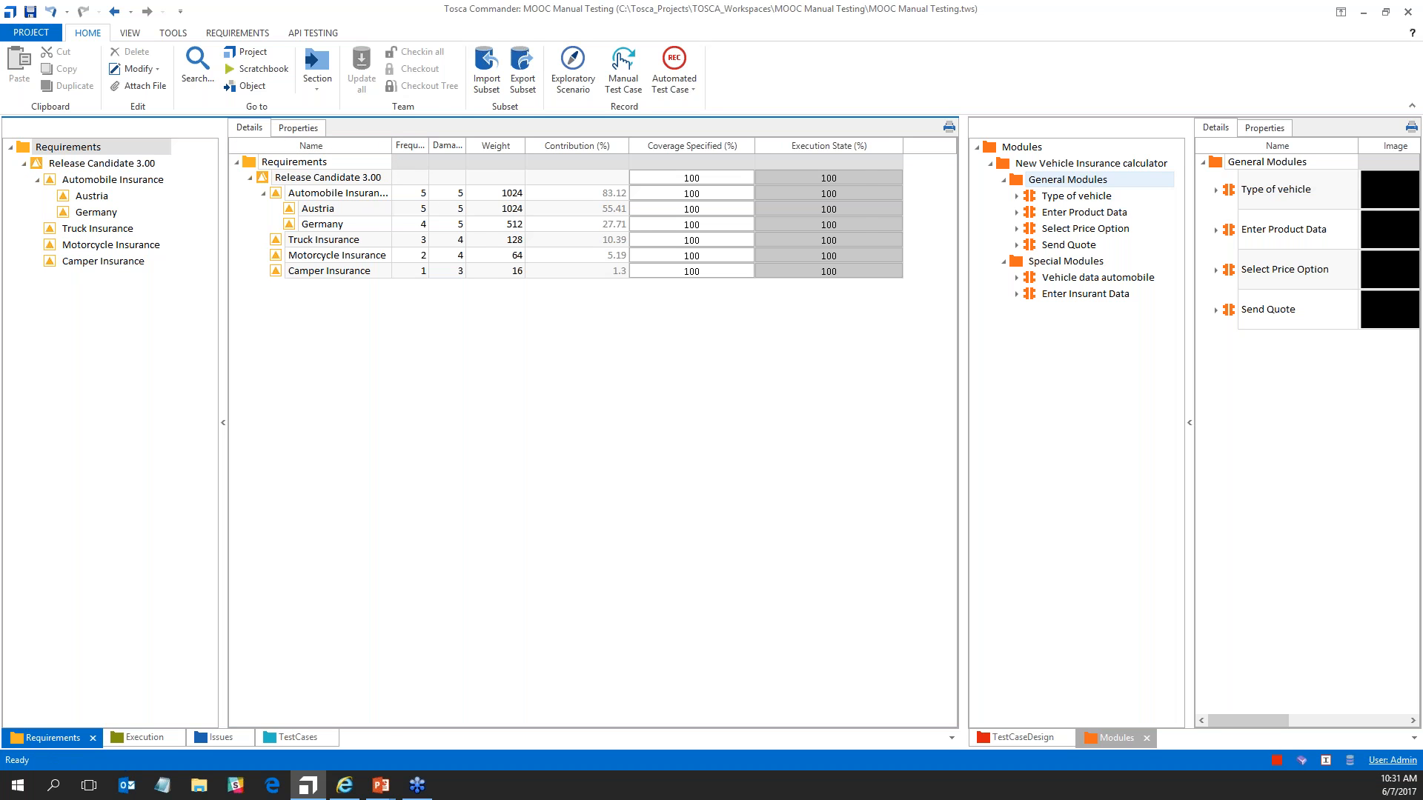
left_click_drag(392, 145, 422, 145)
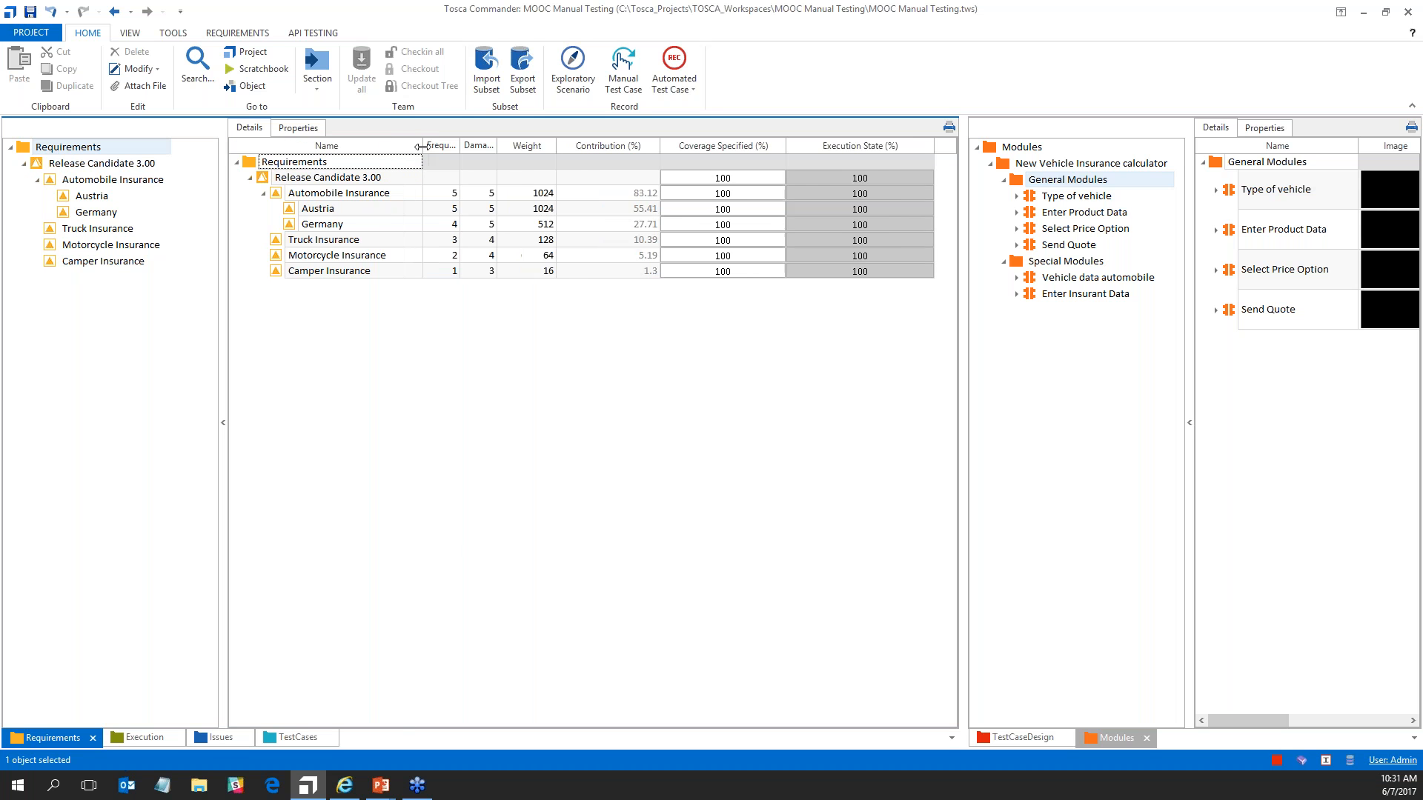
Start a Manual Test Case recording for the Austria requirement under Automobile Insurance, with the sample application in the browser.
left_click(289, 210)
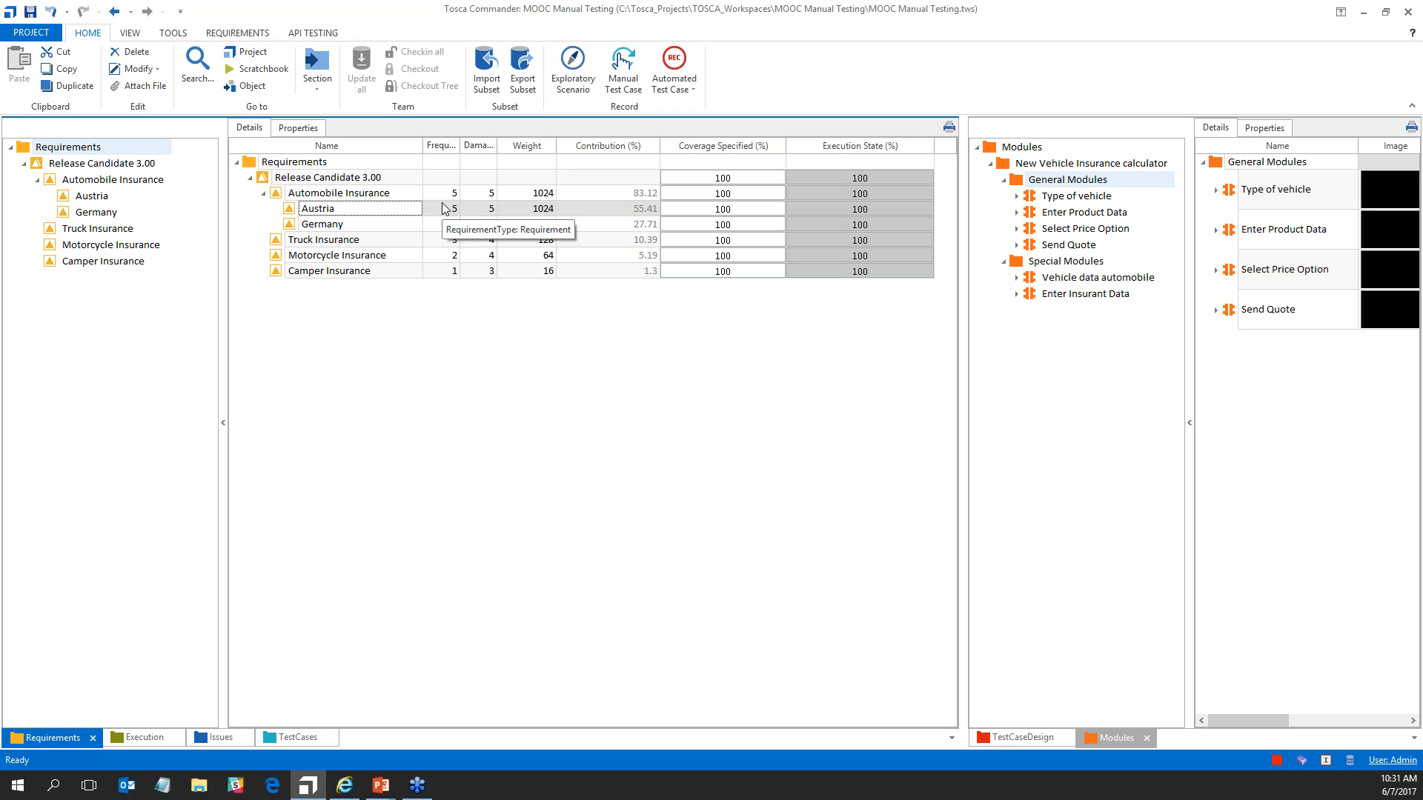
left_click(290, 210)
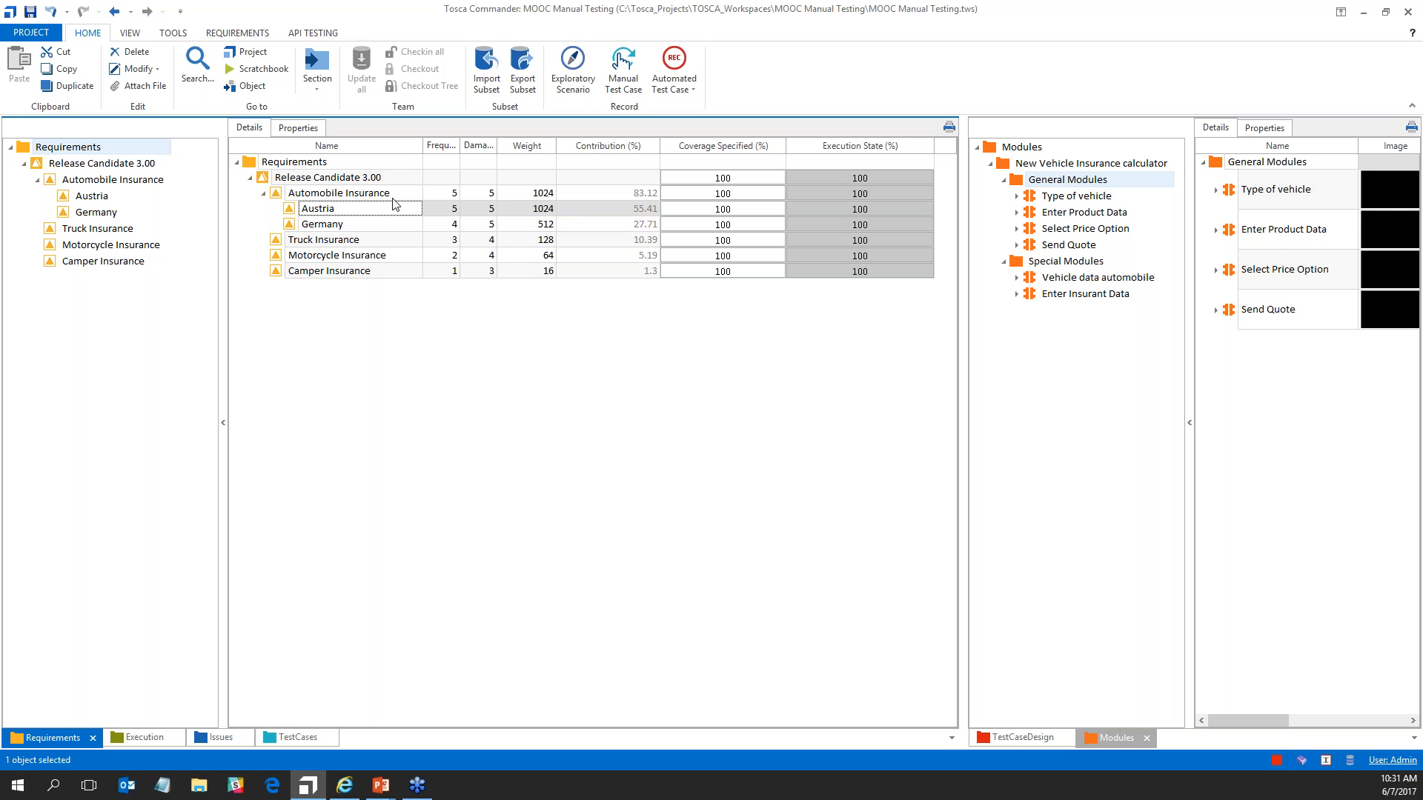
left_click(623, 70)
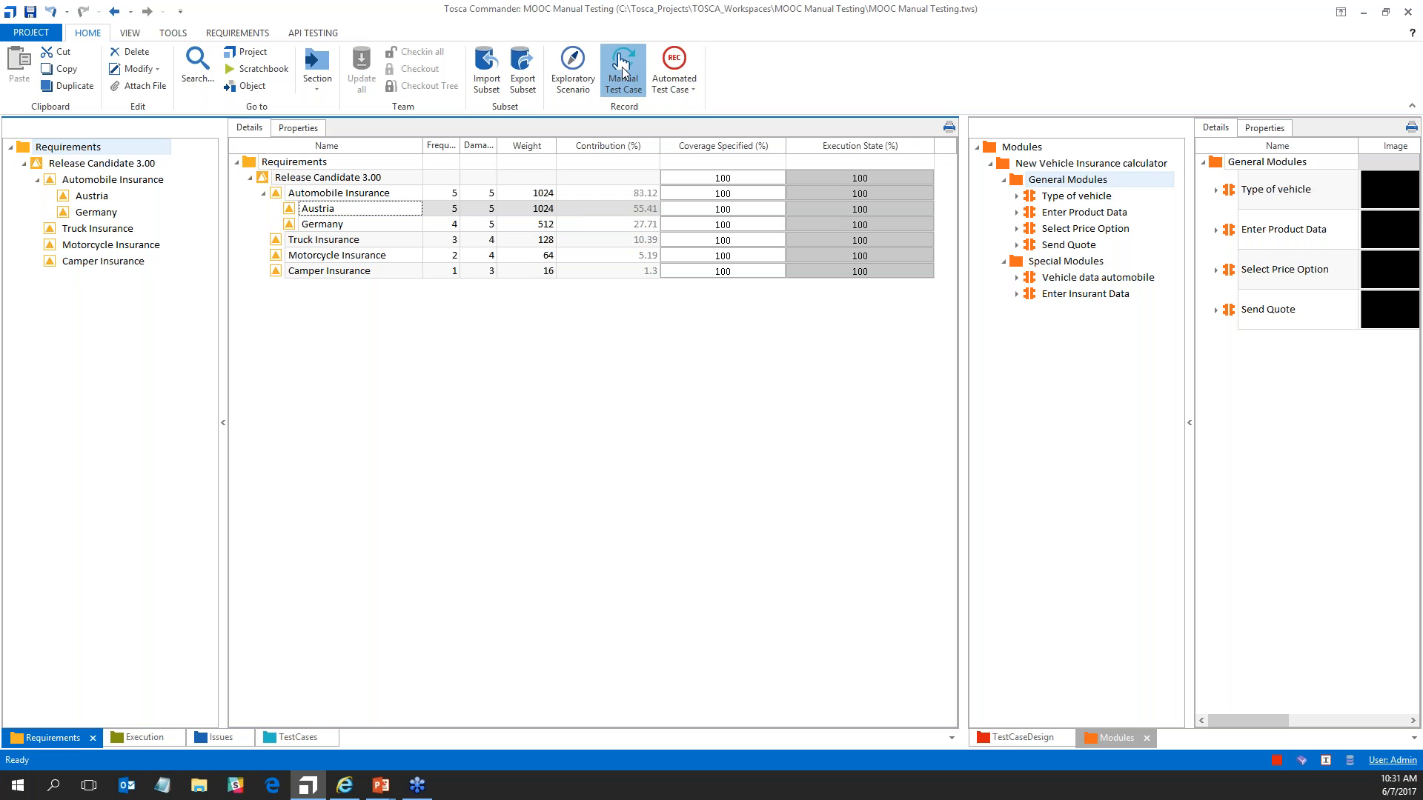
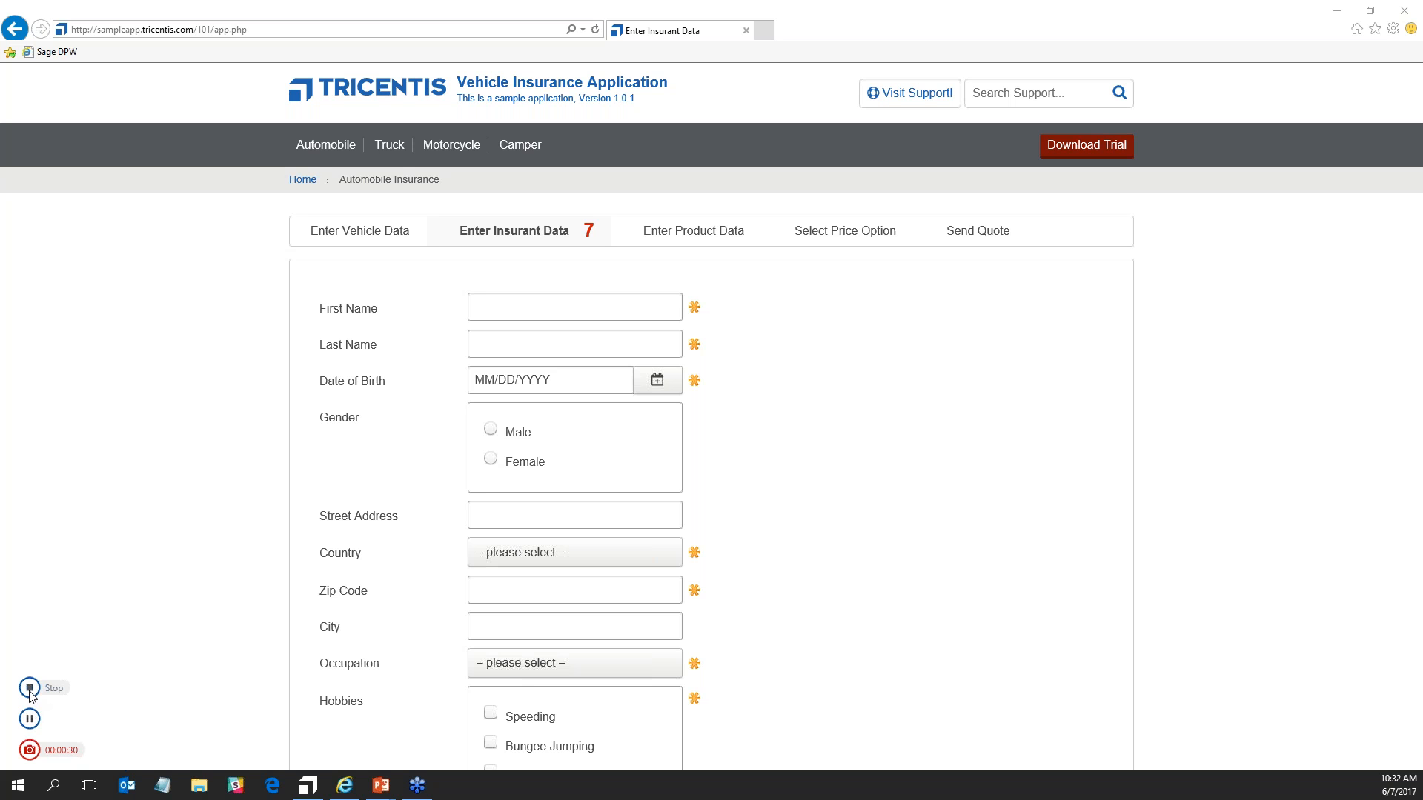
left_click(30, 689)
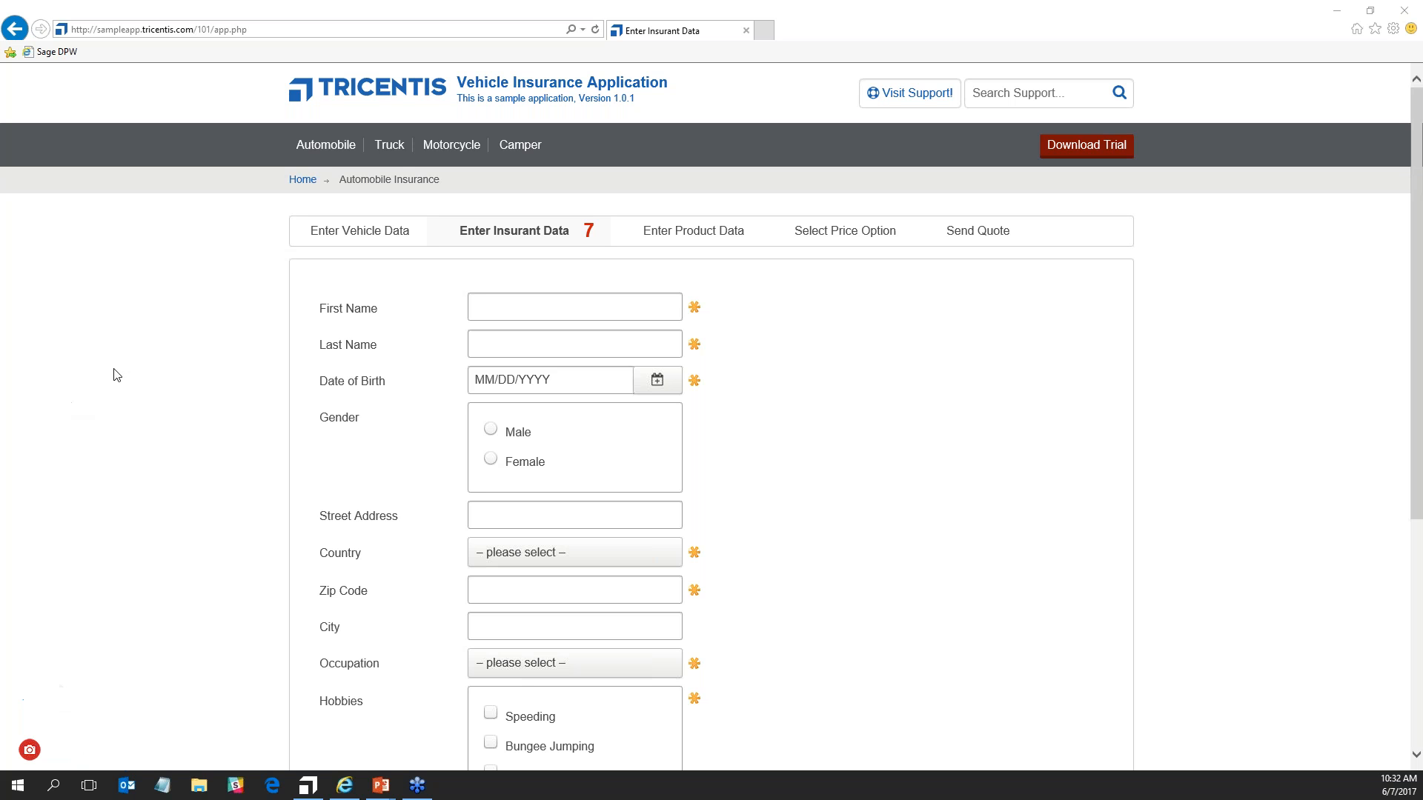
Open the Automobile form from the sample application's home page, and enter make Audi, engine performance 90 and manufacture date 12/05/2012.
left_click(412, 94)
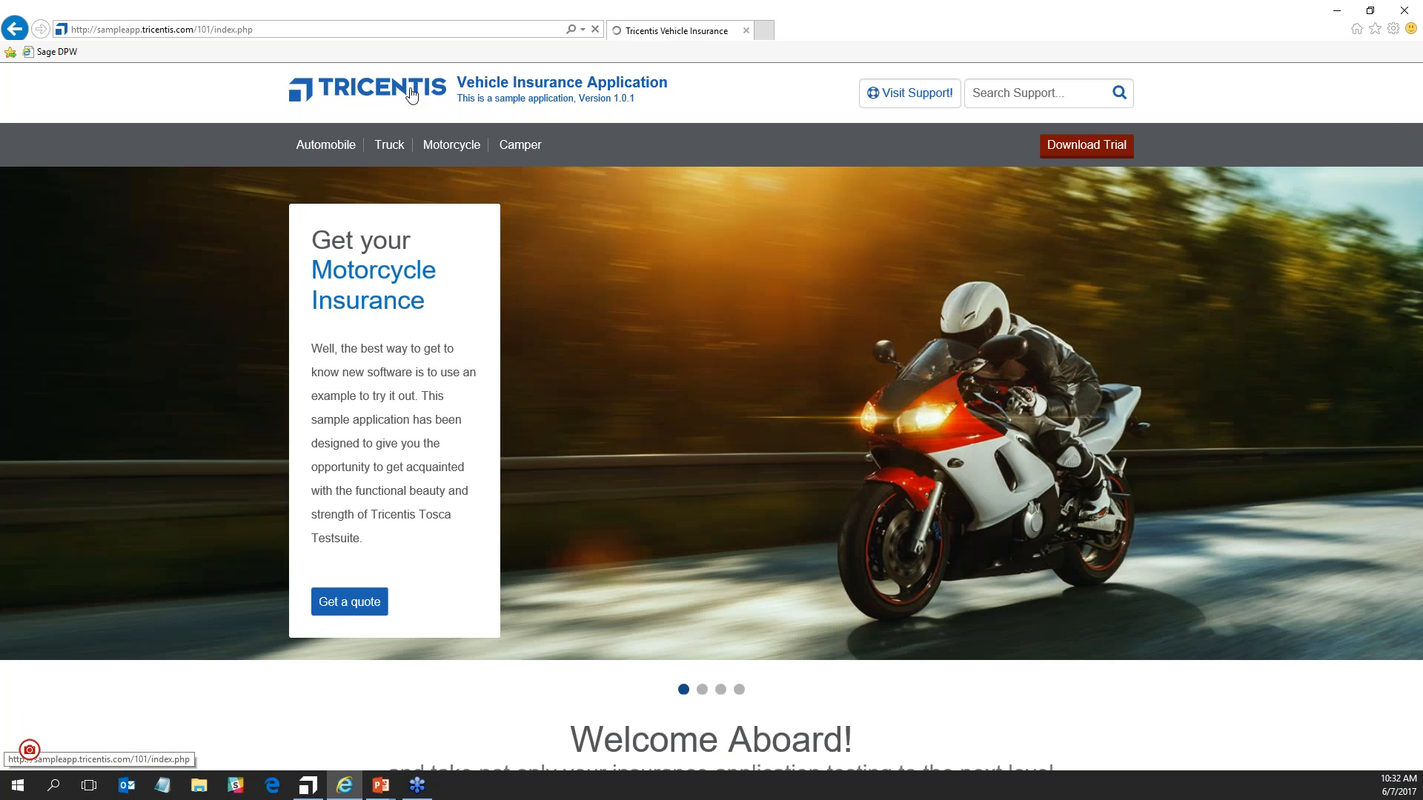
left_click(330, 148)
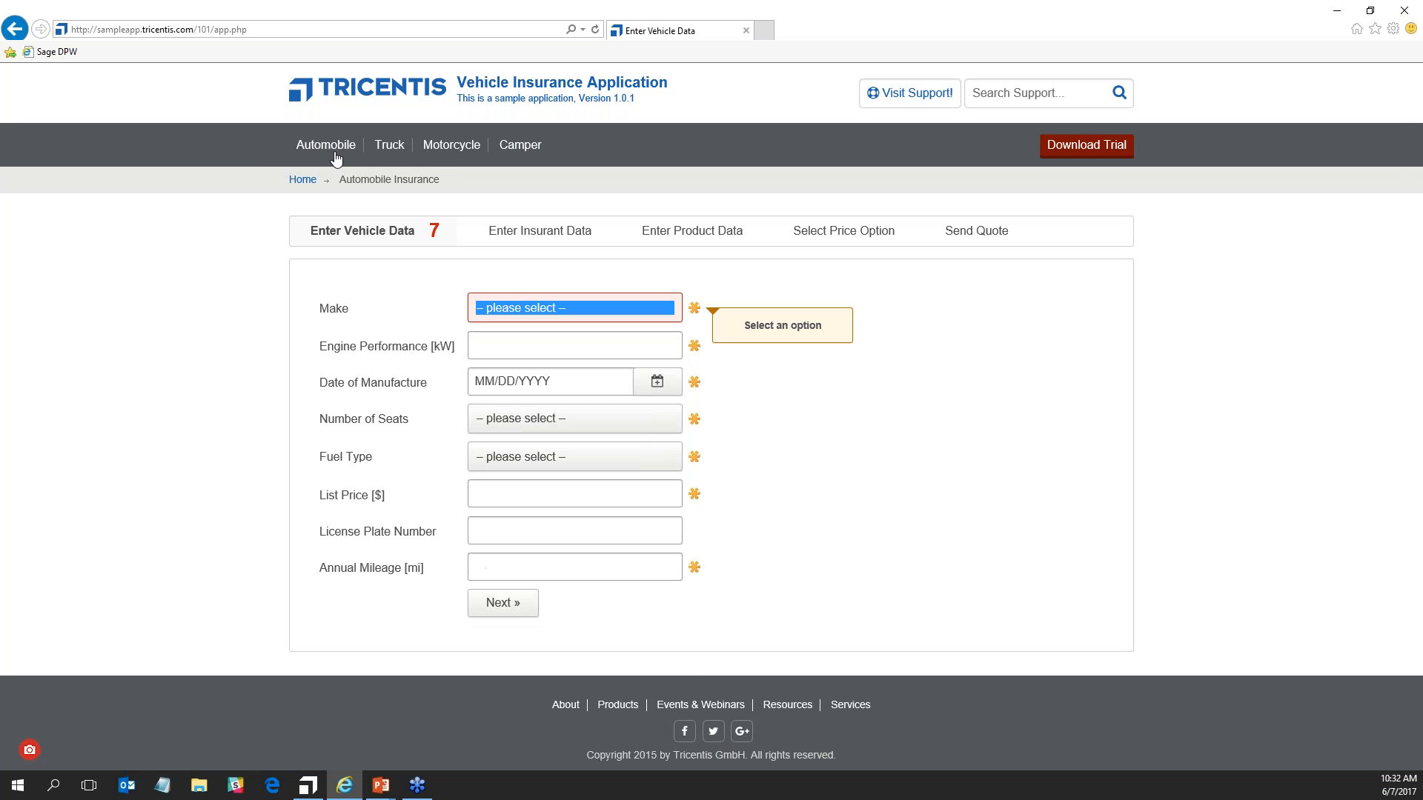
left_click(540, 315)
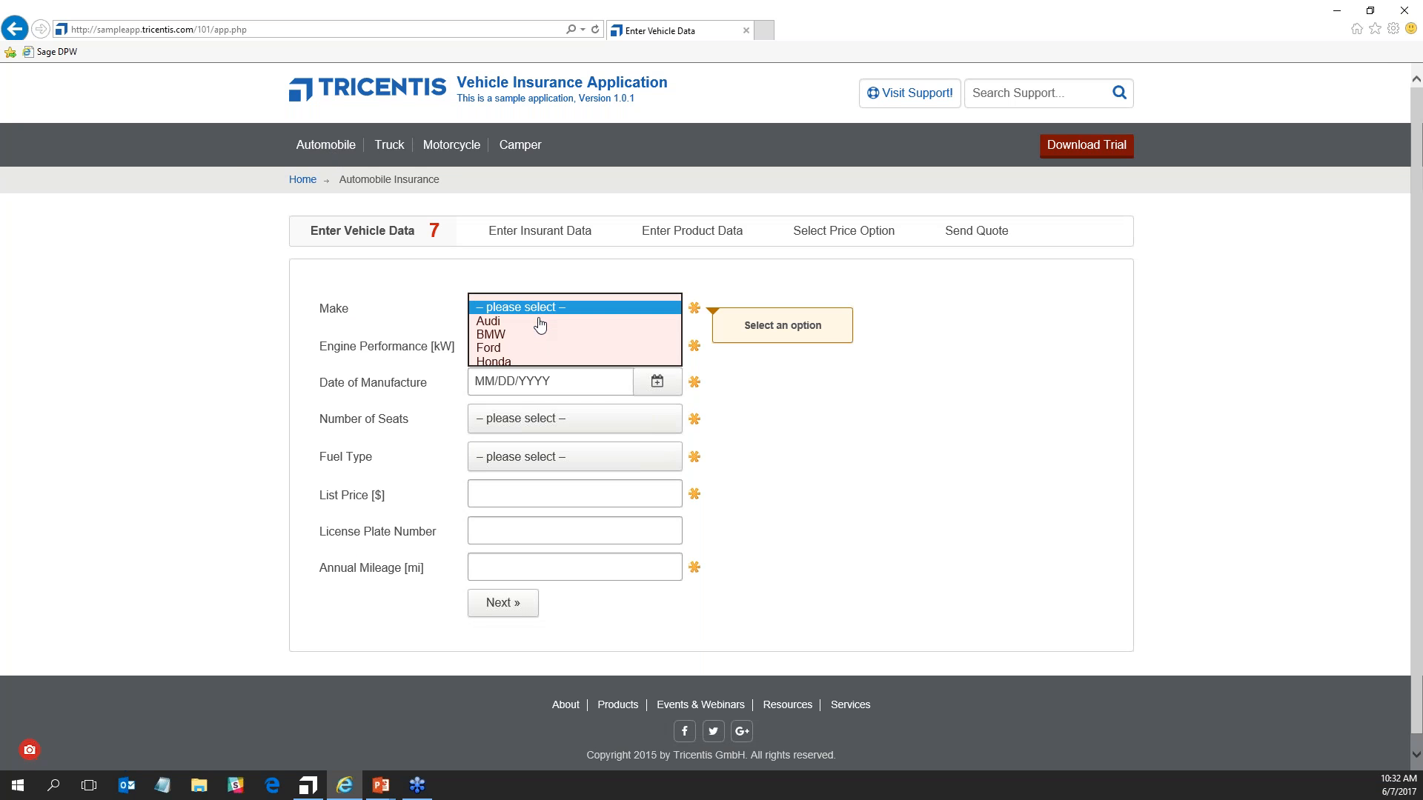
left_click(538, 320)
left_click(533, 342)
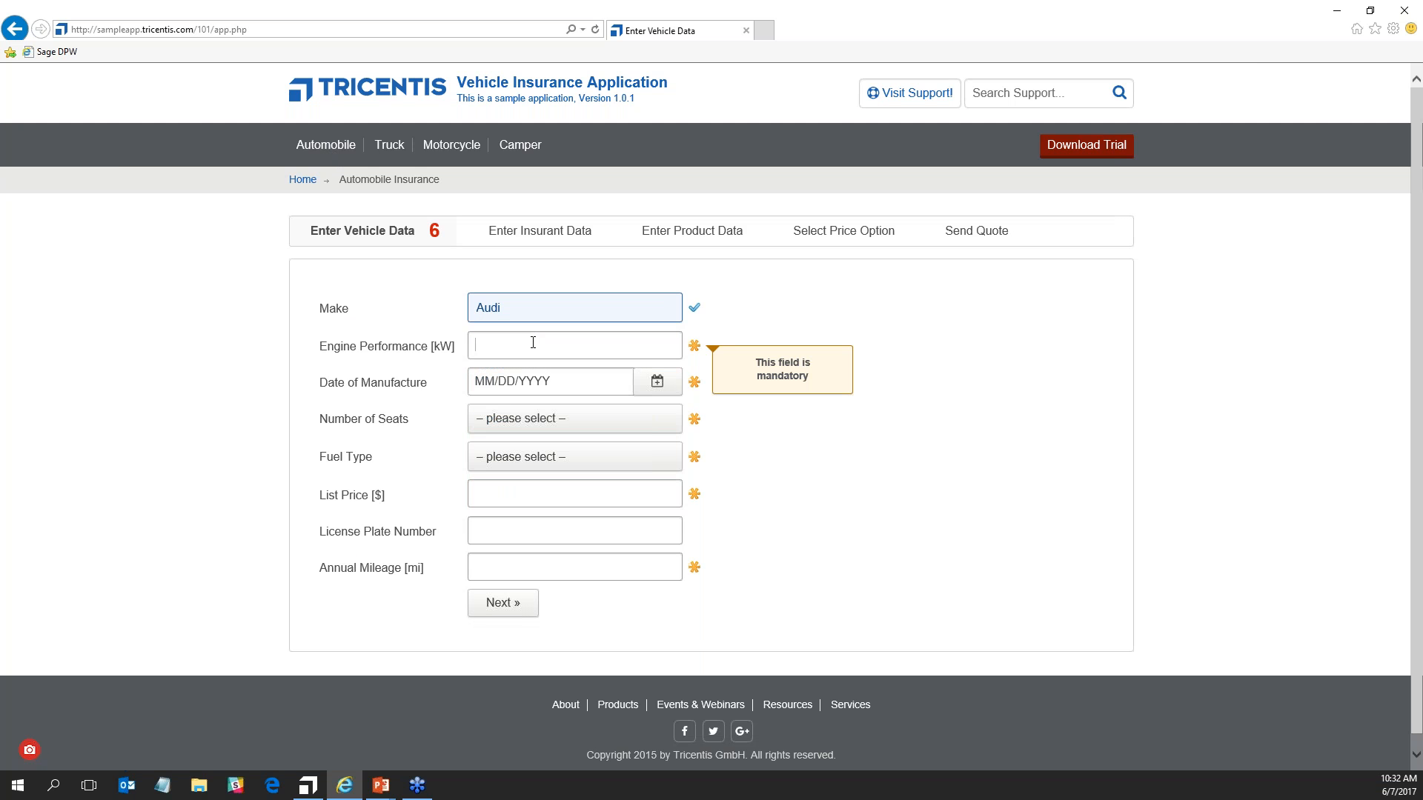
type("90")
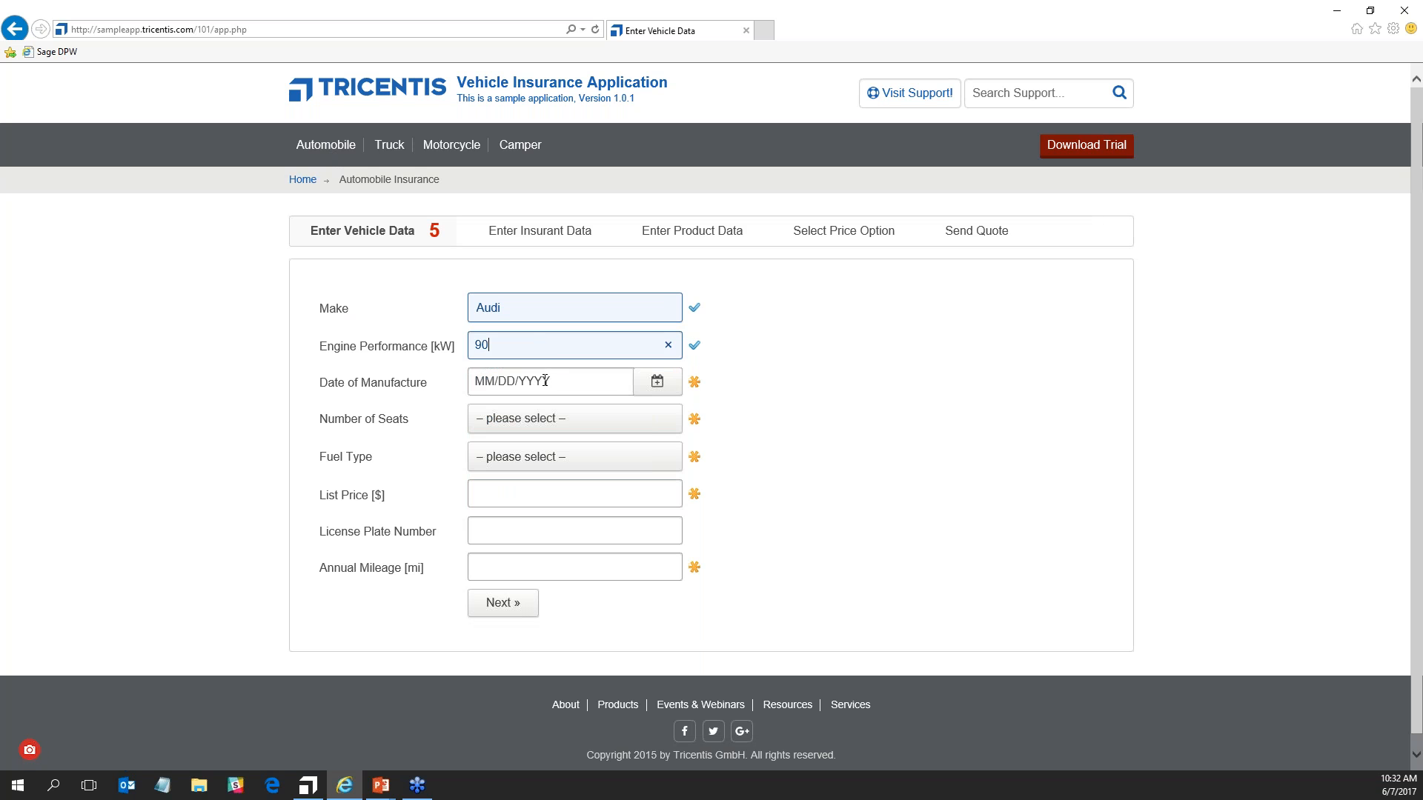
left_click(542, 381)
type("12/05/2")
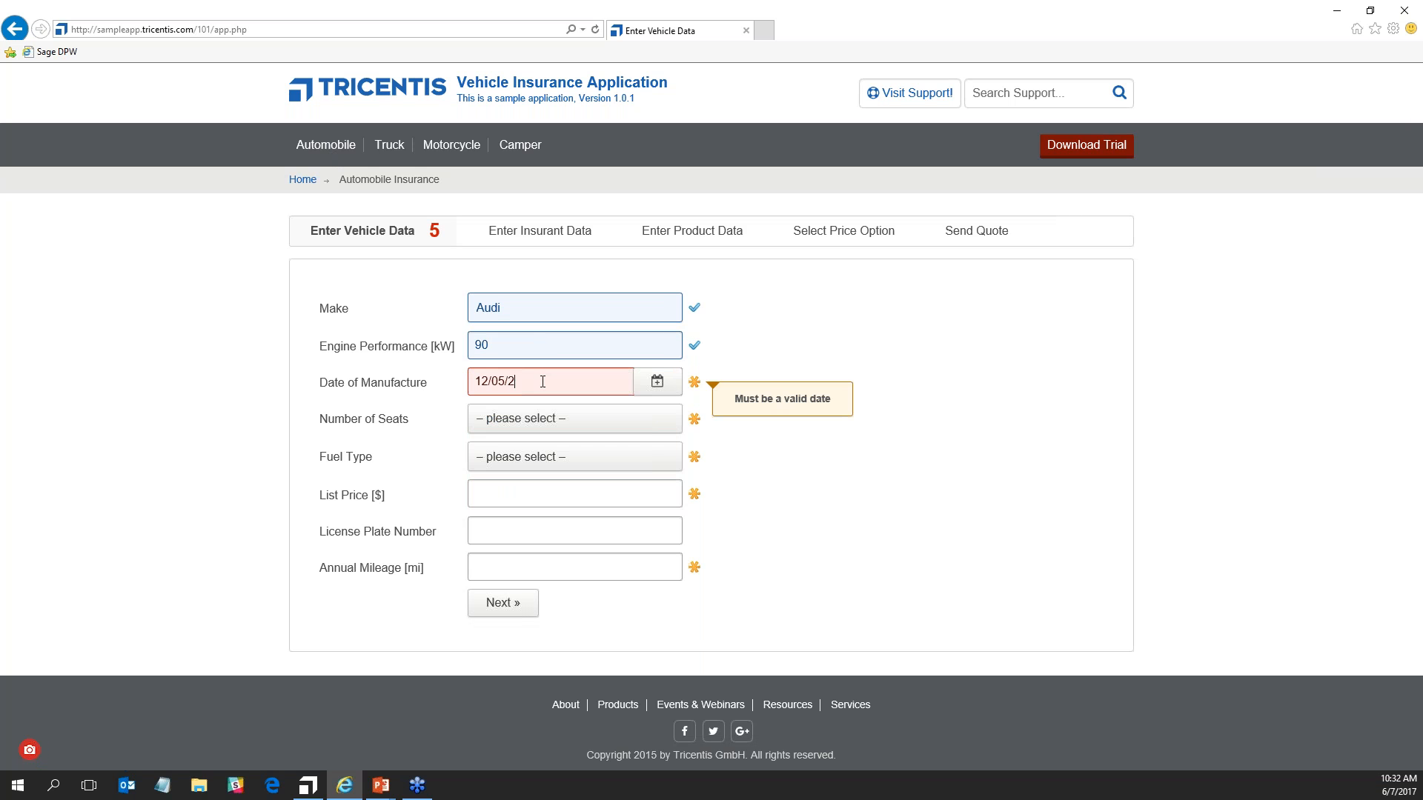
type("012")
Set the number of seats to 4, the fuel type to Diesel and the list price to 15000.
left_click(554, 421)
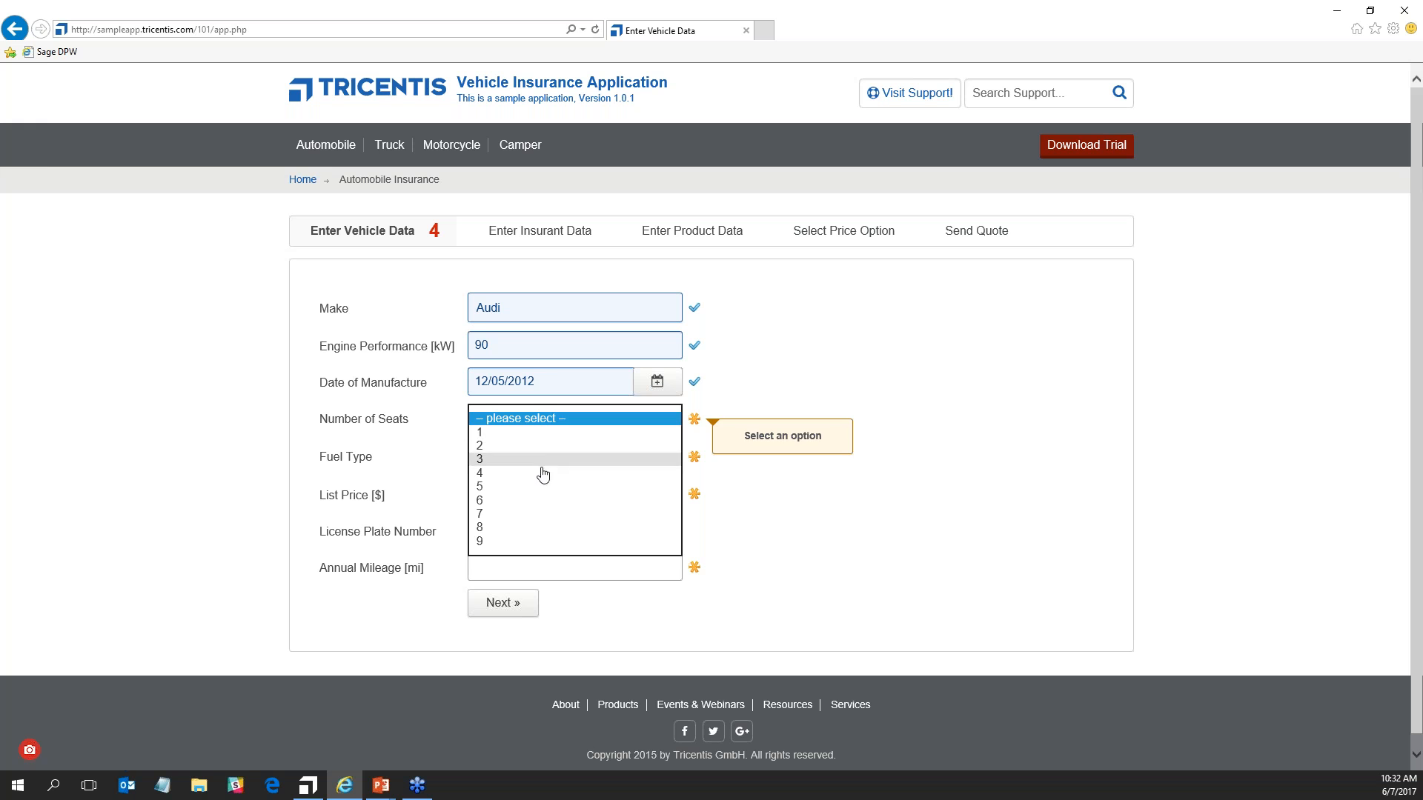
left_click(543, 473)
left_click(539, 456)
left_click(546, 483)
left_click(546, 495)
type("15000")
Enter license plate number W-IEN123 and annual mileage 70000, and continue to the Enter Insurant Data page.
left_click(537, 528)
type("W-IEN123")
left_click(516, 568)
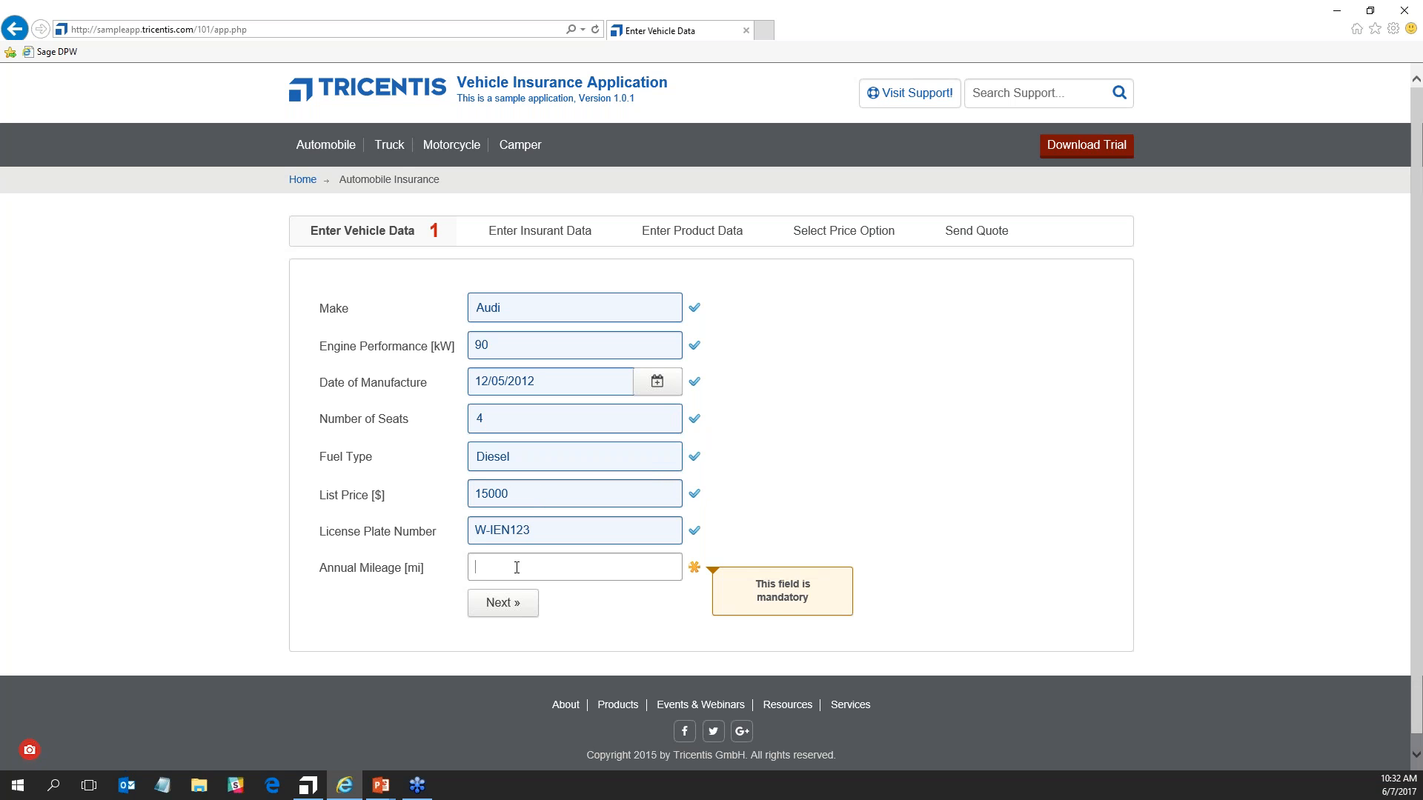
type("7")
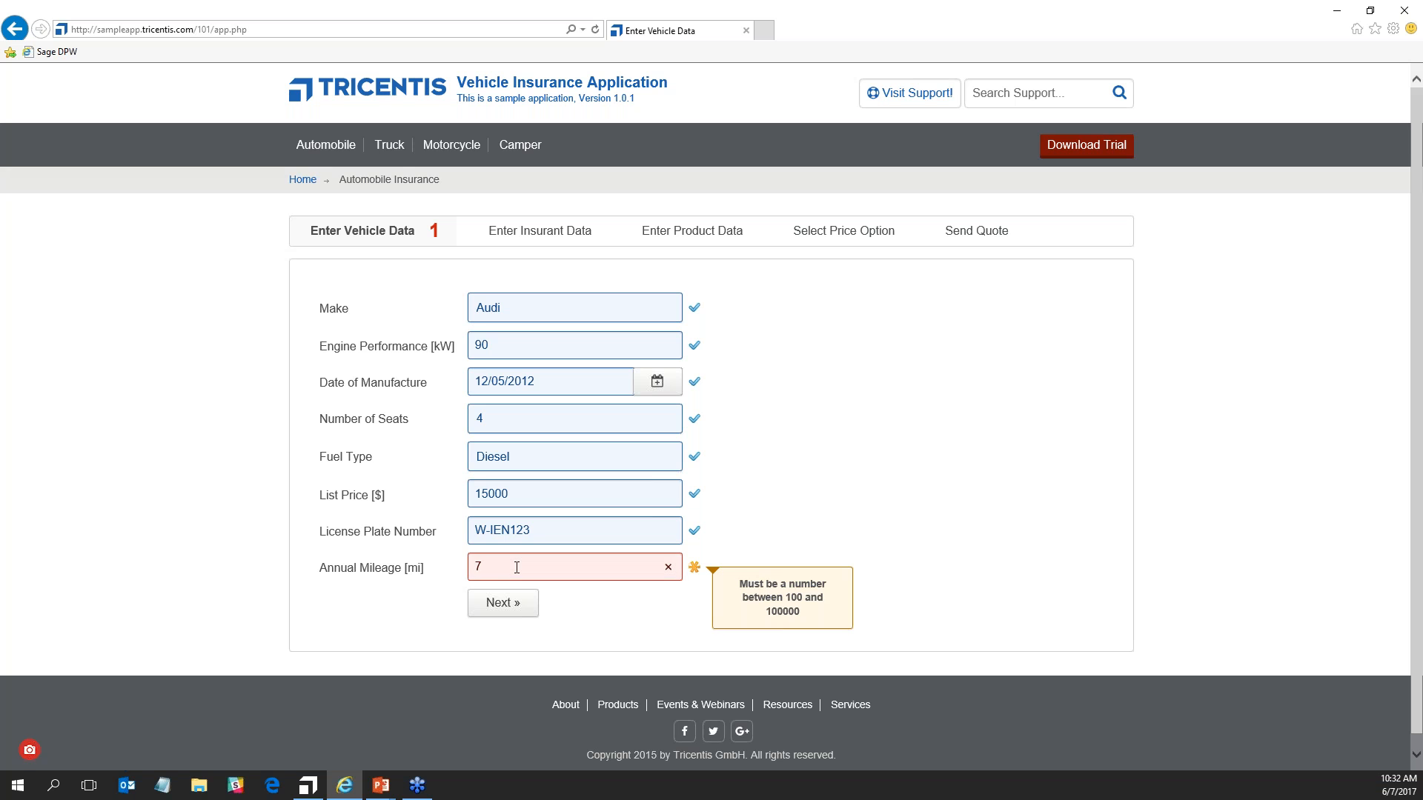
type("0000")
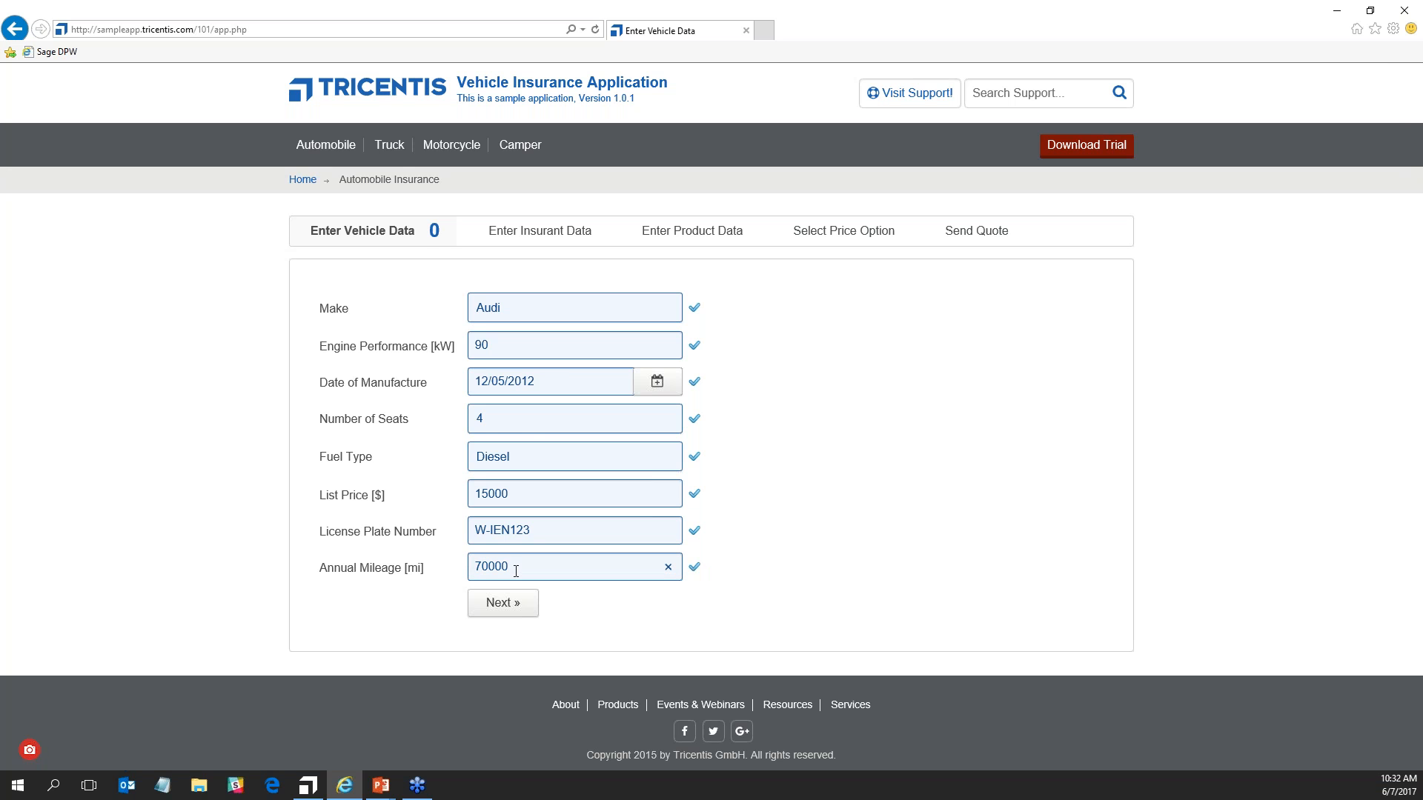
left_click(509, 609)
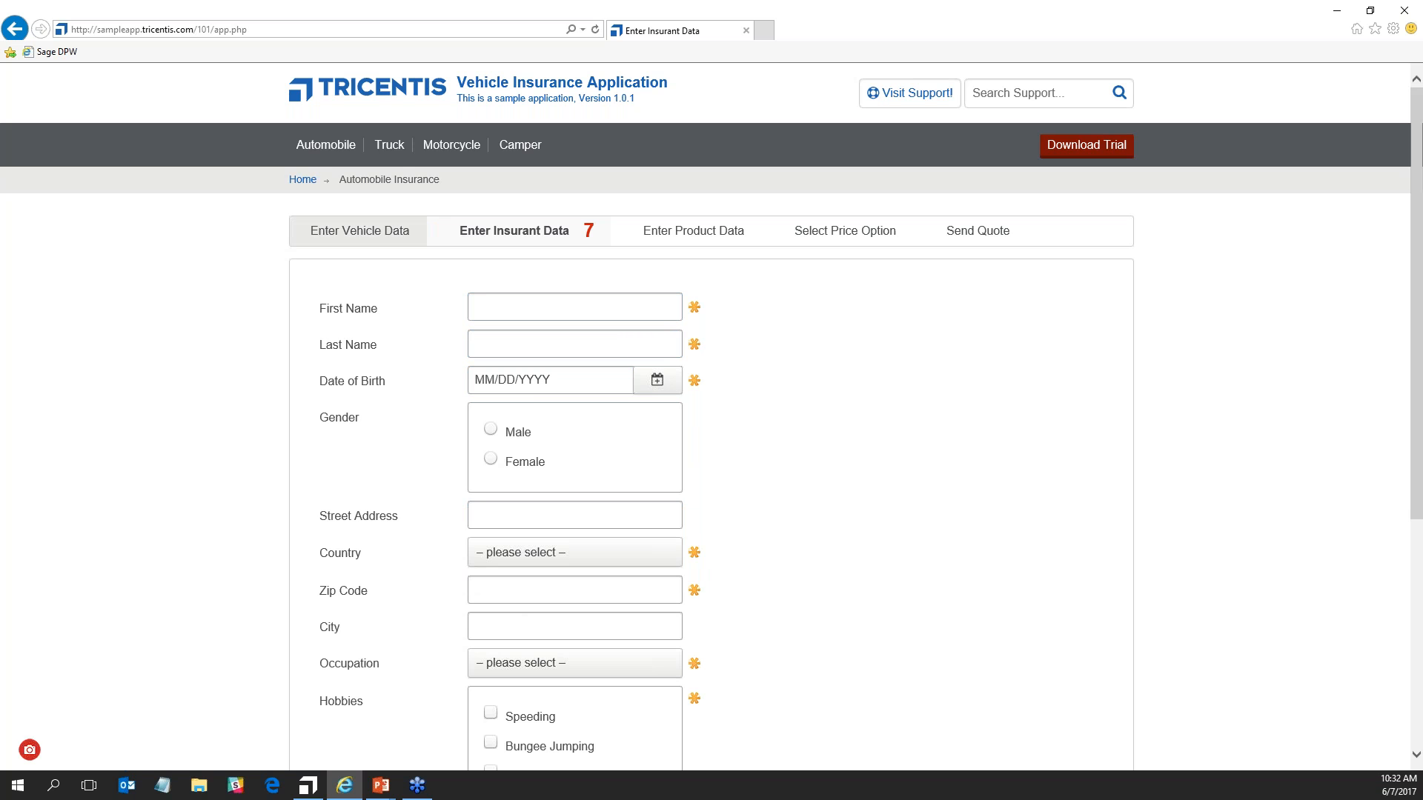
Stop the recording and enlarge the Manual Test Case Manager window to show more of the recorded steps.
mouse_move(23, 755)
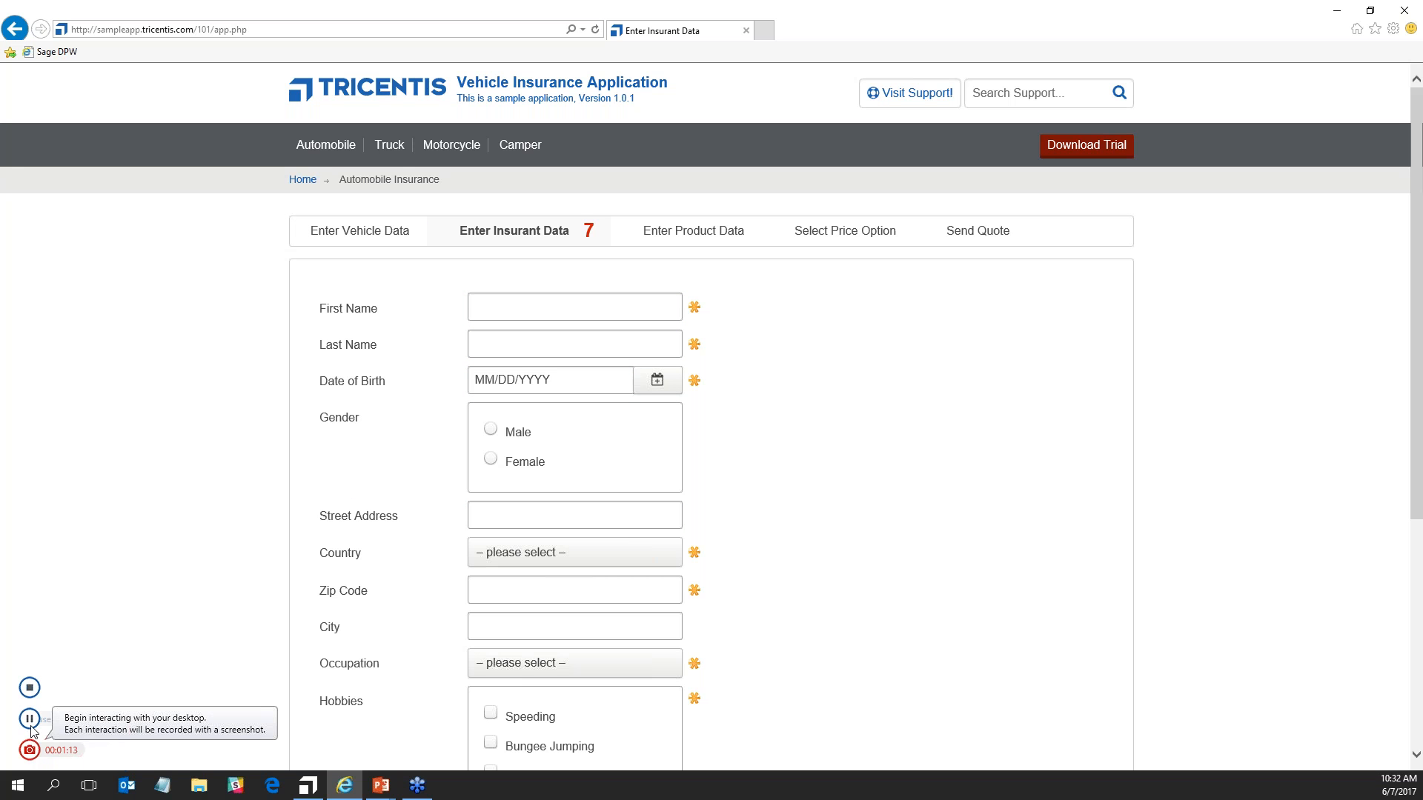
left_click(30, 689)
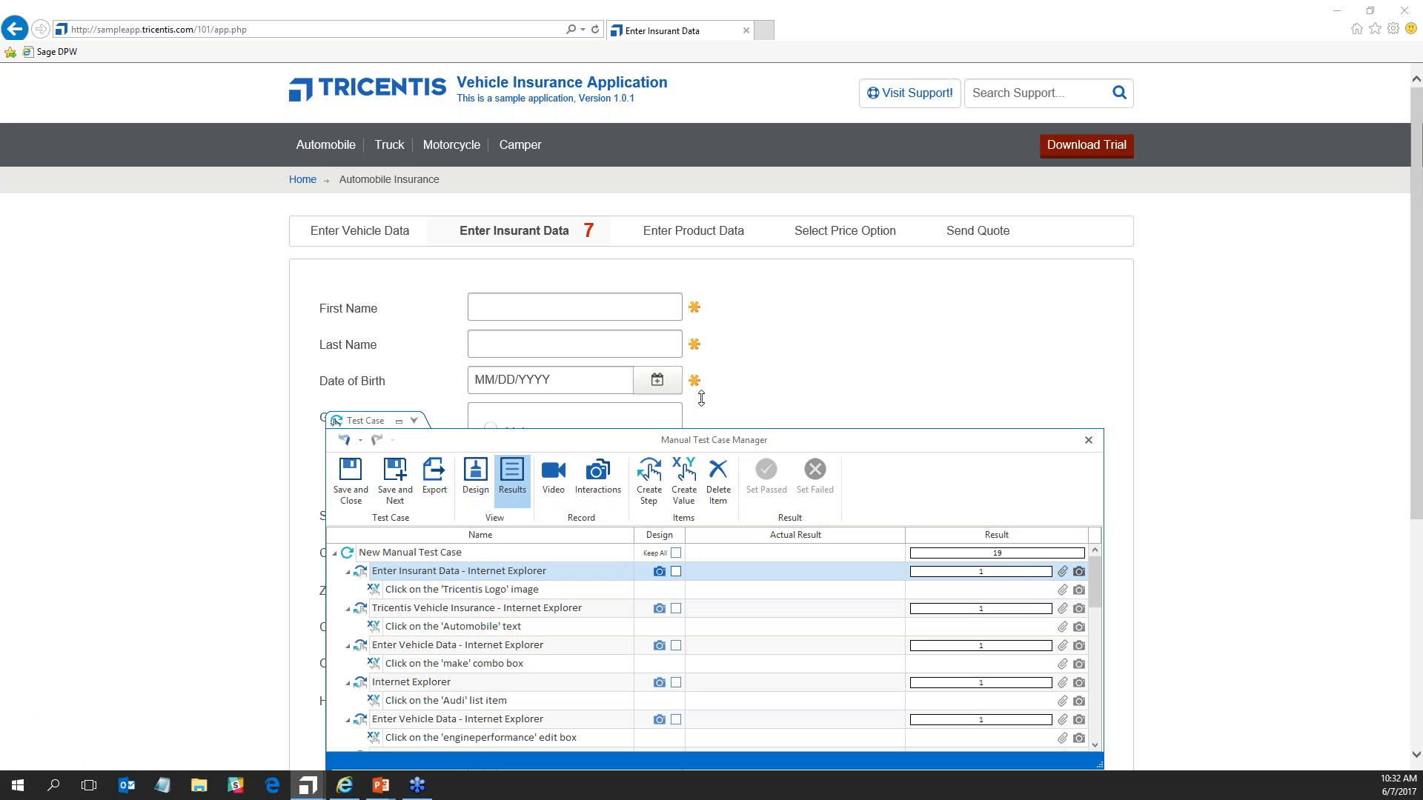
left_click_drag(701, 399, 700, 138)
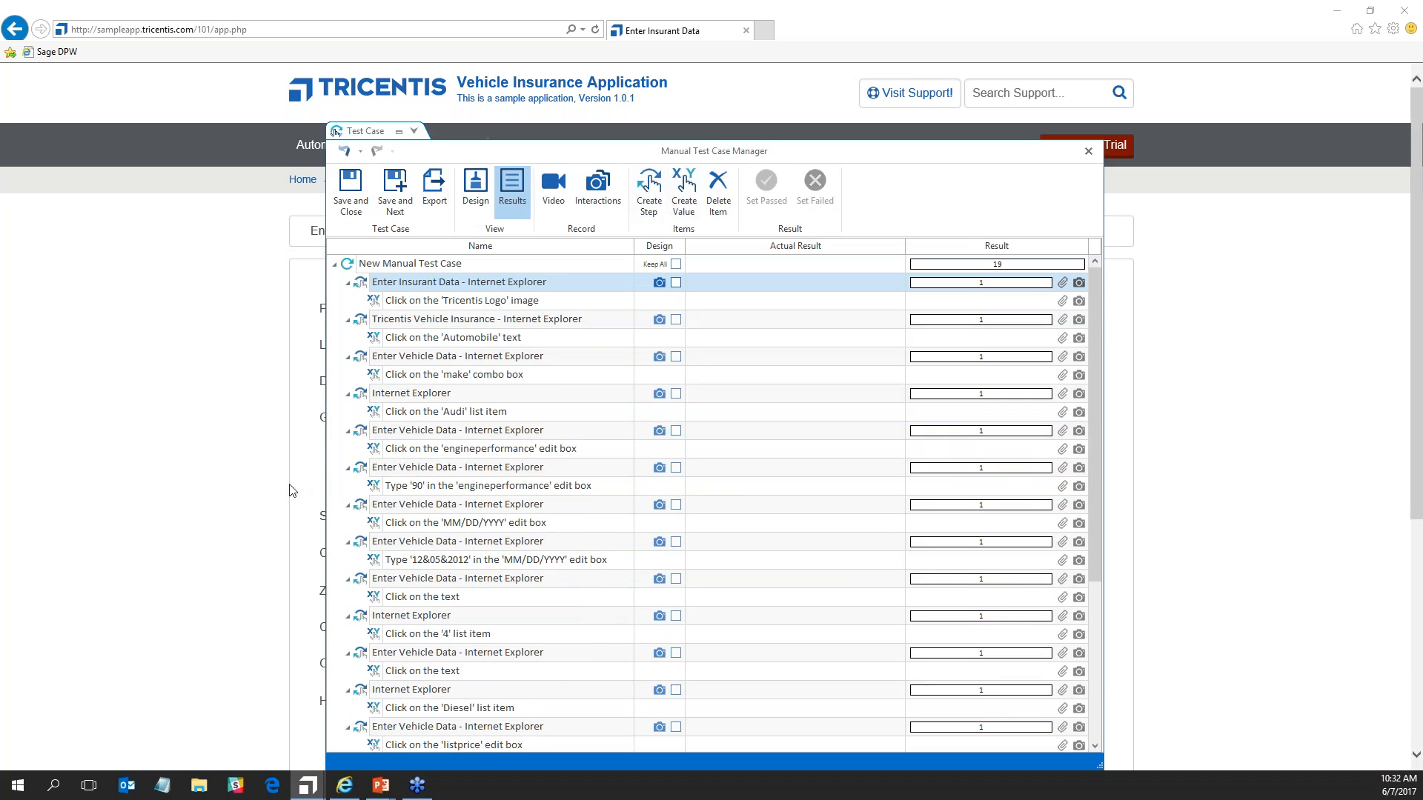
Widen and reposition the Manual Test Case Manager window, and rename the test case as My Automobile Insurance TC.
left_click_drag(321, 480, 235, 480)
left_click_drag(677, 152, 685, 105)
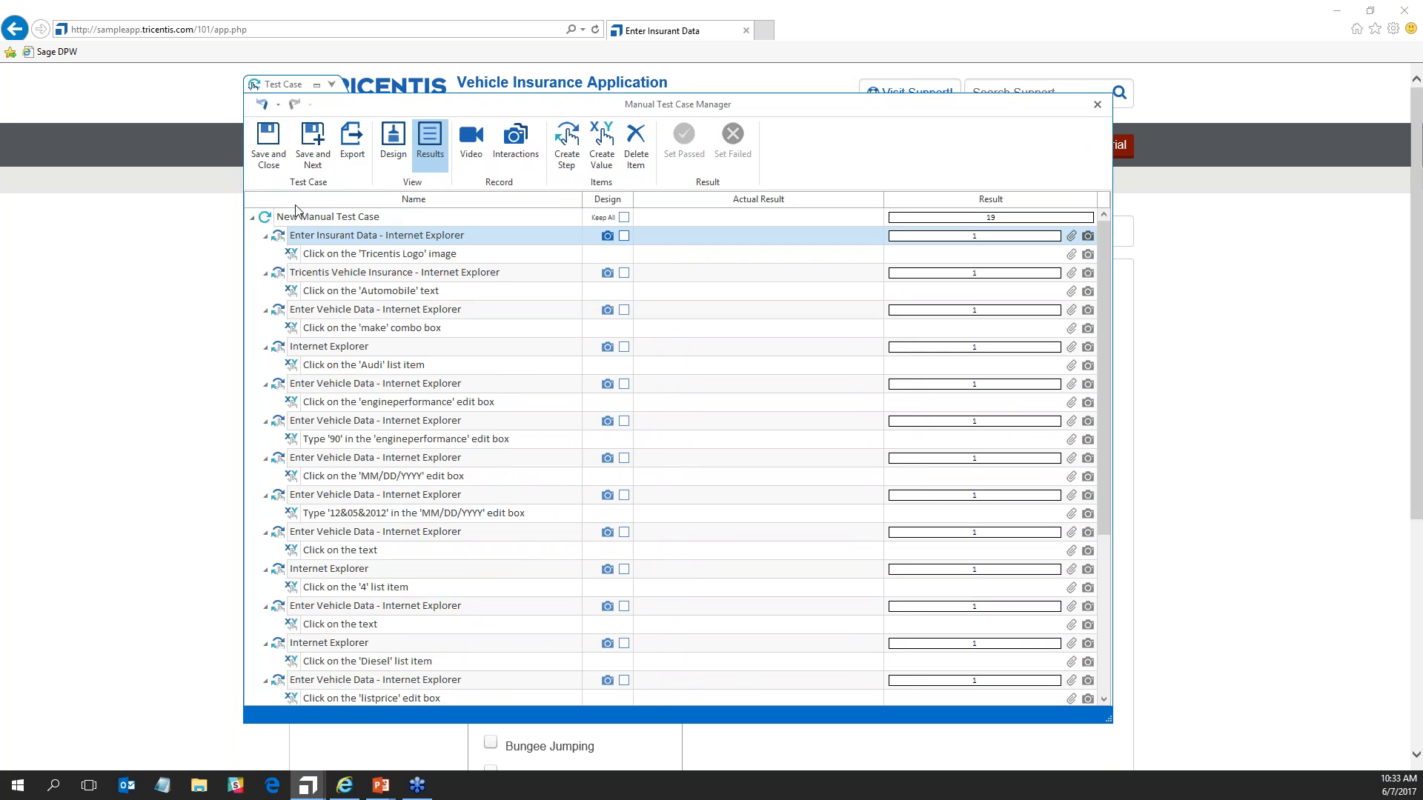
double_click(375, 217)
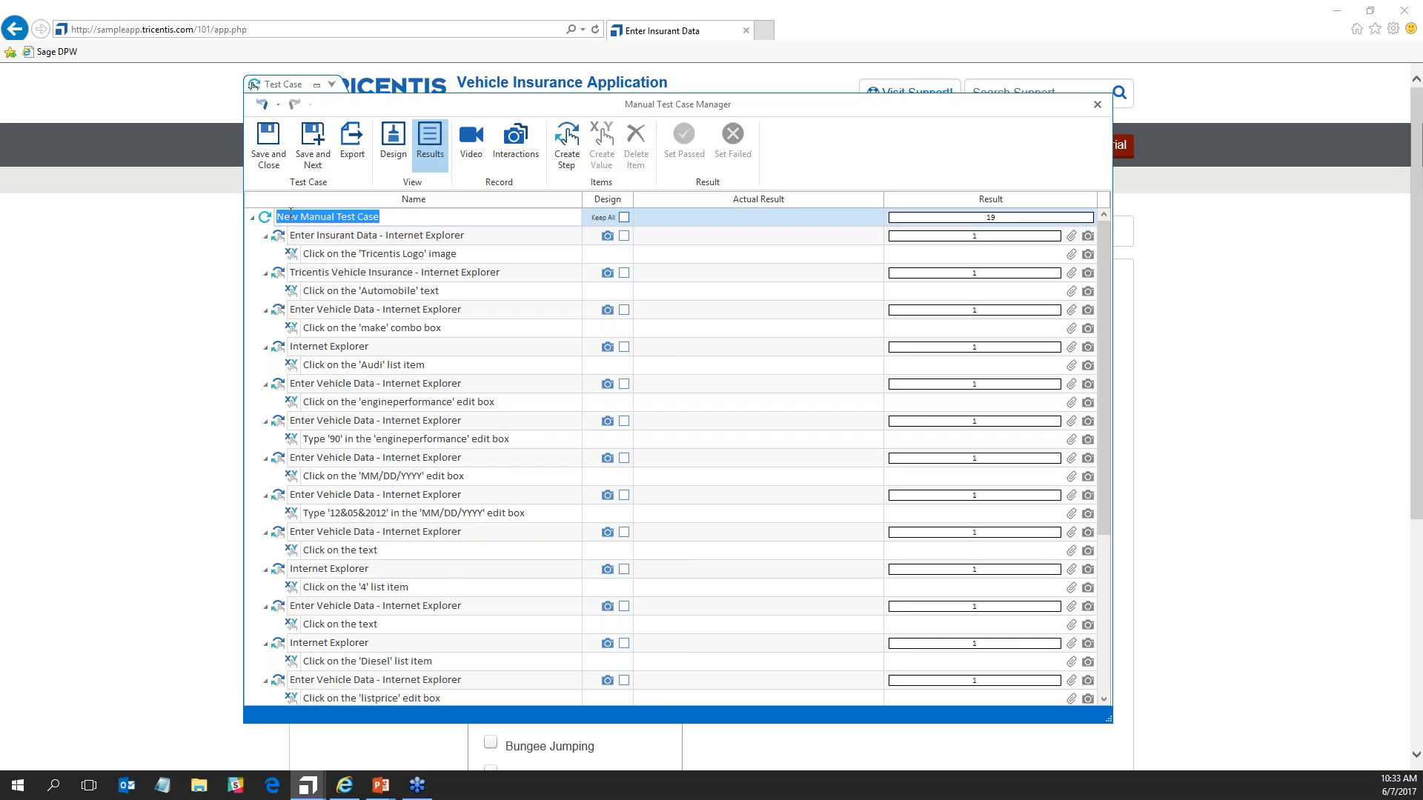
type("My Automobile Insurance T")
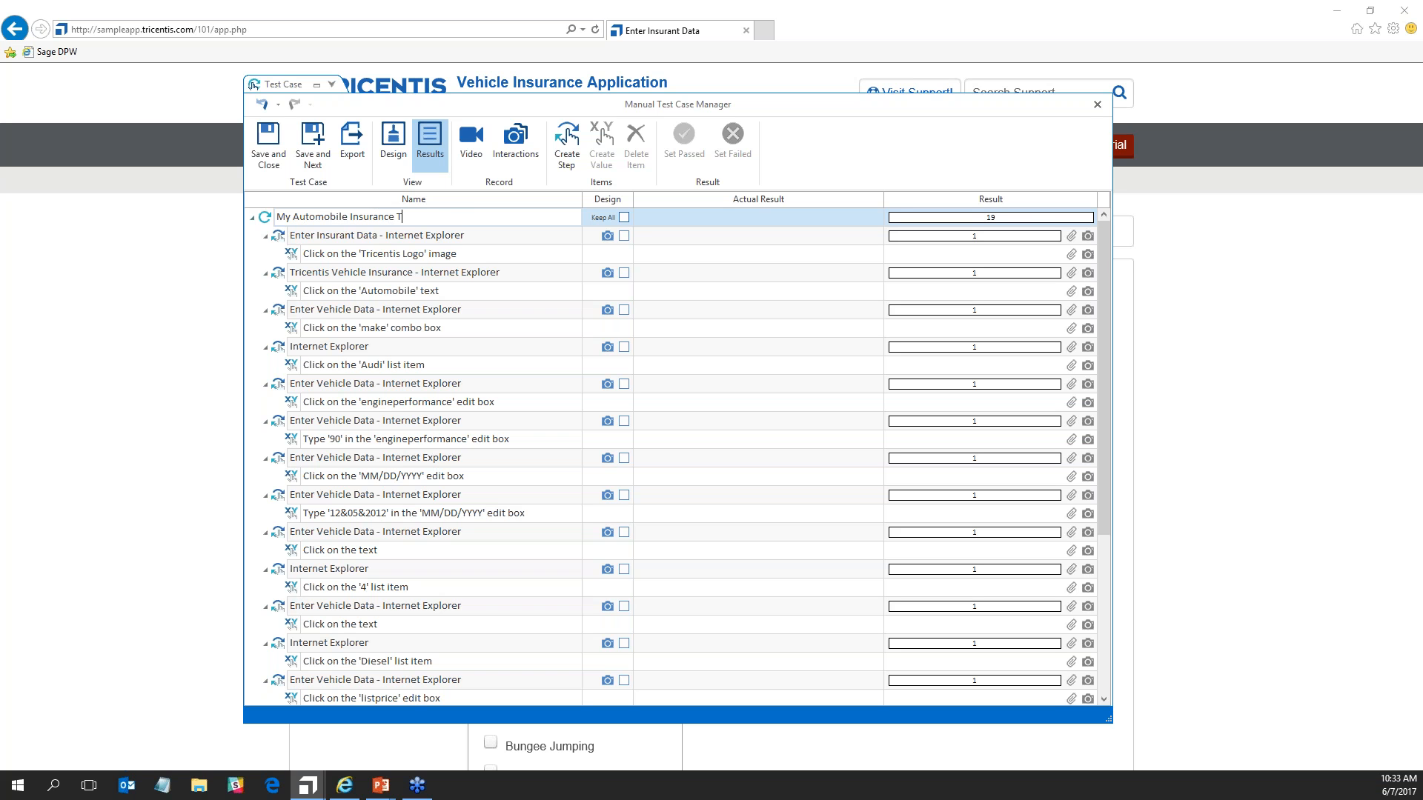
type("C")
key("Return")
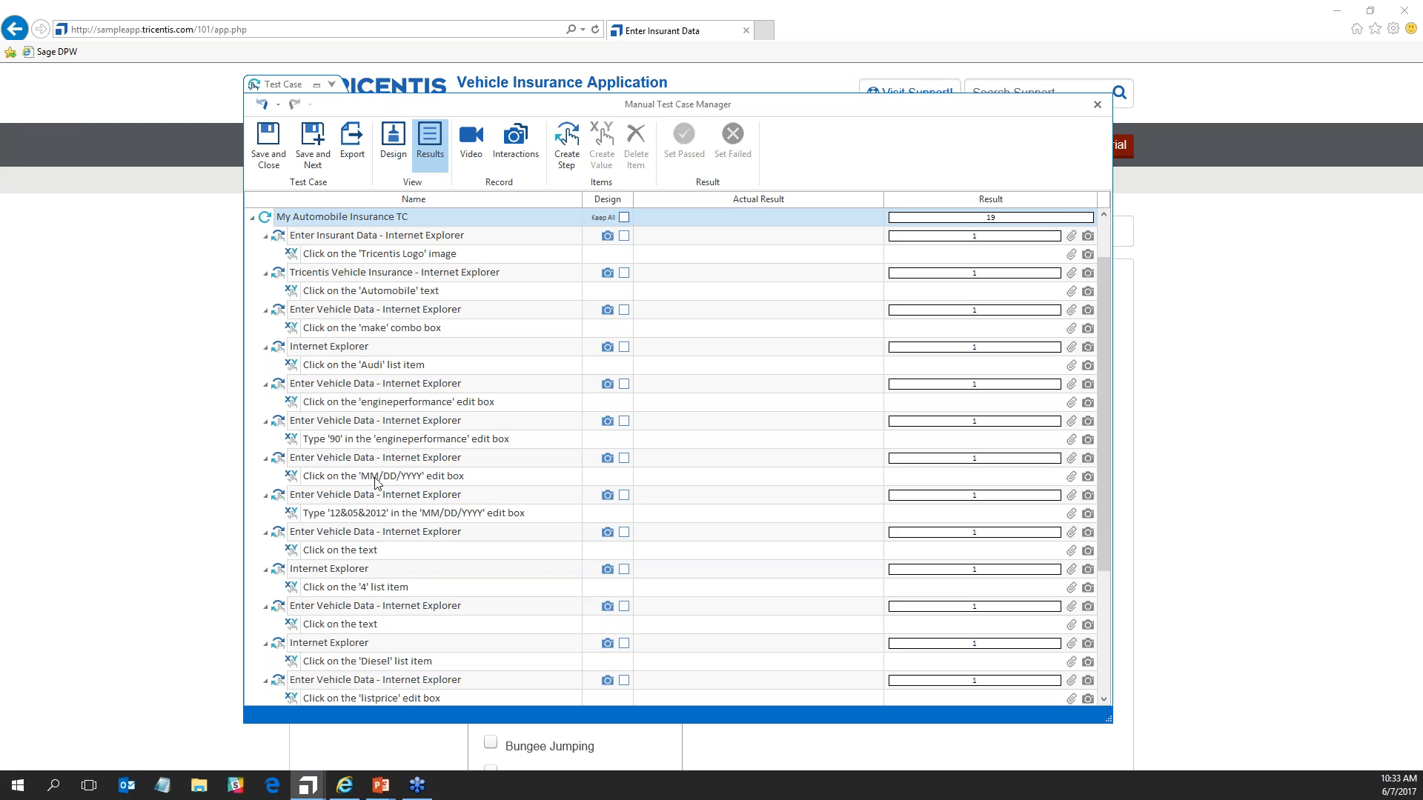
Examine the list of recorded steps, from the Tricentis logo action through the annual mileage entry.
scroll(380, 489, "down", 1)
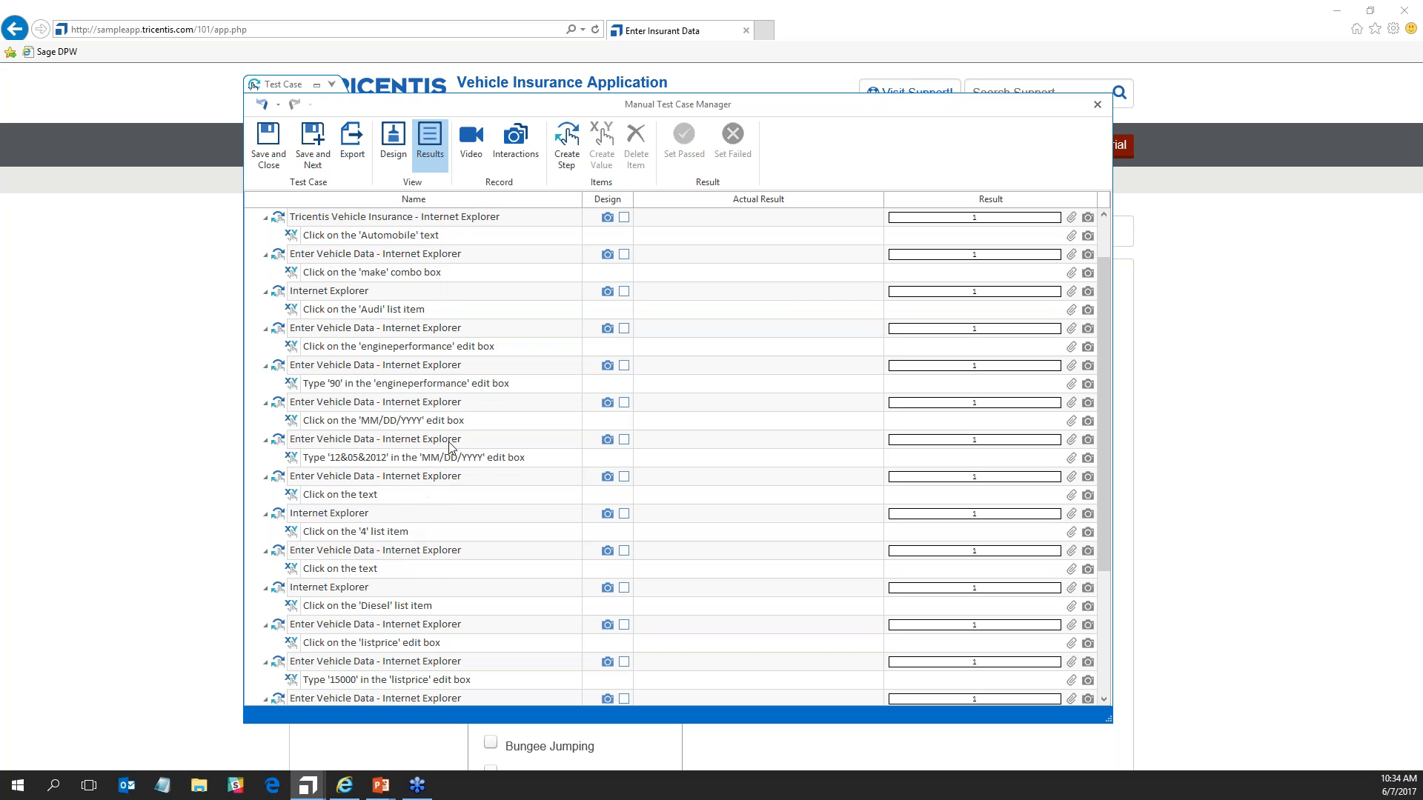
scroll(723, 296, "up", 2)
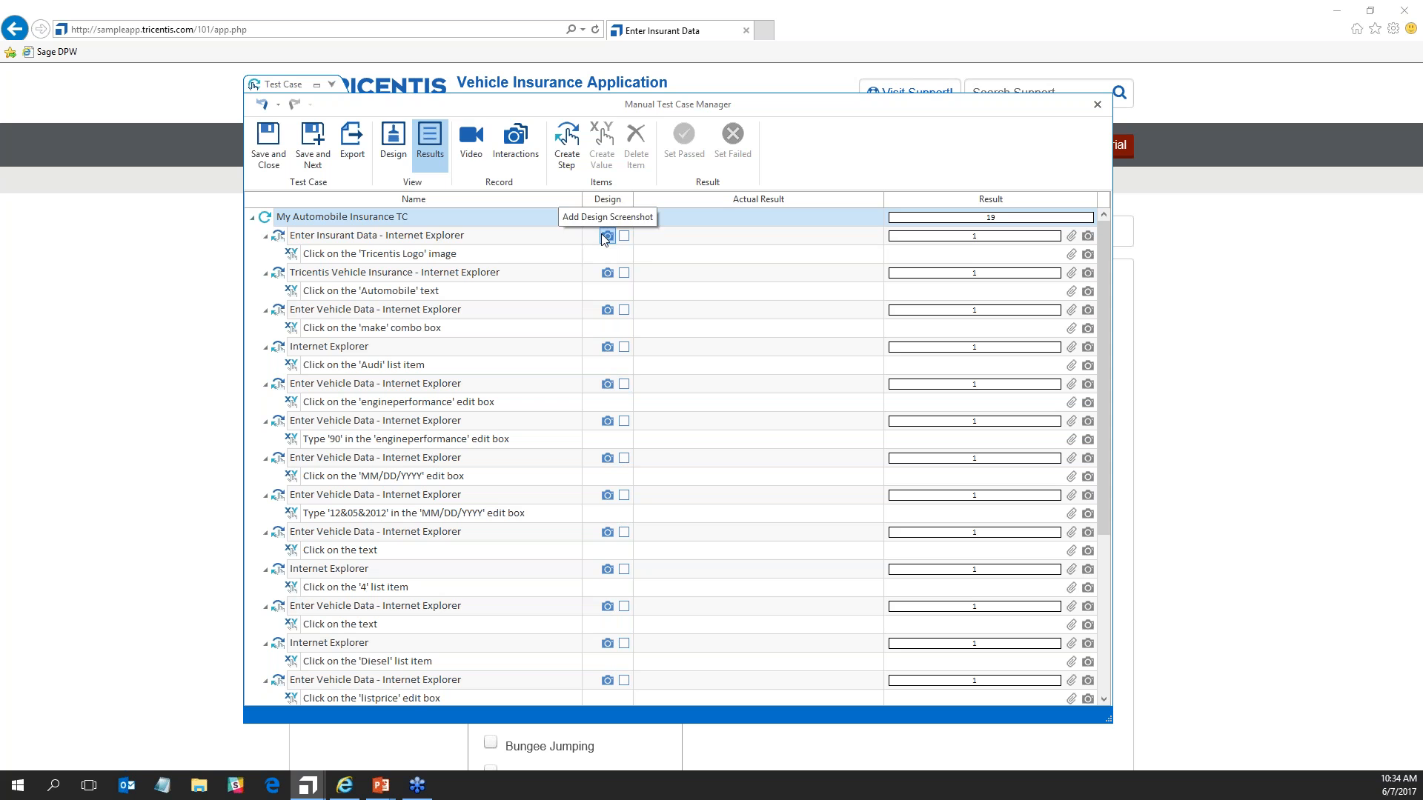
left_click(394, 144)
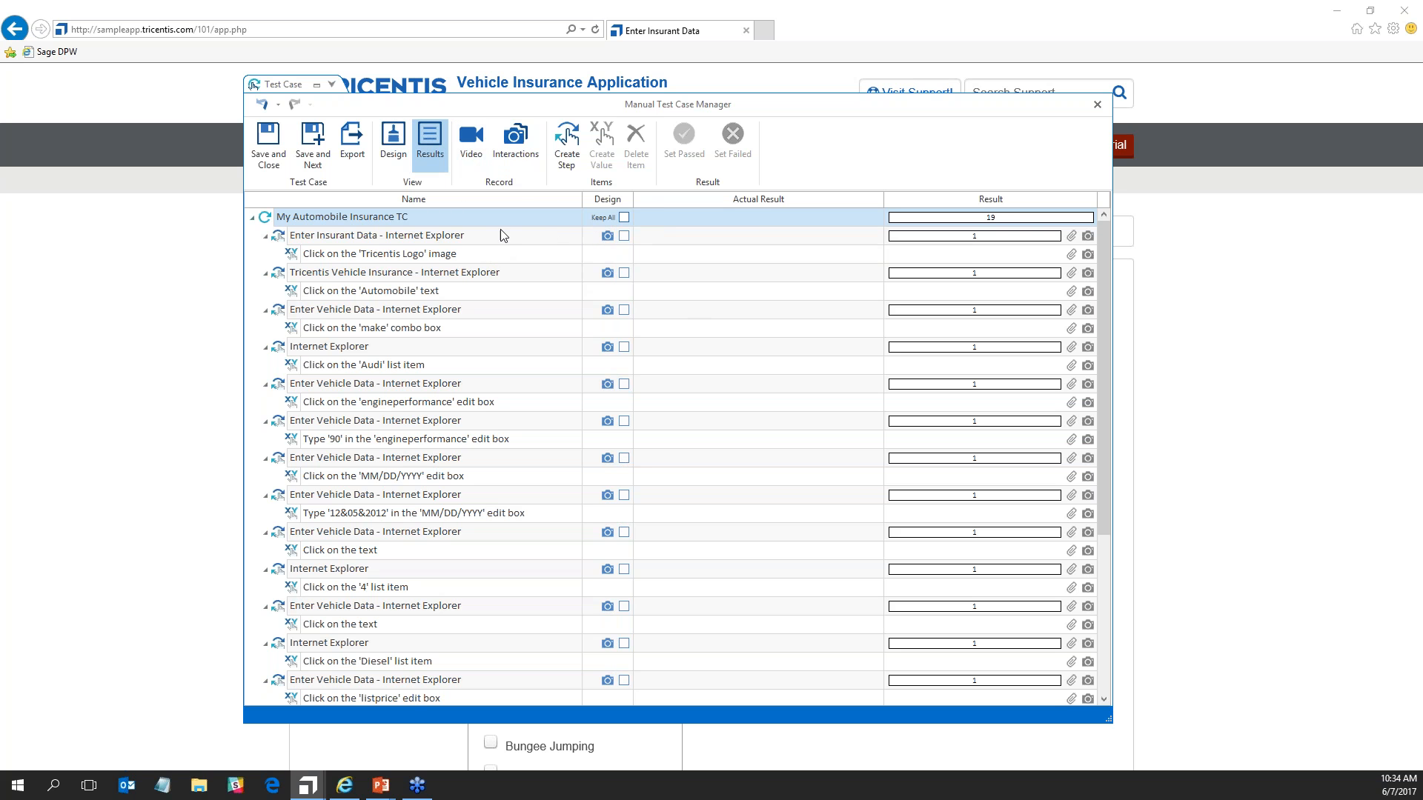
scroll(495, 263, "down", 2)
scroll(502, 327, "down", 2)
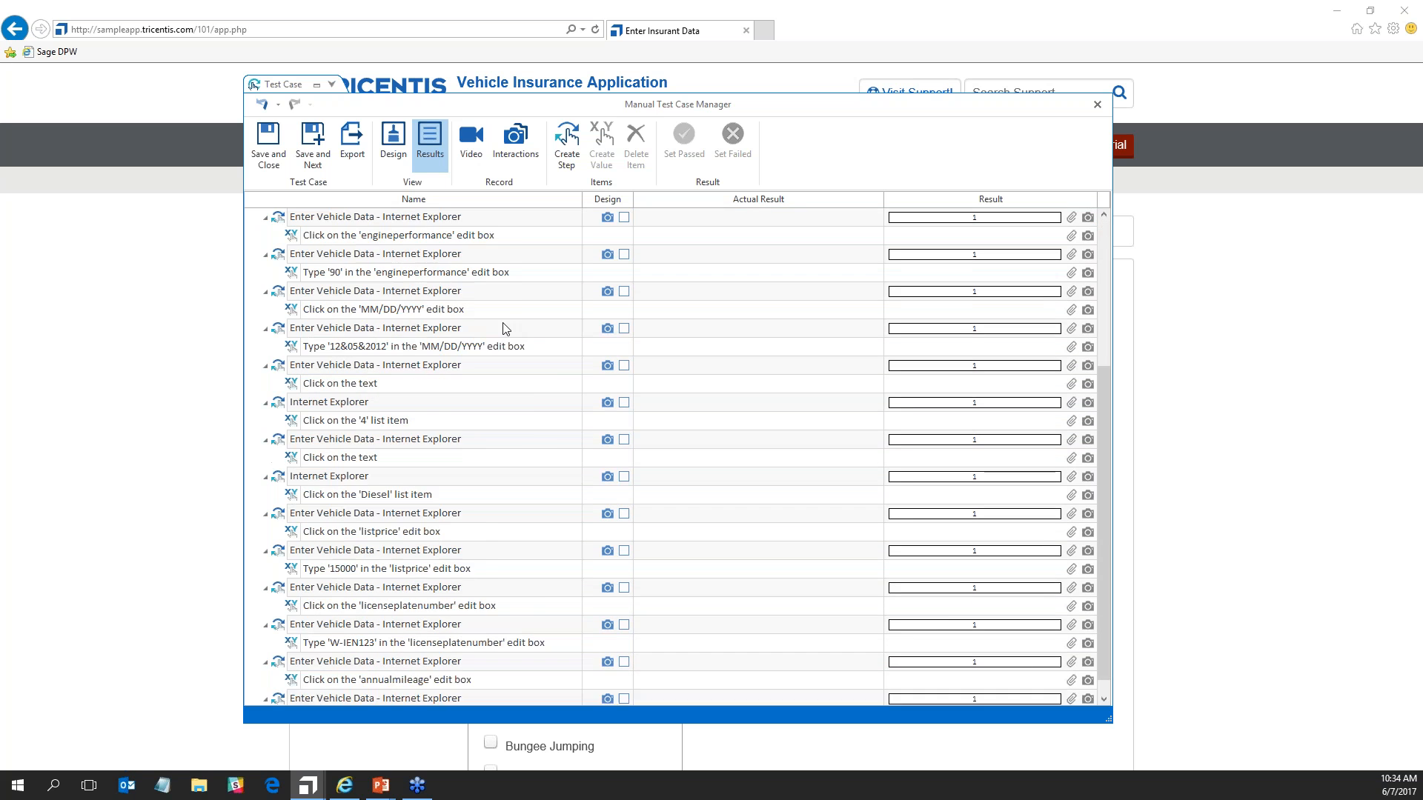
scroll(540, 442, "up", 4)
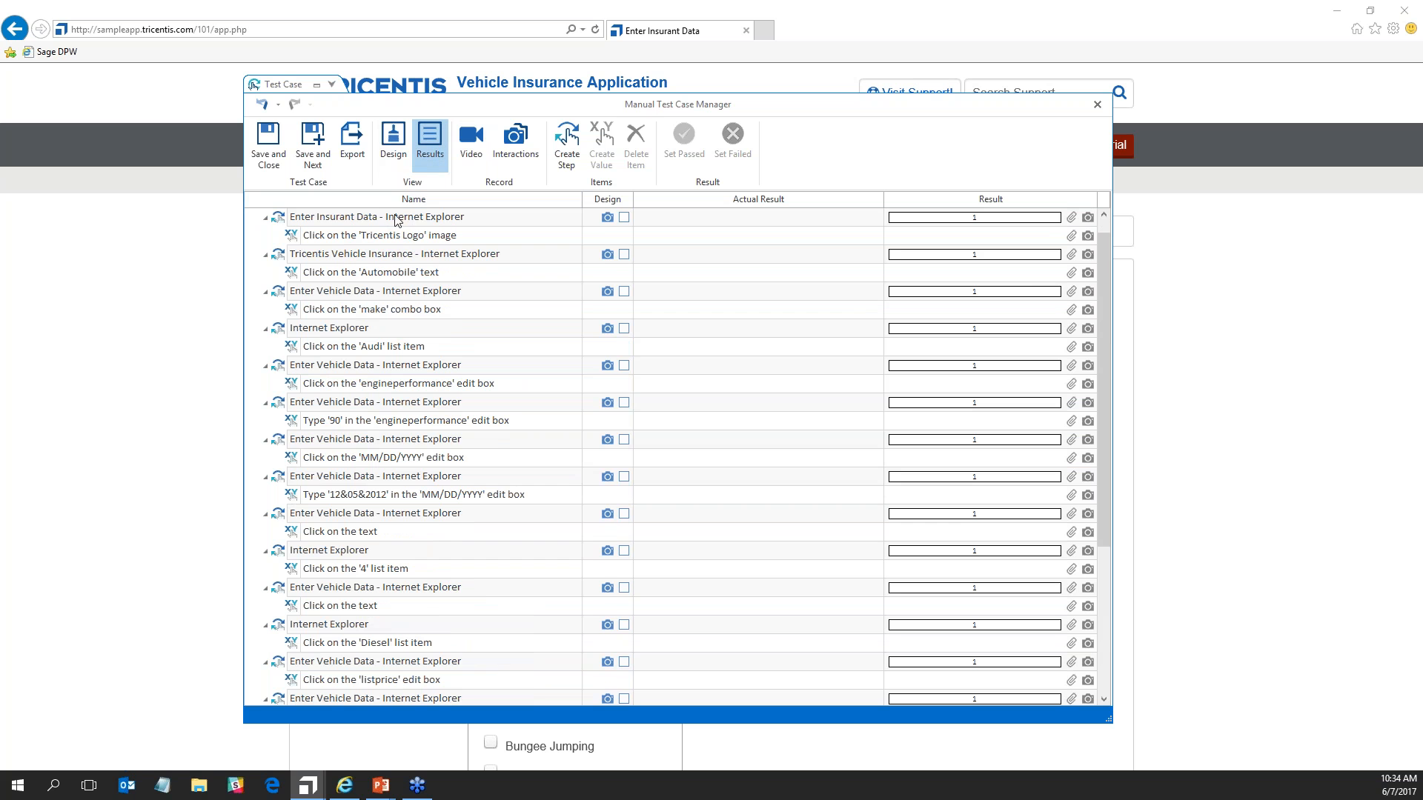
scroll(406, 235, "down", 3)
scroll(397, 236, "up", 4)
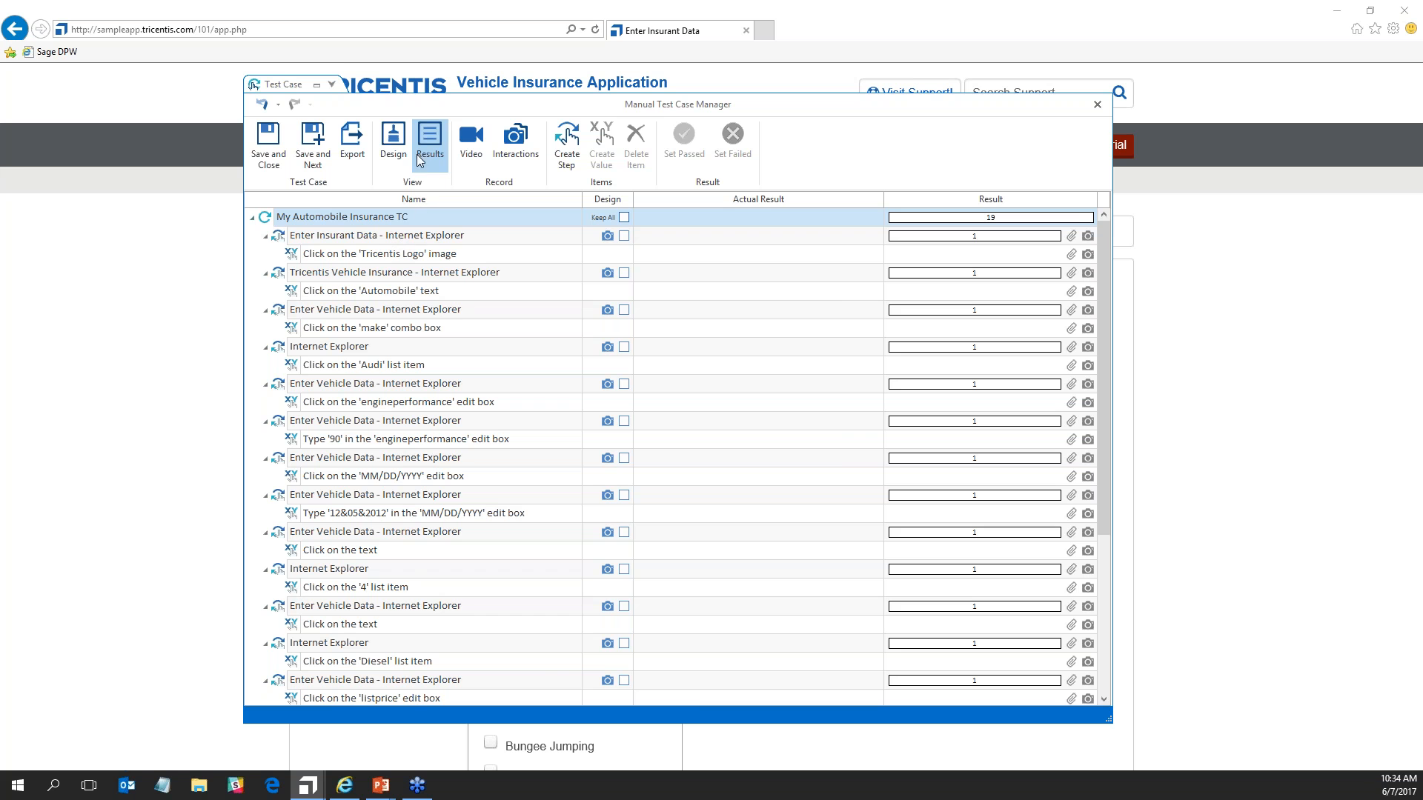
Switch to the Design view and review the screenshots from the Tricentis logo step through the 'Audi' list item step.
left_click(393, 144)
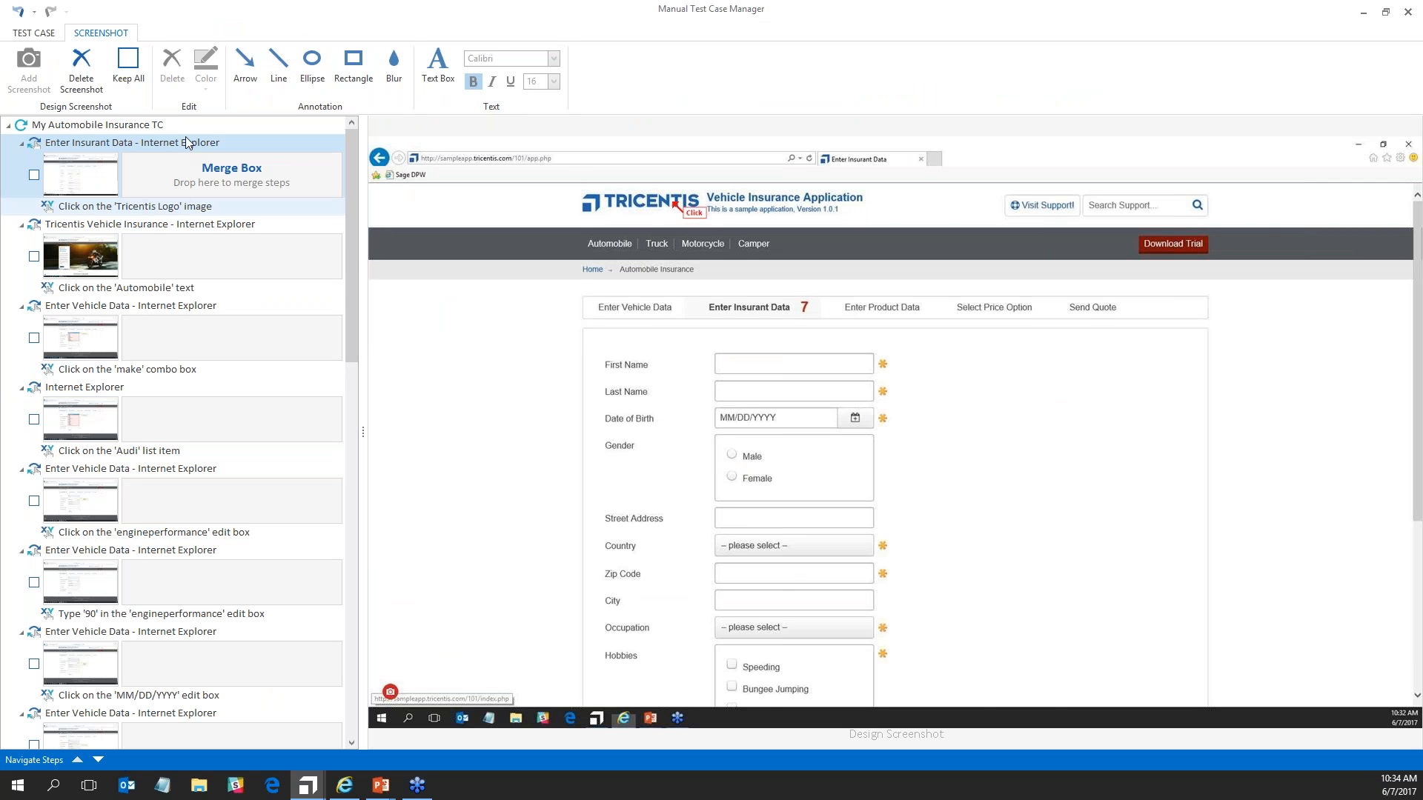
left_click(187, 225)
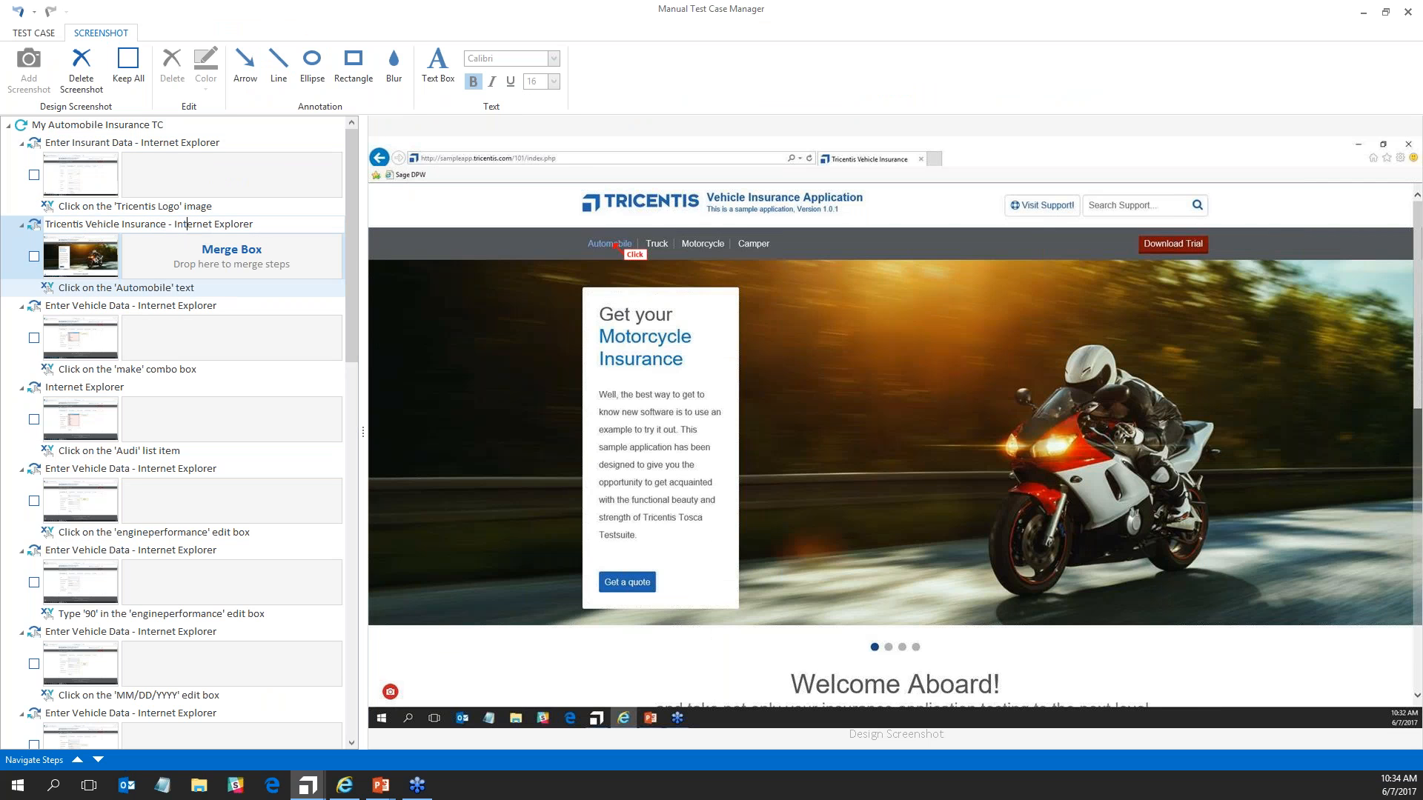
left_click(117, 248)
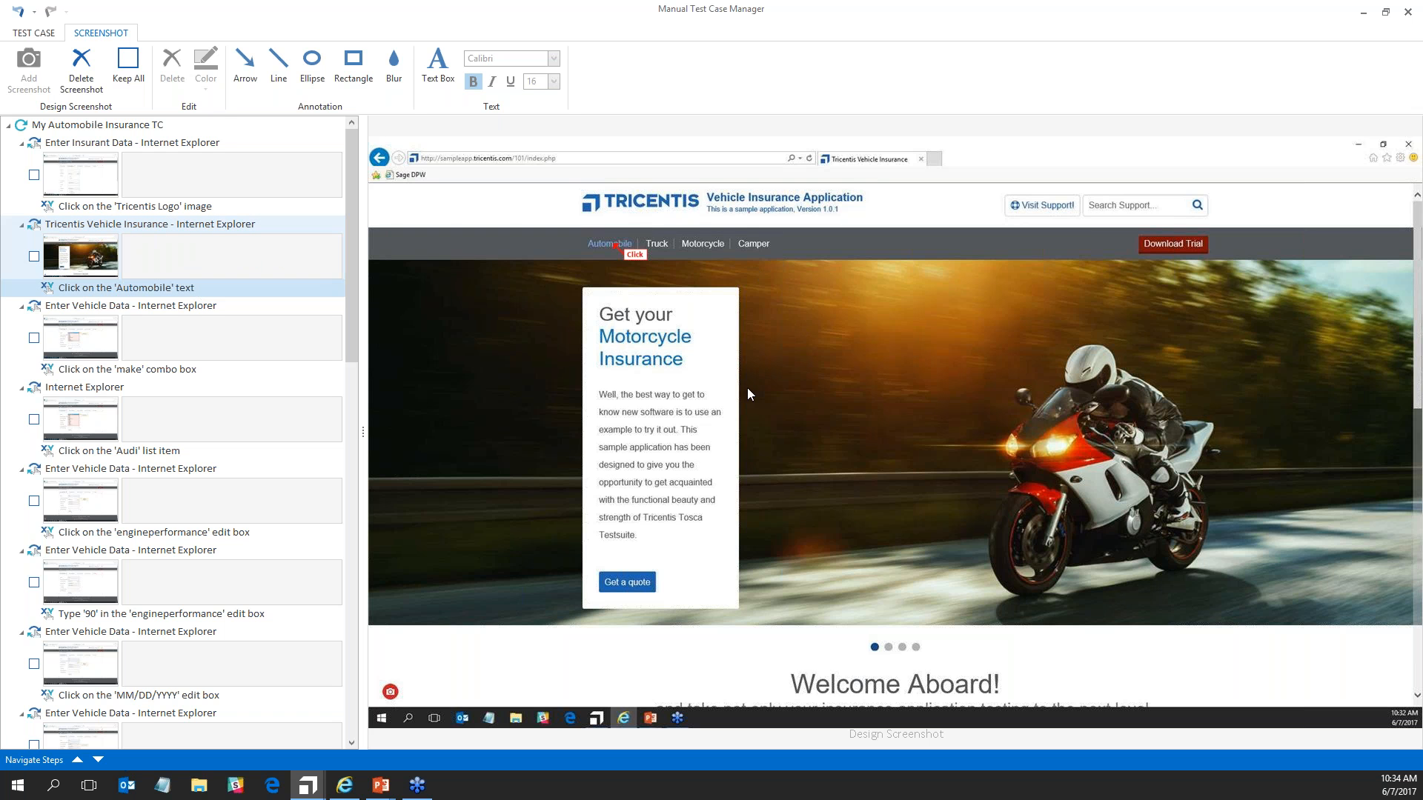
left_click(158, 146)
left_click(176, 295)
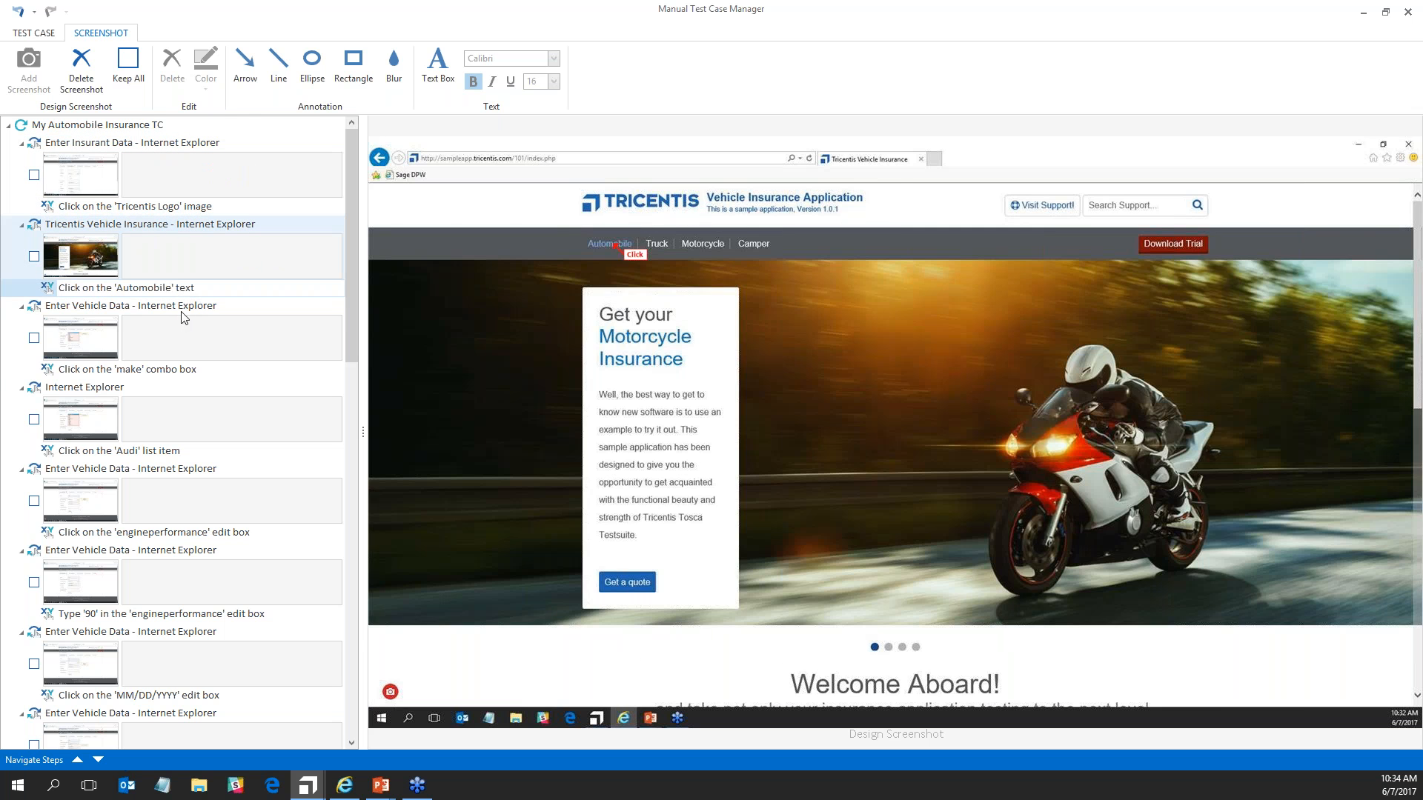
left_click(189, 305)
left_click(790, 385)
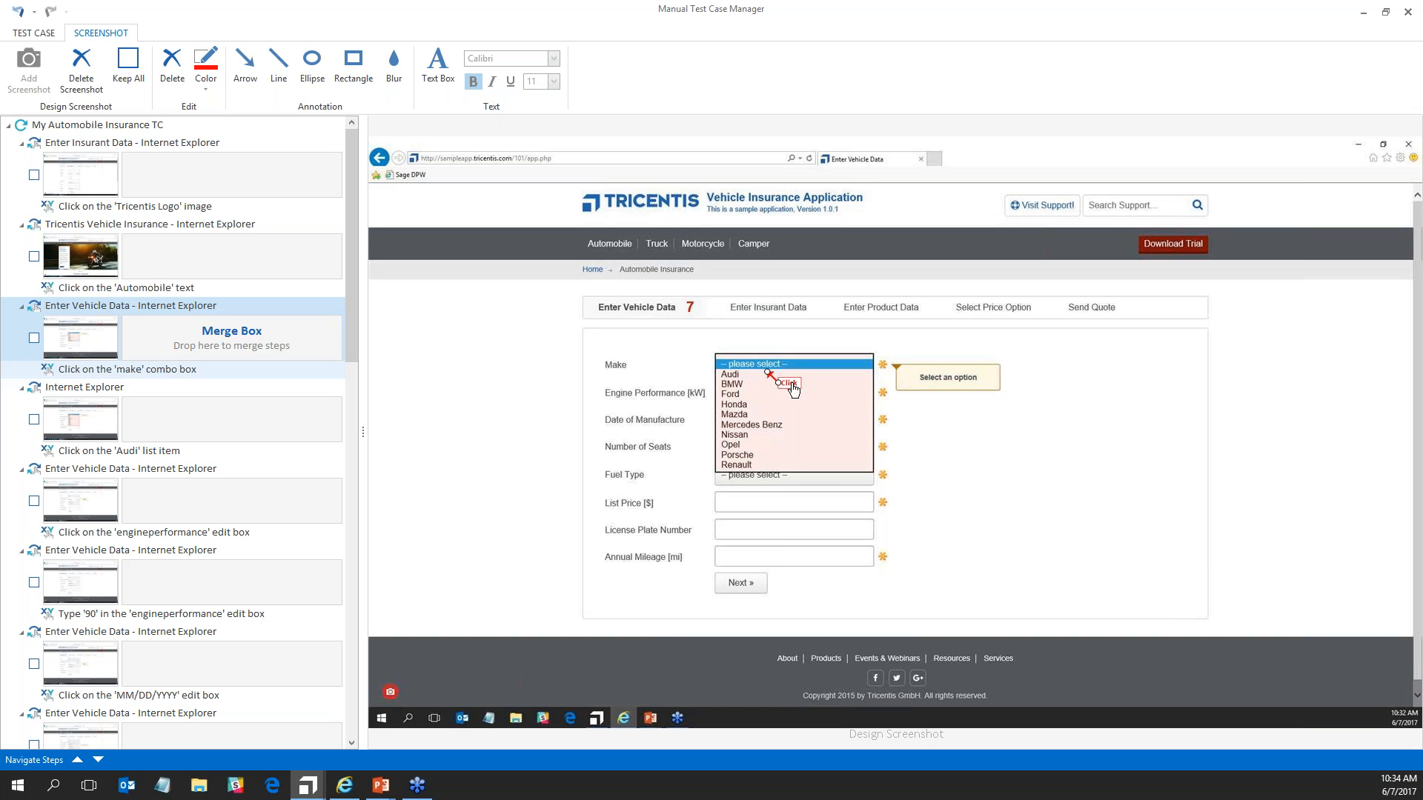
left_click(178, 435)
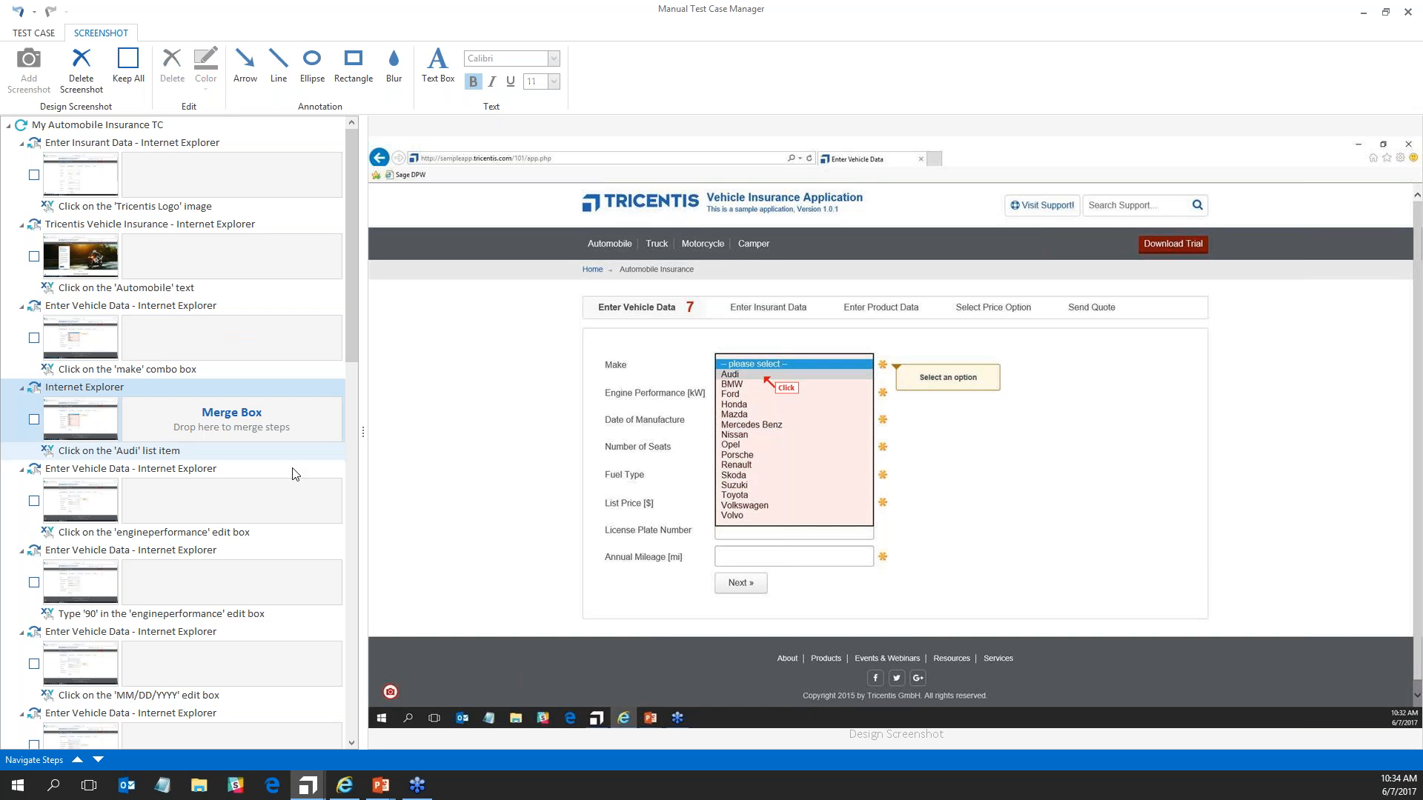
Review the screenshots of the make, engine performance and manufacture date steps, selecting the red rectangle annotation around the engine performance field.
left_click(191, 357)
left_click(187, 424)
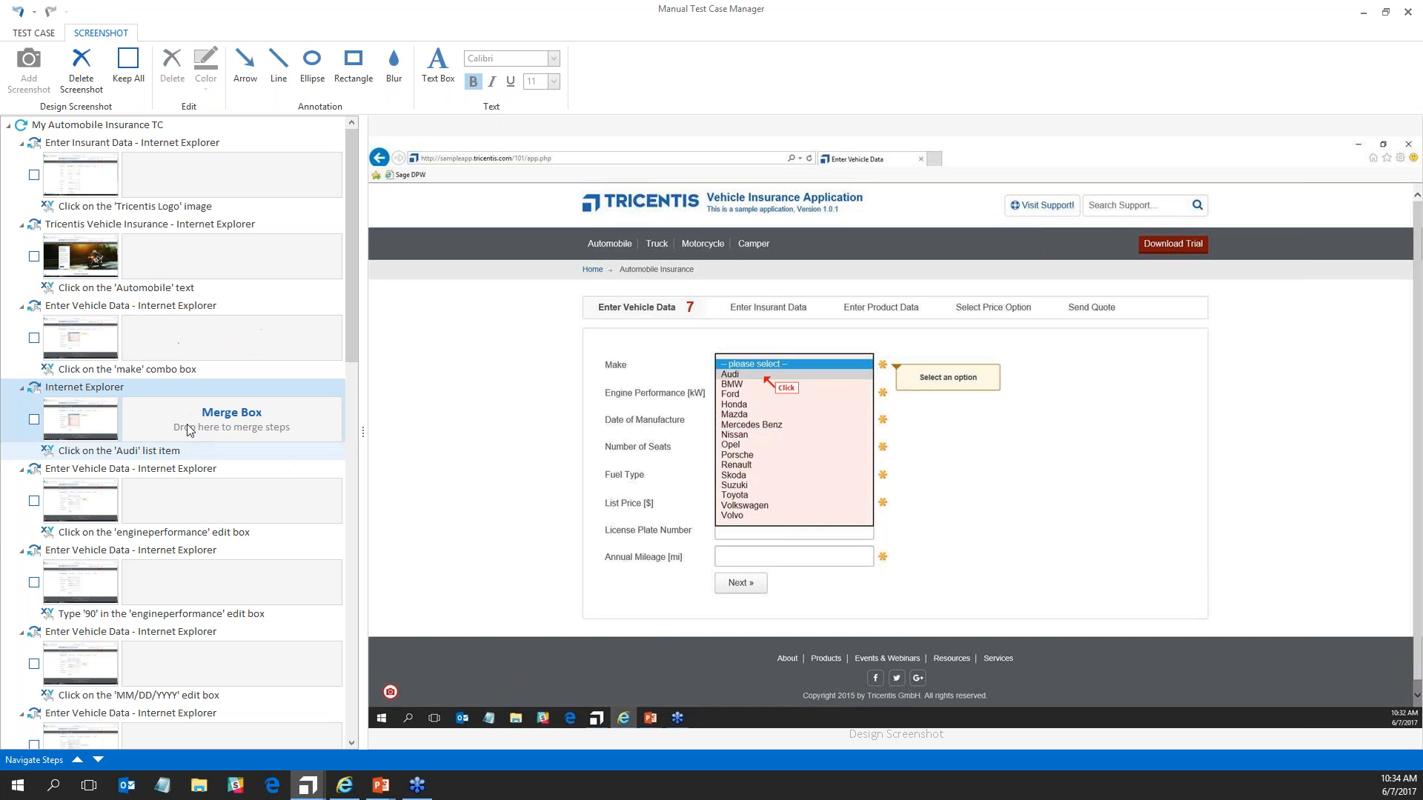
left_click(184, 472)
left_click(183, 549)
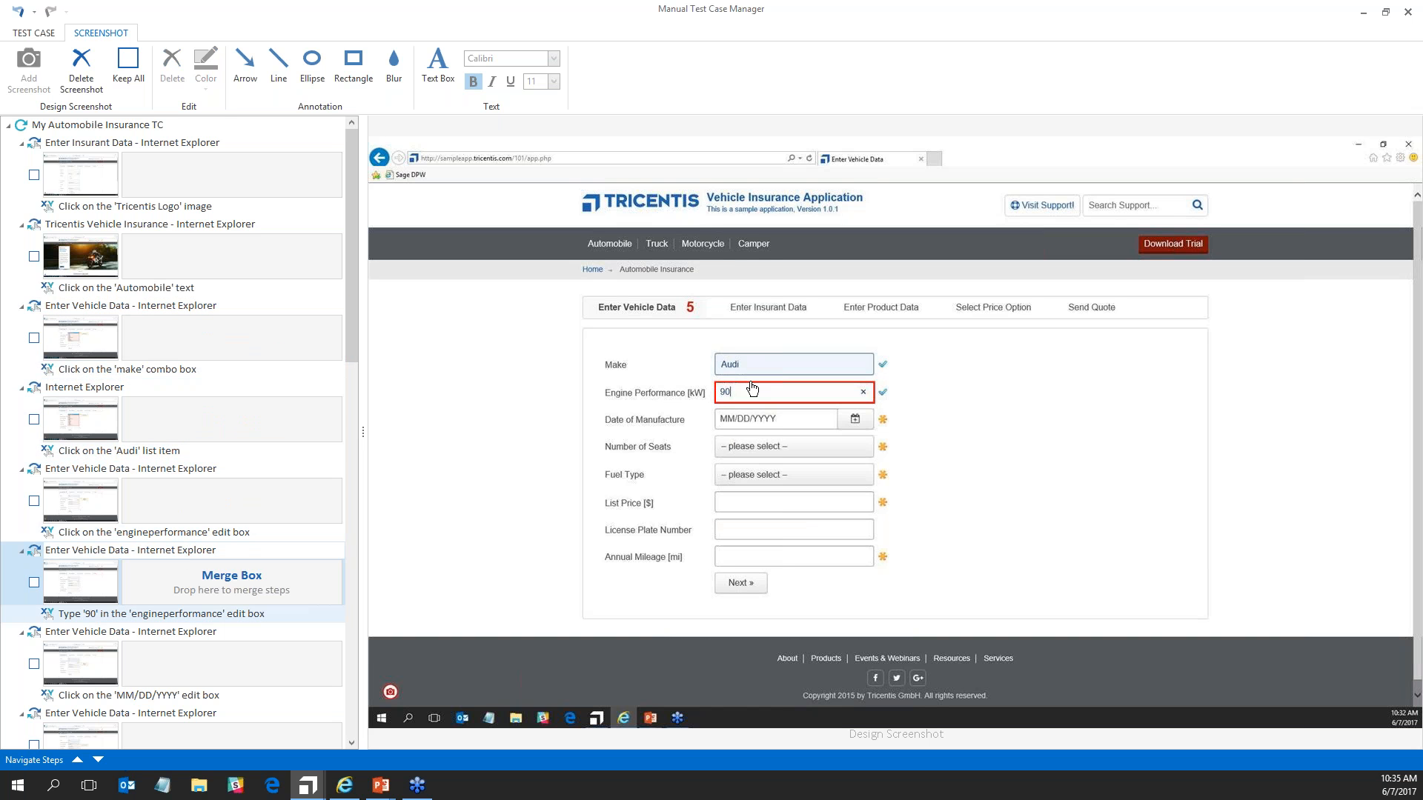
left_click(807, 393)
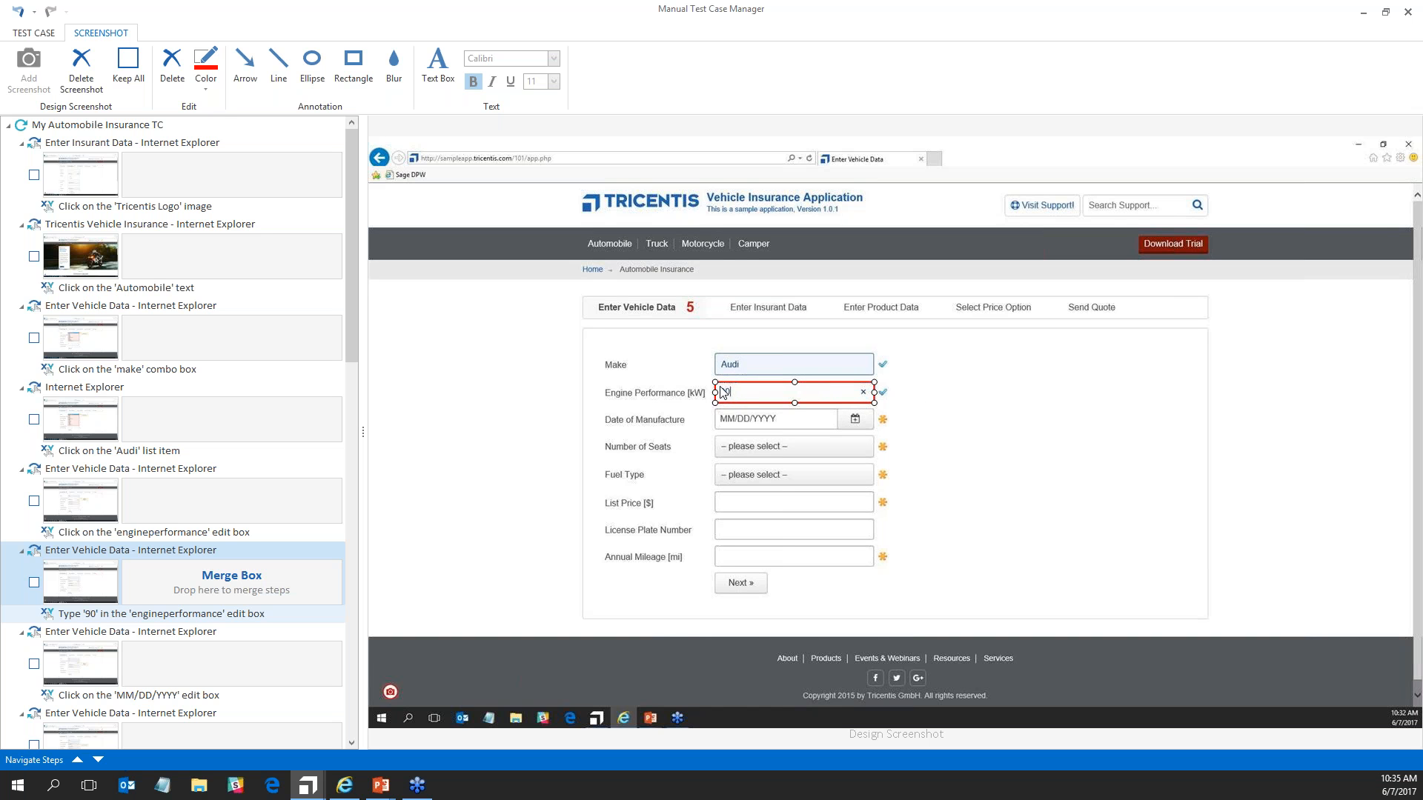
left_click(178, 636)
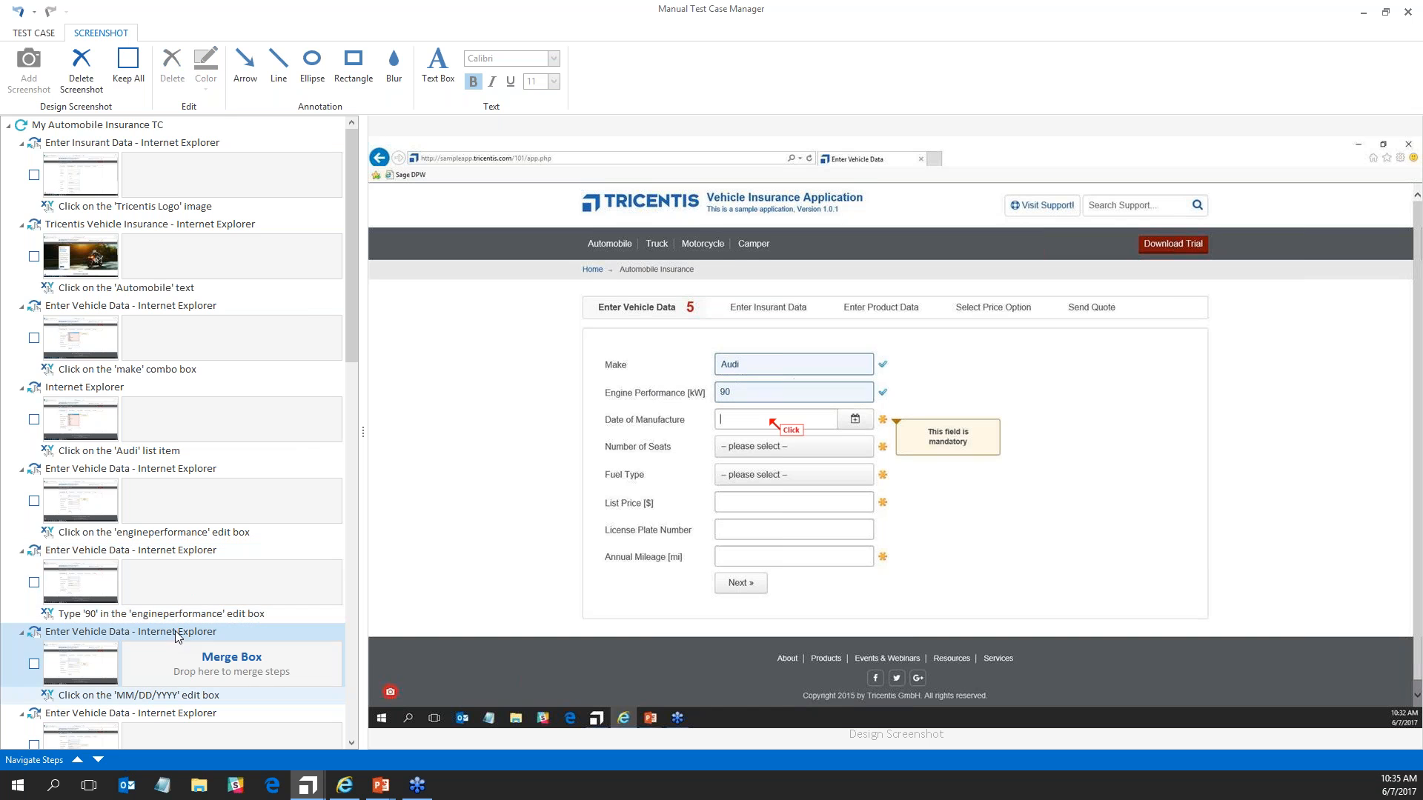
Show the screenshot of the step that opens the Number of Seats list and inspect its Click annotation.
scroll(174, 667, "down", 3)
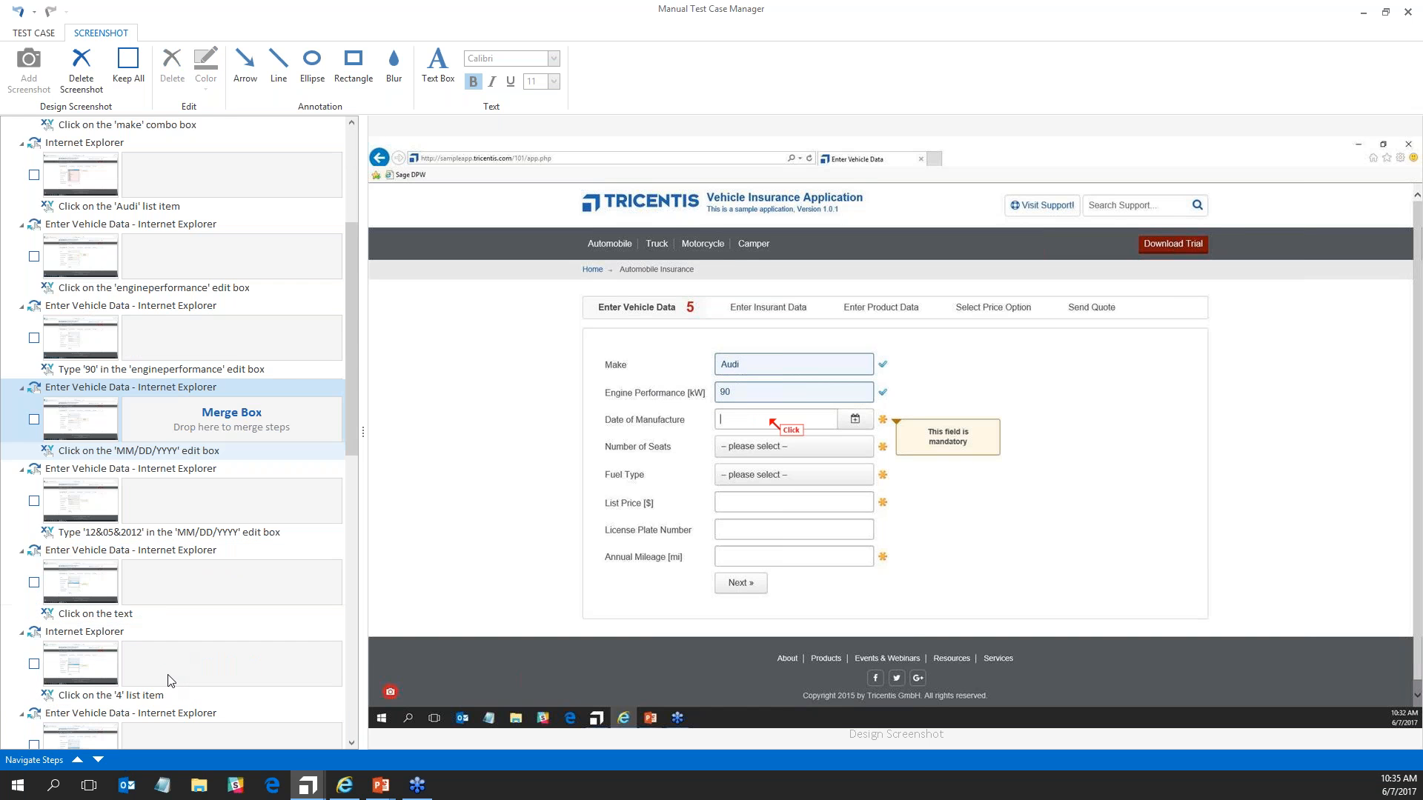
double_click(191, 549)
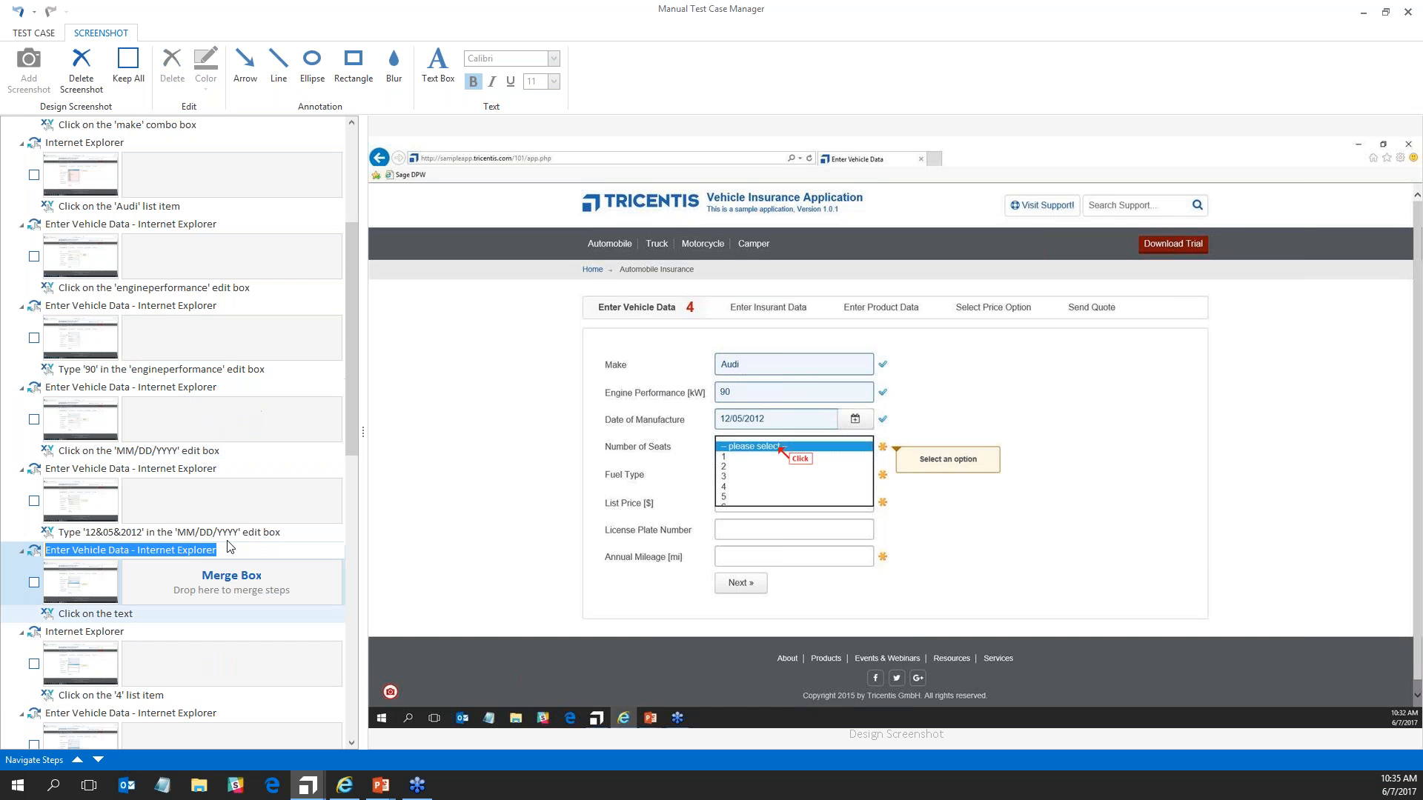
double_click(800, 459)
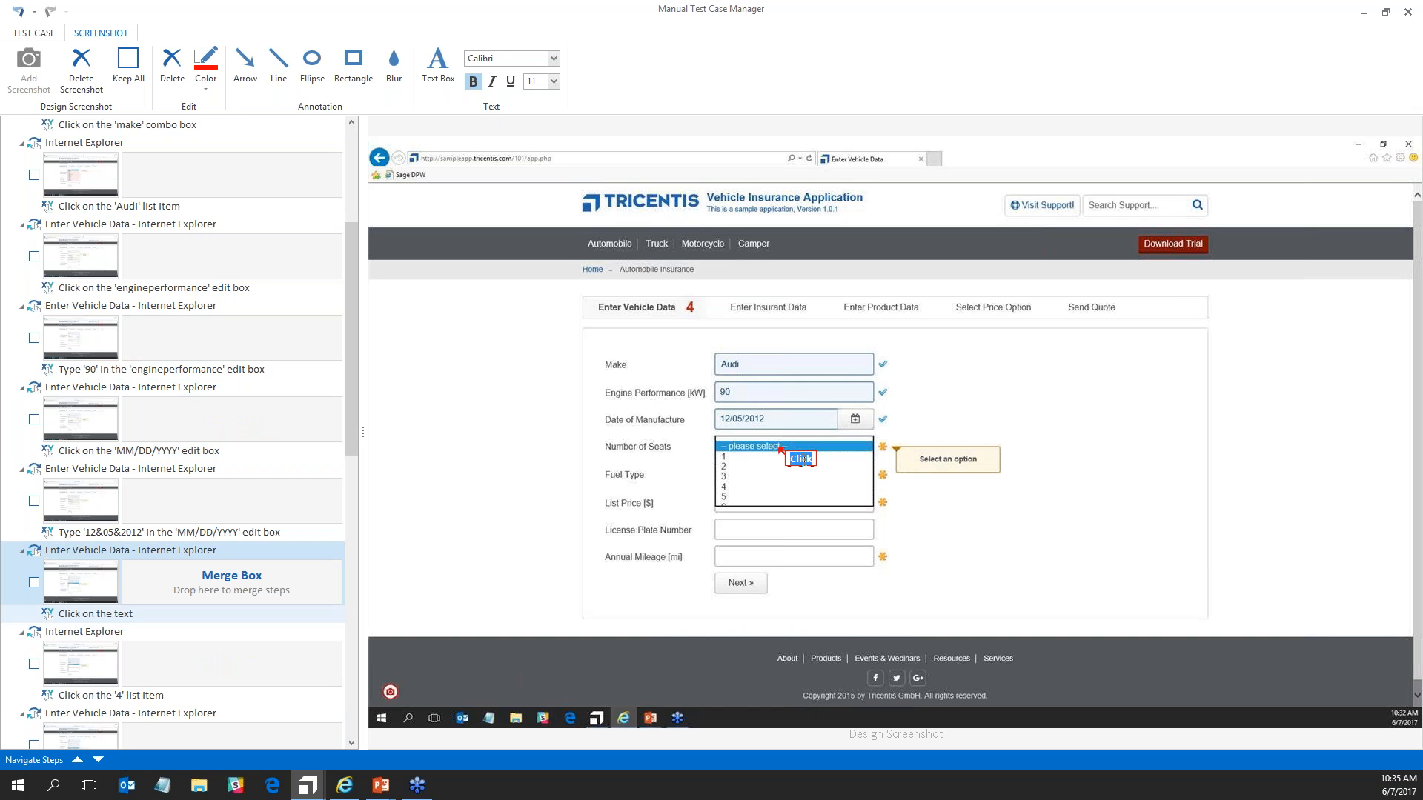
left_click(787, 464)
left_click(784, 455)
left_click(784, 455)
Compare the screenshots of the 'Automobile', 'make', 'Audi' and 'engineperformance' steps to see which ones belong to the same page.
scroll(237, 424, "up", 2)
scroll(238, 424, "up", 2)
left_click(148, 261)
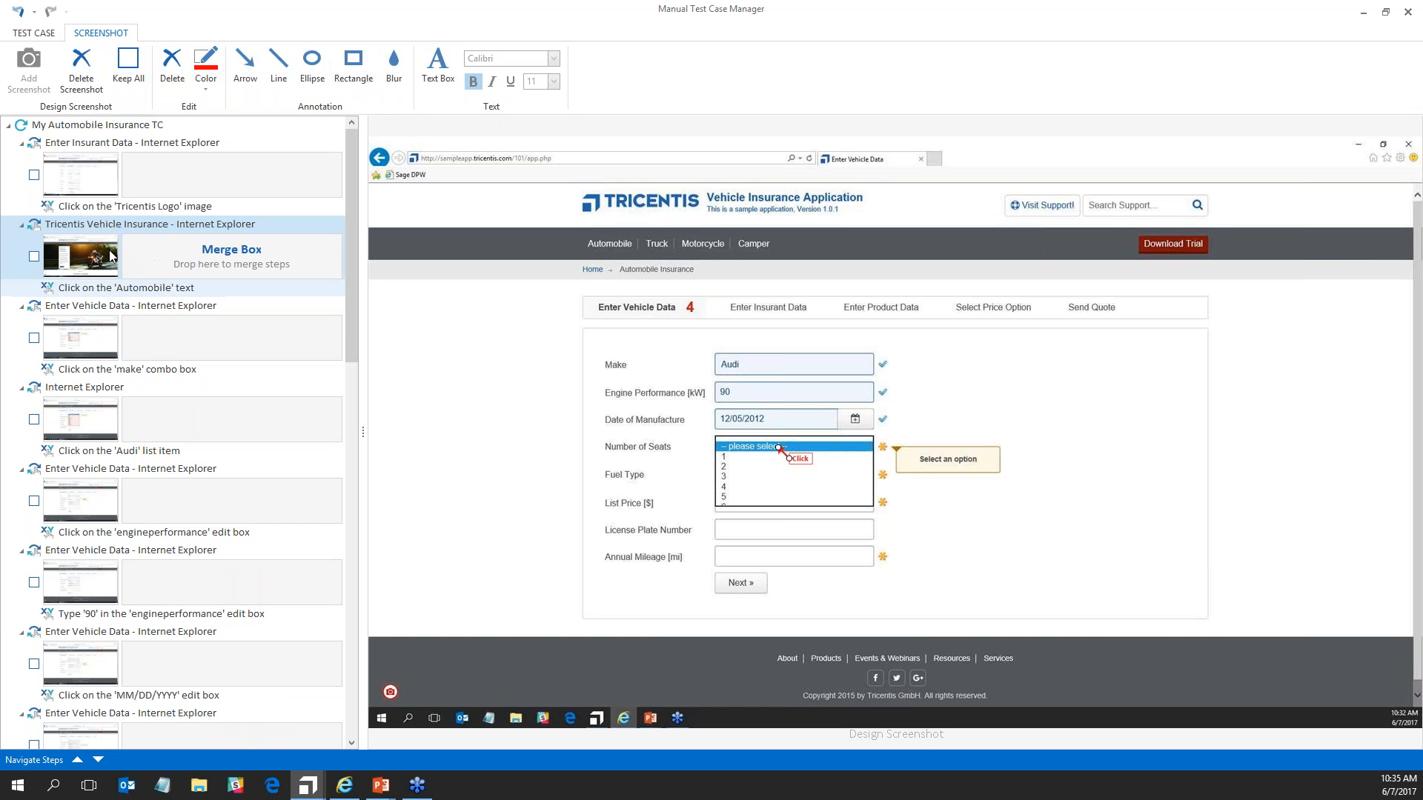
left_click(130, 339)
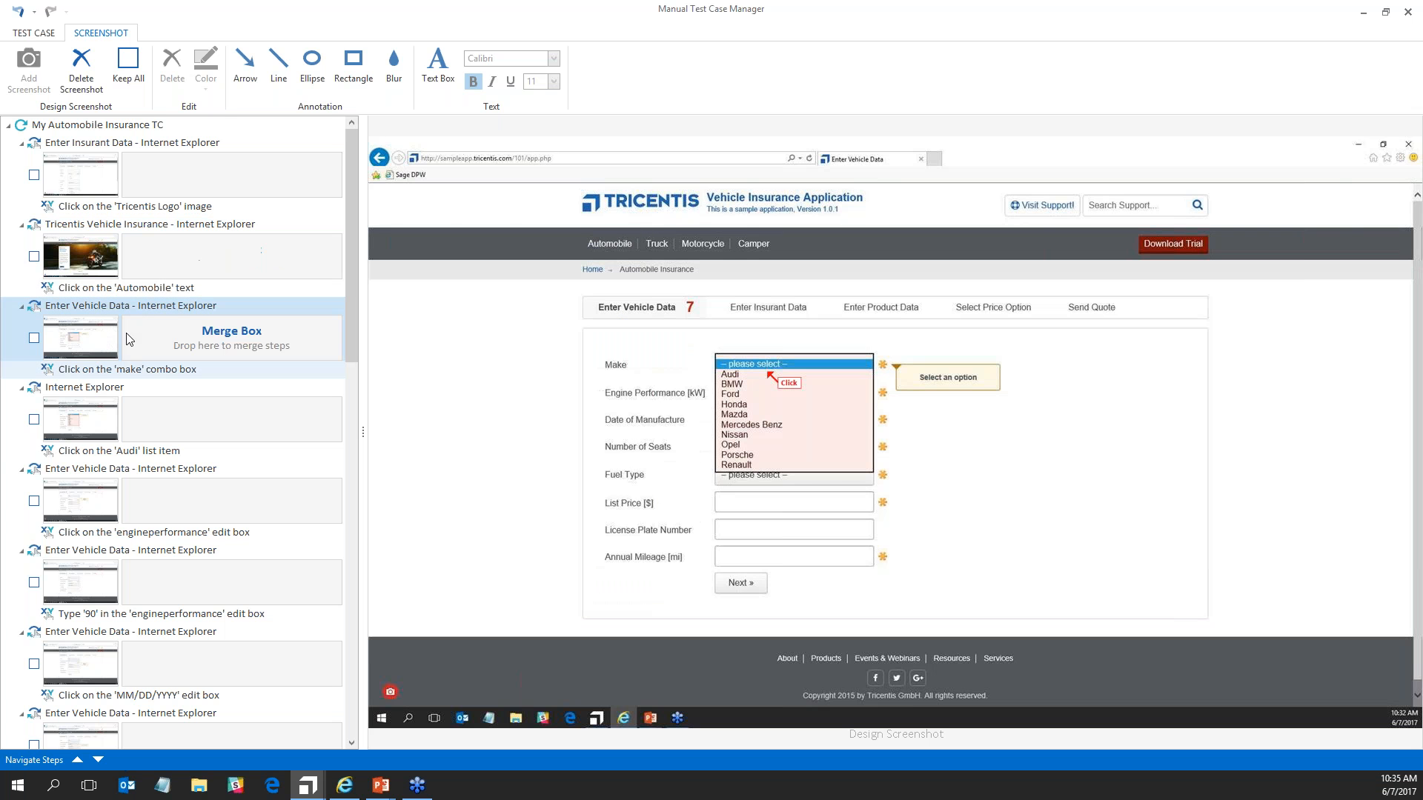
left_click(137, 430)
left_click(141, 491)
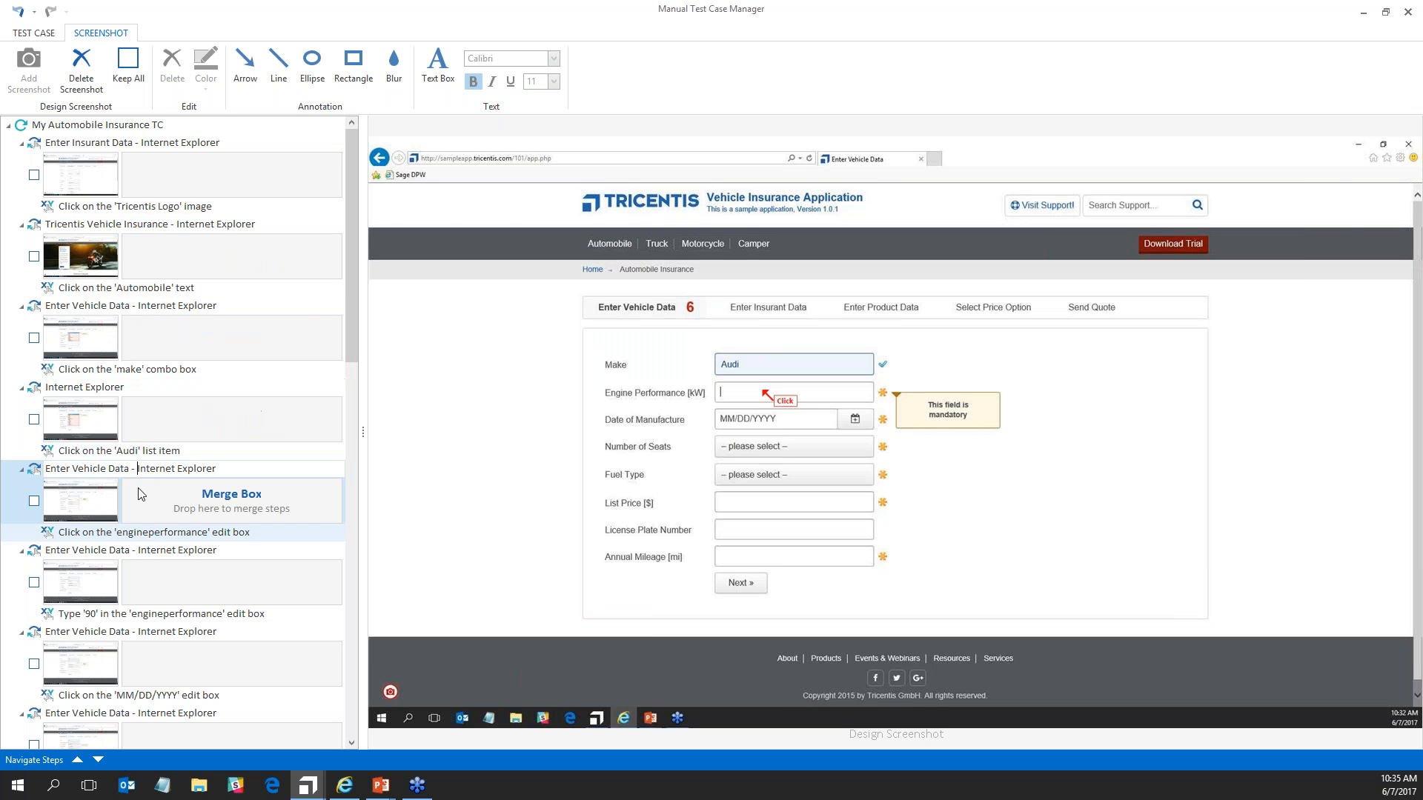
left_click(137, 550)
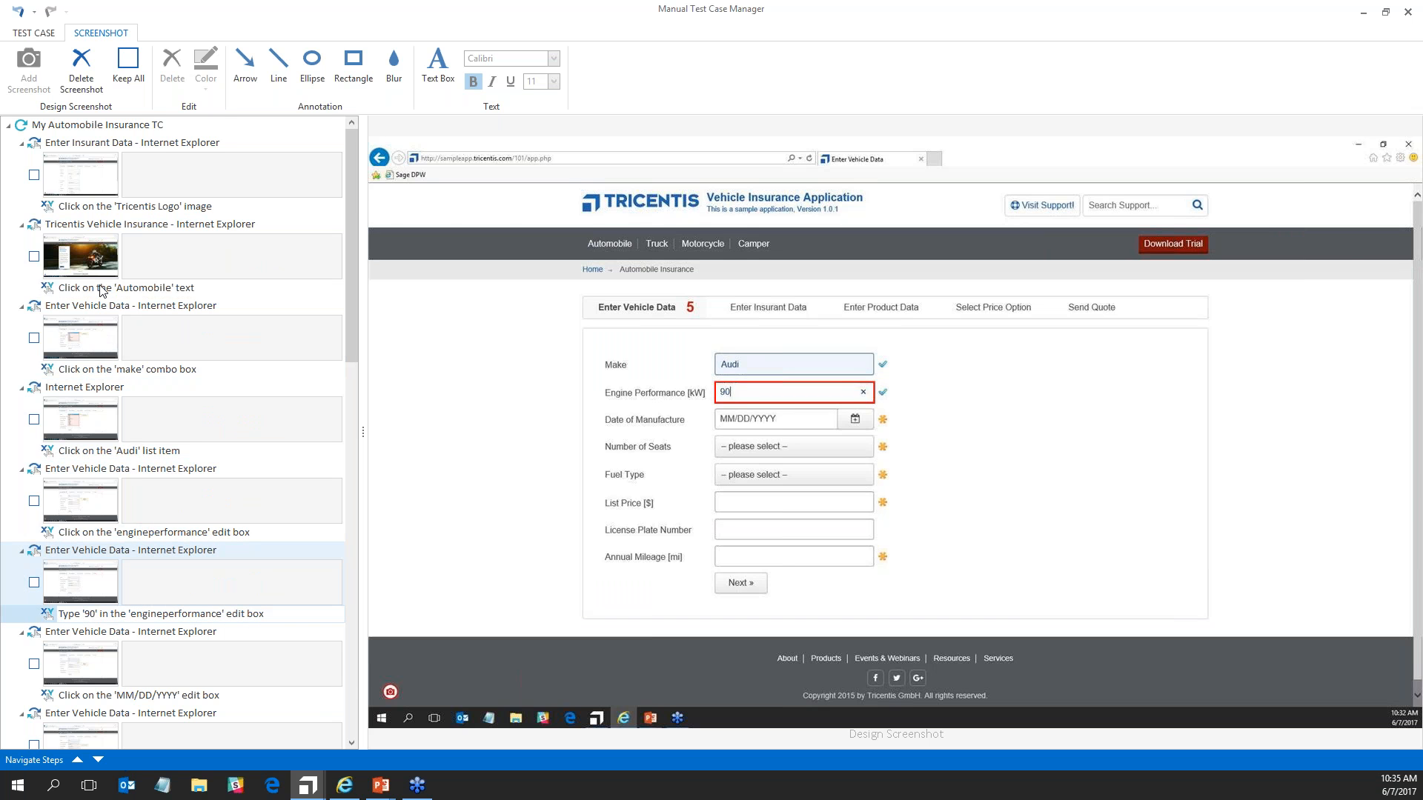
left_click(98, 252)
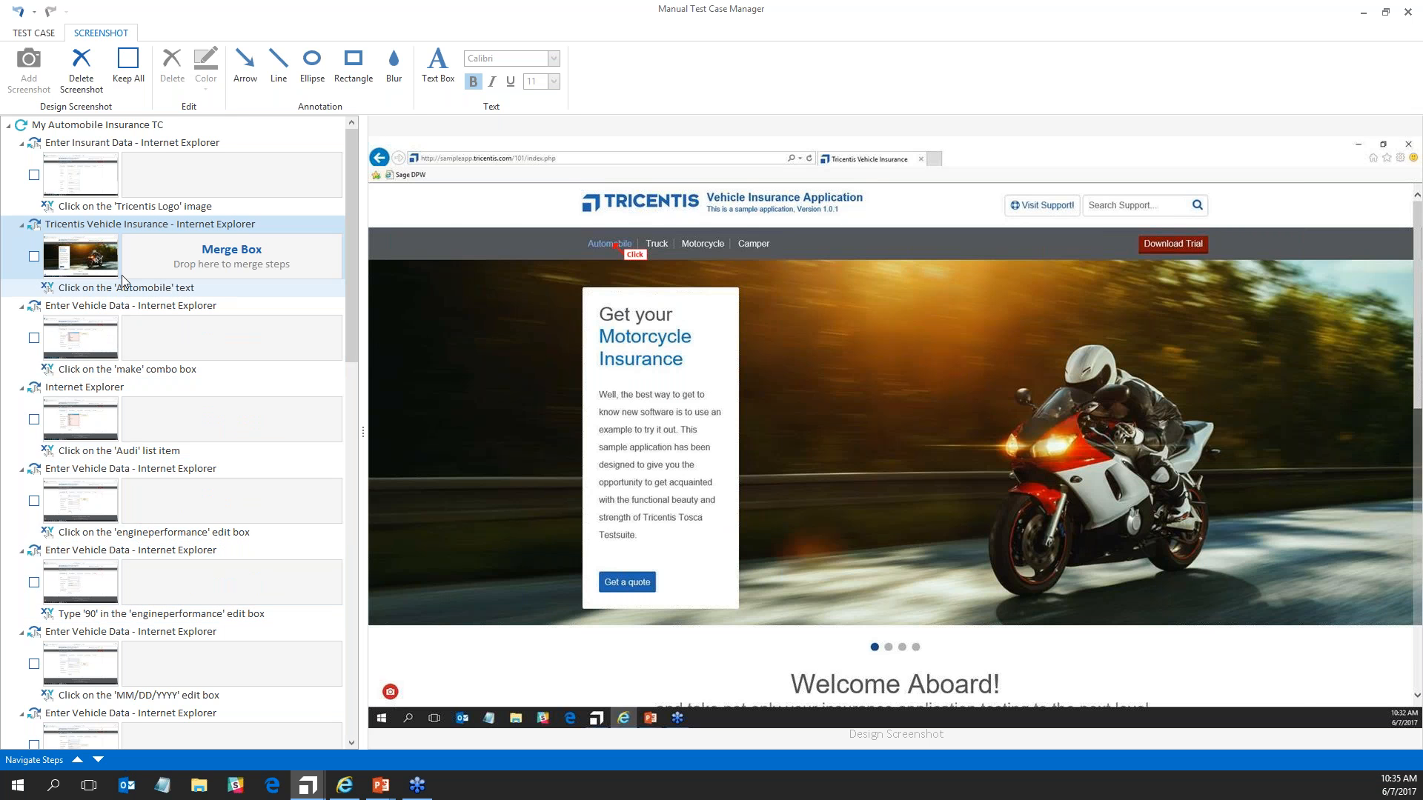
left_click(126, 339)
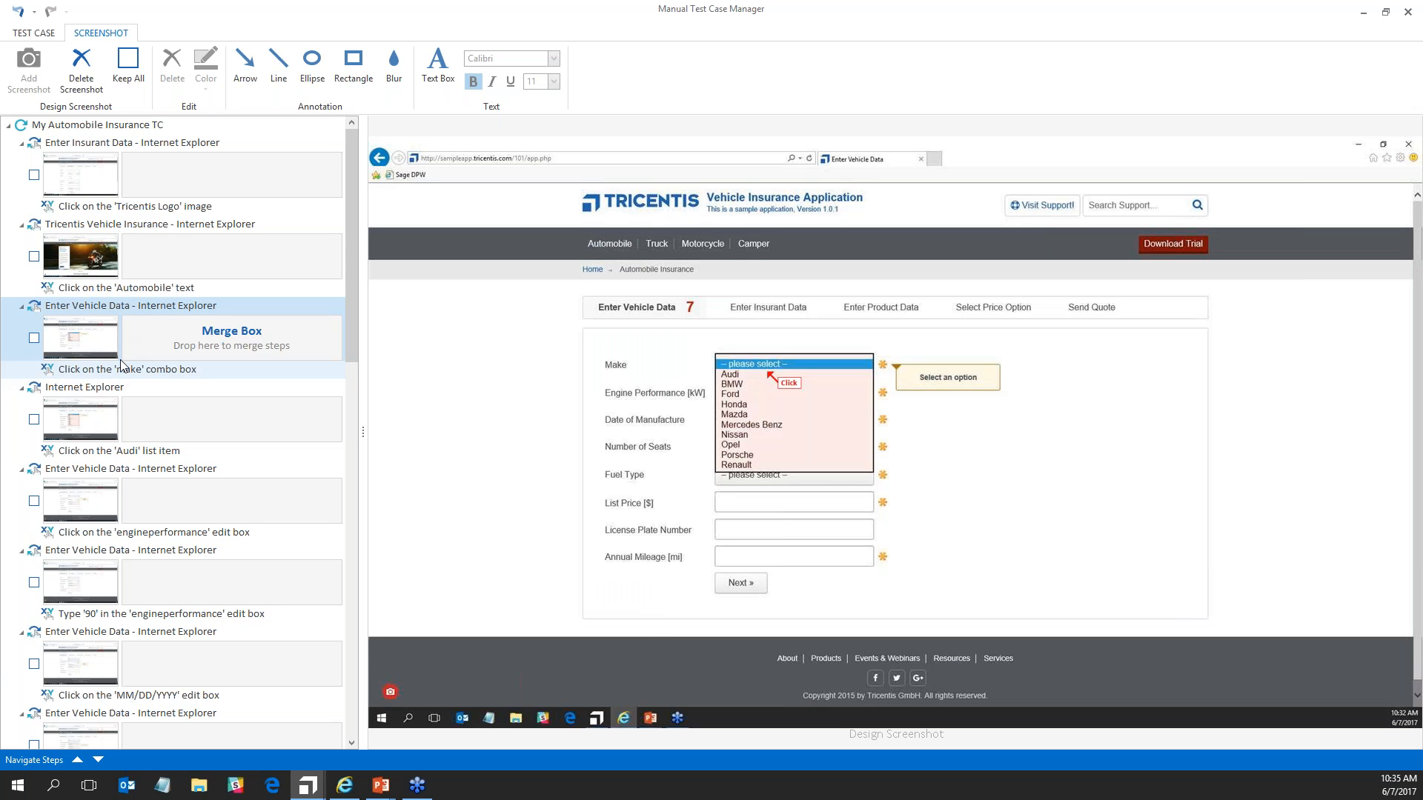
Merge the 'Audi' list item, engine performance and manufacture date steps into the Enter Vehicle Data step that holds the 'make' combo box.
left_click_drag(115, 430, 199, 351)
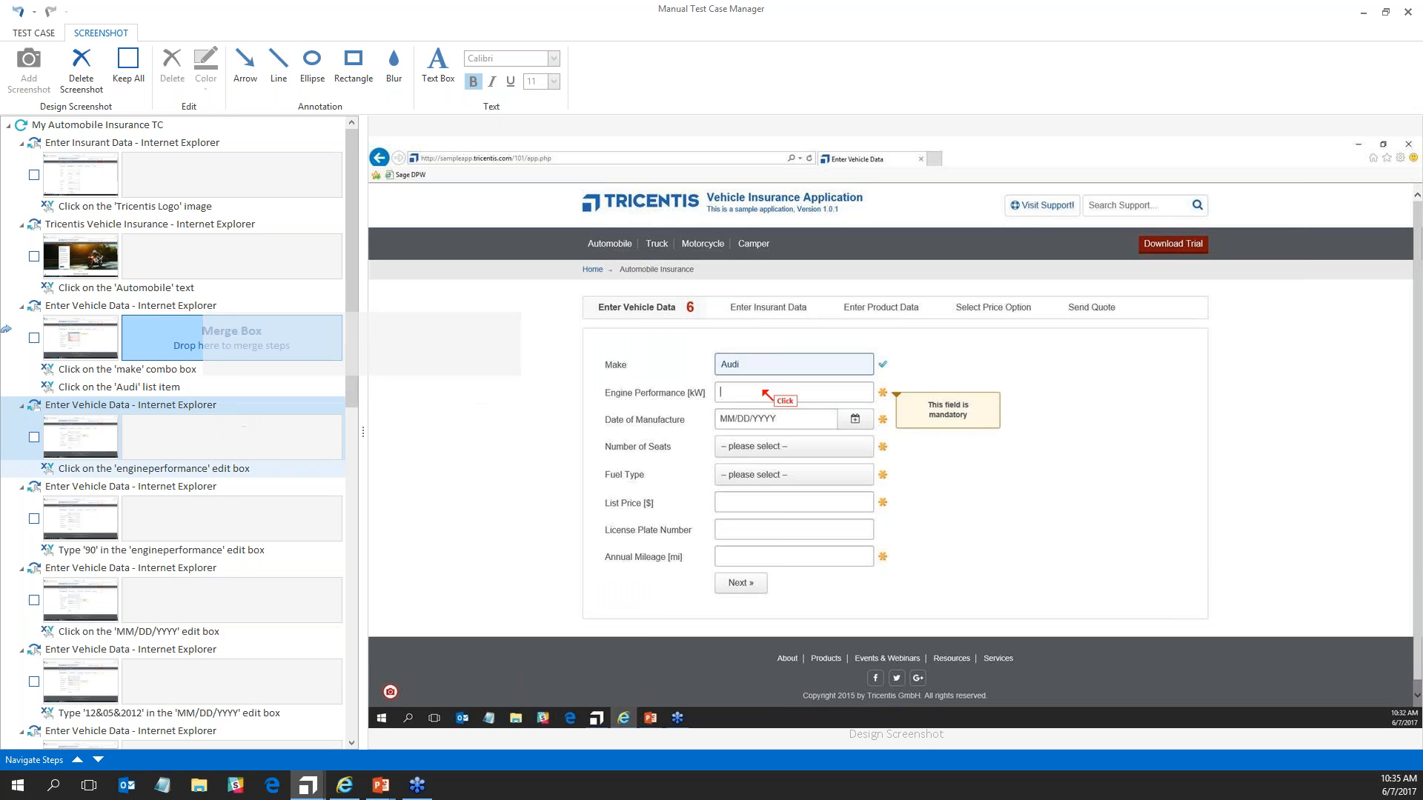
left_click_drag(148, 426, 201, 354)
left_click(87, 477)
left_click_drag(87, 476, 202, 353)
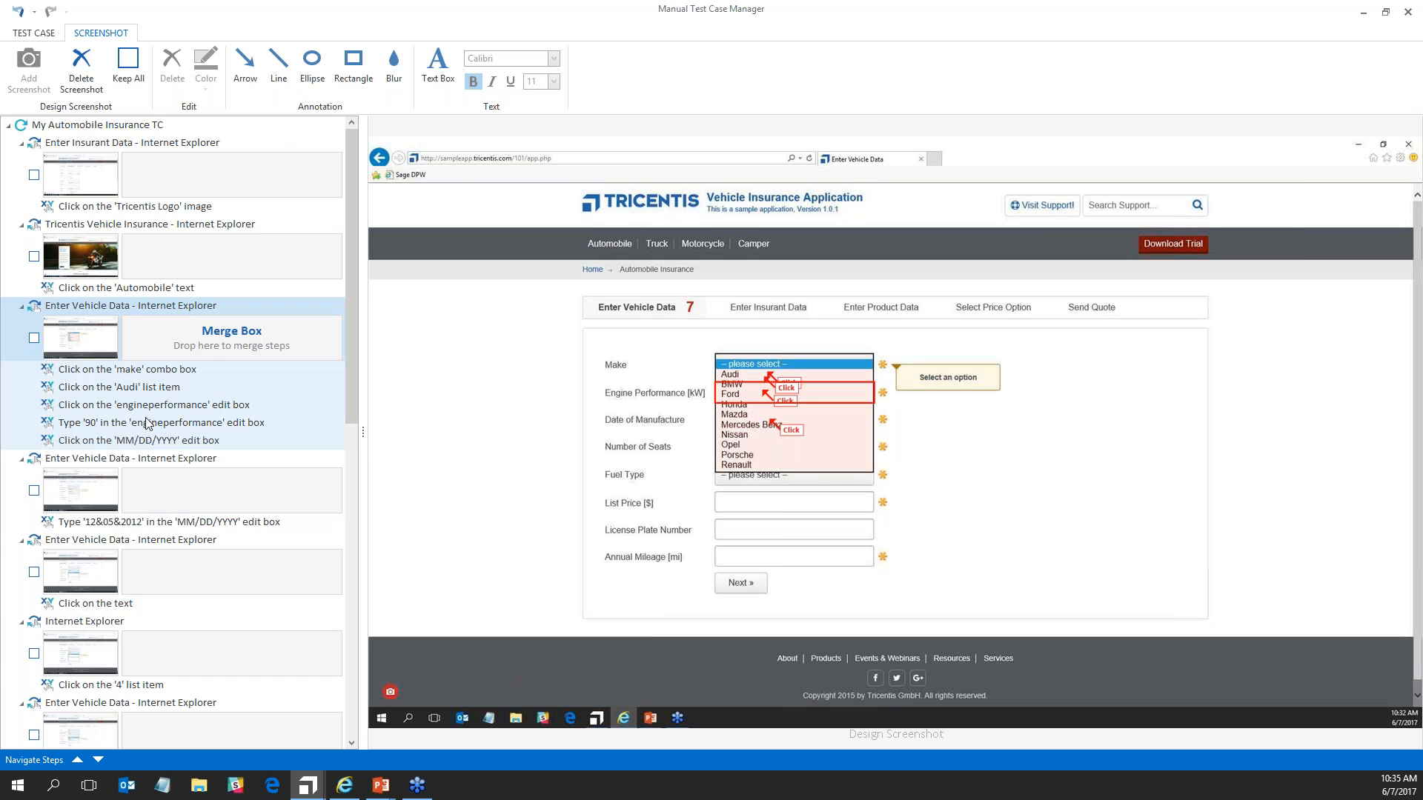
left_click_drag(92, 515, 198, 340)
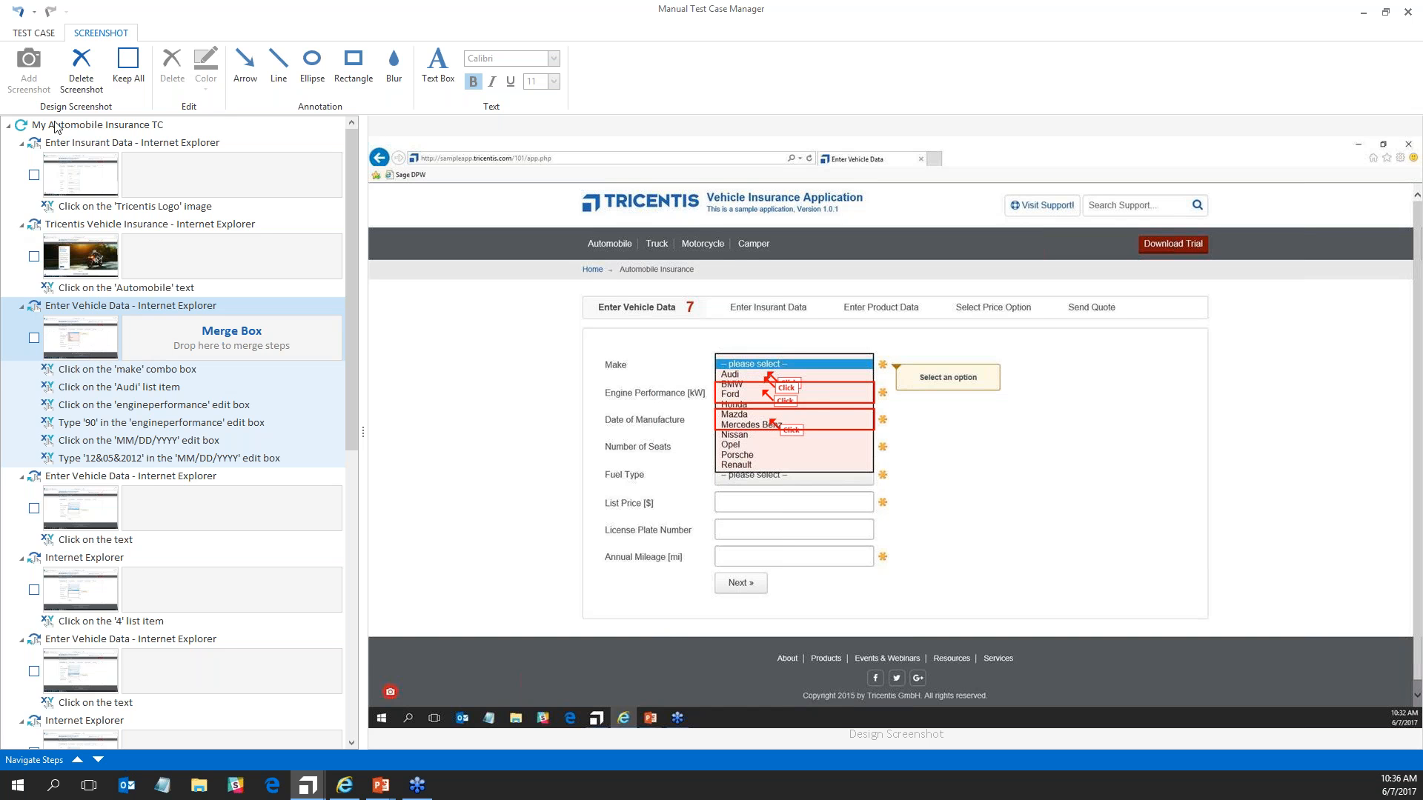
Collapse the first three test steps, including the merged Enter Vehicle Data step, and display the screenshot of the '4' list item step.
left_click(21, 226)
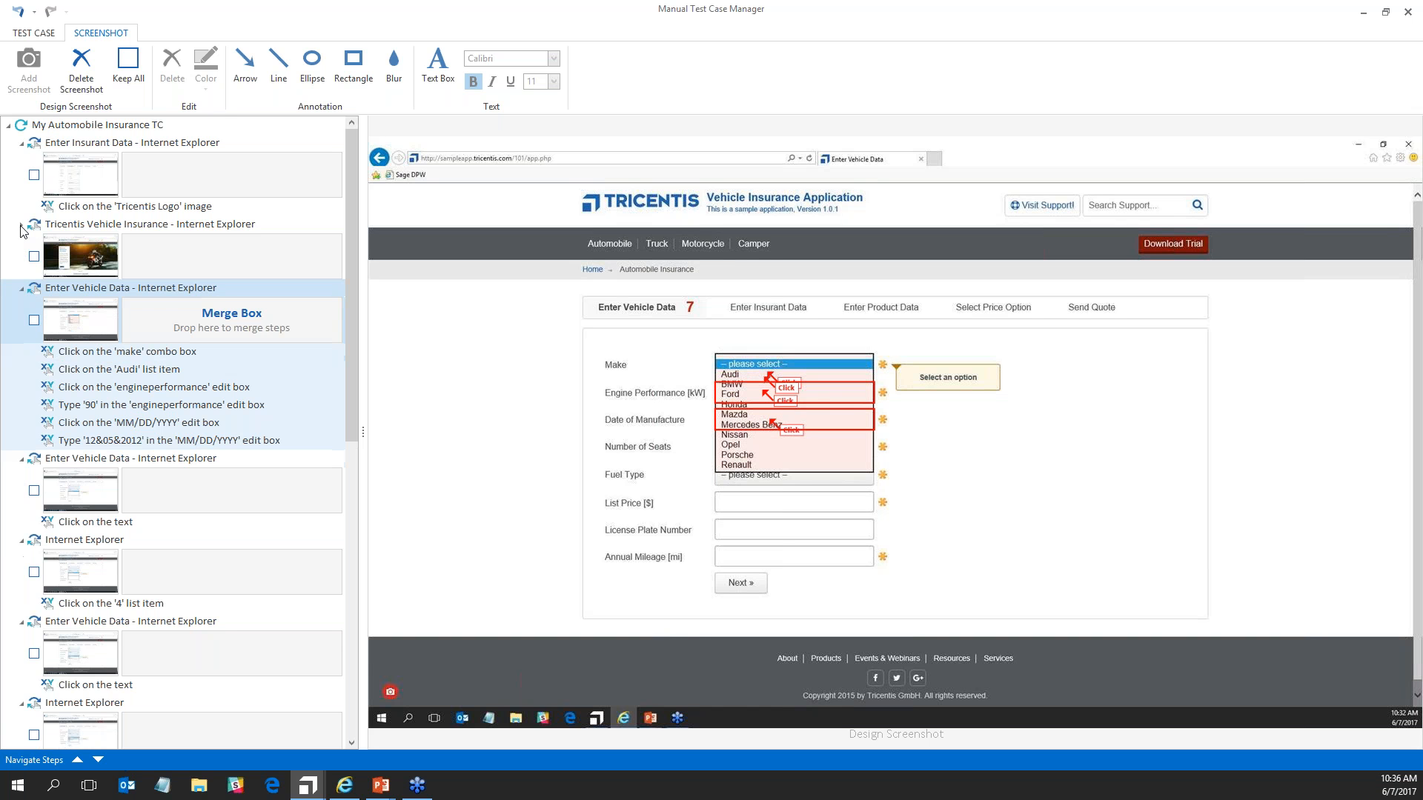
left_click(21, 142)
left_click(45, 144)
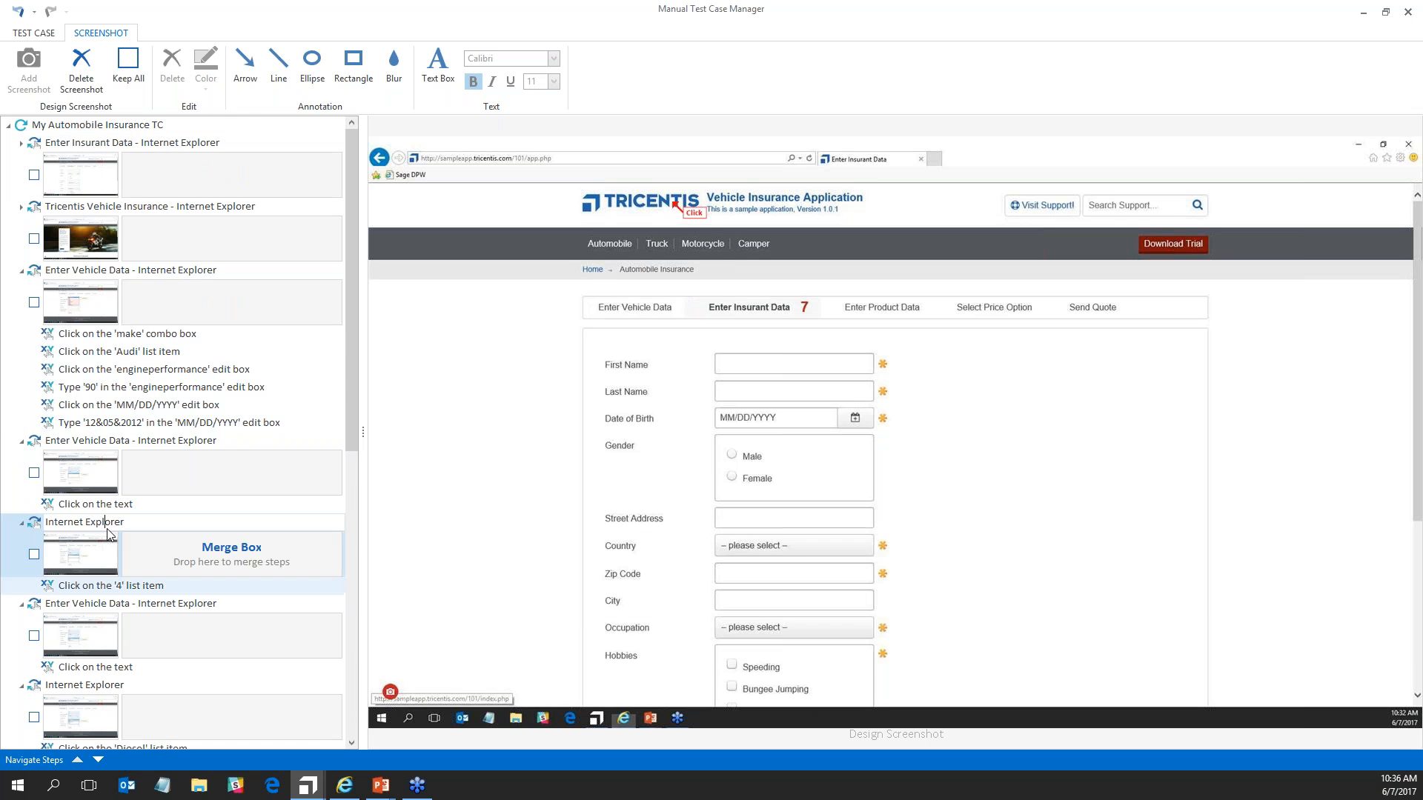
left_click(78, 554)
left_click(22, 272)
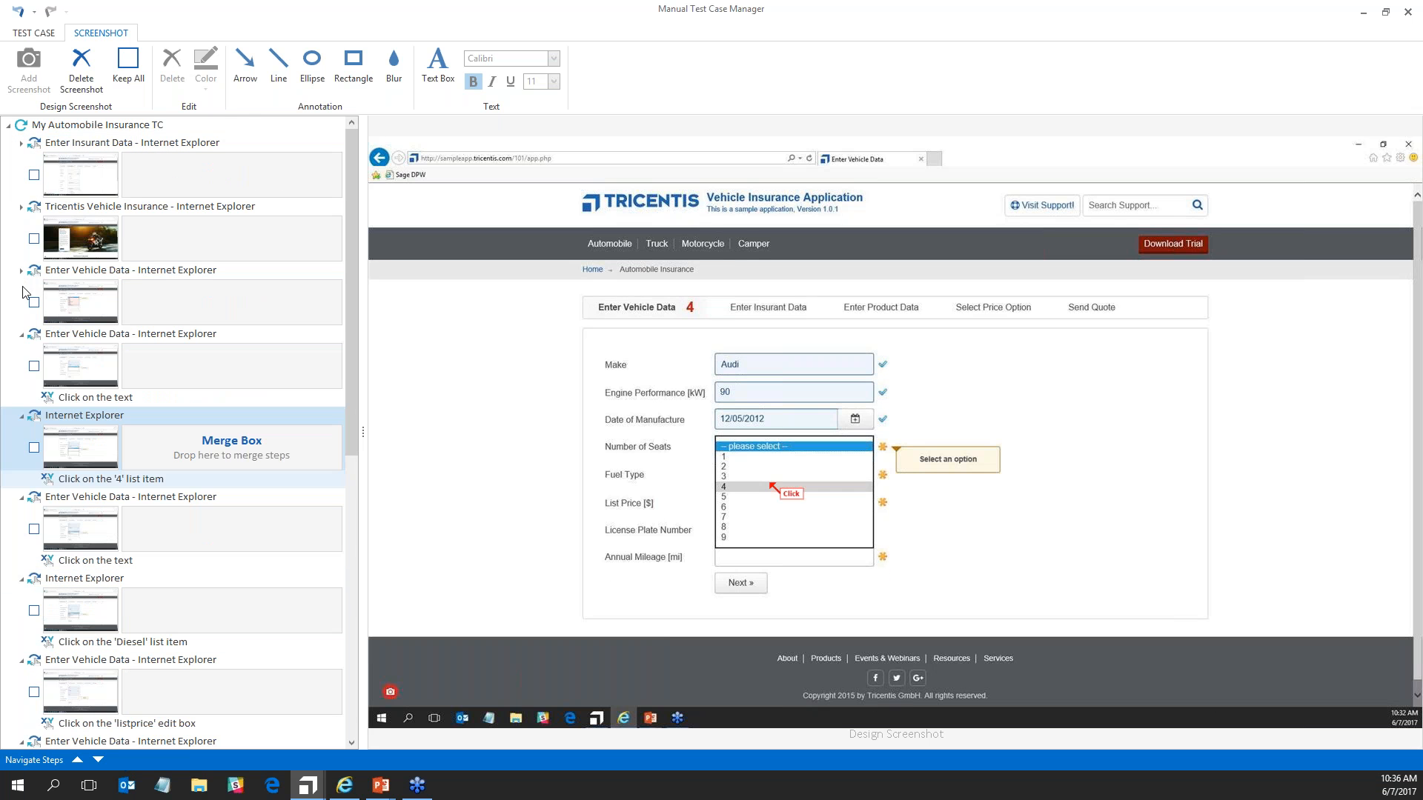
Collapse the fourth test step and mark the design screenshots of all steps to keep.
left_click(21, 334)
left_click(127, 68)
scroll(37, 650, "down", 10)
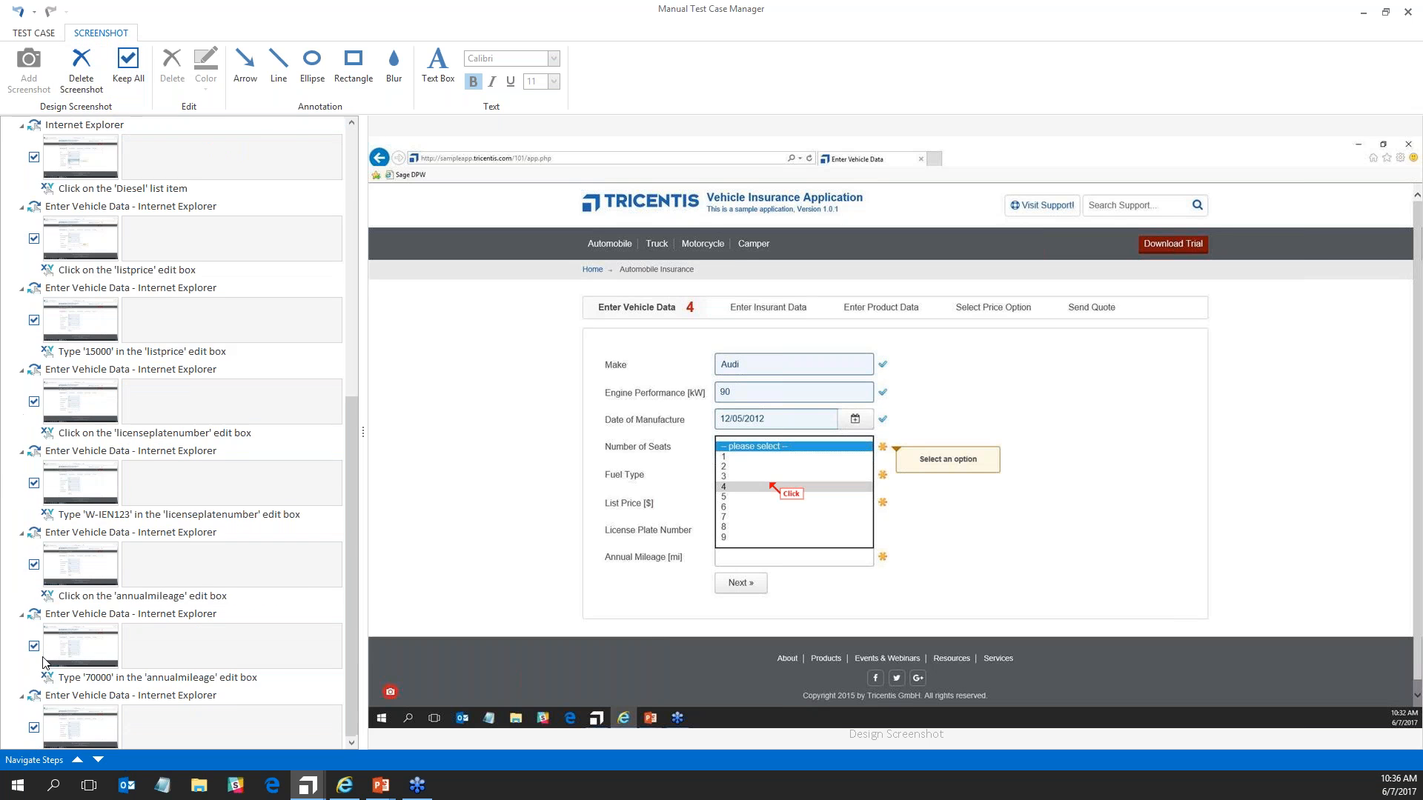
scroll(149, 190, "up", 10)
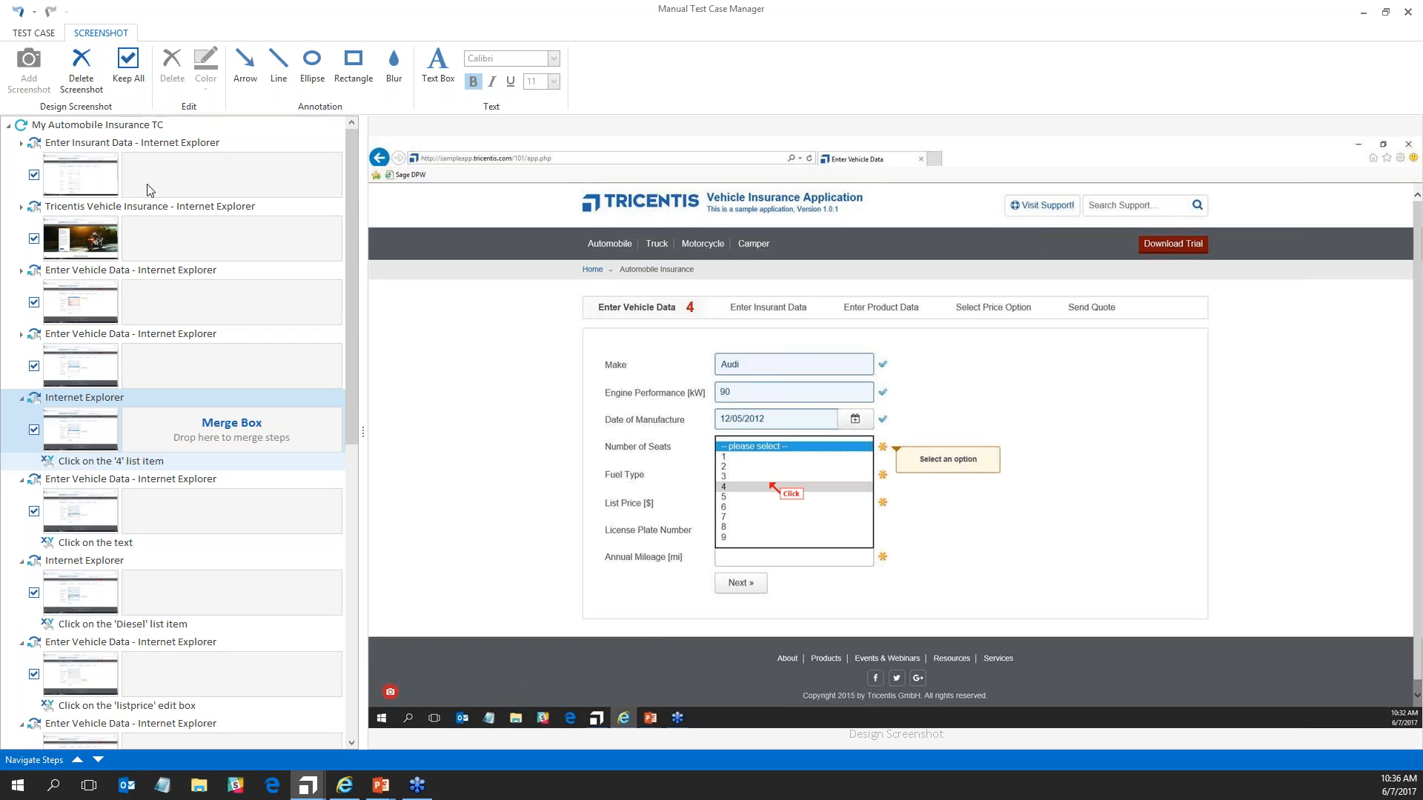
Return from the screenshot editor to the test case's Results view and select the Enter Insurant Data step.
left_click(41, 37)
left_click(185, 70)
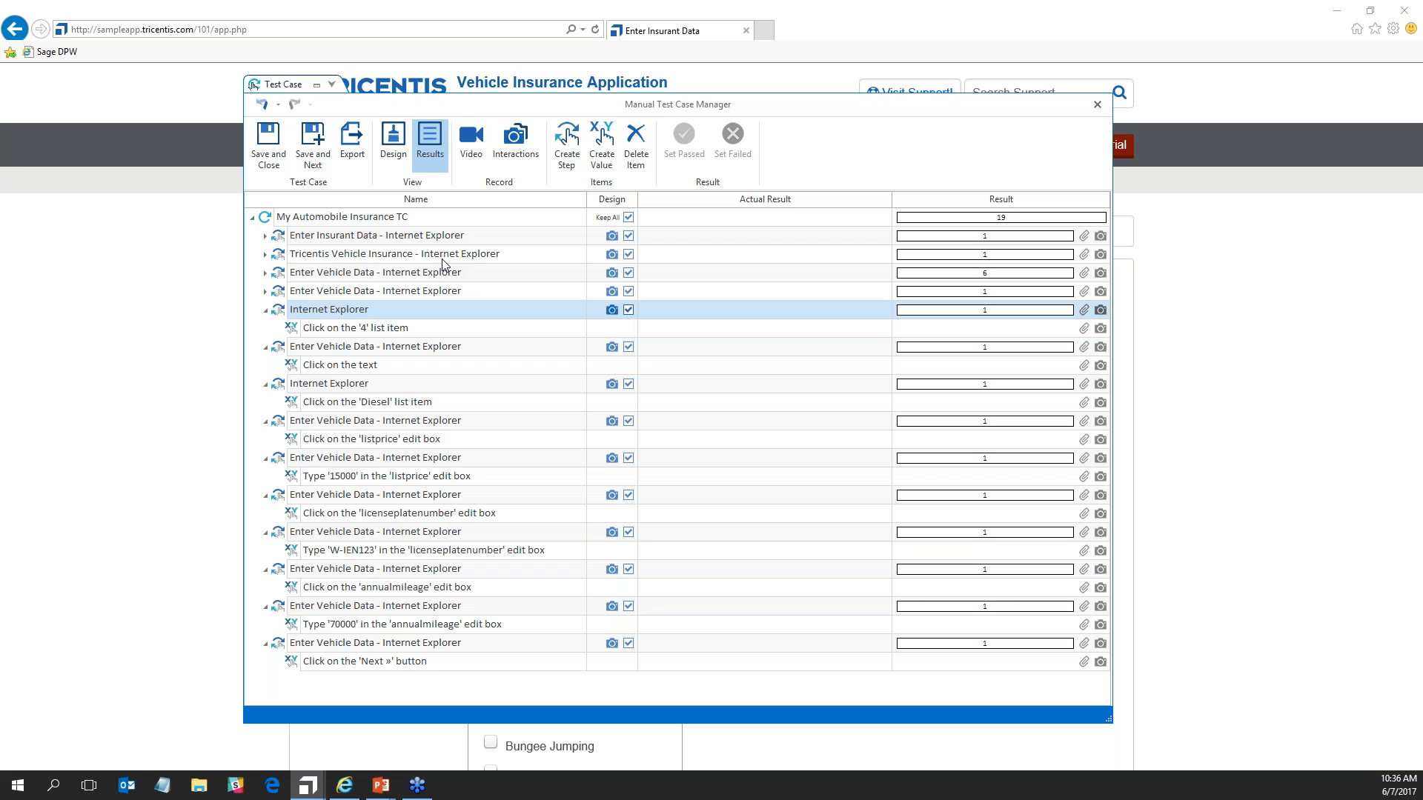
left_click(356, 254)
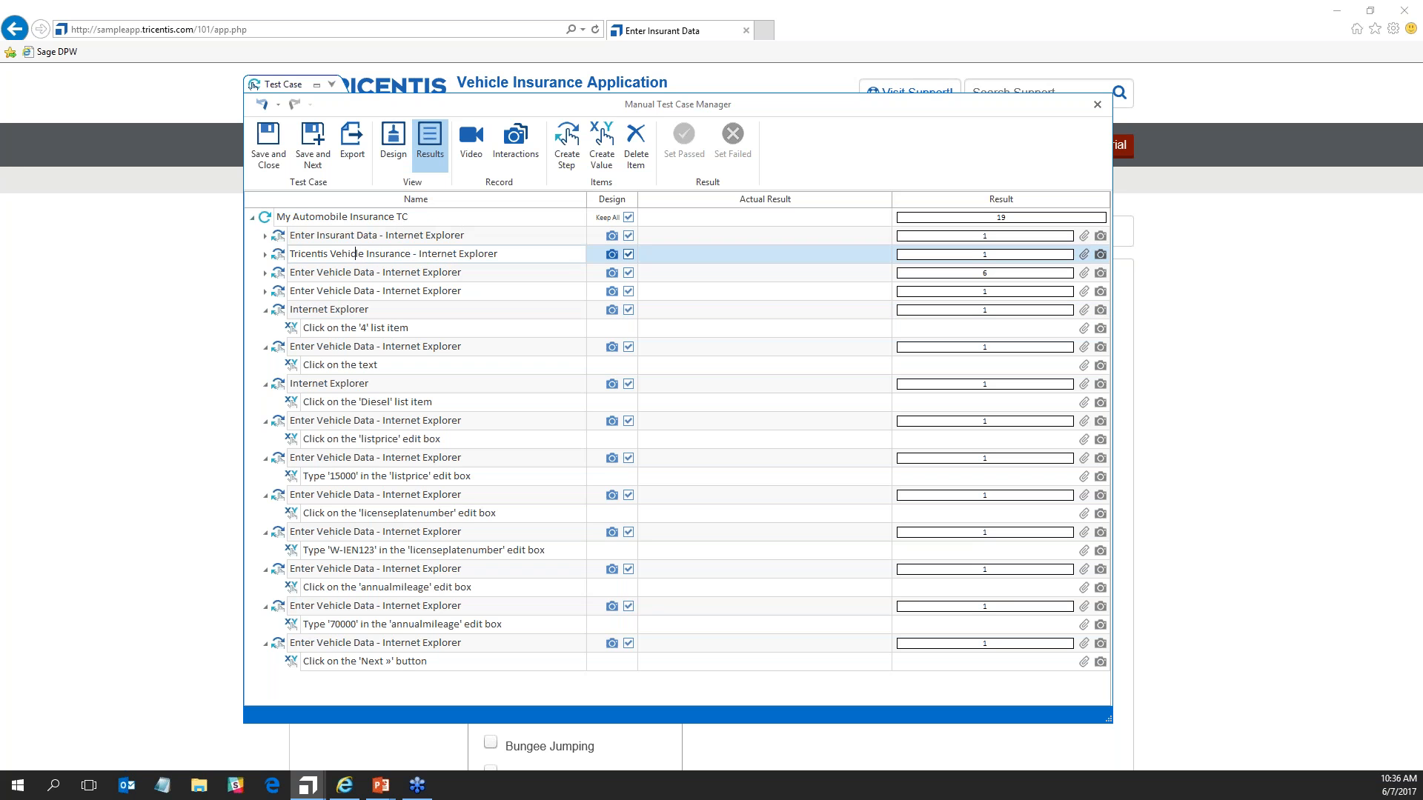
left_click(282, 240)
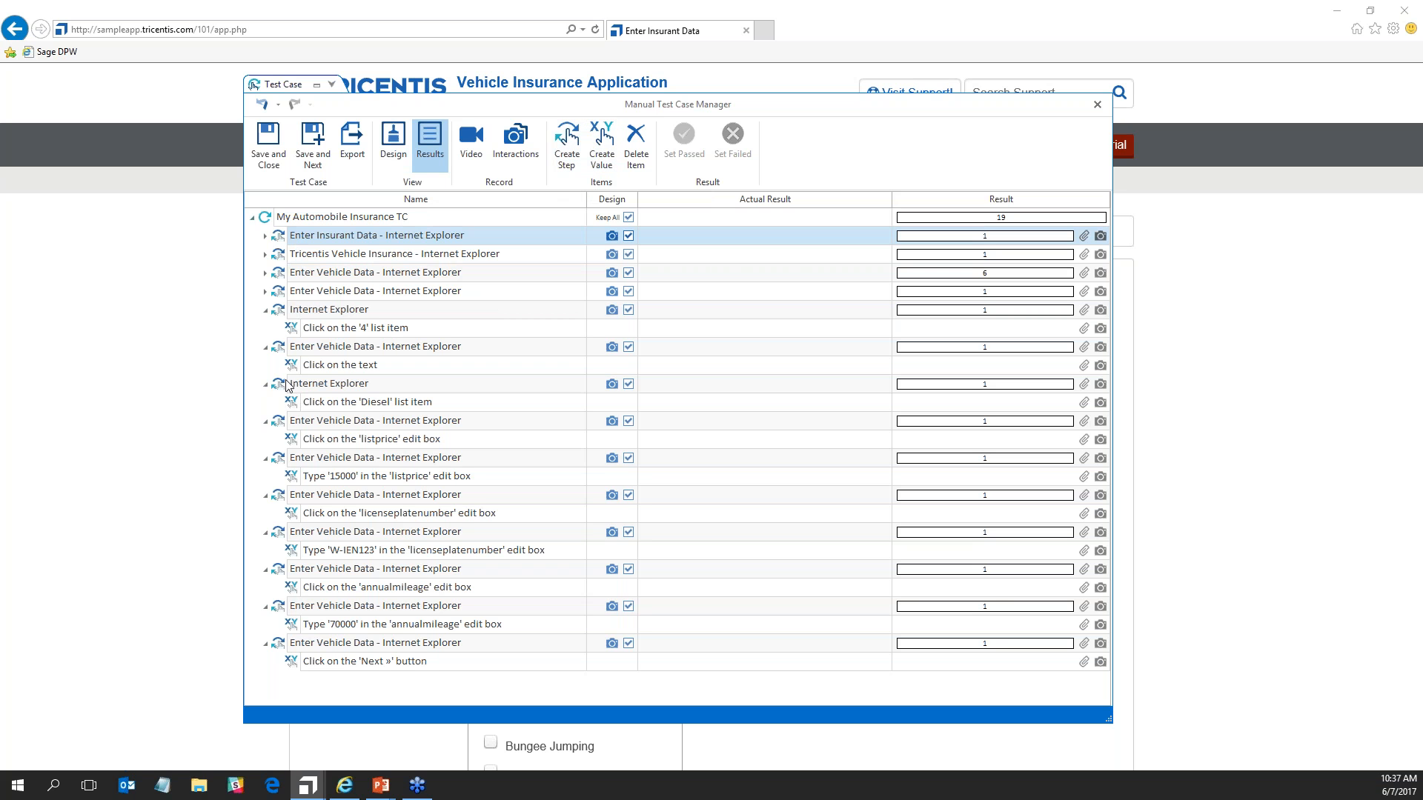
left_click(282, 258)
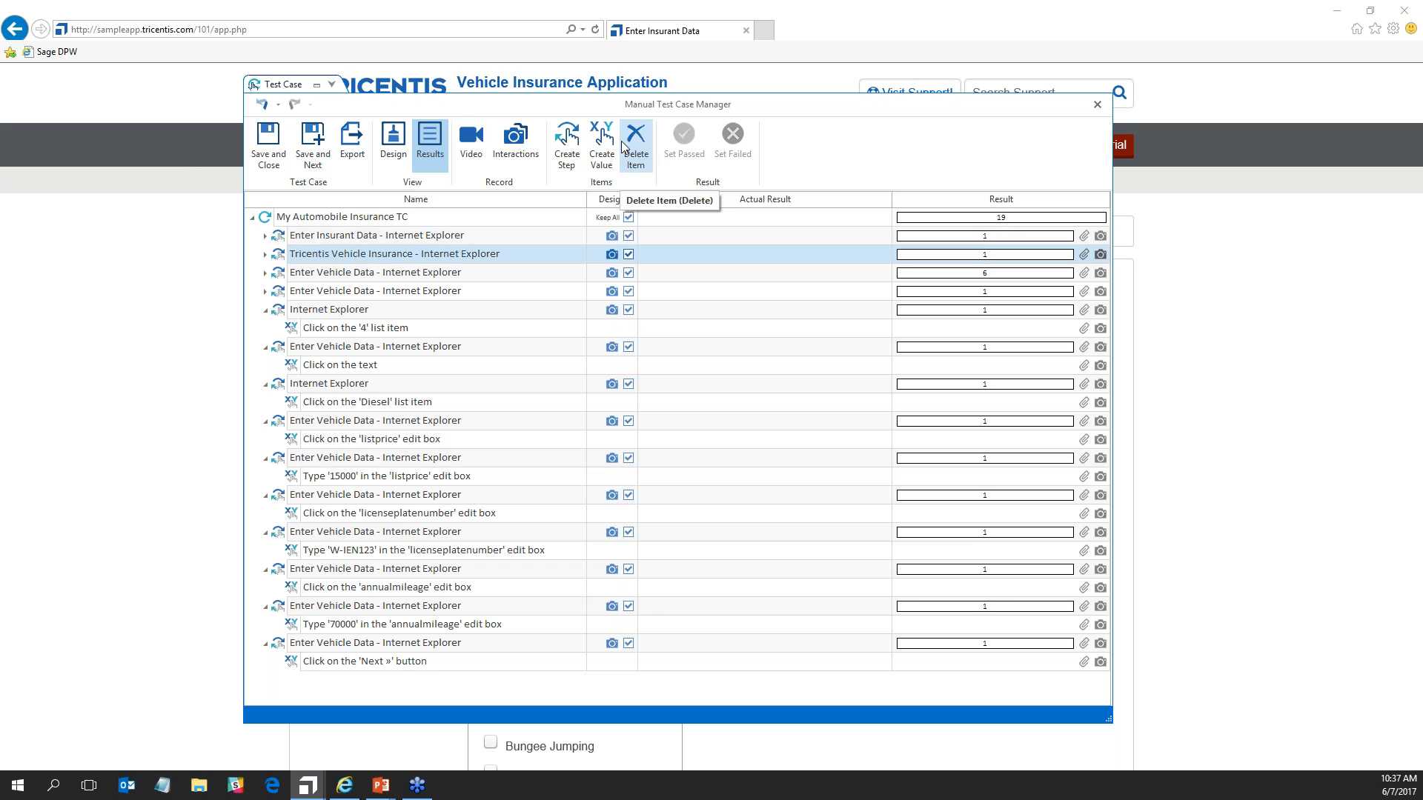
left_click(288, 239)
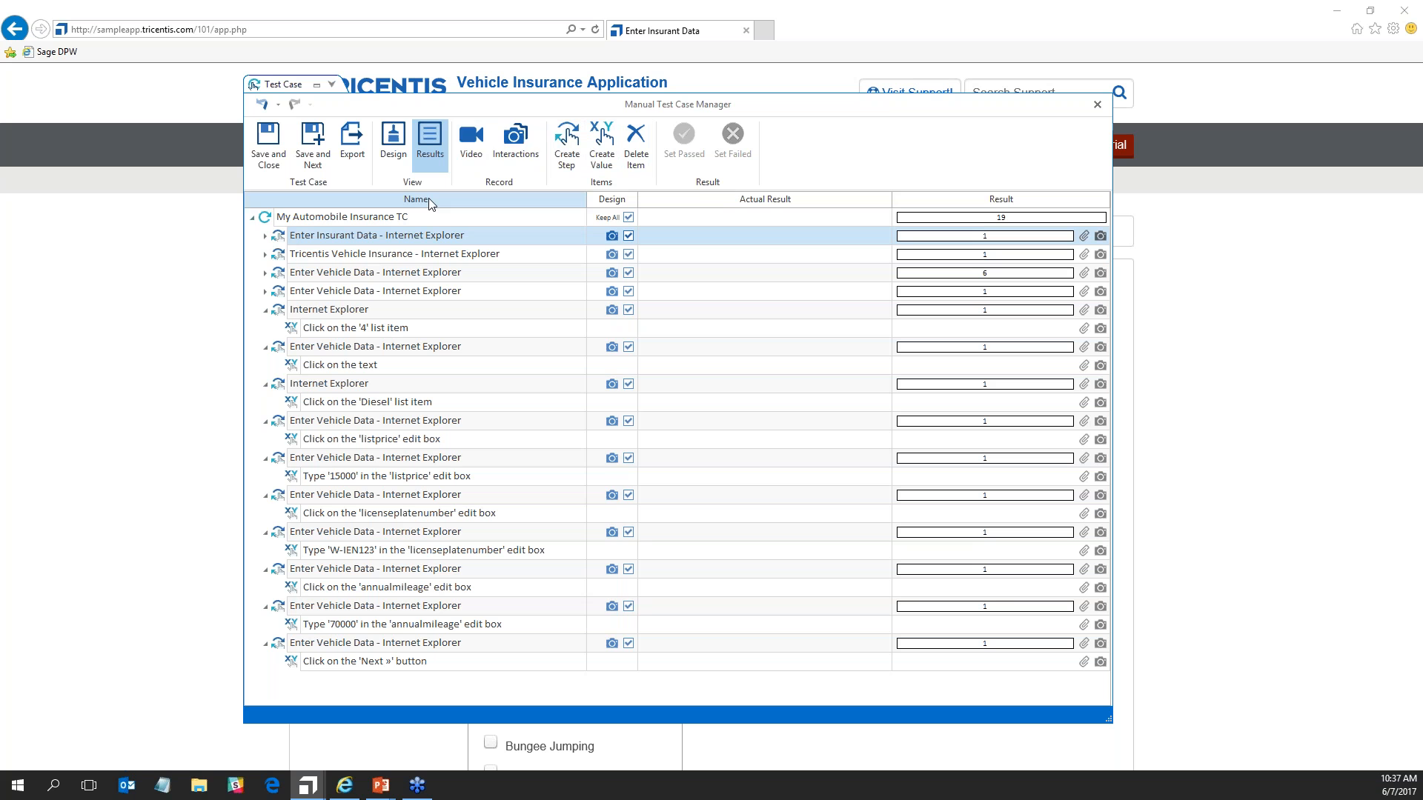
Open the video recording options, review the available capture areas and cancel without recording.
left_click(472, 148)
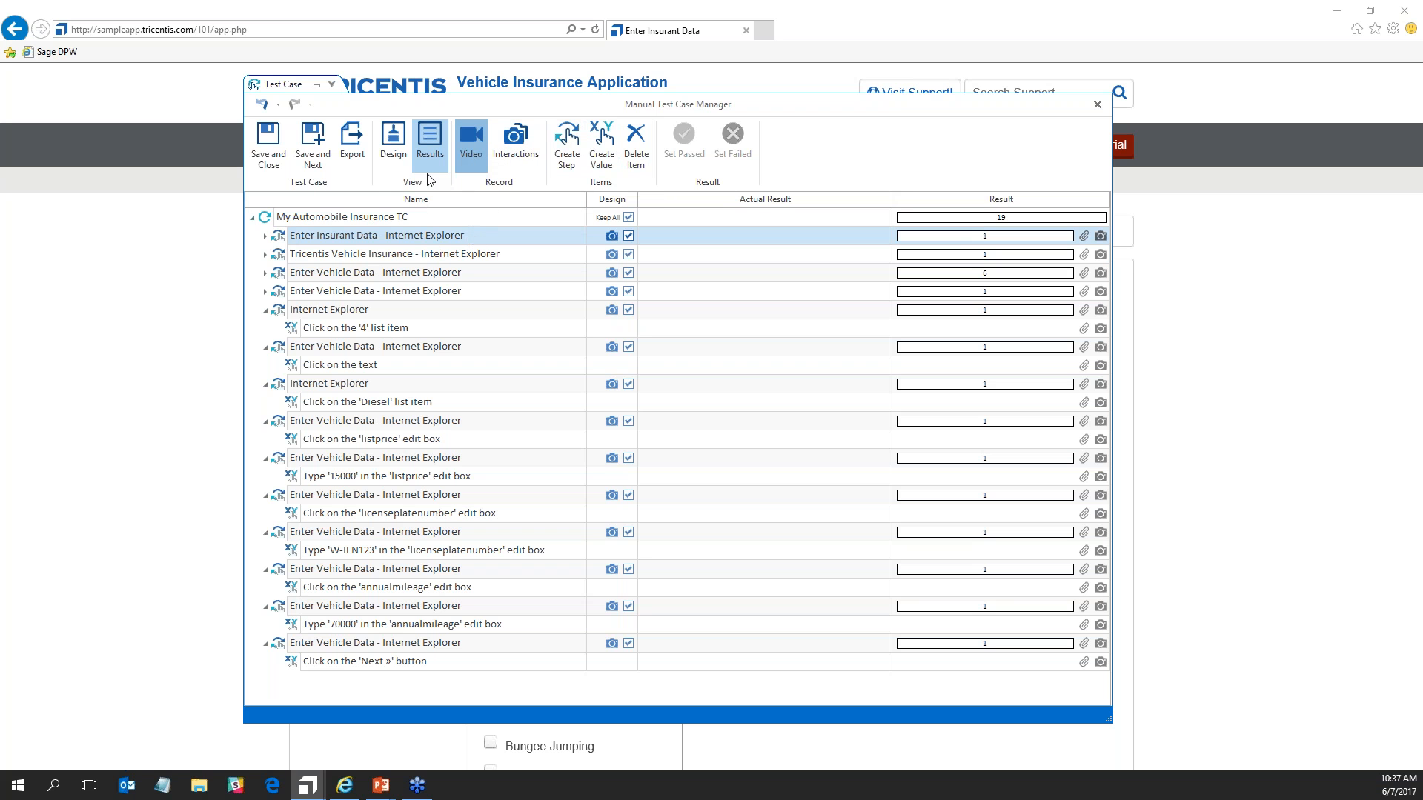
left_click(469, 145)
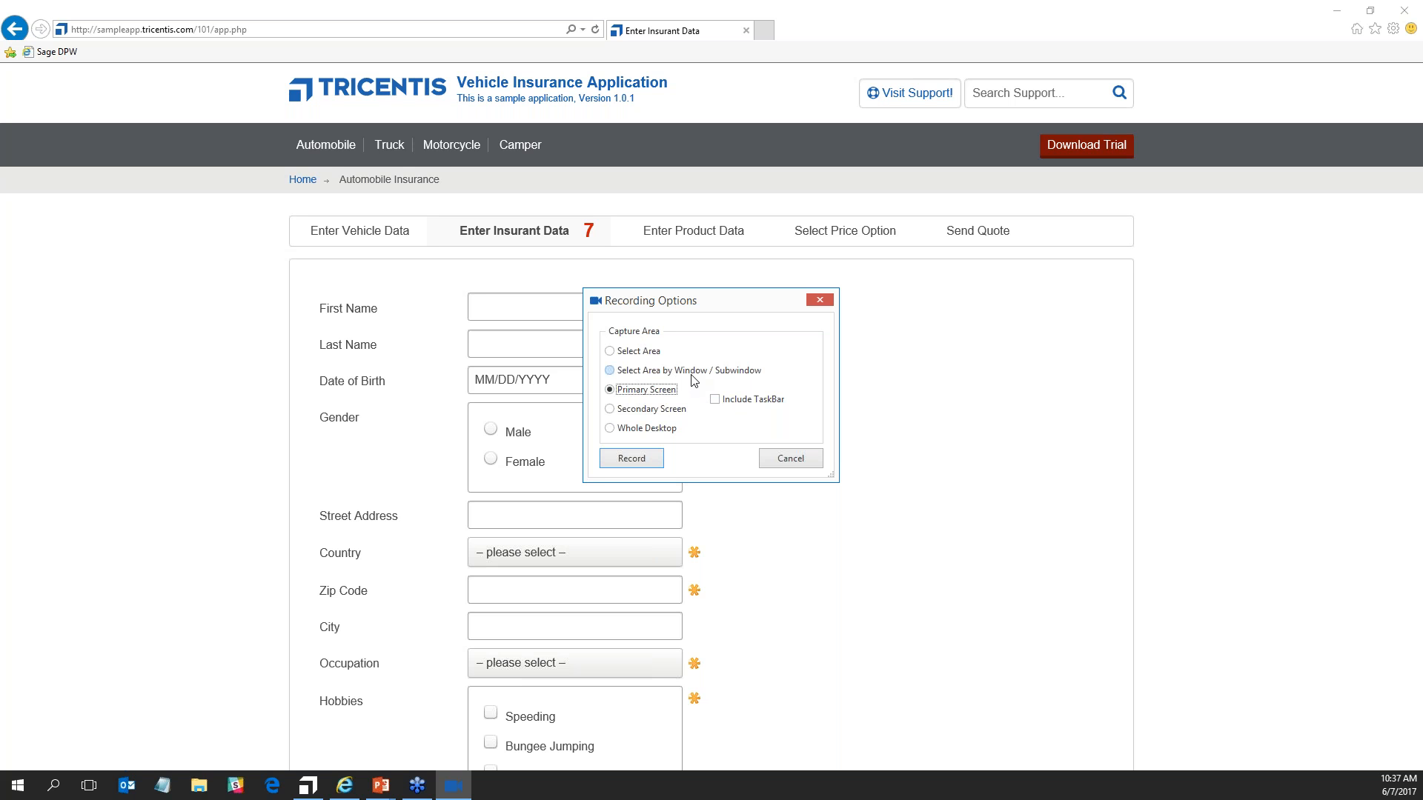
left_click(790, 459)
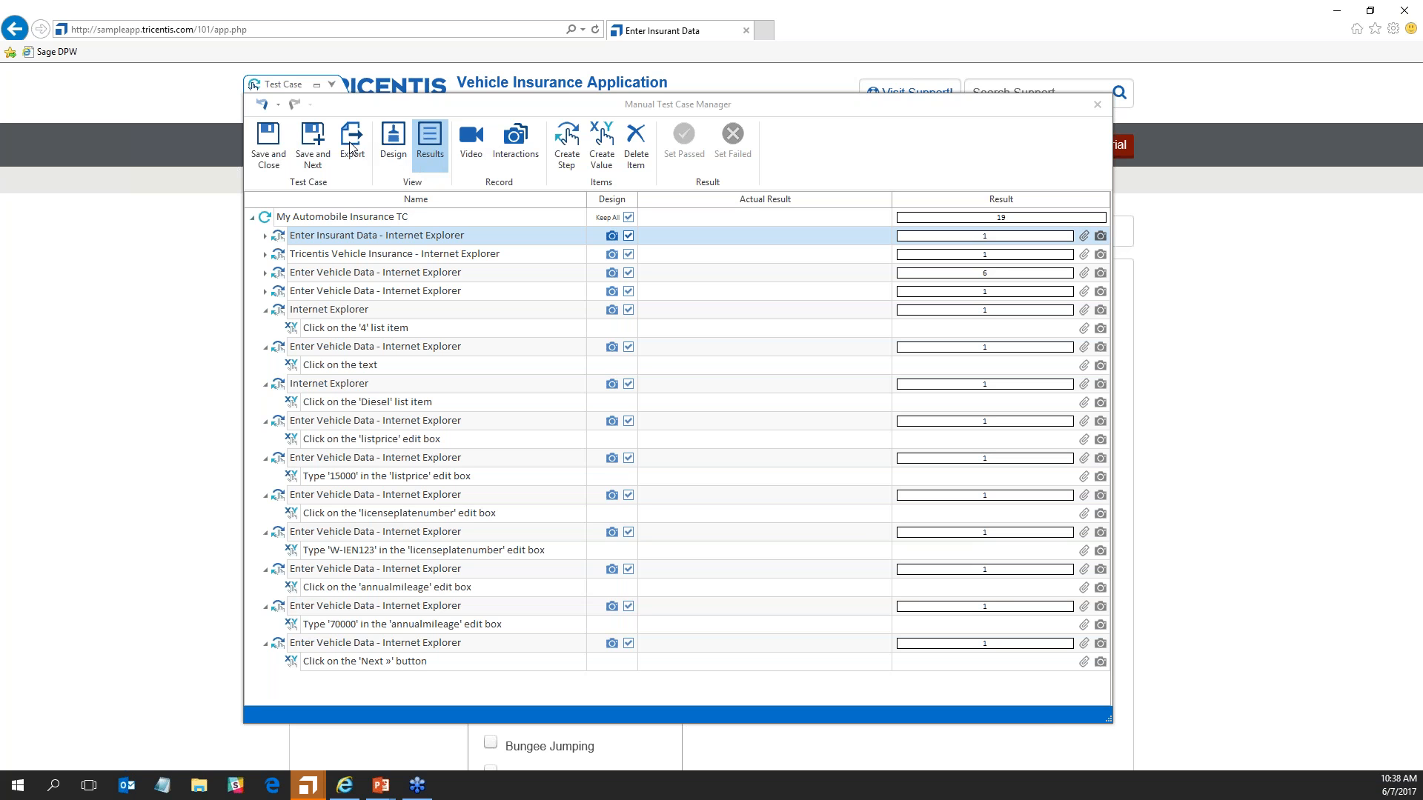
Export the test case documentation to the Desktop with the extra columns Value and Action Mode included.
left_click_drag(467, 113, 467, 104)
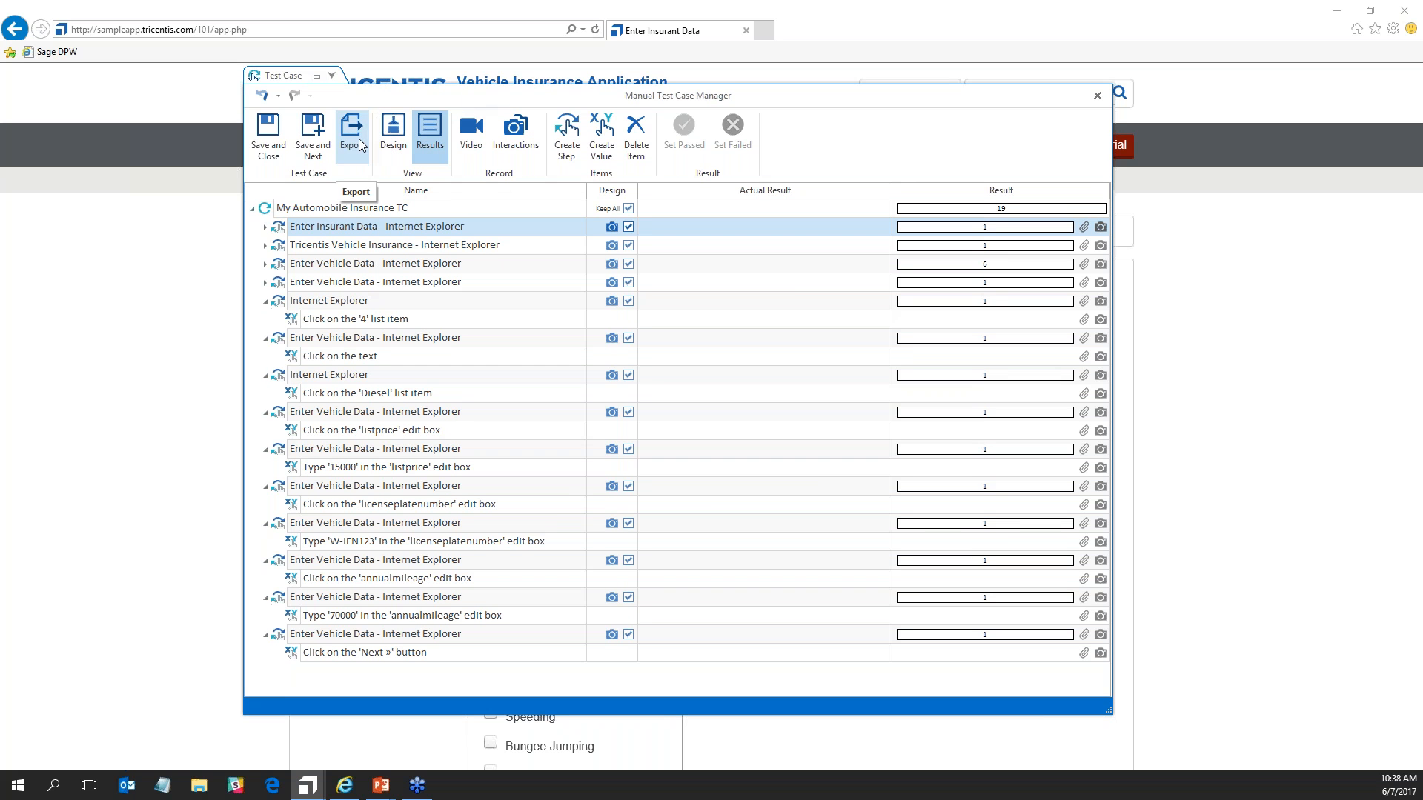
left_click(389, 152)
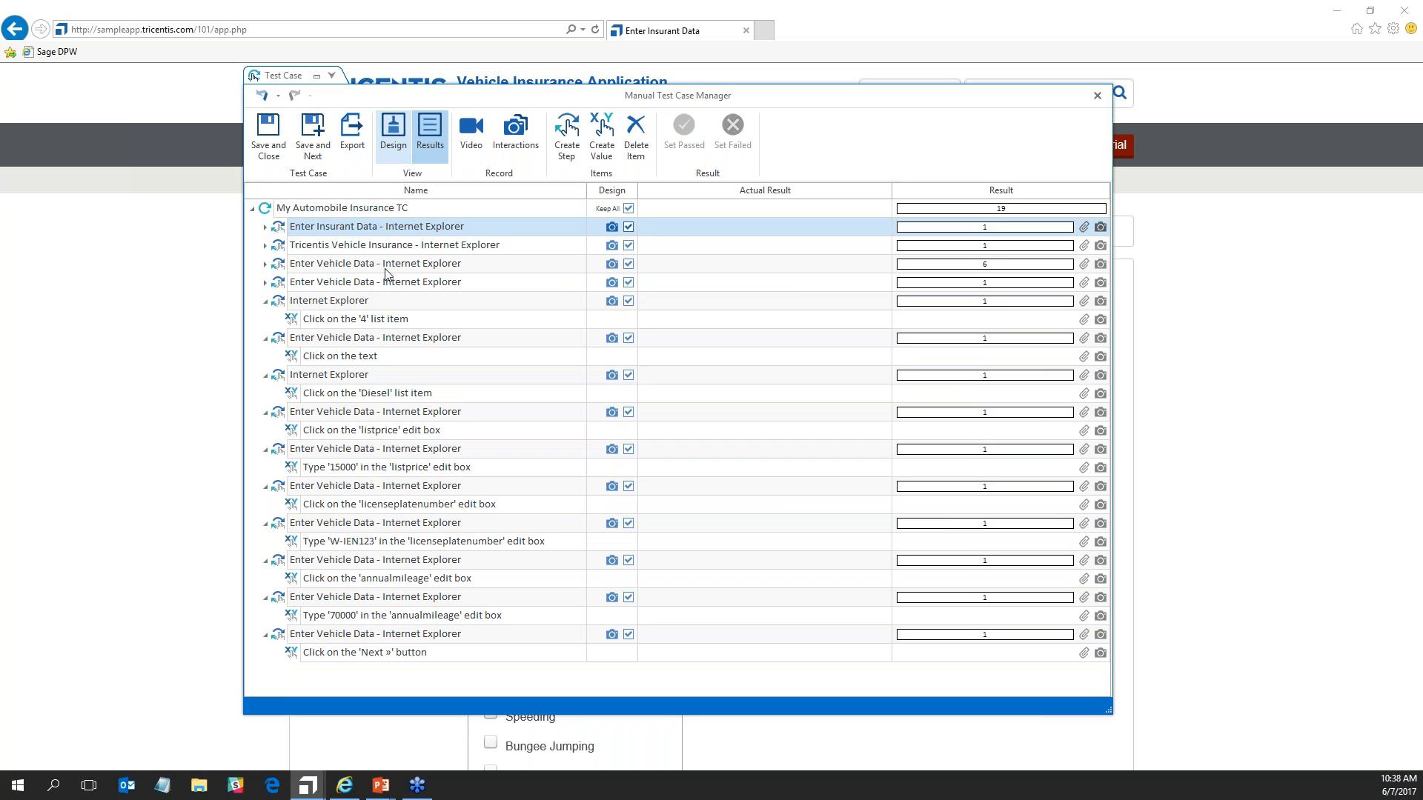
left_click(353, 134)
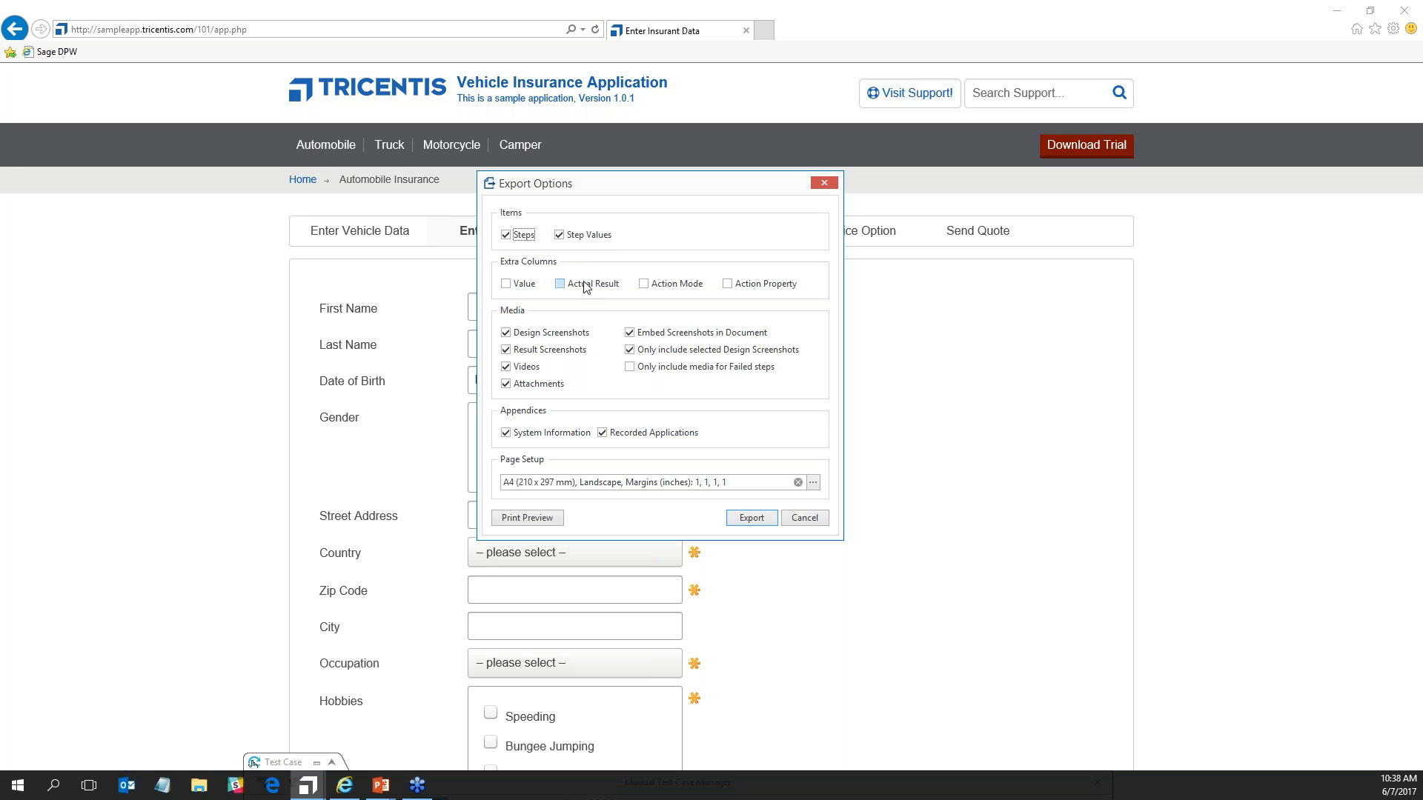
left_click(644, 286)
left_click(523, 286)
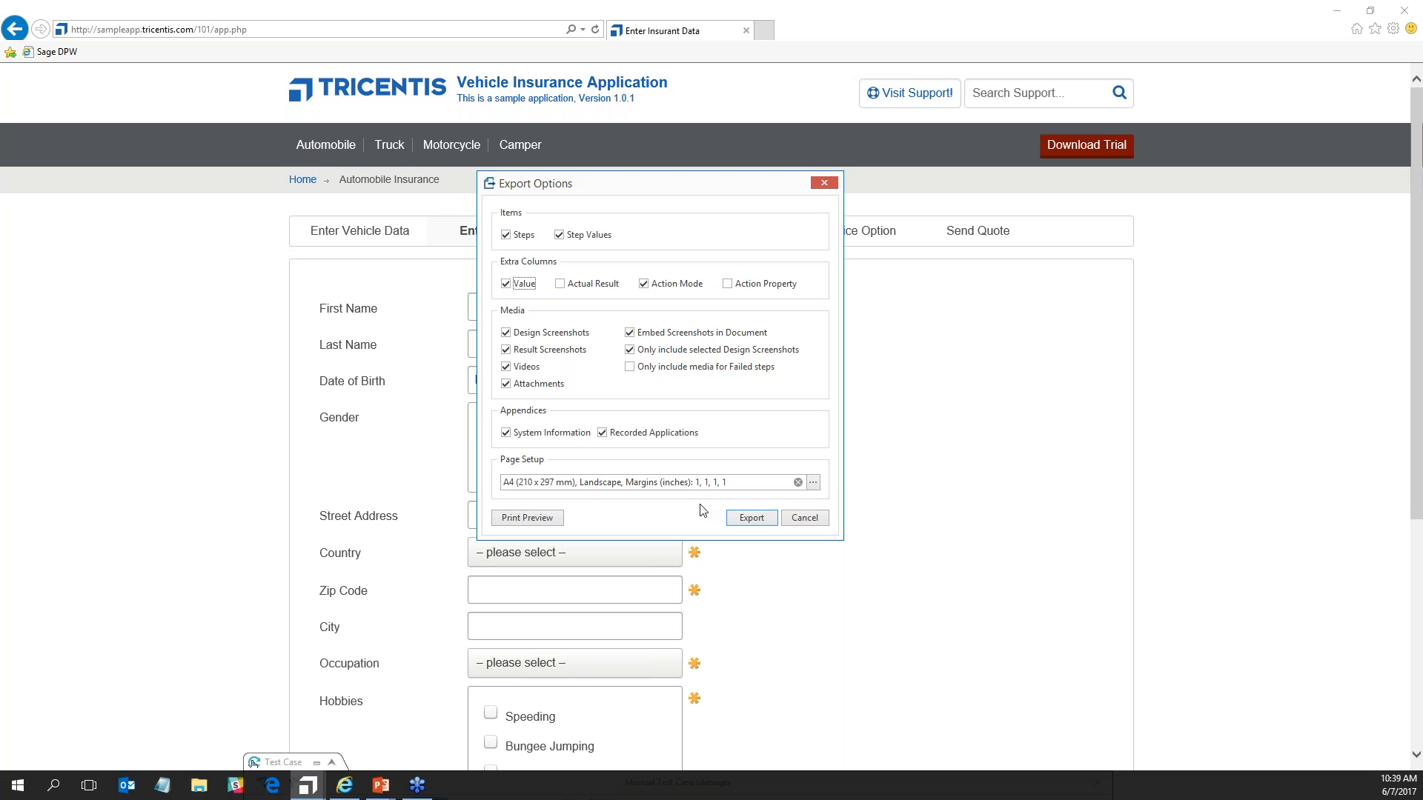
left_click(750, 519)
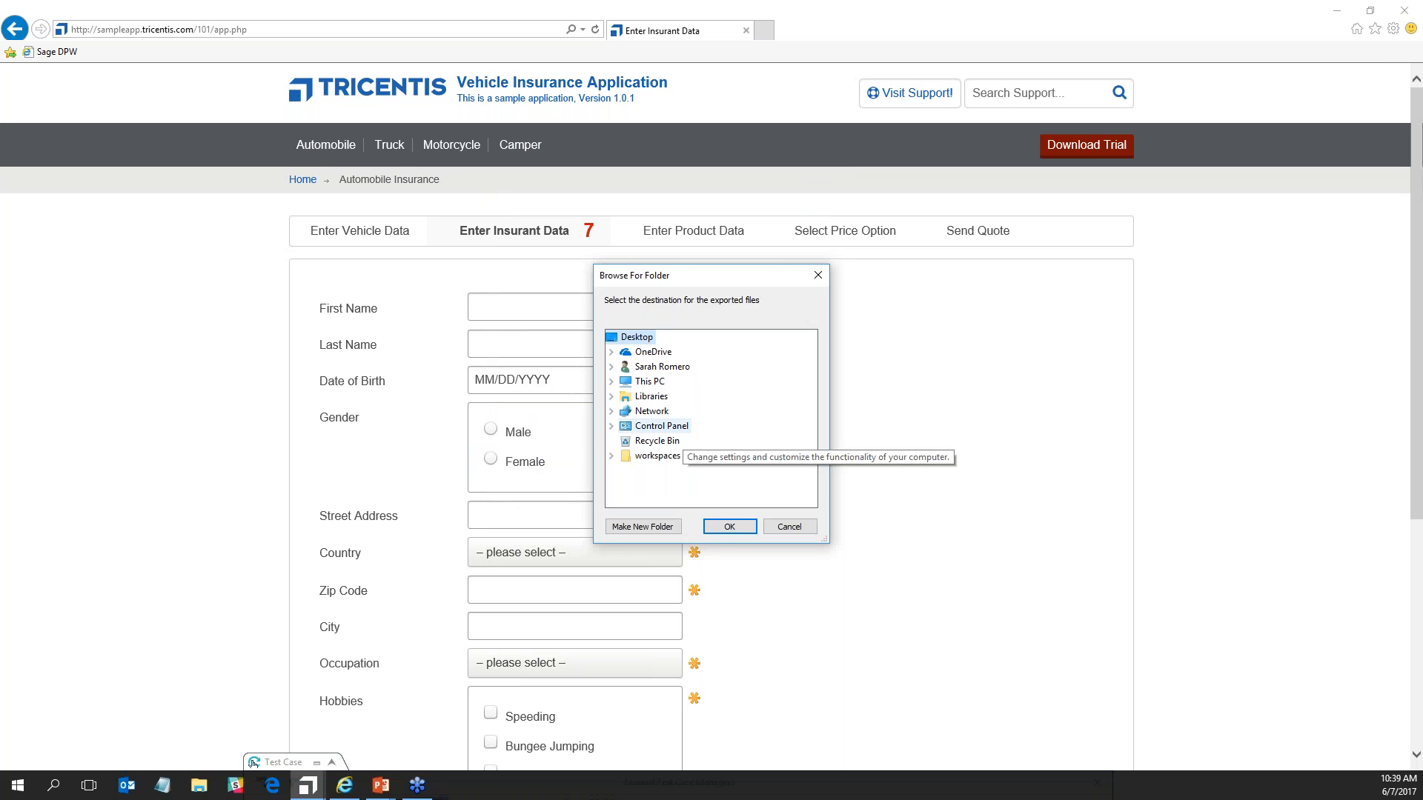
left_click(728, 528)
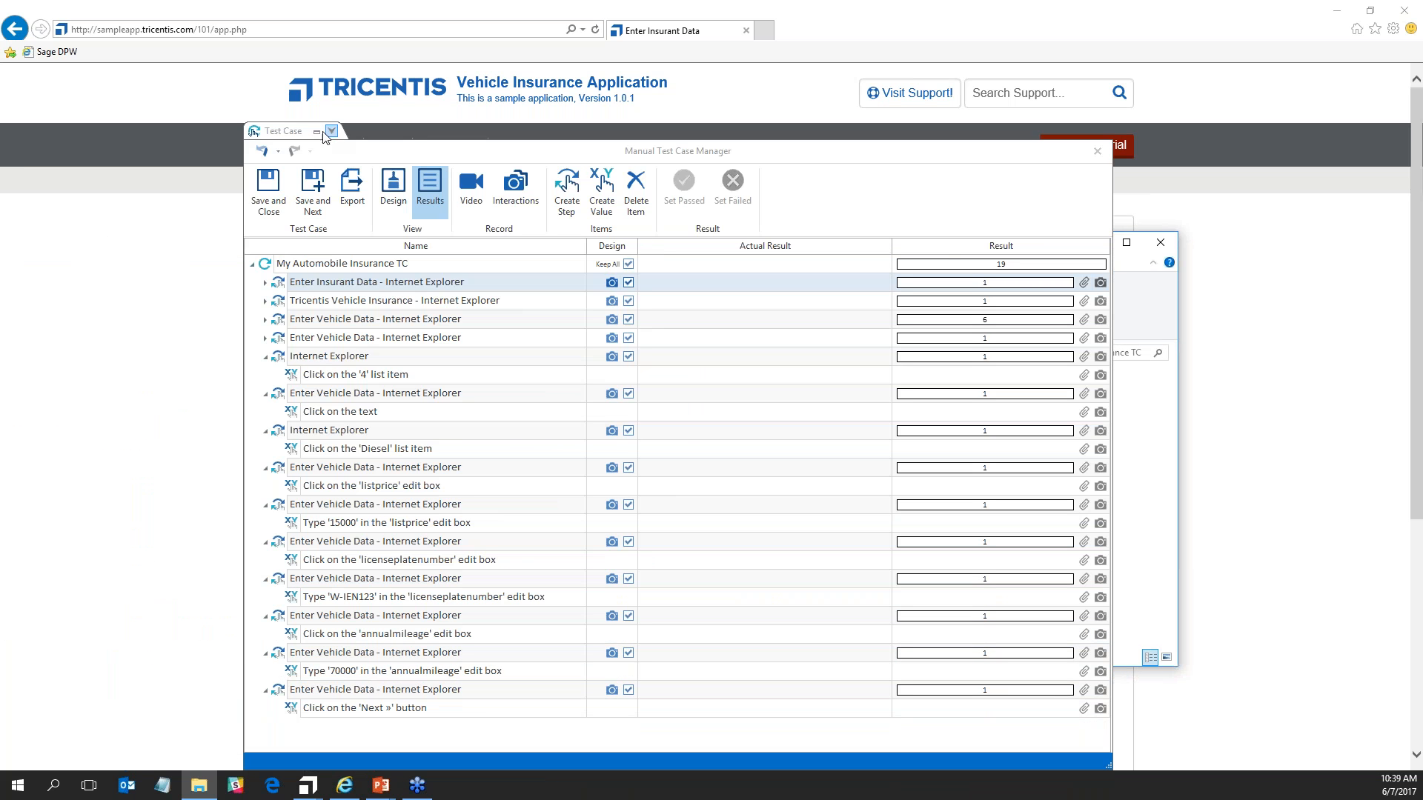
Uncover the export folder and open Test Case Documentation.pdf, with the Manual Test Case Manager window minimized.
left_click_drag(440, 150, 440, 549)
left_click_drag(696, 242, 575, 214)
left_click_drag(716, 205, 737, 163)
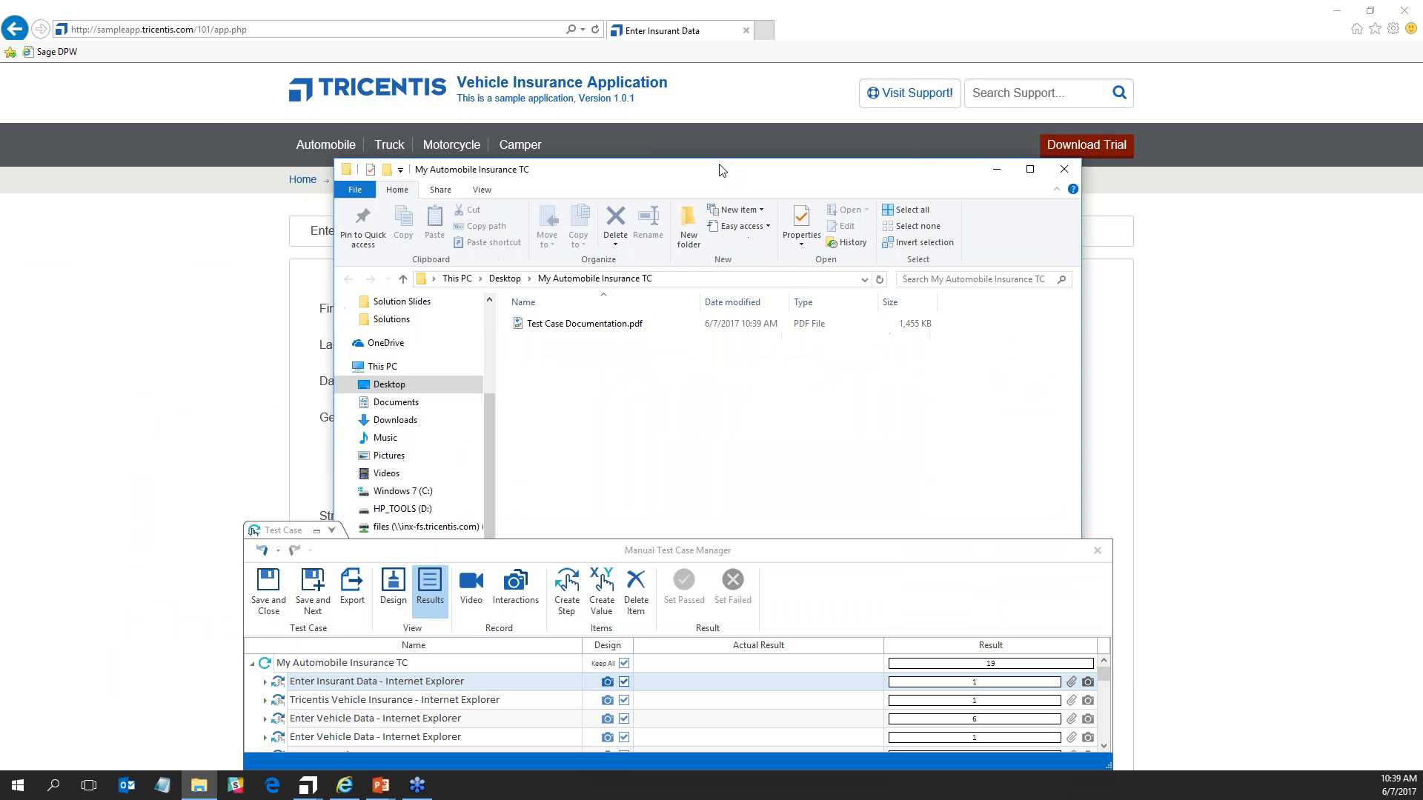
double_click(585, 323)
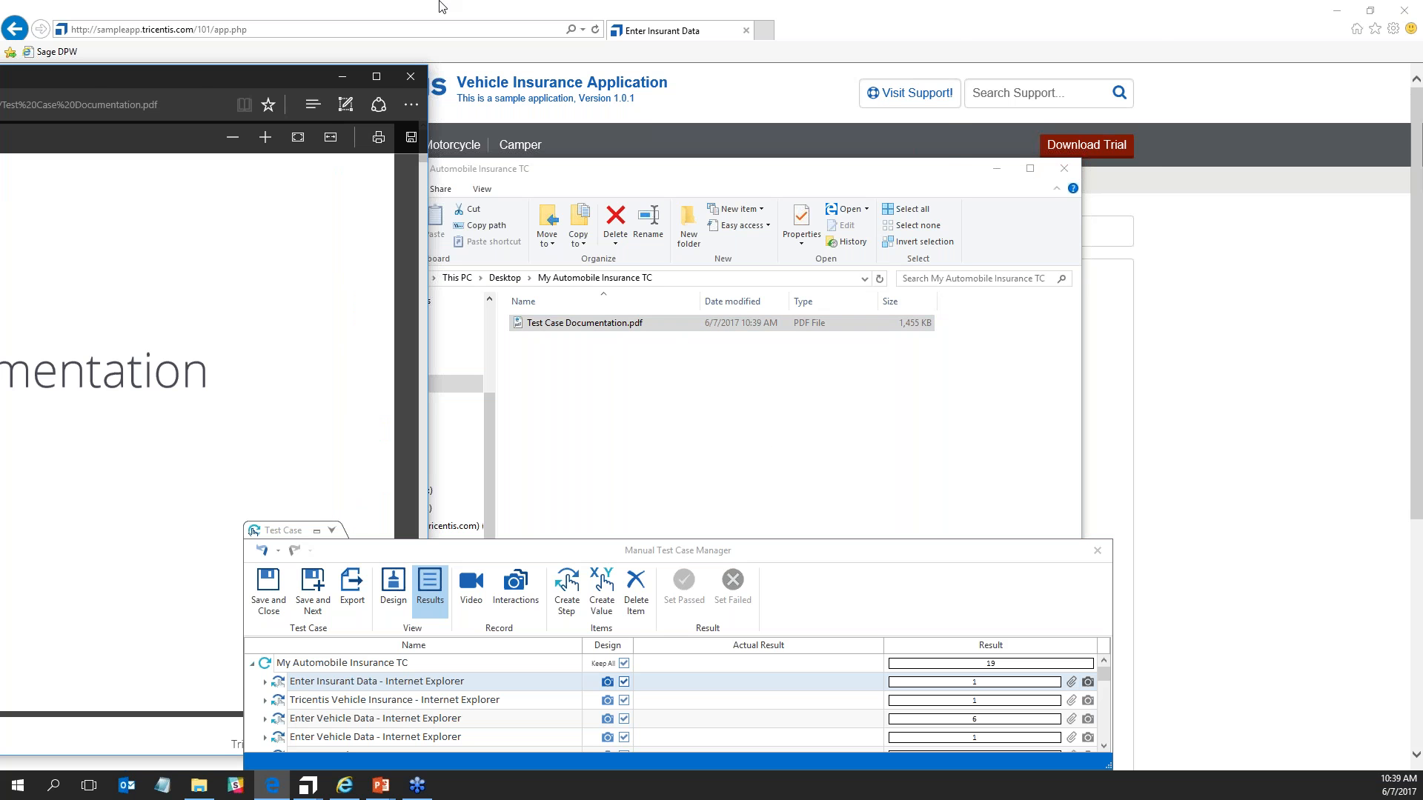
left_click(332, 530)
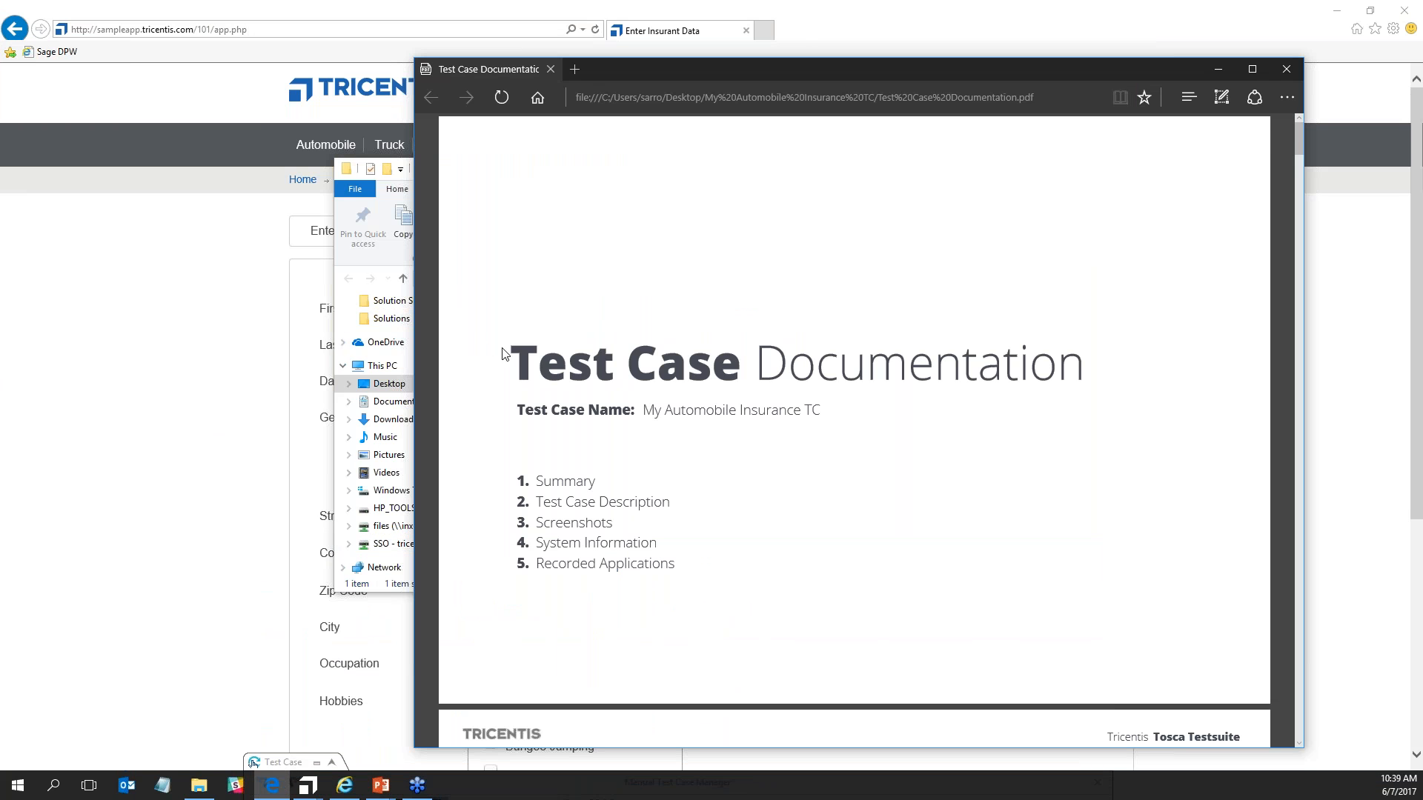
Read the documentation's title page and its Summary section, including test case name, overall result, duration and step counts.
left_click_drag(520, 361, 1055, 361)
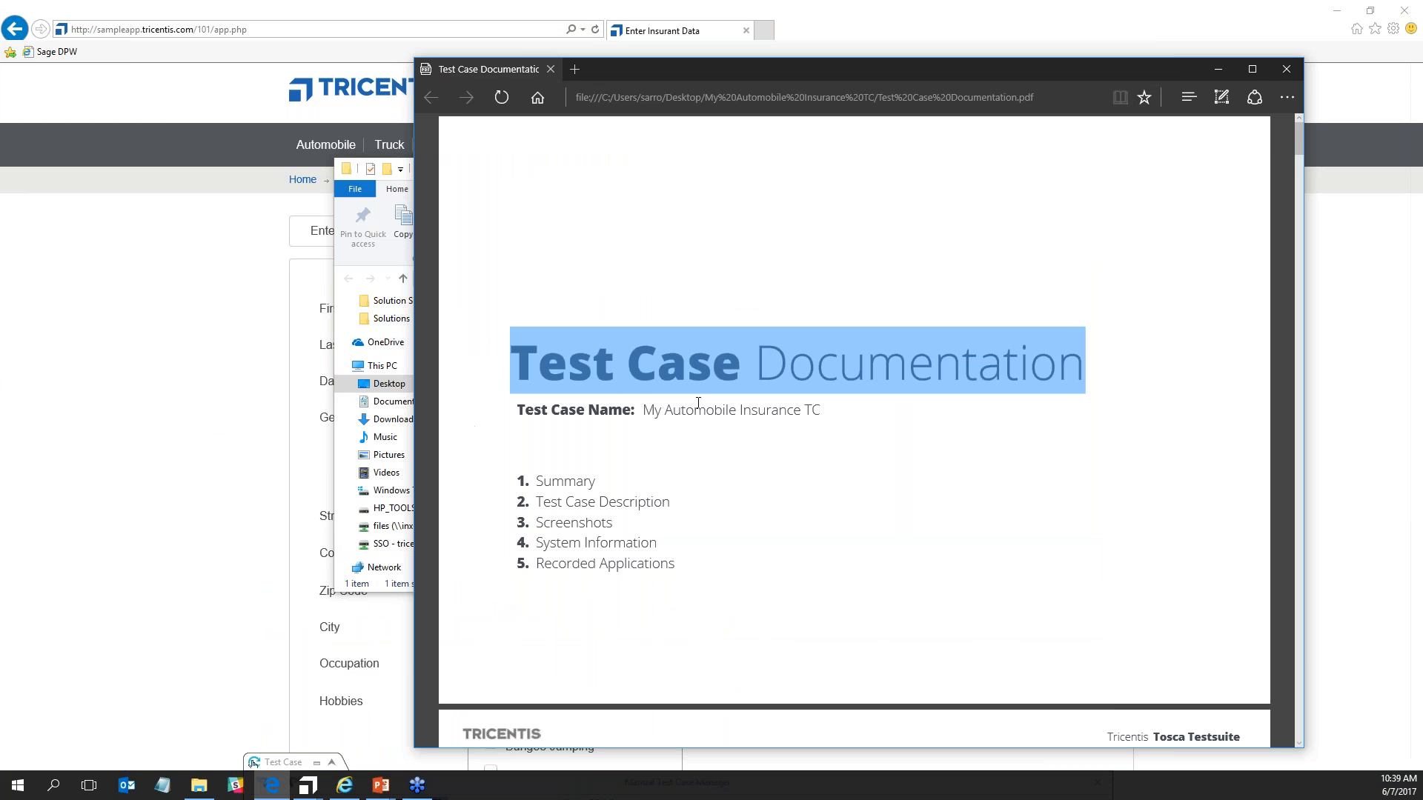
left_click_drag(645, 410, 819, 409)
scroll(794, 435, "down", 5)
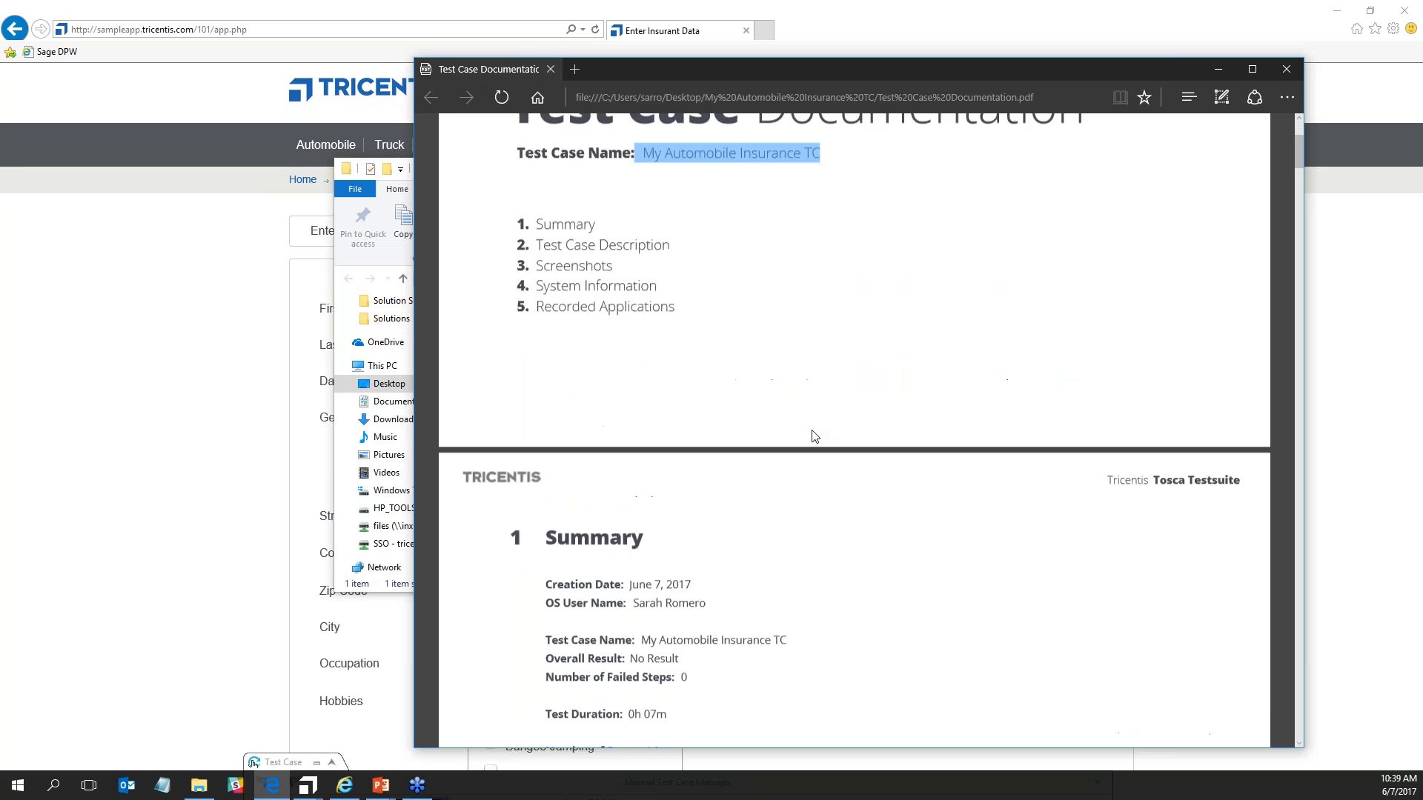
scroll(606, 389, "down", 3)
left_click_drag(625, 272, 773, 329)
left_click(618, 338)
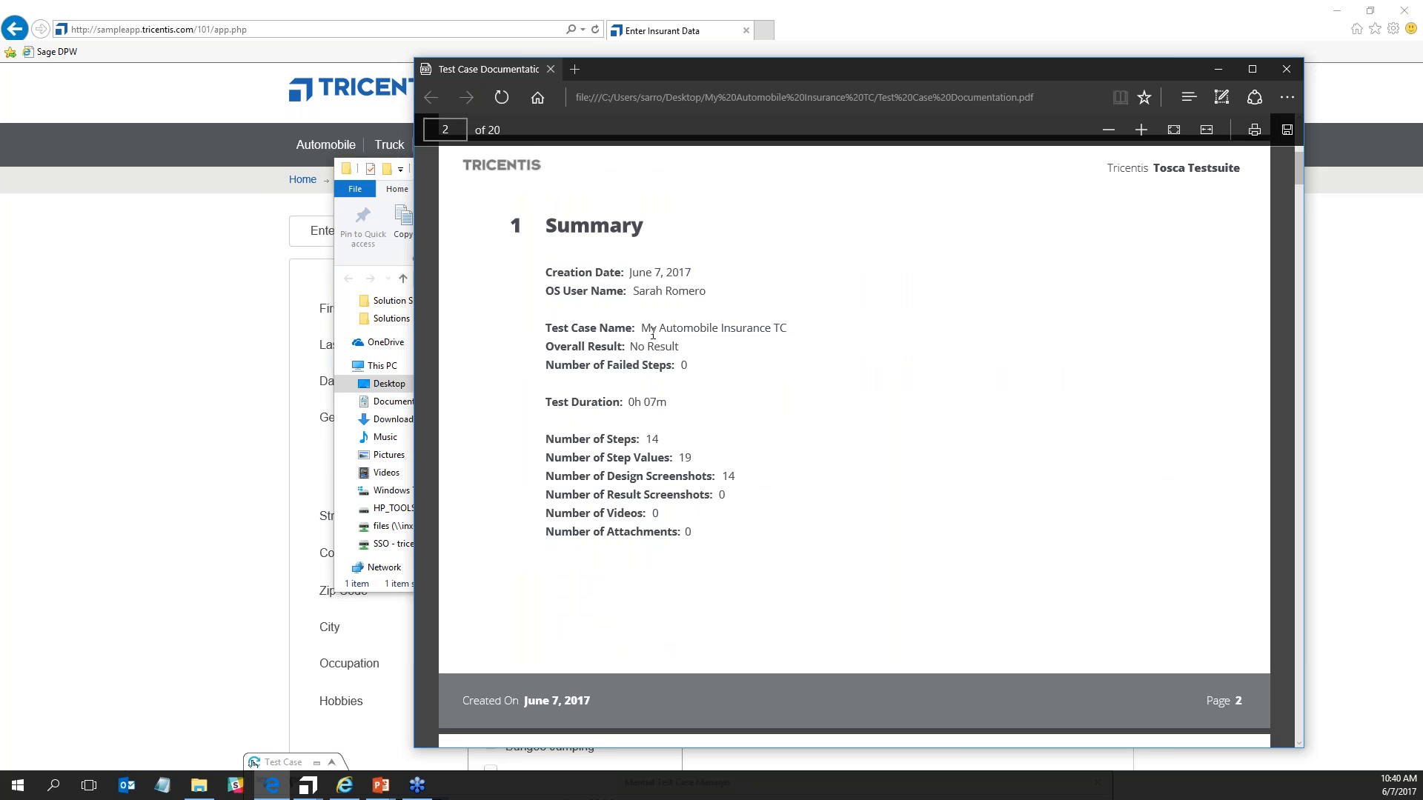
scroll(635, 432, "down", 1)
scroll(636, 432, "down", 1)
left_click_drag(631, 344, 656, 426)
left_click(618, 443)
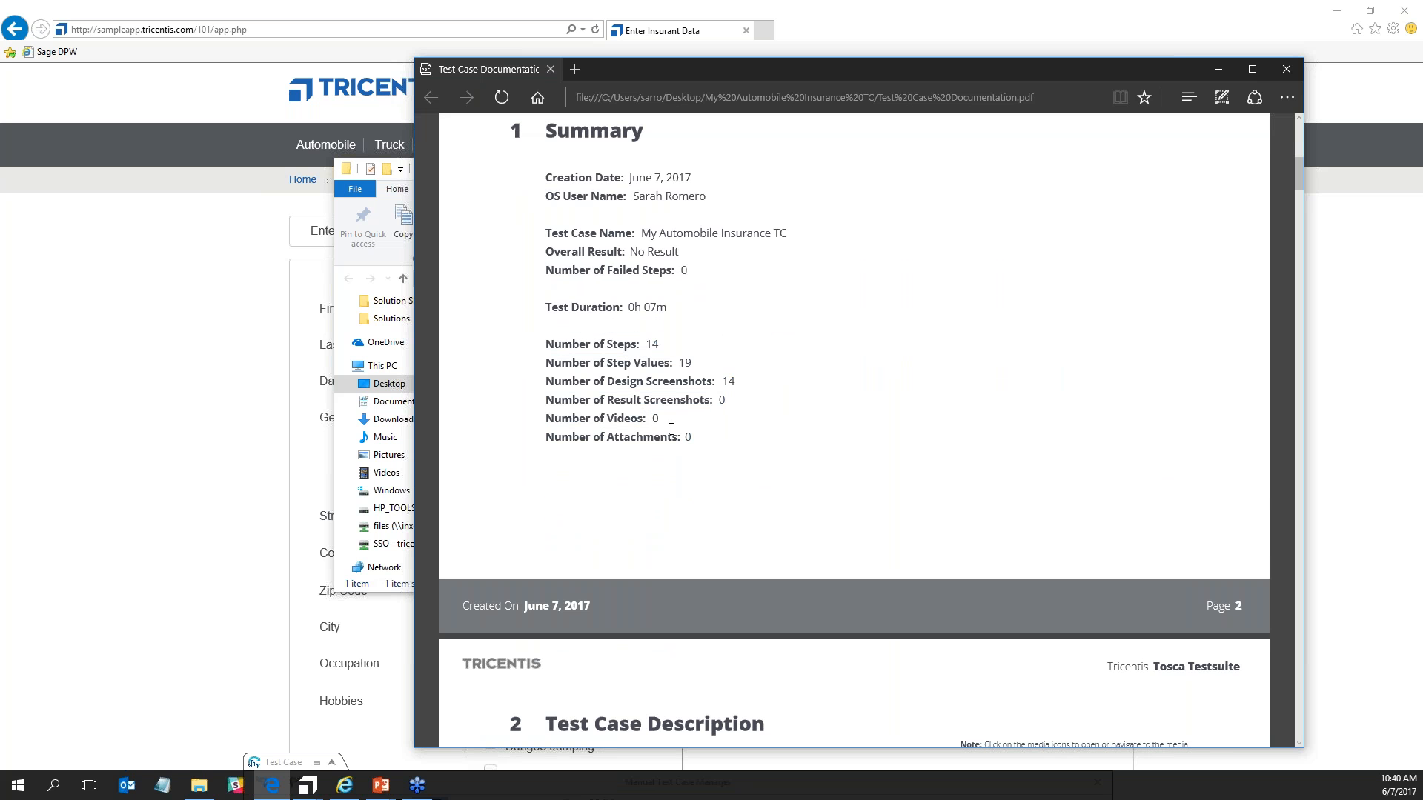
Review the Test Case Description table and follow the media link of step 1 to its design screenshot.
scroll(764, 465, "down", 7)
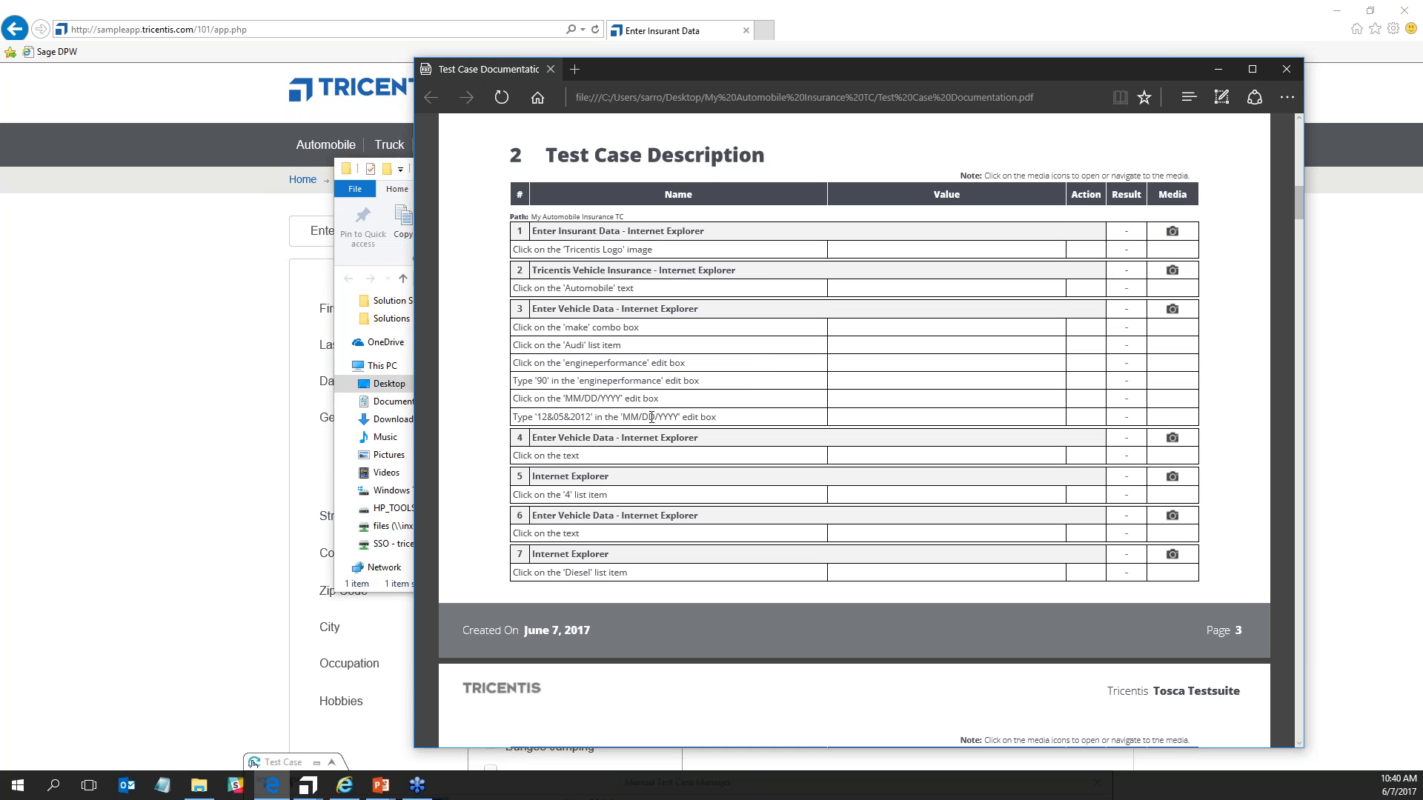
scroll(651, 417, "down", 5)
scroll(1230, 275, "up", 3)
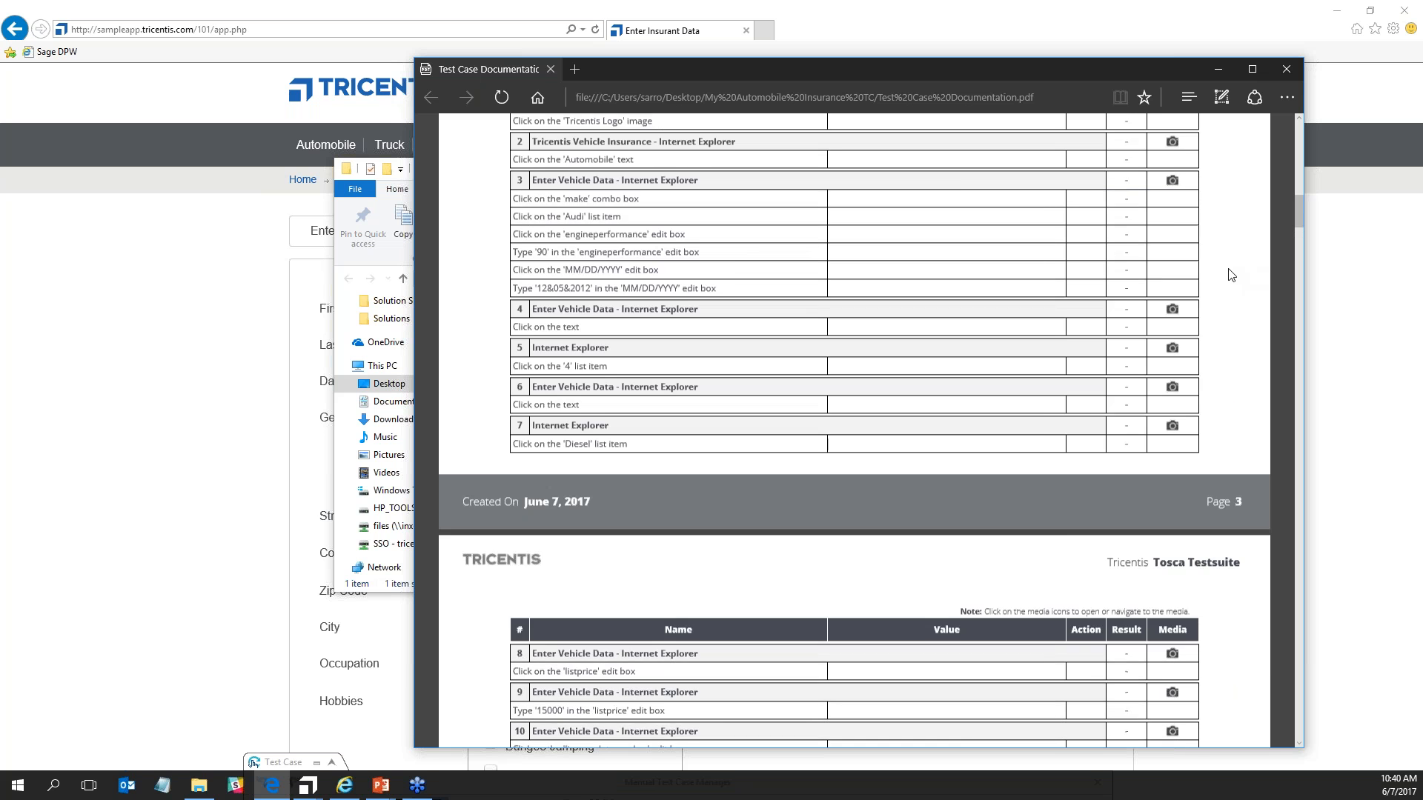
left_click(1175, 238)
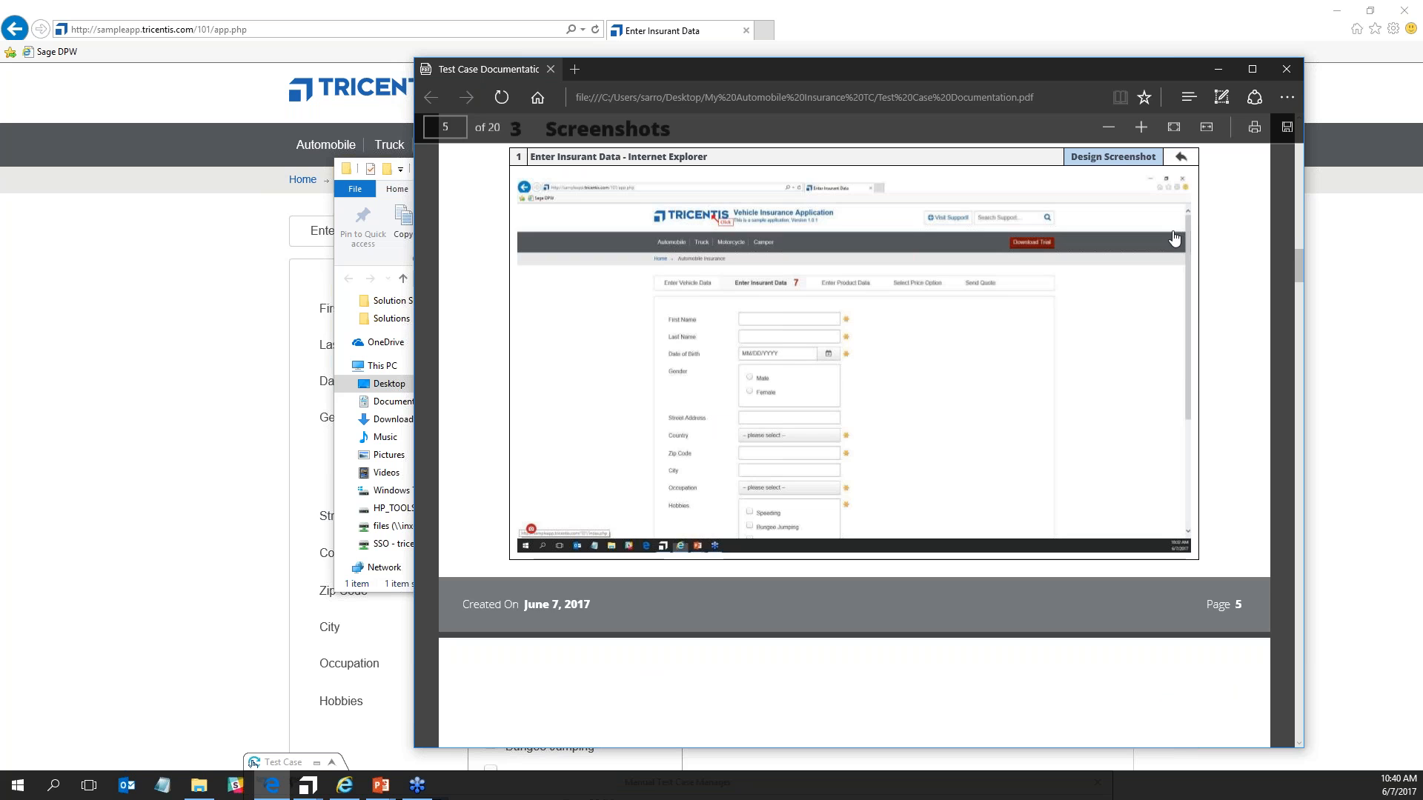
Look through the design screenshots of the individual test steps and on to the System Information section.
scroll(1174, 238, "down", 1)
scroll(904, 264, "up", 3)
scroll(771, 318, "down", 1)
scroll(770, 319, "down", 7)
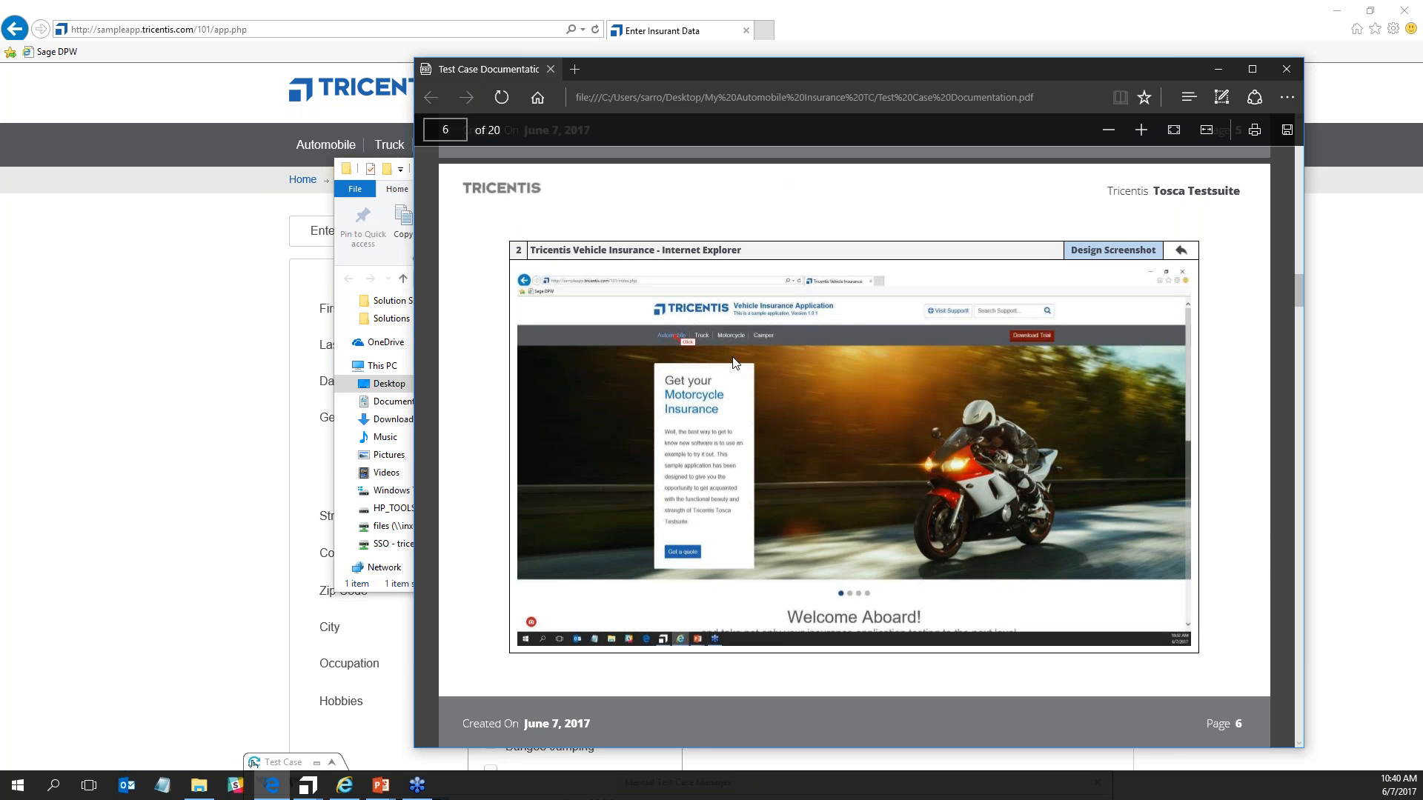
scroll(883, 434, "down", 4)
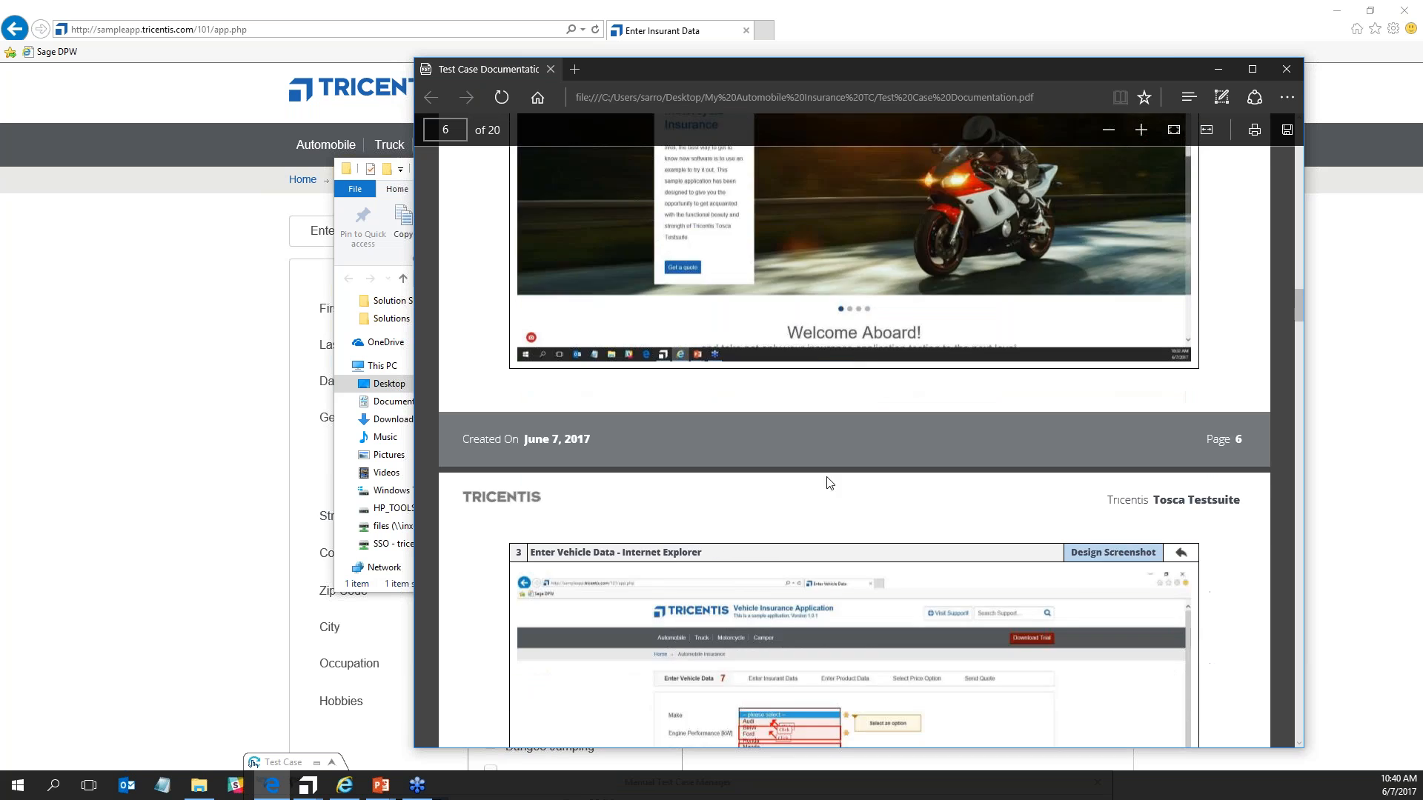
scroll(828, 483, "down", 6)
scroll(786, 446, "down", 5)
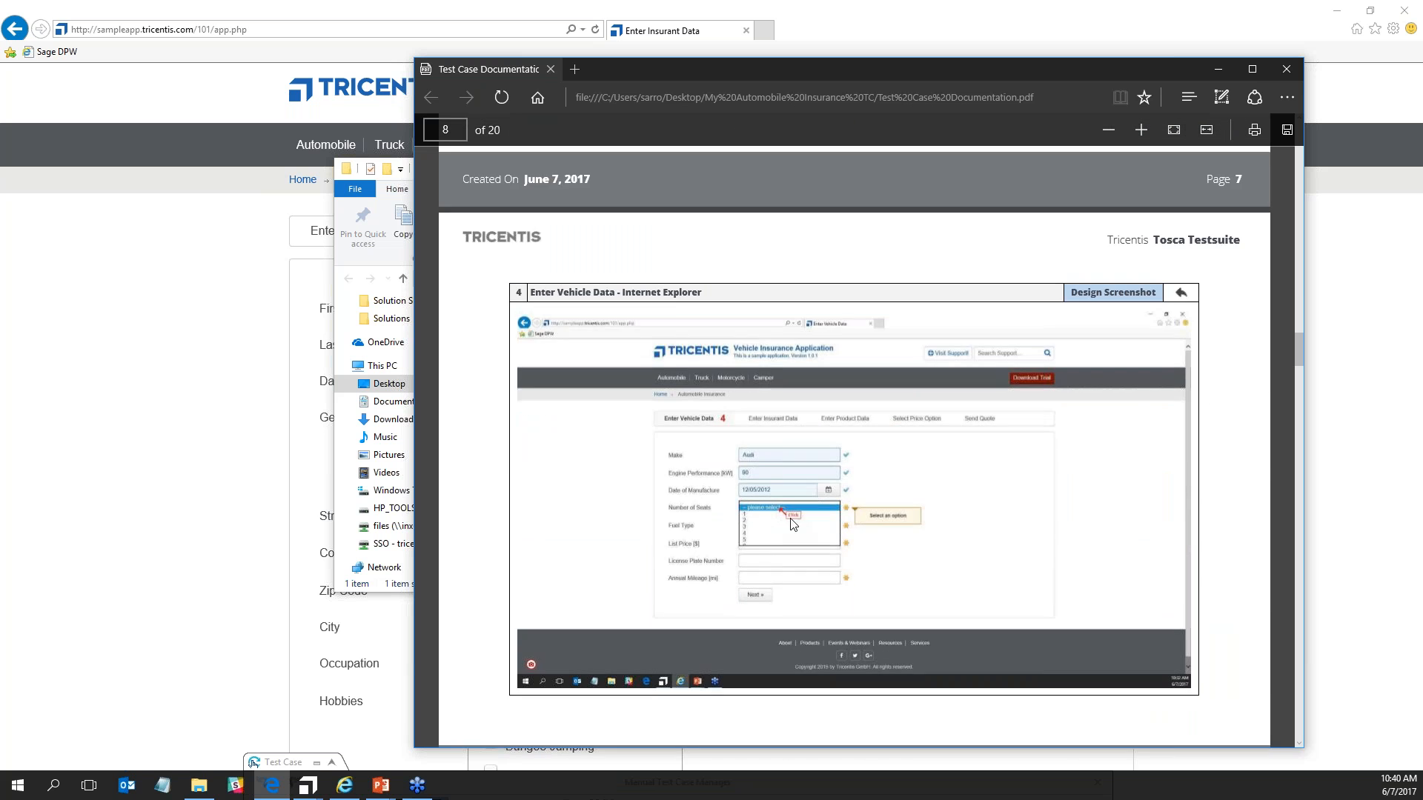
scroll(793, 524, "down", 1)
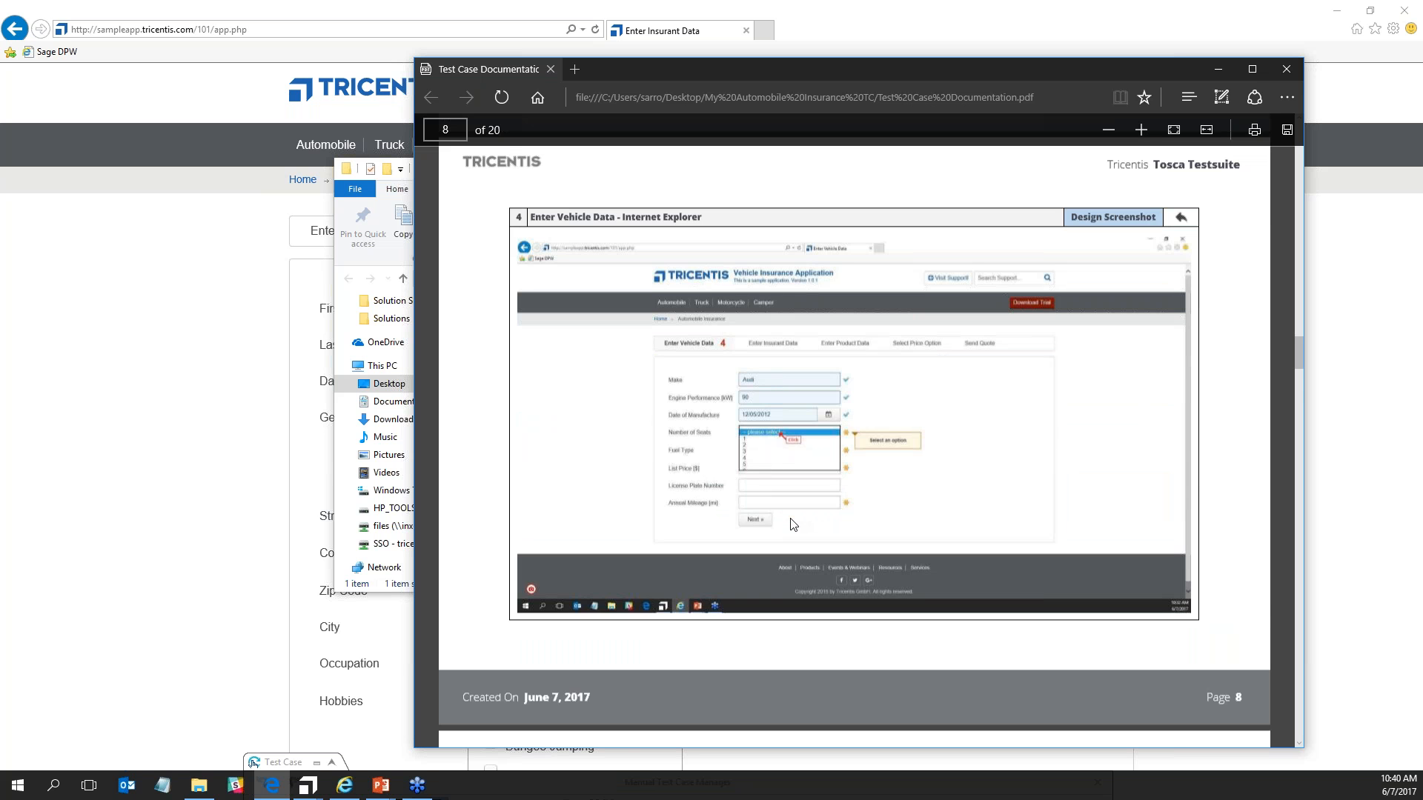
scroll(793, 523, "down", 7)
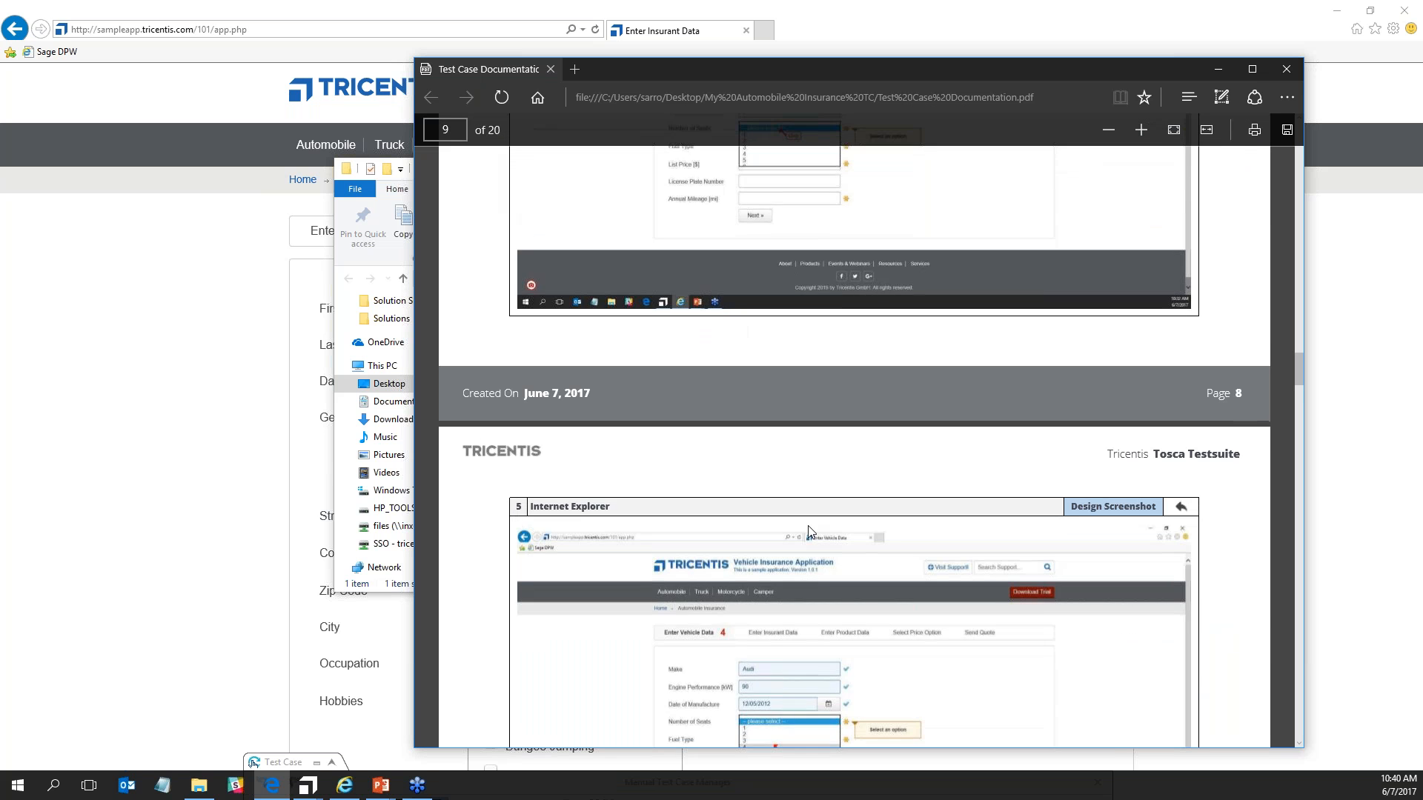
scroll(794, 571, "down", 8)
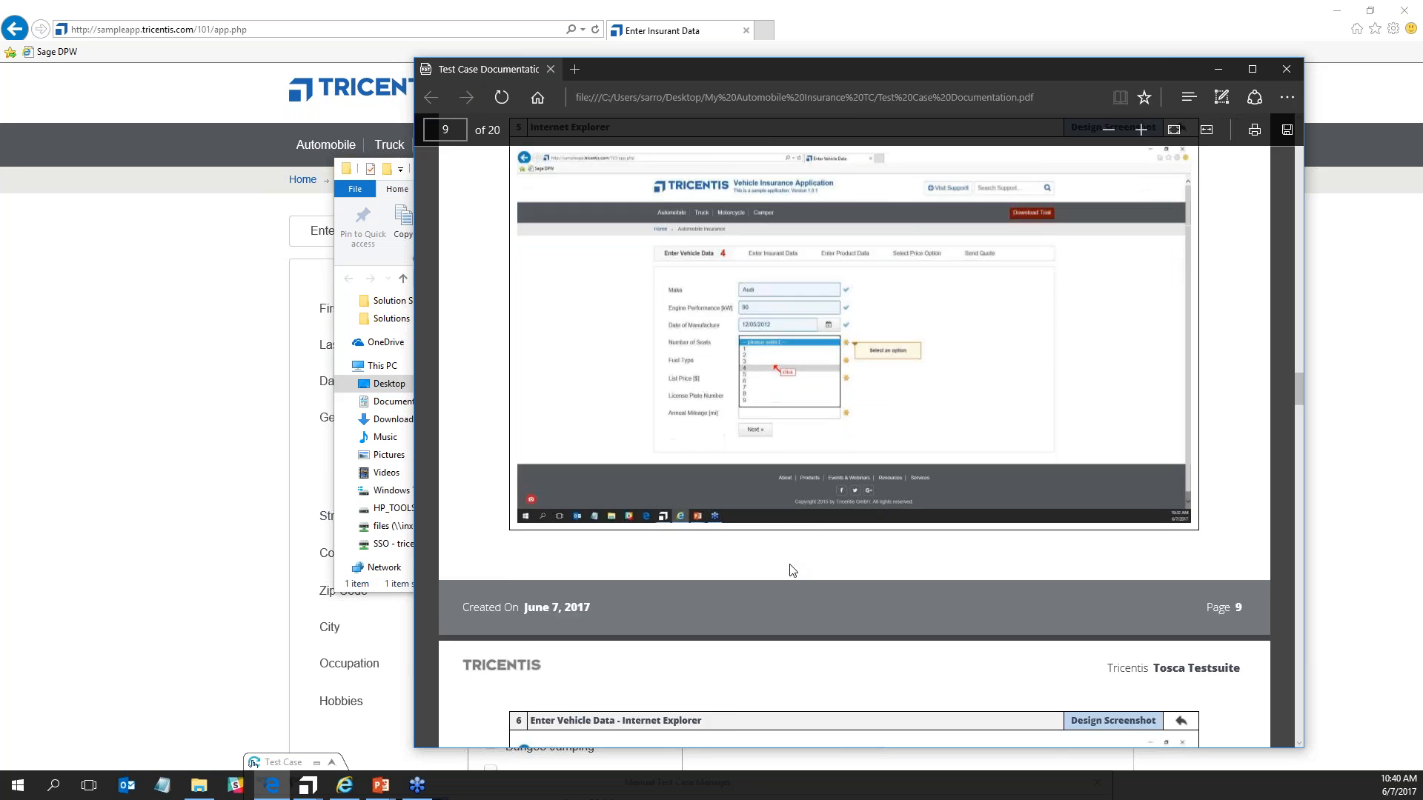
scroll(782, 506, "down", 15)
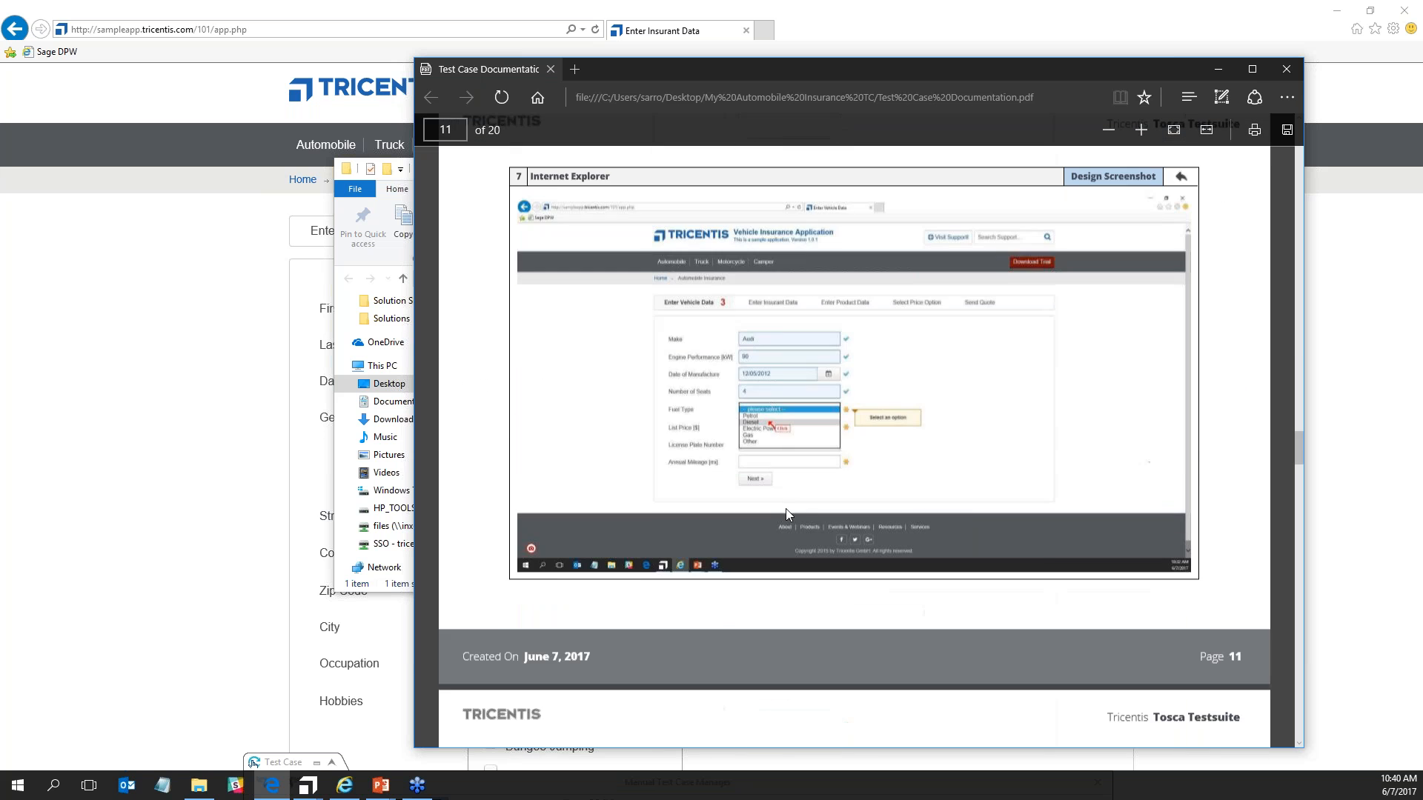
scroll(793, 482, "down", 20)
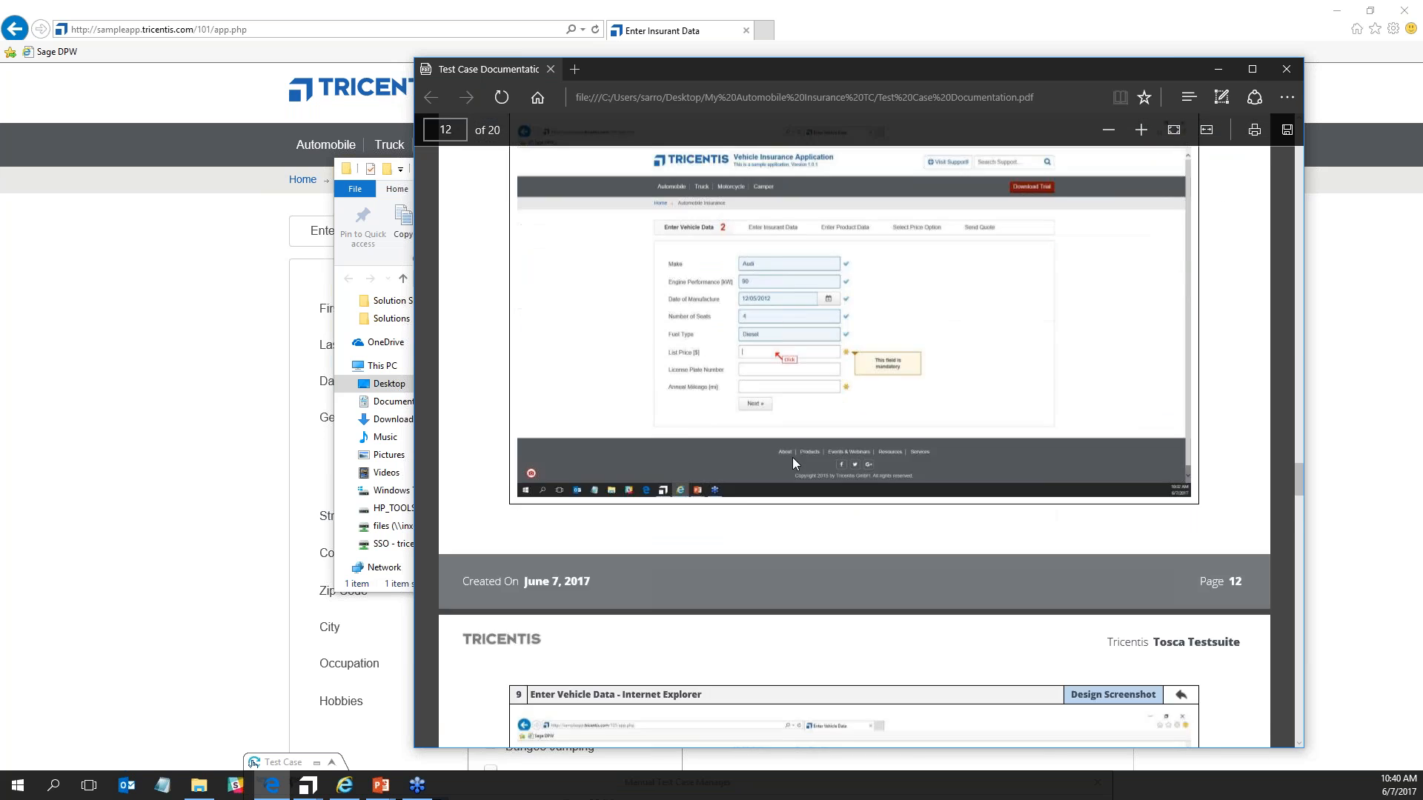
scroll(810, 480, "down", 20)
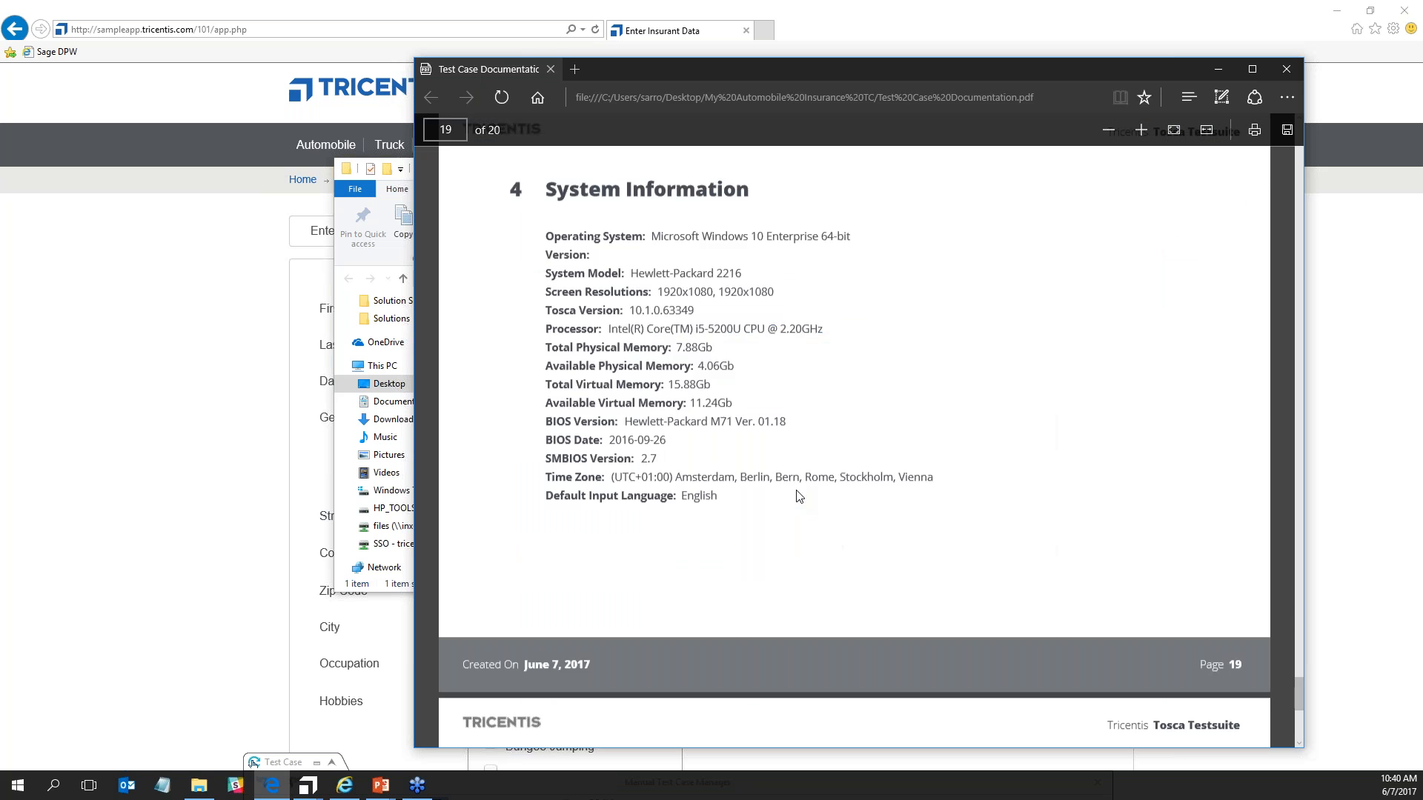
Read the documentation's System Information section and the Recorded Applications section on the last page.
scroll(794, 491, "up", 6)
scroll(794, 491, "down", 6)
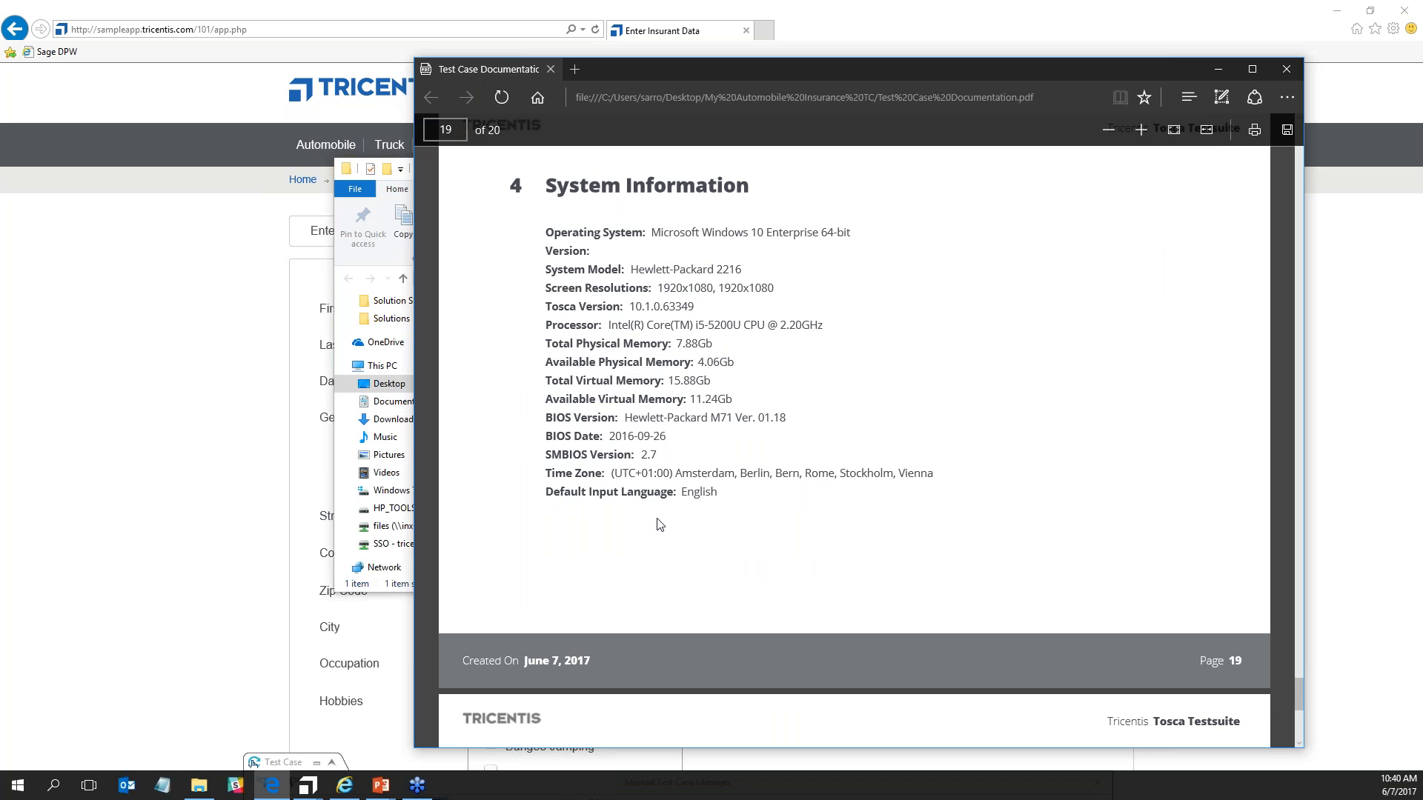
scroll(696, 520, "down", 5)
left_click_drag(571, 413, 730, 447)
left_click(713, 617)
scroll(775, 602, "down", 2)
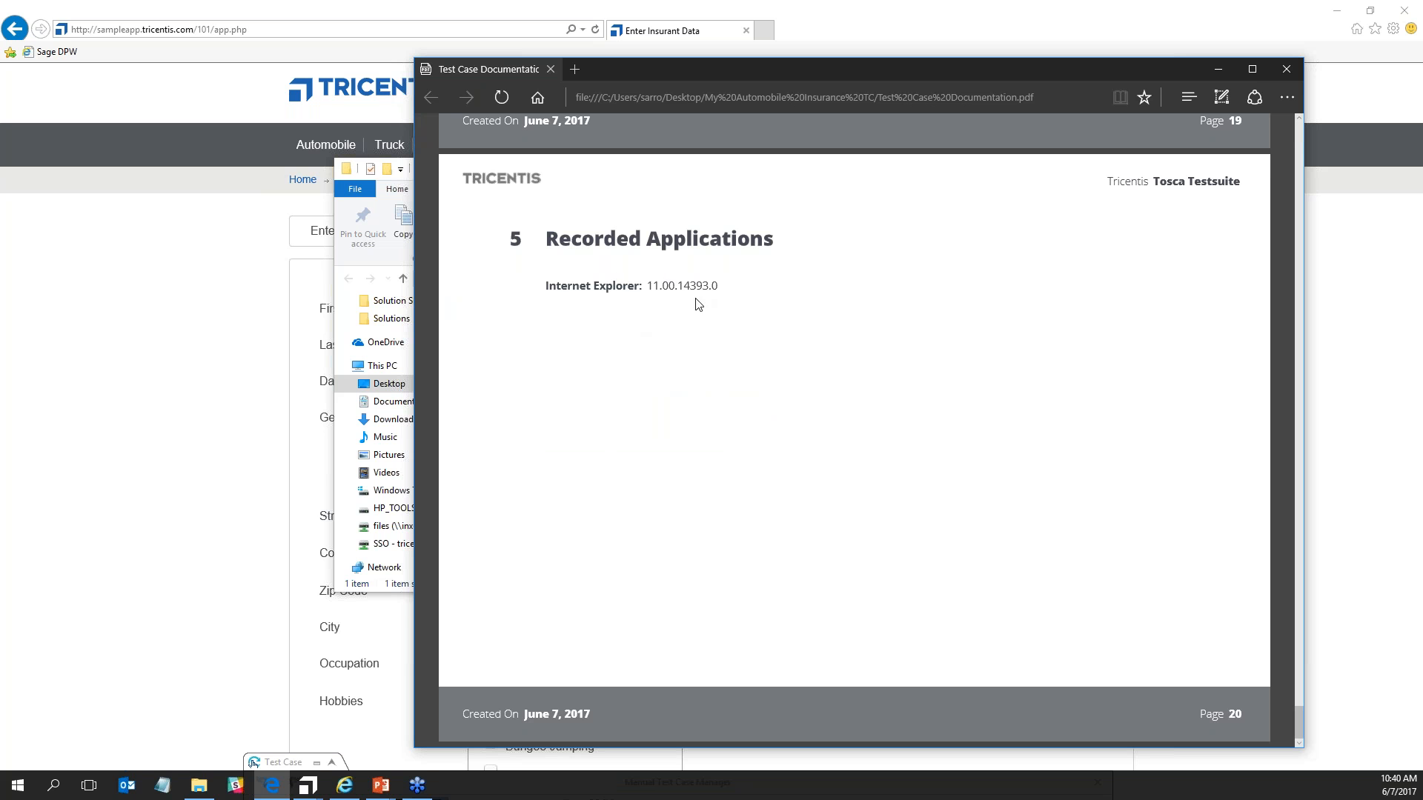
Close the PDF documentation and minimize the My Automobile Insurance TC export folder.
left_click(1287, 72)
left_click(587, 354)
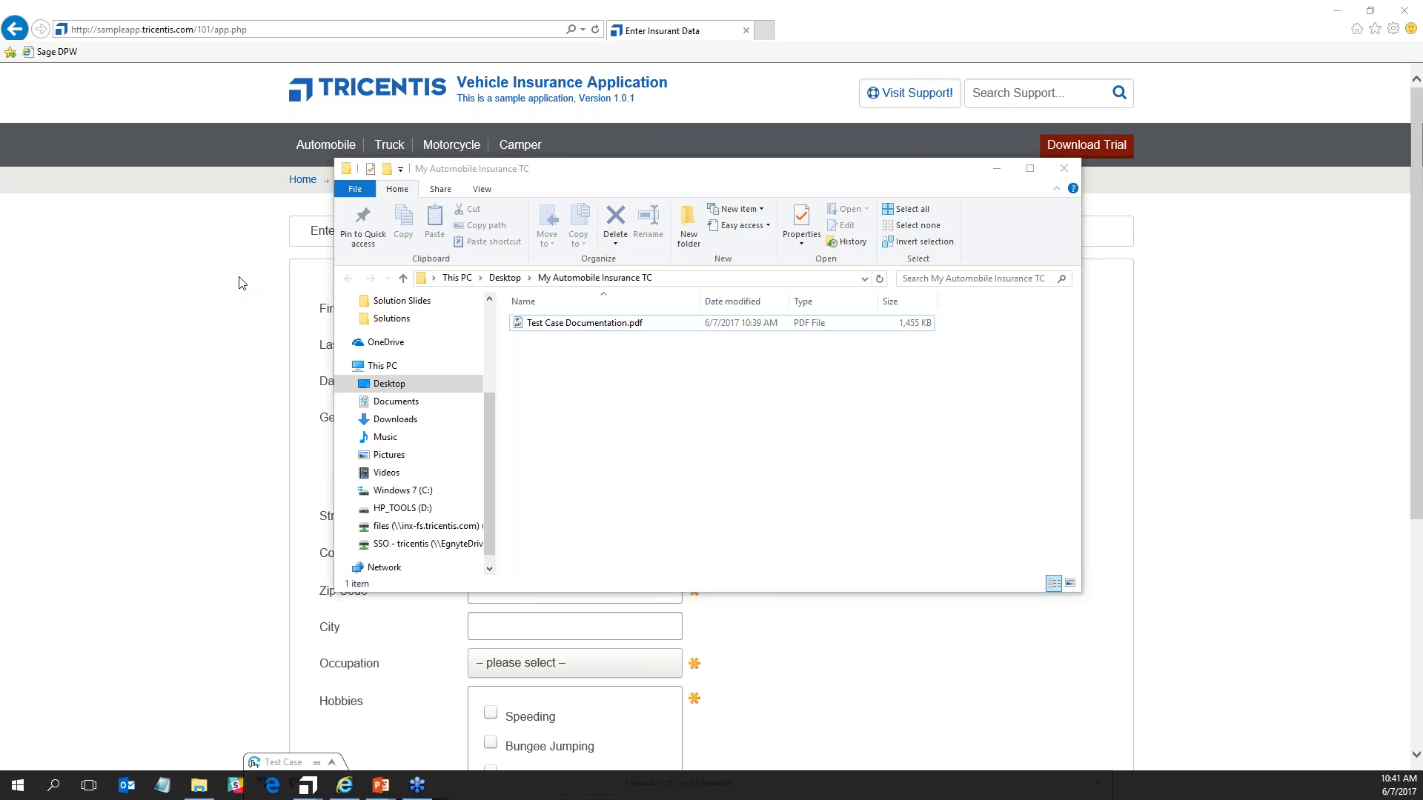
left_click(995, 171)
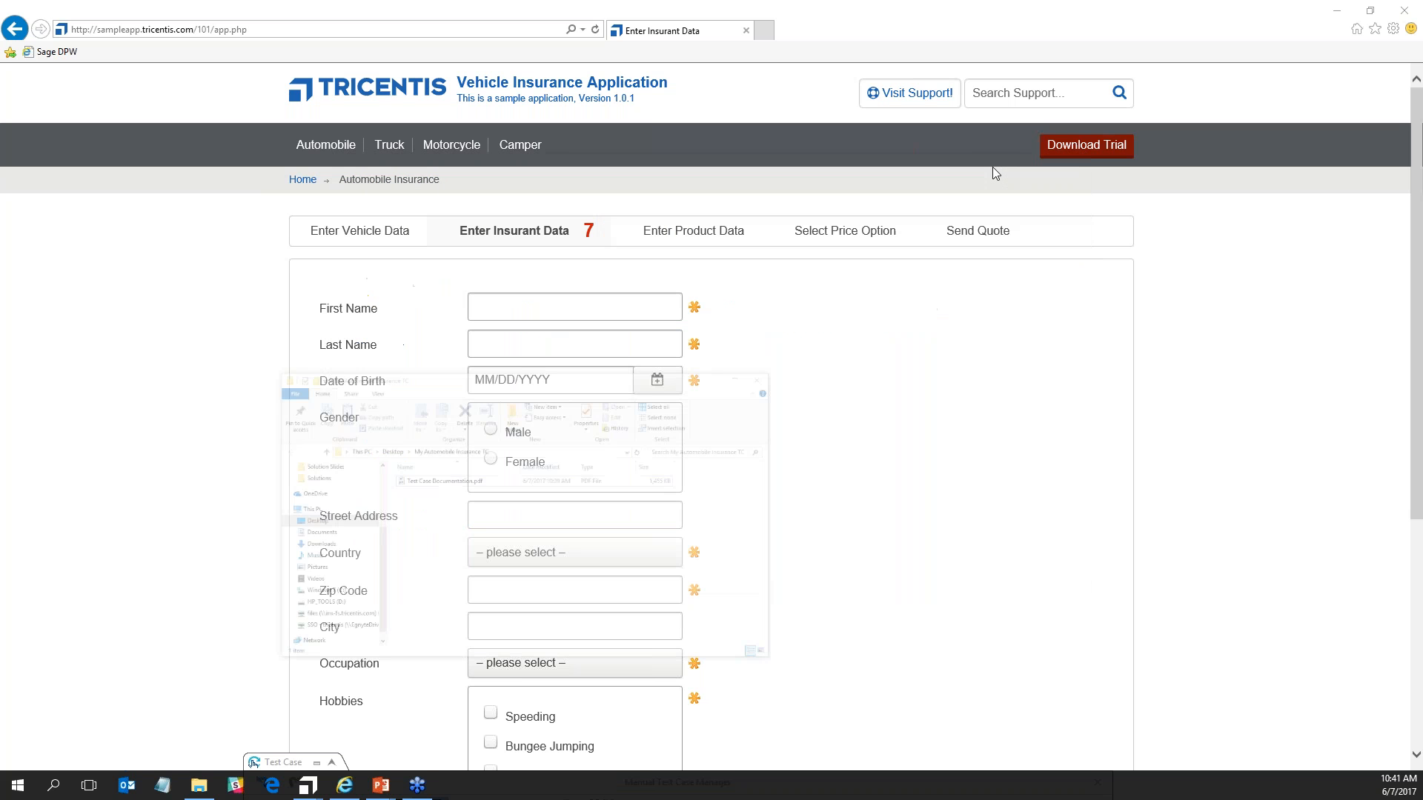
Restore the Manual Test Case Manager window and save and close the recorded test case.
left_click(331, 762)
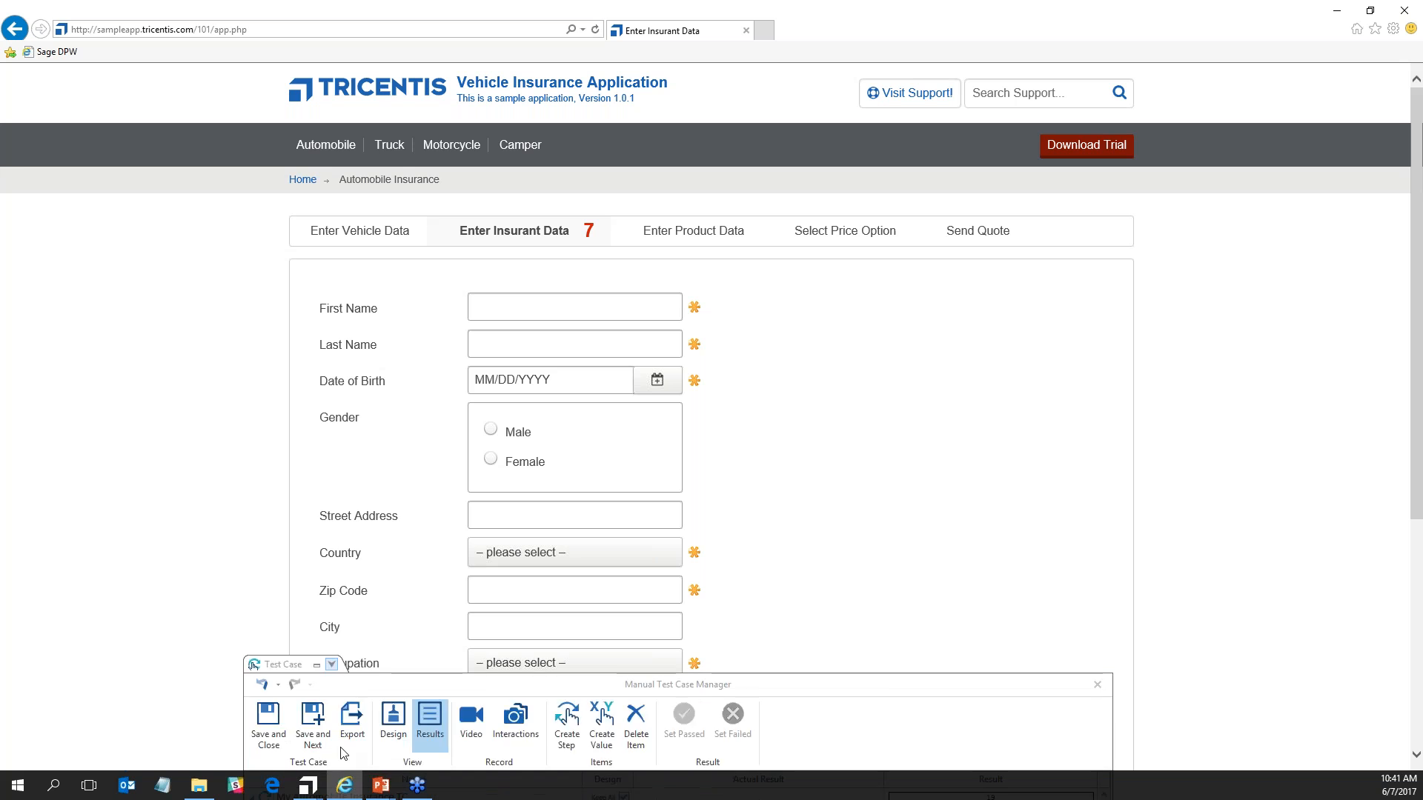
left_click_drag(550, 554, 580, 149)
left_click(269, 196)
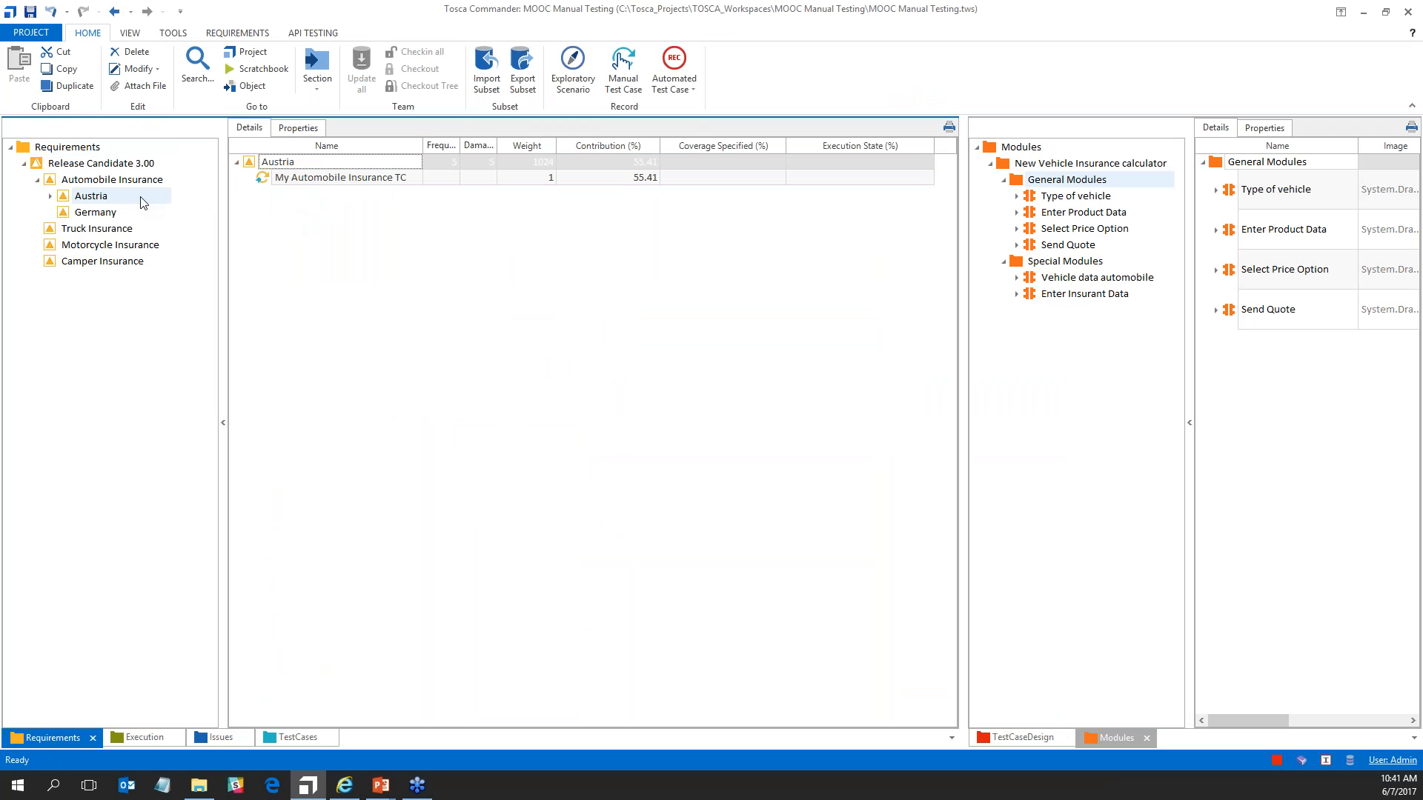
Jump from the My Automobile Insurance TC link under the Austria requirement to its linked test case.
left_click(275, 180)
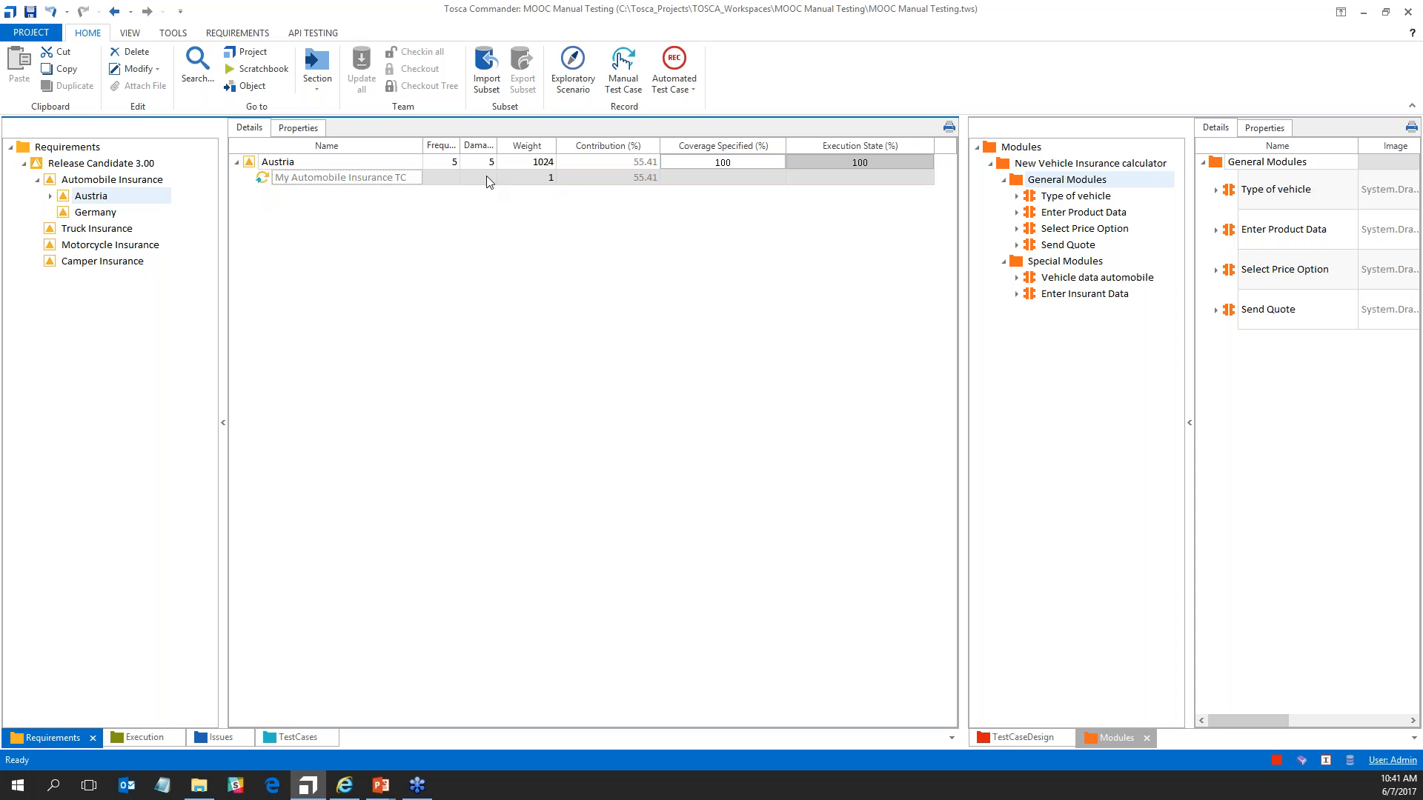
right_click(263, 182)
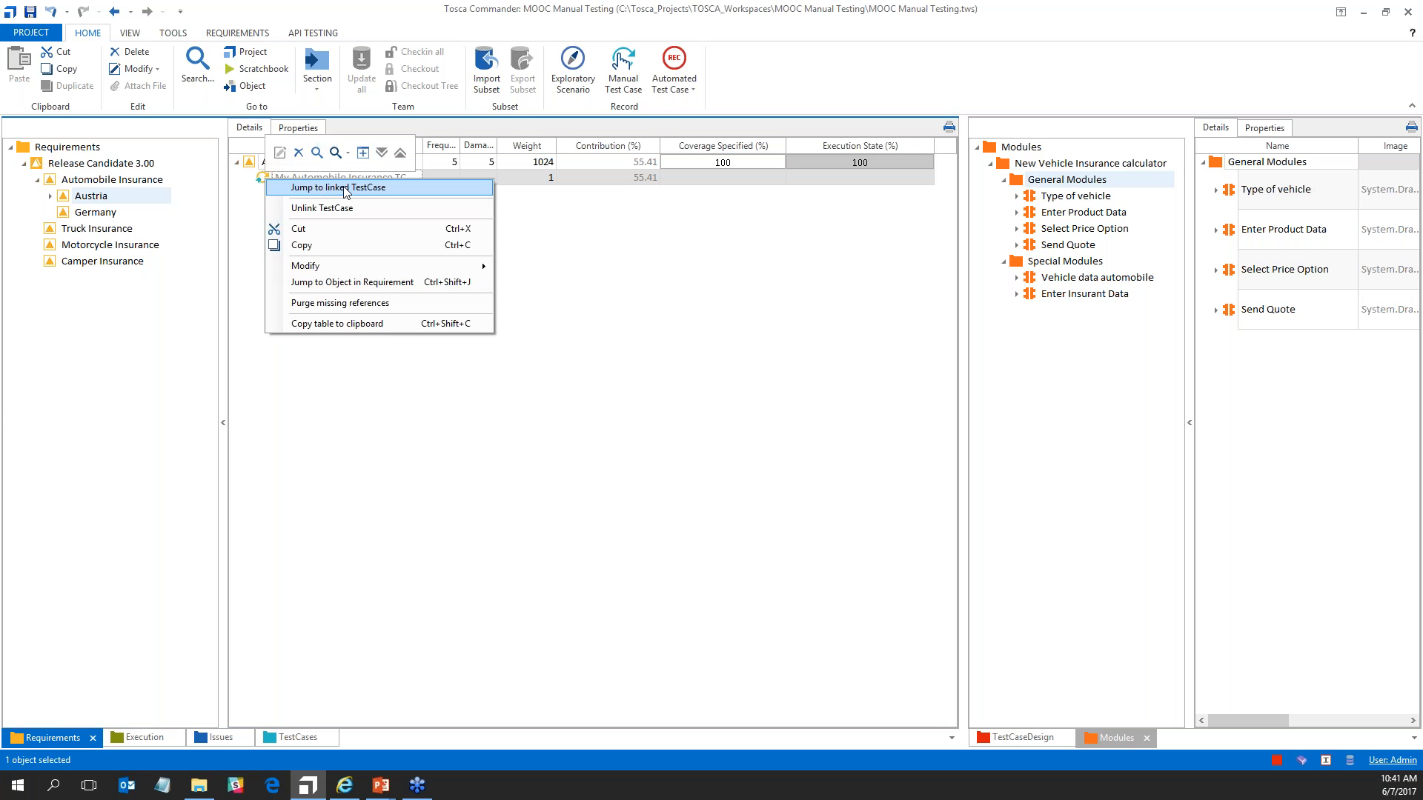
key("Escape")
left_click_drag(435, 138, 478, 437)
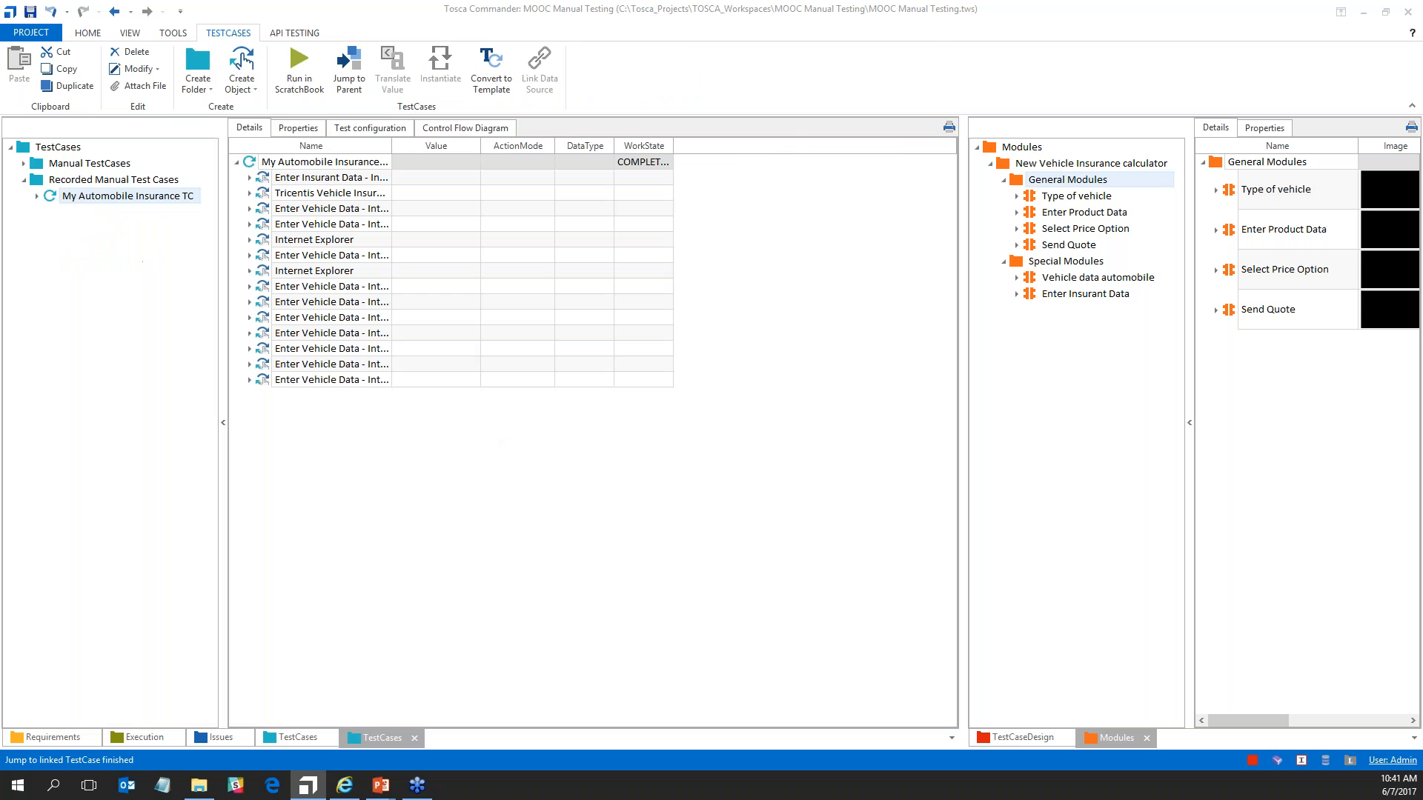
Widen the Name column and expand the first four test steps of My Automobile Insurance TC to review their recorded actions.
left_click(389, 161)
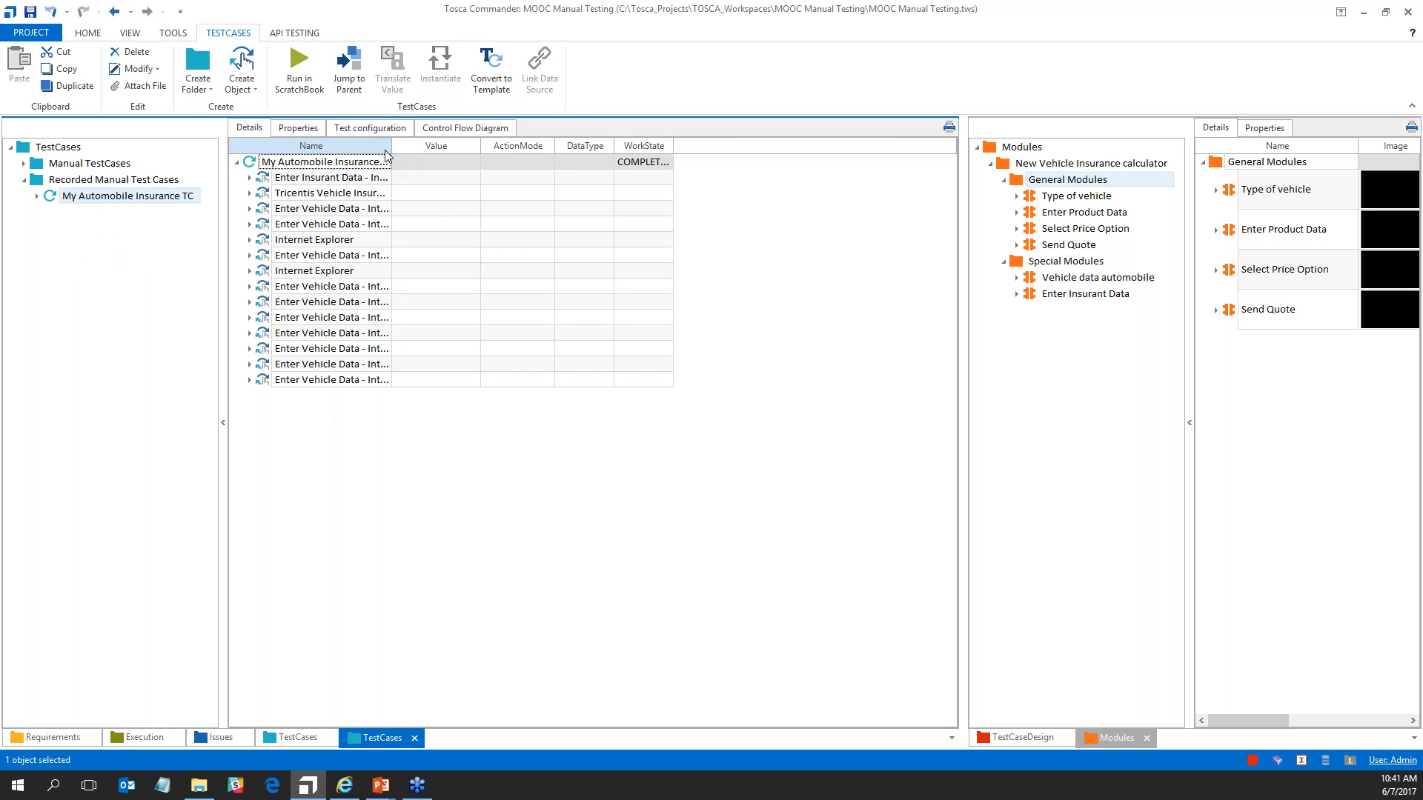
left_click_drag(391, 145, 458, 145)
left_click(251, 178)
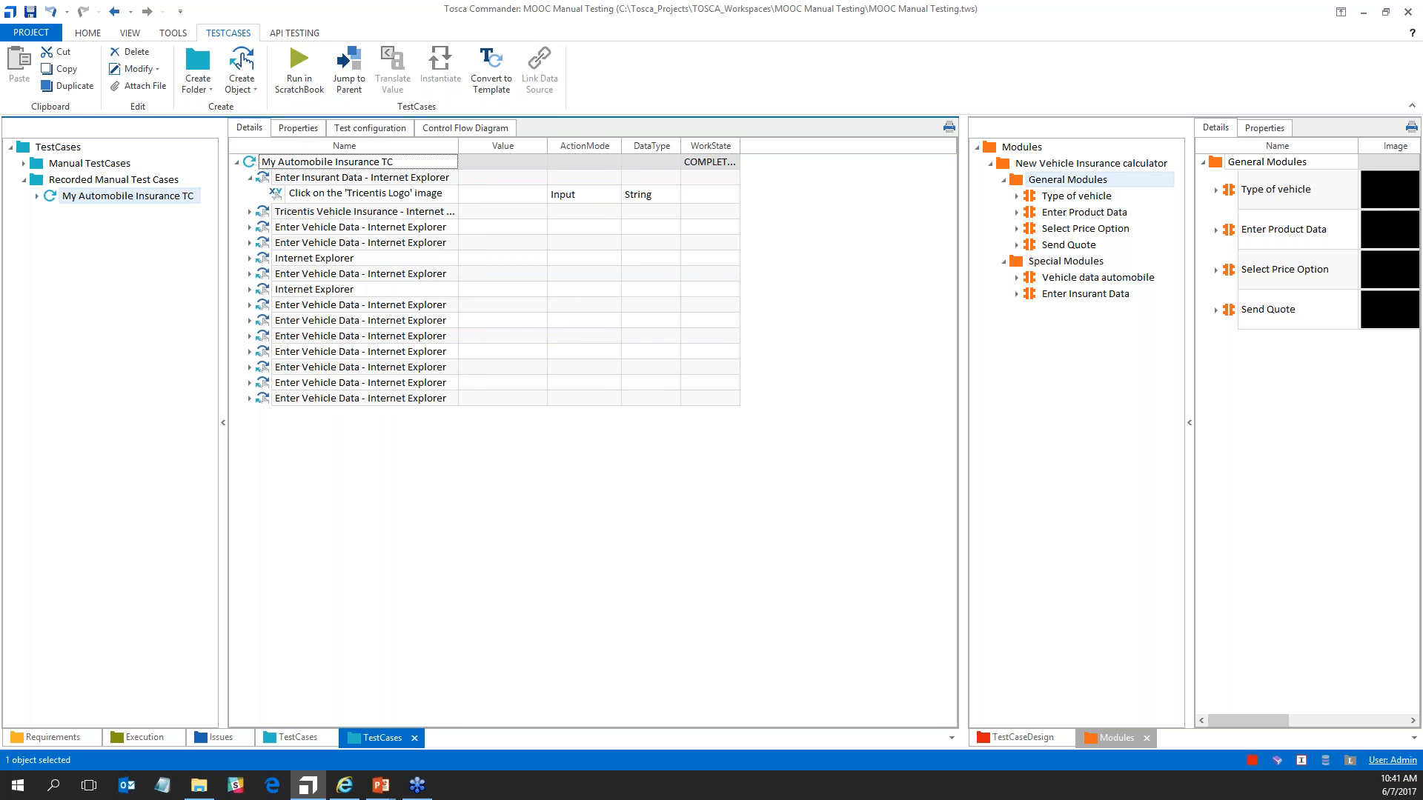
left_click(250, 212)
left_click(248, 247)
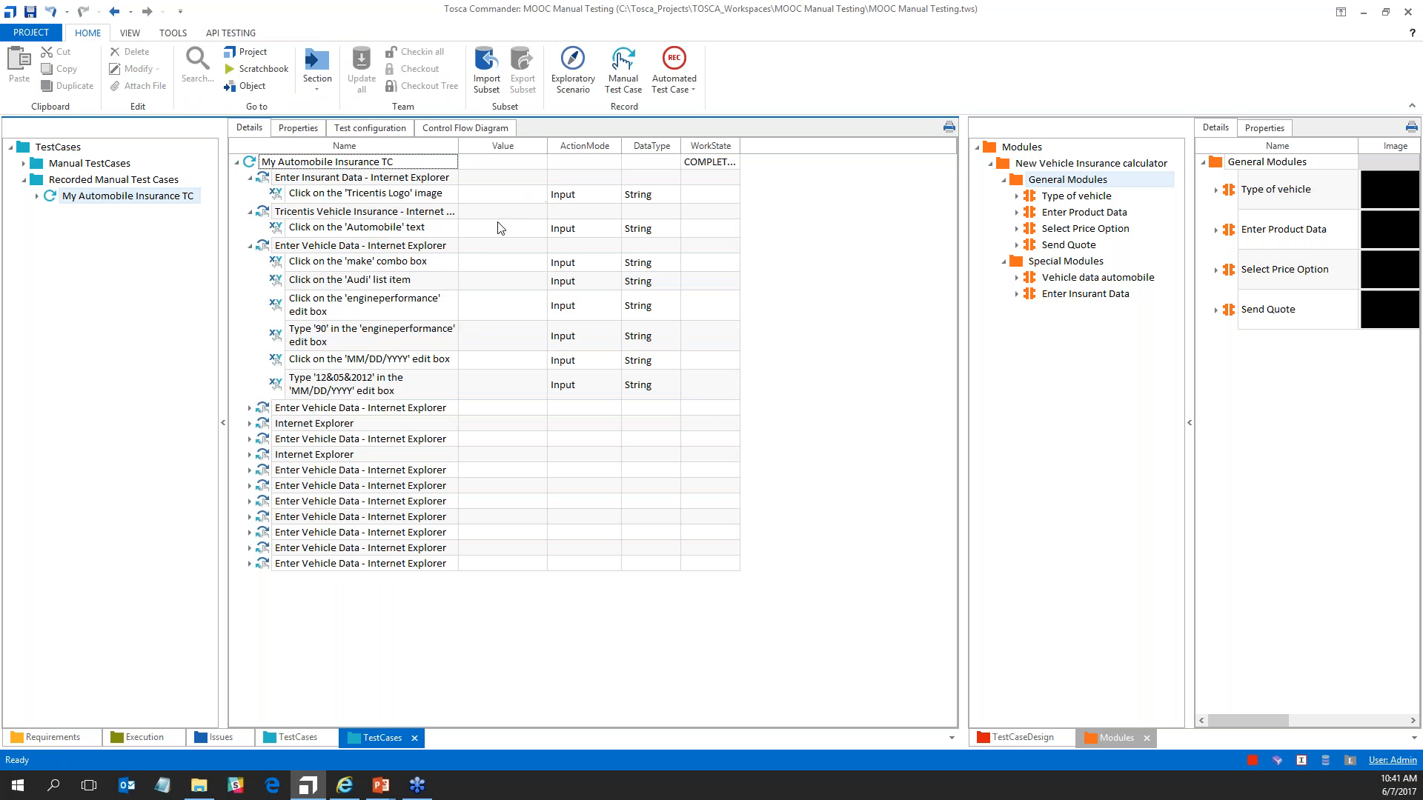
left_click(498, 262)
left_click(250, 408)
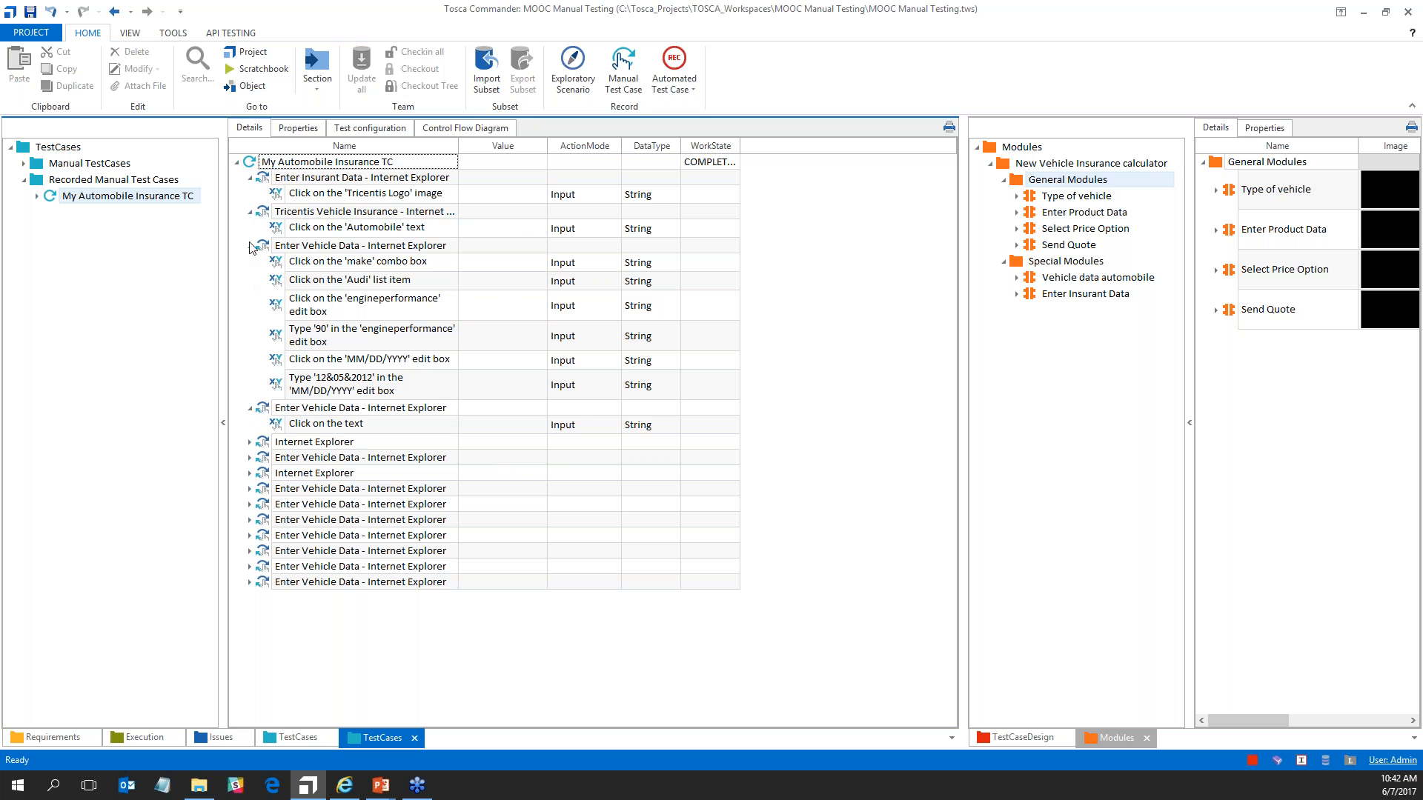
Collapse the four expanded test steps of My Automobile Insurance TC again.
left_click(250, 178)
left_click(249, 194)
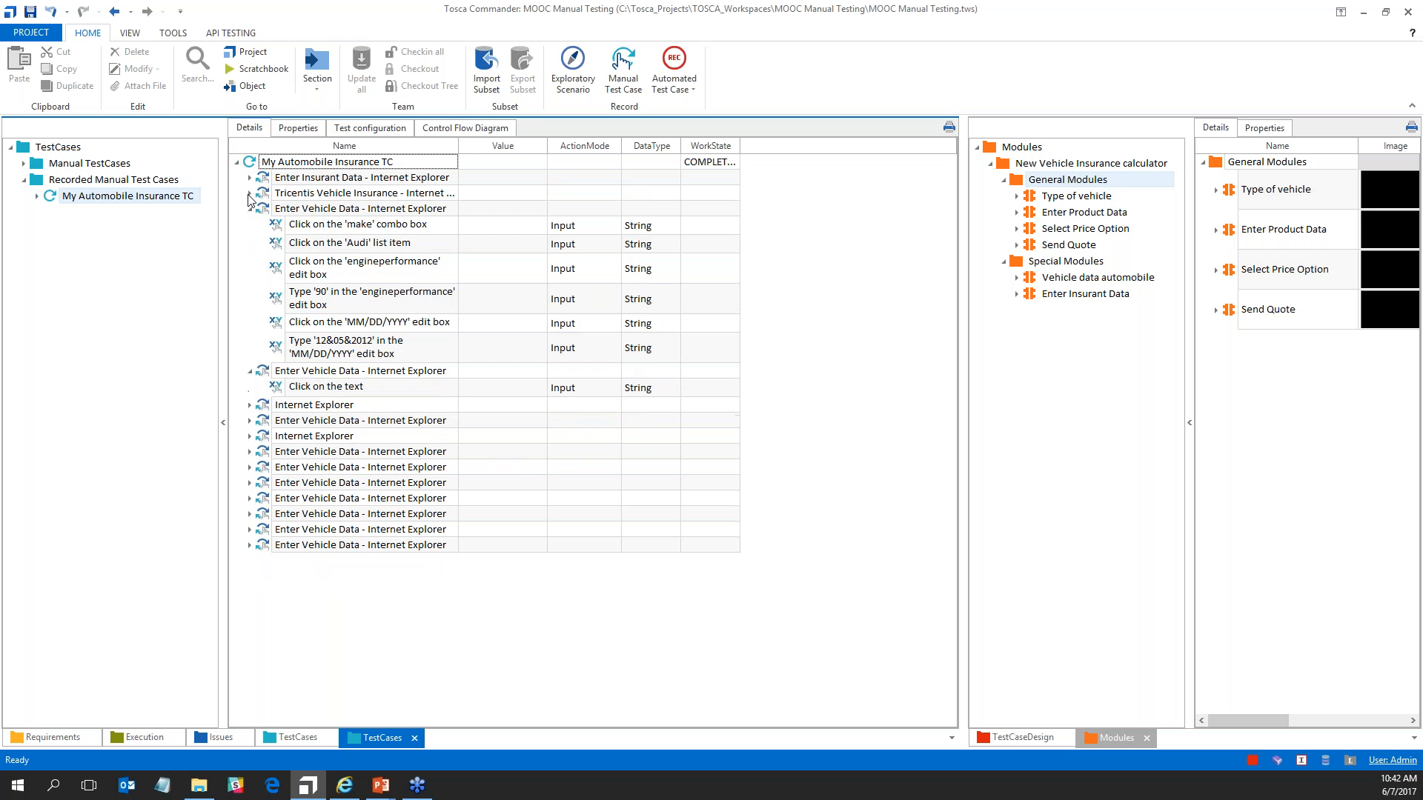
left_click(249, 209)
left_click(250, 224)
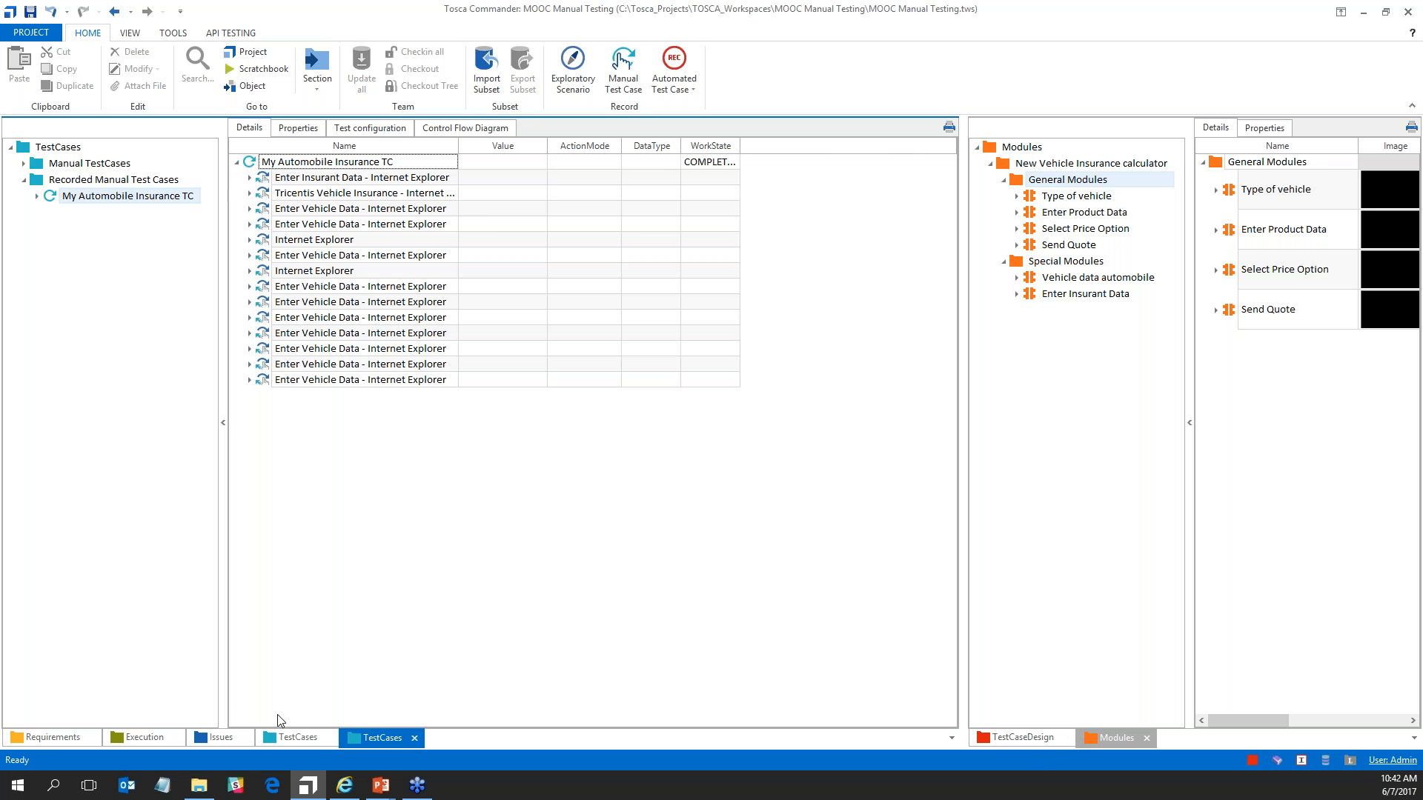
Examine the Manual TestCases list and its log under ExecutionLists in the Execution section, and return to the recorded test case.
left_click(133, 739)
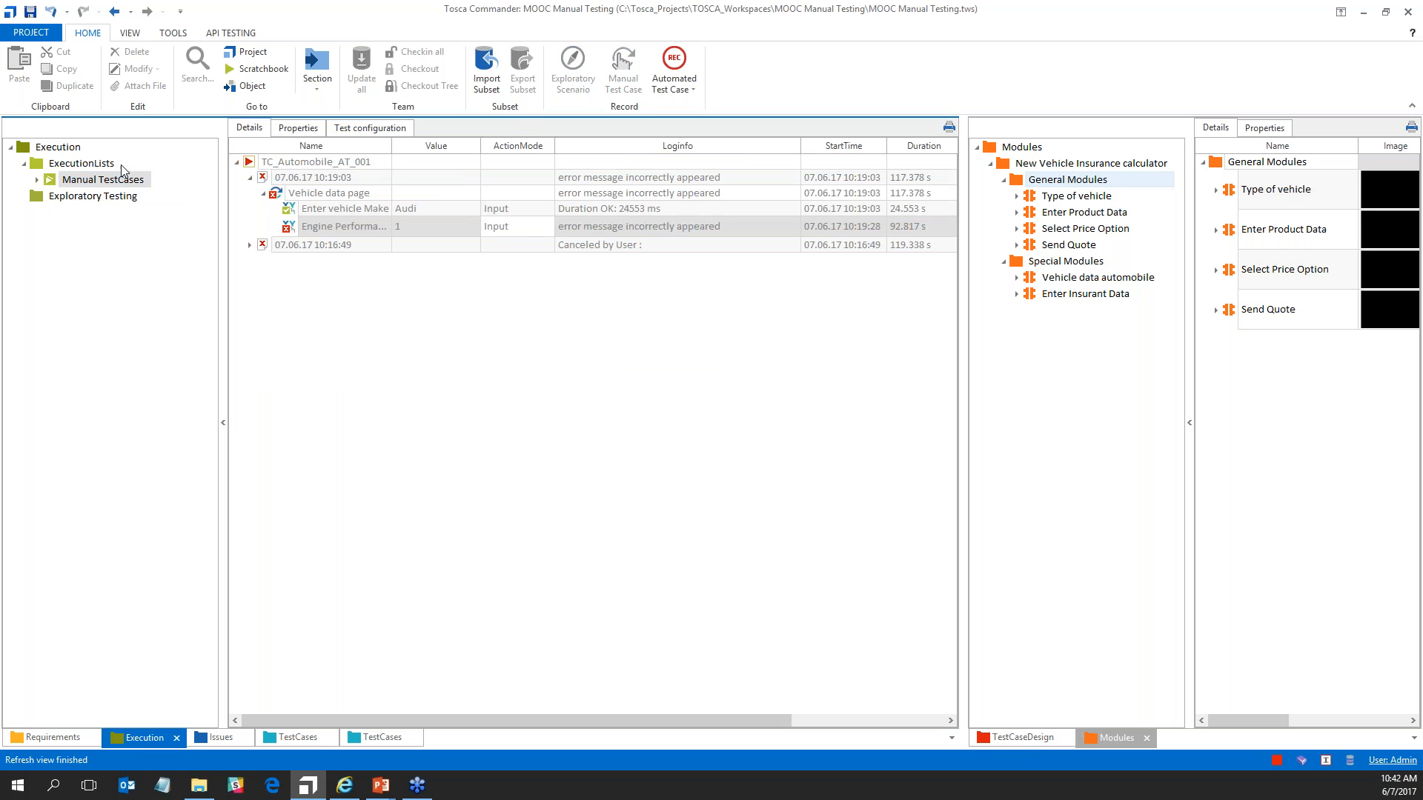
left_click(37, 180)
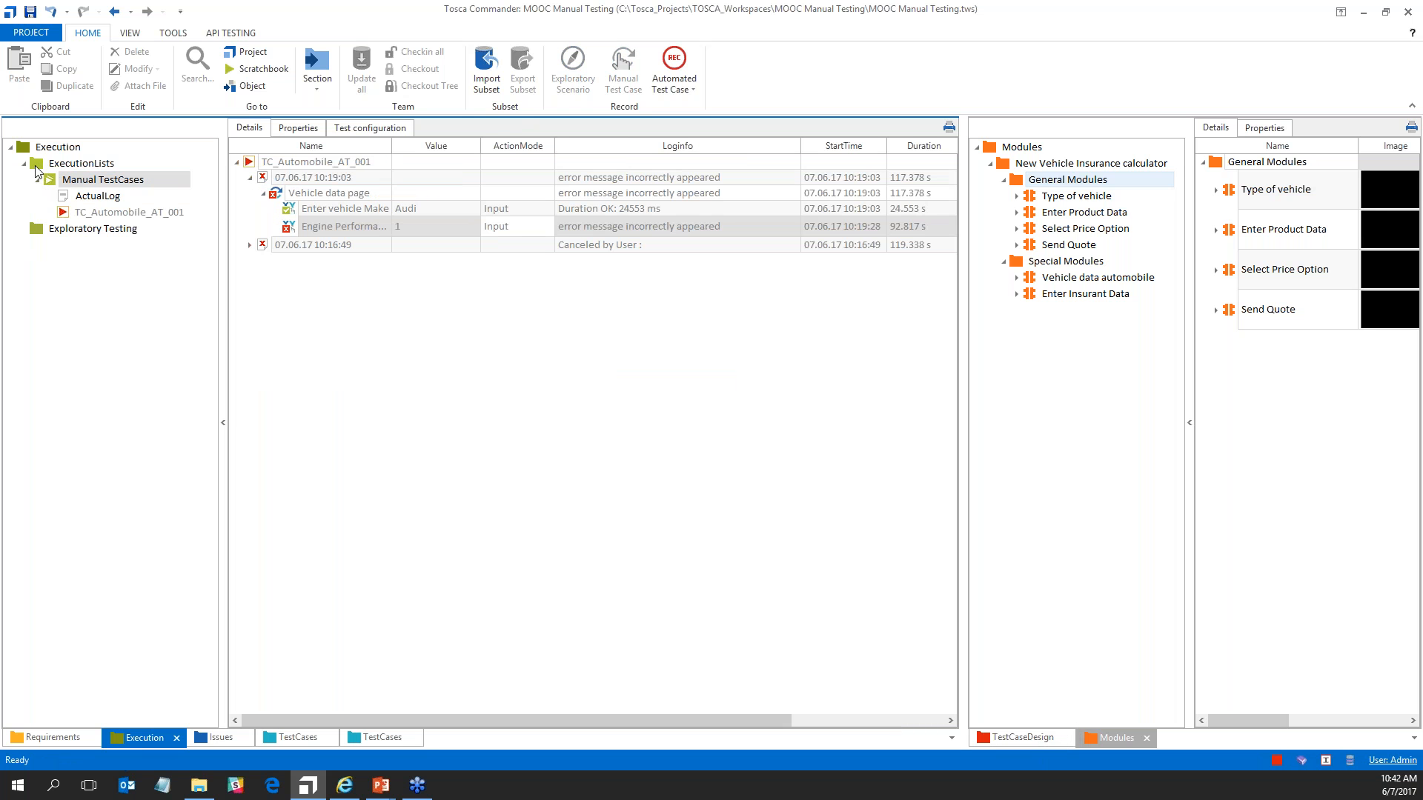
left_click(26, 164)
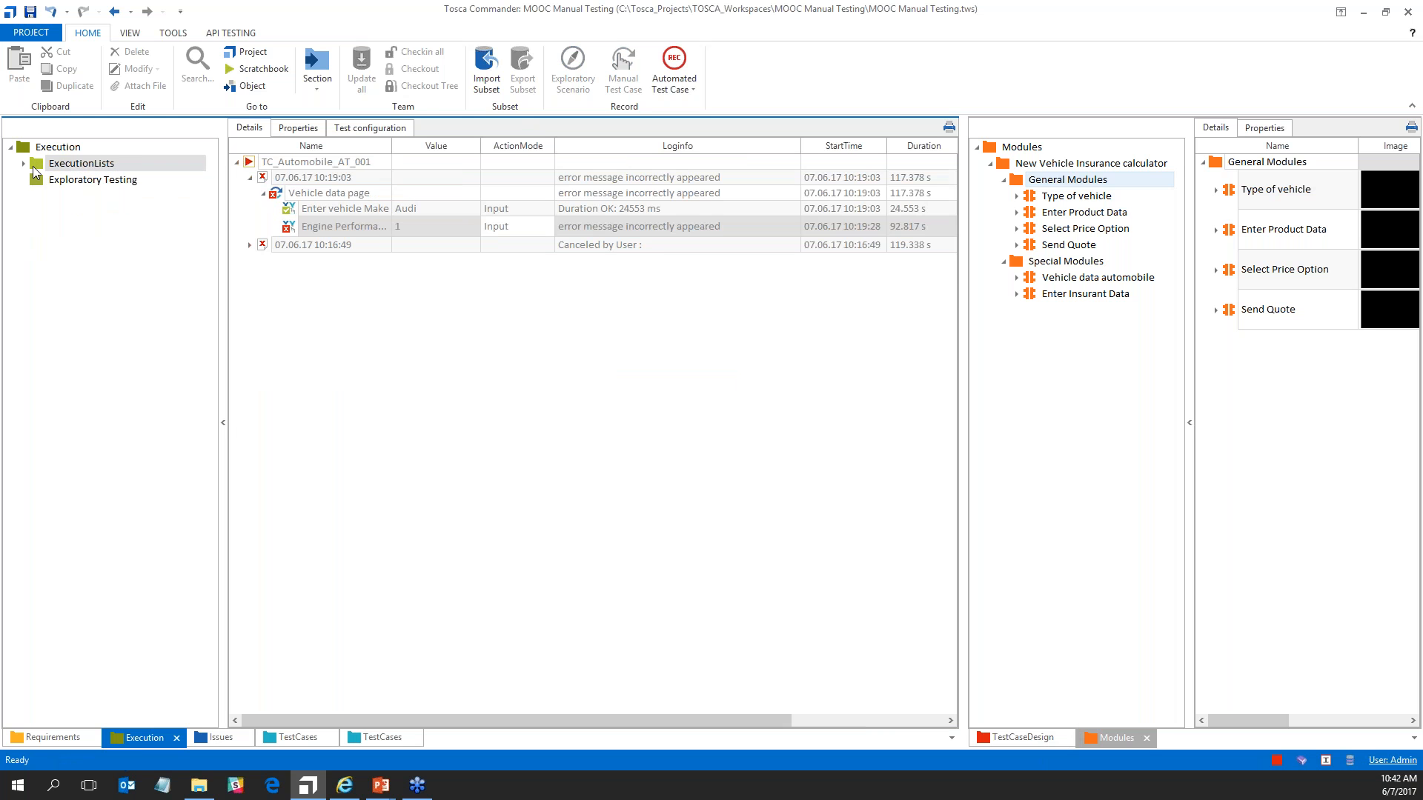
left_click(23, 164)
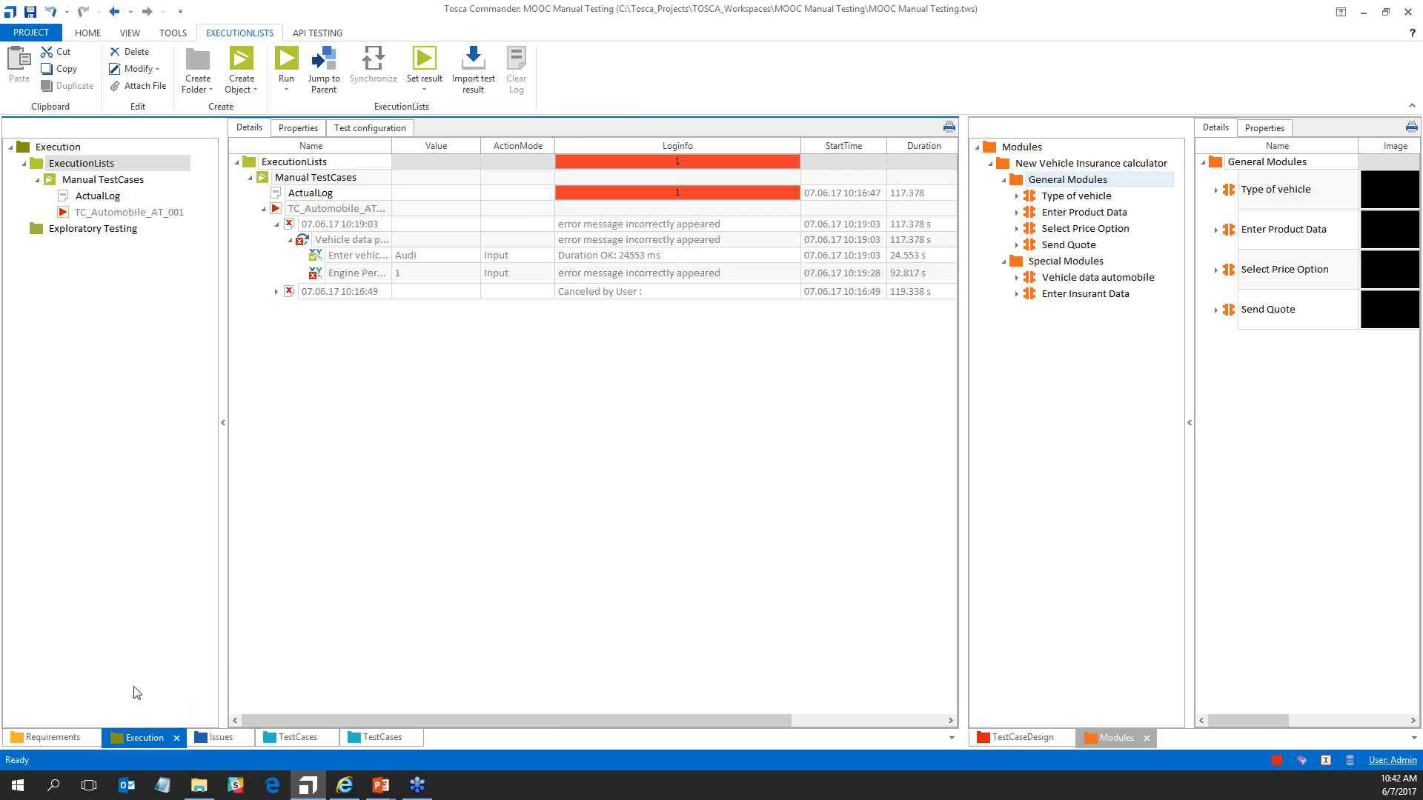
left_click(59, 739)
left_click(150, 738)
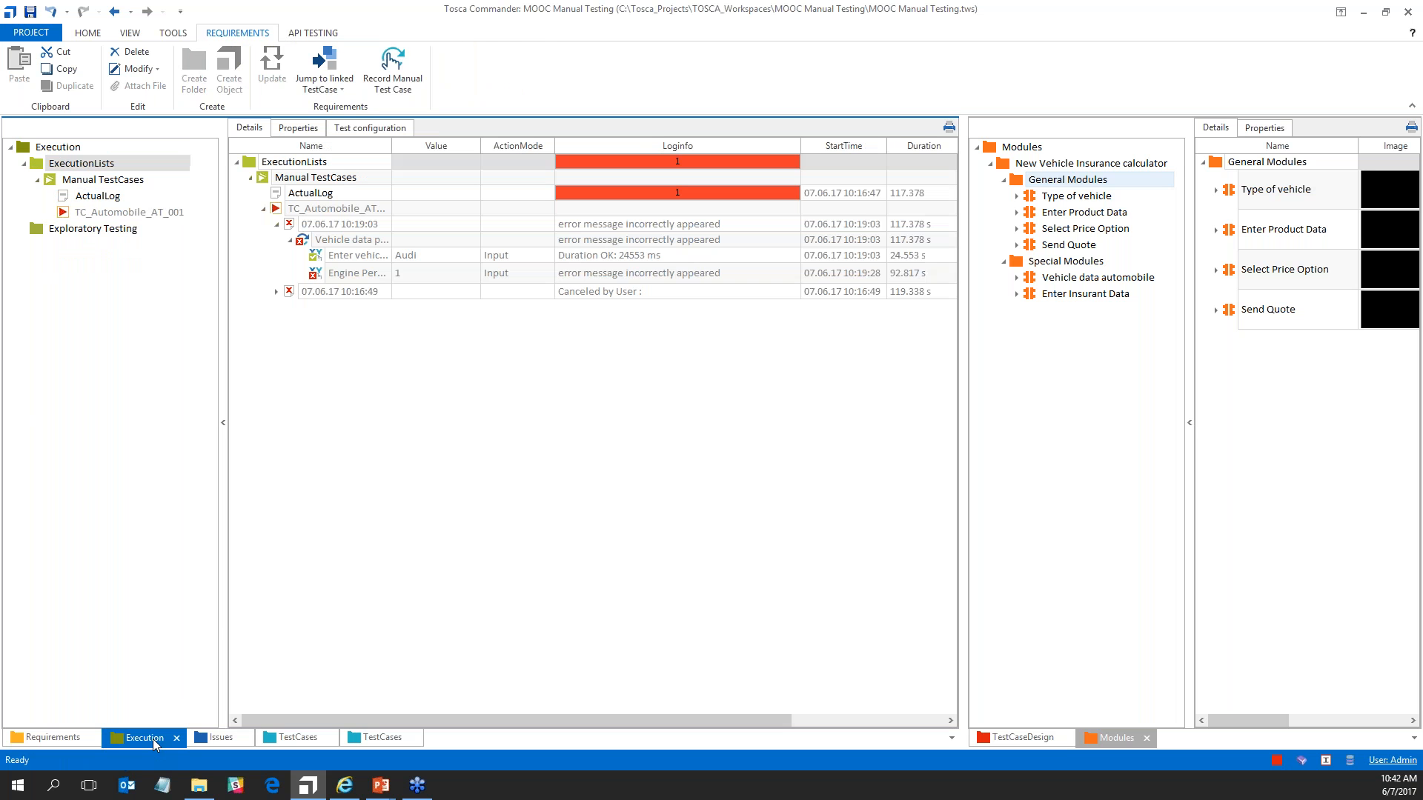
left_click(77, 179)
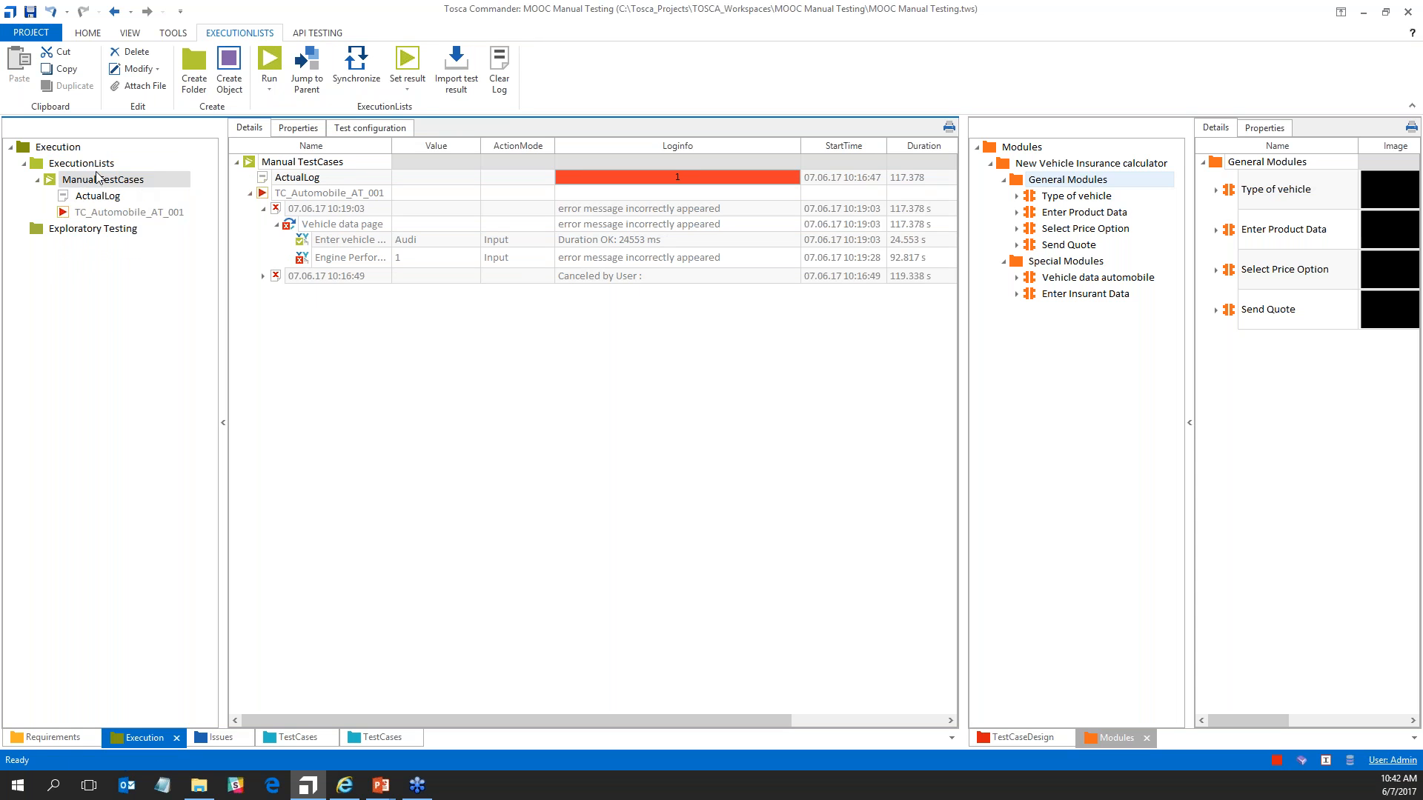
left_click(38, 180)
left_click(82, 163)
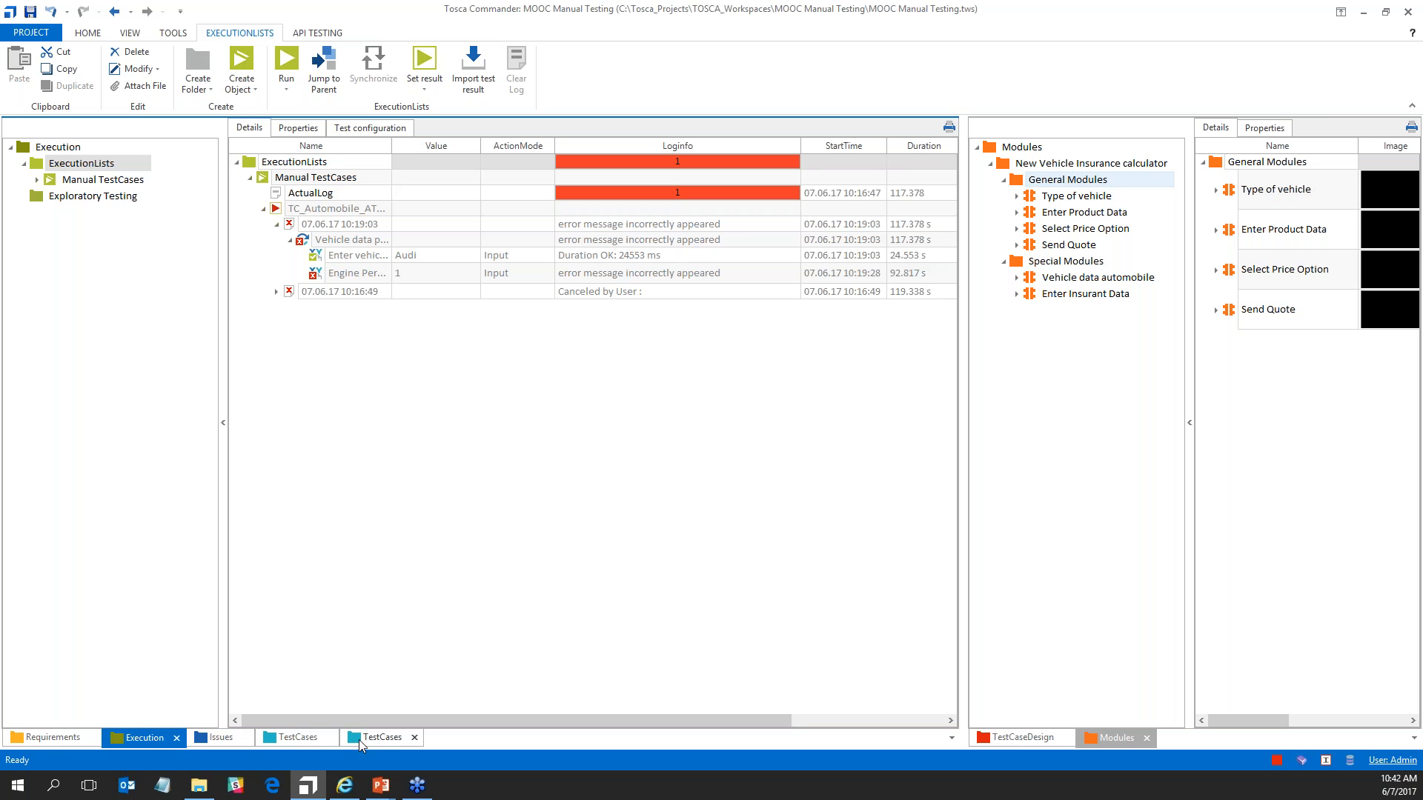
left_click(384, 738)
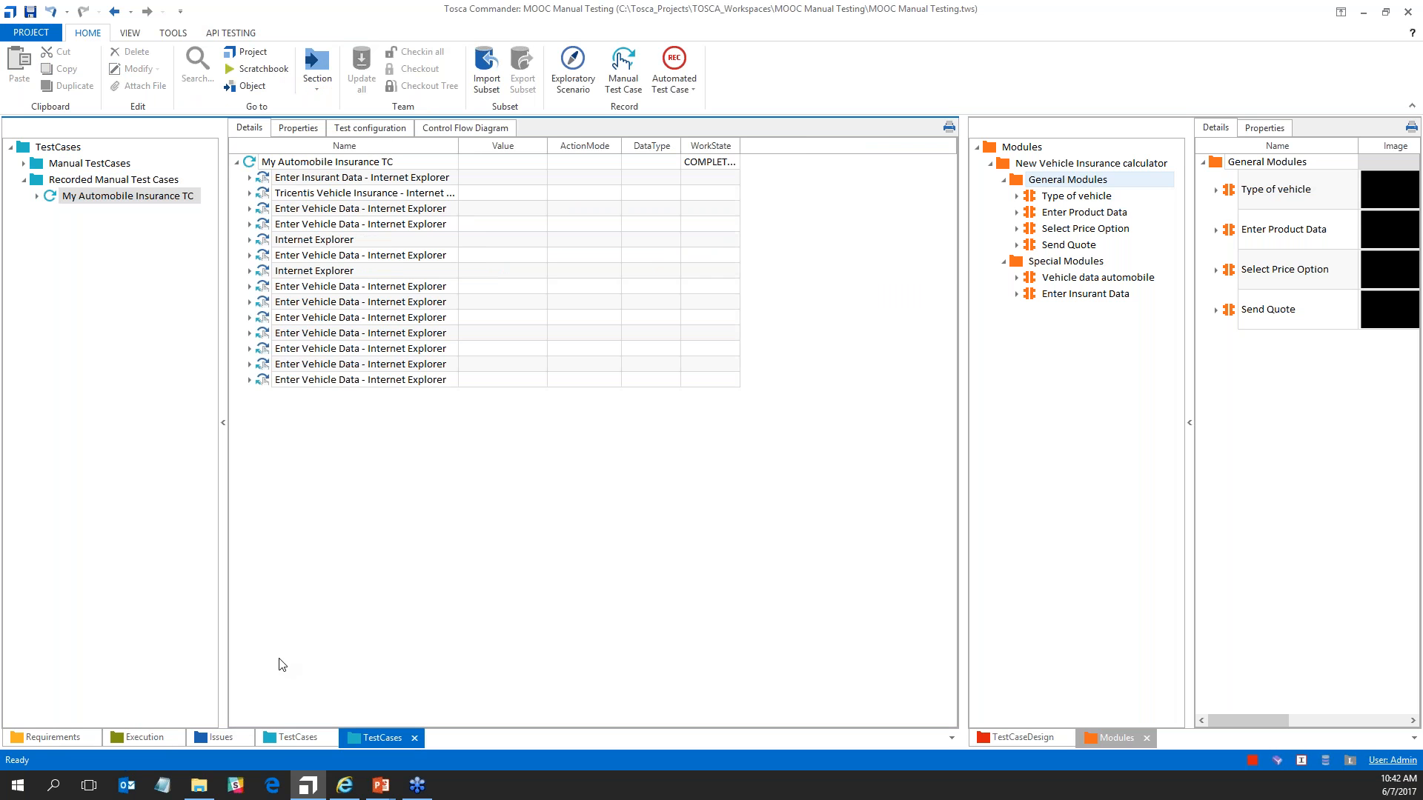
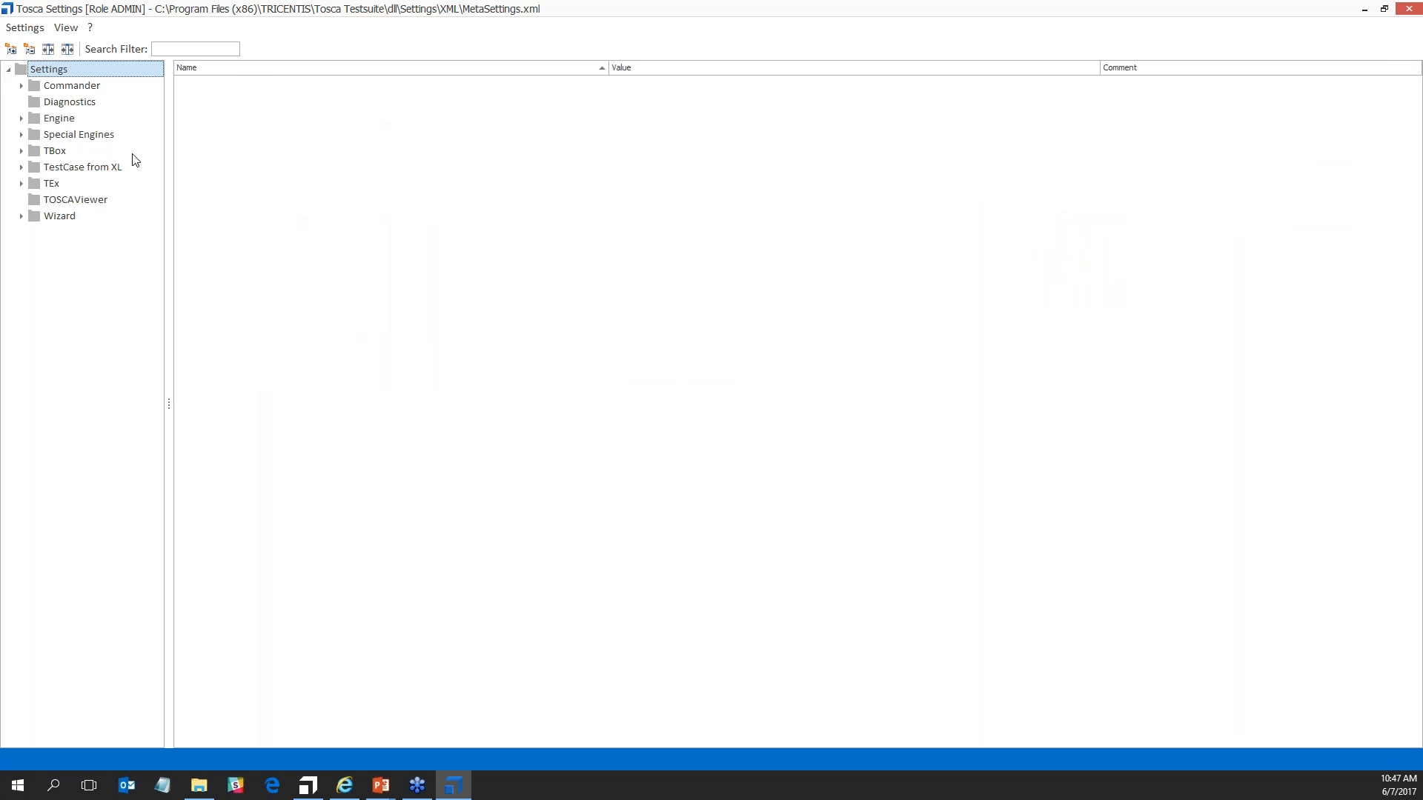
Review the ManualTestExecution settings under Commander in Tosca Settings, and close the settings window.
left_click(47, 86)
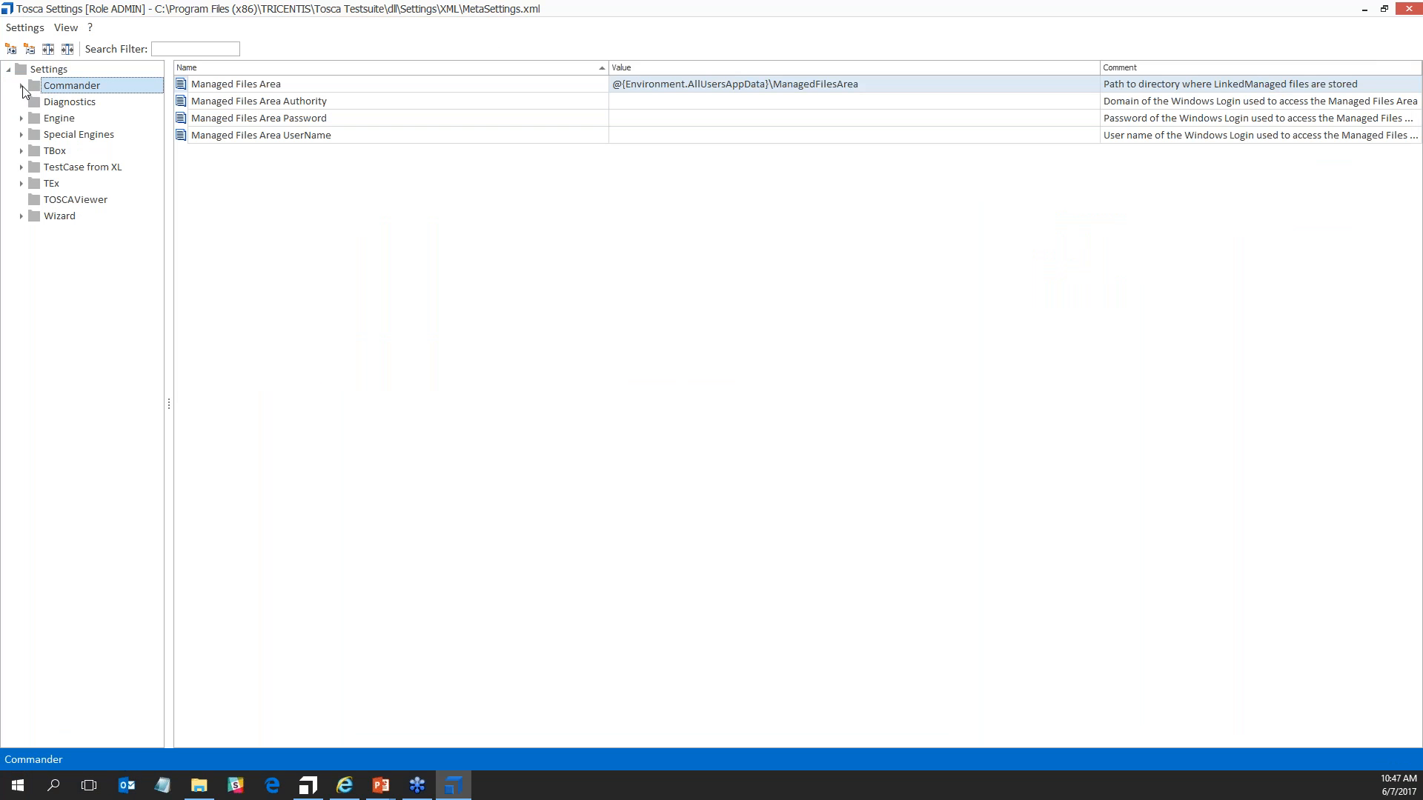
left_click(22, 87)
left_click(127, 150)
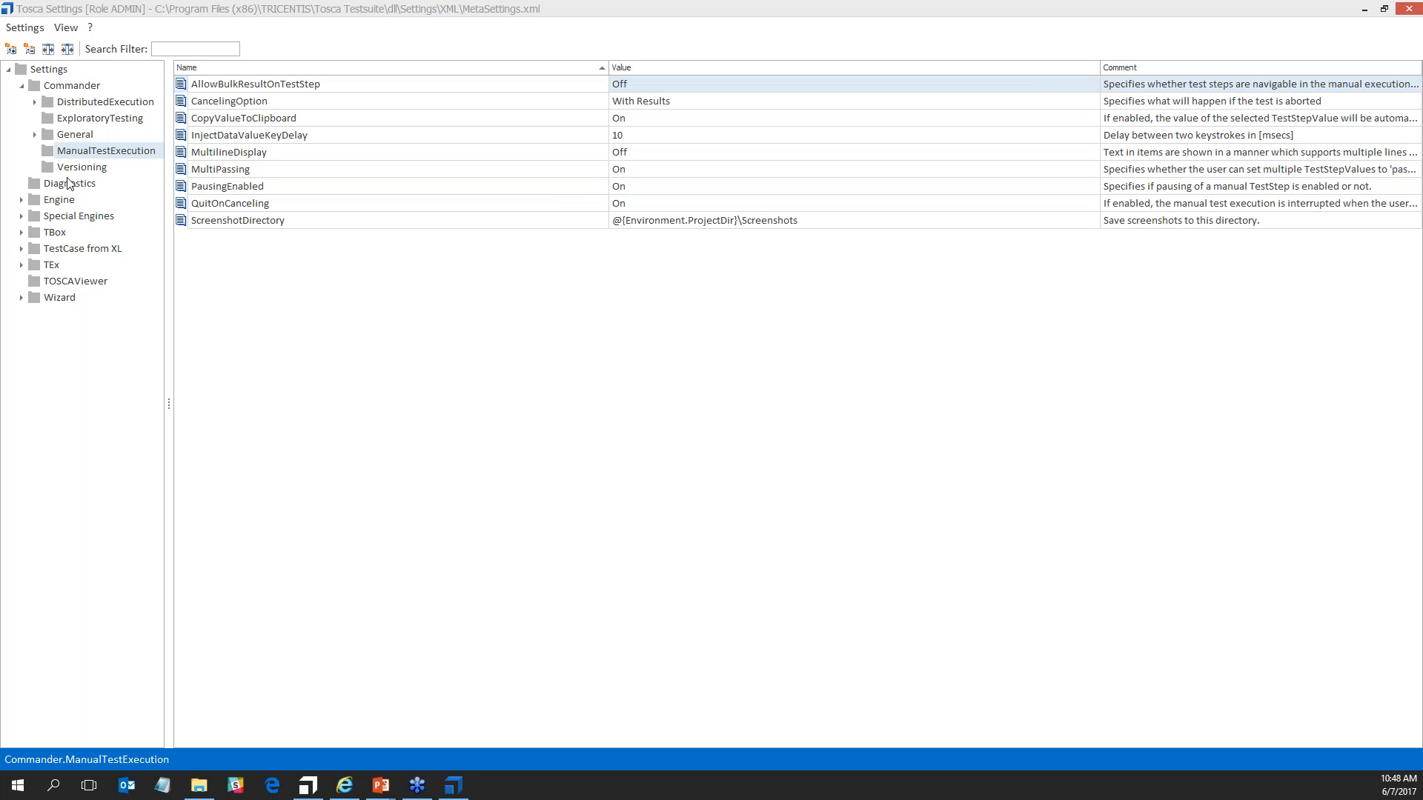
left_click(1406, 11)
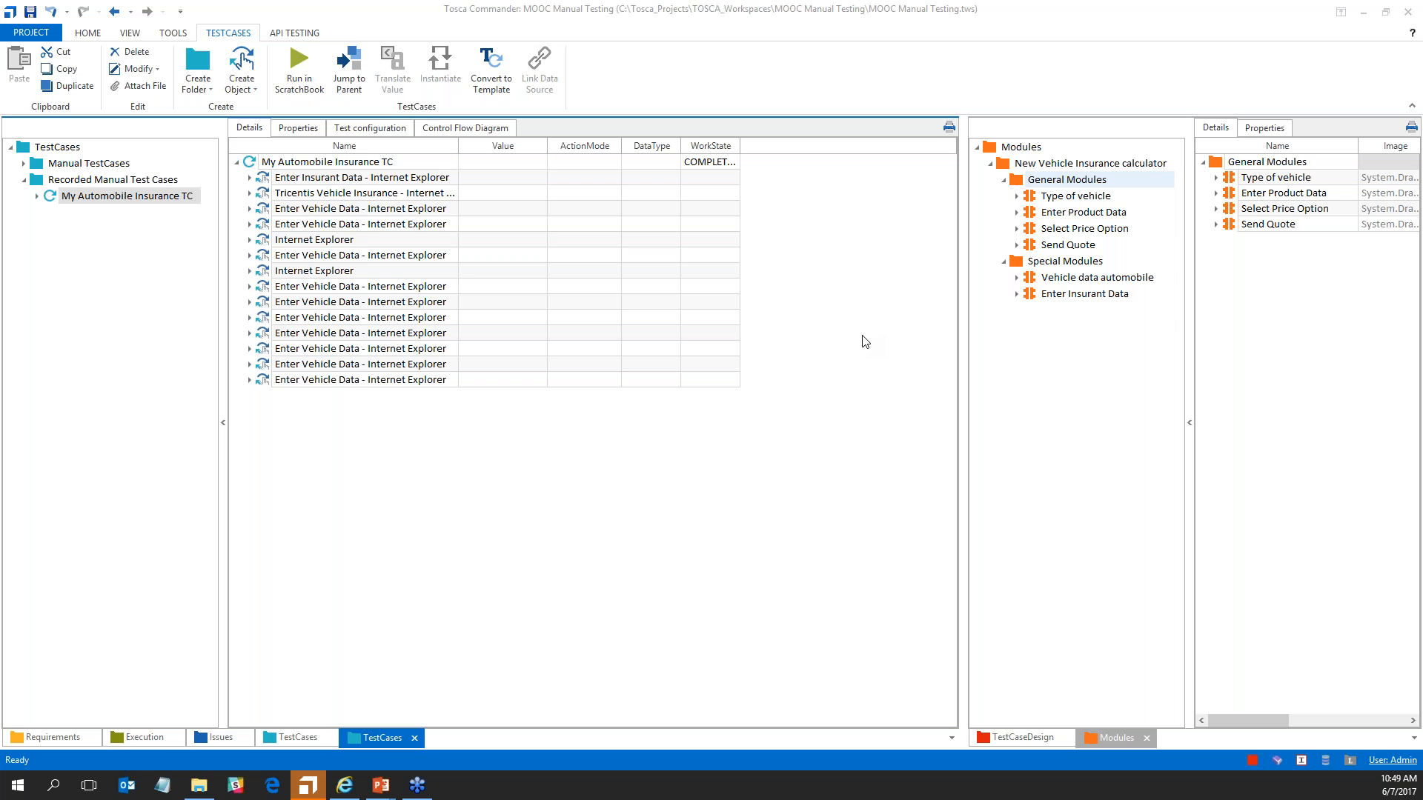
Compare the properties of Make in the Vehicle data automobile module with the recorded actions under Enter Insurant Data and Enter Vehicle Data.
left_click(1074, 278)
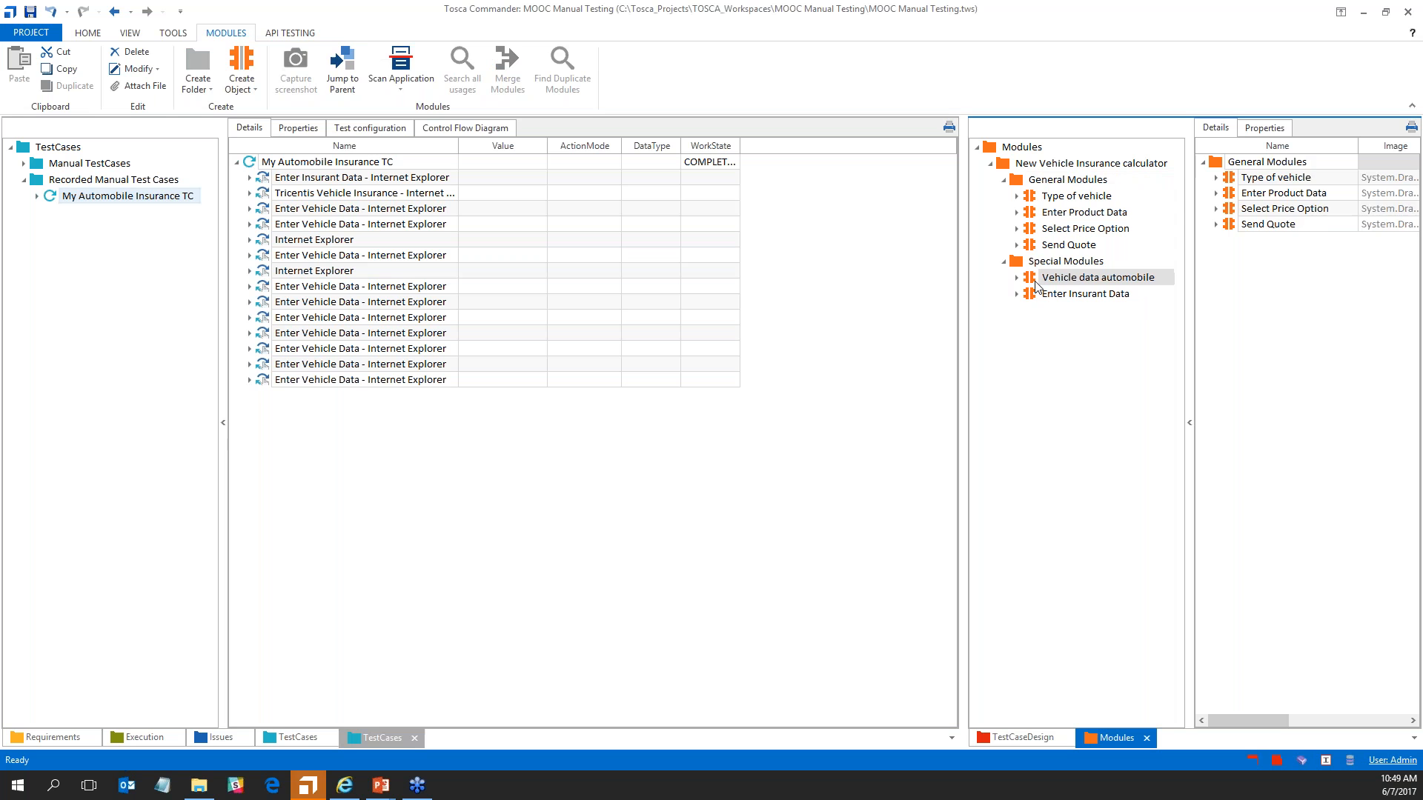
left_click(1017, 278)
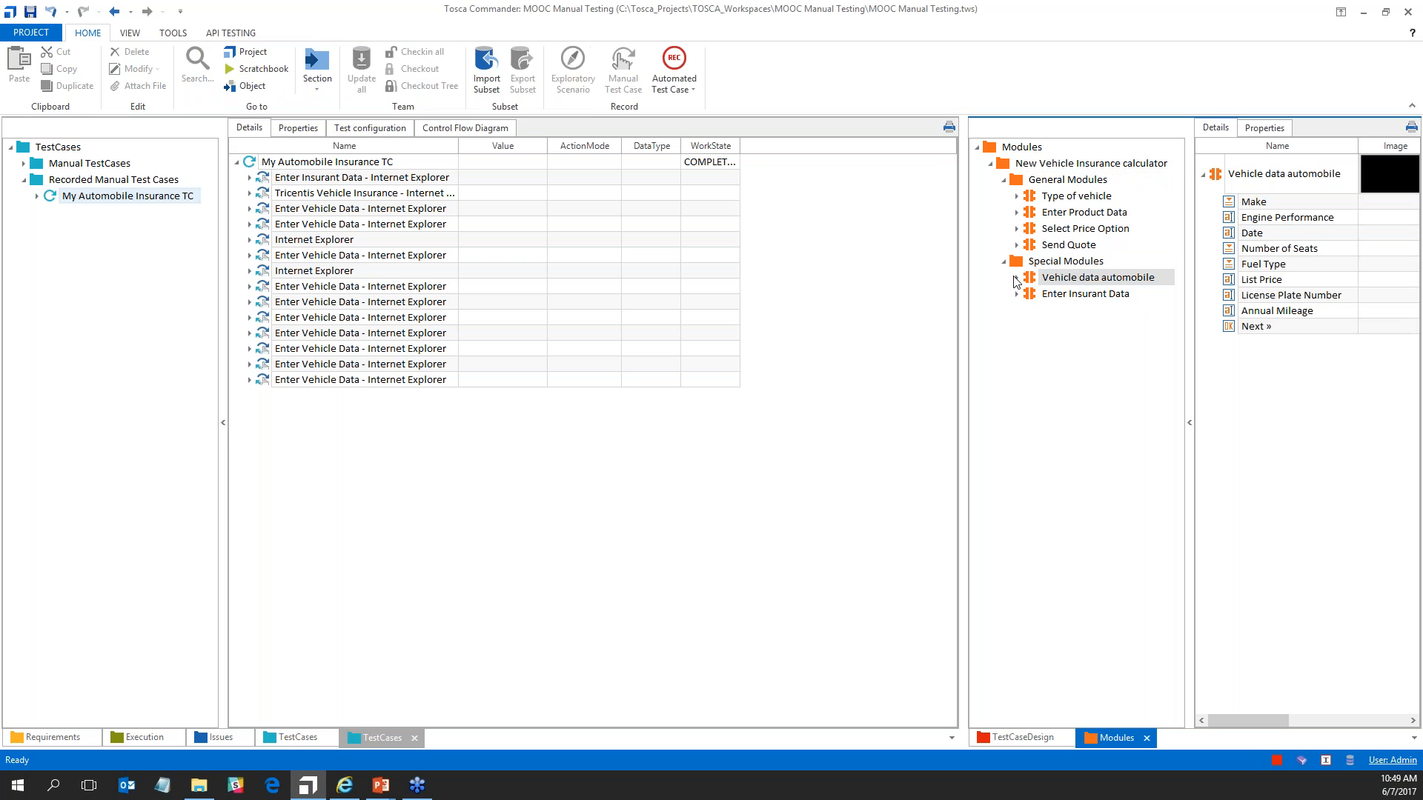
left_click(1048, 311)
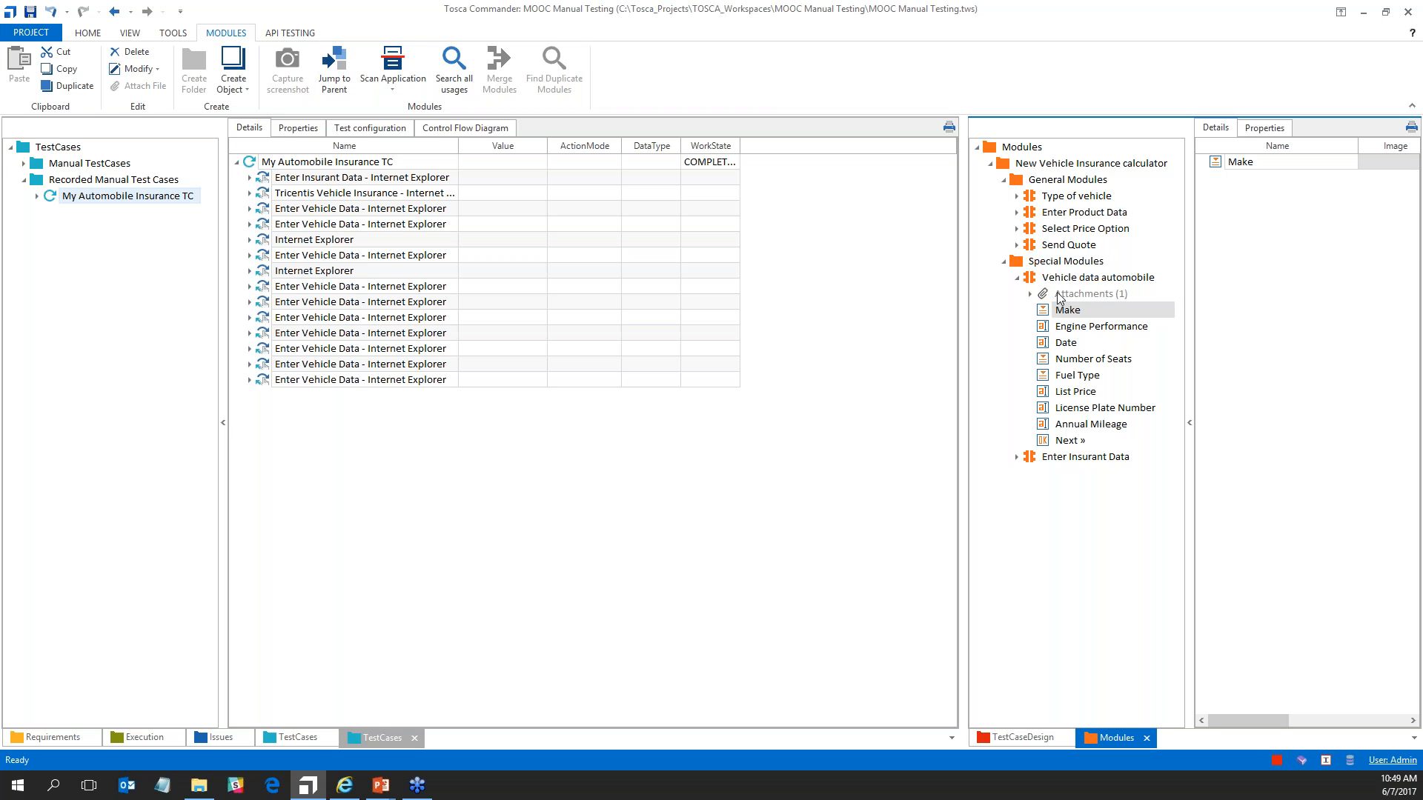
left_click(1264, 128)
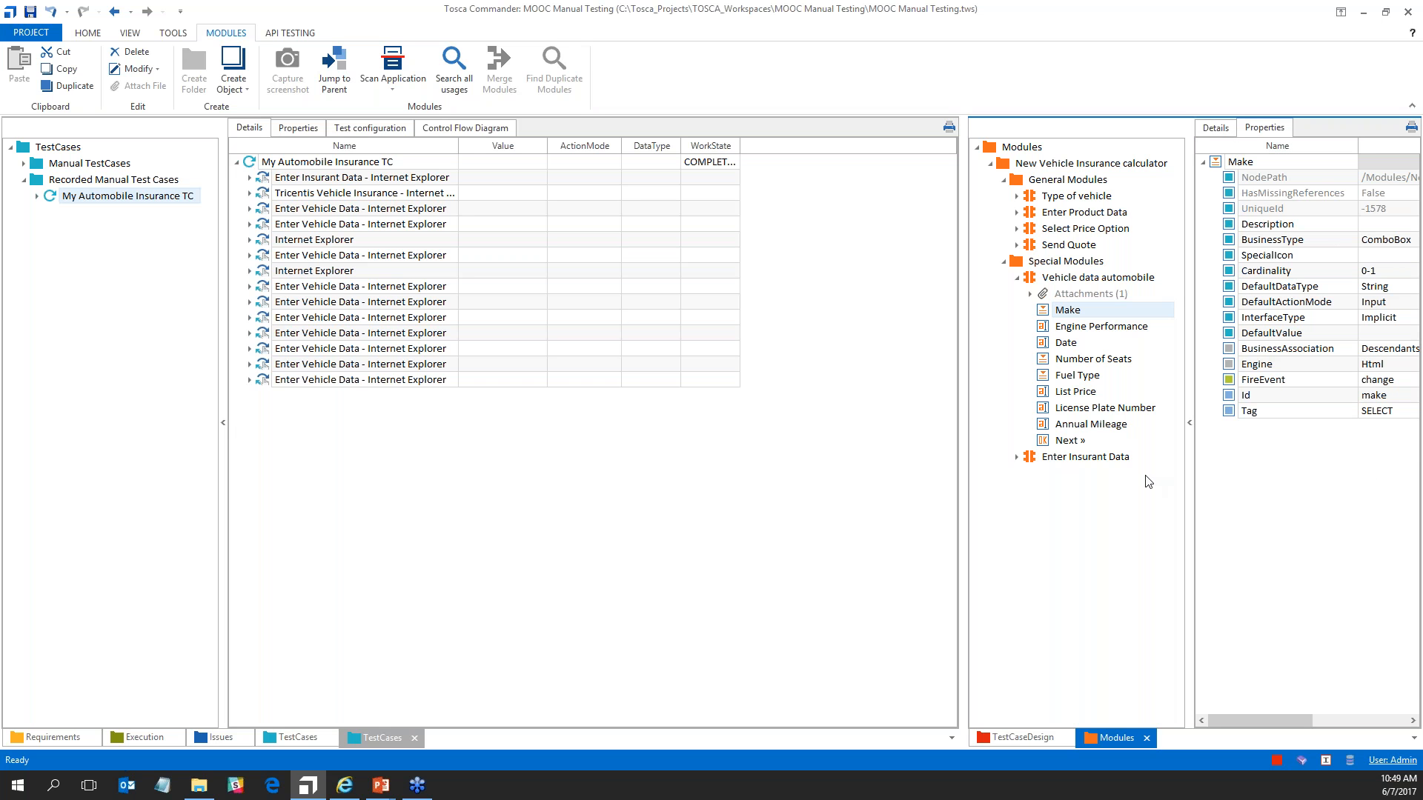
left_click(249, 178)
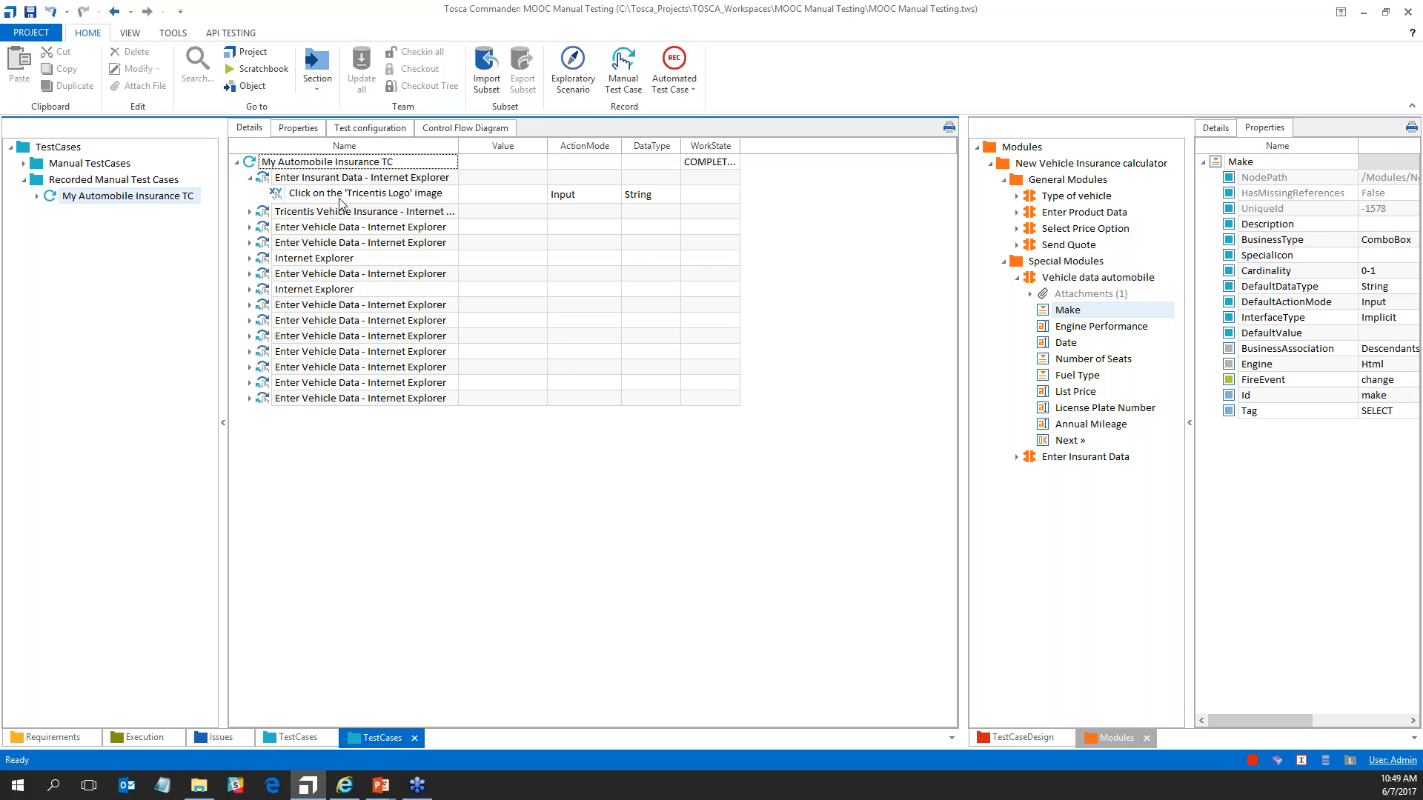
left_click(250, 227)
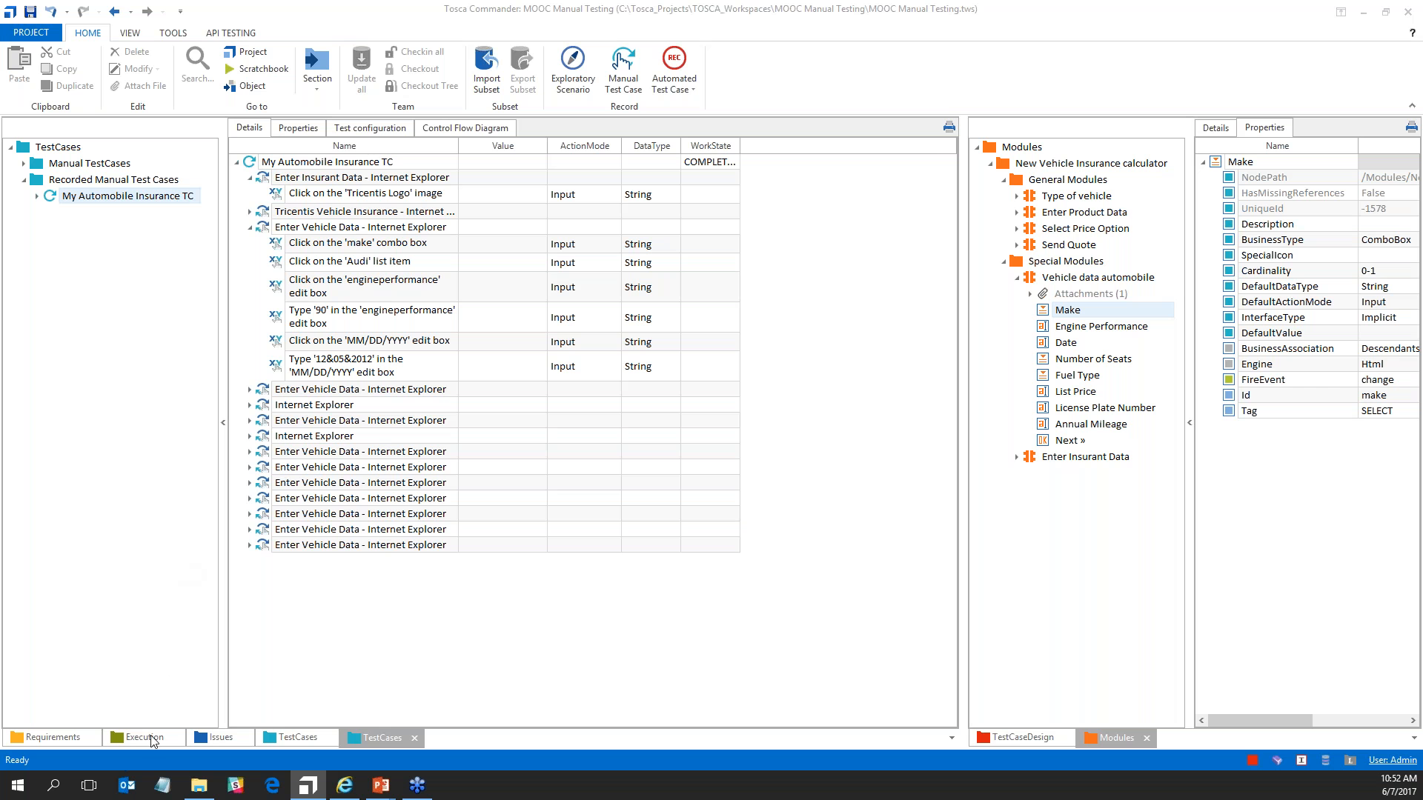
Place the Requirements section beside TestCases and link the Auto Insurance Austria test case to the Germany requirement.
left_click_drag(52, 738, 1165, 741)
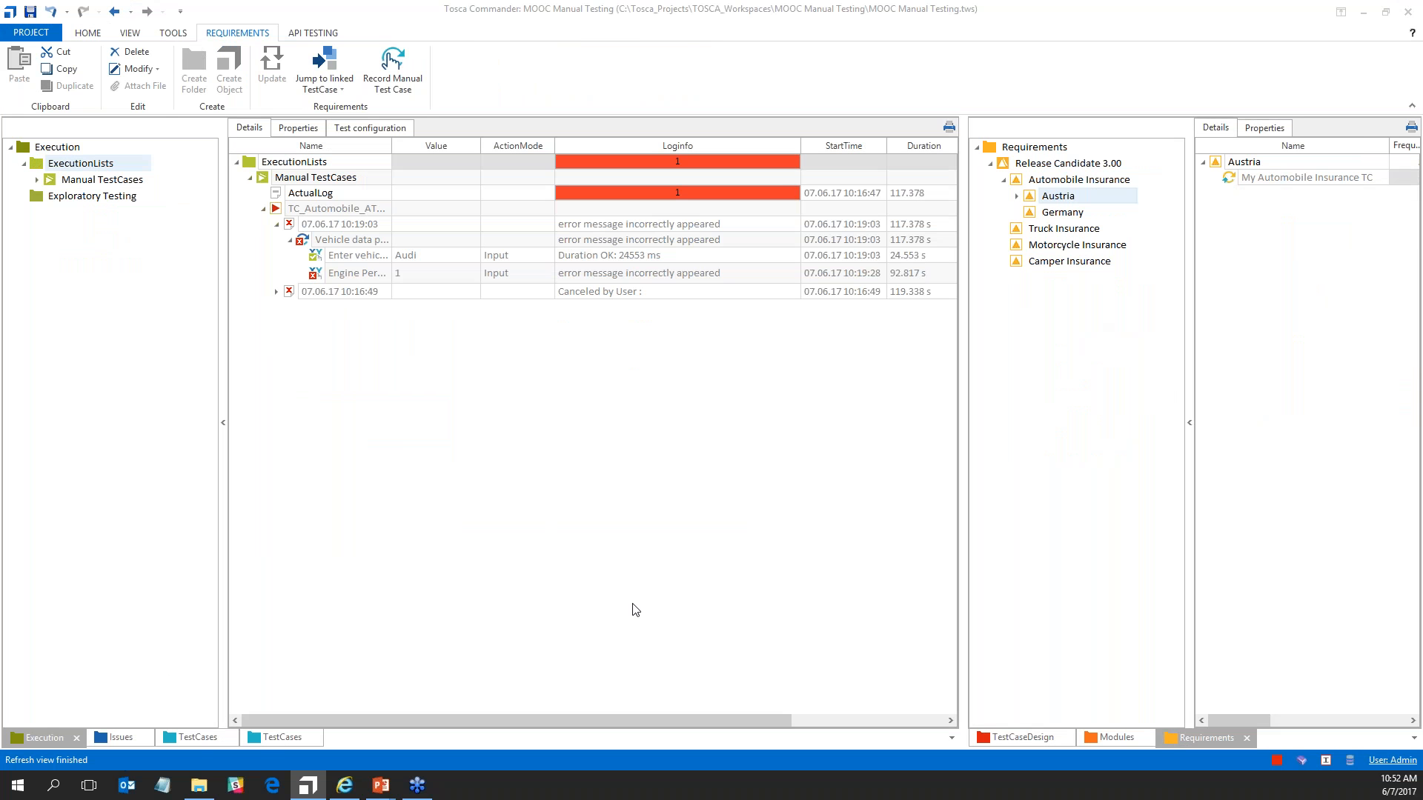
left_click(276, 738)
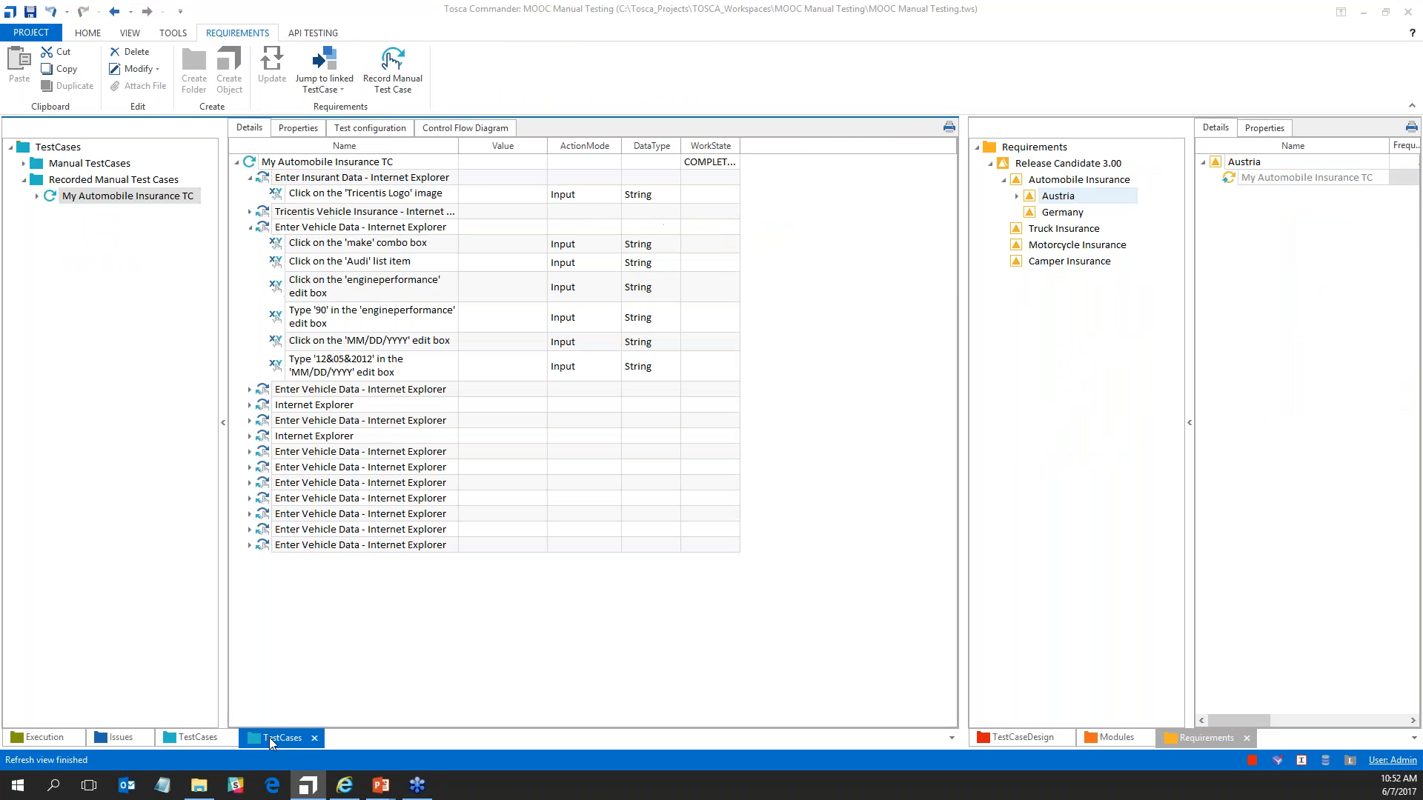
left_click(24, 164)
left_click_drag(55, 180, 1037, 216)
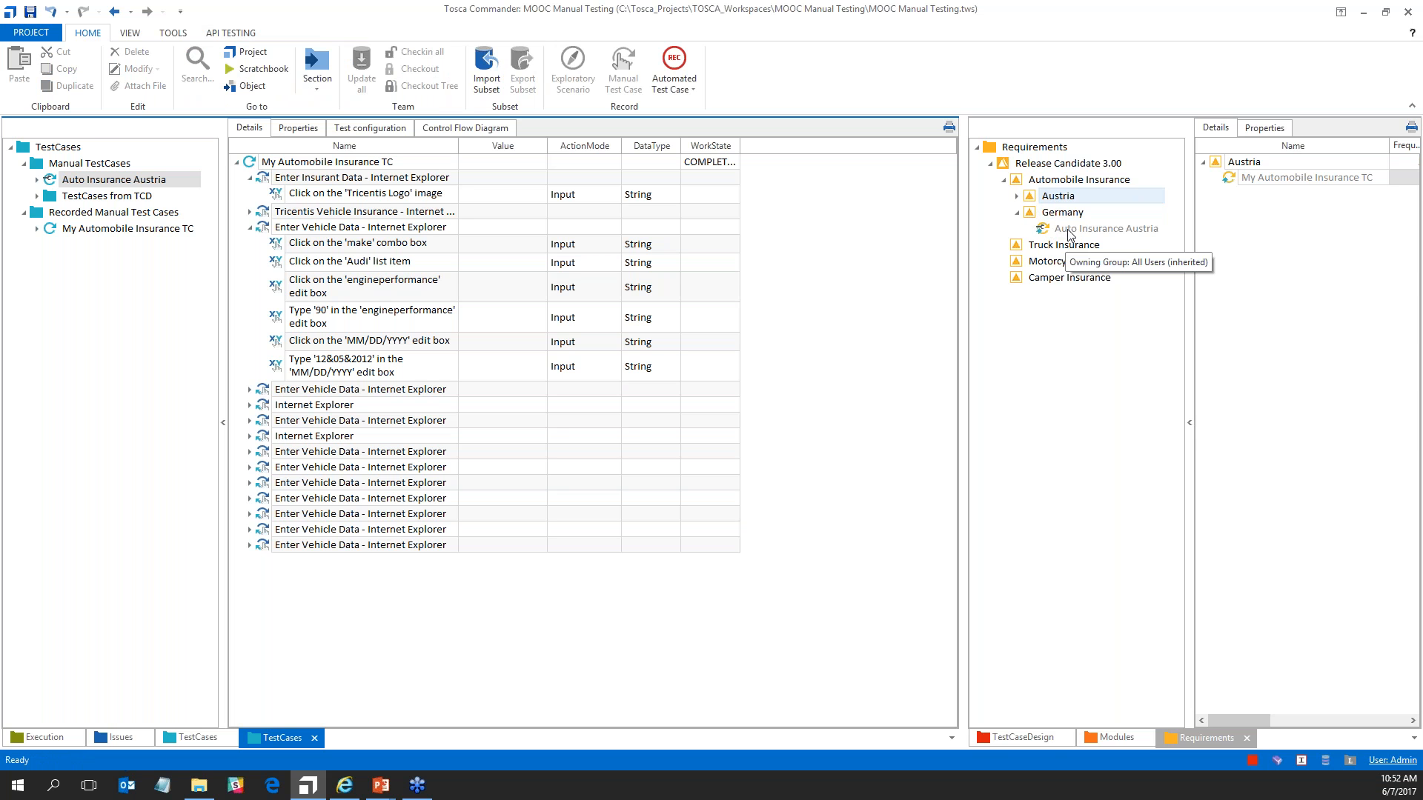
left_click(1047, 215)
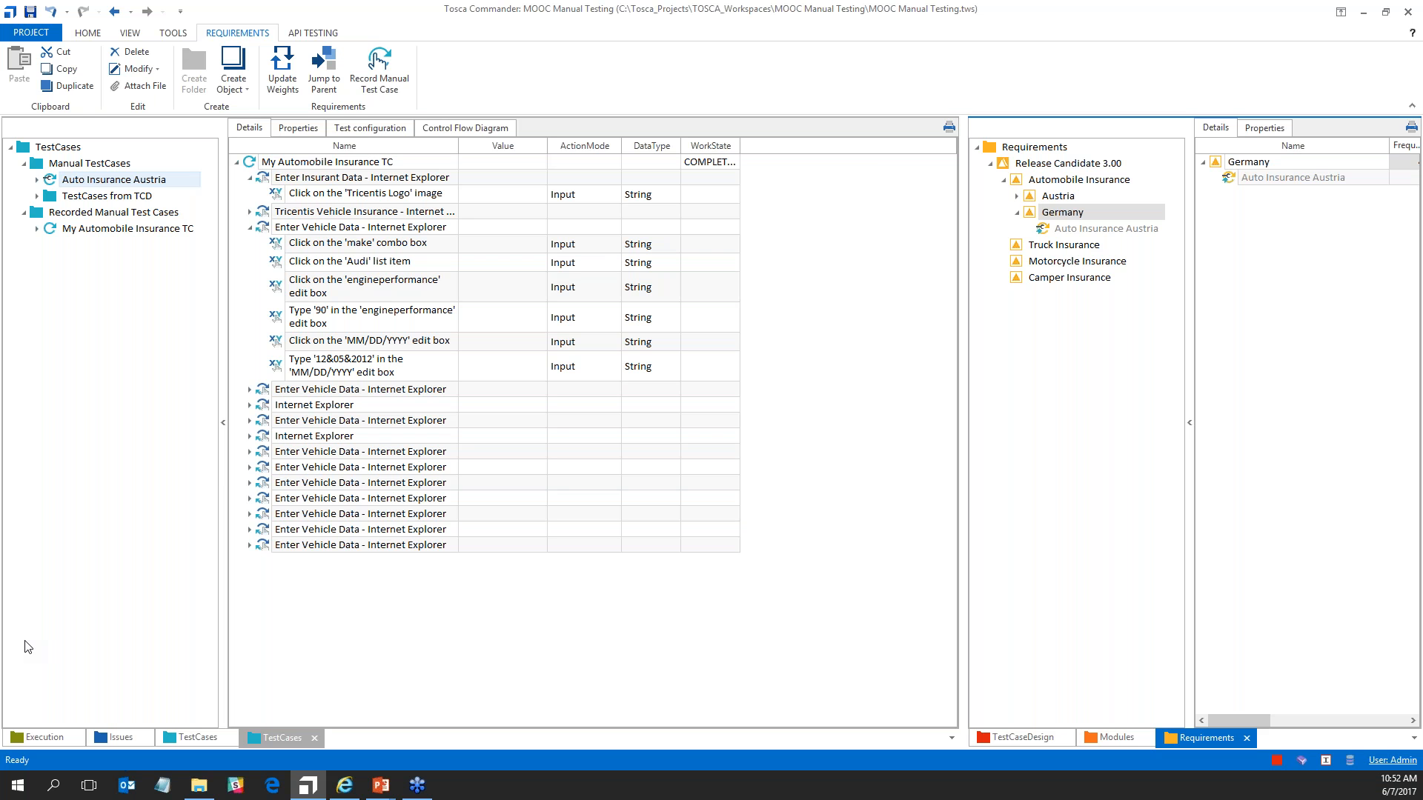
Switch to the running PowerPoint slide show and advance to the Next Webinar slide.
left_click(380, 786)
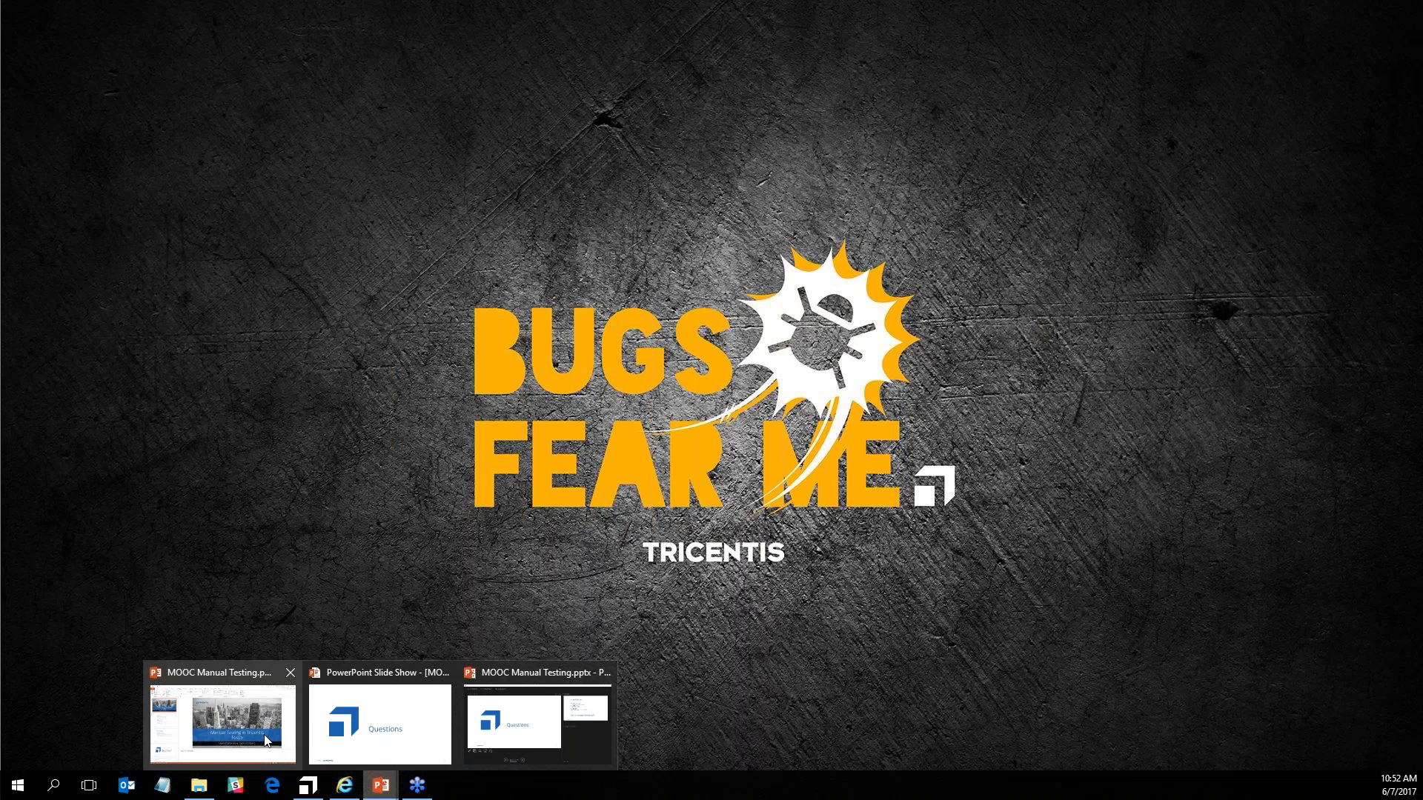
left_click(381, 722)
left_click(635, 576)
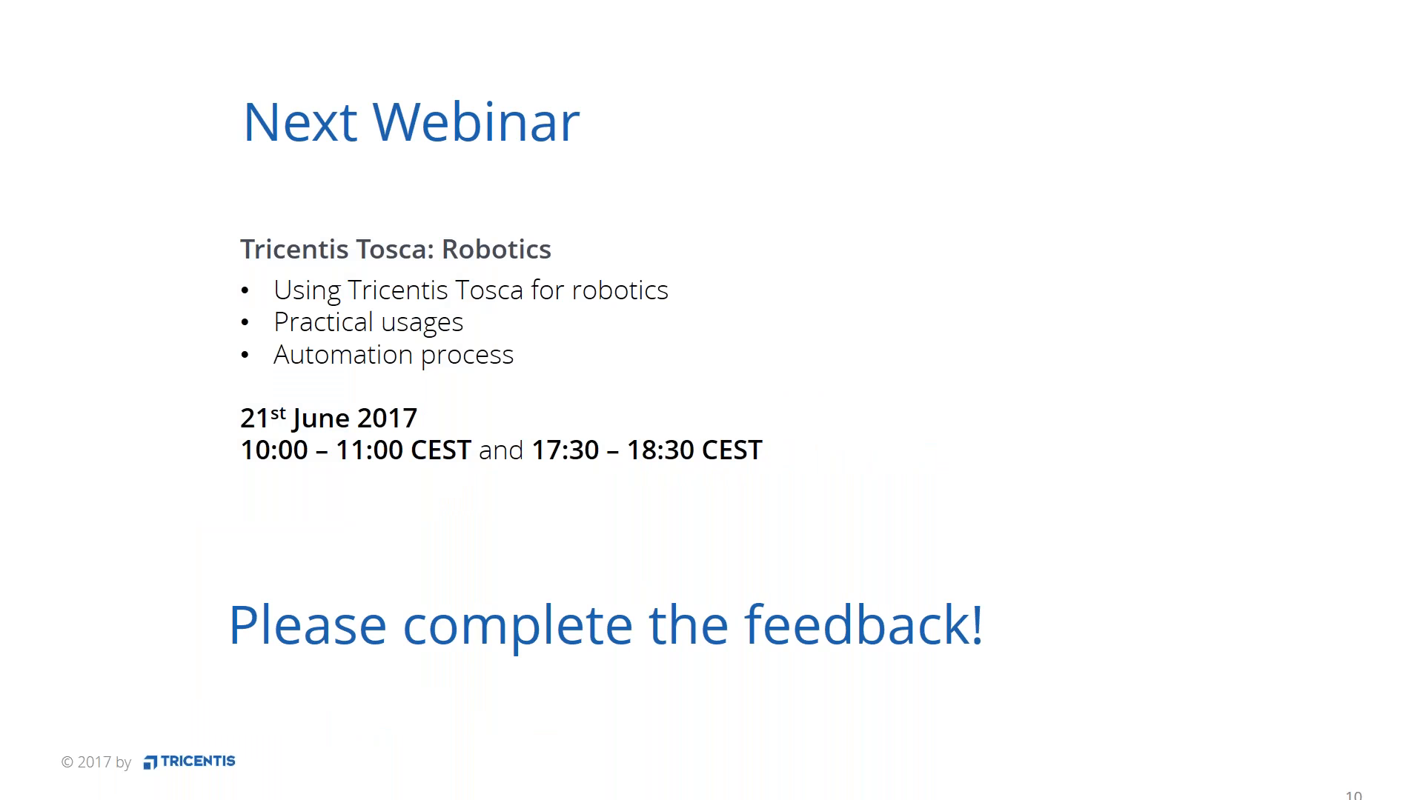